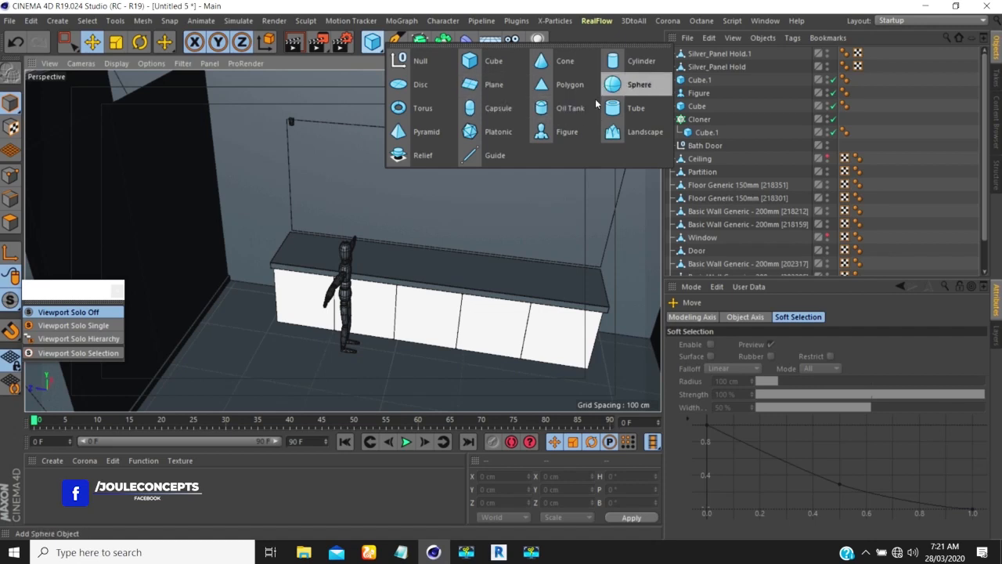
Add a cone and move it beside the human figure at the counter, at about X -186, Y 179, Z -511 cm
click(565, 67)
scroll(381, 215, down, 3)
drag(137, 227, 390, 242)
drag(332, 197, 385, 172)
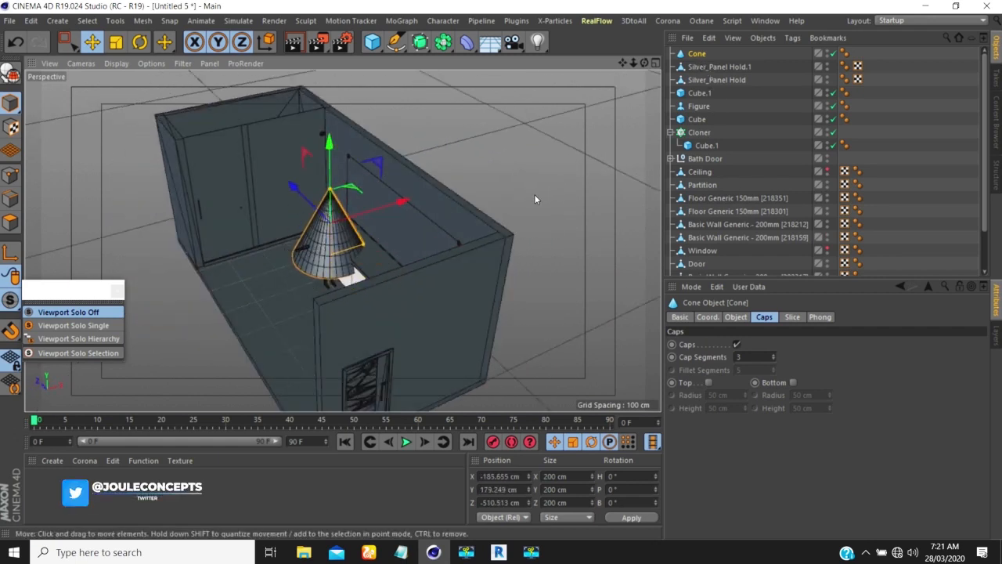
Flip the cone upside down by rotating its pitch to -180°
key(r)
drag(377, 236, 243, 199)
alt+drag(314, 242, 610, 148)
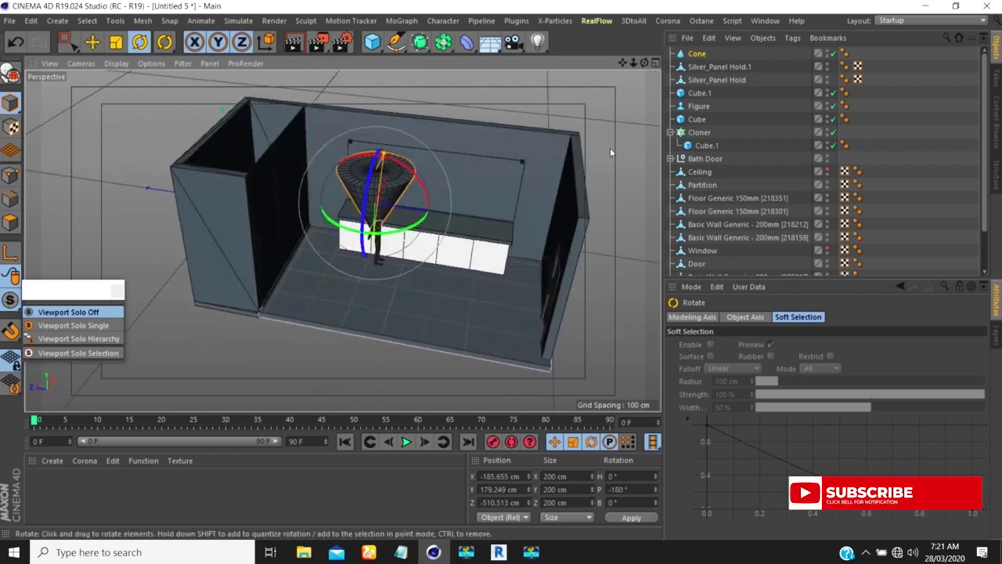
Enable both the top and bottom cap fillets on the cone
click(693, 55)
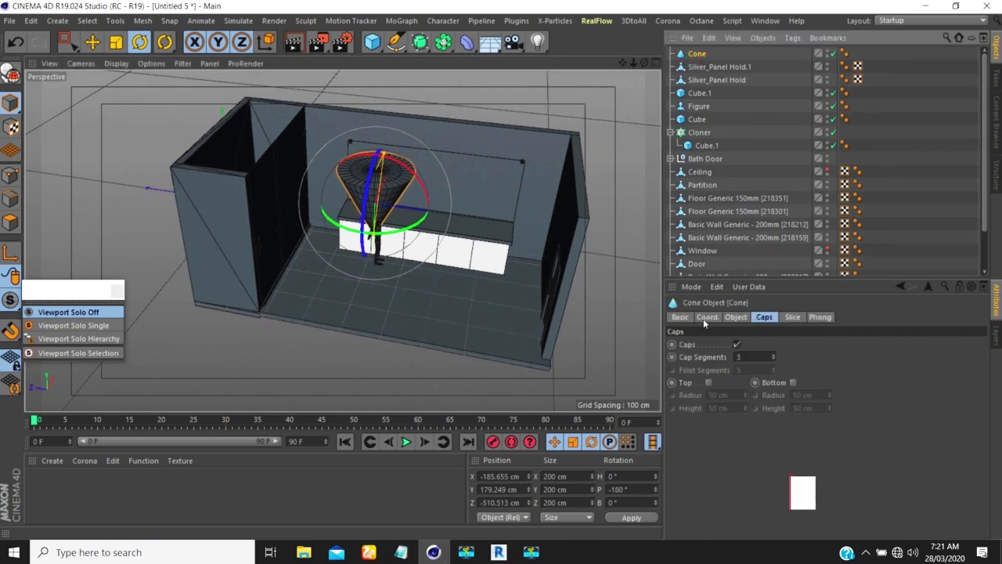
click(708, 382)
click(793, 382)
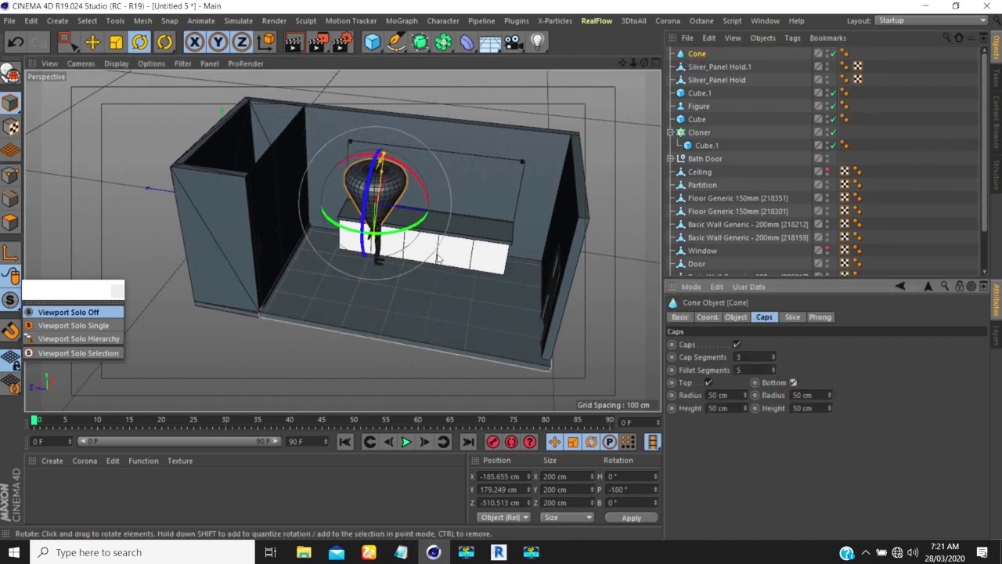
scroll(386, 187, up, 5)
alt+drag(358, 244, 415, 205)
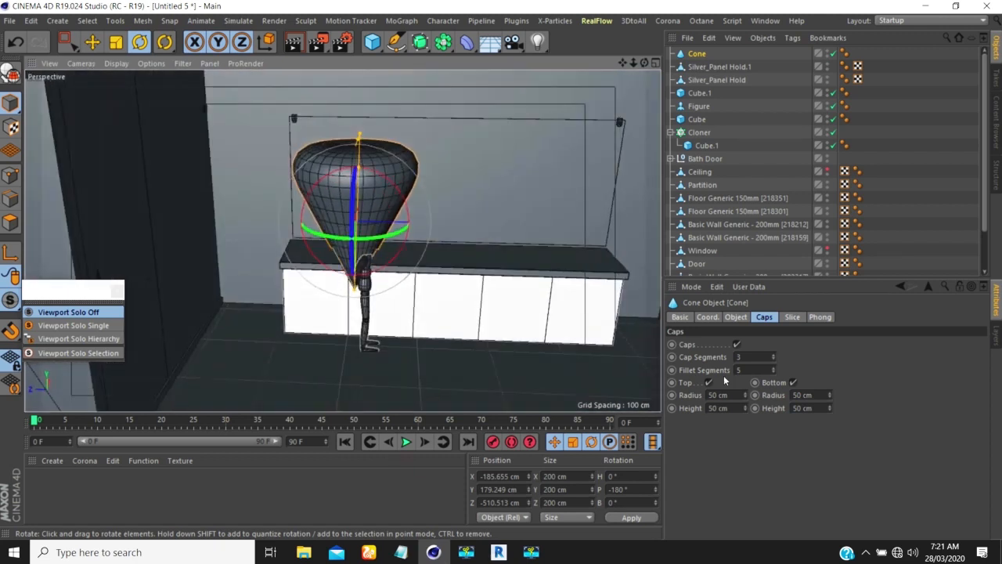
Reshape the cone to a 53 cm top radius and 138 cm height, widening its bottom to 206 cm across
click(735, 317)
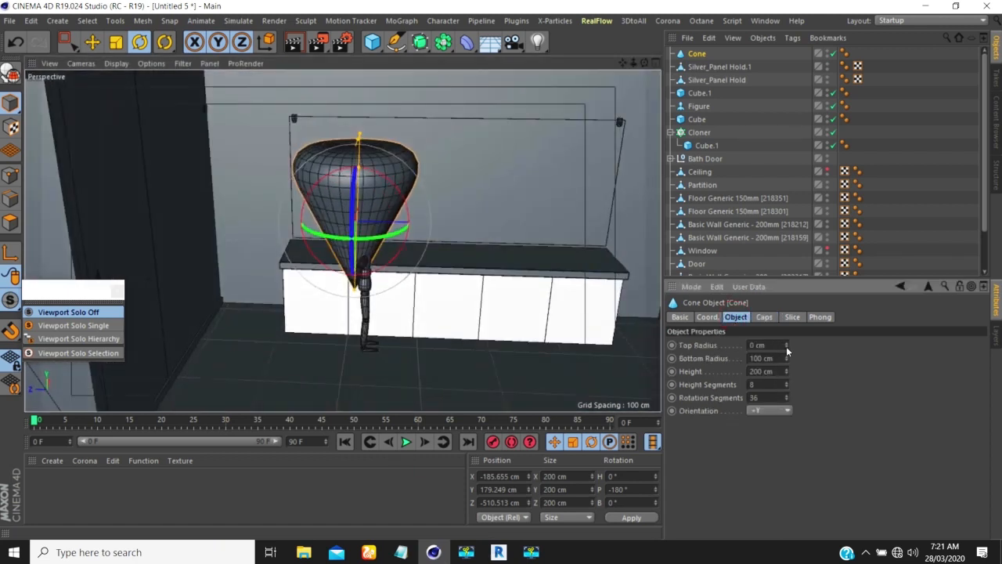
drag(786, 345, 786, 307)
drag(786, 371, 786, 420)
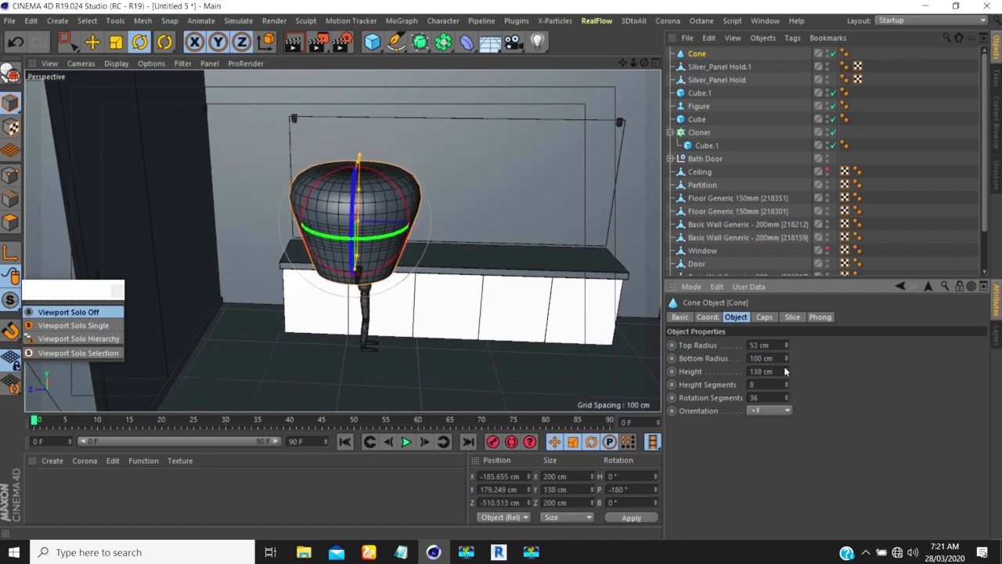
drag(785, 358, 784, 342)
Set the cone's bottom fillet to a 26 cm radius and 23 cm height
click(765, 317)
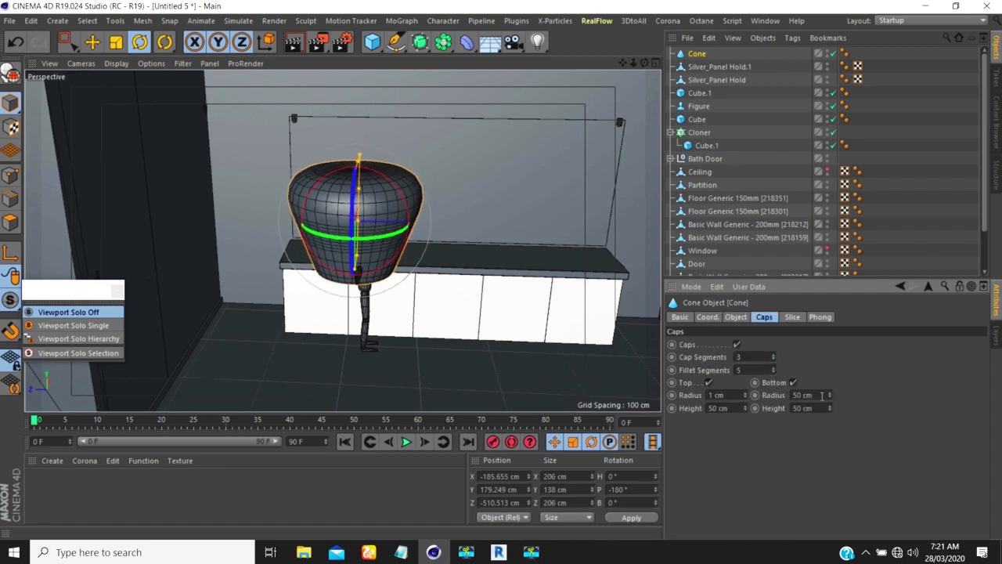
drag(829, 397, 829, 421)
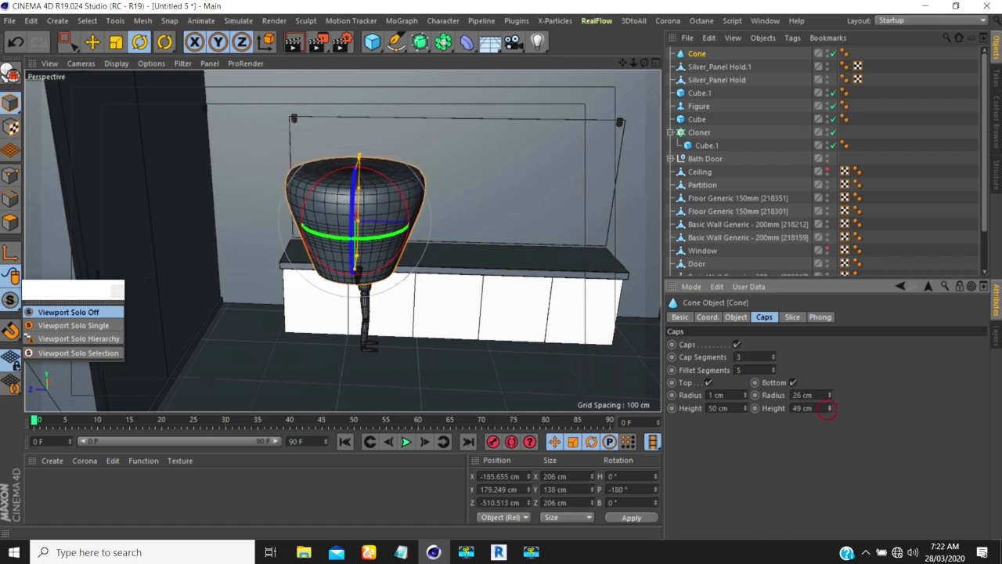
drag(829, 408, 829, 434)
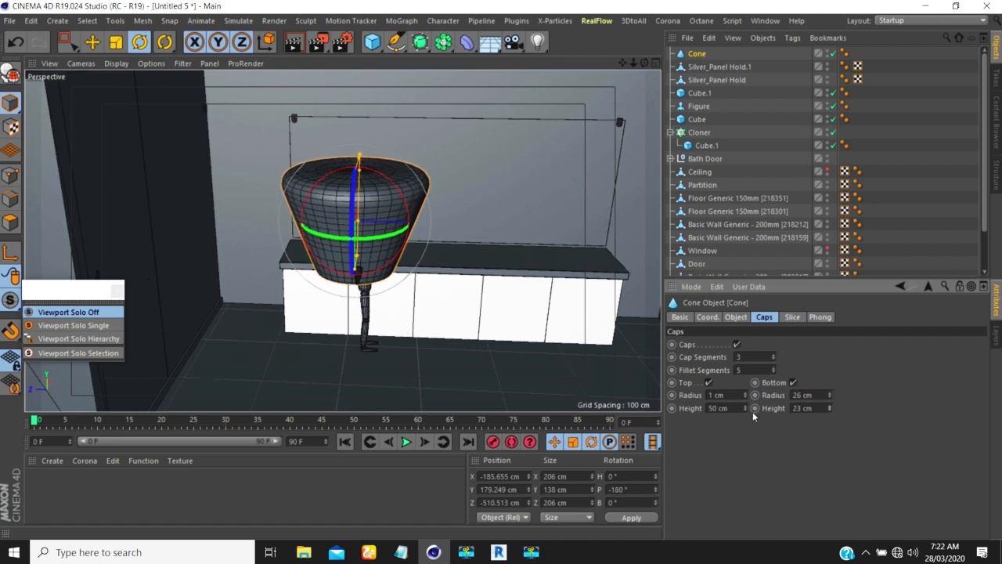
Set the cone's top fillet to a 16 cm radius and 8 cm height
scroll(458, 313, up, 5)
alt+drag(395, 292, 357, 235)
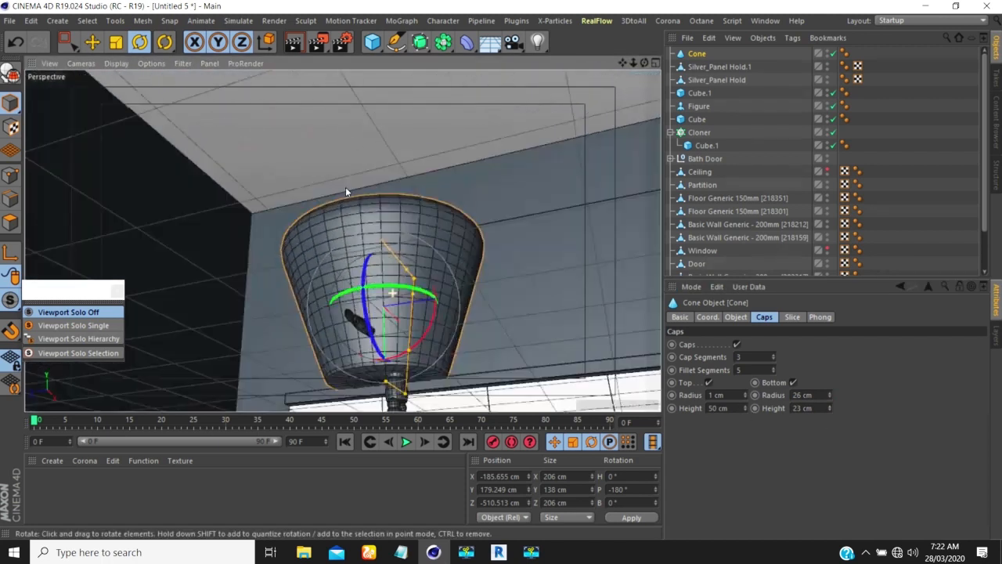
scroll(360, 250, up, 5)
alt+drag(366, 268, 368, 307)
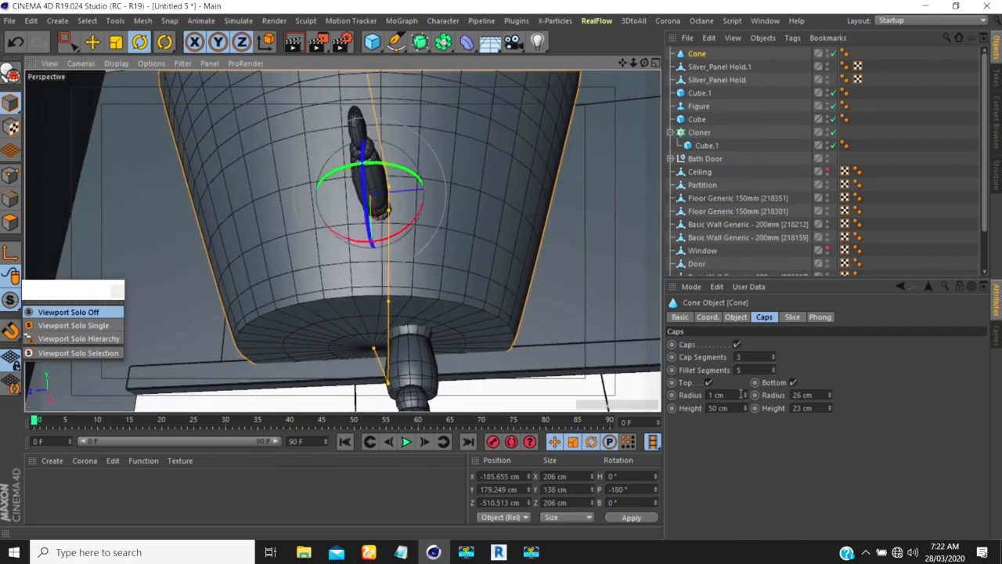
drag(746, 395, 741, 423)
Scale the cone down uniformly to about 47 cm wide and 32 cm high
scroll(431, 268, down, 4)
alt+drag(423, 223, 417, 300)
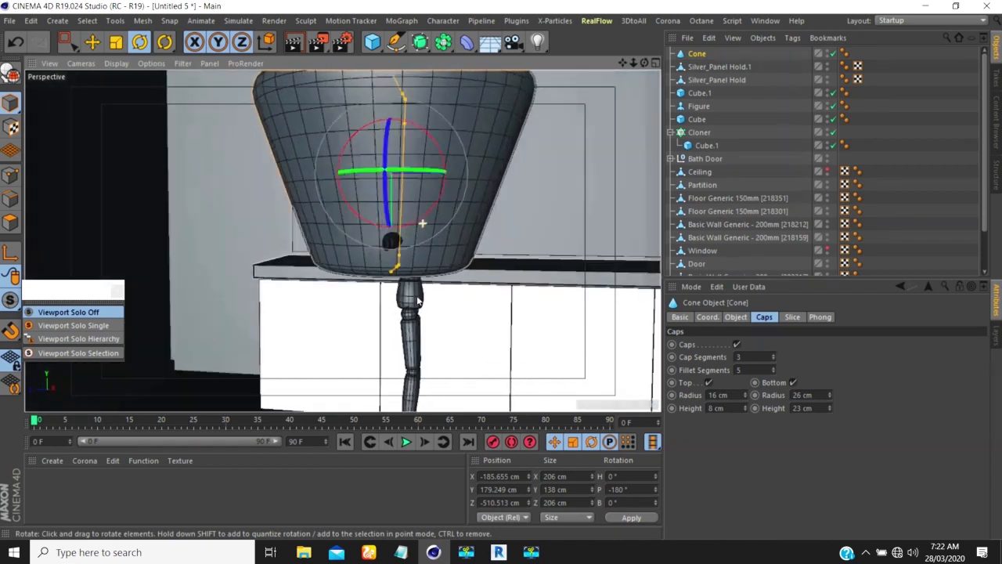
scroll(417, 302, down, 8)
alt+drag(397, 332, 407, 305)
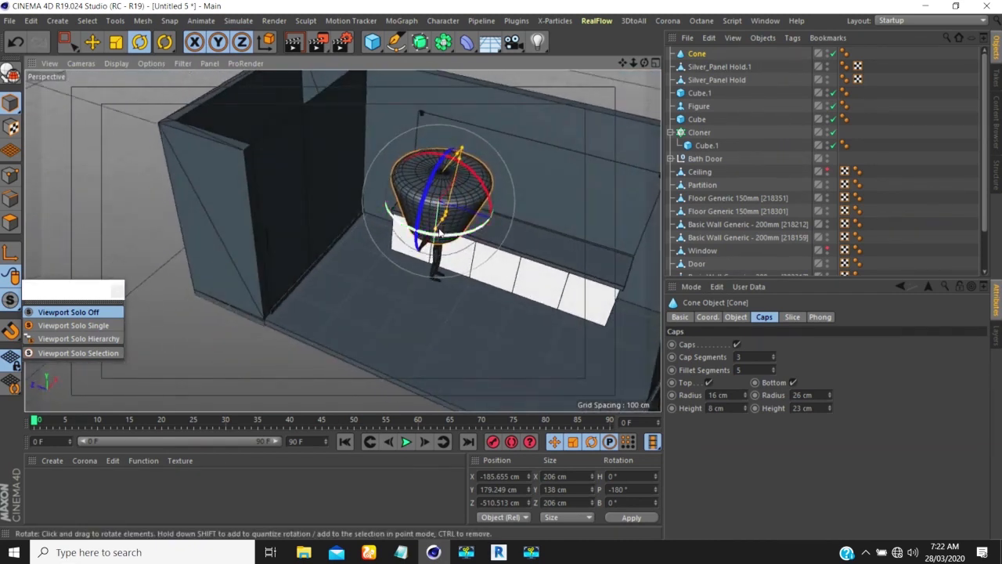
scroll(471, 185, up, 8)
scroll(461, 195, down, 2)
mouse_move(459, 179)
alt+mouse_down()
mouse_move(511, 107)
mouse_move(487, 189)
alt+mouse_up()
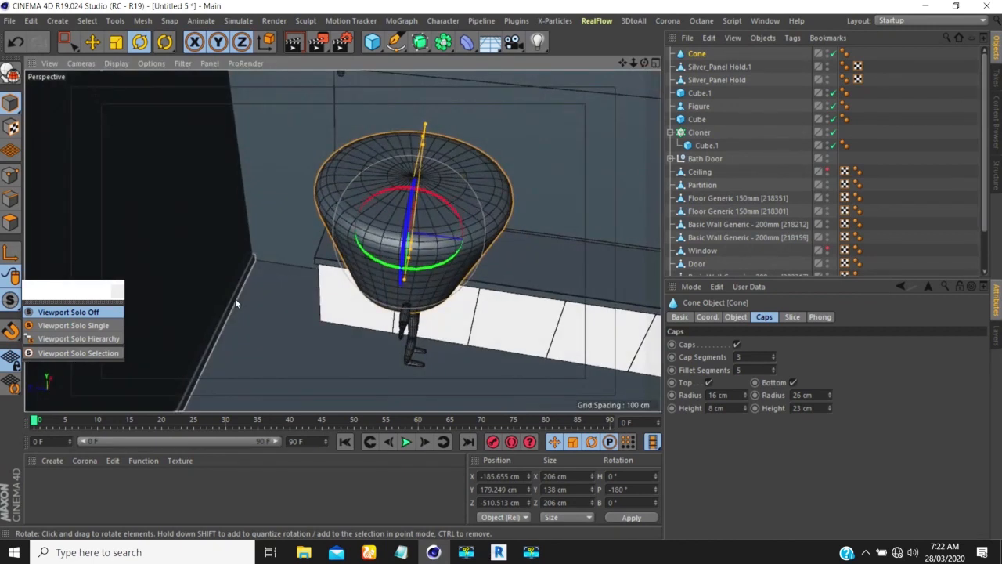
key(t)
drag(547, 221, 234, 408)
alt+drag(420, 233, 358, 256)
Move the cone over the countertop beside the figure, to about X -133, Y 128, Z -501 cm
key(e)
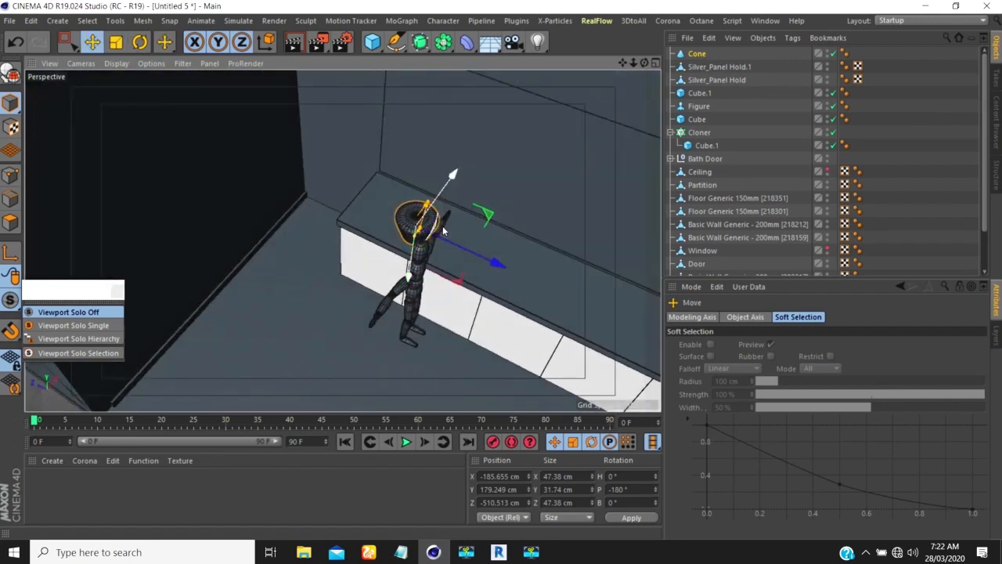
drag(490, 212, 501, 191)
alt+drag(501, 191, 421, 305)
scroll(429, 256, up, 6)
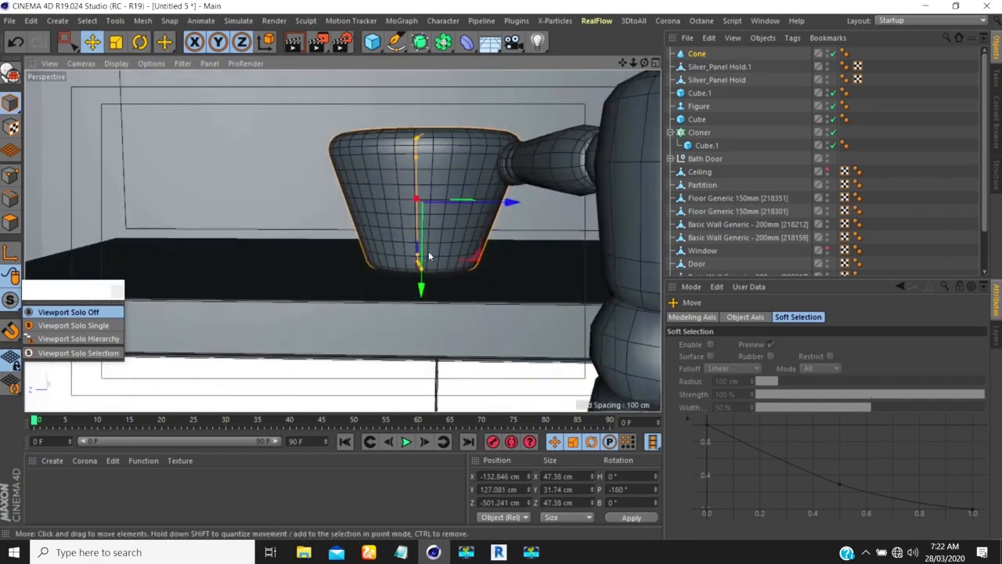
drag(421, 288, 421, 284)
Move the cone to the end of the counter near the wall and scale it to about 33 cm wide and 22 cm high
alt+drag(430, 216, 450, 262)
scroll(423, 273, down, 5)
scroll(423, 272, down, 2)
scroll(421, 199, up, 2)
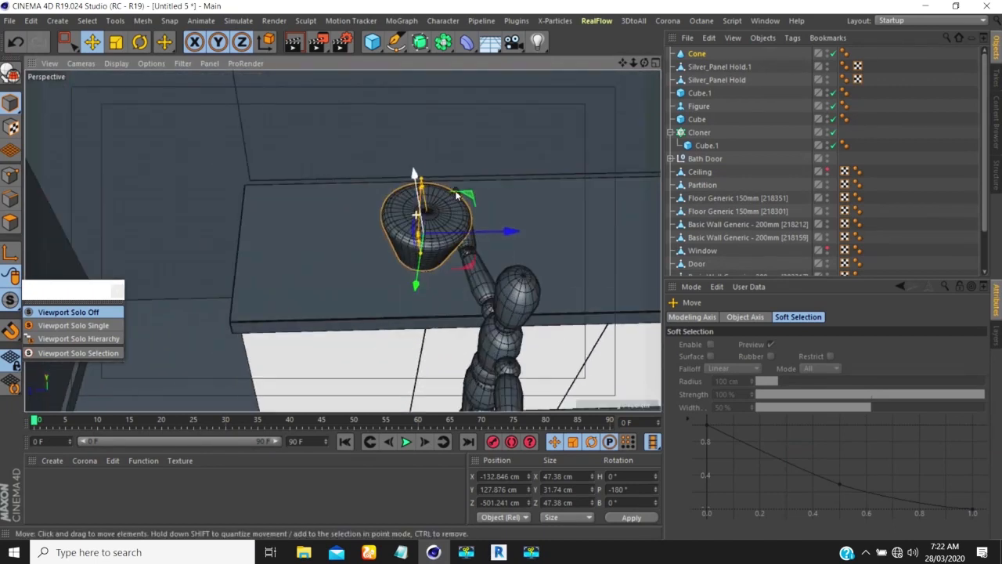
drag(471, 195, 296, 162)
key(t)
drag(374, 225, 355, 254)
drag(295, 301, 298, 301)
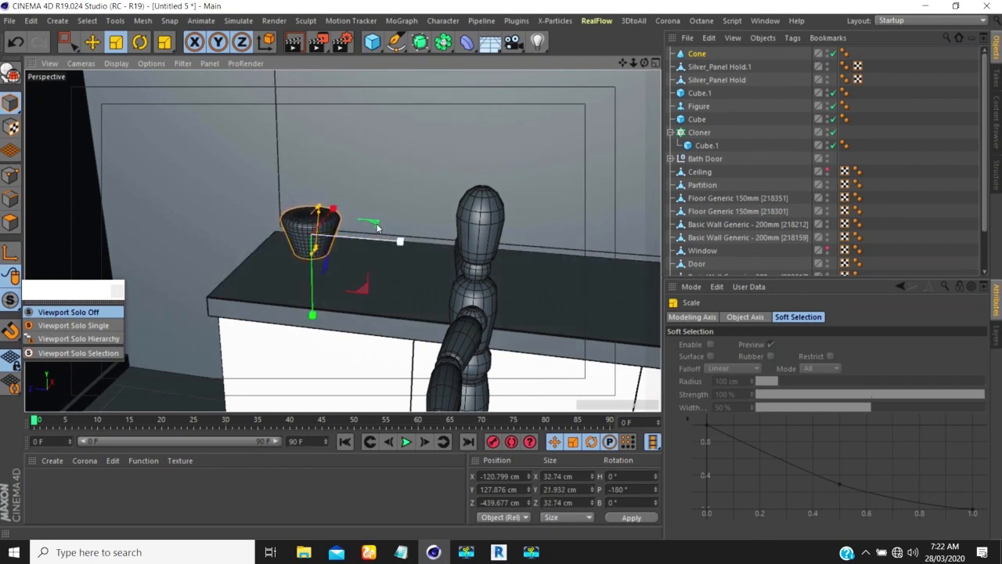
Lower the cone onto the countertop, to a Y position of about 122.8 cm
key(e)
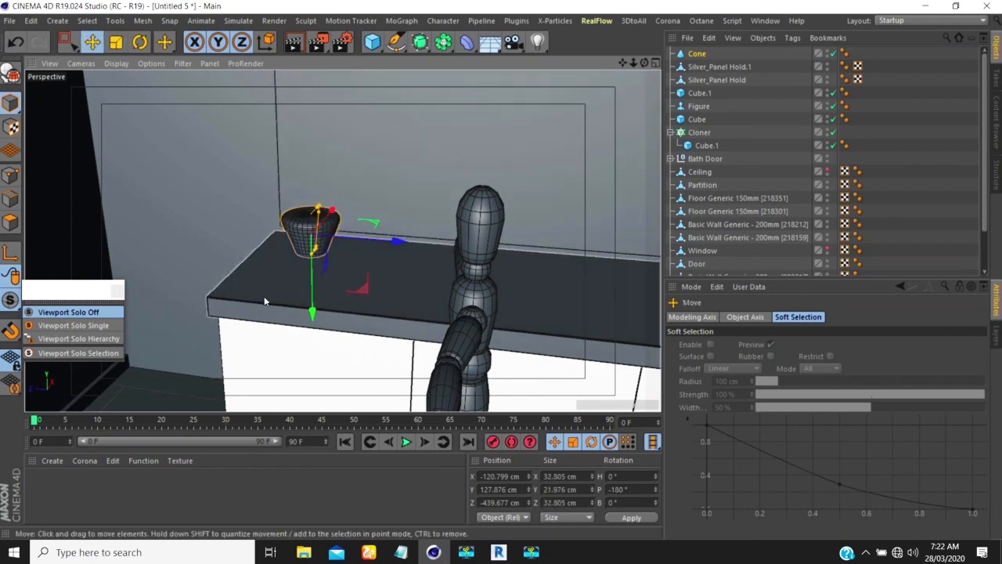
drag(312, 314, 313, 322)
scroll(309, 313, up, 10)
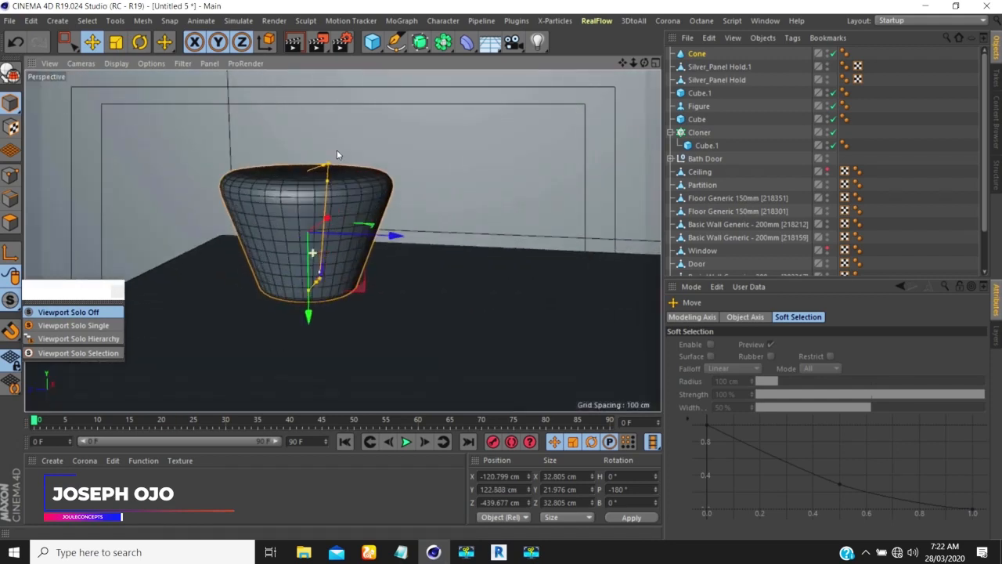
drag(309, 266, 295, 310)
Convert the cone into an editable polygon object
alt+right_drag(292, 310, 214, 362)
alt+drag(215, 357, 414, 247)
alt+right_drag(444, 206, 493, 166)
alt+right_drag(381, 308, 446, 219)
alt+drag(446, 224, 447, 240)
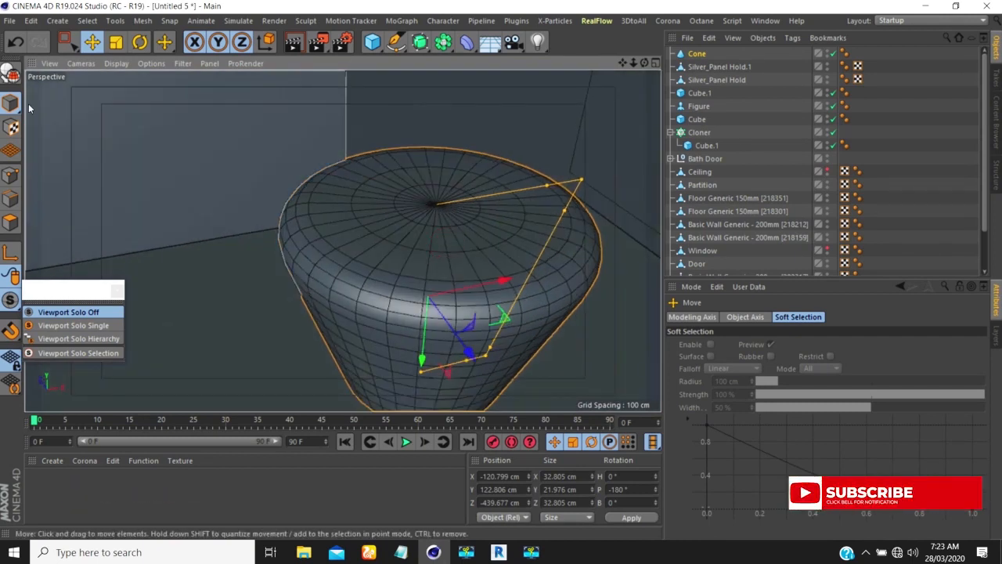
click(11, 73)
alt+right_drag(349, 241, 380, 283)
Add a loop cut around the outer part of the cone's upper cap at an offset of about 77.7%
click(10, 176)
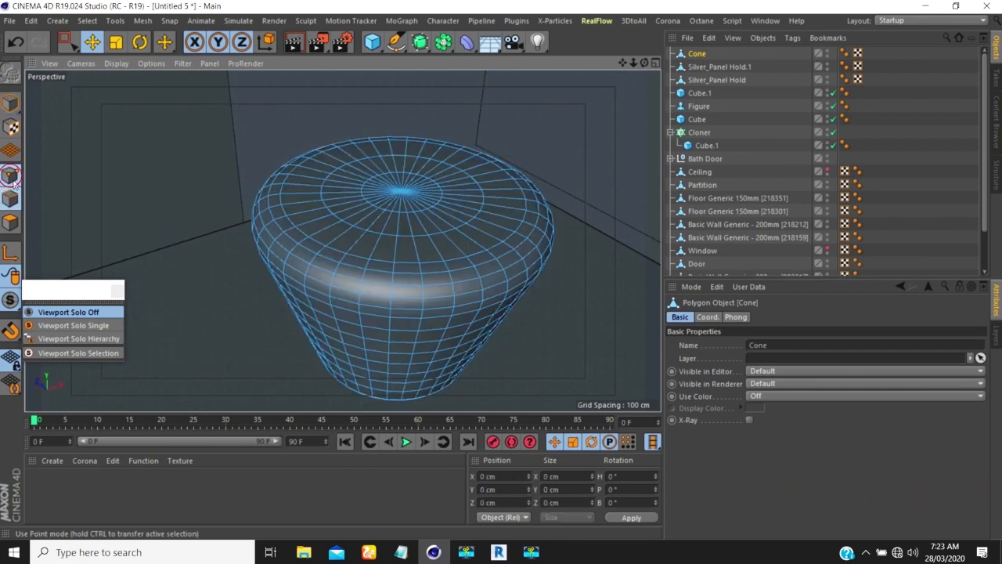
key(k)
key(l)
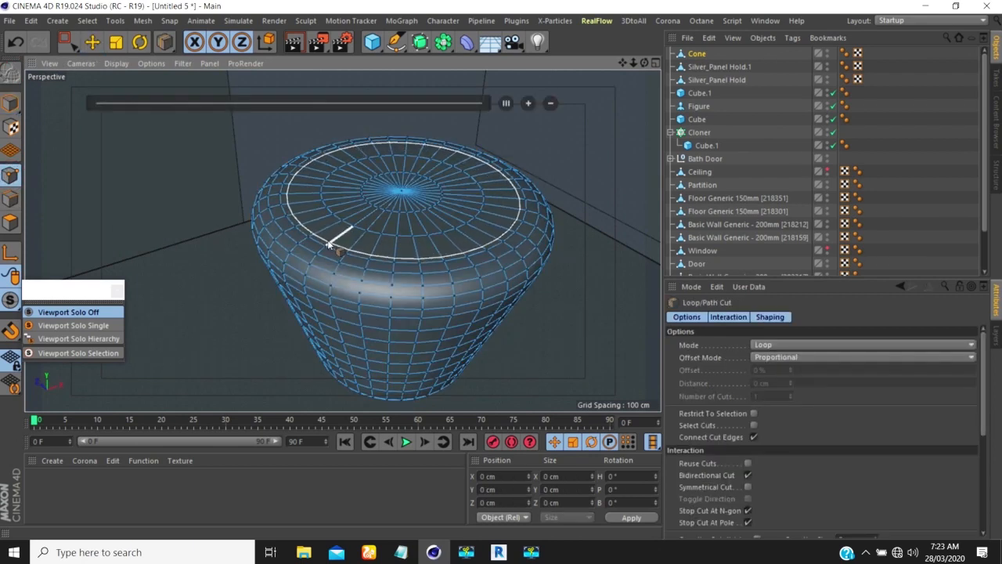
click(330, 239)
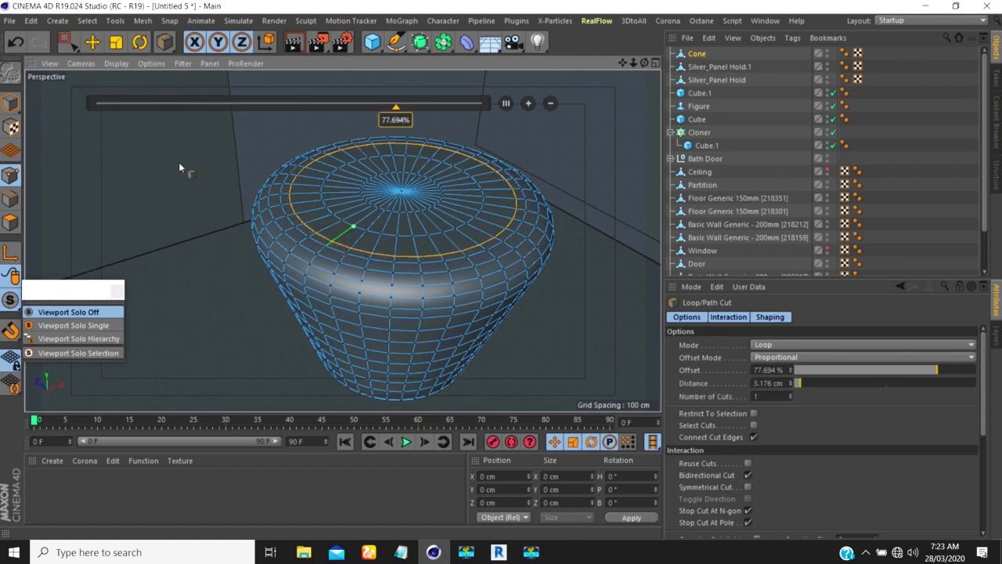
Select all polygons of the upper cap inside the loop cut, using Live Selection for the ring and Fill Selection for the centre
drag(66, 42, 91, 85)
click(120, 60)
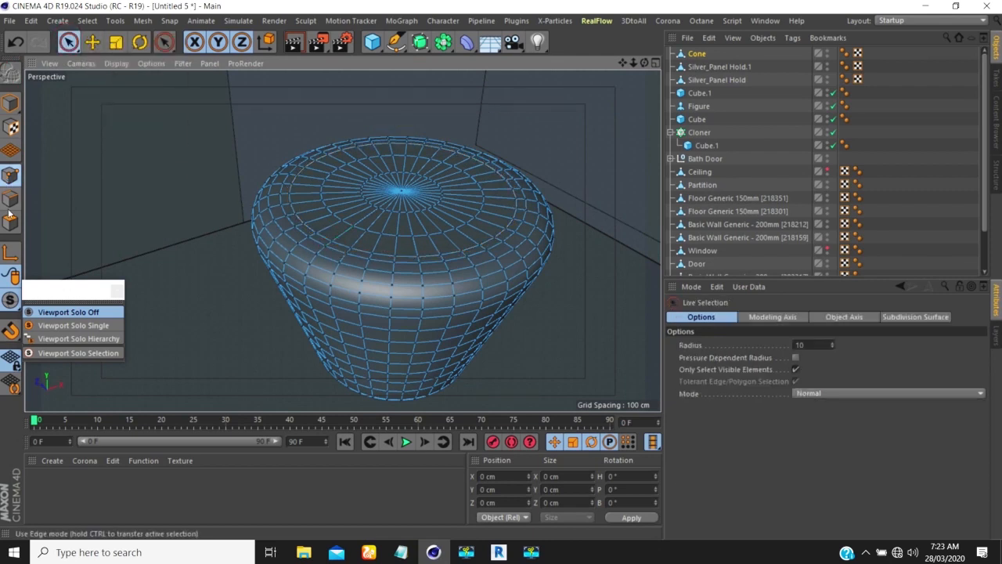
drag(355, 231, 324, 201)
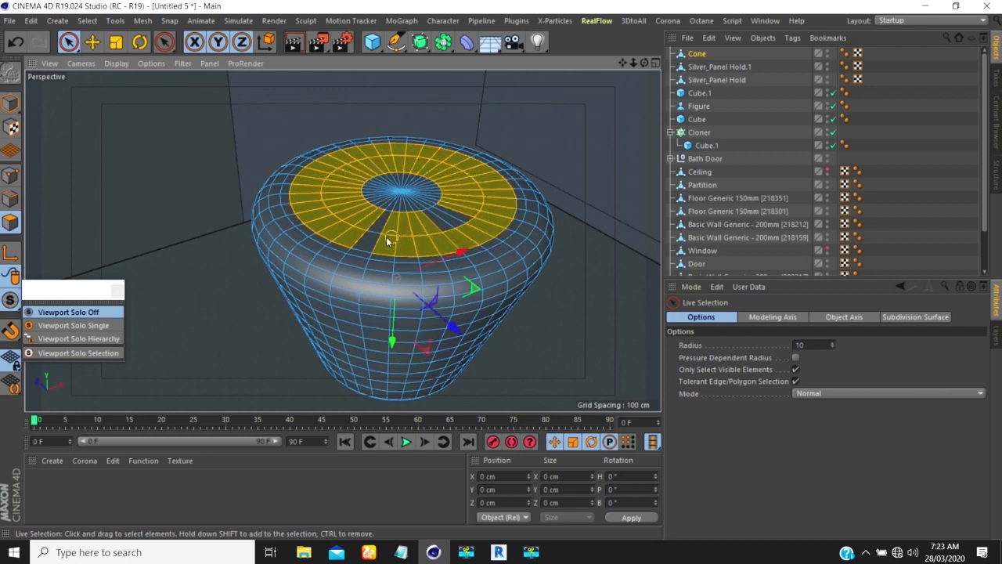
drag(374, 241, 420, 195)
key(u)
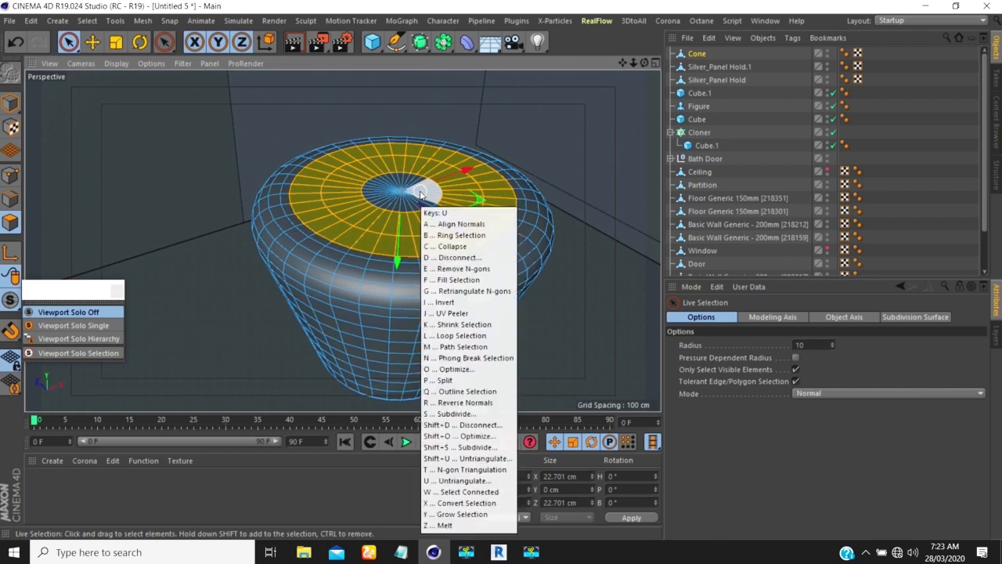
key(f)
click(421, 195)
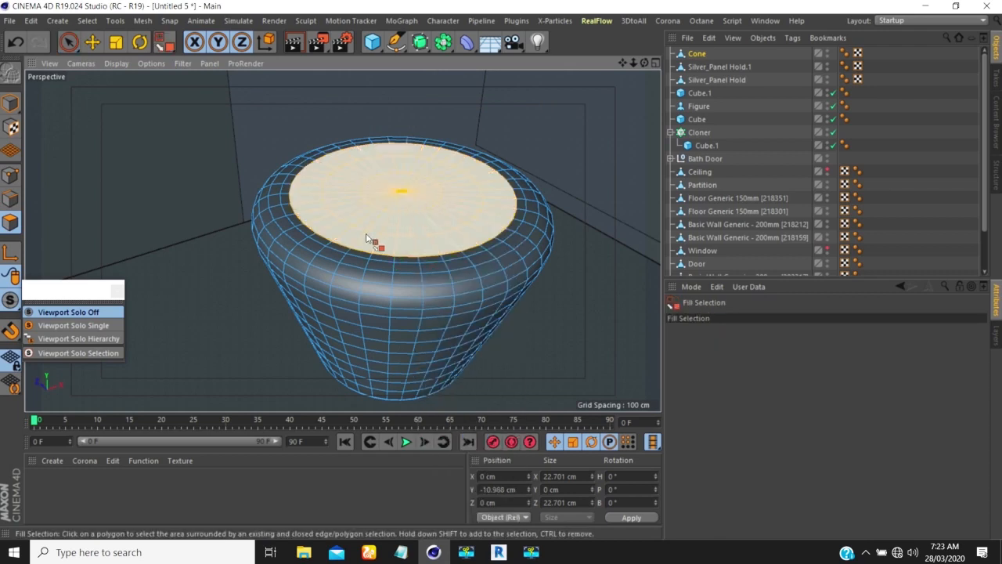
Extrude the selected cap polygons down into the cone with an offset of about -10.62 cm, and isolate the cone in the viewport
key(d)
drag(385, 243, 400, 259)
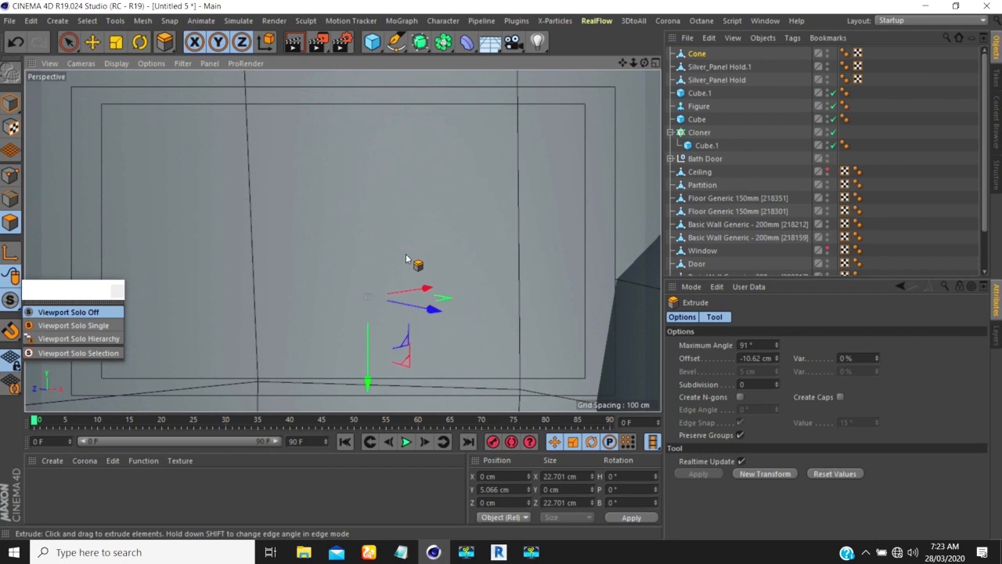
click(42, 326)
Position the extruded floor inside the cone at Y about 8.1 cm and scale it to about 15.2 cm across
drag(368, 383, 368, 407)
alt+drag(363, 334, 382, 278)
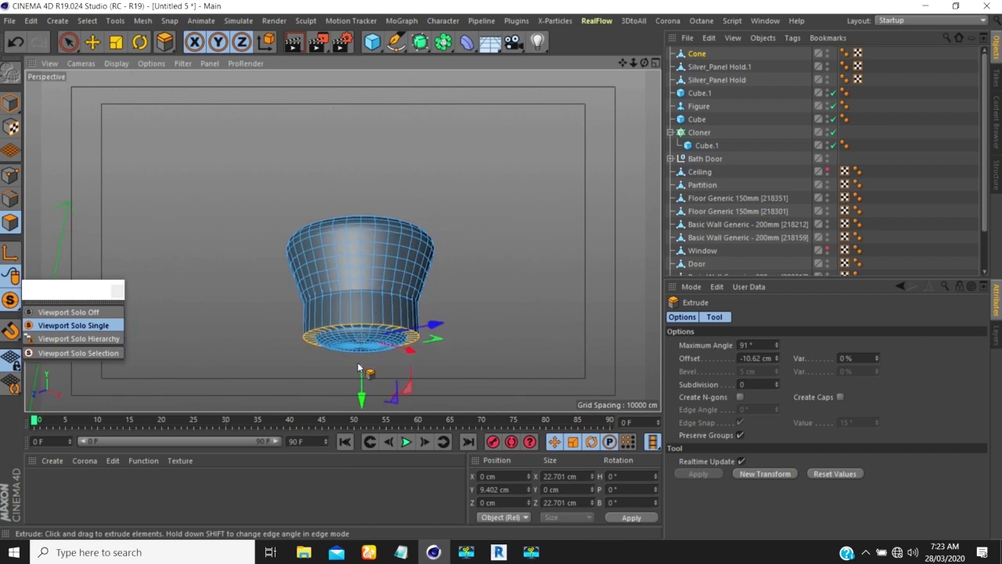
scroll(360, 367, up, 5)
drag(372, 390, 345, 367)
key(t)
scroll(345, 367, up, 6)
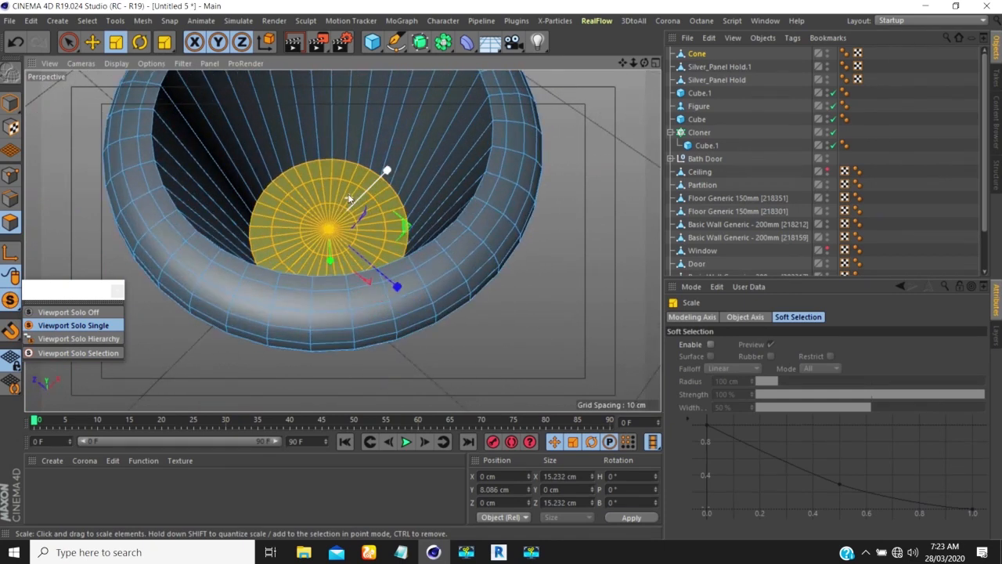
Bevel the edge loop around the cup's inner floor with a chamfer offset of about 1.155 cm
click(6, 202)
double_click(324, 138)
key(m)
key(s)
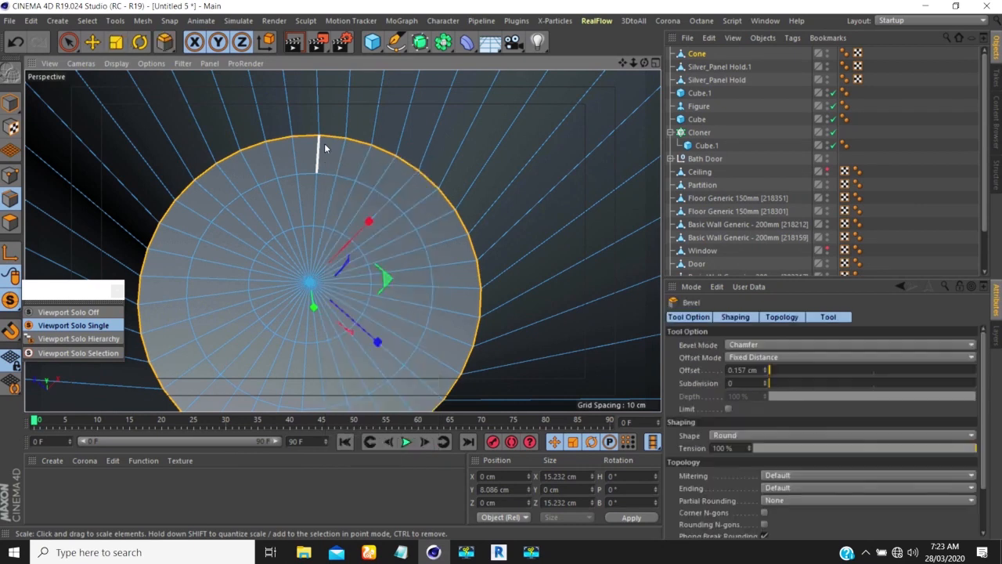
drag(326, 132, 329, 157)
scroll(314, 268, down, 3)
scroll(311, 267, up, 4)
scroll(311, 266, down, 8)
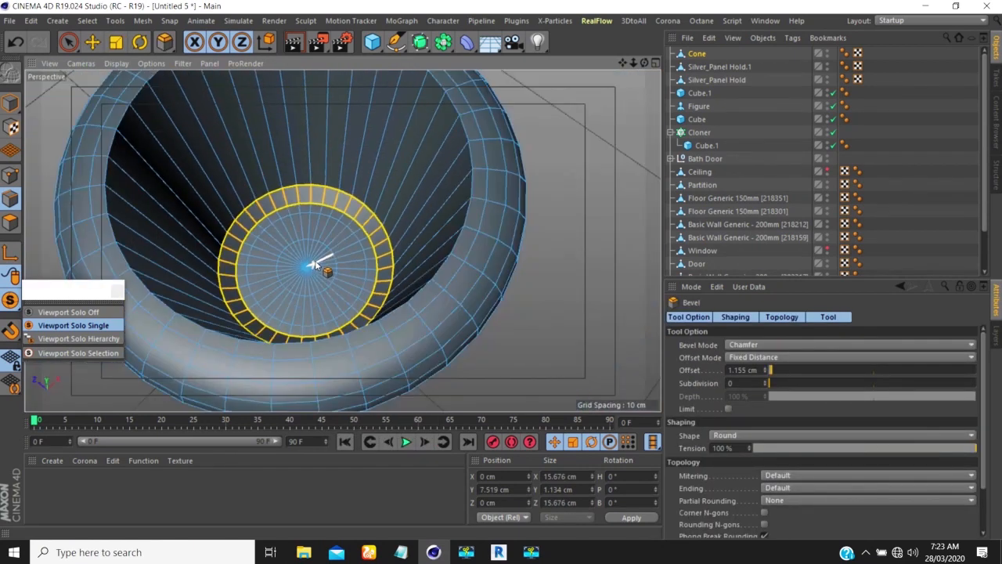
alt+drag(308, 269, 415, 185)
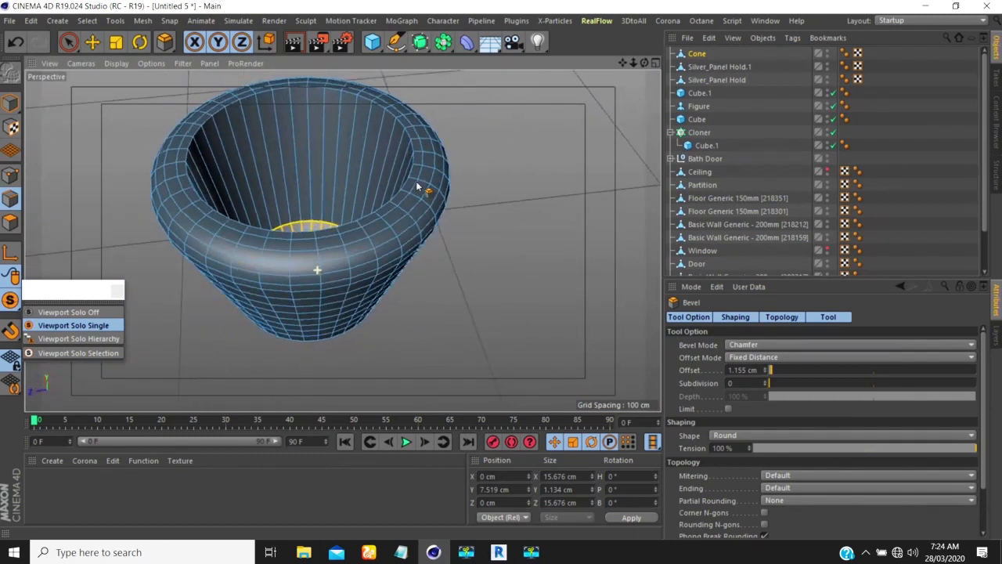
Slightly bevel the edge loop at the cup's inner rim
scroll(391, 109, up, 6)
scroll(403, 115, down, 3)
scroll(407, 131, down, 2)
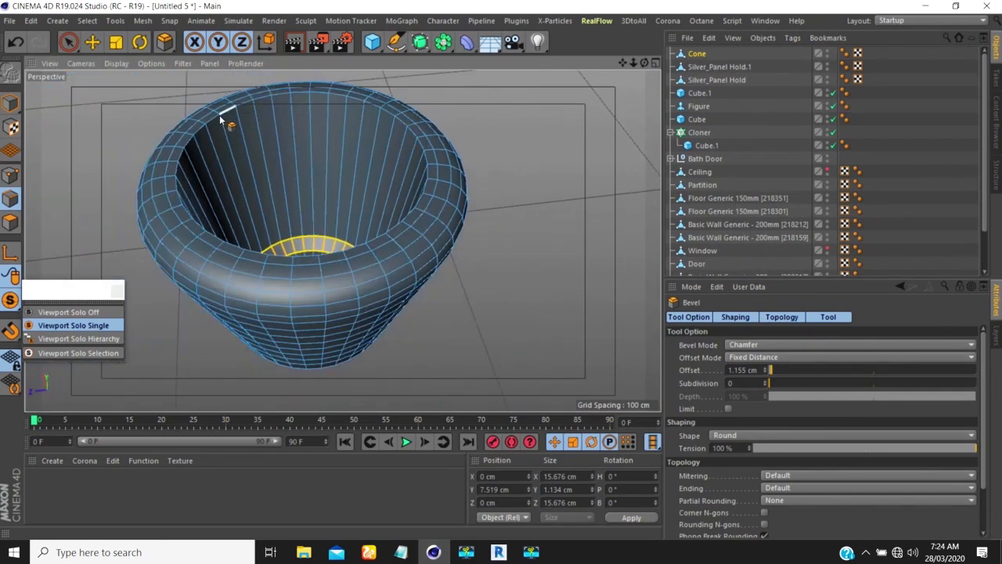
scroll(395, 125, up, 4)
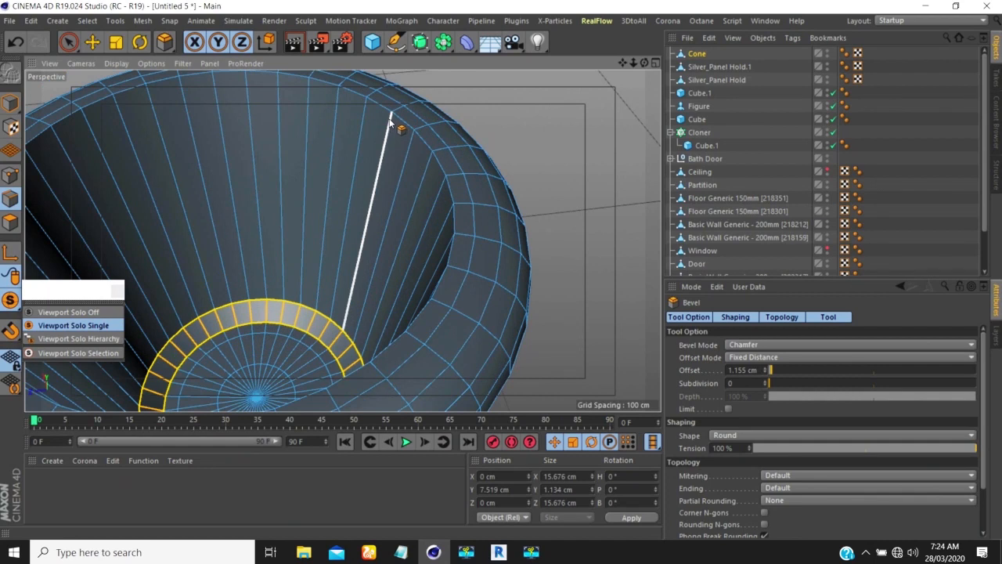
double_click(404, 119)
drag(406, 124, 404, 125)
Add a loop cut around the cup's inner wall just below the rim at about 7.8 % offset, and return to Model mode with nothing selected
key(k)
key(l)
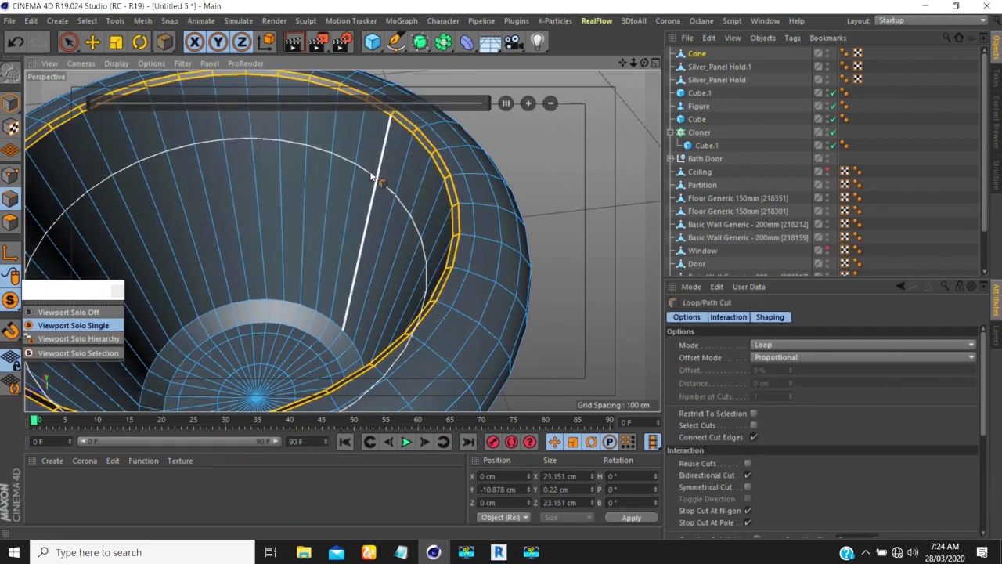
click(380, 134)
scroll(357, 153, down, 4)
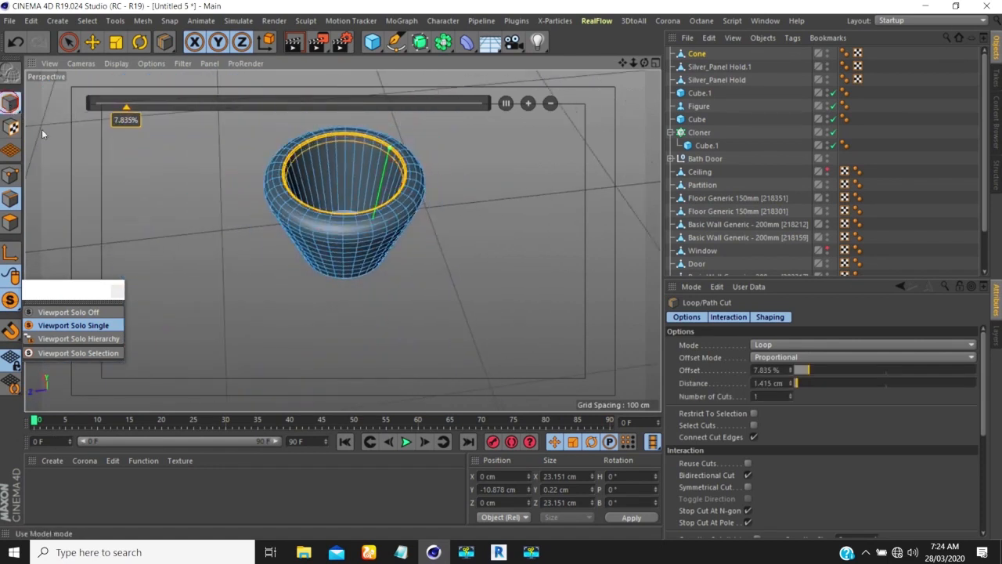
click(10, 102)
click(858, 151)
Examine the hollowed cup from several angles and distances
alt+drag(389, 195, 345, 168)
scroll(361, 179, down, 5)
scroll(361, 196, up, 2)
scroll(349, 176, up, 5)
scroll(350, 196, down, 7)
scroll(360, 149, up, 5)
alt+drag(374, 127, 344, 266)
alt+right_drag(351, 239, 378, 253)
alt+drag(379, 254, 386, 133)
mouse_move(366, 247)
alt+right_down()
mouse_move(344, 262)
mouse_move(364, 257)
alt+right_up()
alt+drag(365, 257, 382, 189)
Add a sphere primitive and scale it uniformly to about 18.6 cm across
drag(372, 44, 471, 156)
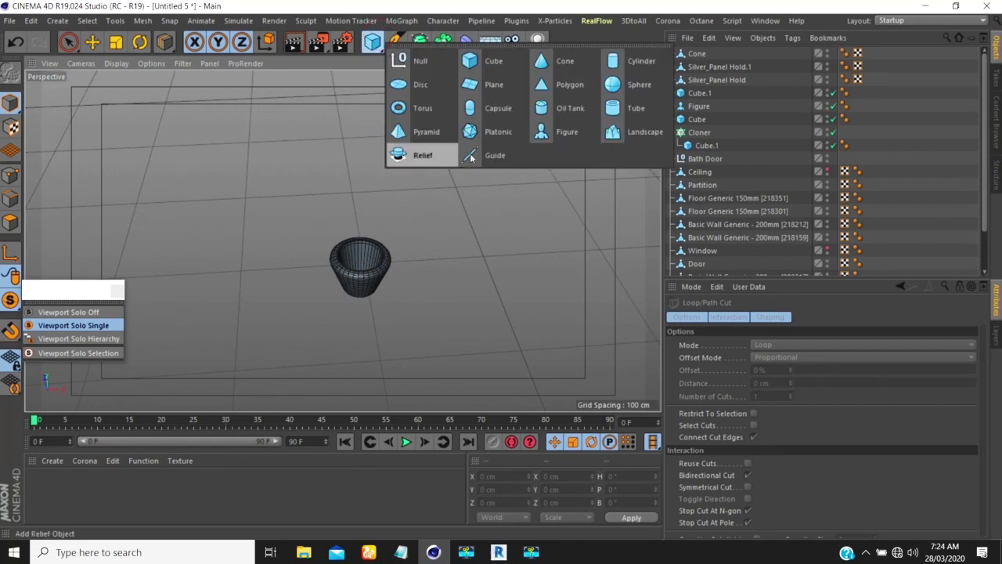
click(629, 88)
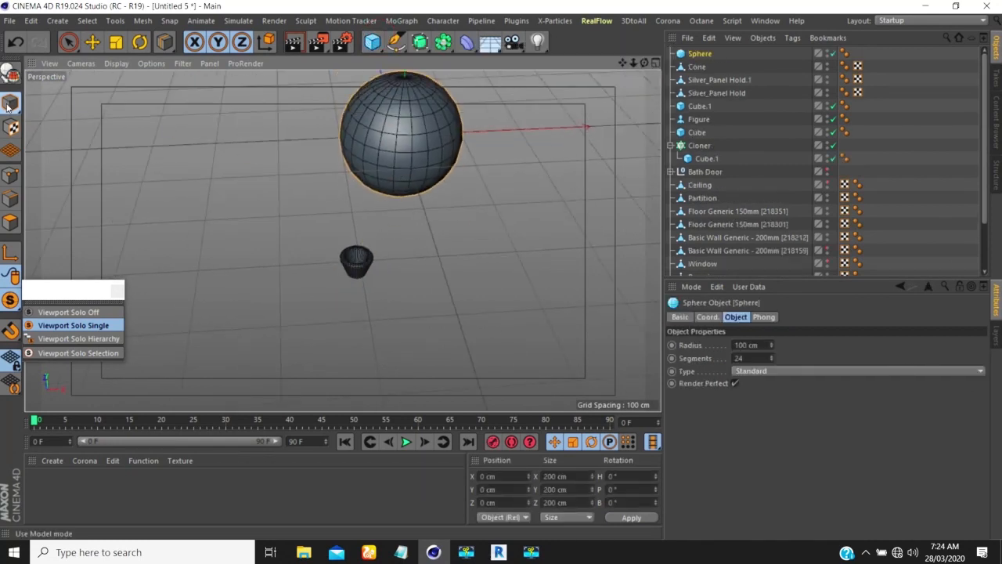
click(116, 42)
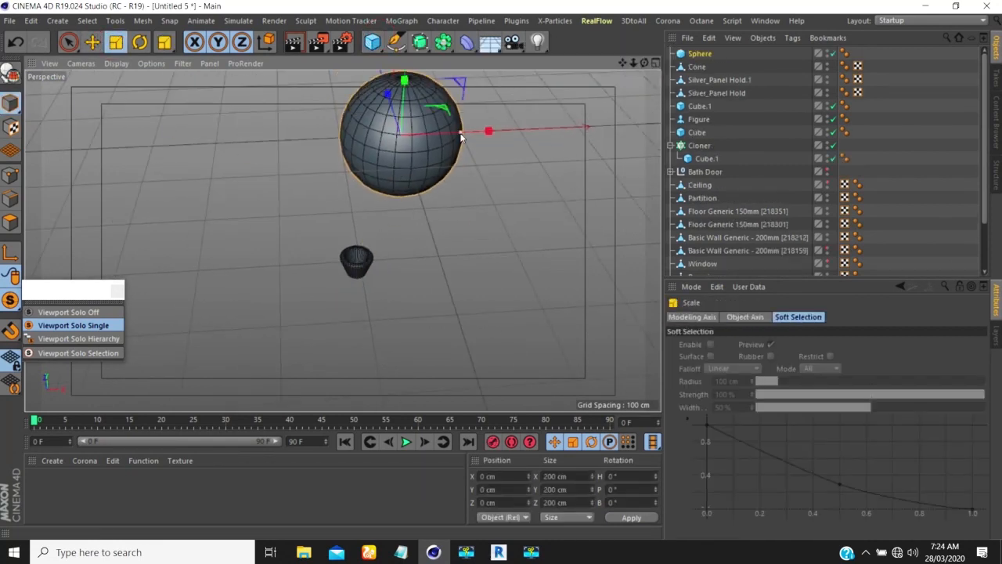
drag(461, 138, 418, 154)
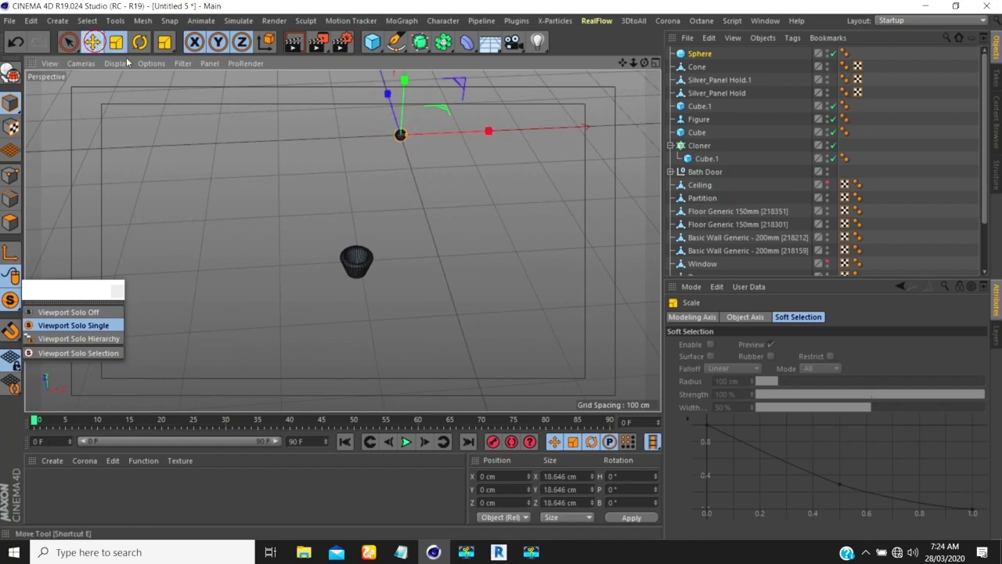
Move the sphere into the cup at about X -121.1, Y 135.3, Z -440.6 cm and shrink it to about 2.2 cm across
click(93, 42)
drag(443, 108, 282, 280)
key(ctrl+z)
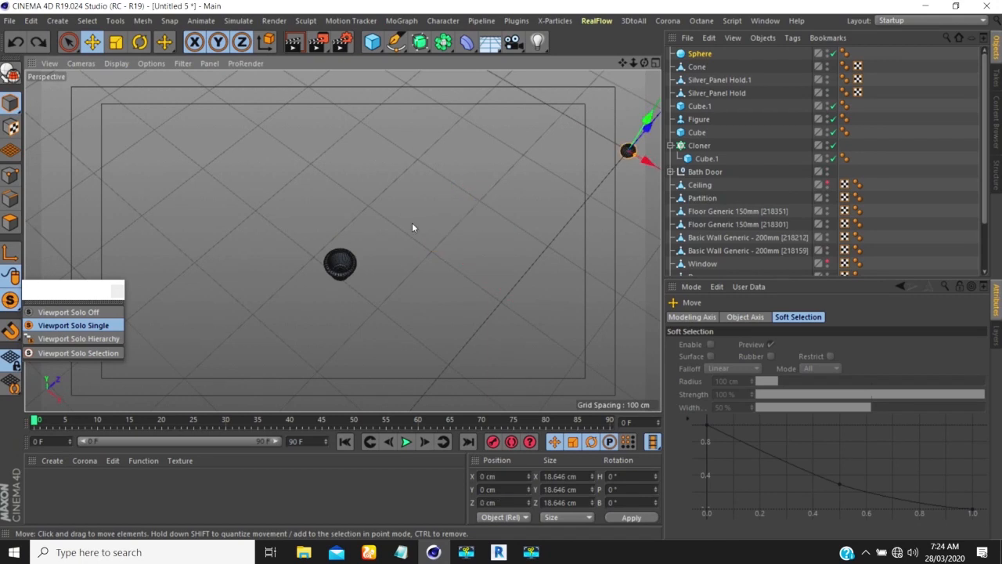
alt+drag(428, 197, 554, 202)
drag(637, 172, 429, 287)
alt+drag(429, 287, 354, 155)
alt+drag(358, 222, 379, 230)
scroll(361, 240, up, 10)
drag(452, 242, 474, 232)
alt+drag(409, 218, 468, 237)
scroll(396, 196, up, 7)
alt+drag(440, 205, 337, 232)
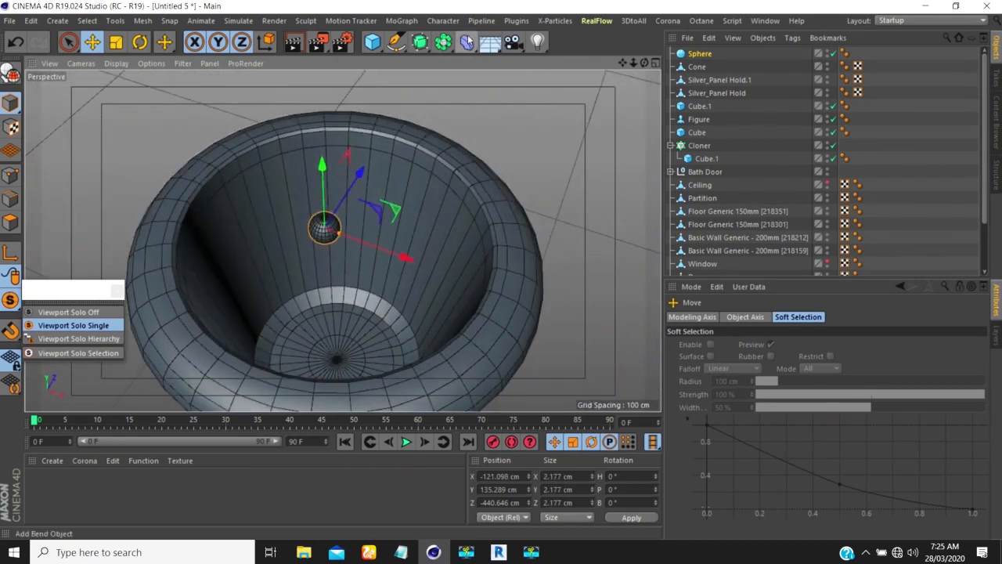
Add a Displacer as child of the sphere, and set the sphere to 16 segments and type Icosahedron
click(467, 42)
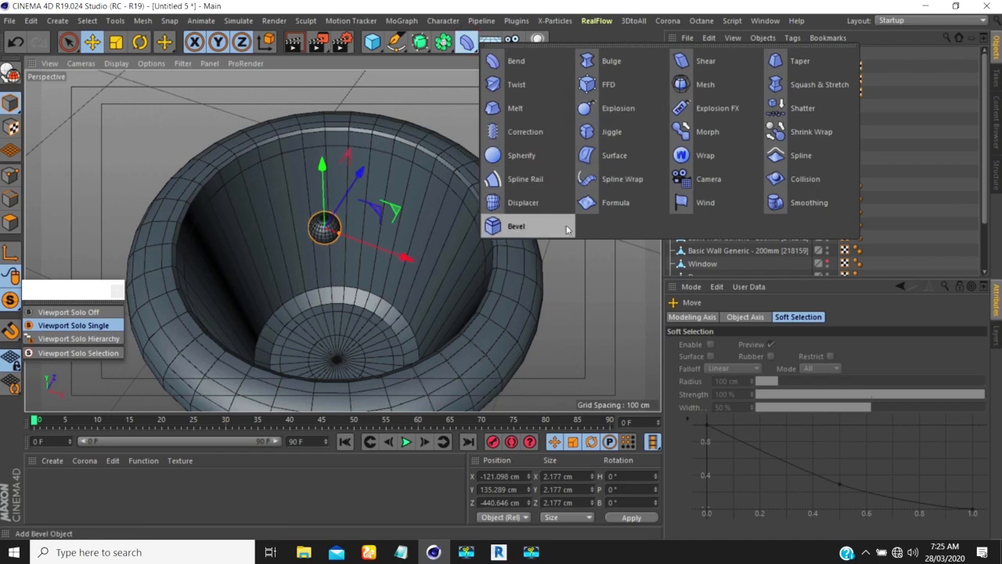
shift+click(526, 206)
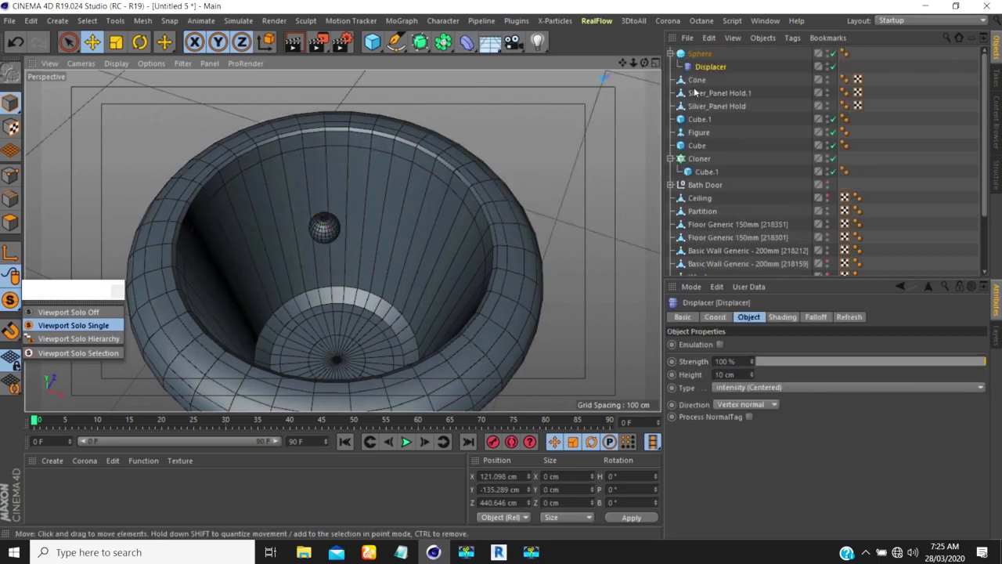
click(697, 54)
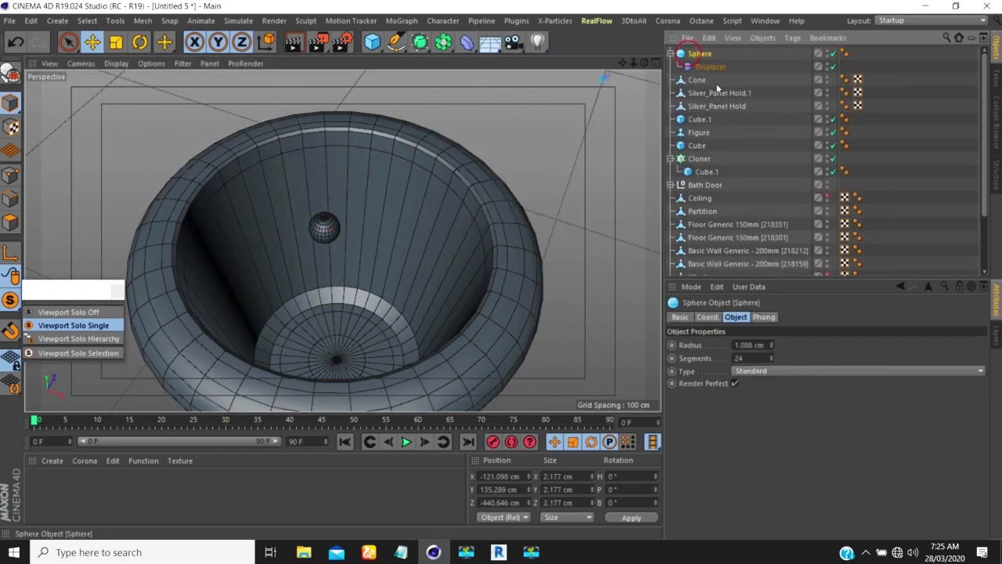
click(750, 358)
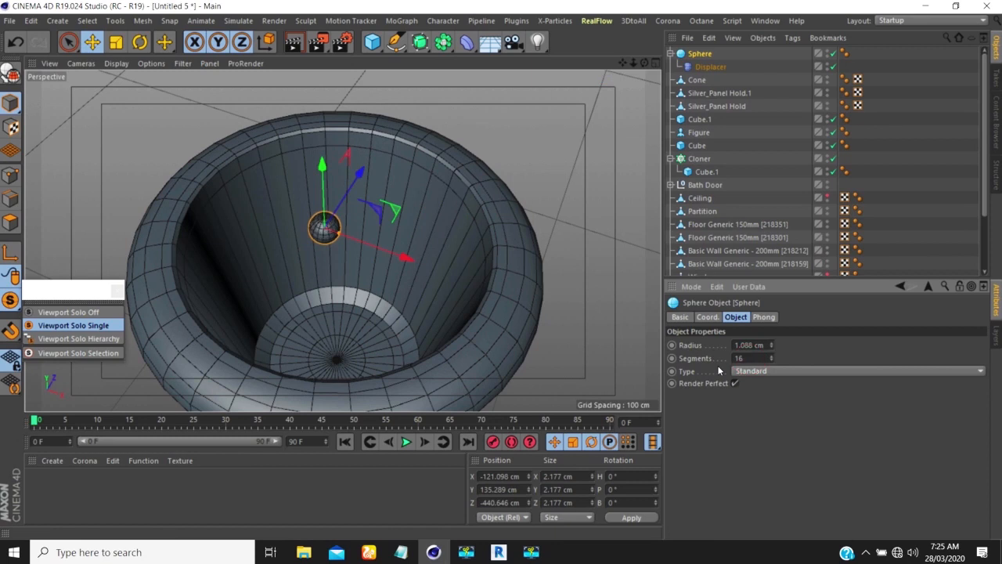
click(754, 371)
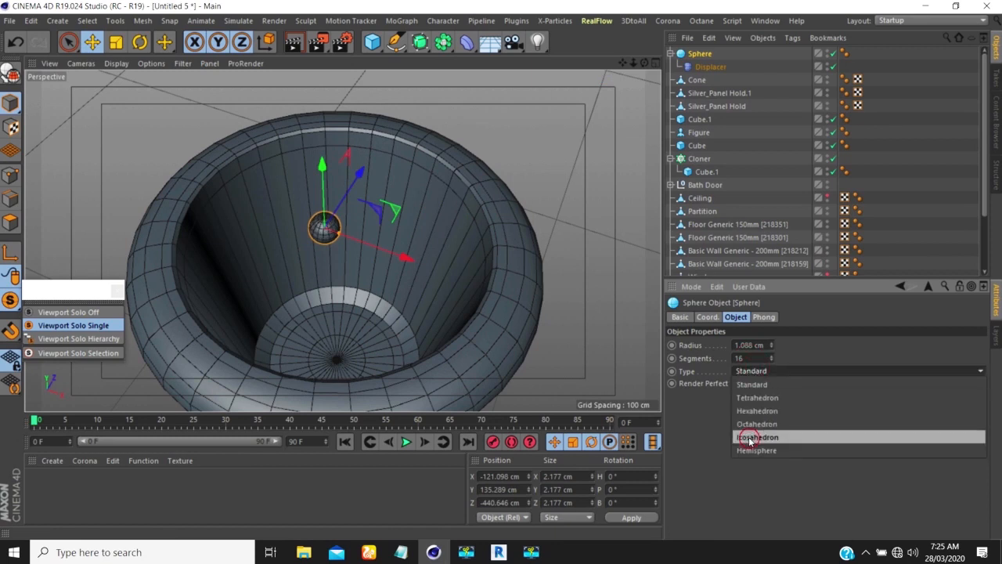
click(752, 443)
scroll(327, 227, up, 3)
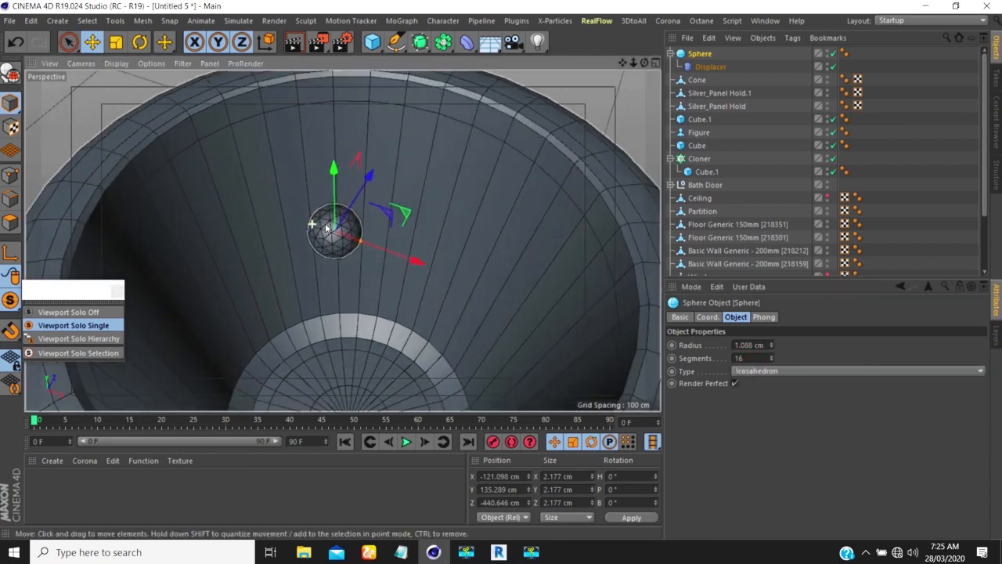
Load a Noise shader into the Displacer's shading and set the noise's global scale to 300 %
click(709, 66)
click(783, 317)
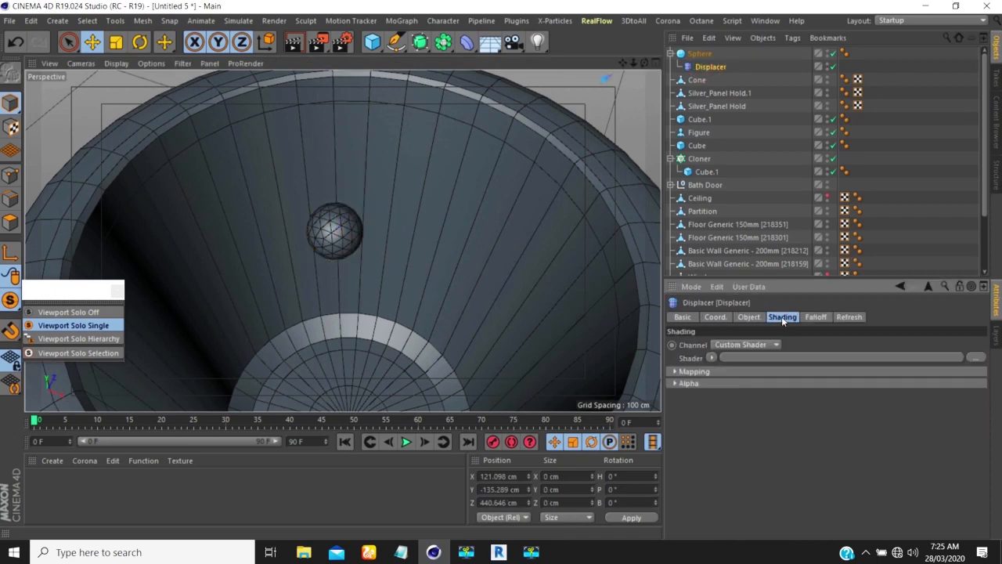
click(711, 357)
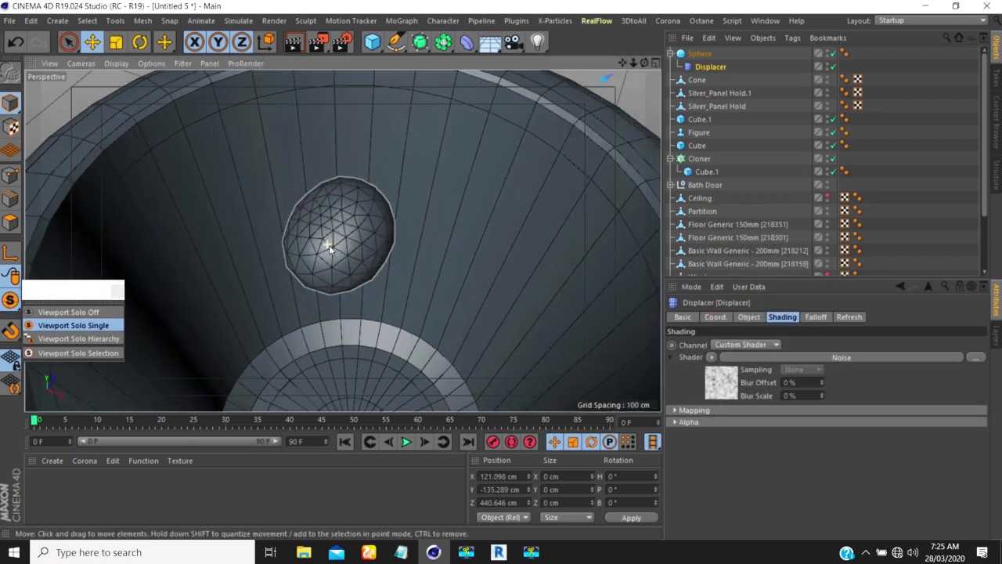
click(722, 383)
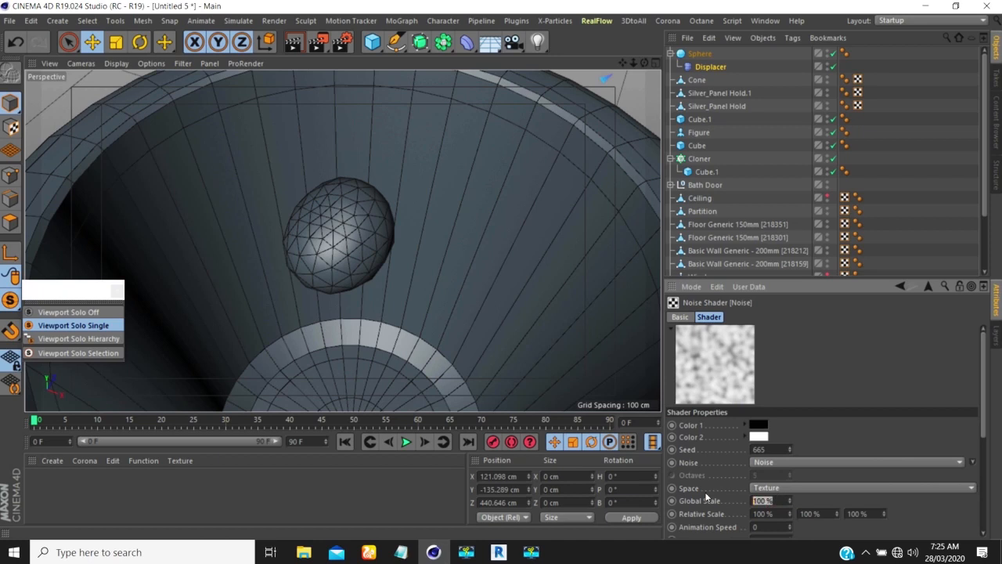
text(300)
key(Return)
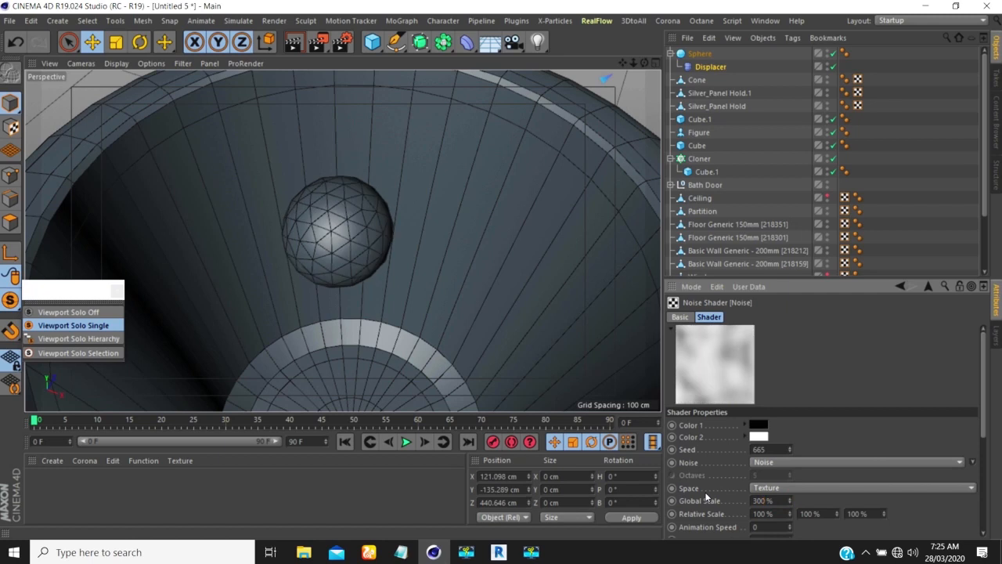
Set the noise shader's global scale to 150 %
scroll(238, 253, down, 4)
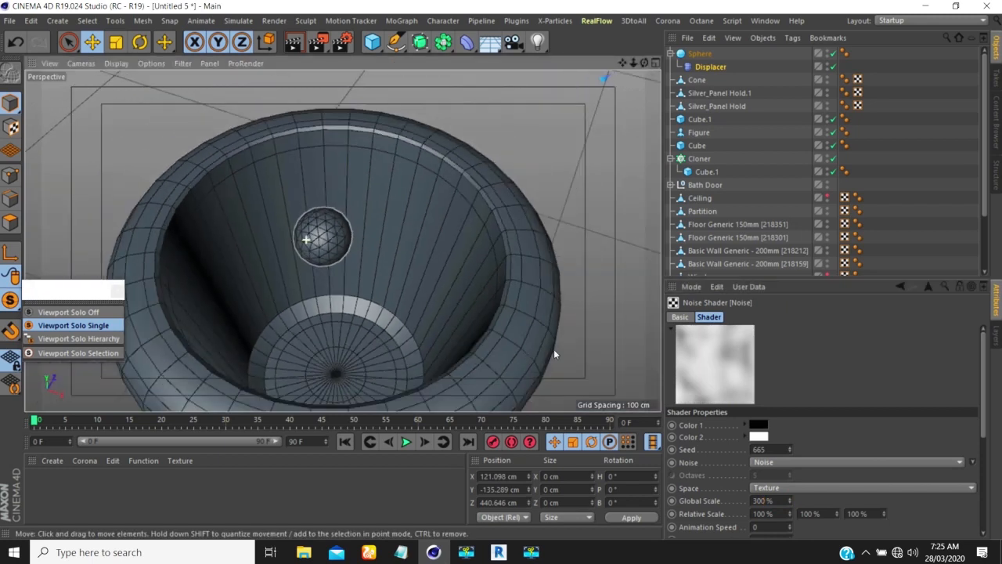
click(778, 500)
text(150)
key(Return)
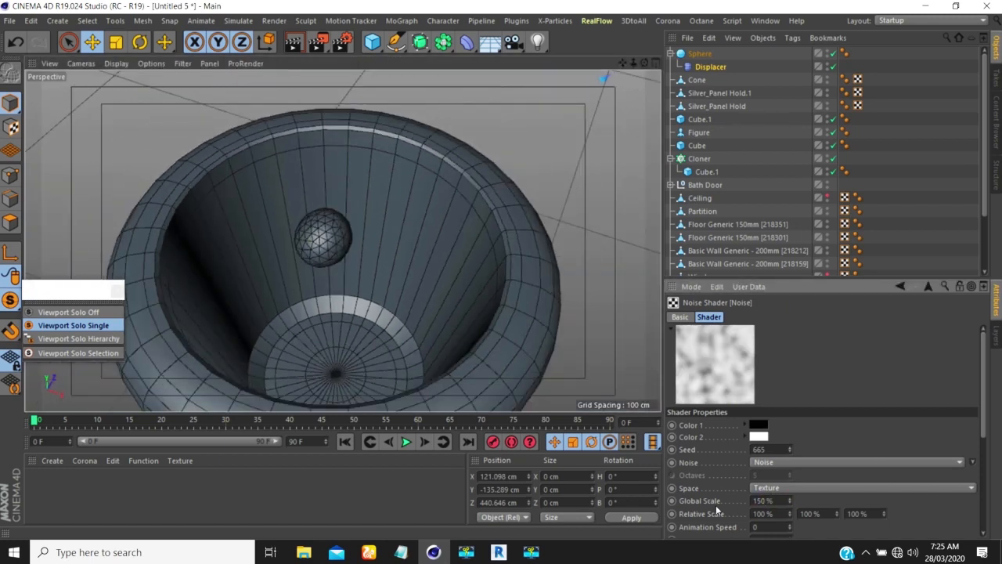
Adjust the noise shader's low clip to 18 % and high clip to 46 %
scroll(727, 494, down, 5)
mouse_move(822, 459)
mouse_down()
mouse_move(859, 459)
mouse_move(839, 459)
mouse_up()
drag(938, 469, 895, 472)
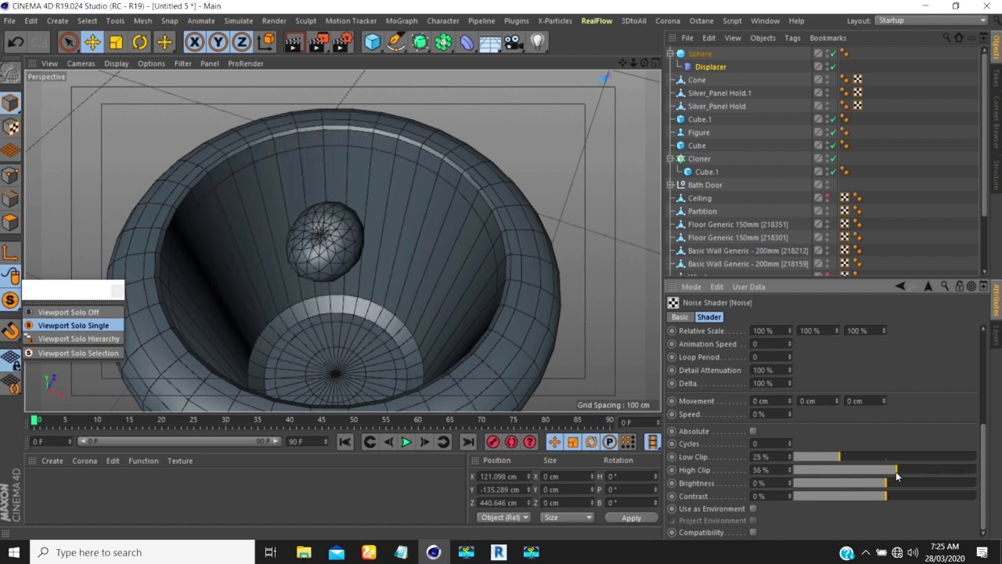
drag(839, 460, 827, 462)
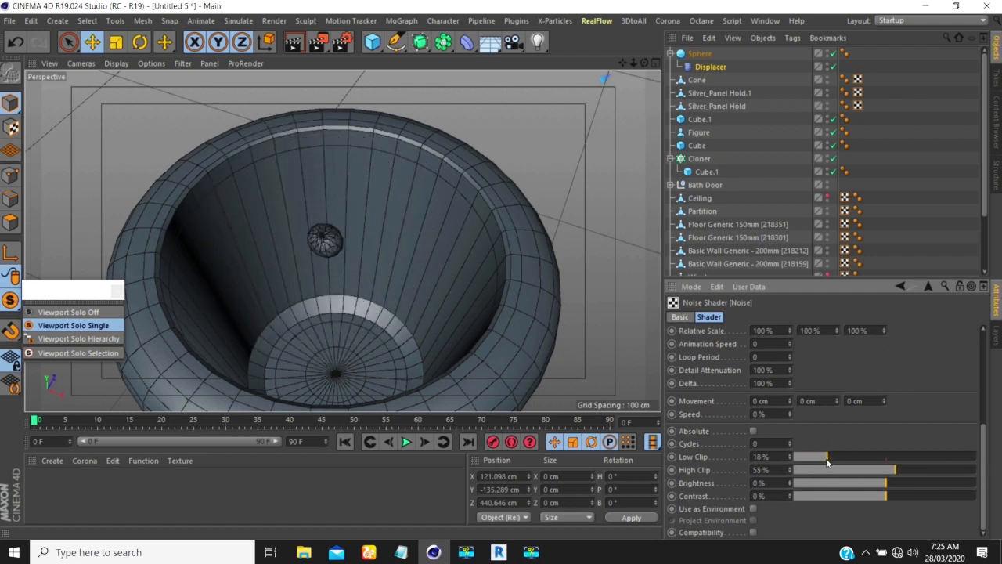
drag(896, 468, 827, 461)
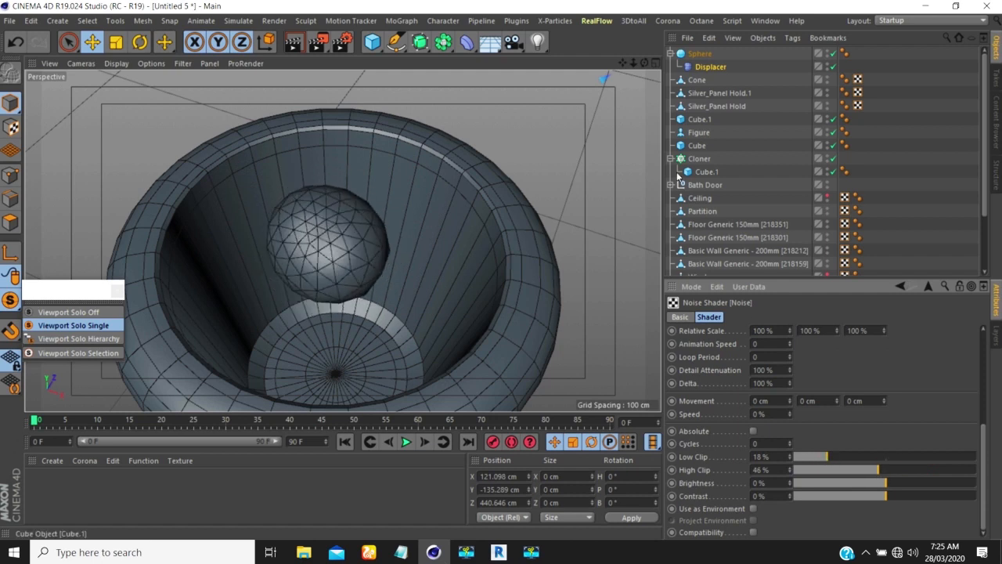
Try the Standard and Tetrahedron types on the sphere, and settle on Hexahedron
click(696, 55)
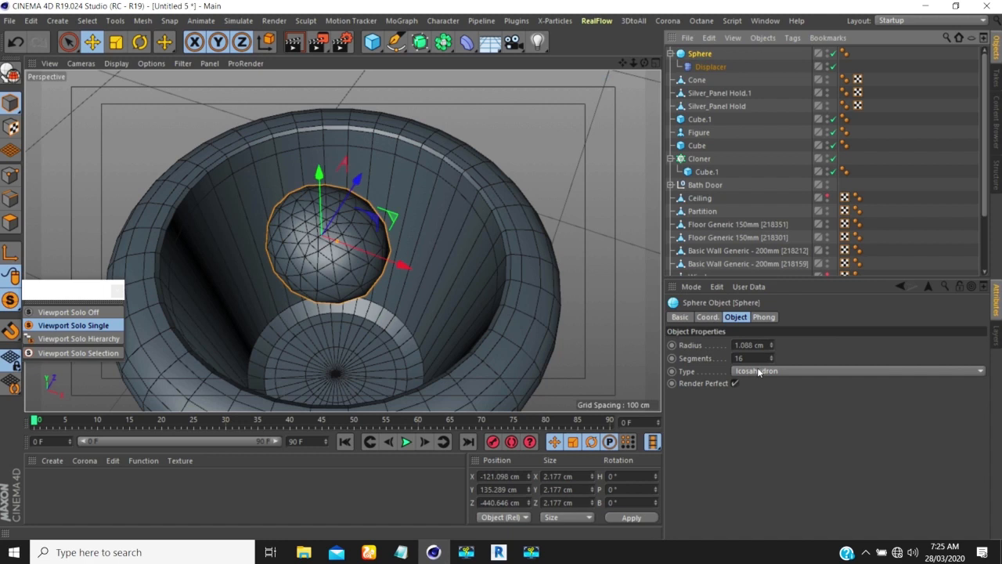
click(758, 372)
click(756, 385)
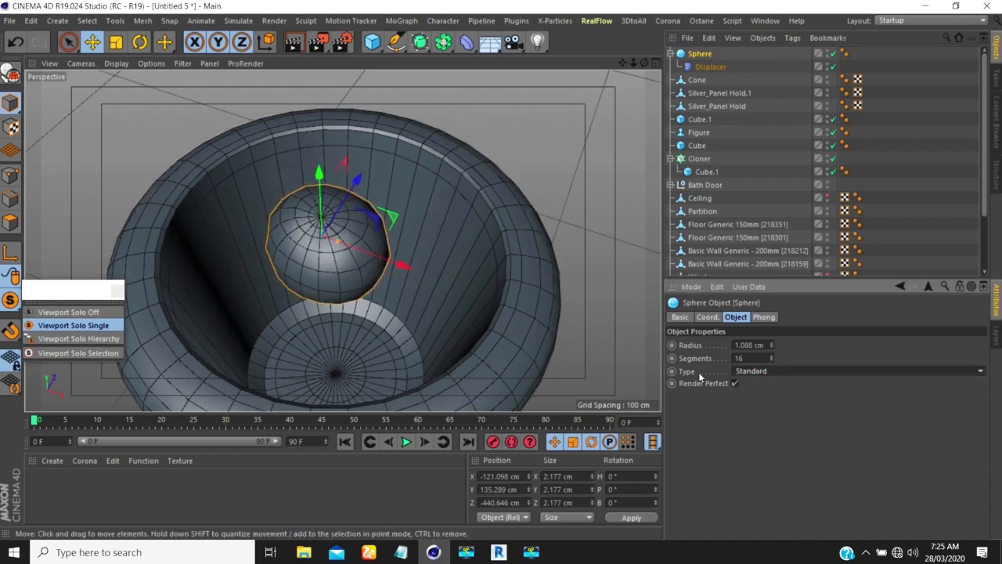
click(750, 370)
click(747, 395)
click(755, 372)
click(755, 413)
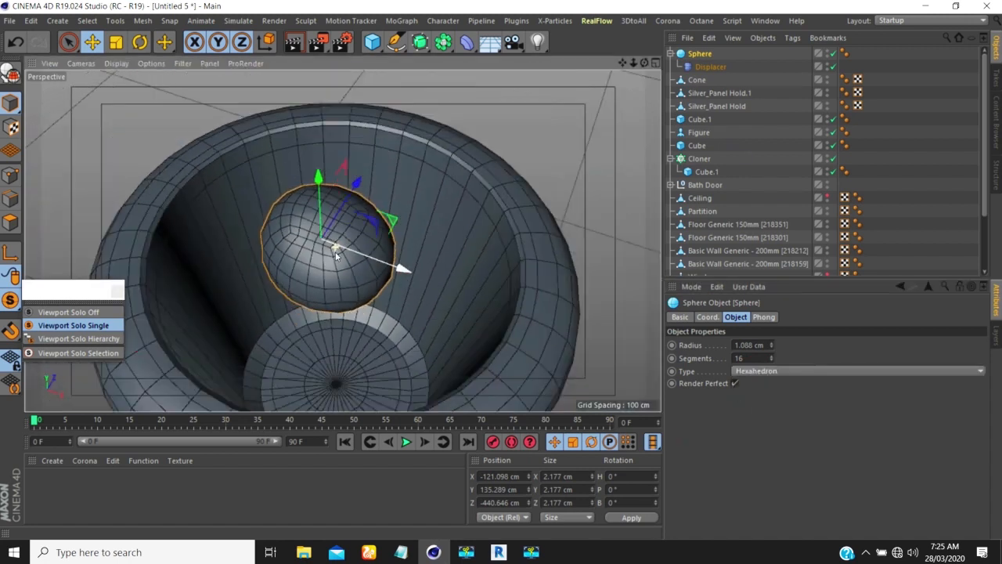
alt+drag(335, 251, 385, 239)
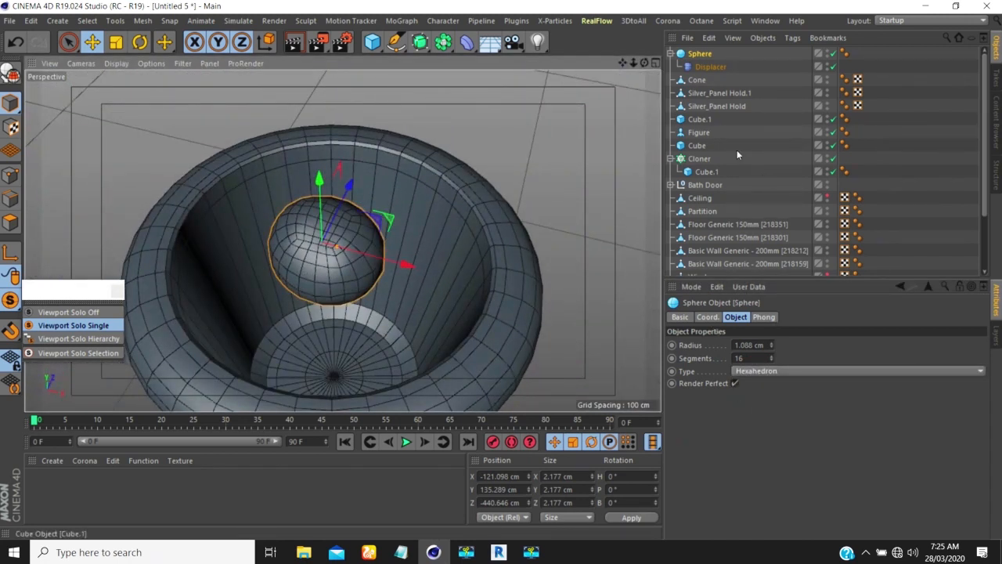
Reopen the Displacer's noise shader and set its low clip to 15 % and high clip to 69 %
click(715, 67)
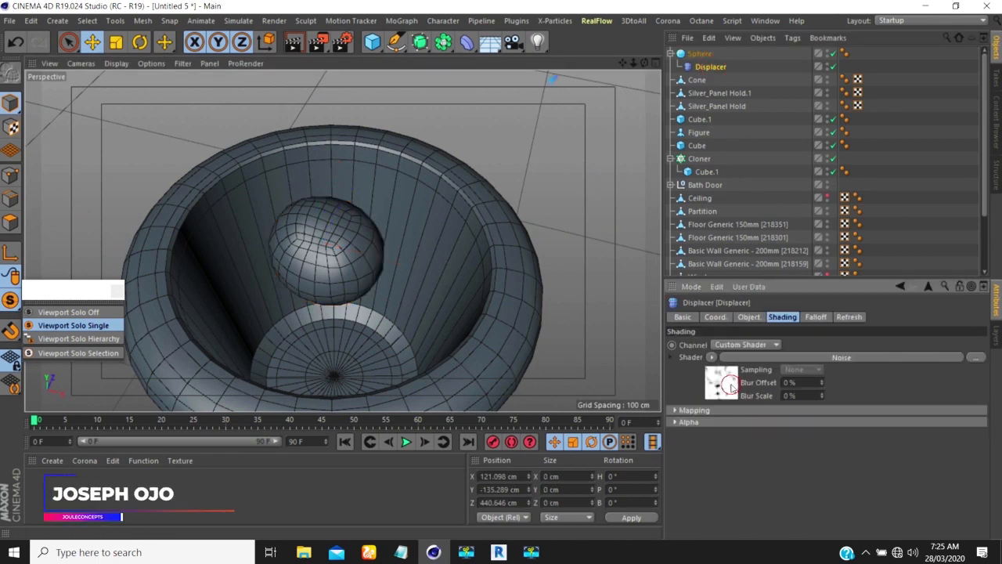
click(728, 388)
scroll(719, 470, down, 4)
scroll(719, 469, up, 2)
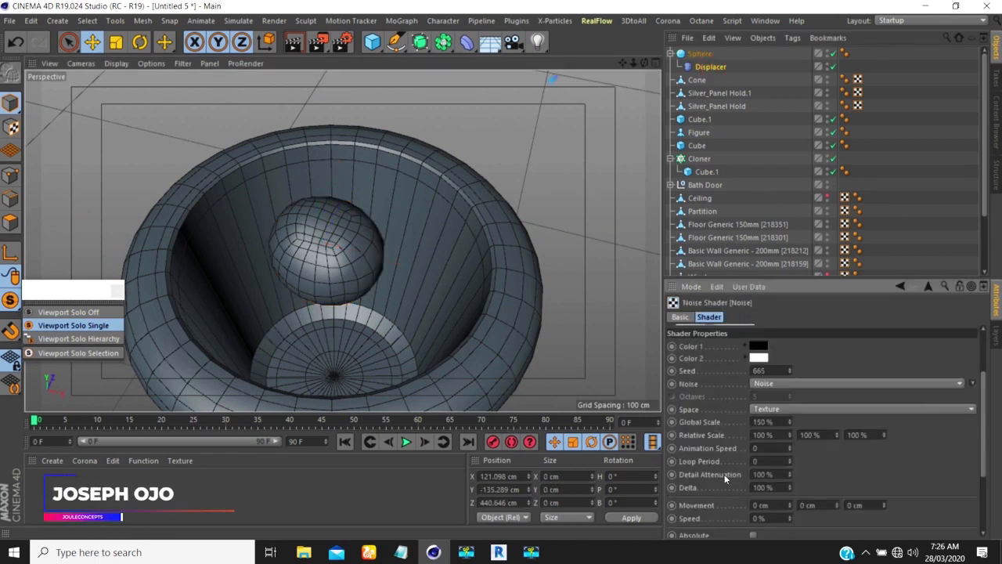
scroll(725, 479, up, 2)
scroll(725, 479, down, 4)
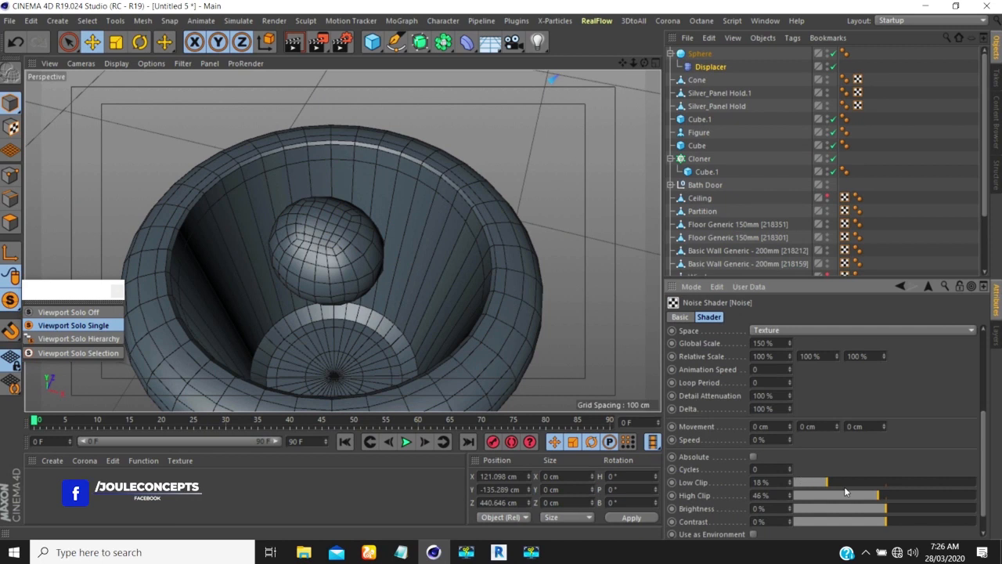
drag(826, 487, 821, 484)
drag(899, 496, 921, 492)
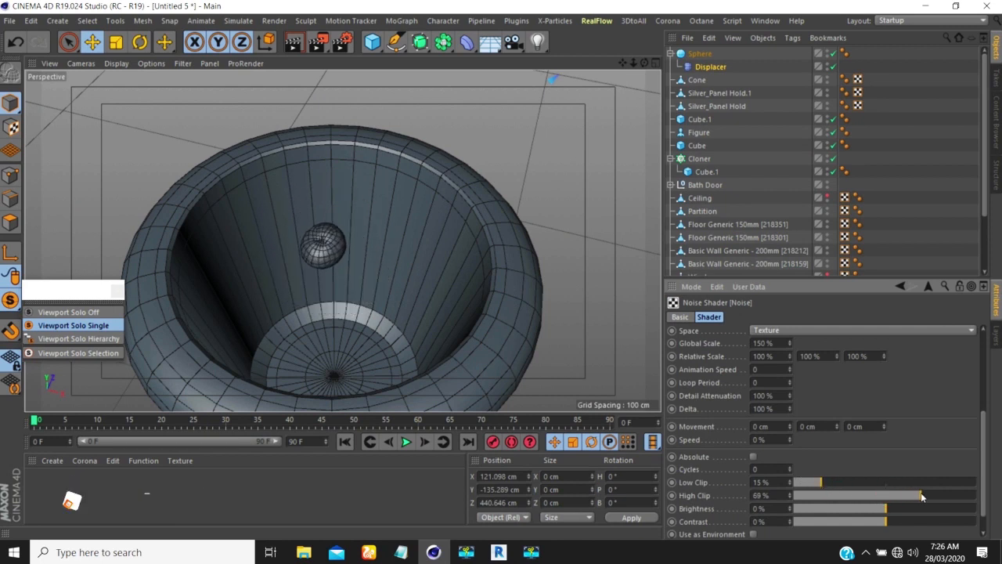
Change the noise shader's seed and return to the Displacer's shading settings
scroll(706, 380, up, 4)
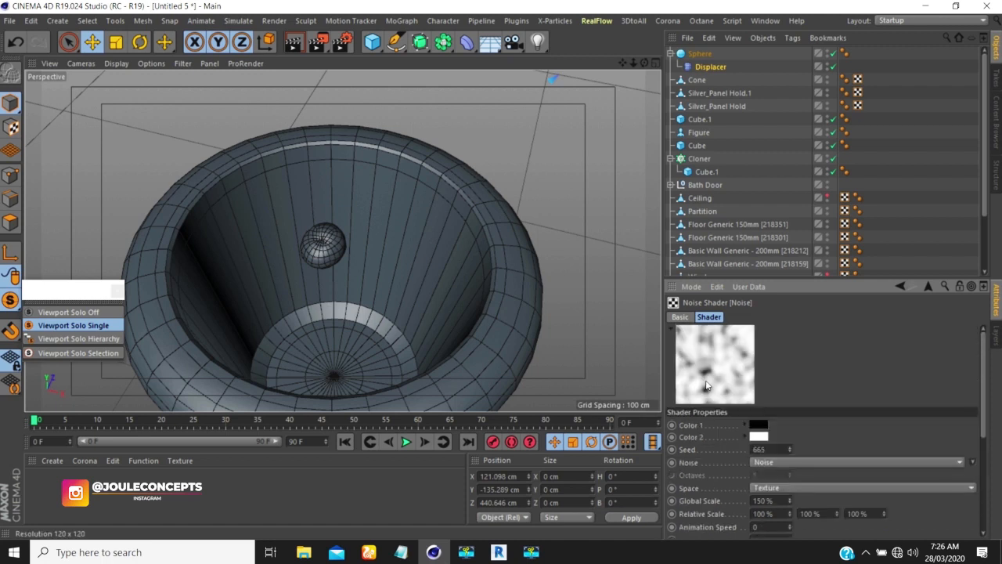
drag(790, 449, 791, 449)
click(722, 70)
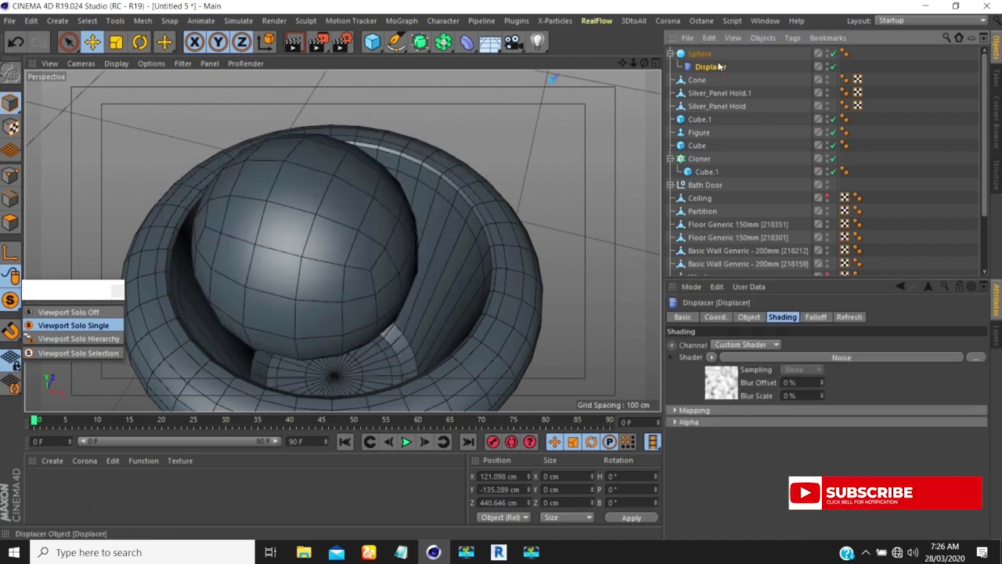
Delete the sphere's Displacer and add a Correction deformer to the sphere in its place
key(Delete)
click(695, 55)
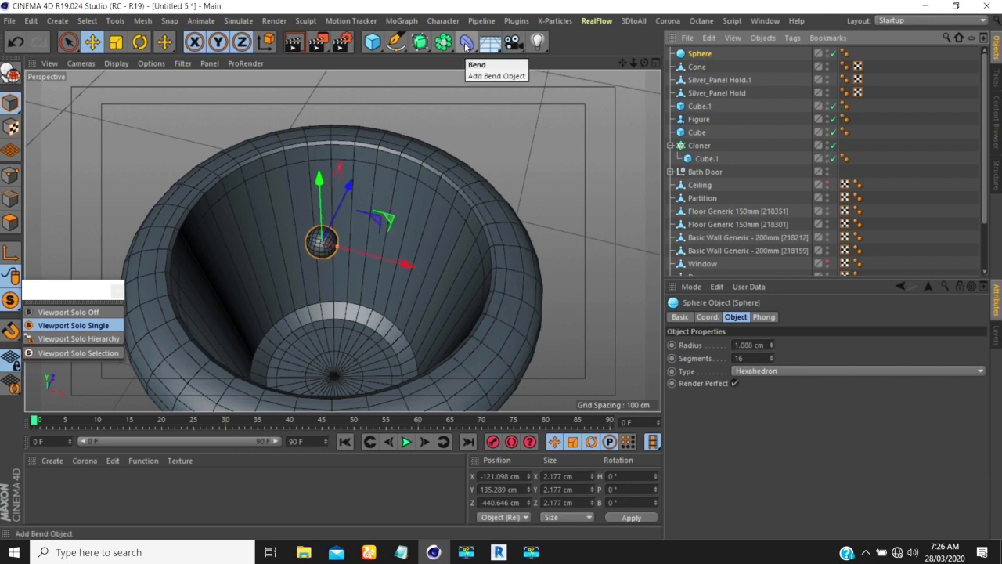
drag(468, 44, 517, 131)
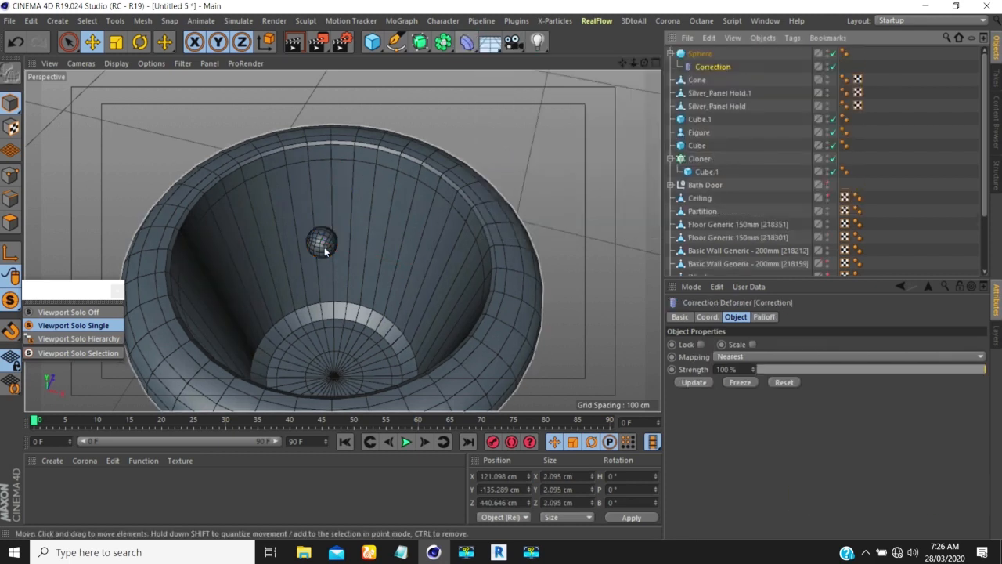
Switch to point editing, select a point on the sphere's surface, and enable soft selection for the Move tool
scroll(324, 247, up, 3)
click(10, 174)
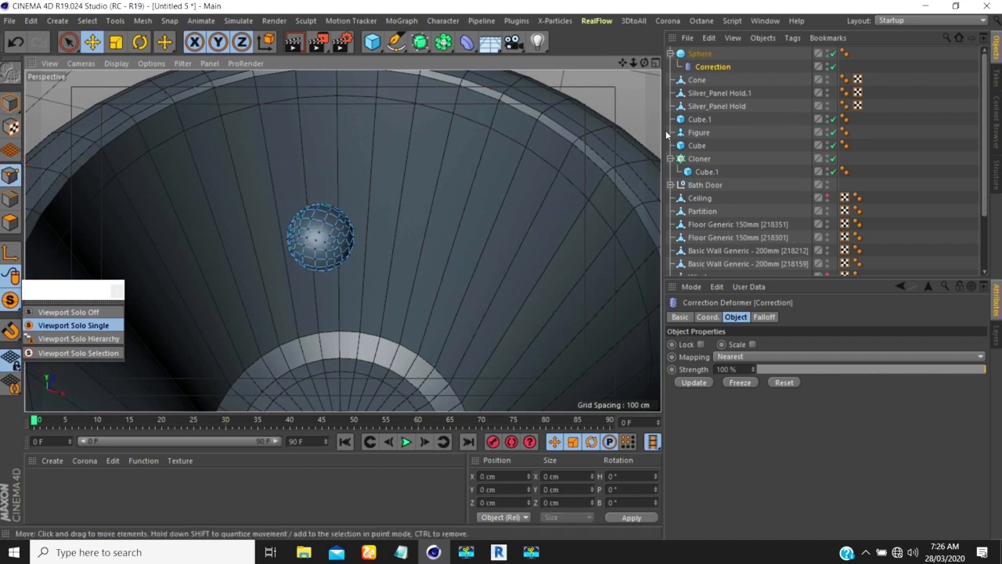
scroll(336, 224, up, 3)
scroll(336, 224, down, 3)
scroll(345, 224, up, 4)
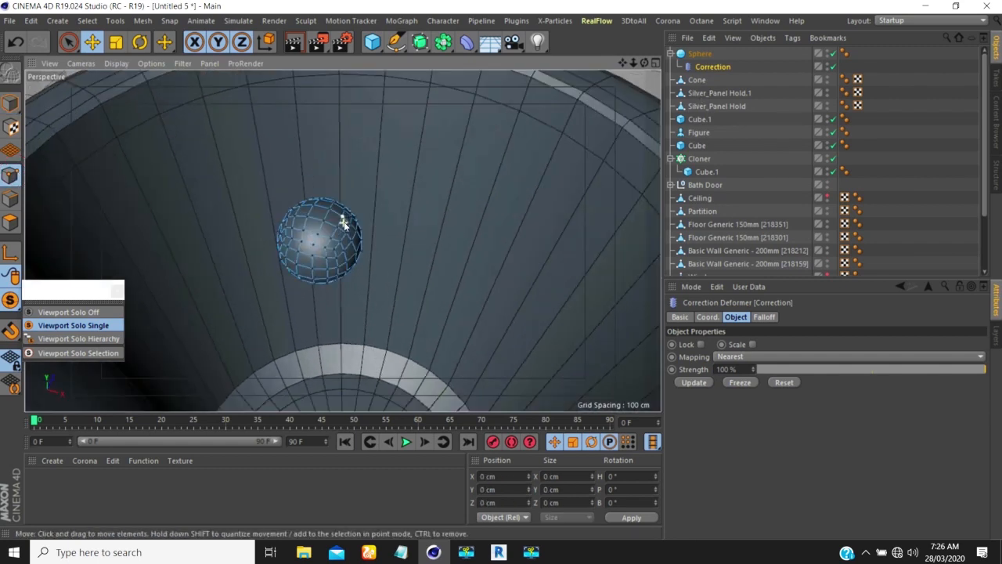
click(344, 218)
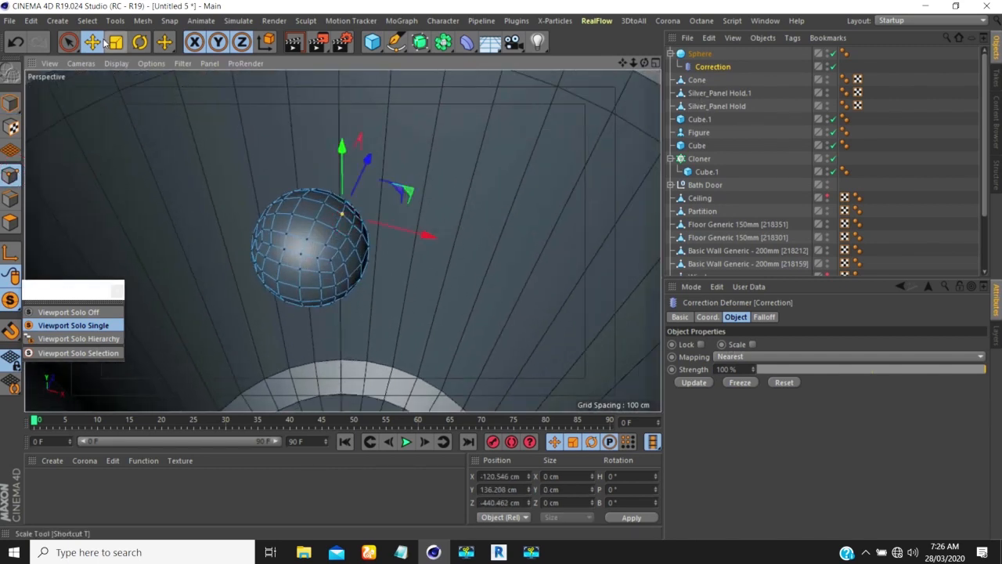
click(92, 42)
click(711, 346)
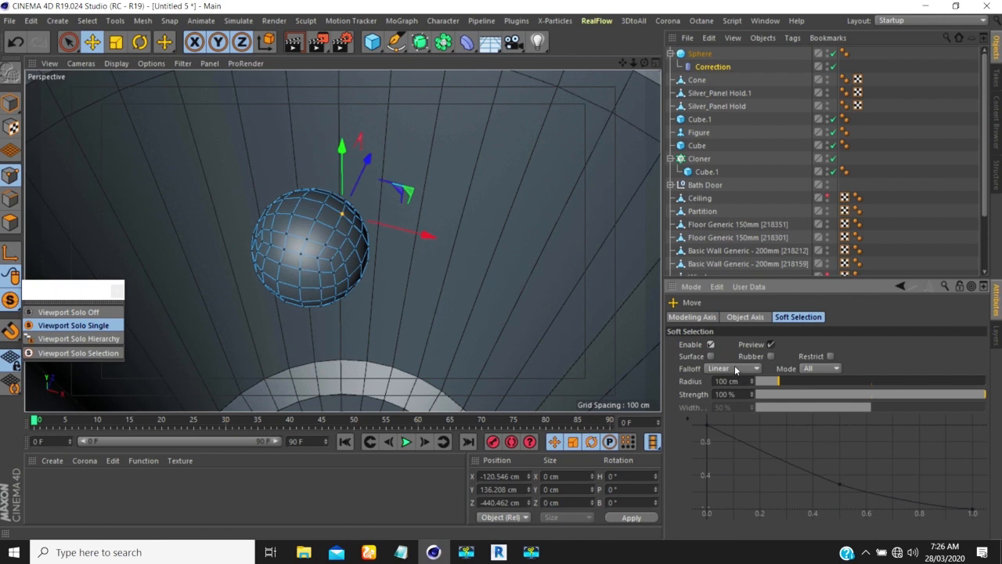
Try pulling a side point of the sphere outward along X with soft-selection radii of 100 cm and 7 cm
click(357, 252)
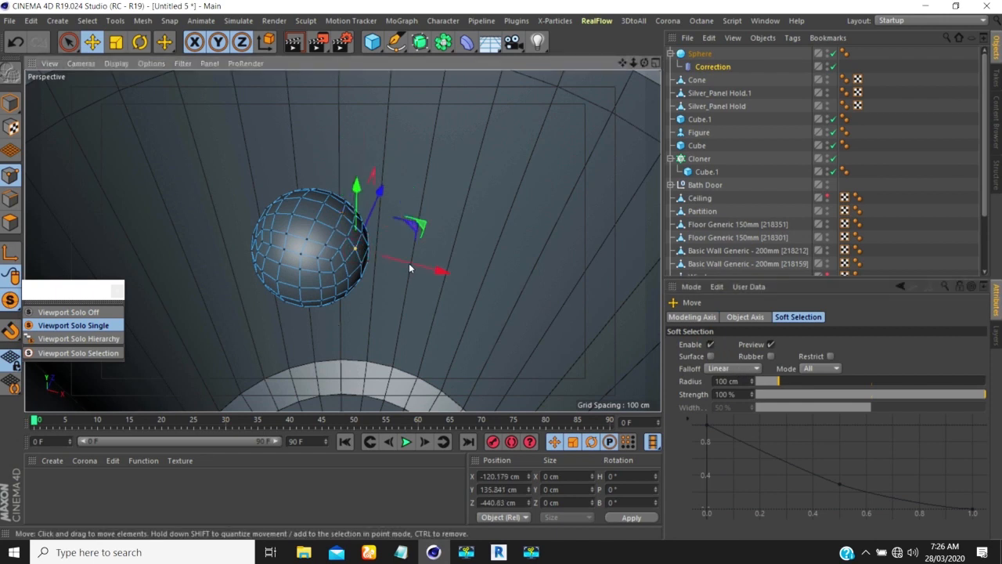
drag(435, 269, 444, 278)
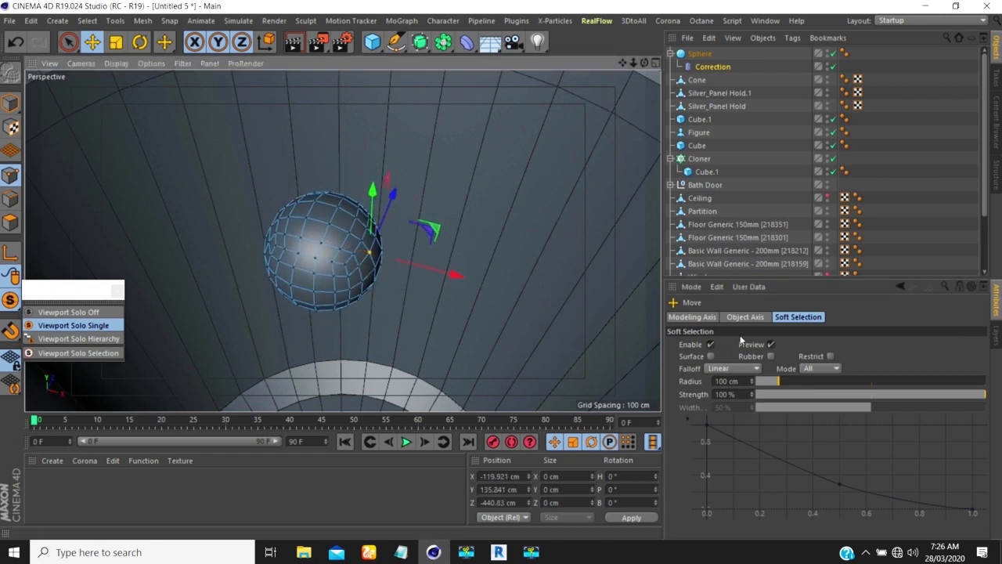
key(ctrl+z)
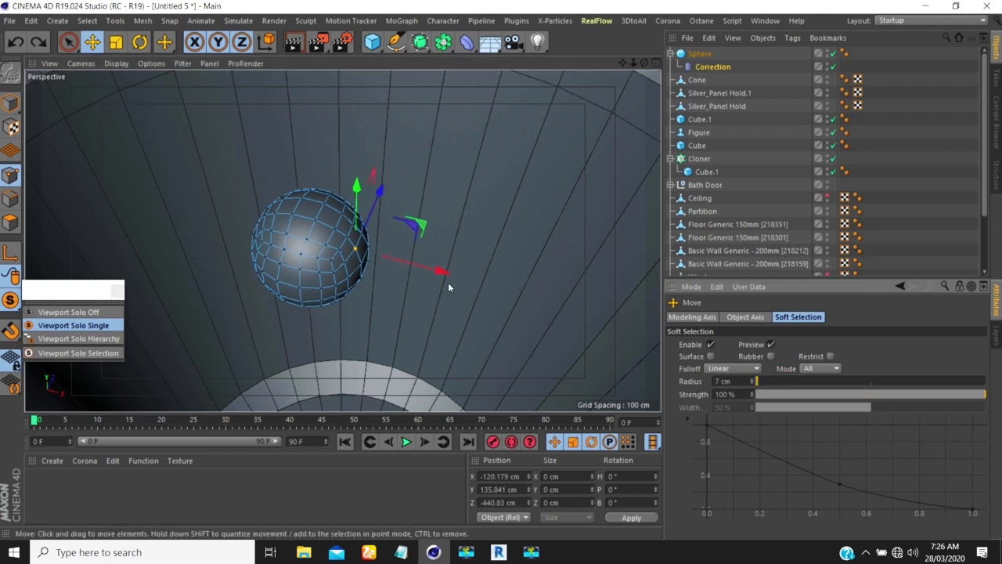
drag(436, 270, 492, 286)
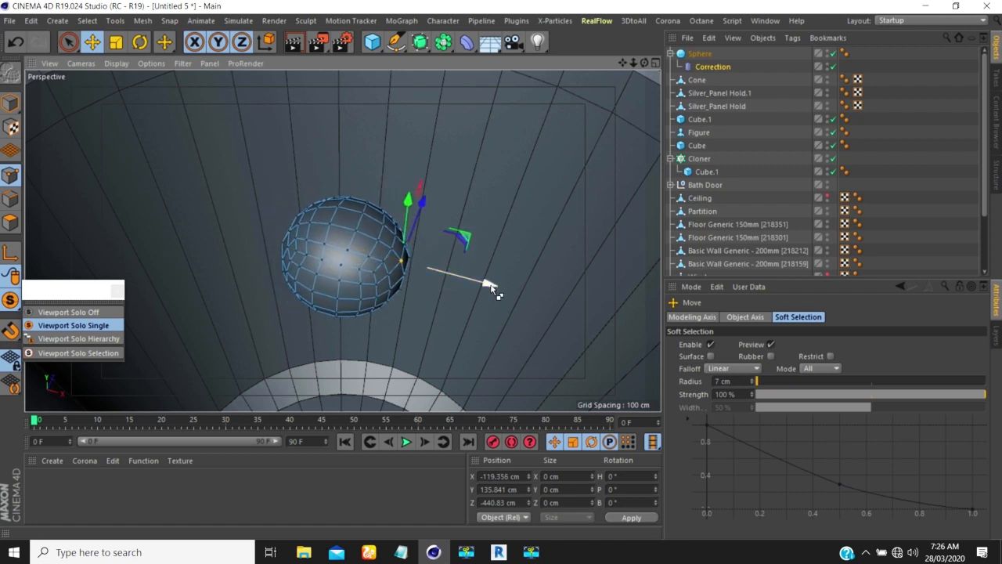
key(ctrl+z)
Set the soft-selection radius to 2 cm and pull points on the sphere's side, underside and upper opposite side into an irregular shape
drag(740, 382, 675, 374)
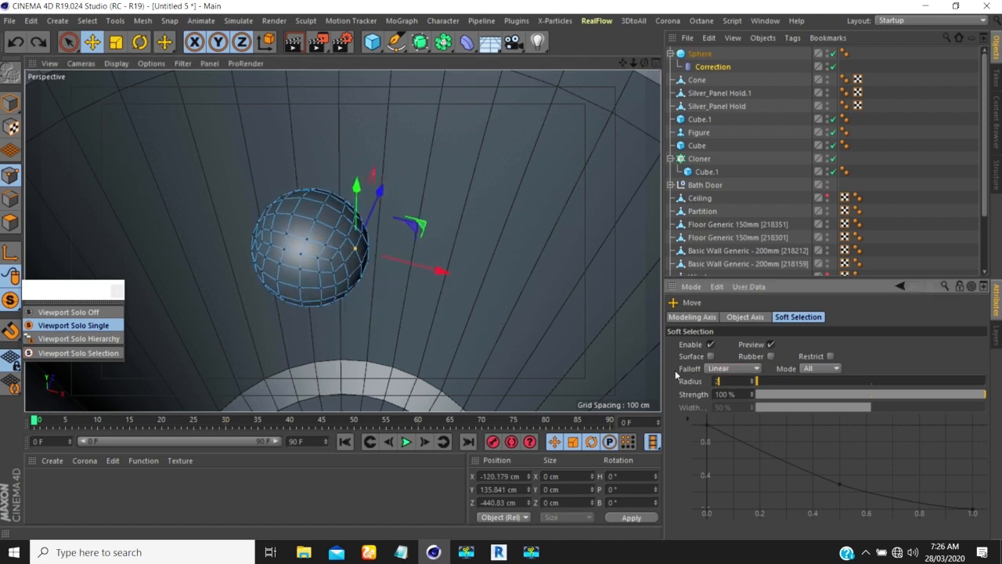
drag(443, 273, 290, 270)
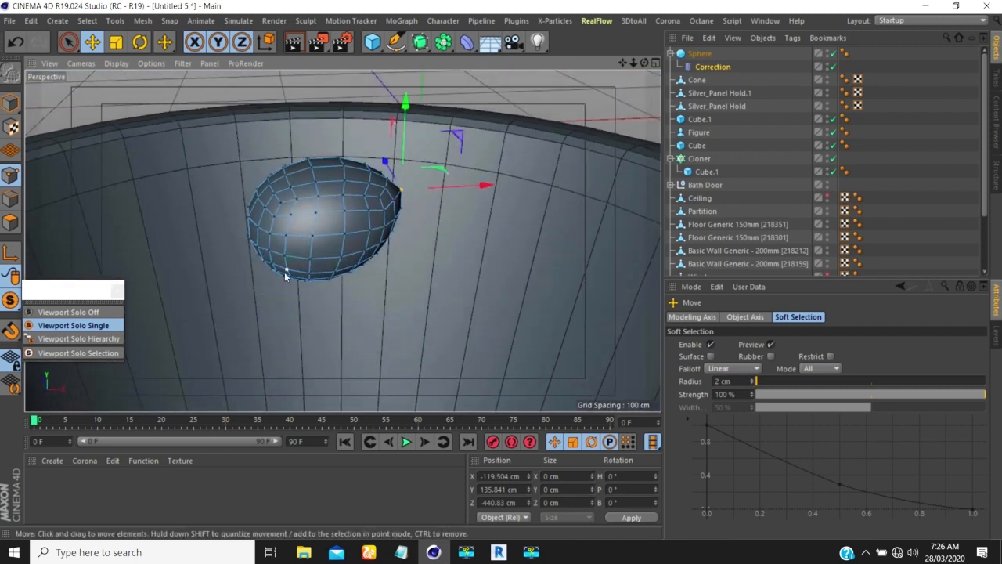
drag(280, 200, 263, 296)
click(271, 186)
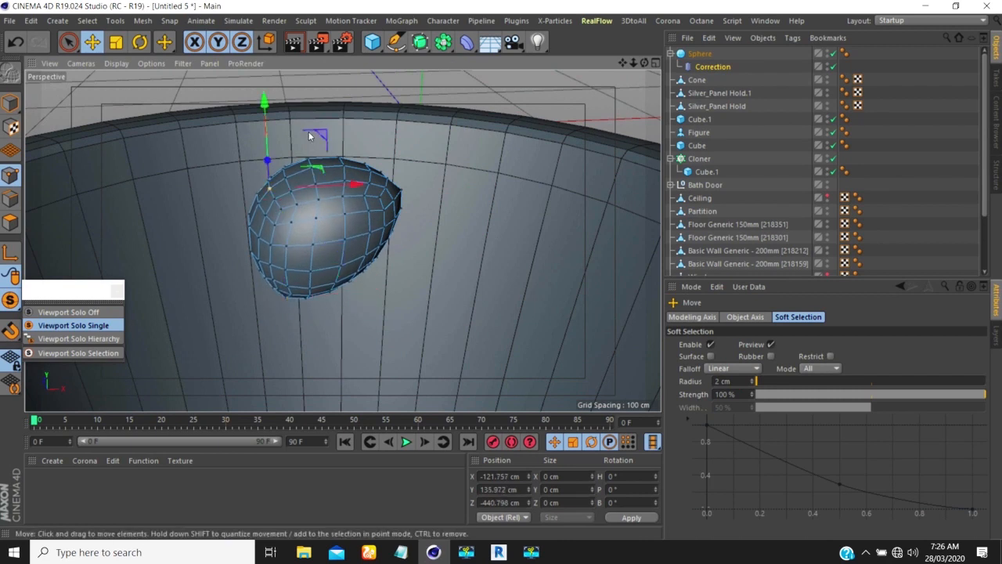
drag(317, 137, 341, 255)
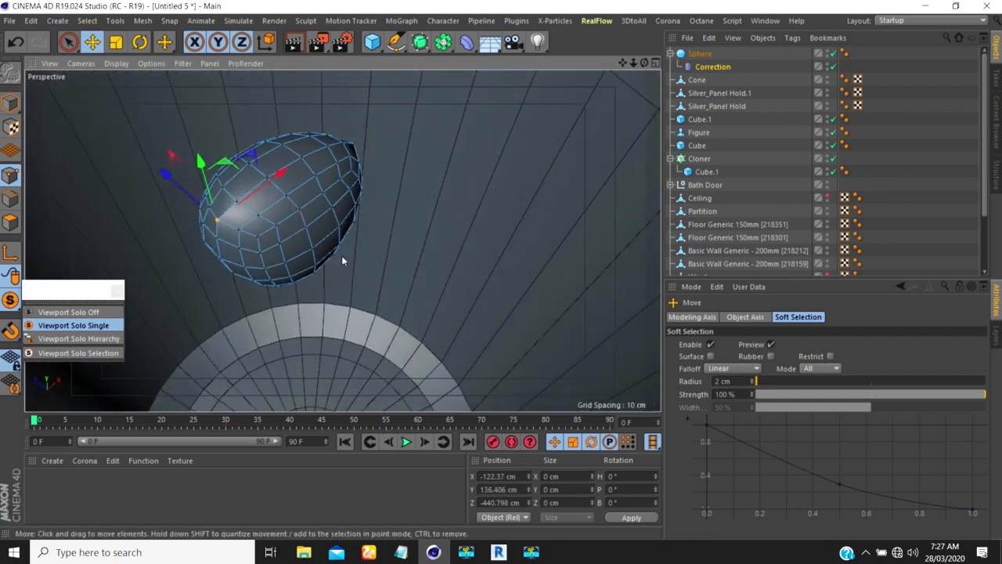
Try a soft-selection radius of 0.5 cm while moving a point near the shape's lower front
alt+drag(344, 210, 344, 258)
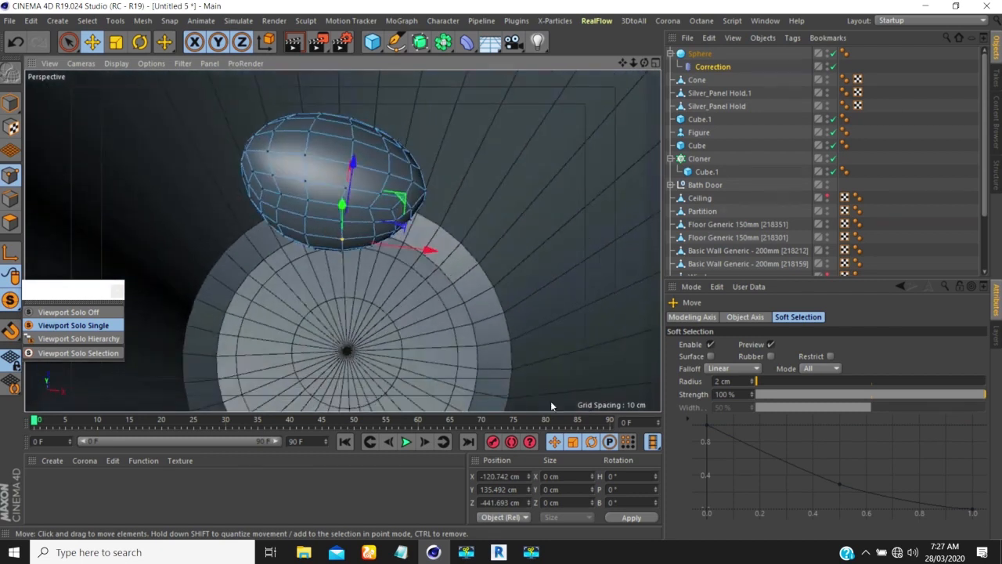
click(723, 381)
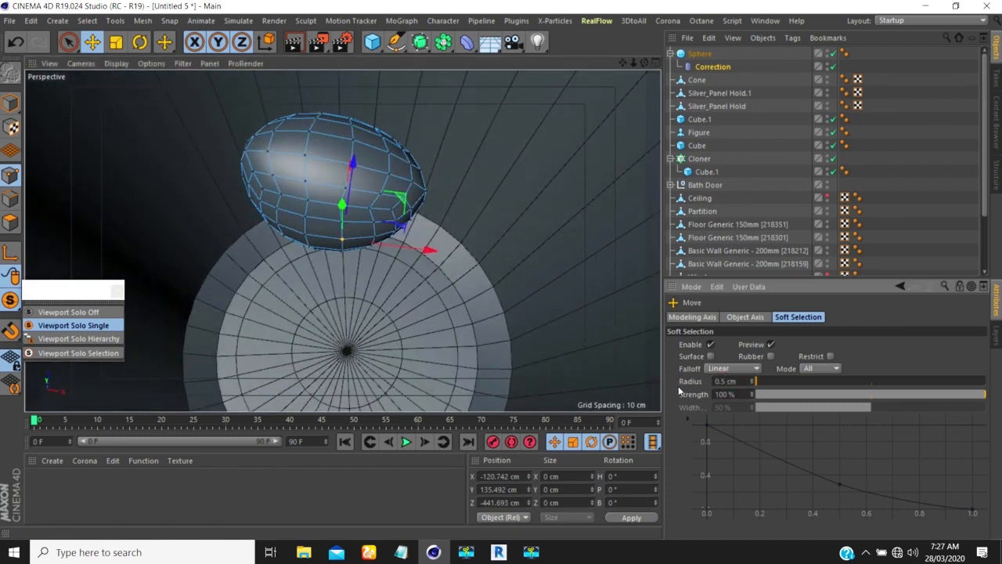
alt+drag(538, 264, 401, 247)
drag(362, 318, 357, 342)
Set the soft-selection radius to 1 cm and pull the lower front point of the shape outward
click(735, 381)
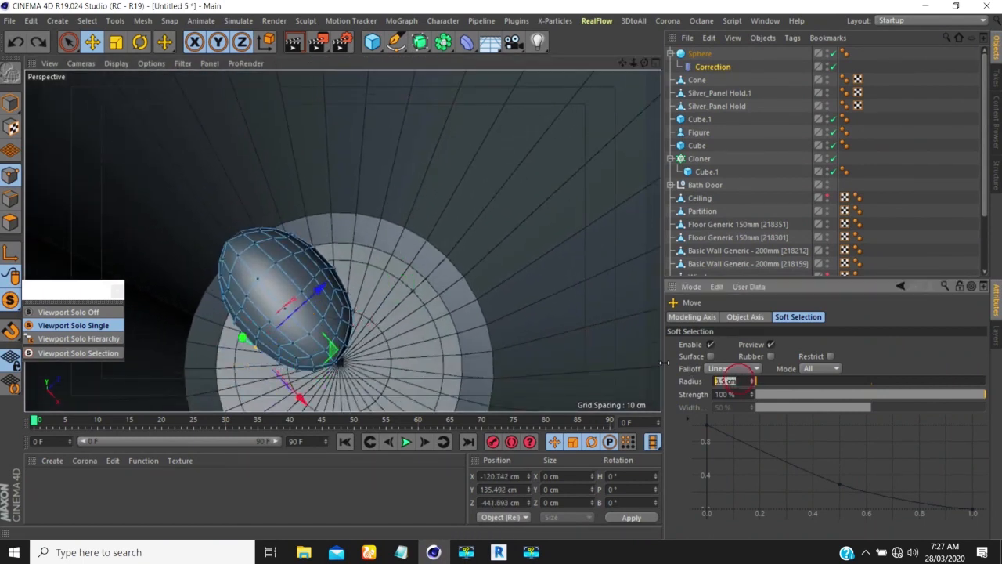
text(1)
key(Return)
drag(353, 344, 210, 252)
scroll(360, 325, down, 3)
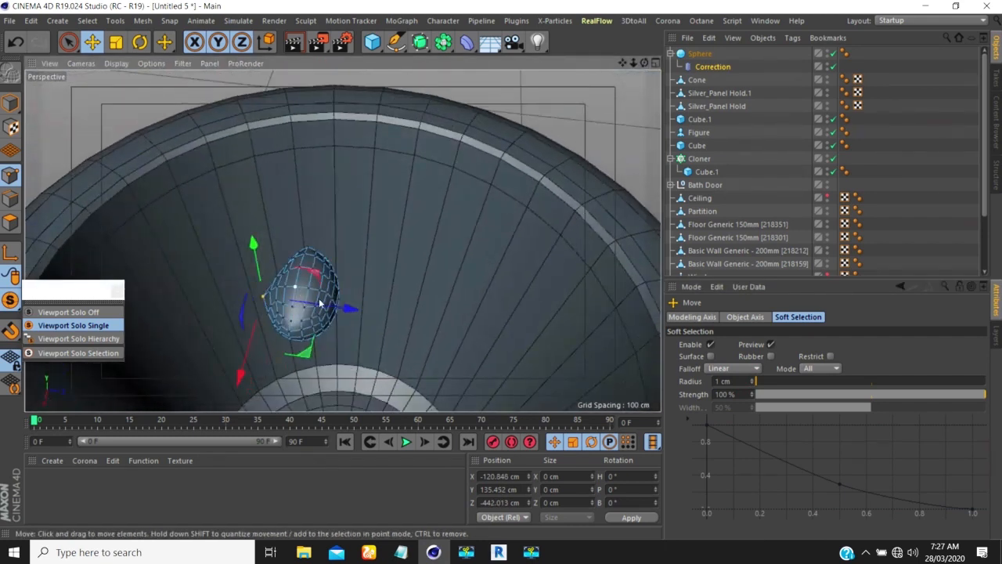
Shift a point on the shape's side slightly along Z, and push a top point down to dent the surface
scroll(321, 305, up, 3)
click(343, 306)
mouse_move(431, 318)
mouse_down()
mouse_move(468, 329)
mouse_move(437, 320)
mouse_up()
click(262, 265)
drag(253, 209, 255, 223)
Push the point at the very bottom of the deformed sphere upward along Y to flatten its underside
alt+drag(292, 268, 502, 358)
alt+middle_drag(502, 359, 437, 309)
alt+drag(424, 321, 433, 280)
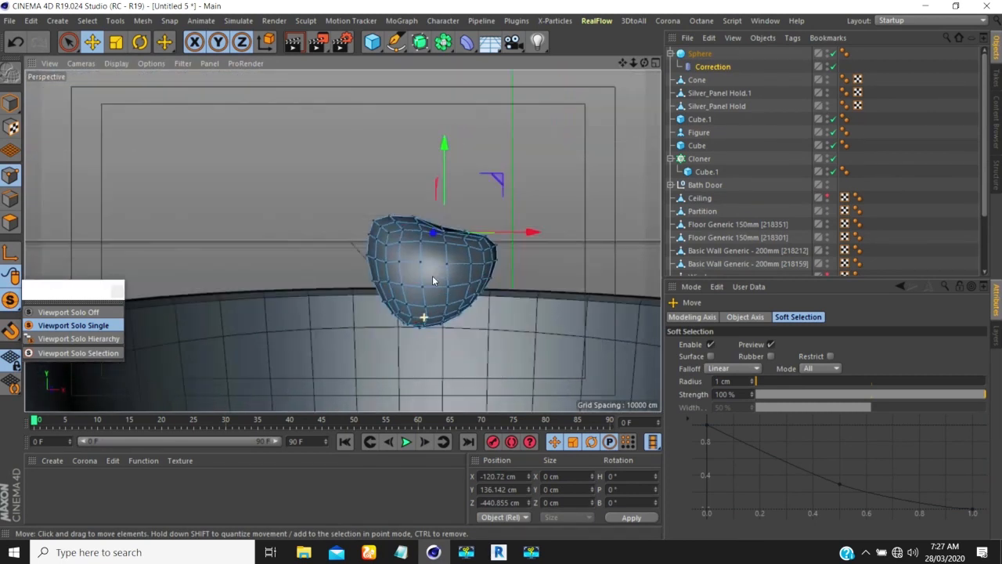
click(418, 328)
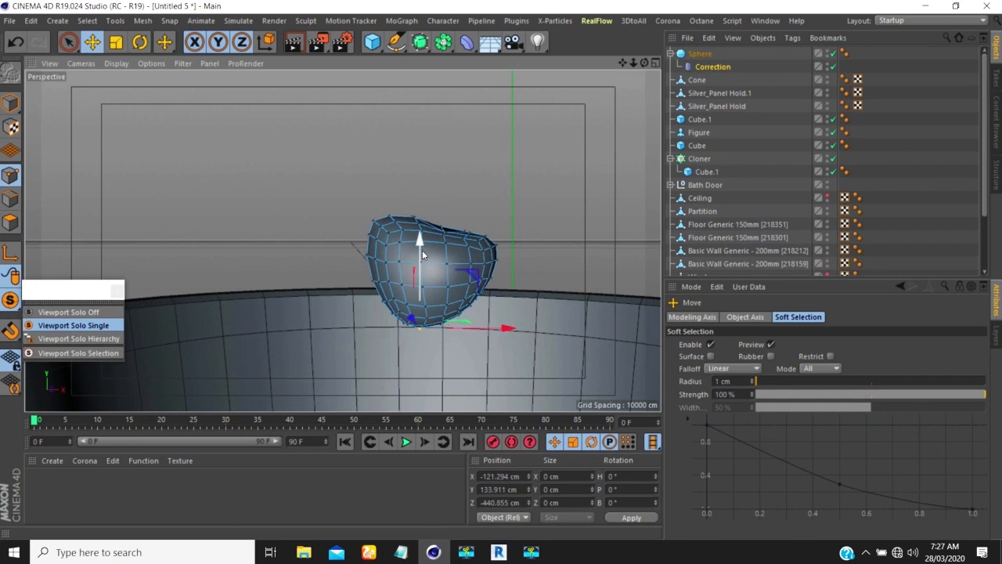
drag(421, 248, 536, 282)
Duplicate the deformed sphere with its Correction deformer, and select the original sphere's Correction deformer for further editing
scroll(384, 284, down, 4)
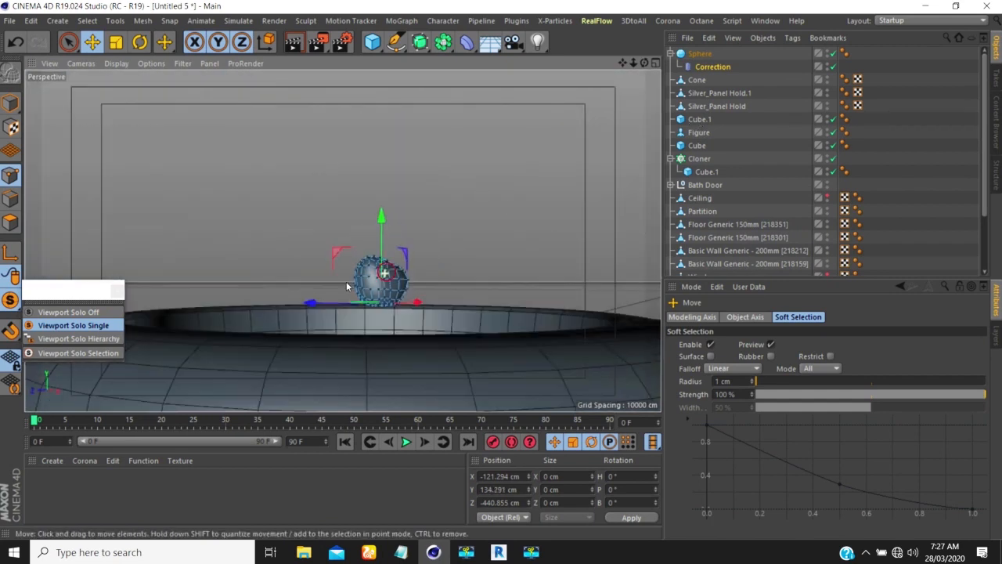
alt+drag(385, 275, 164, 329)
scroll(319, 315, down, 4)
scroll(341, 312, up, 5)
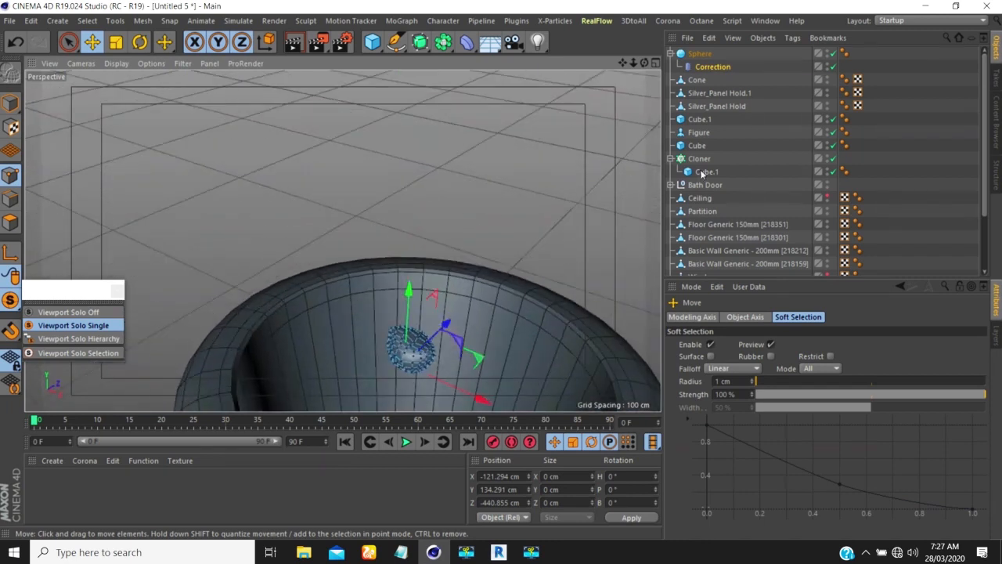
key(ctrl+c)
key(ctrl+v)
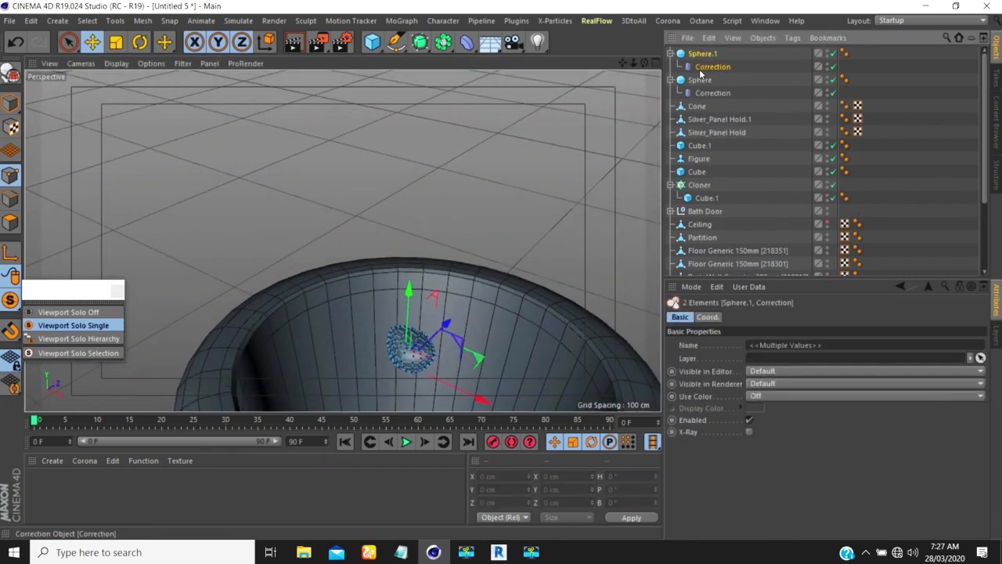
click(709, 93)
alt+drag(421, 314, 442, 345)
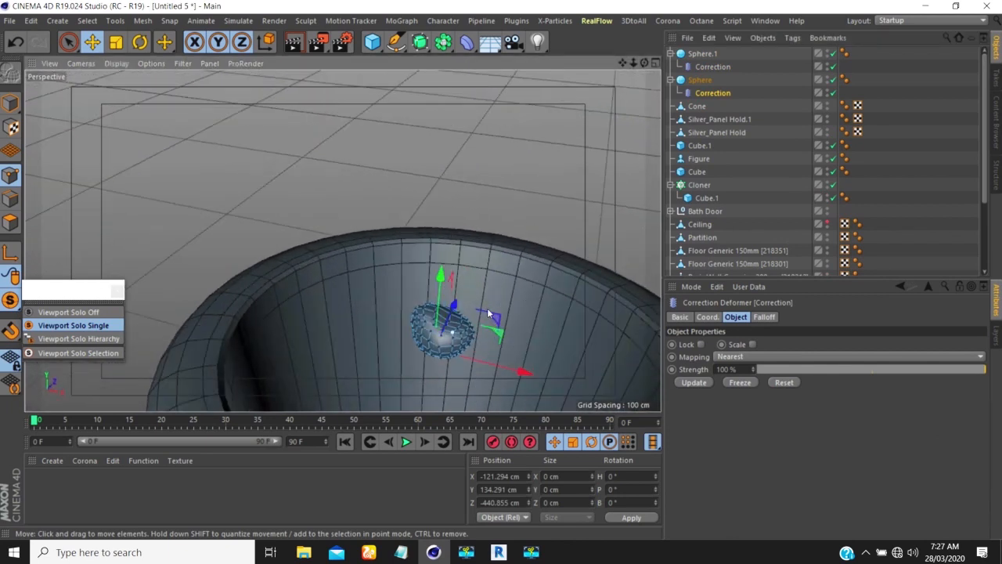
Try out the Magnet, Brush and Bridge tools on the original sphere's points
right_click(169, 132)
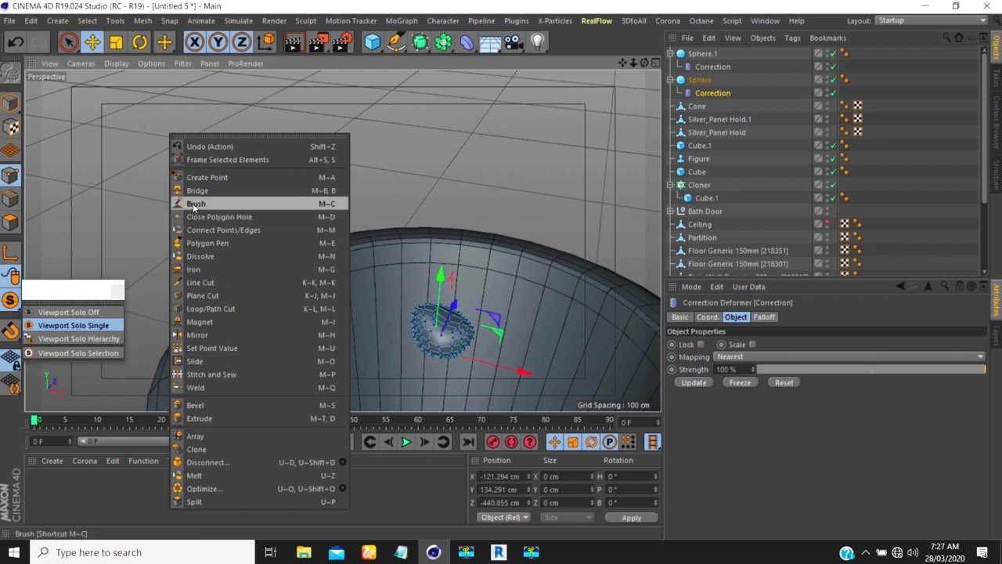
click(197, 321)
scroll(332, 260, up, 6)
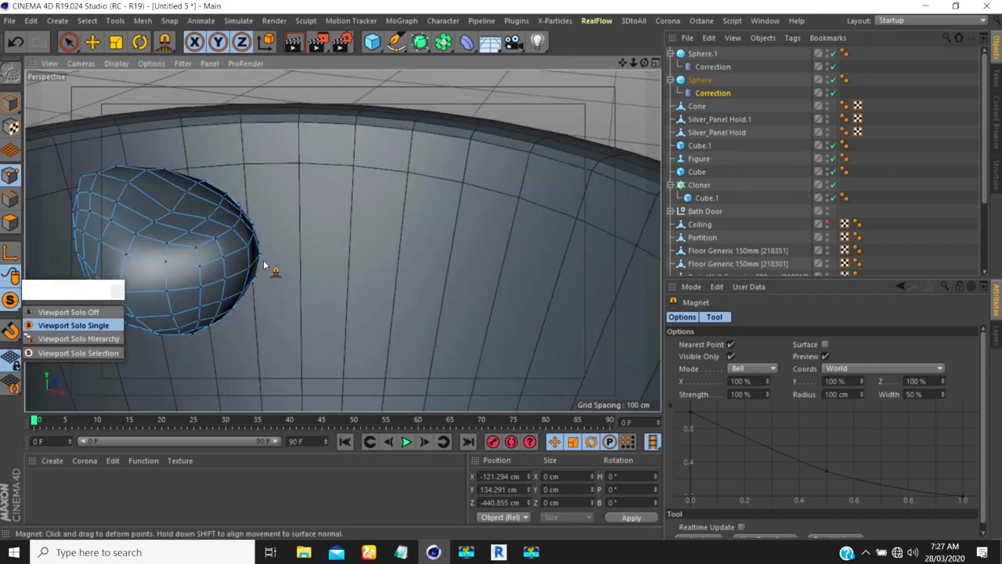
right_click(329, 247)
click(348, 181)
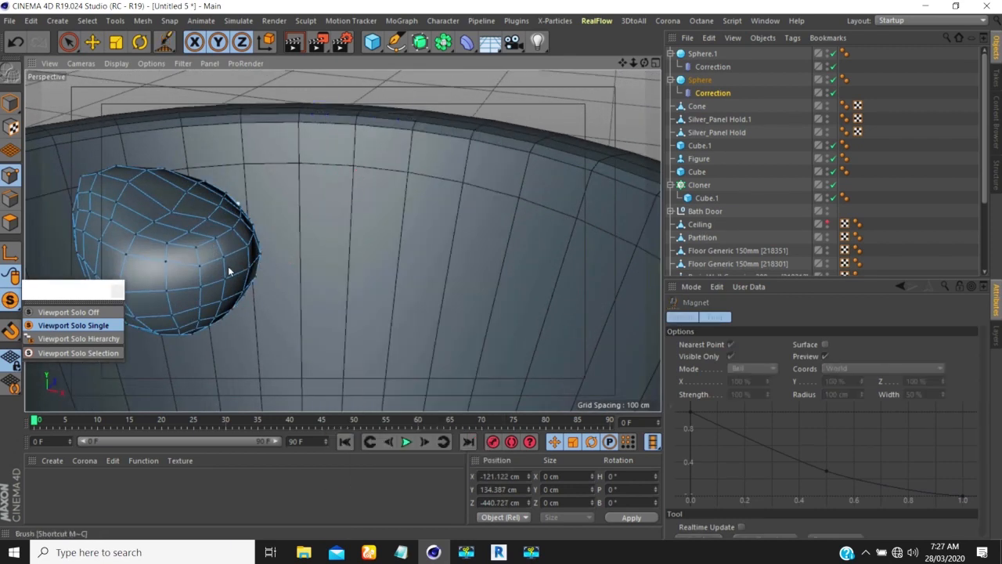
scroll(282, 247, down, 5)
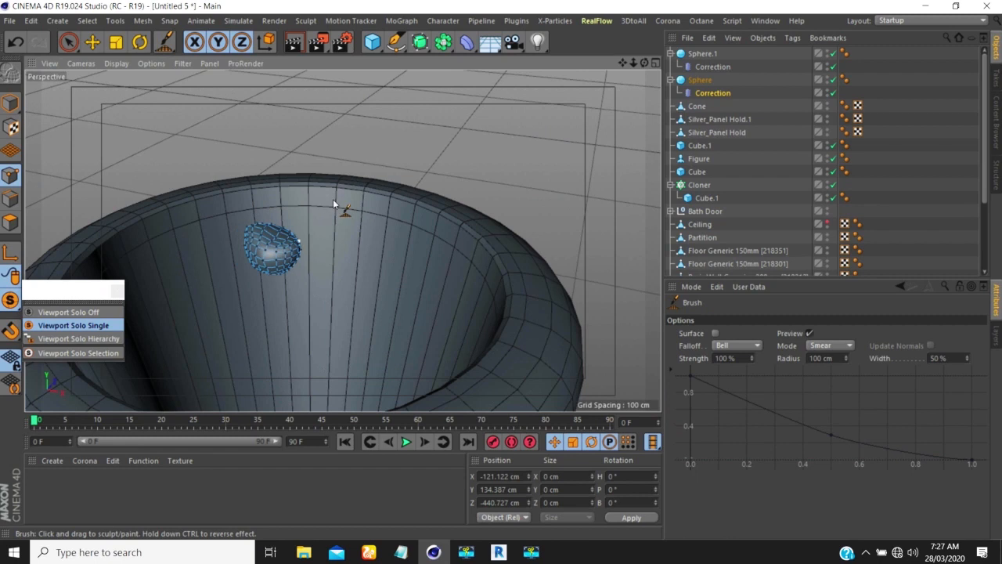
right_click(338, 297)
click(365, 350)
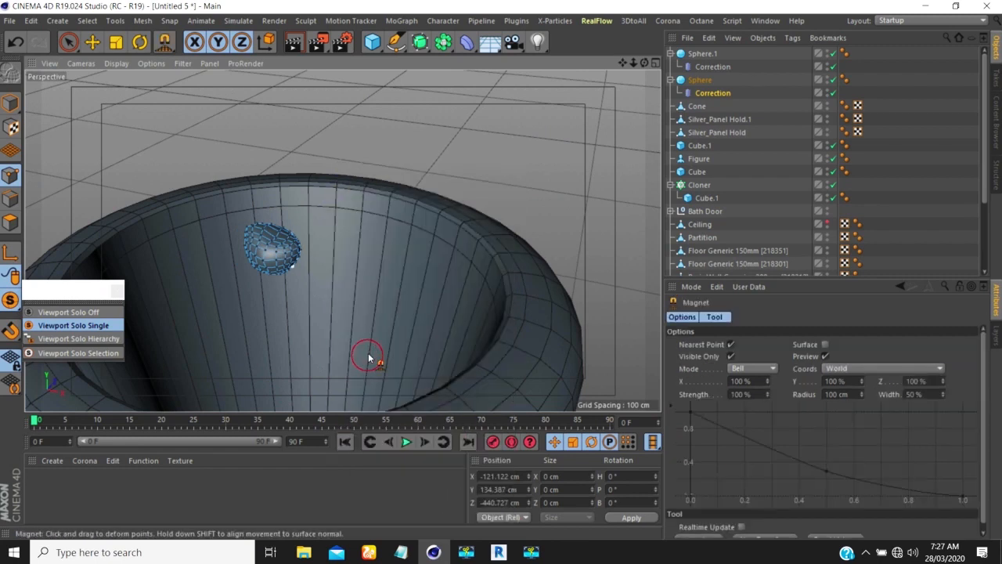
click(752, 368)
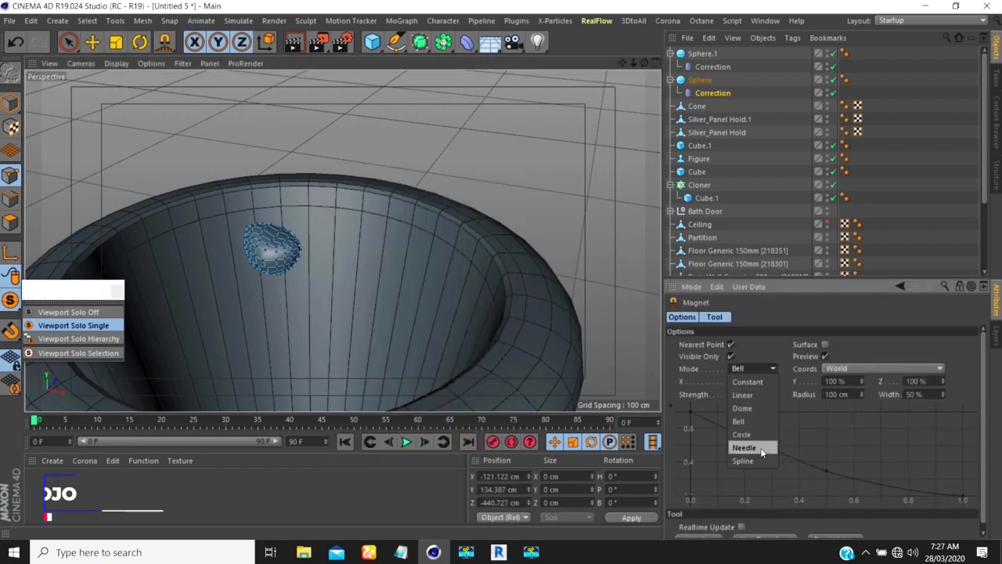
right_click(523, 189)
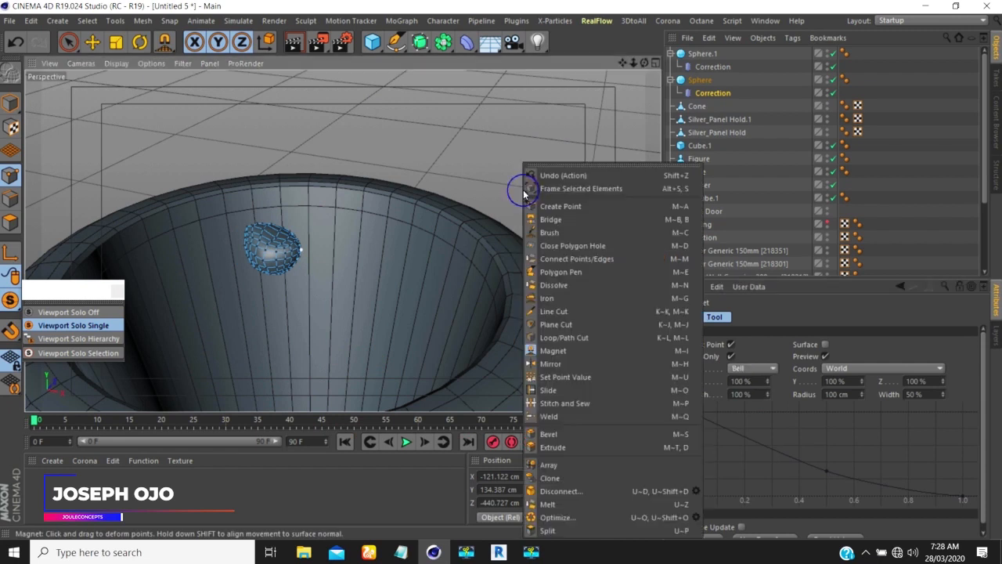
click(579, 220)
Activate the Brush tool for the sphere's points and set its mode to Pull
right_click(516, 162)
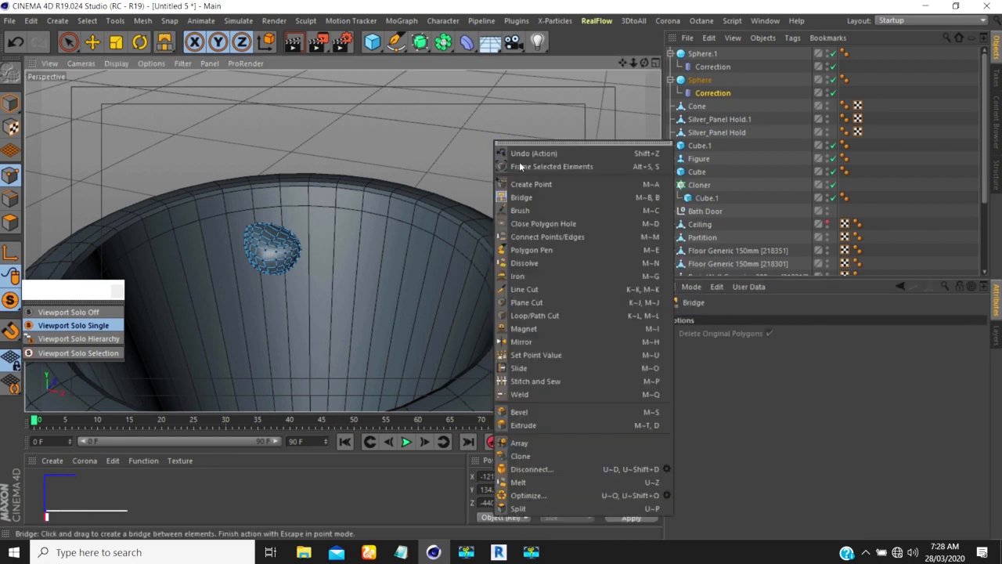
click(524, 210)
click(736, 346)
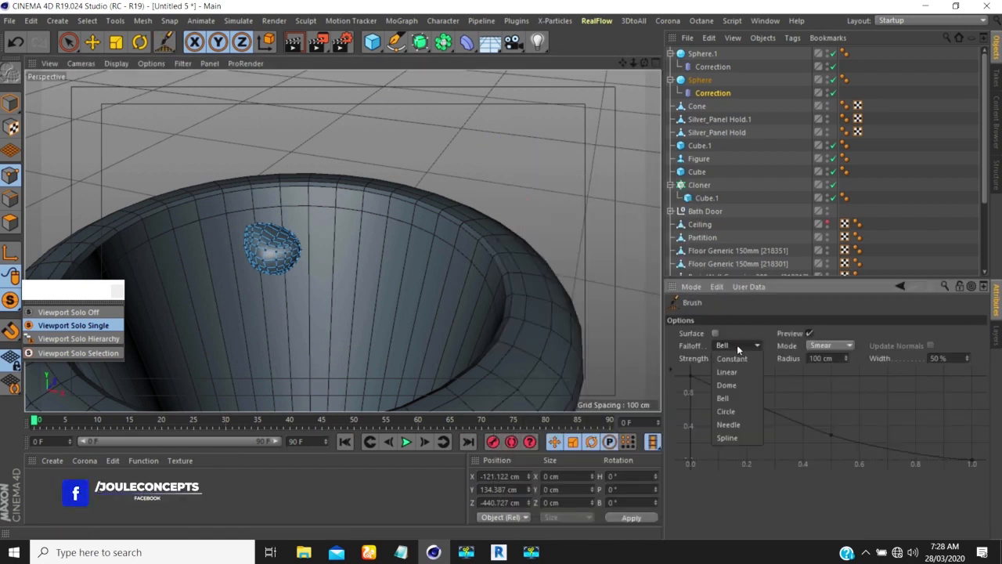
click(814, 346)
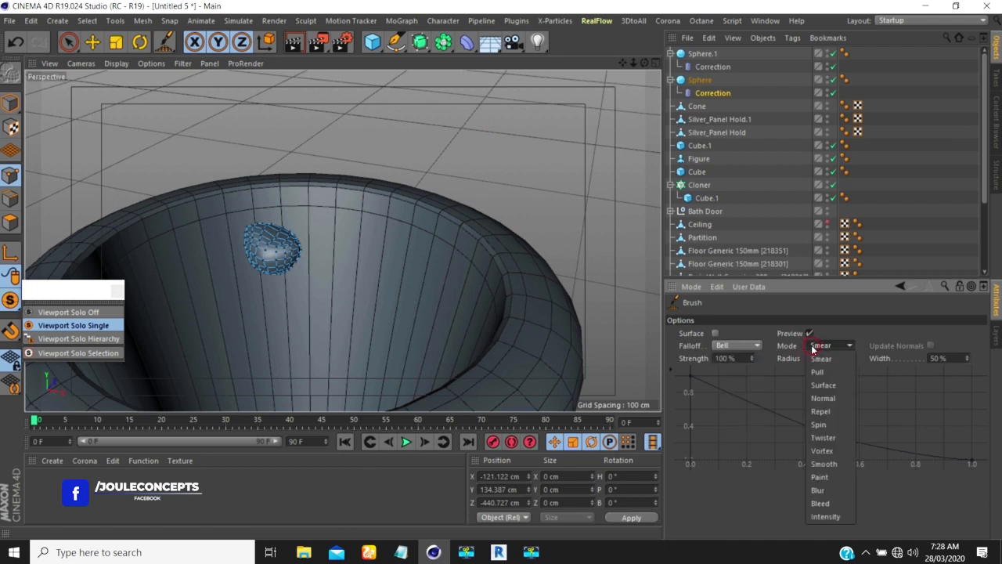
click(817, 371)
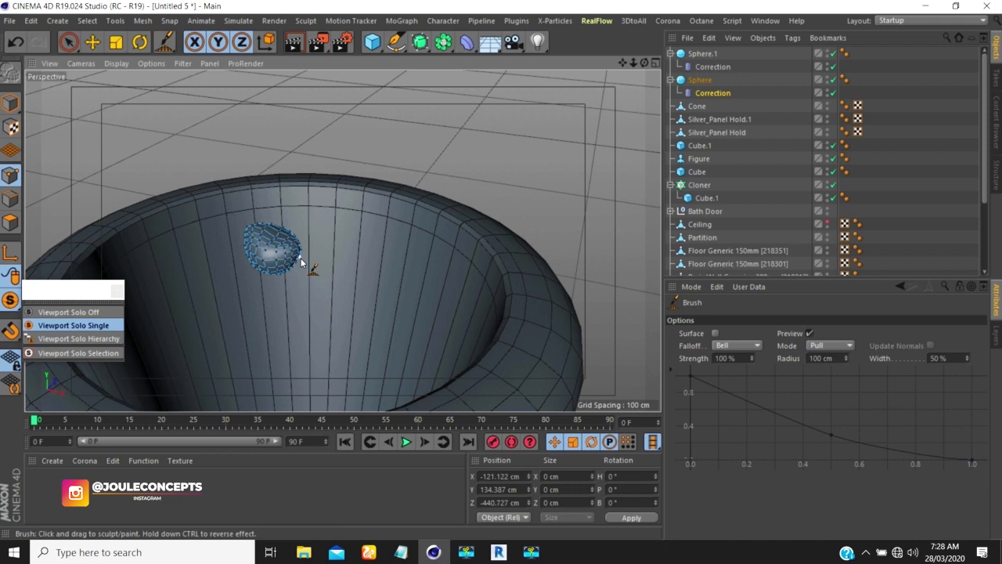
Set the Brush tool's radius to 2 cm and test it over the small sphere's points
click(845, 360)
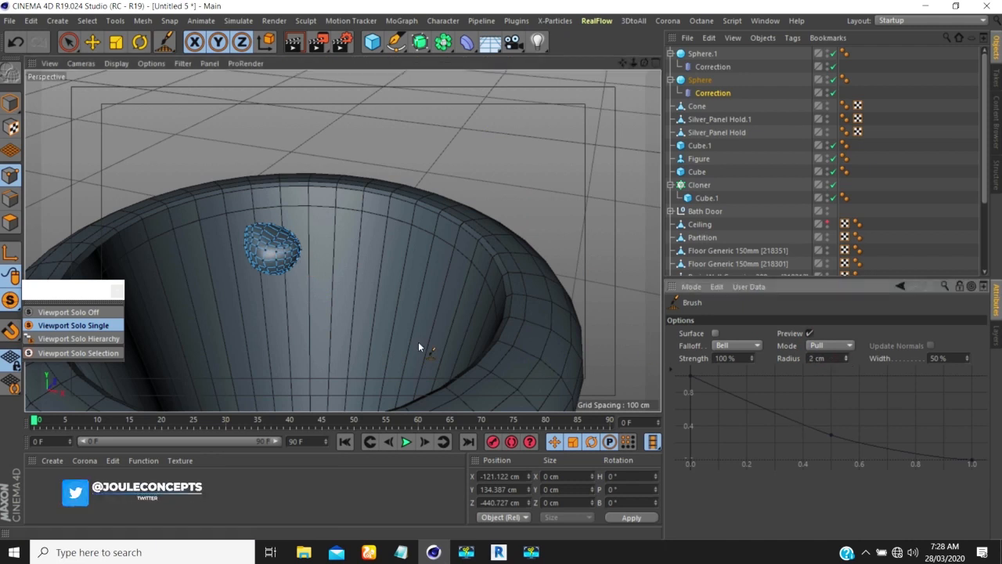
scroll(276, 259, down, 4)
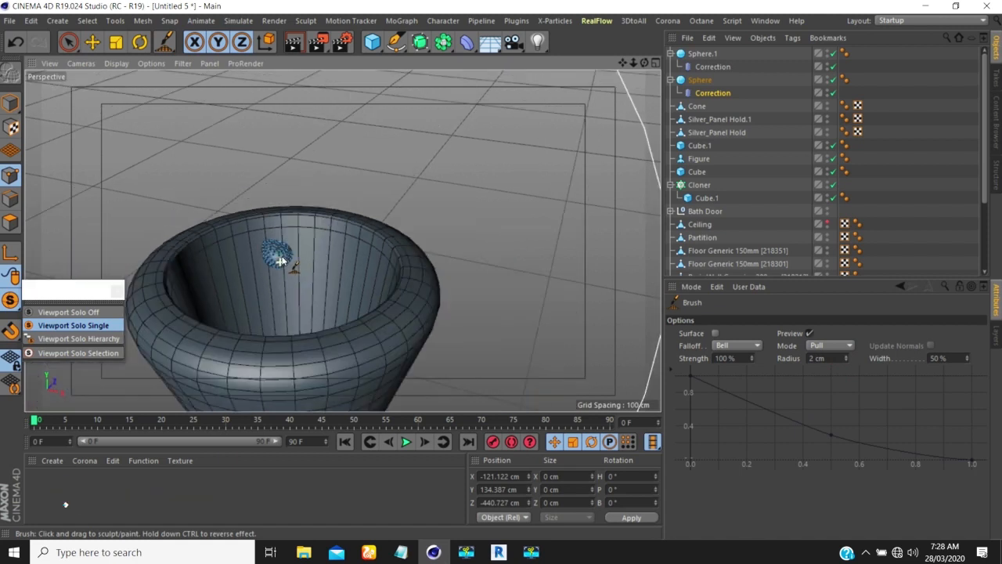
scroll(276, 258, up, 6)
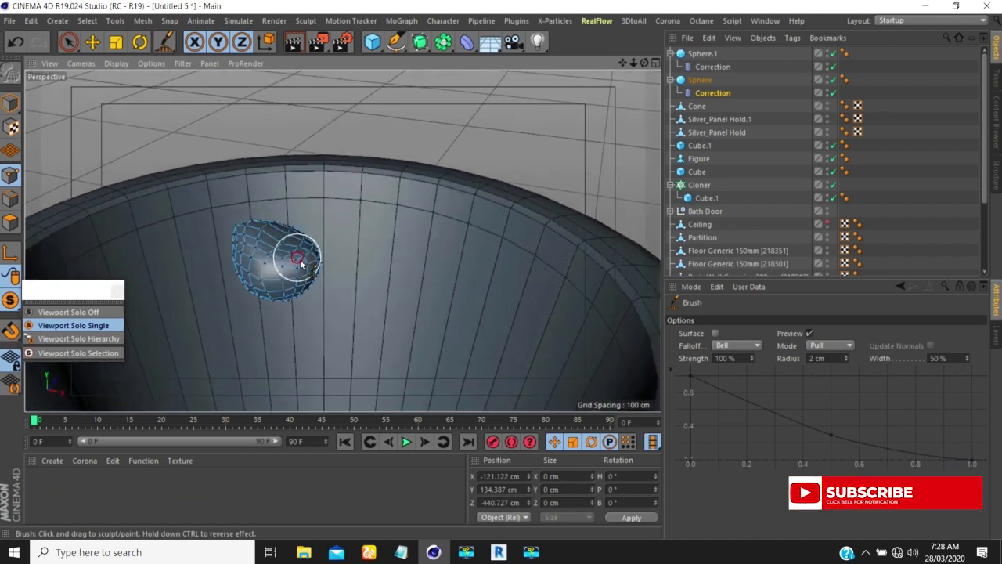
right_click(370, 161)
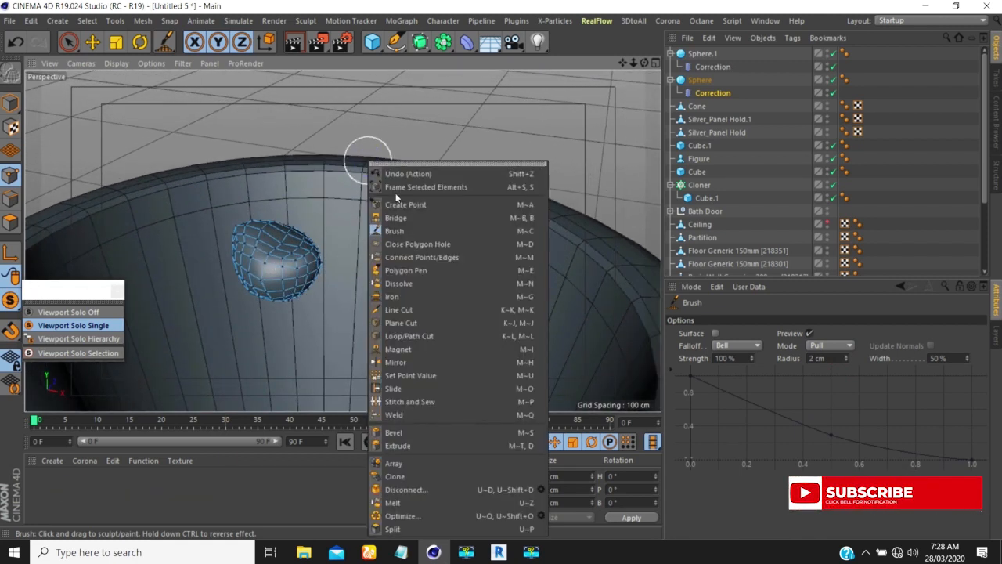
click(398, 349)
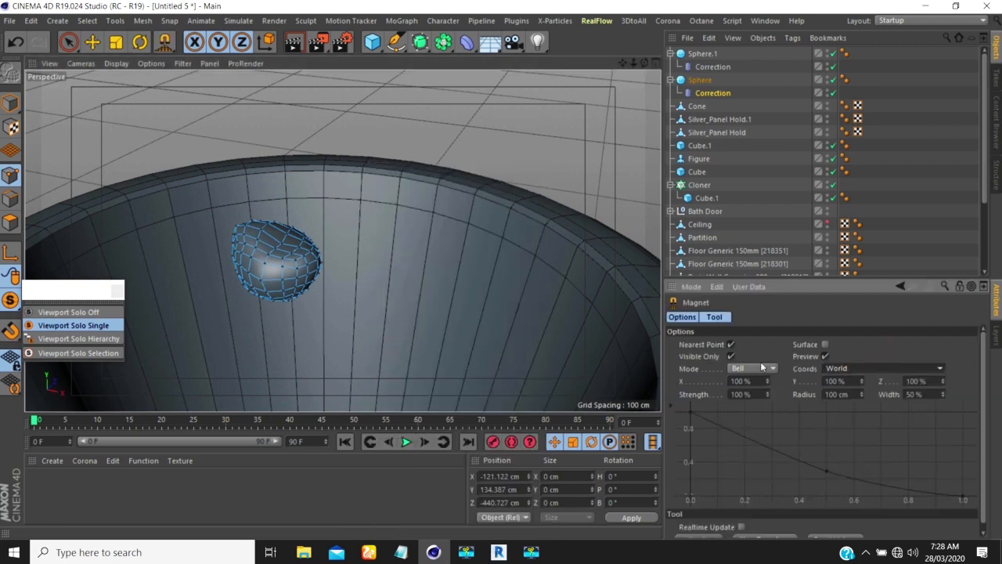
click(743, 368)
click(872, 336)
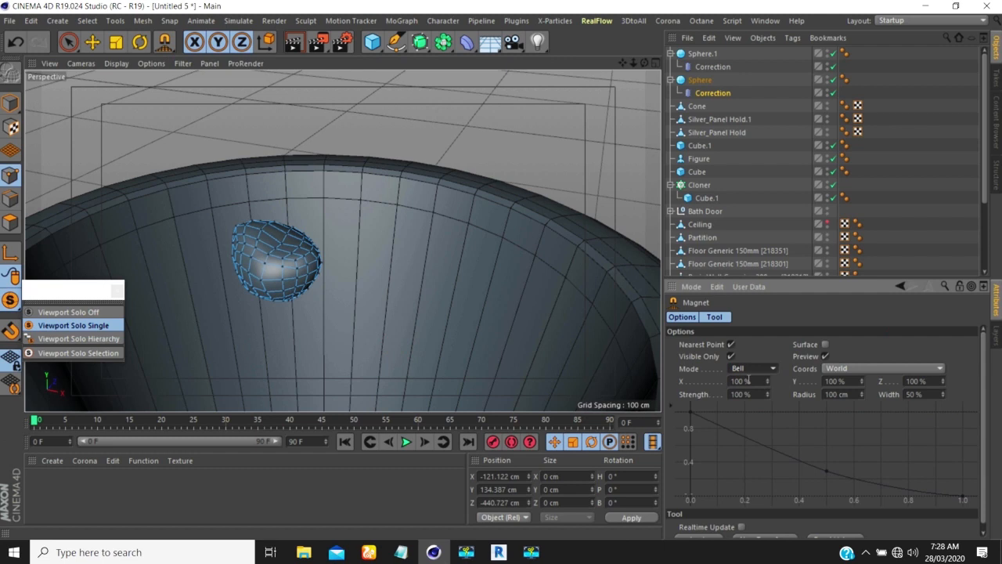
scroll(536, 265, down, 5)
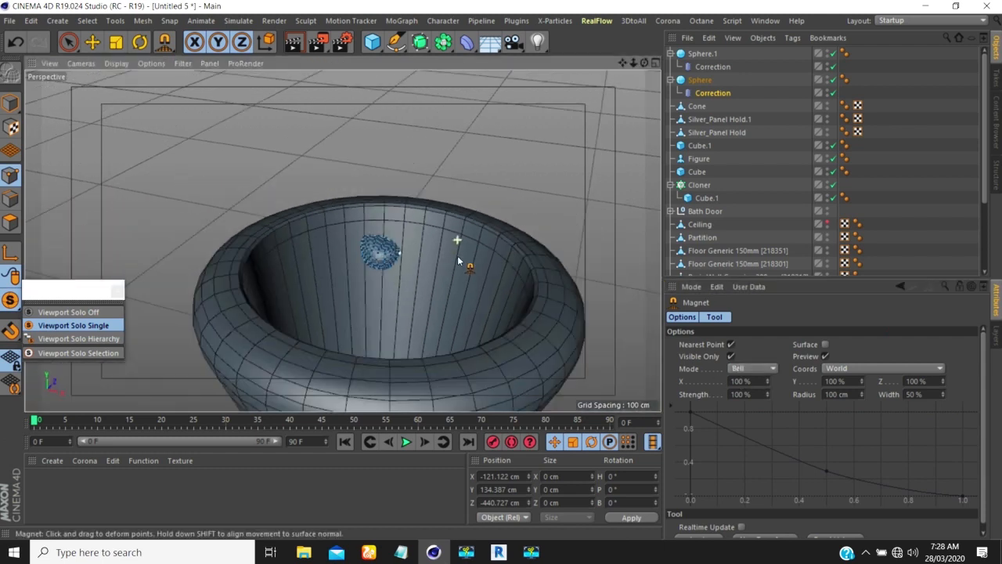
scroll(708, 496, down, 2)
scroll(691, 476, up, 2)
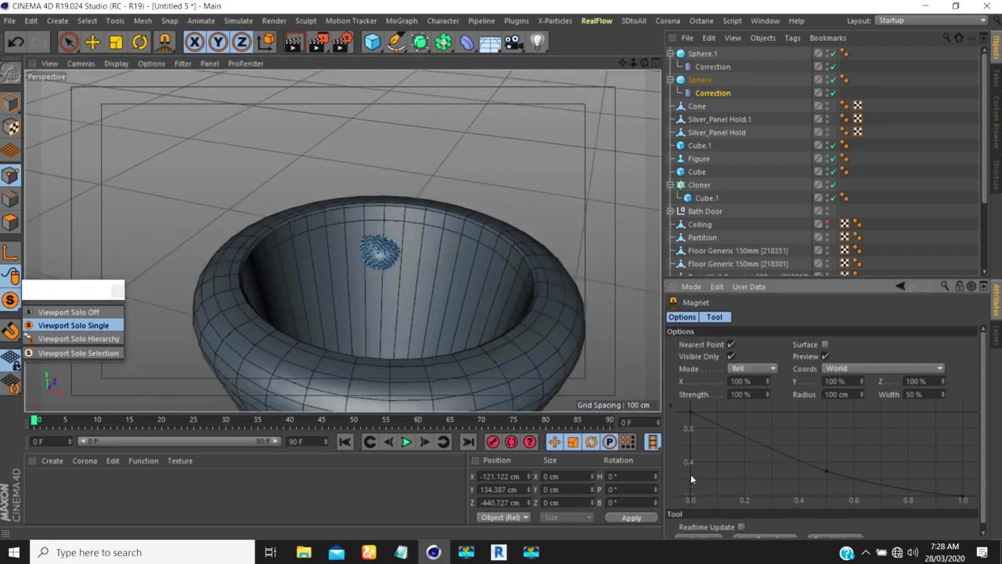
With the Move tool and the original sphere's Correction deformer selected, pull a point on the sphere's side outward into a bulge
click(696, 81)
click(92, 44)
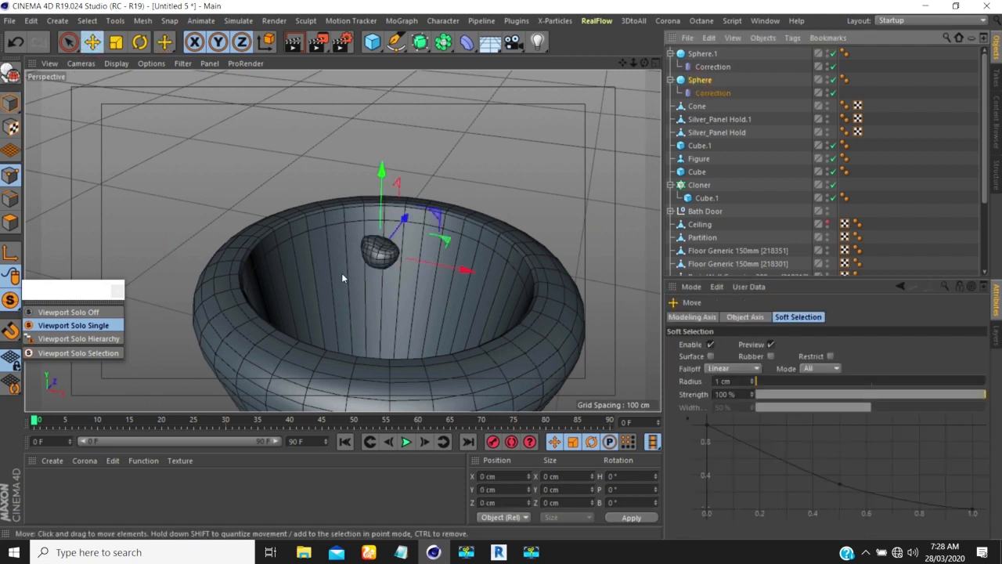
scroll(343, 277, up, 4)
click(701, 94)
scroll(360, 204, up, 8)
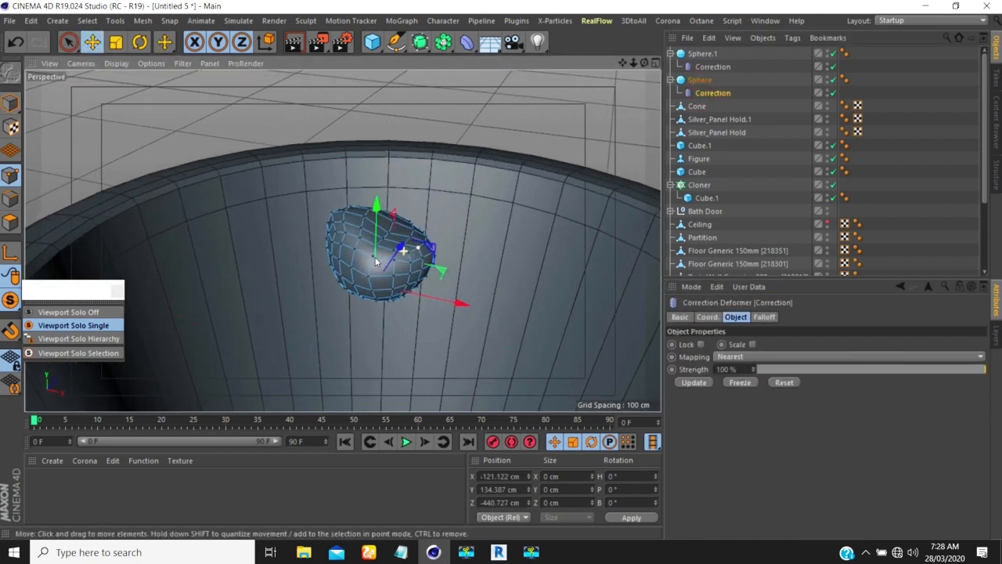
scroll(341, 325, down, 2)
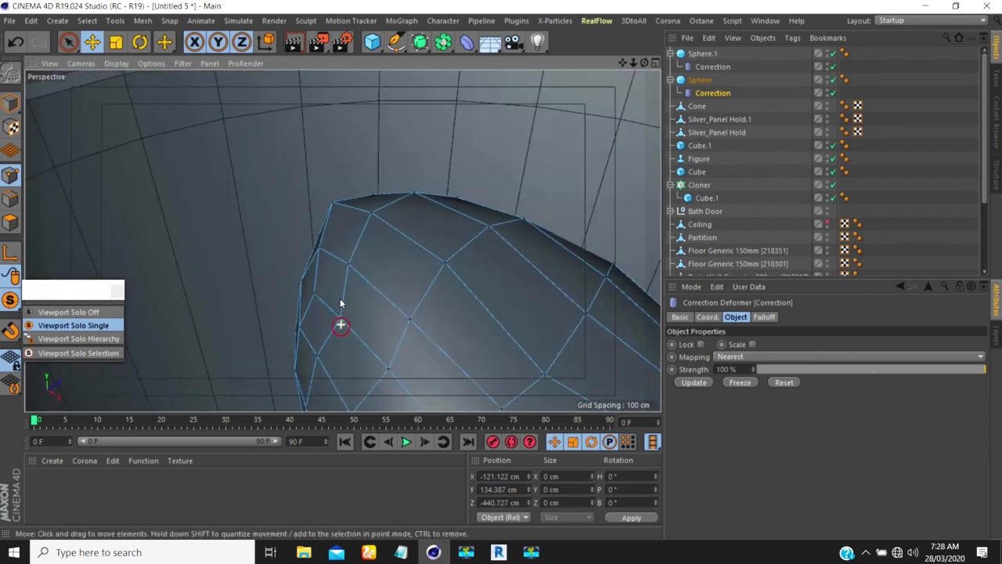
scroll(411, 315, down, 5)
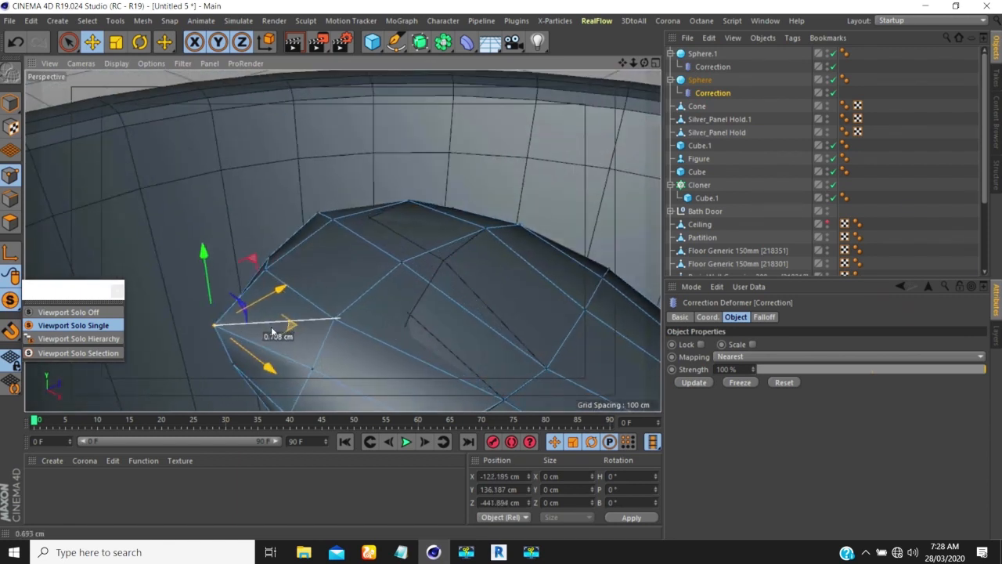
alt+drag(381, 295, 362, 289)
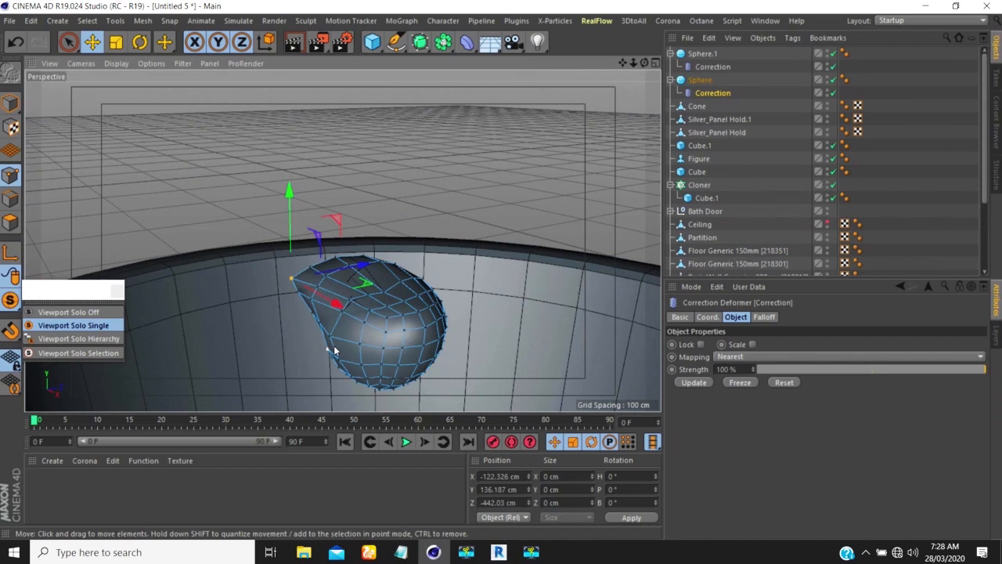
Pull a point on the opposite side of the deformed sphere outward to make its outline more irregular
alt+drag(427, 371, 527, 364)
click(396, 313)
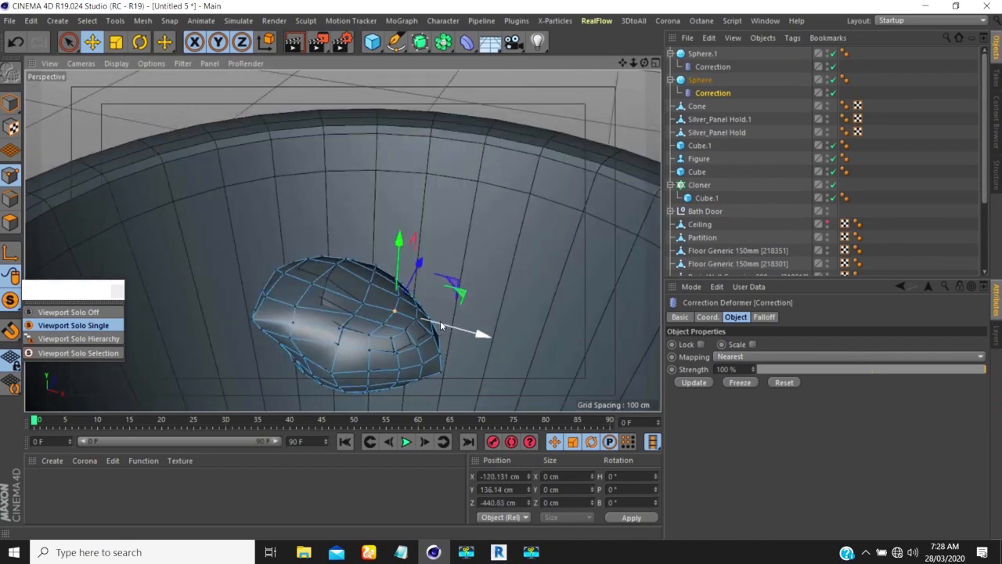
drag(454, 304, 498, 279)
Shift two more points on the far side of the deformed sphere to give it uneven corners
alt+right_drag(335, 285, 307, 324)
alt+drag(307, 324, 465, 353)
scroll(458, 248, up, 5)
click(468, 256)
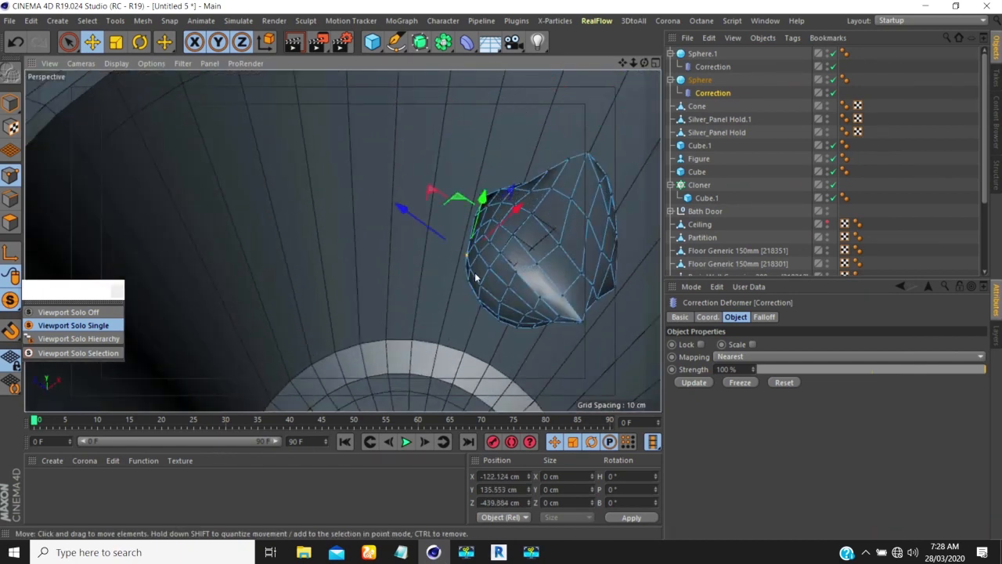
drag(457, 197, 476, 216)
scroll(410, 230, down, 5)
scroll(498, 255, up, 3)
click(465, 254)
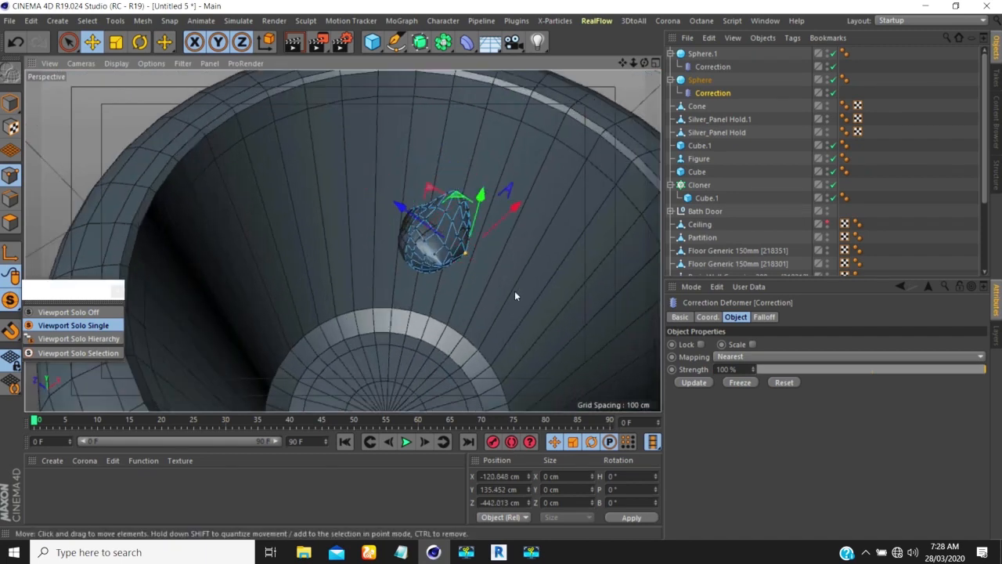
drag(440, 212, 467, 205)
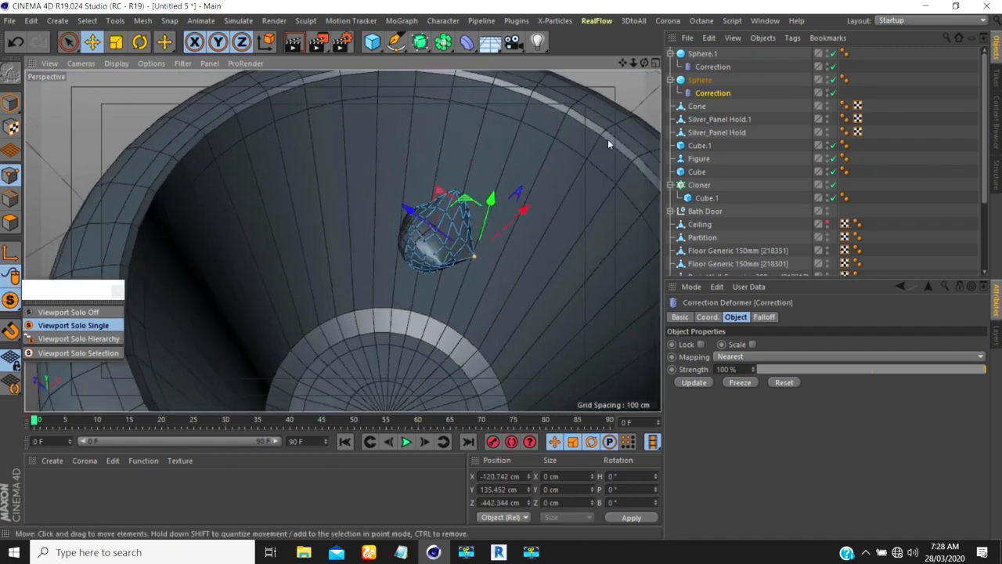
Collapse each of the two spheres with its Correction deformer into a single polygon object using Connect Objects + Delete
click(692, 83)
right_click(692, 83)
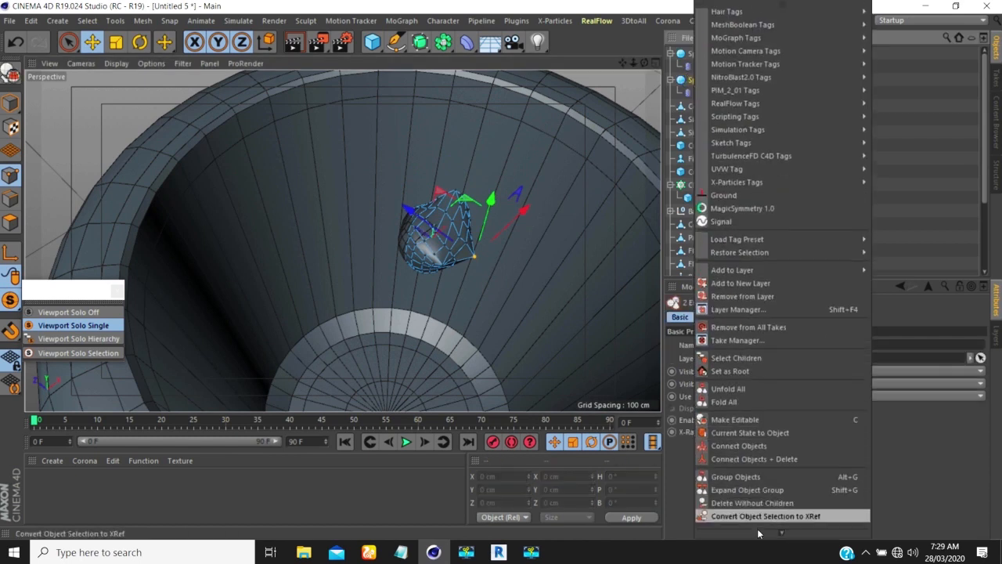
click(759, 382)
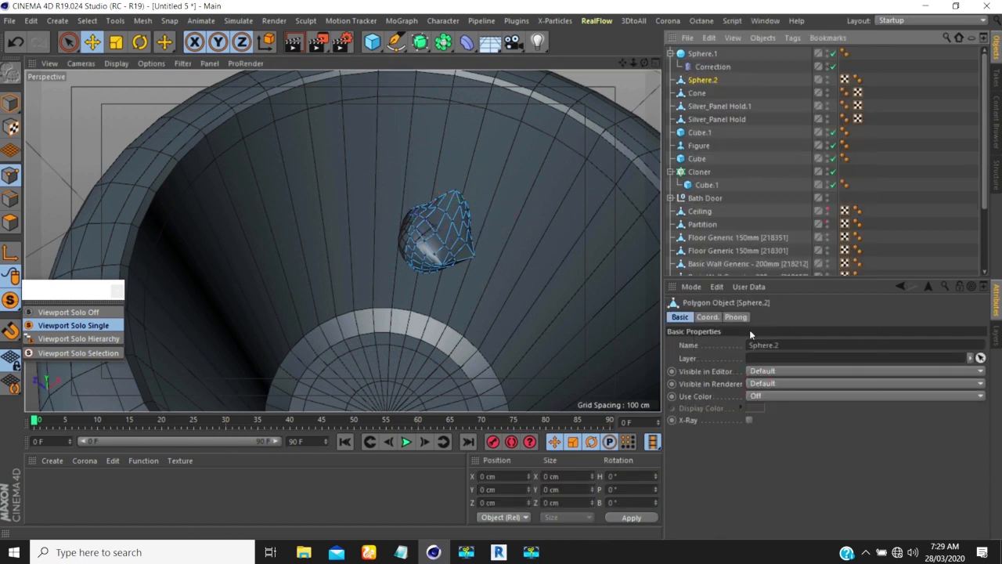
click(704, 67)
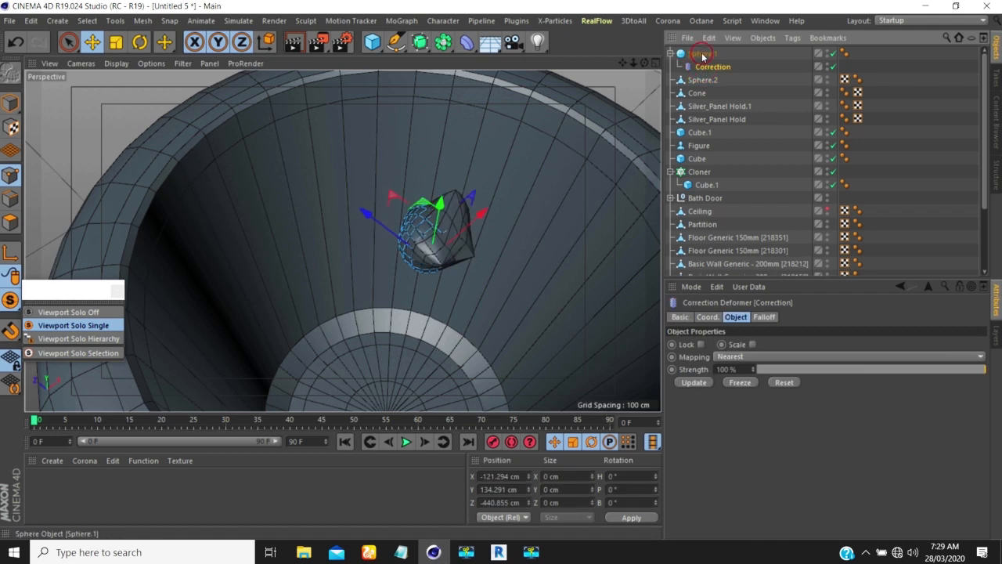
right_click(702, 55)
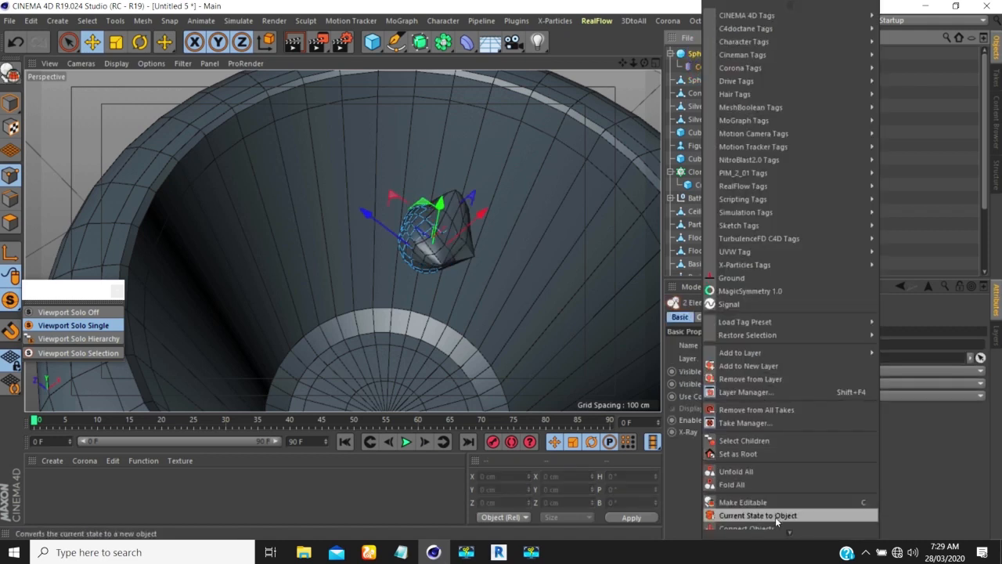
click(767, 376)
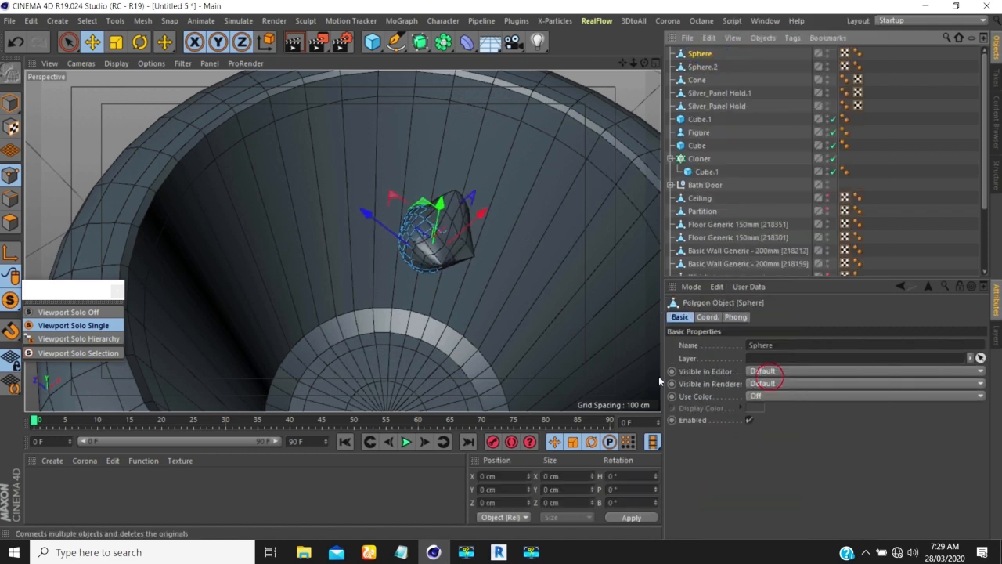
Switch to model mode and move the Sphere.2 pebble away from the other one, toward the vessel's rear wall
click(15, 104)
drag(387, 210, 254, 221)
scroll(320, 228, down, 3)
alt+middle_drag(197, 135, 265, 190)
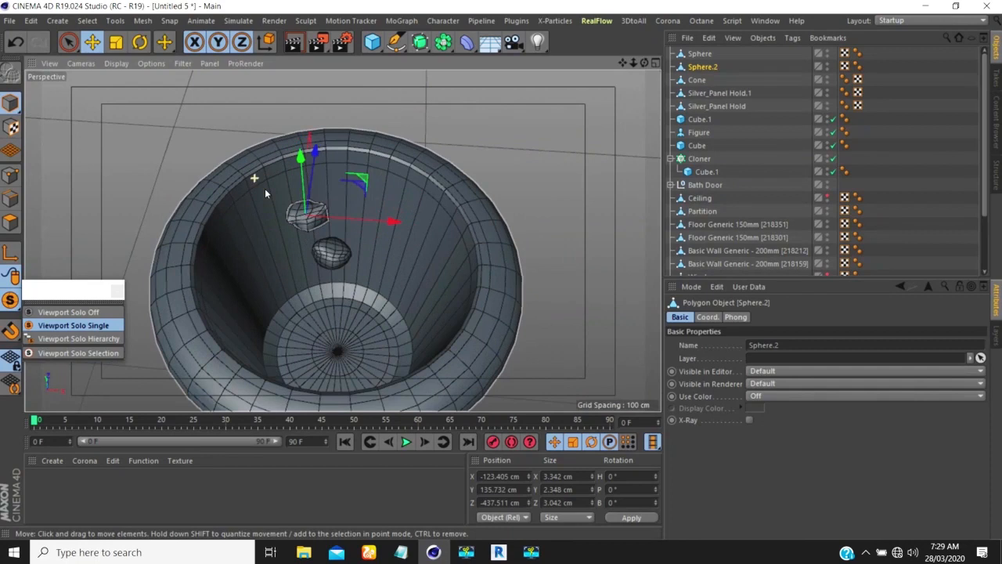
Scale the Sphere.2 pebble down uniformly to about 2.54 × 1.78 × 2.31 cm
key(t)
drag(495, 147, 310, 263)
scroll(330, 253, down, 3)
scroll(328, 245, up, 2)
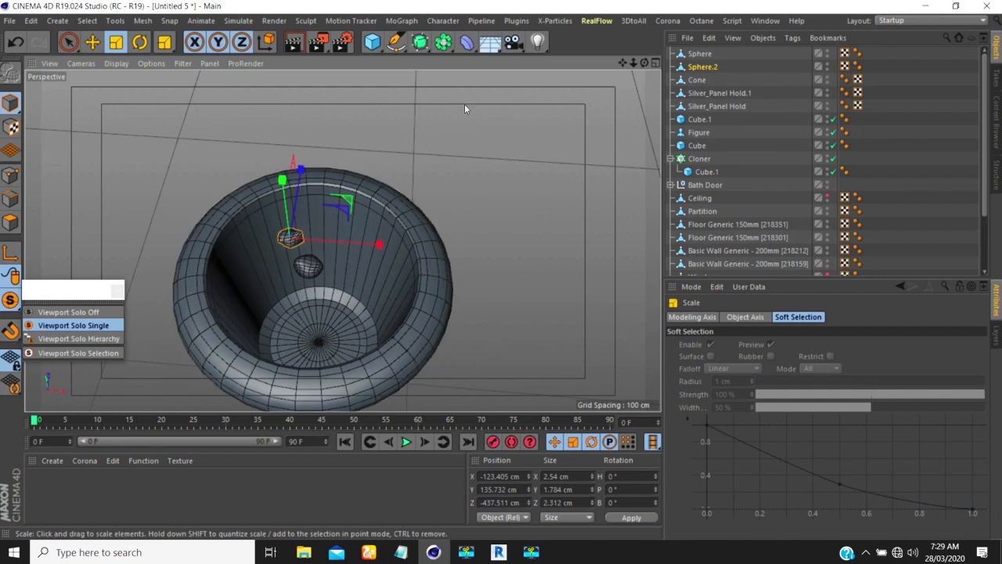
Add a MoGraph Cloner as parent of Sphere.2 and place the other pebble inside it as well
click(399, 29)
alt+click(411, 168)
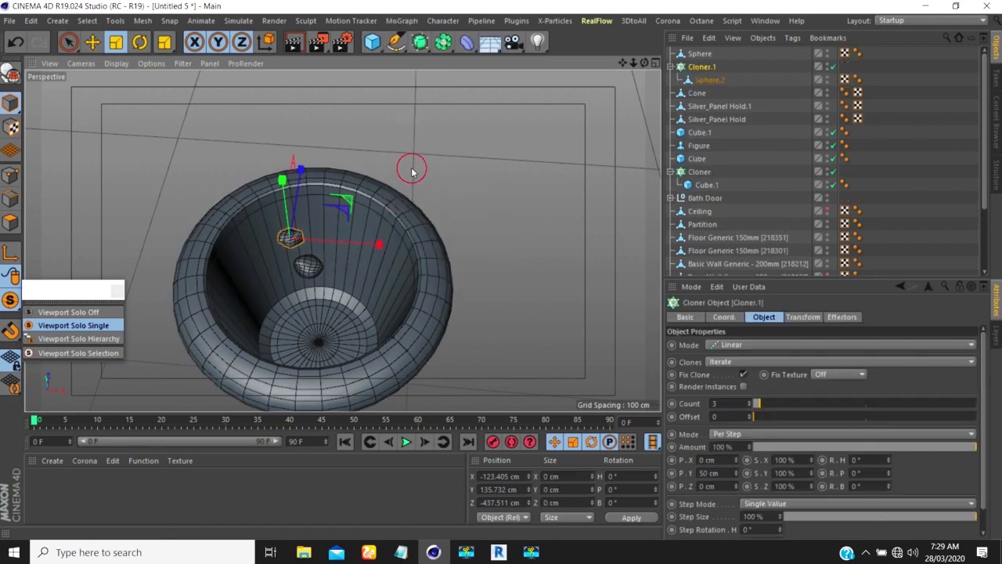
drag(699, 55, 702, 67)
Change the pebble cloner's mode to Grid Array and set its size to 10 cm in all three directions
scroll(329, 283, down, 10)
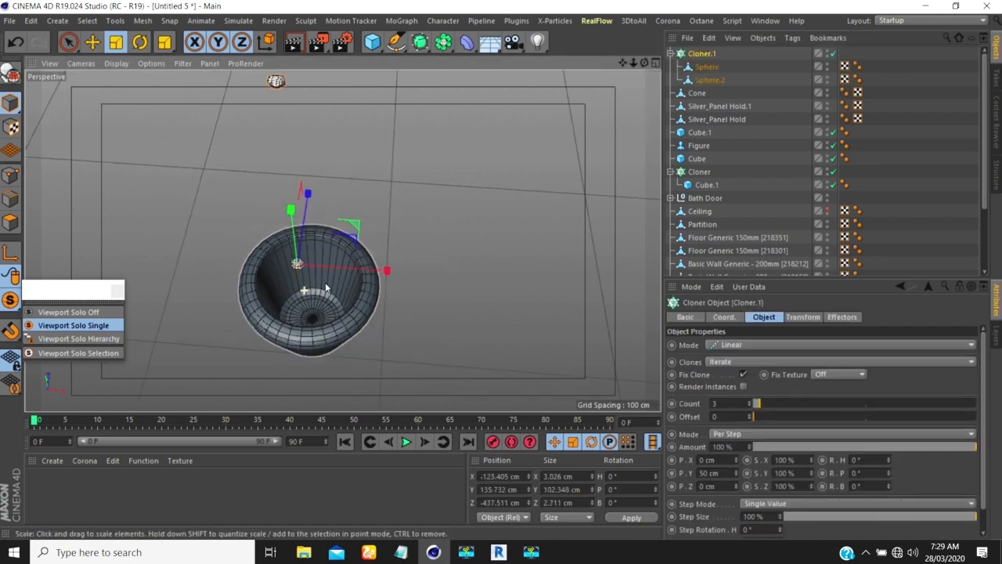
alt+drag(324, 281, 360, 272)
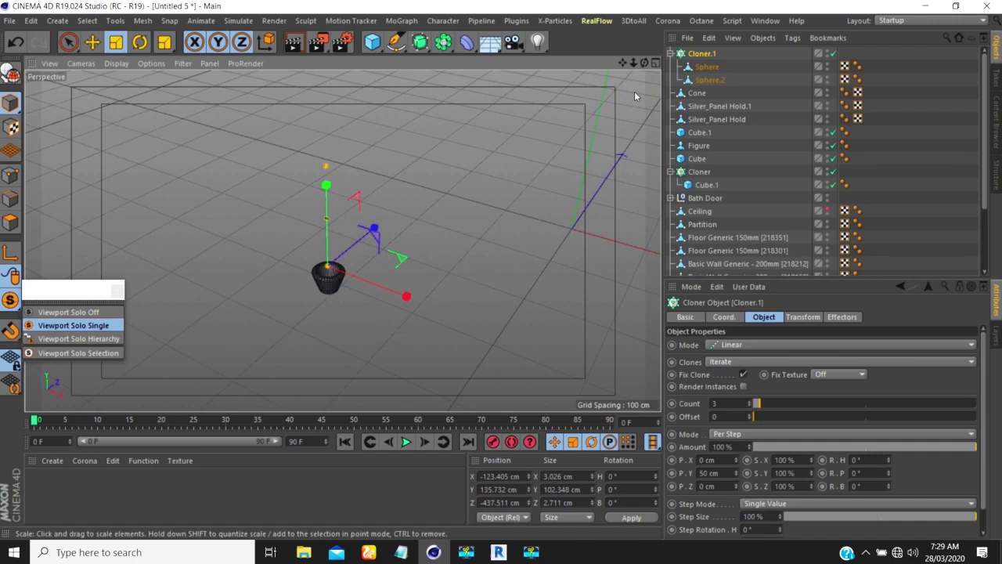
click(755, 342)
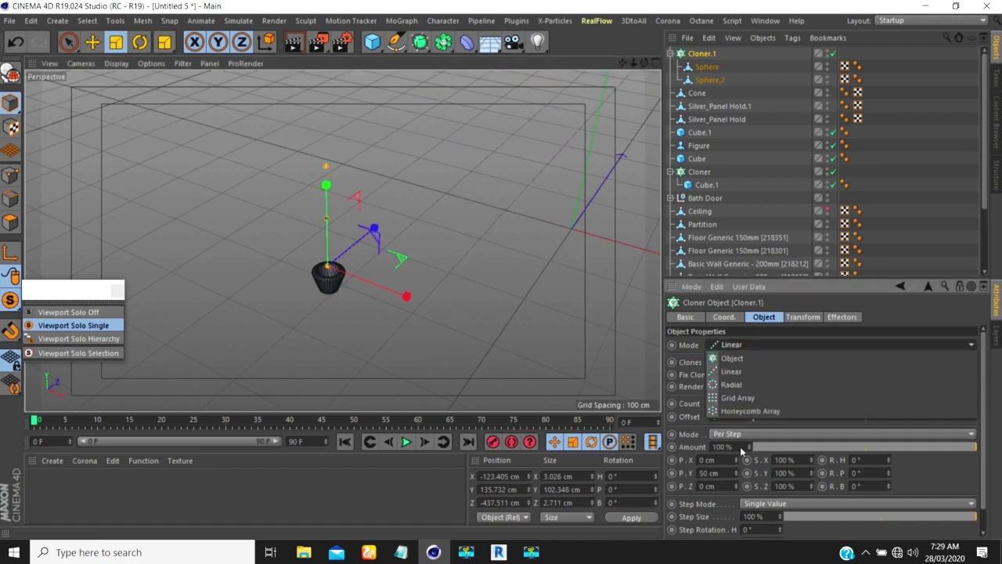
click(738, 398)
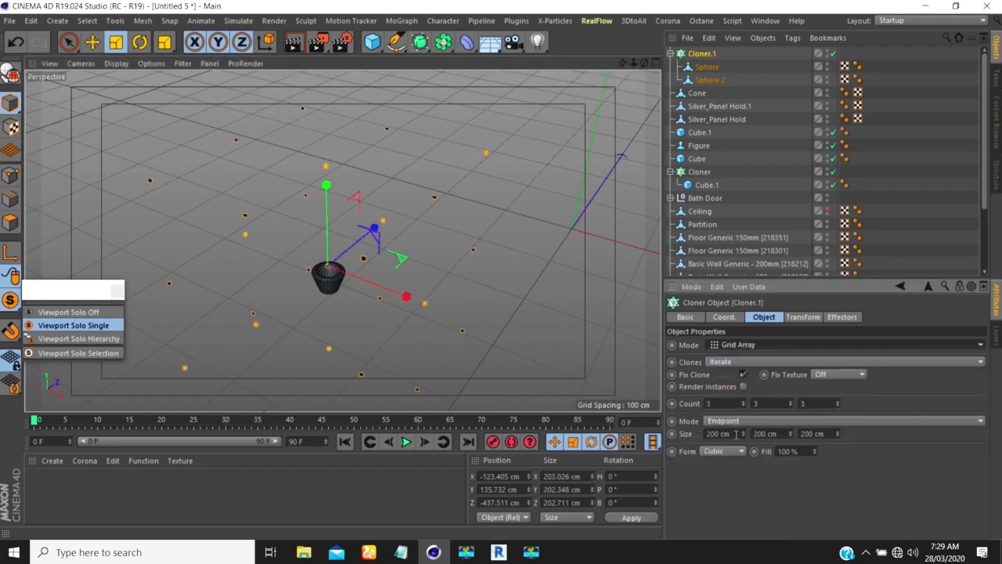
click(736, 433)
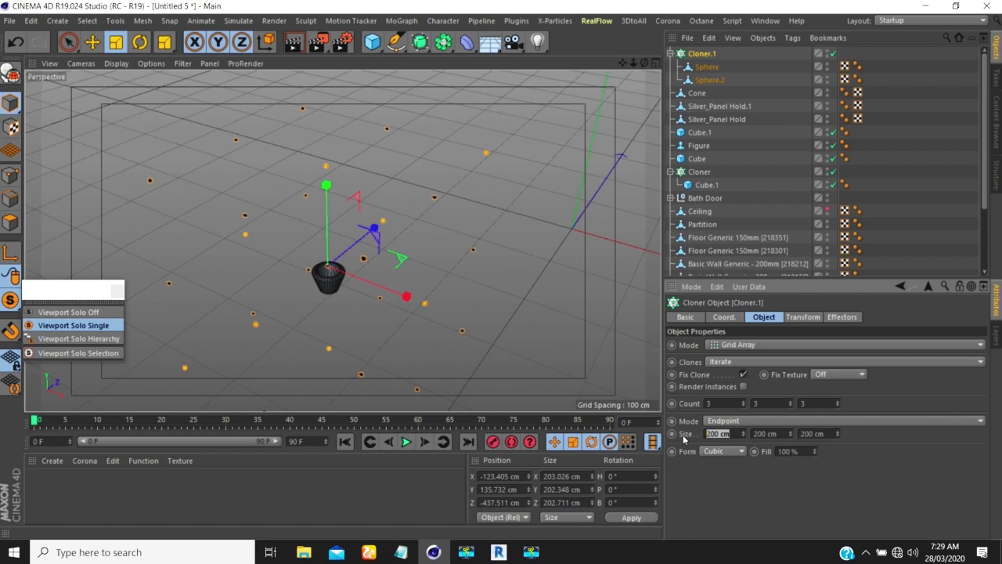
text(10)
key(Tab)
text(10)
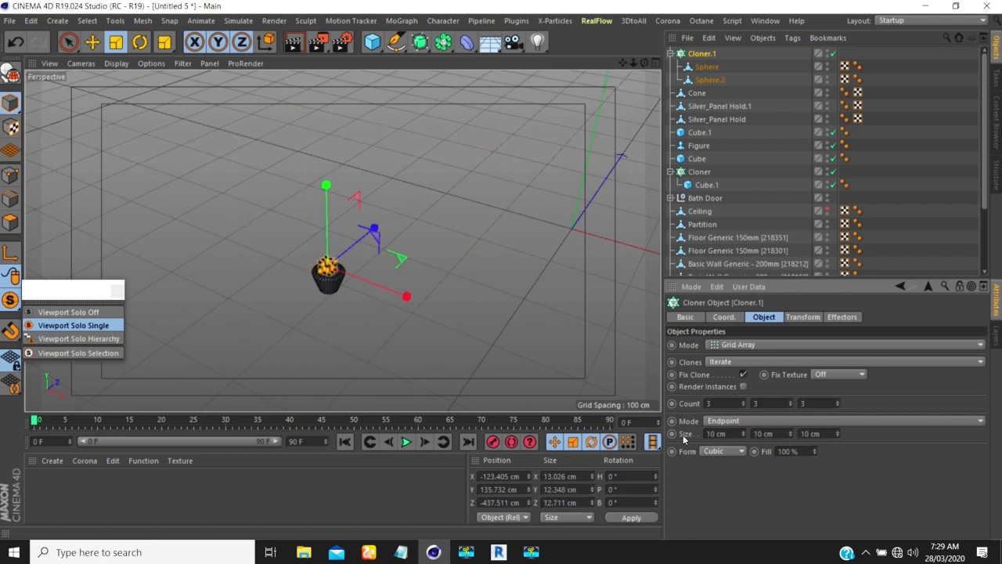
Move the pebble cloner up along Y to about 142.69 cm so it sits above the vessel's opening
scroll(318, 249, up, 5)
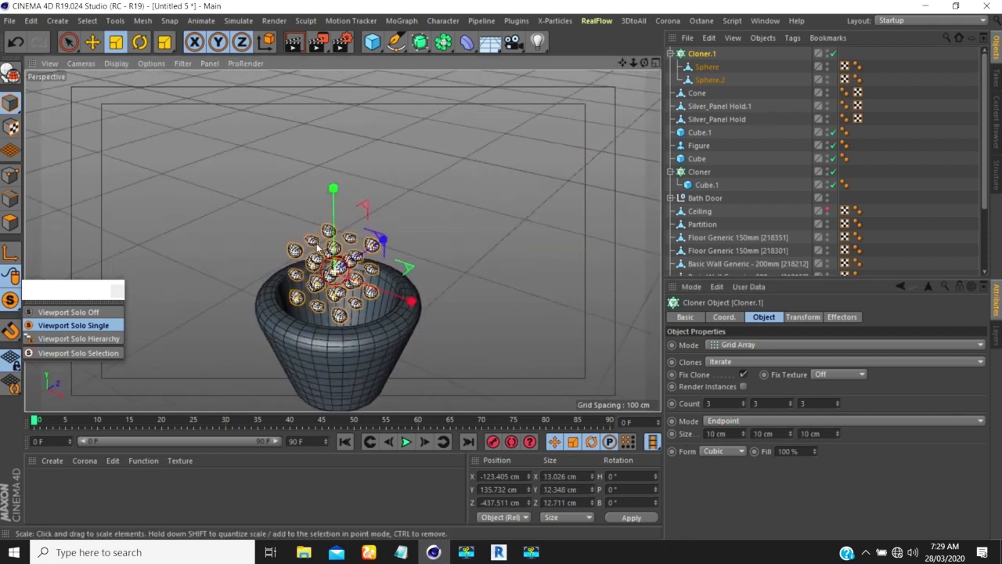
alt+drag(319, 249, 242, 226)
key(e)
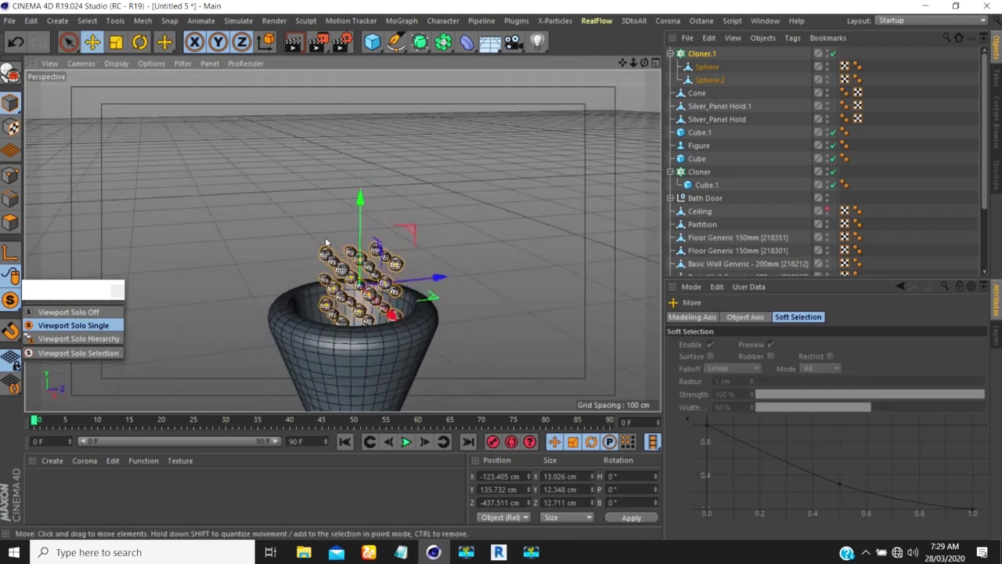
drag(362, 202, 361, 168)
alt+drag(350, 260, 431, 321)
scroll(420, 285, up, 2)
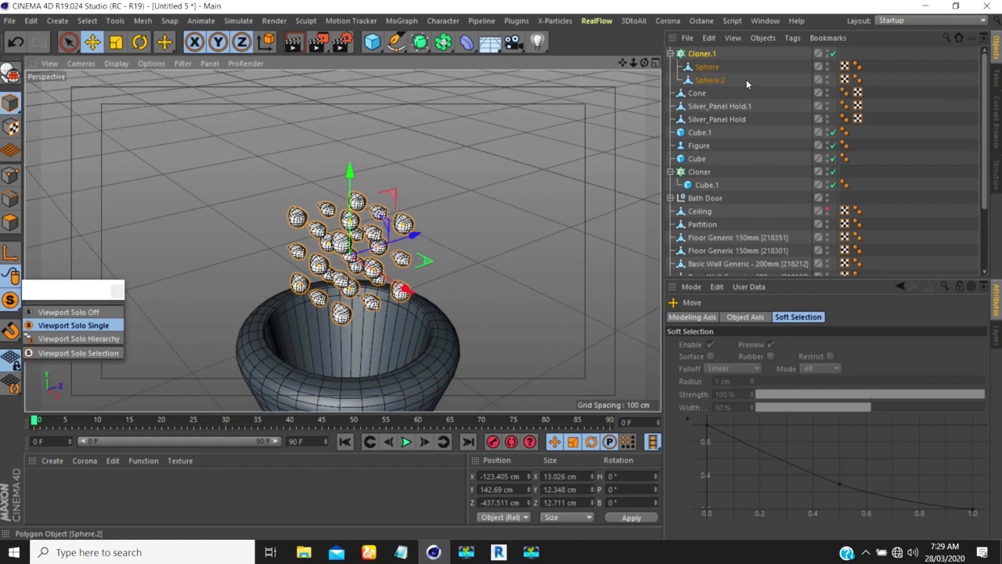
Set the pebble cloner's grid count to 6 × 6 × 6
click(703, 54)
click(743, 401)
click(743, 401)
click(743, 401)
click(790, 401)
click(790, 401)
click(790, 401)
click(837, 401)
click(837, 401)
click(837, 401)
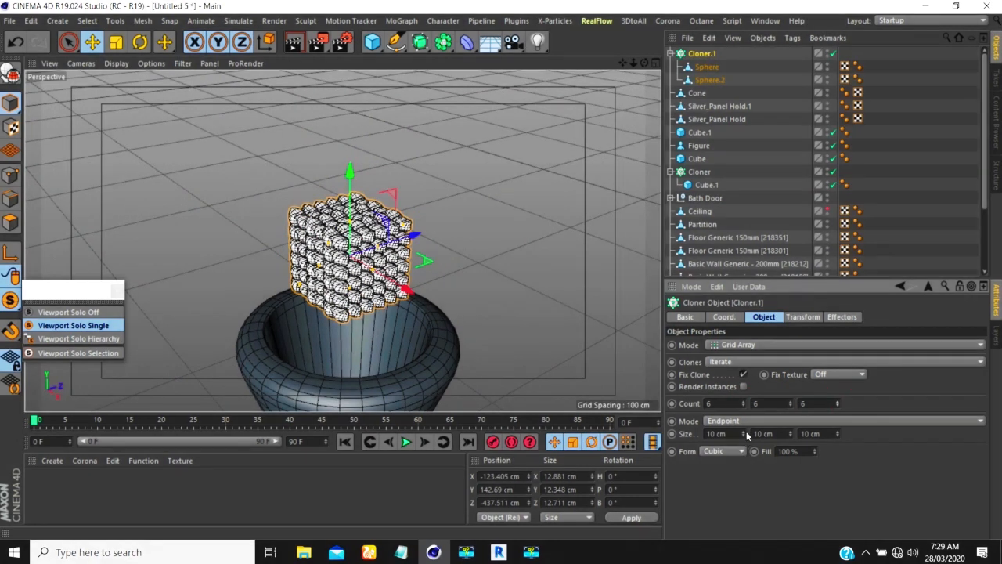
Switch the pebble cloner's grid spacing mode to Per-Step and set the size to 4 cm in all three directions
click(723, 421)
click(723, 443)
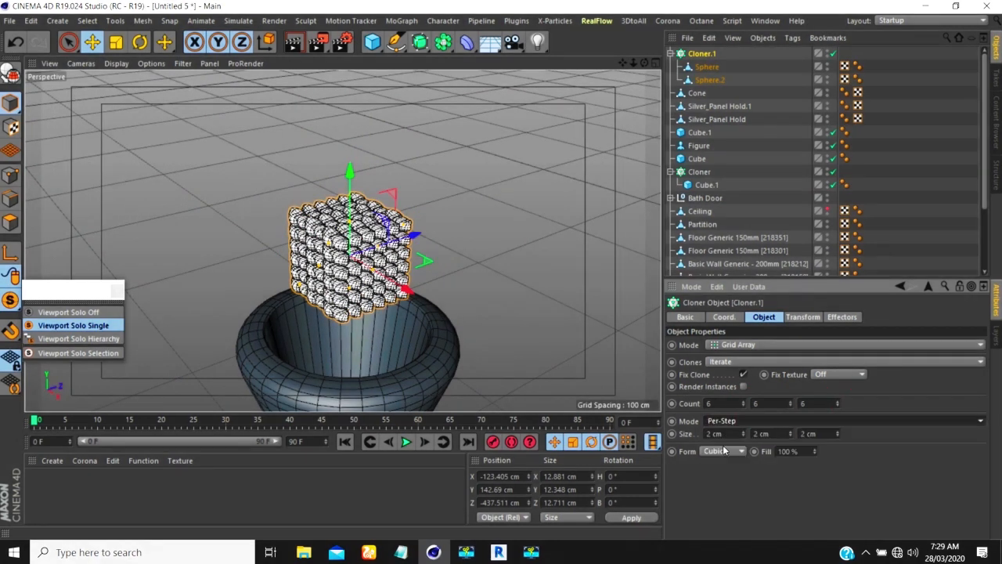
click(745, 433)
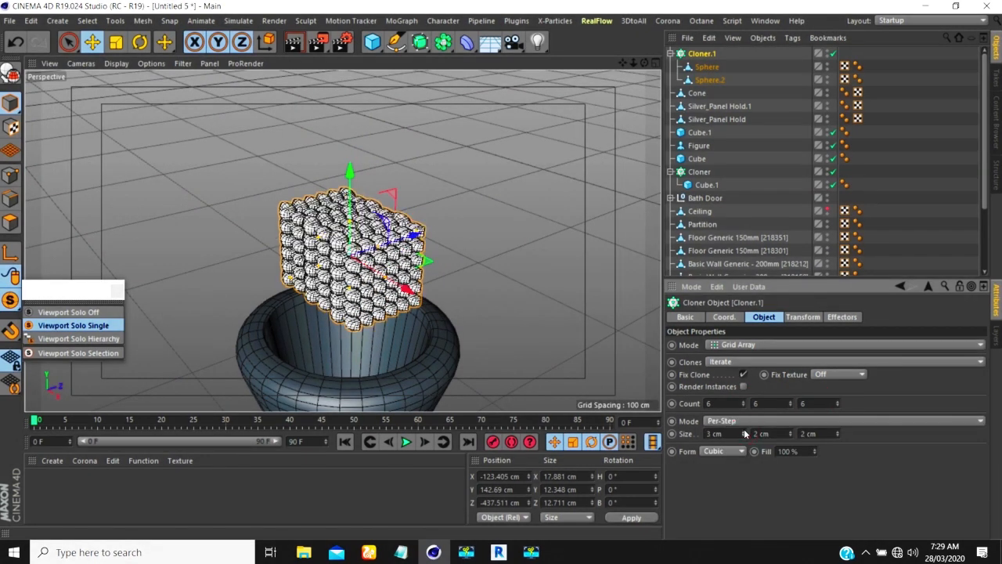
click(744, 433)
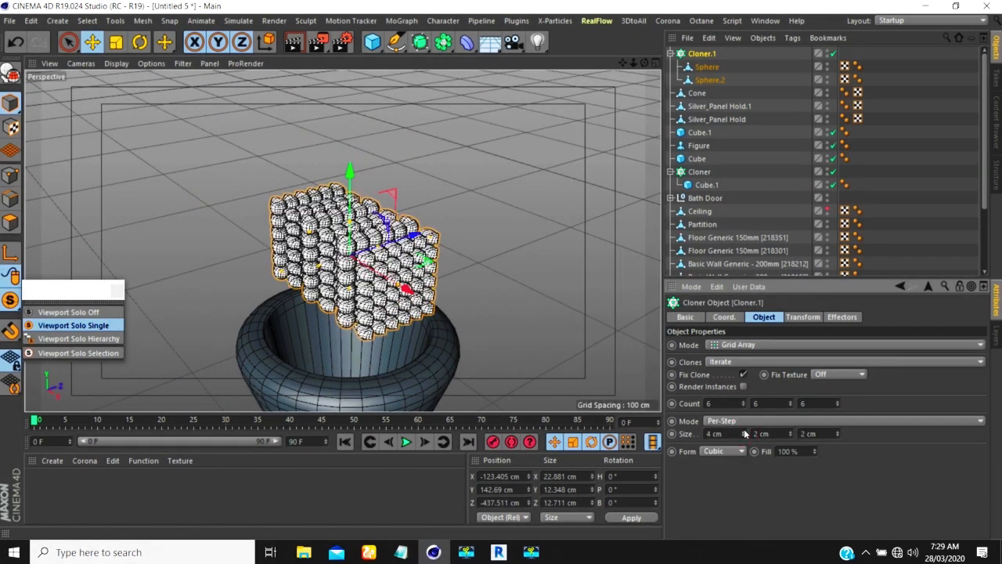
click(791, 434)
click(791, 435)
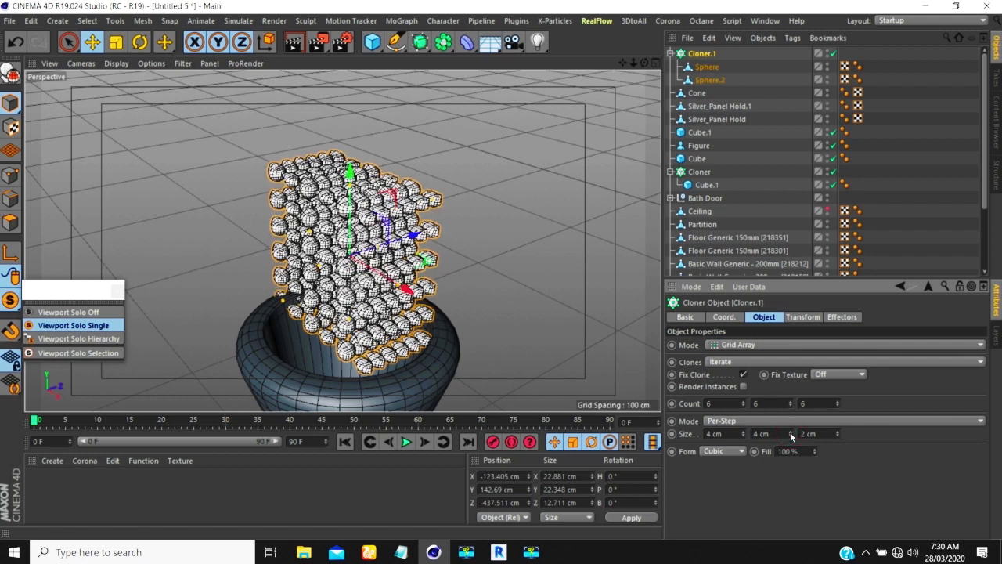
click(836, 434)
click(836, 434)
Raise the pebble cloner along Y to about 149.95 cm, above the vessel's opening
scroll(382, 283, down, 4)
alt+drag(385, 285, 486, 259)
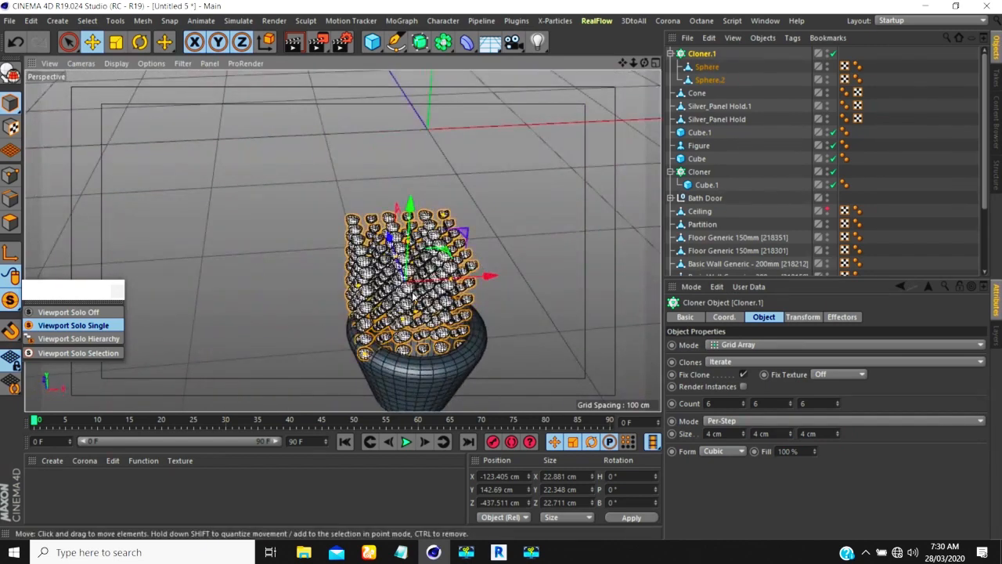
drag(410, 202, 548, 223)
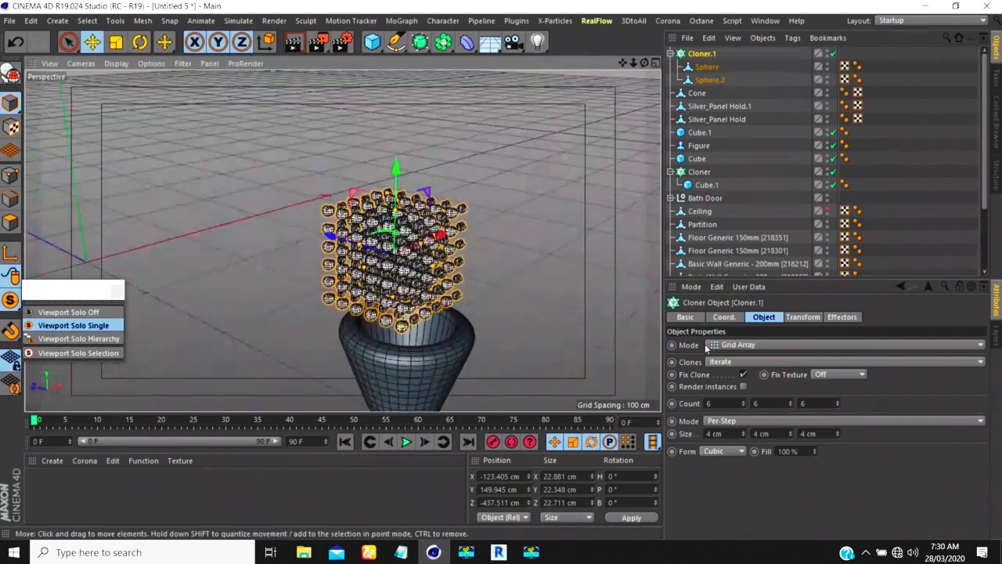
Set the pebble cloner's grid count to 4 × 6 × 4
click(727, 403)
text(4)
key(Tab)
text(4)
key(Tab)
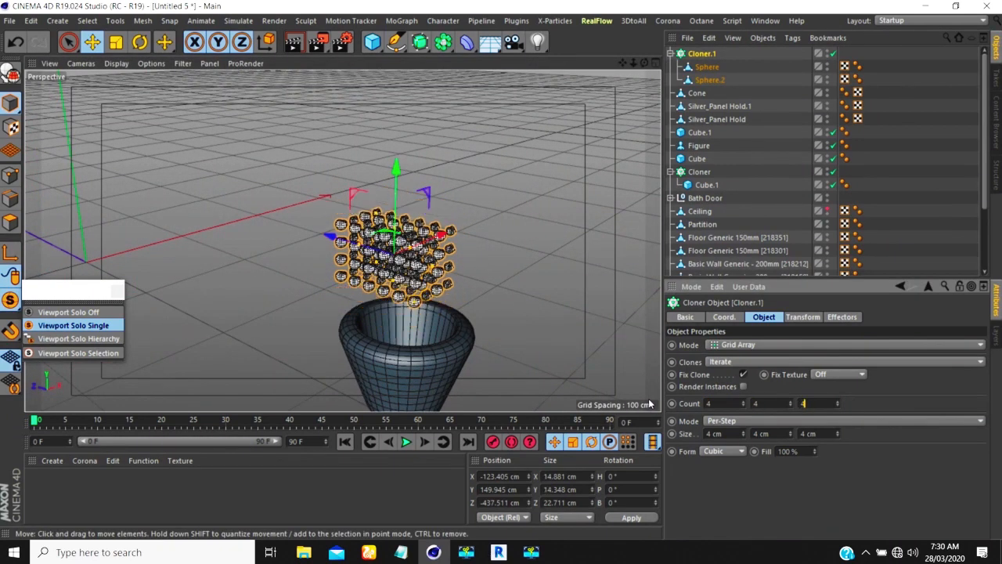
text(4)
key(Return)
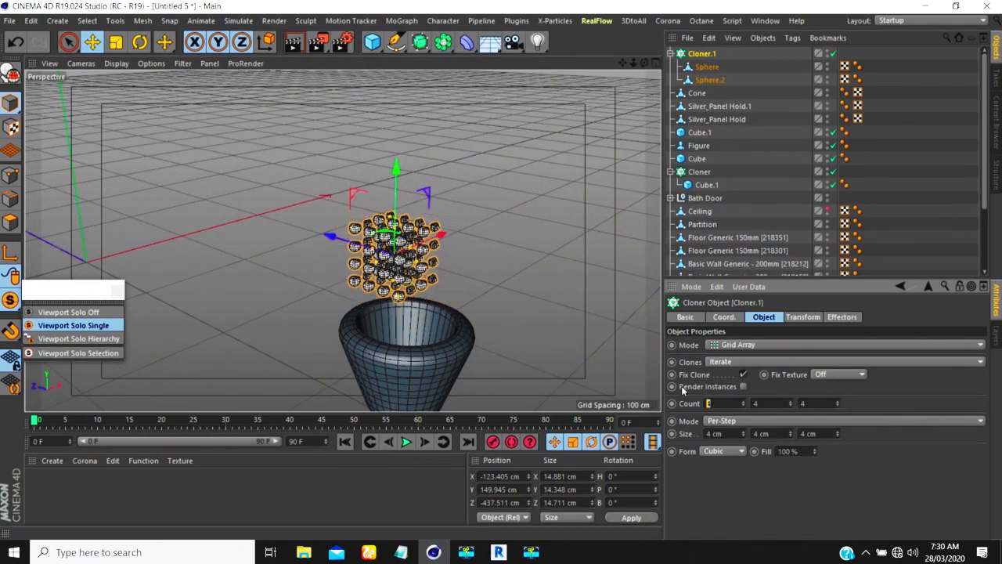
click(774, 403)
text(6)
key(Return)
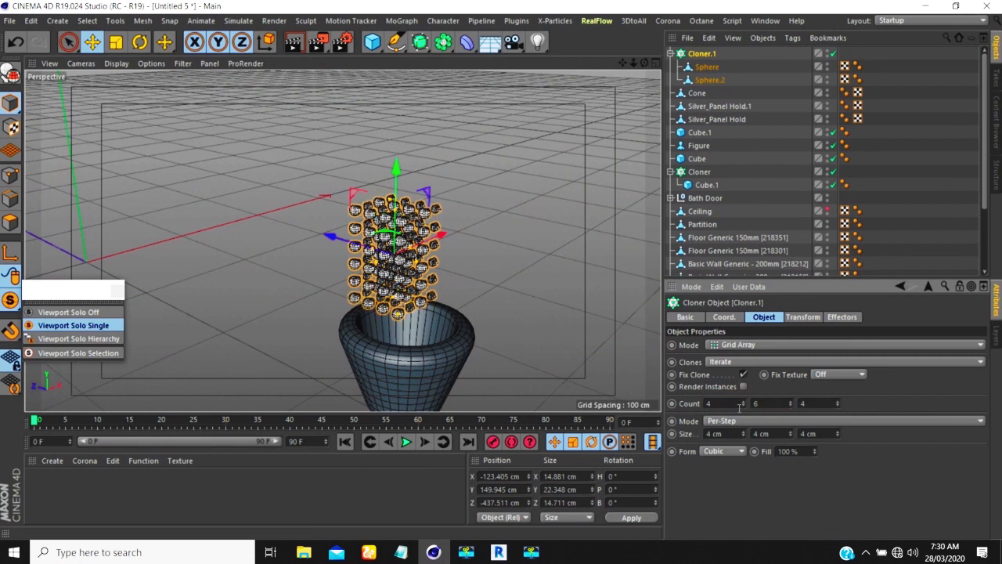
Shift the pebble cloner horizontally to about X -121.42 cm, Z -438.56 cm and raise it to about Y 152.03 cm
alt+drag(446, 254, 437, 313)
drag(433, 208, 368, 200)
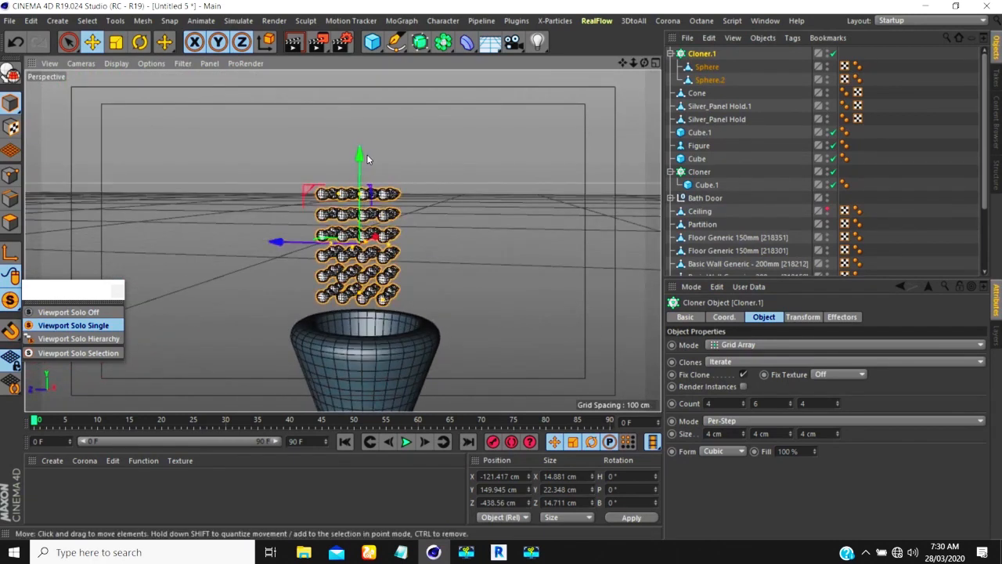
drag(358, 154, 358, 146)
Increase the pebble cloner's vertical grid count to 8
double_click(763, 403)
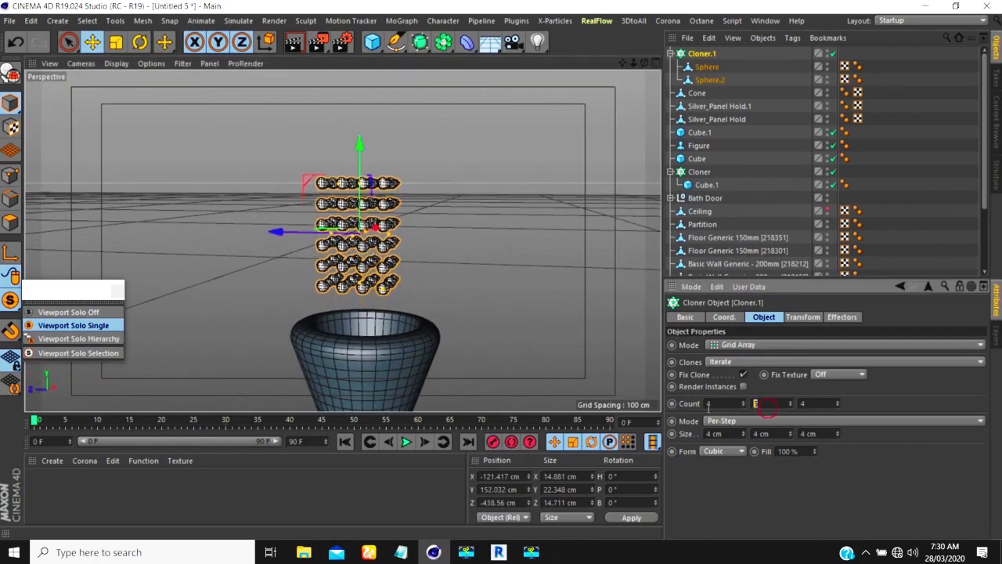
text(8)
key(Return)
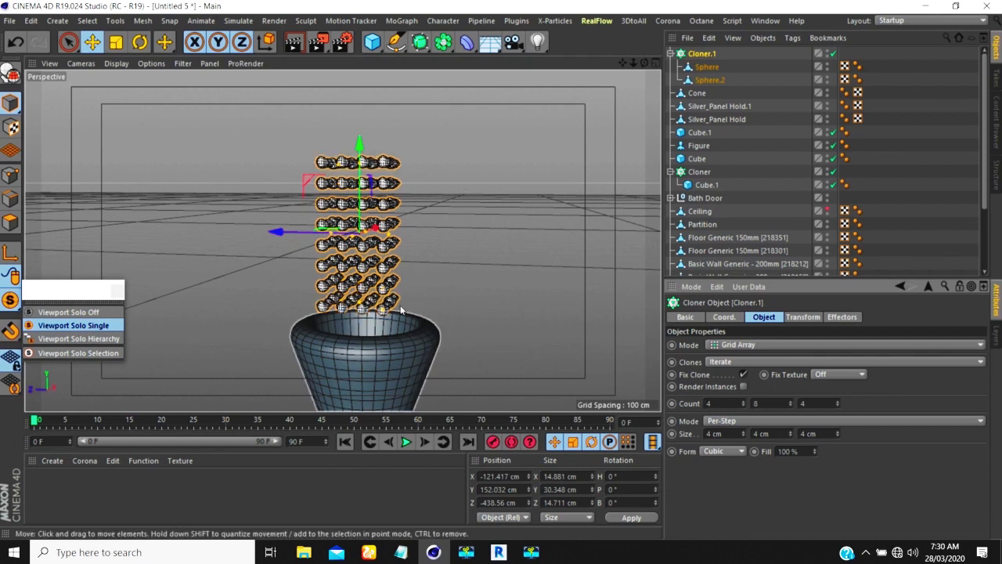
Add a Rigid Body simulation tag to the pebble cloner Cloner.1
scroll(373, 289, down, 3)
alt+drag(372, 289, 378, 275)
scroll(378, 276, up, 3)
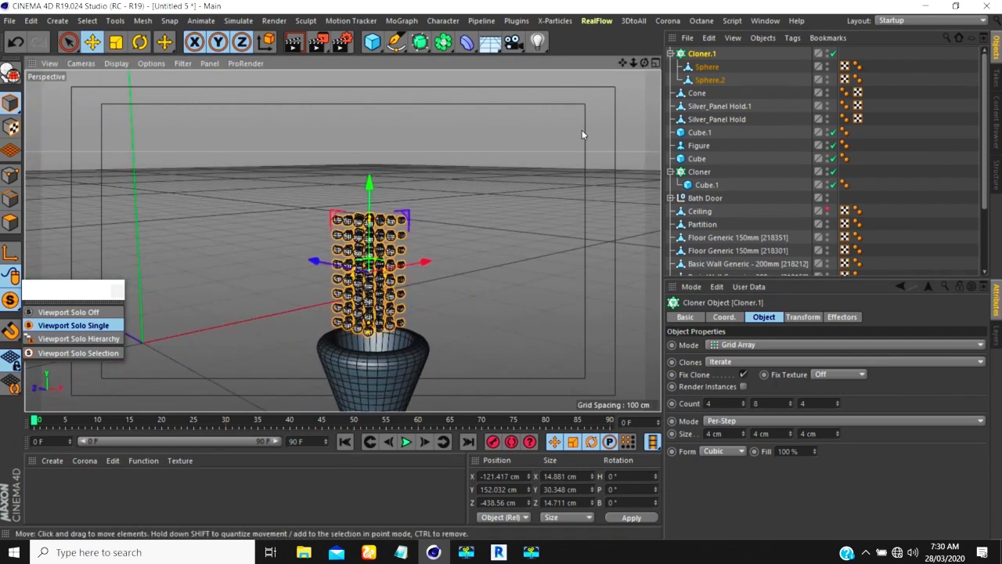
right_click(699, 53)
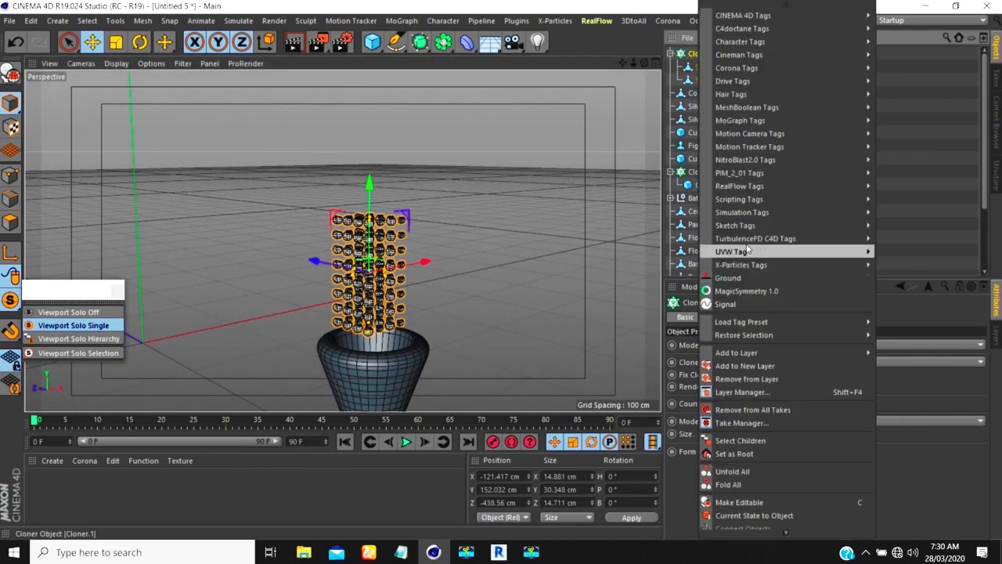
mouse_move(739, 225)
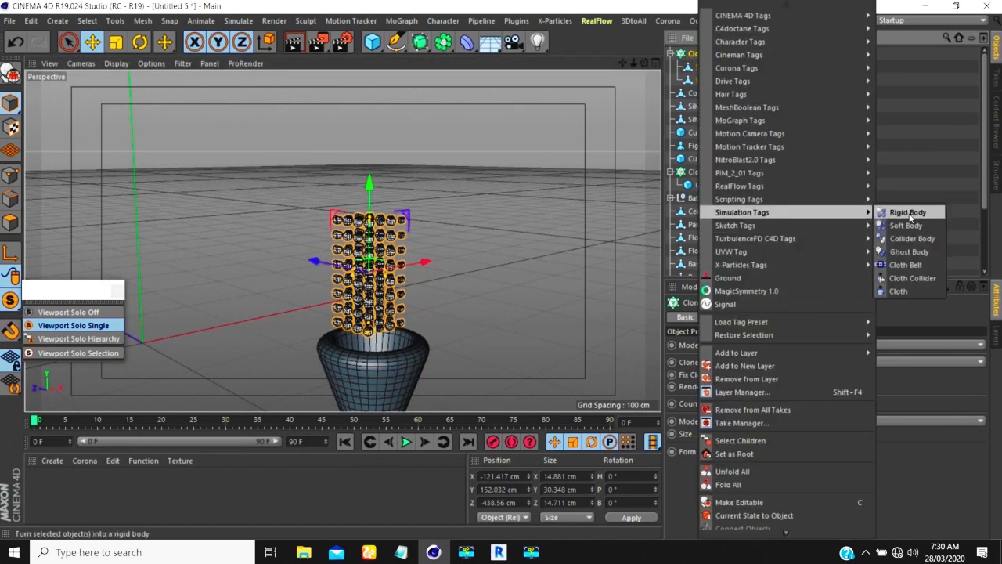
click(908, 213)
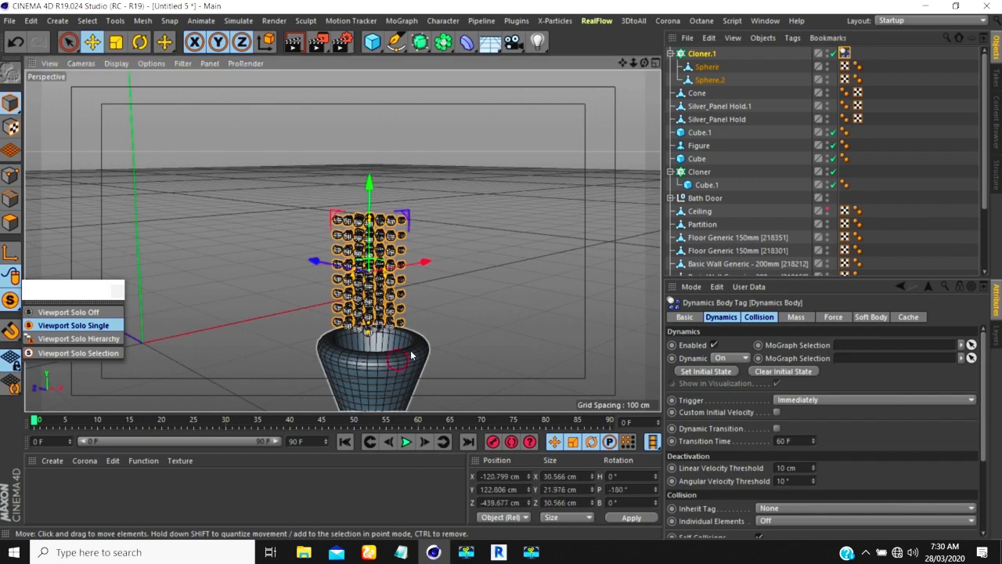
Add a Collider Body tag to the Cone vessel and set its collision shape to Static Mesh
click(696, 93)
right_click(696, 96)
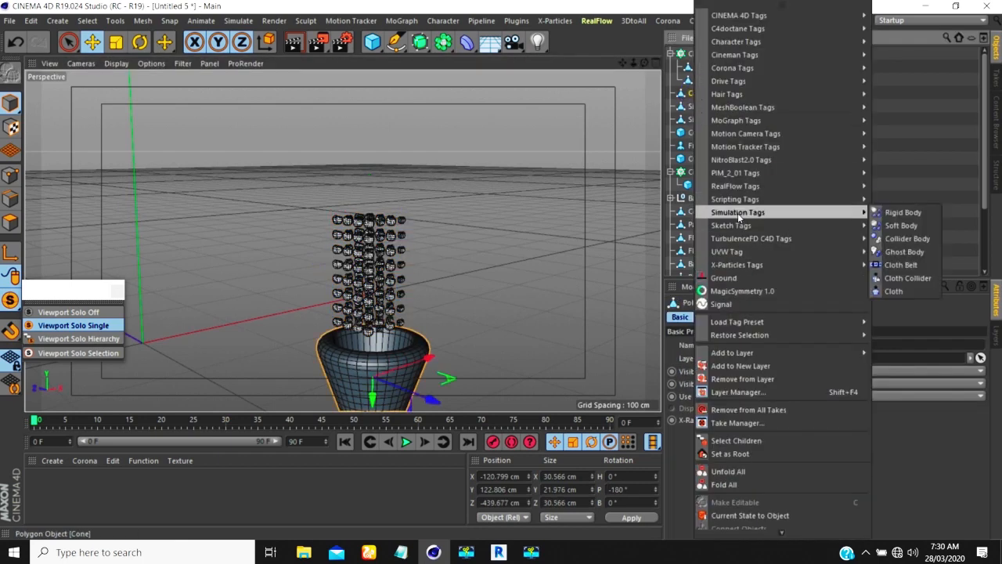
mouse_move(734, 213)
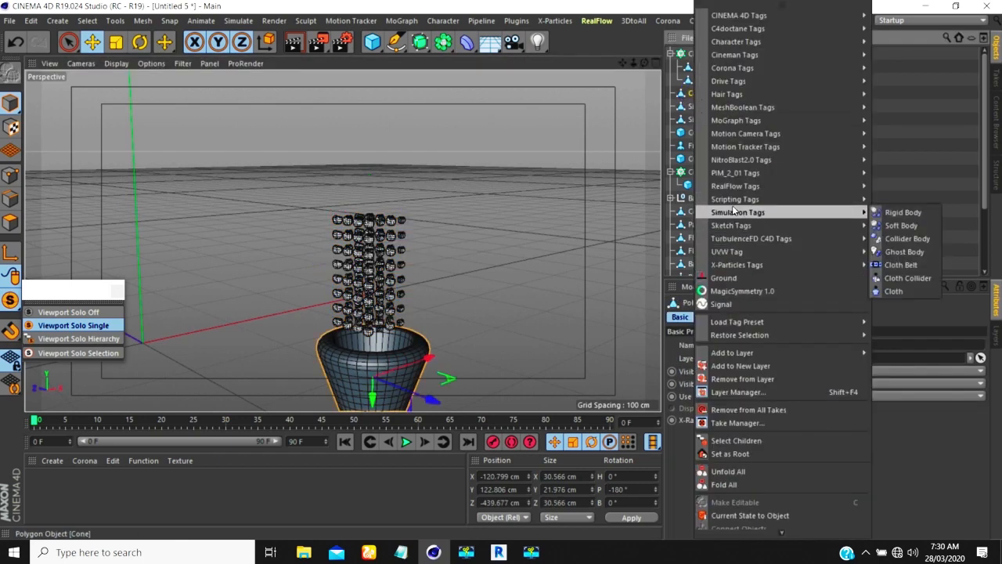
click(906, 238)
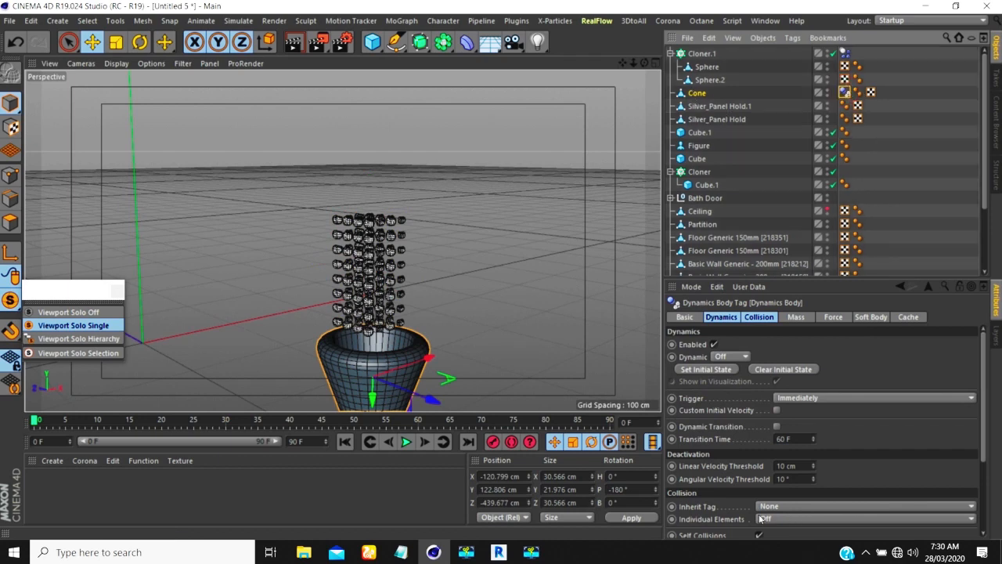
scroll(720, 415, down, 3)
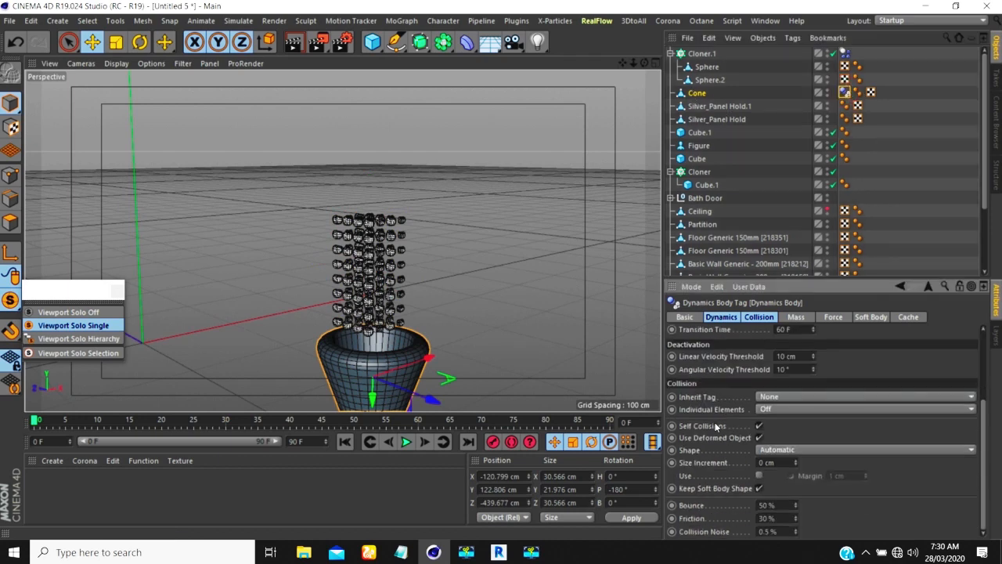
click(757, 449)
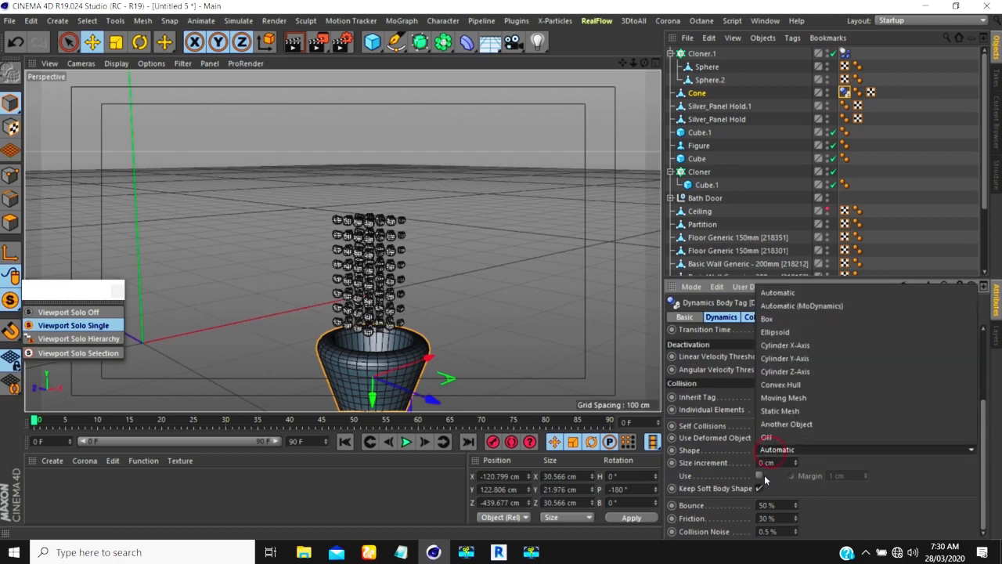
click(767, 411)
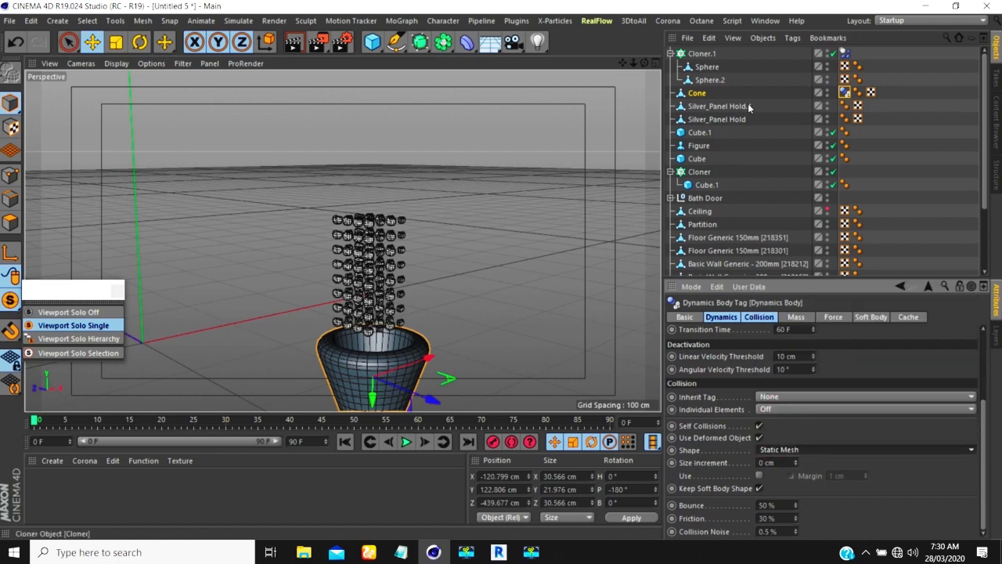
In the pebble cloner's dynamics tag, set Inherit Tag to Apply Tag to Children and Individual Elements to Top Level
click(843, 53)
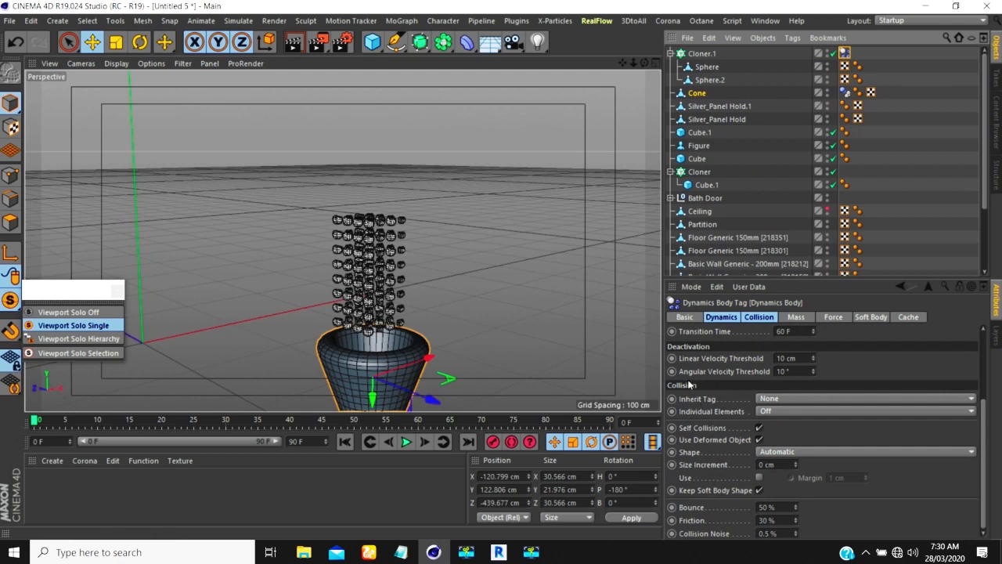
click(767, 399)
click(767, 424)
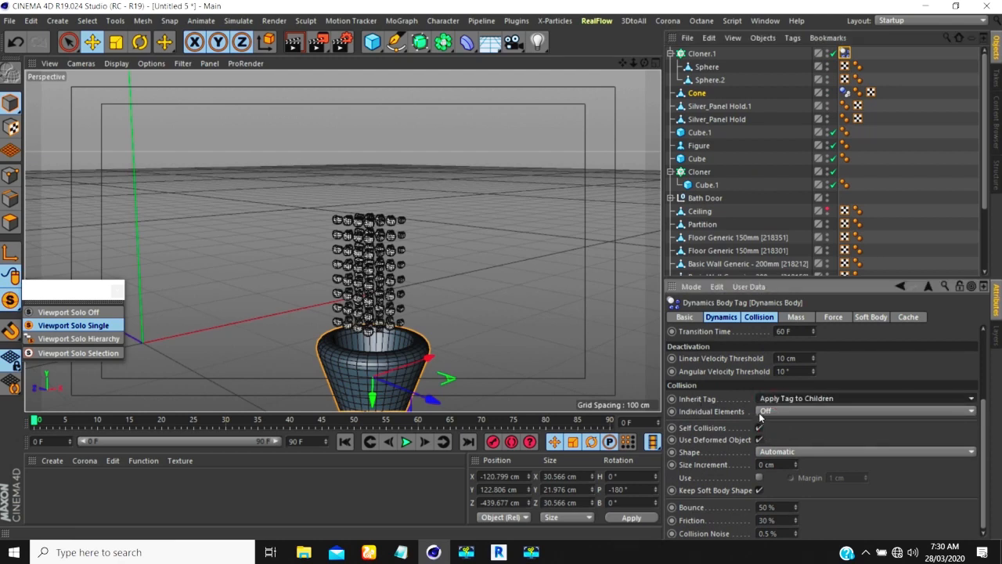
click(765, 411)
click(765, 438)
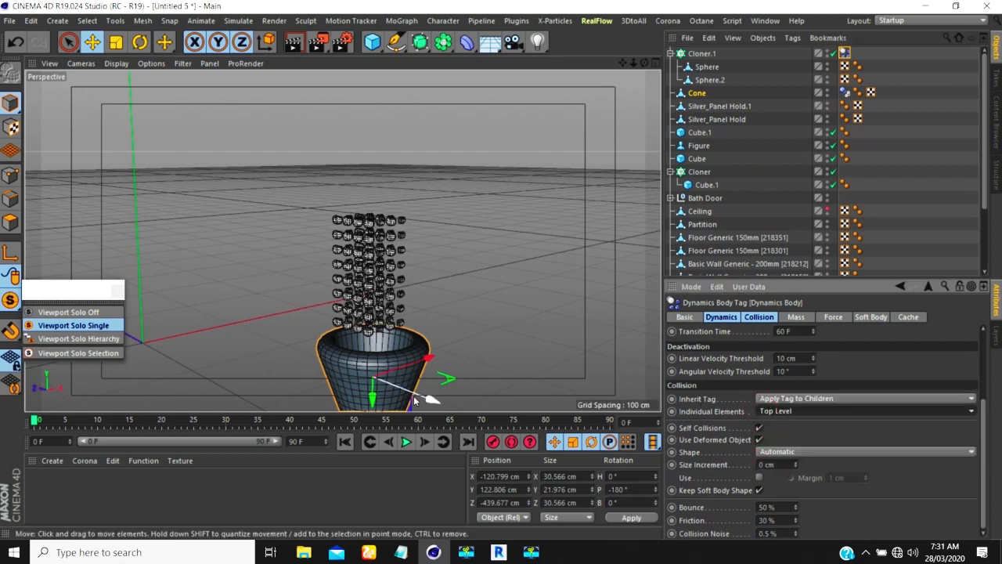
Play the dynamics simulation and examine from above how the pebbles fall into the vessel
click(407, 443)
click(406, 443)
alt+drag(363, 270, 389, 350)
alt+right_drag(336, 280, 462, 279)
alt+drag(337, 280, 247, 288)
alt+right_drag(345, 218, 288, 235)
alt+drag(288, 234, 313, 243)
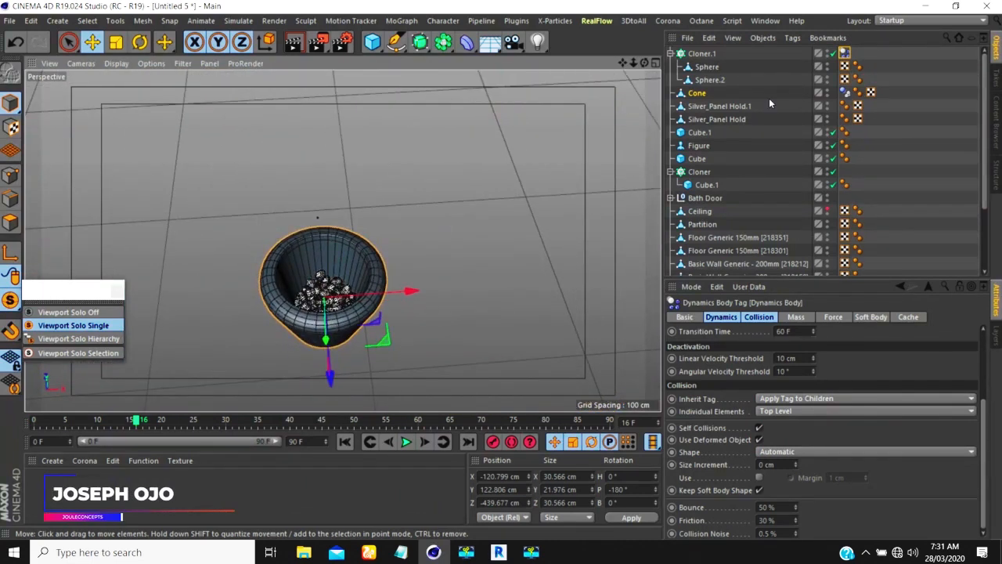
Add a MoGraph Cache tag to the pebble cloner and bake the simulation
scroll(714, 379, up, 2)
scroll(714, 379, up, 2)
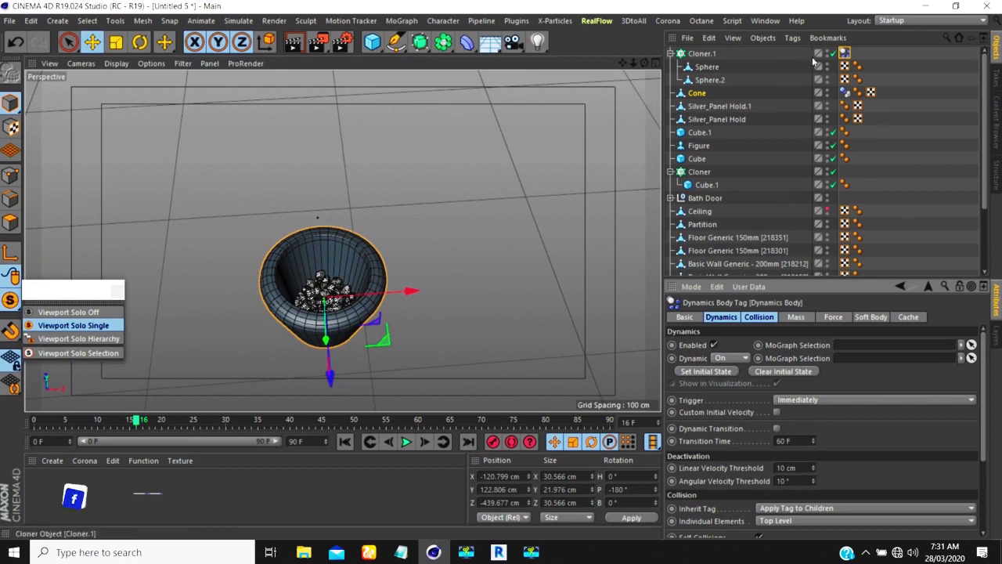
mouse_move(747, 79)
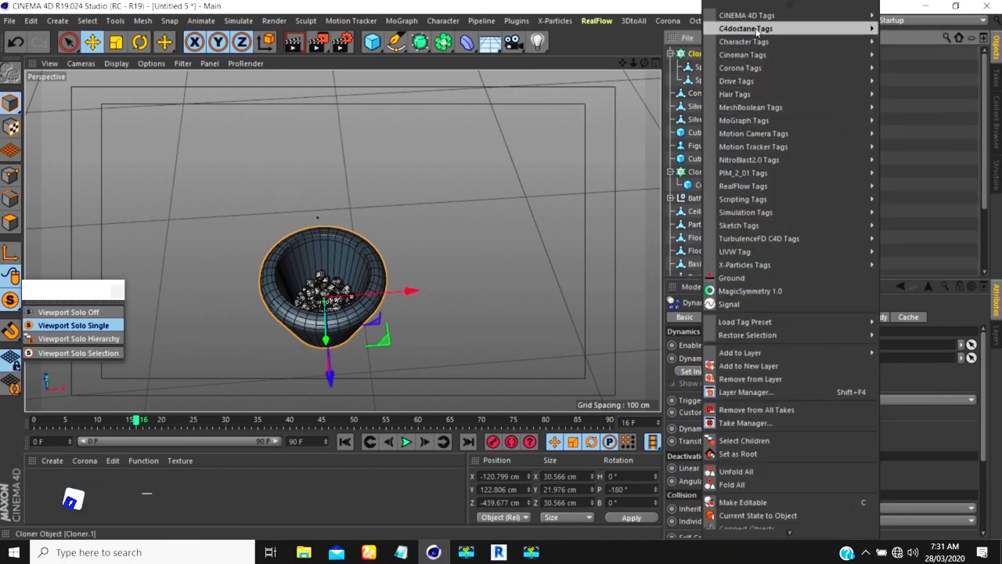
mouse_move(750, 125)
click(904, 123)
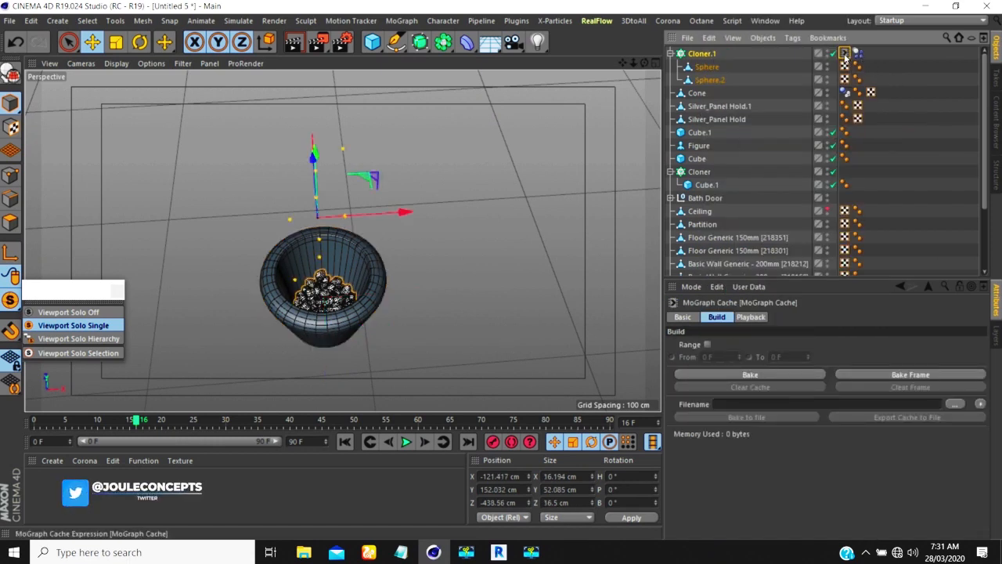
click(767, 375)
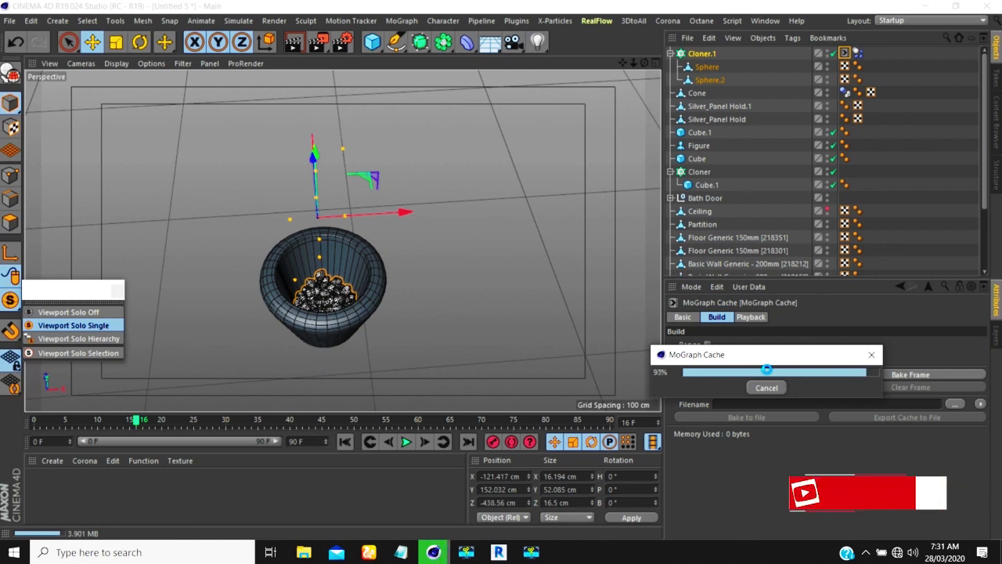
Move the timeline to frame 45 and convert the pebble cloner into editable objects
drag(134, 423, 322, 421)
scroll(313, 294, up, 10)
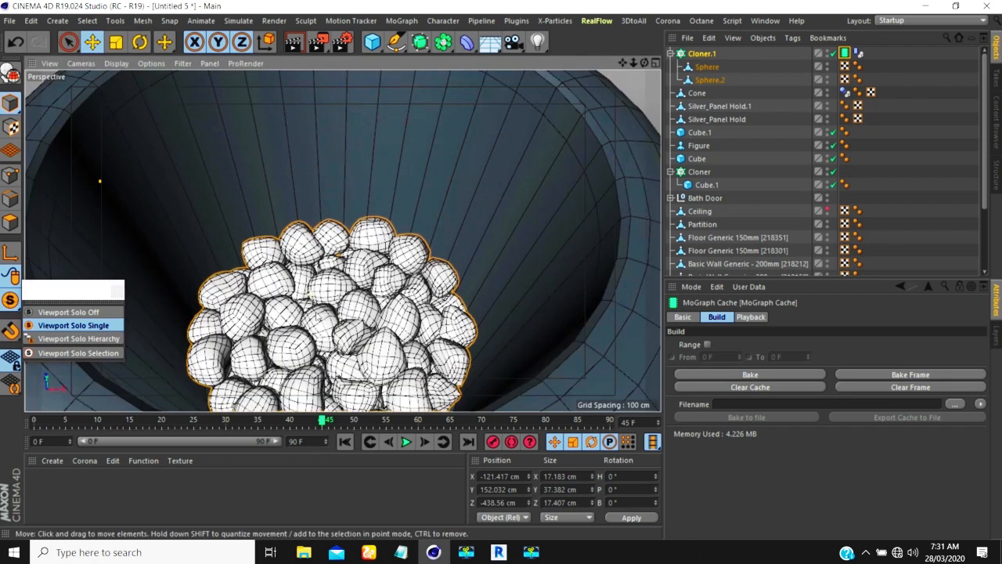
click(702, 53)
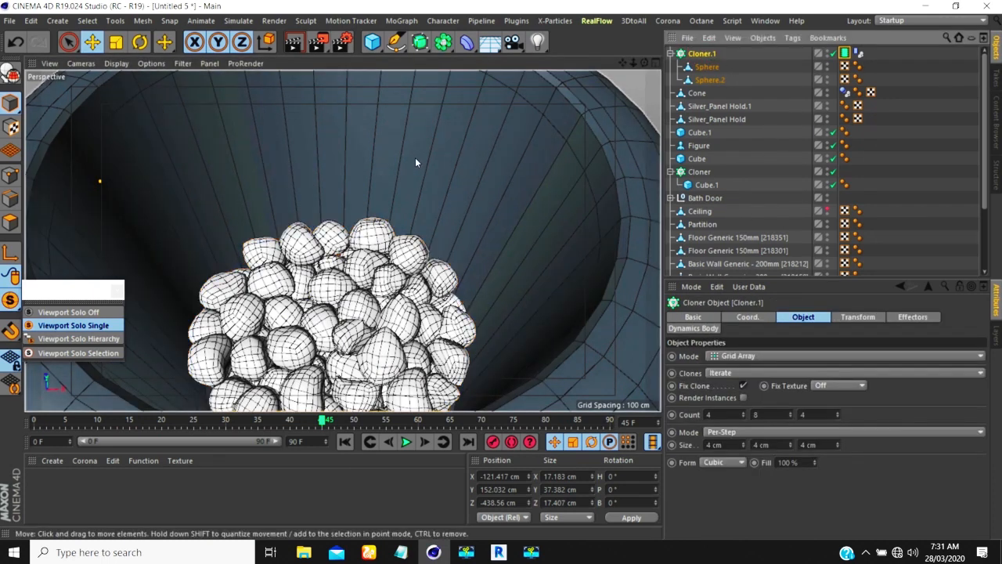
key(c)
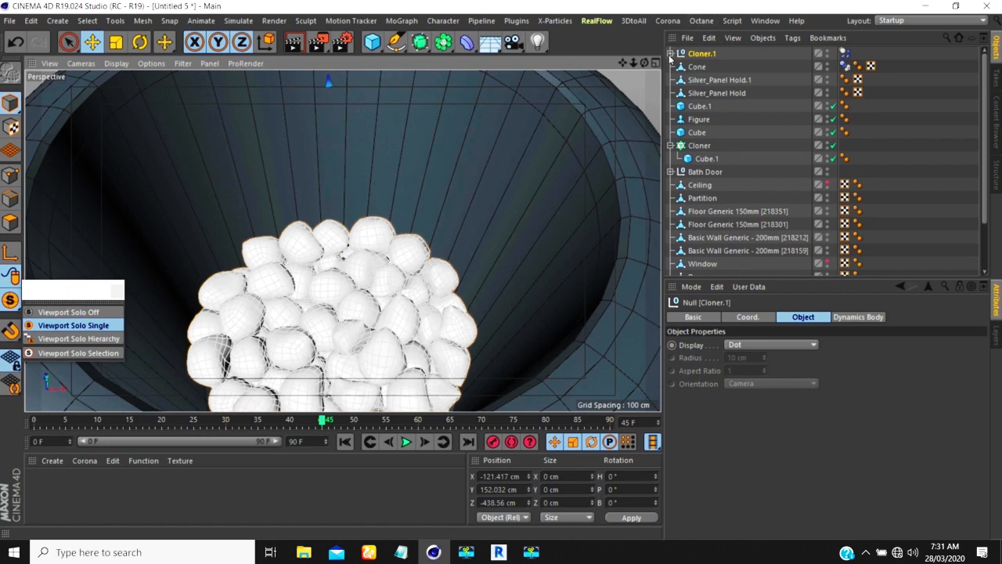
Delete the Dynamics Body tag from the converted Cloner.1 group and expand its list of pebbles
click(843, 53)
key(Delete)
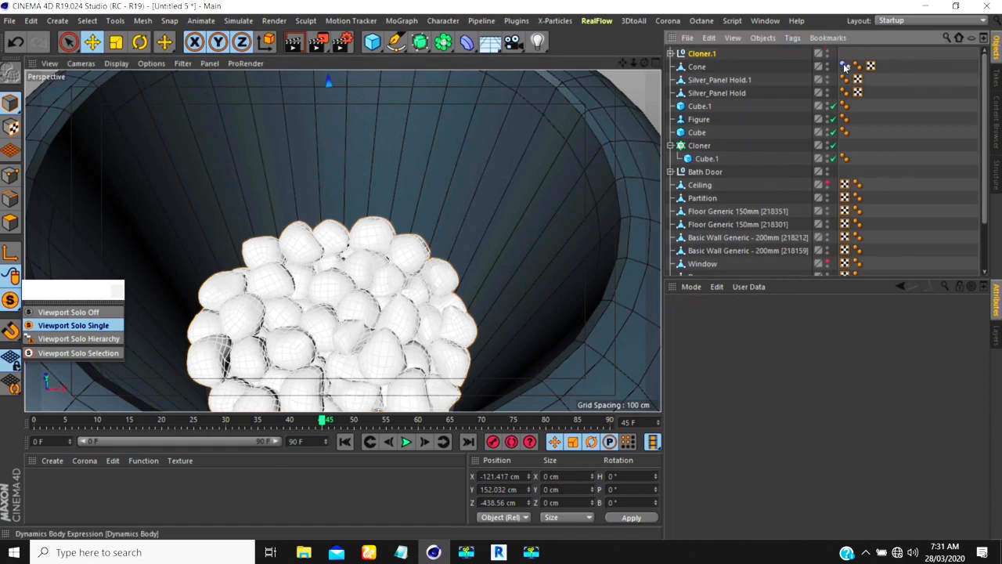
click(670, 53)
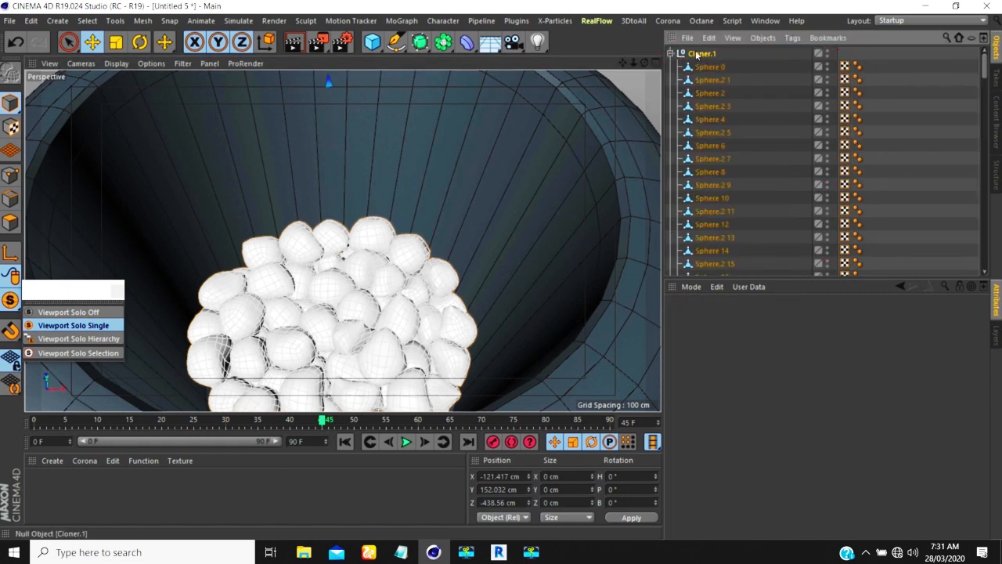
Rename the Cloner.1 group to Pebbles and collapse its list of spheres
double_click(694, 54)
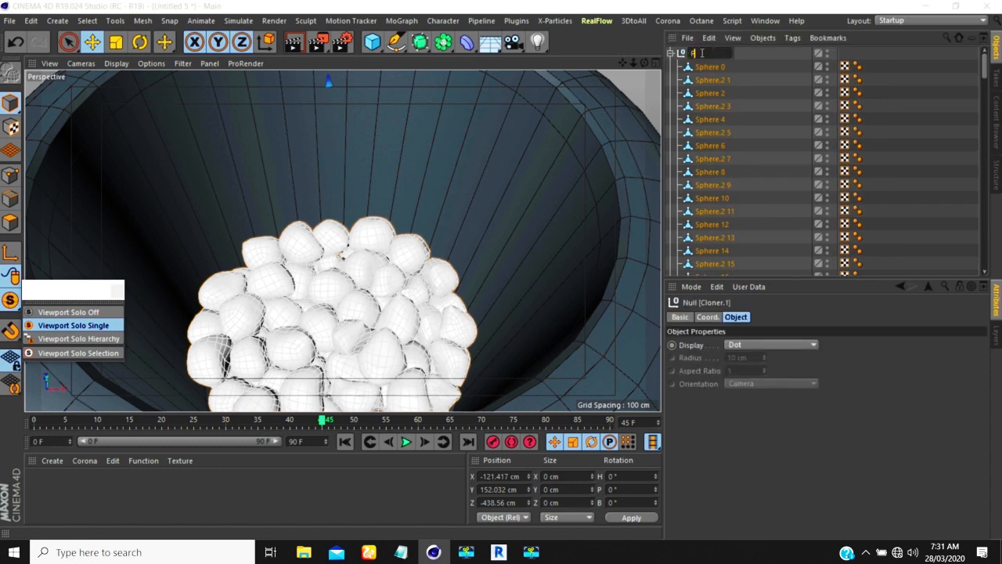
text(Pebbles)
key(Return)
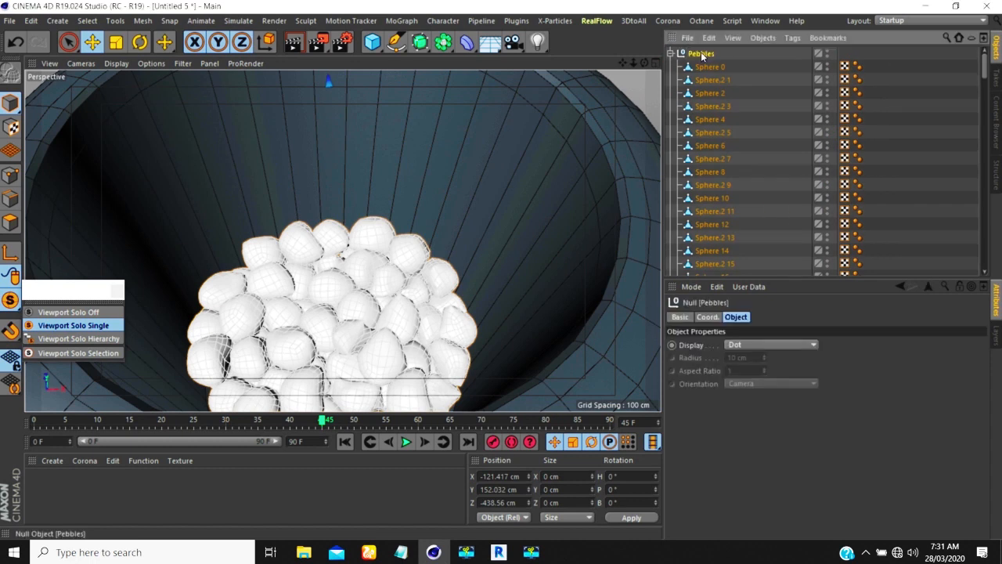
scroll(725, 103, down, 10)
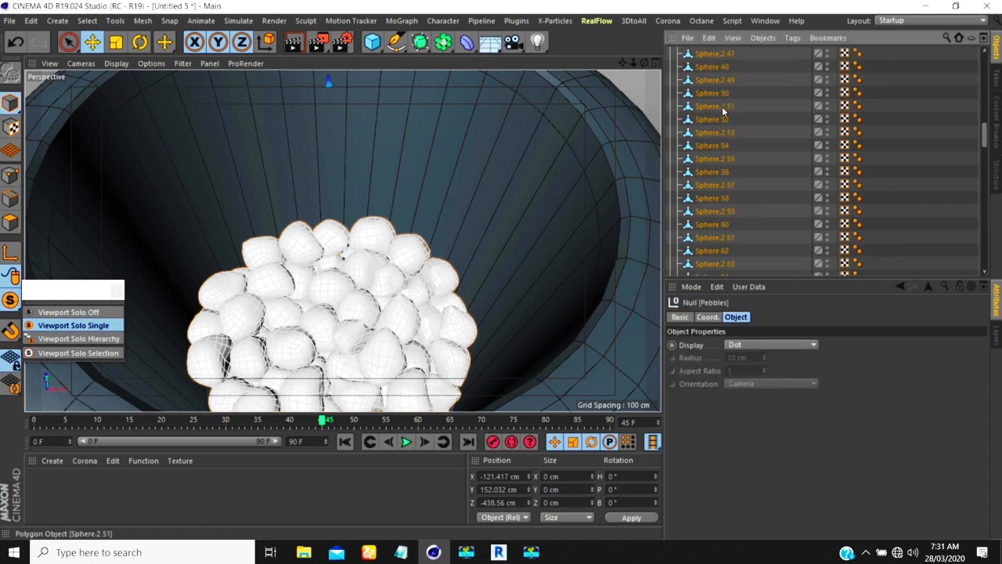
scroll(720, 108, up, 20)
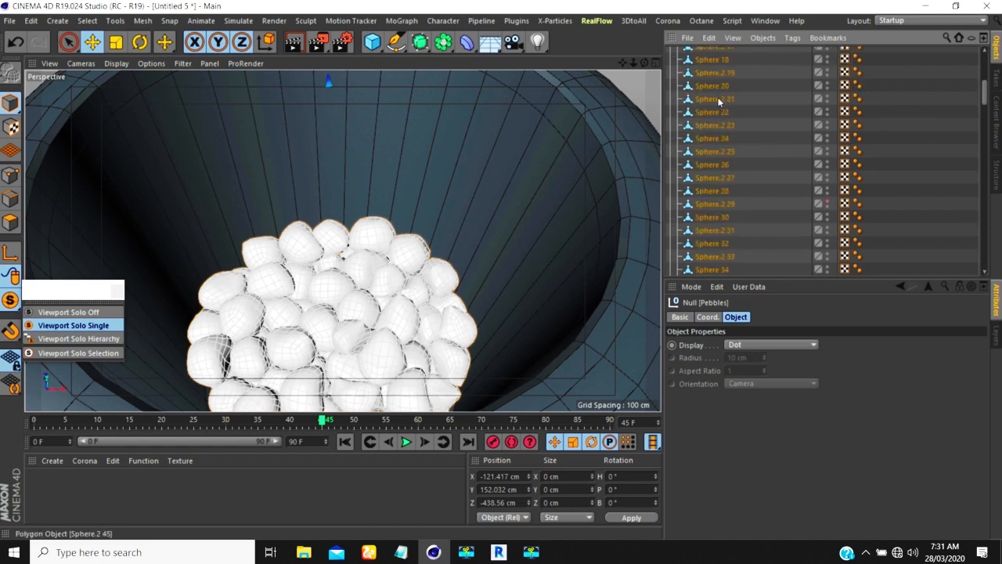
click(670, 54)
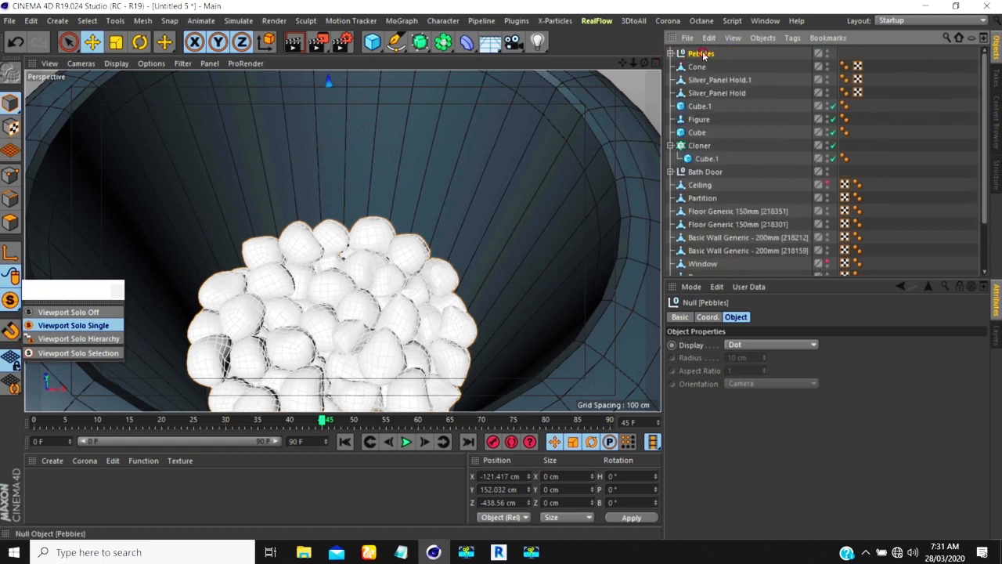
Nest the Pebbles group under the Cone object, rename the Cone to Vase and collapse it
drag(707, 68, 699, 52)
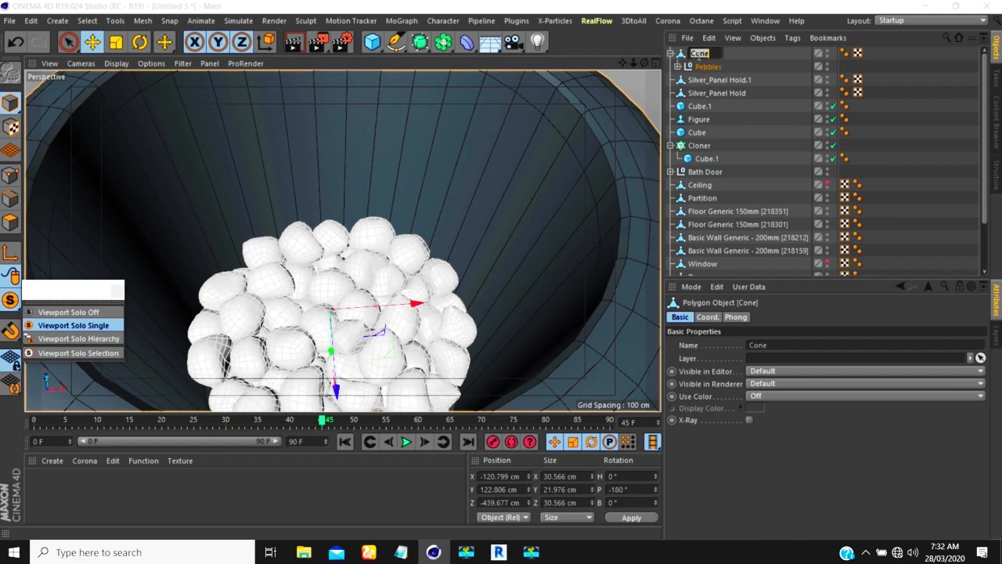
click(699, 53)
text(Vase)
key(Return)
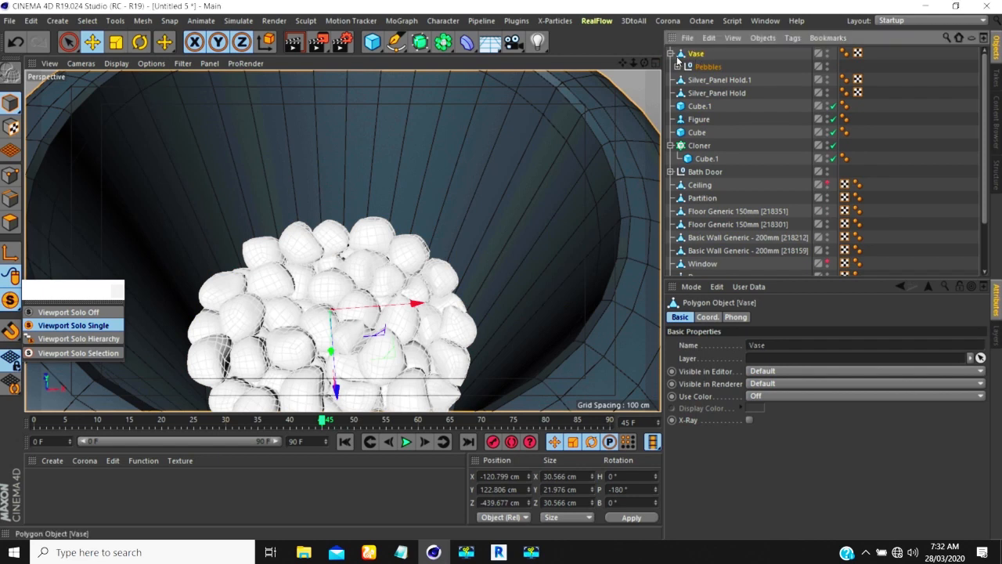
click(671, 53)
Undo the accidental move of the vase and turn Viewport Solo off to bring back the whole bathroom
scroll(376, 206, down, 7)
alt+drag(394, 244, 448, 296)
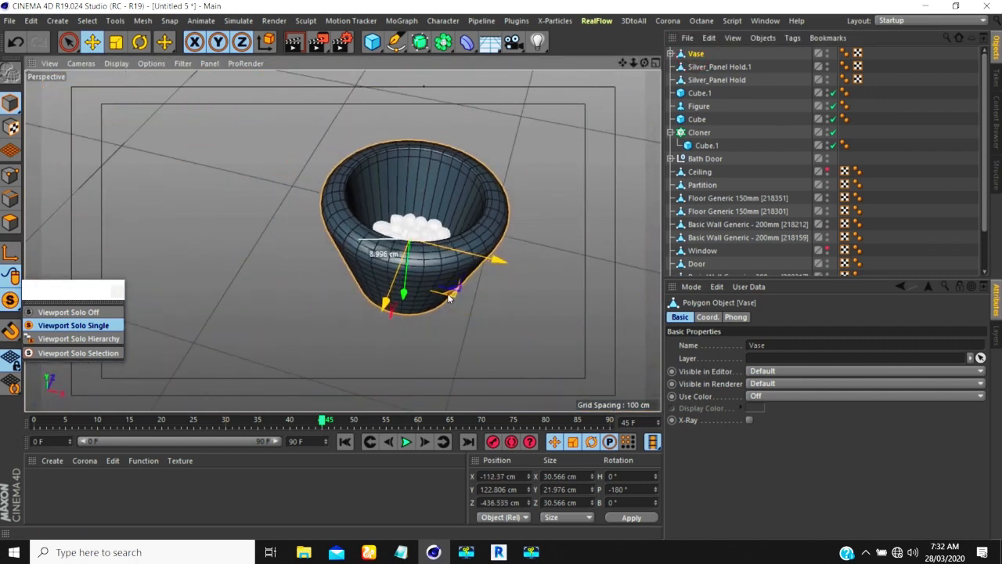
key(ctrl+z)
alt+right_drag(343, 268, 2, 306)
click(68, 312)
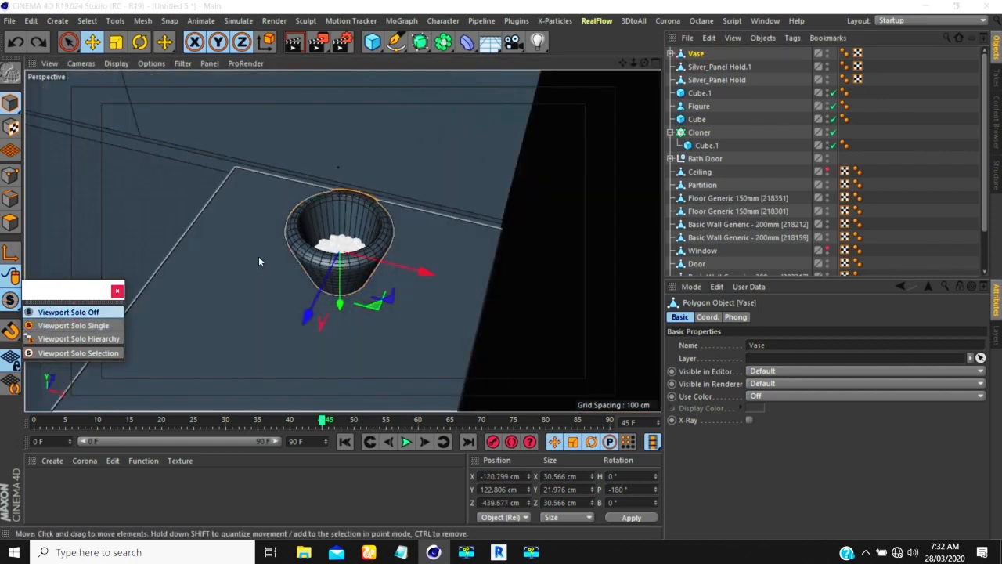
Deselect the vase and examine it with its pebbles up close and in place on the bathroom counter
scroll(257, 257, down, 5)
scroll(331, 259, down, 5)
alt+drag(271, 275, 465, 292)
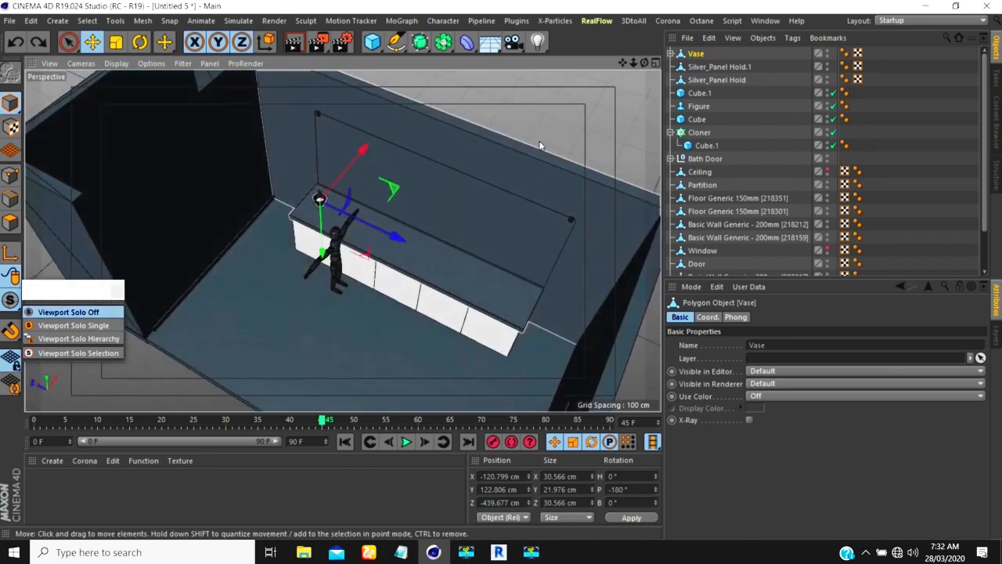
click(546, 139)
scroll(331, 222, down, 3)
scroll(335, 226, up, 10)
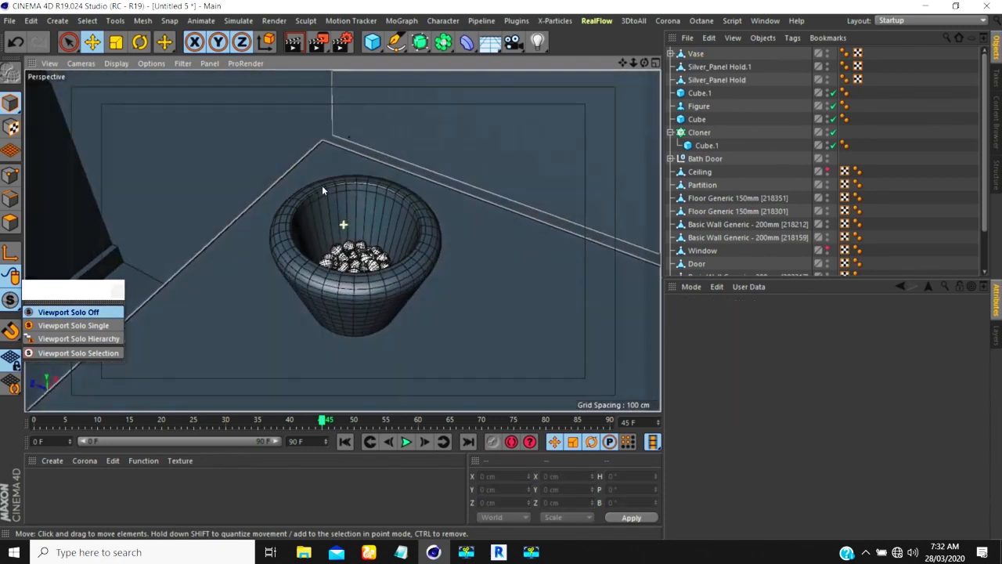
alt+drag(323, 190, 342, 205)
scroll(331, 246, down, 5)
scroll(354, 248, up, 4)
mouse_move(364, 249)
alt+mouse_down()
mouse_move(361, 181)
mouse_move(380, 216)
mouse_move(358, 236)
alt+mouse_up()
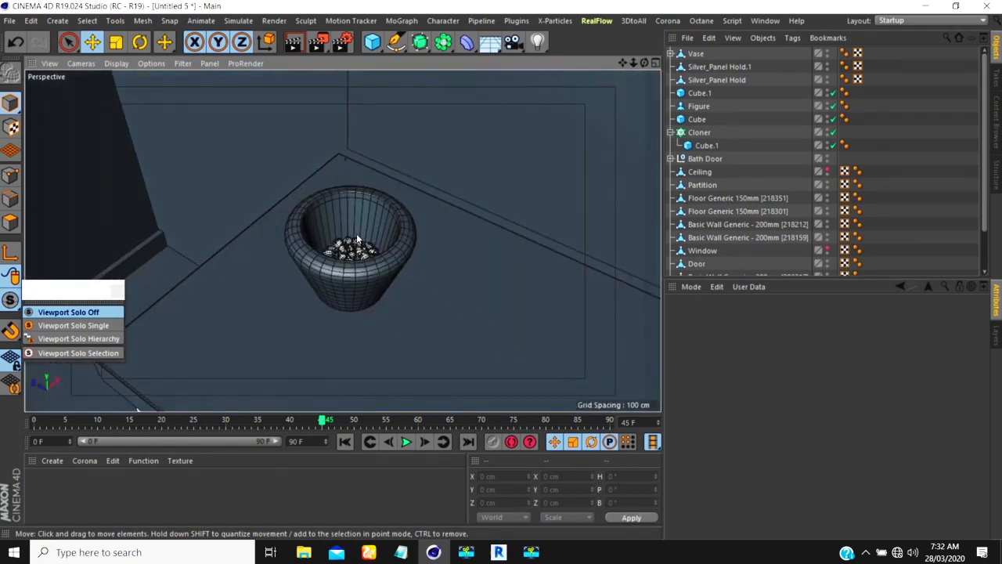
scroll(347, 253, down, 4)
scroll(346, 255, up, 6)
scroll(347, 255, up, 4)
scroll(342, 261, down, 14)
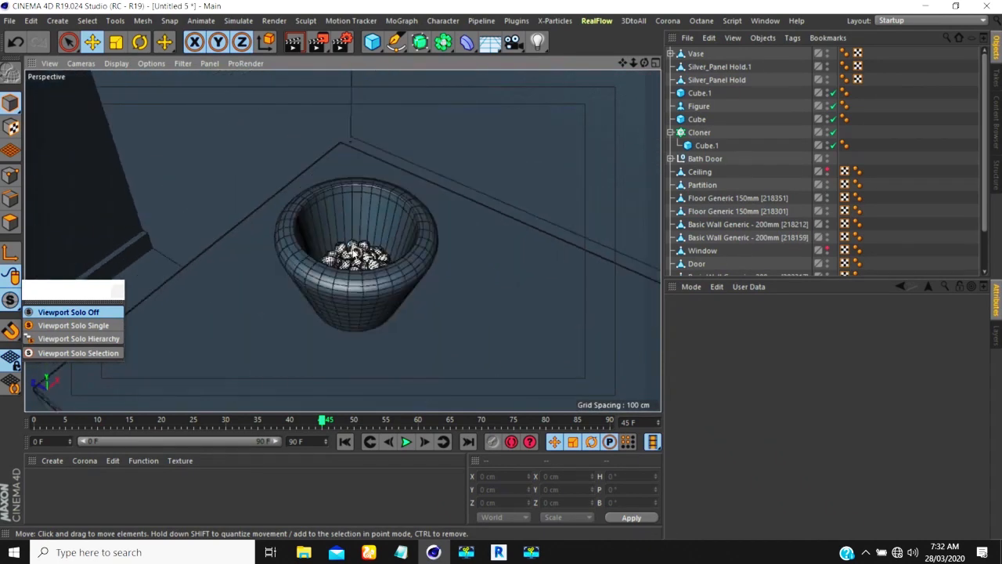
alt+drag(341, 262, 490, 230)
alt+middle_drag(425, 188, 399, 256)
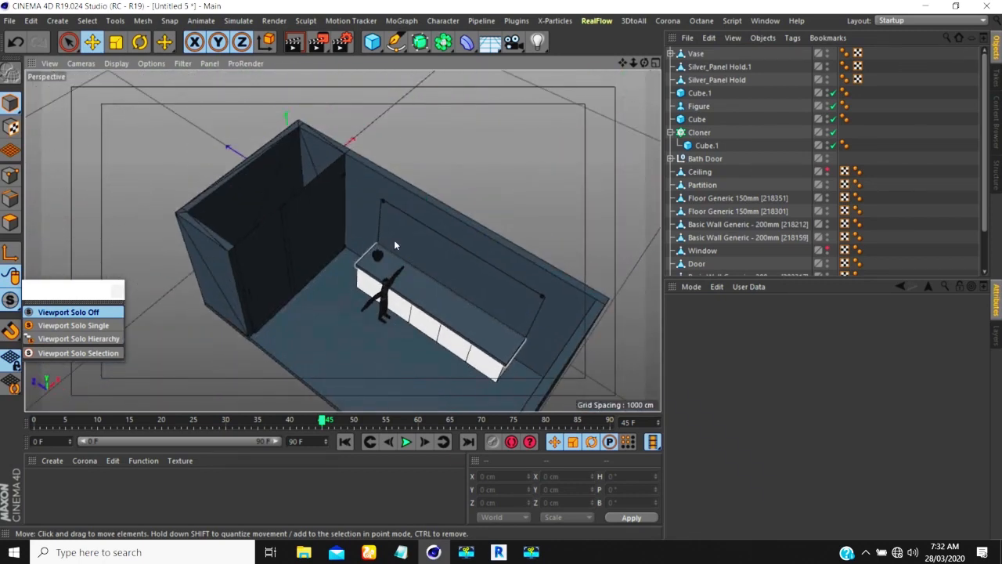
scroll(370, 261, up, 6)
alt+drag(371, 261, 443, 224)
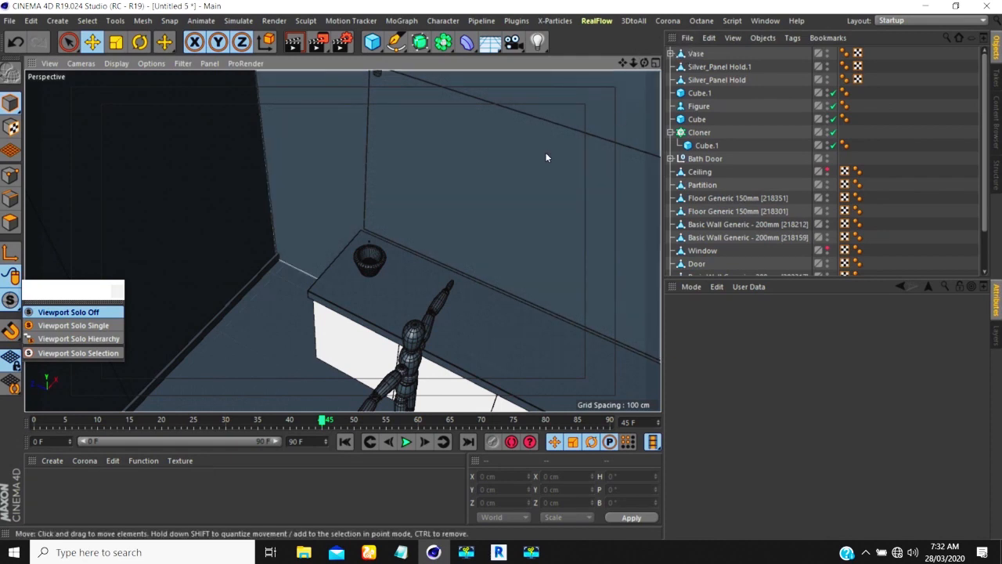
Add a Forester MultiFlora object to the scene and open its Multiflora Library 1 presets
click(514, 21)
mouse_move(550, 90)
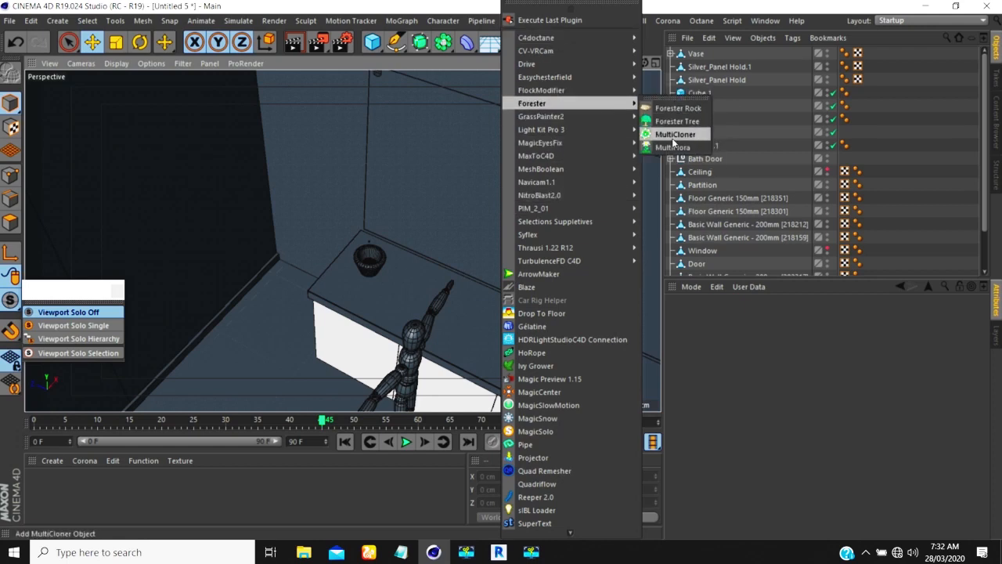
click(671, 148)
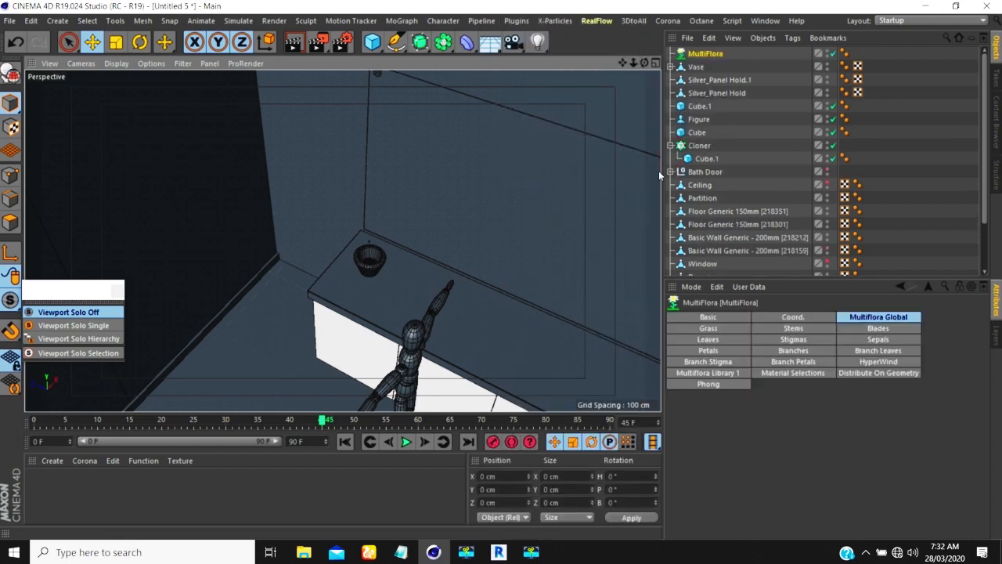
click(709, 373)
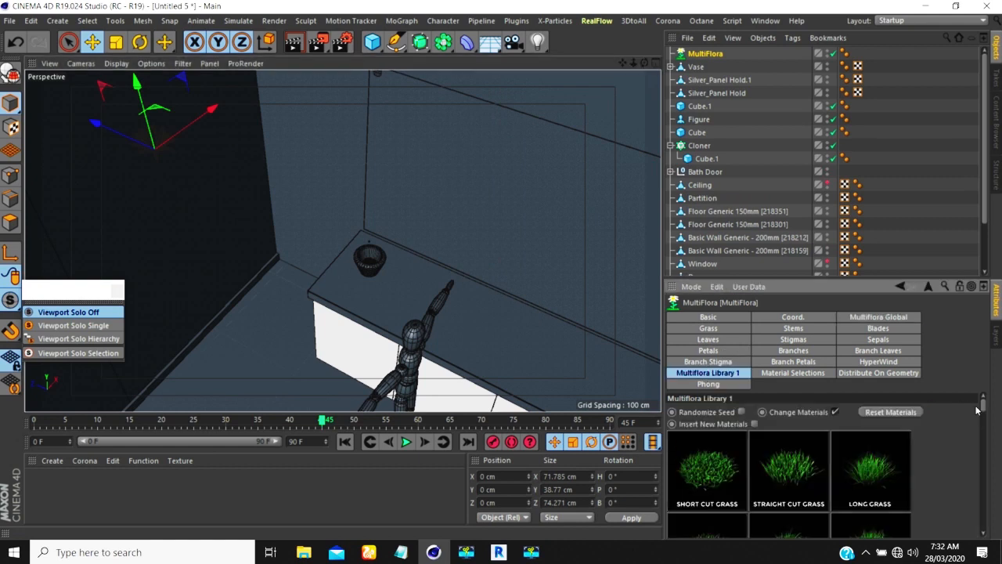
Browse the Multiflora Library 1 presets from the grasses to the roses for a flowering plant to put in the vase
drag(983, 407, 972, 531)
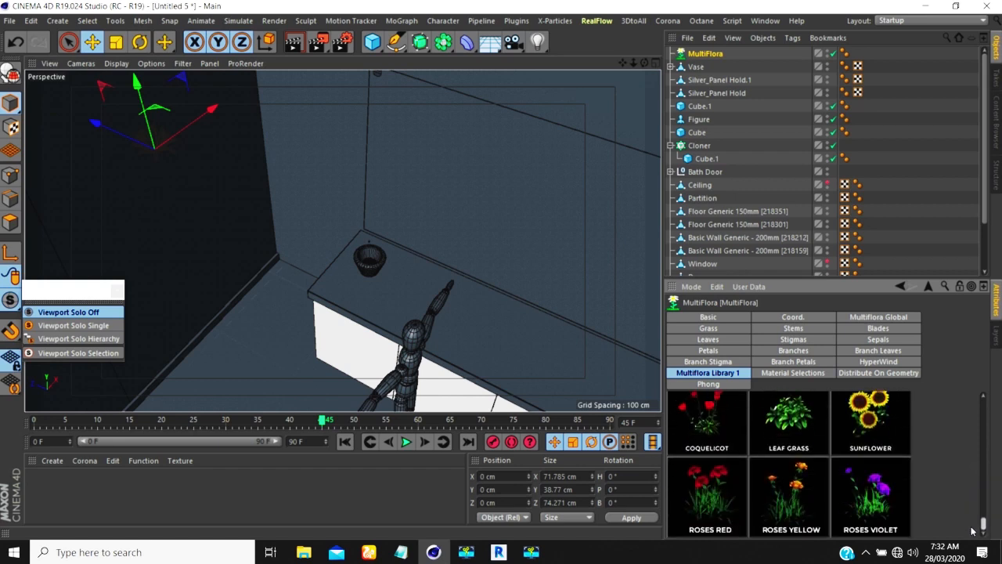
scroll(971, 530, up, 5)
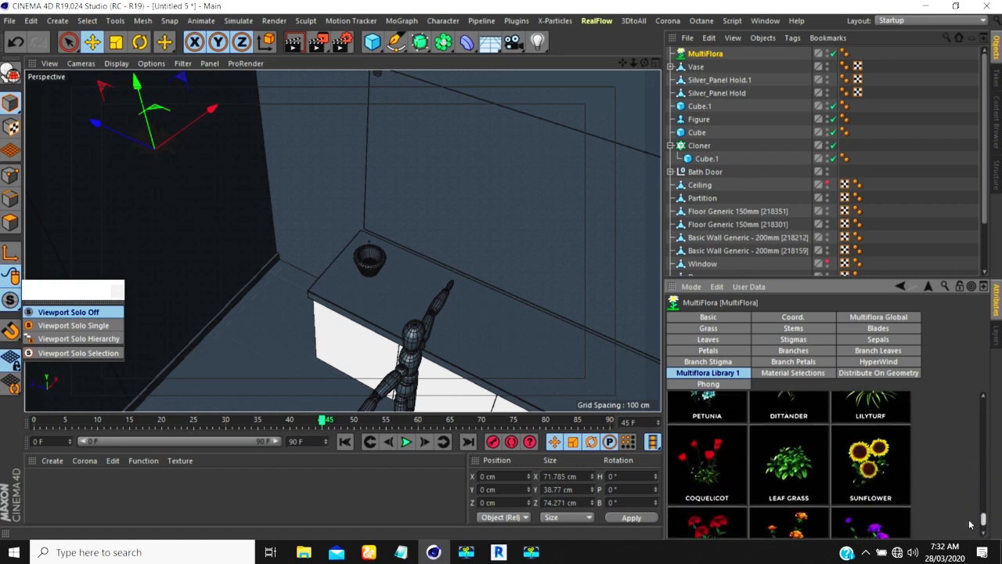
scroll(968, 510, up, 5)
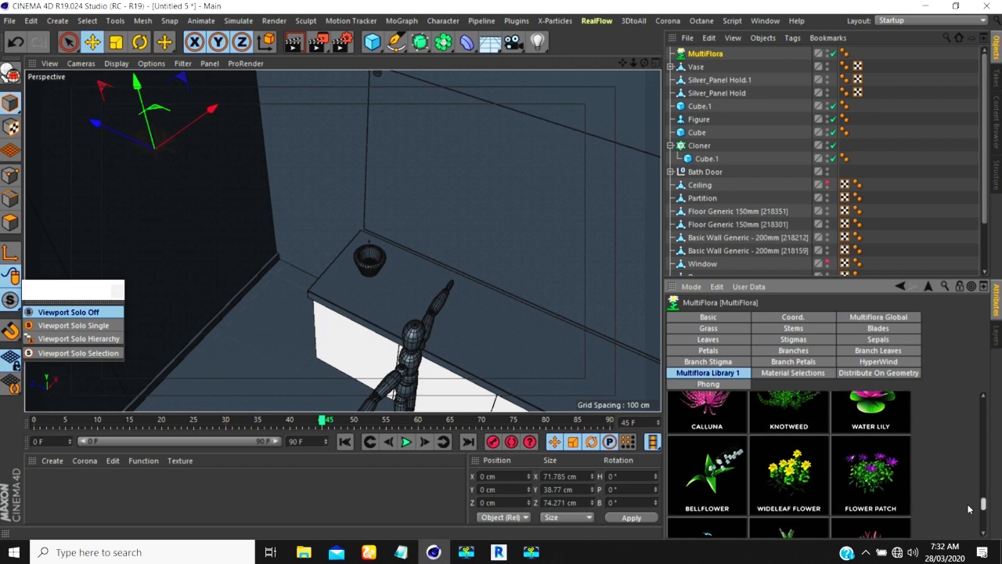
scroll(966, 486, up, 5)
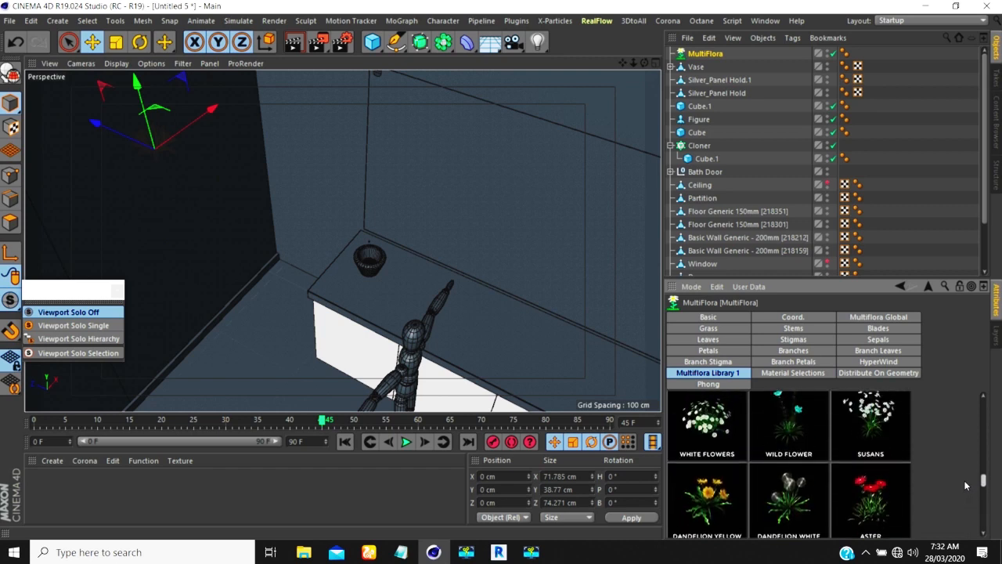
scroll(966, 475, up, 6)
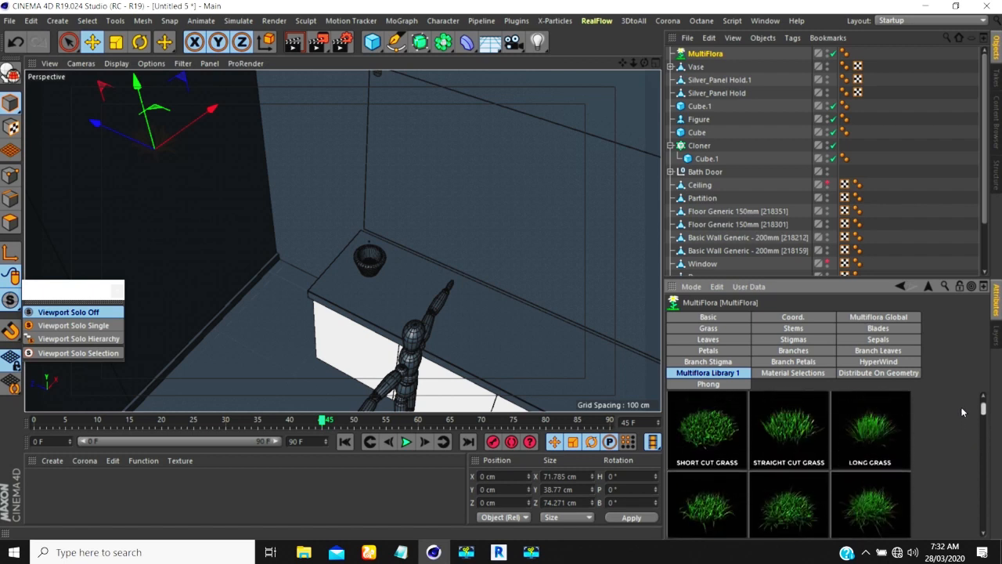
scroll(962, 408, down, 3)
scroll(960, 462, down, 1)
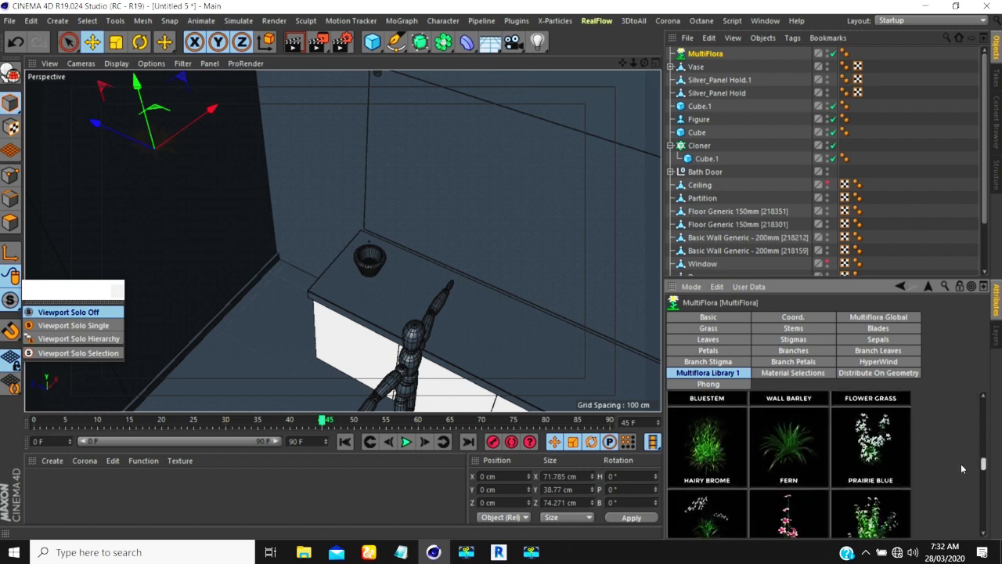
scroll(960, 467, down, 2)
scroll(960, 469, down, 2)
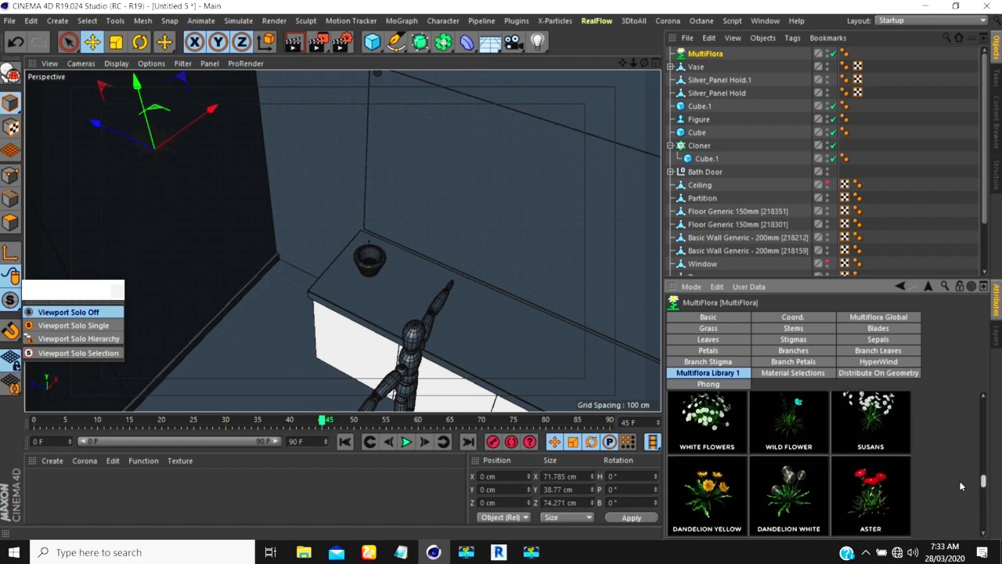
scroll(960, 490, down, 2)
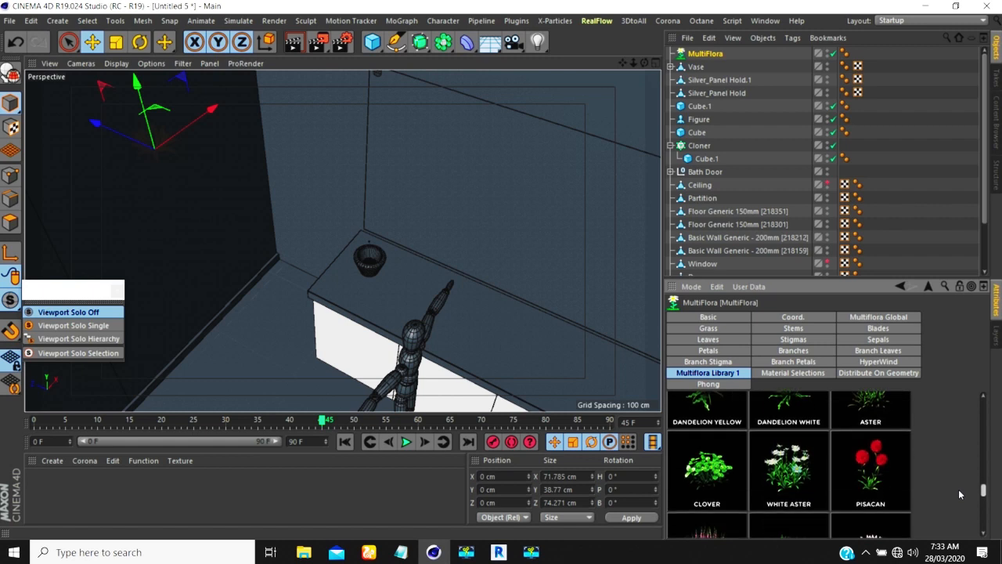
scroll(958, 493, down, 3)
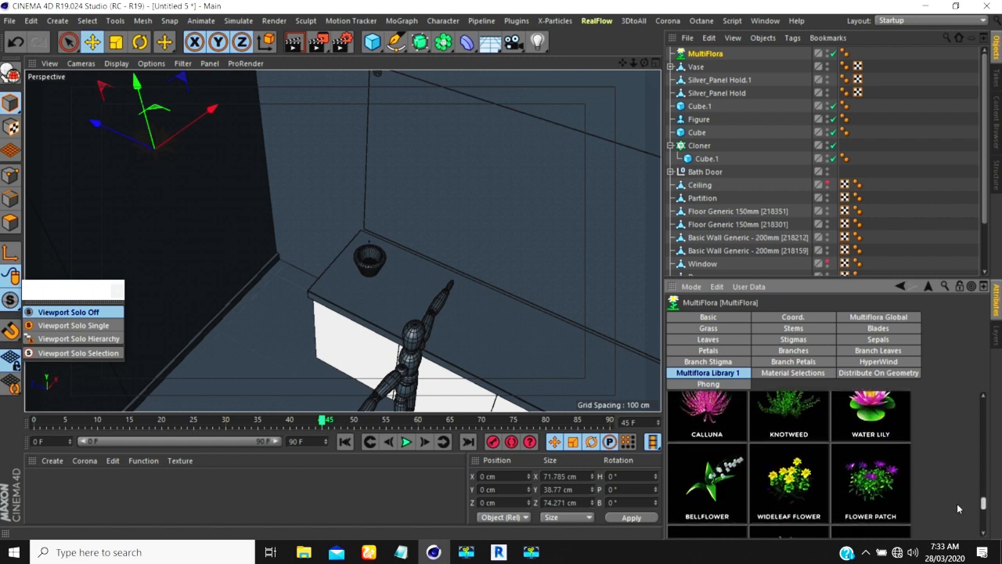
scroll(956, 505, down, 5)
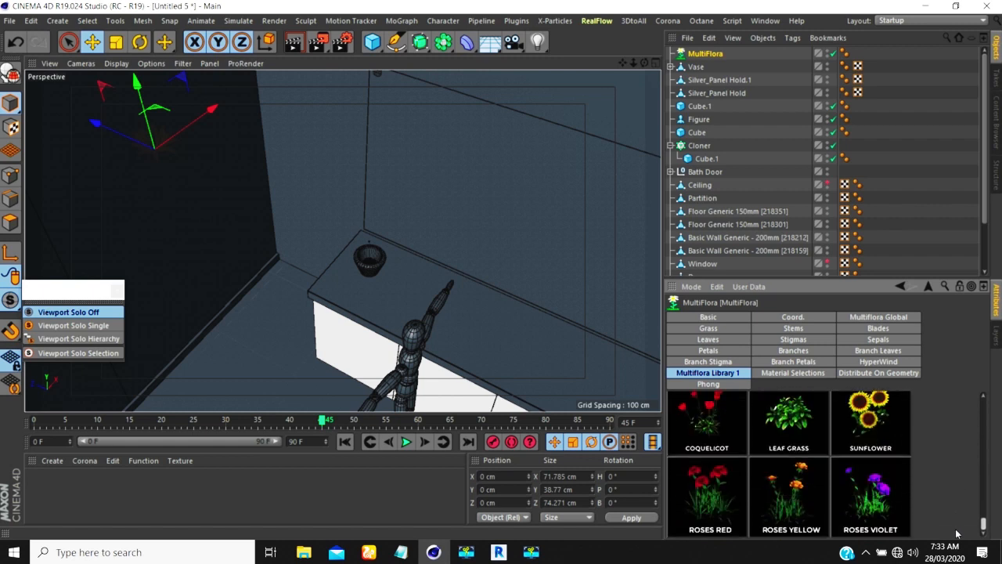
scroll(955, 514, up, 8)
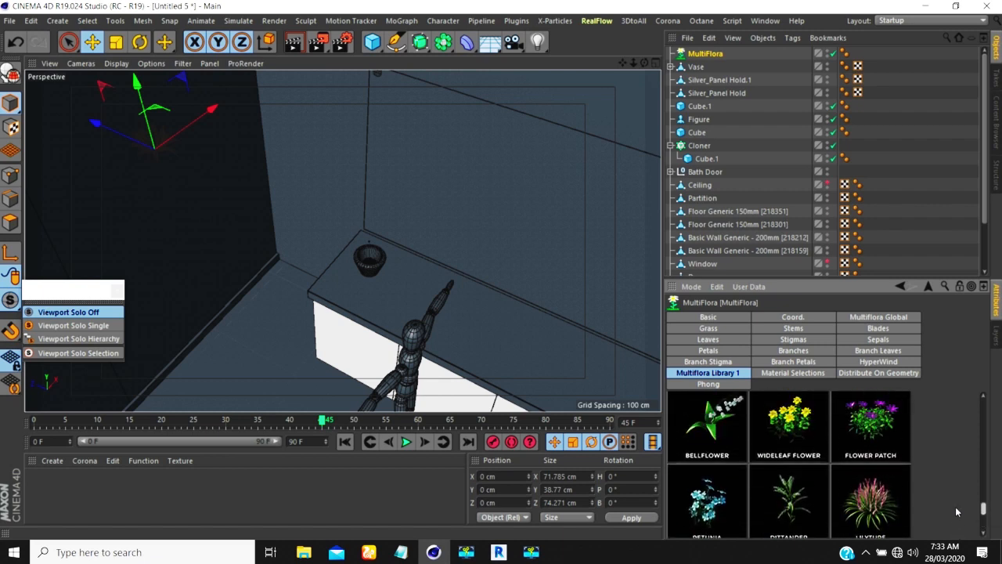
scroll(955, 487, up, 4)
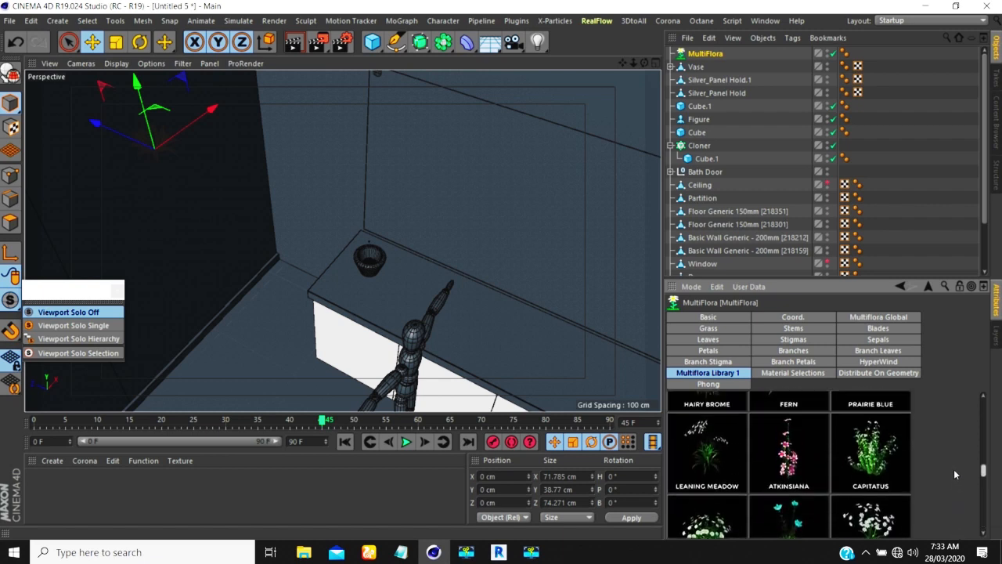
scroll(952, 465, down, 4)
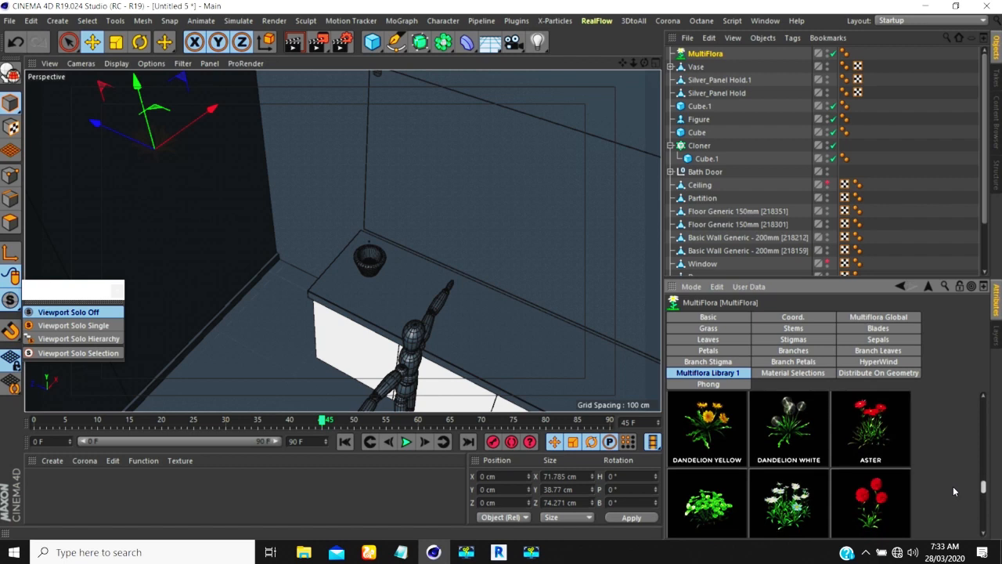
scroll(953, 488, down, 5)
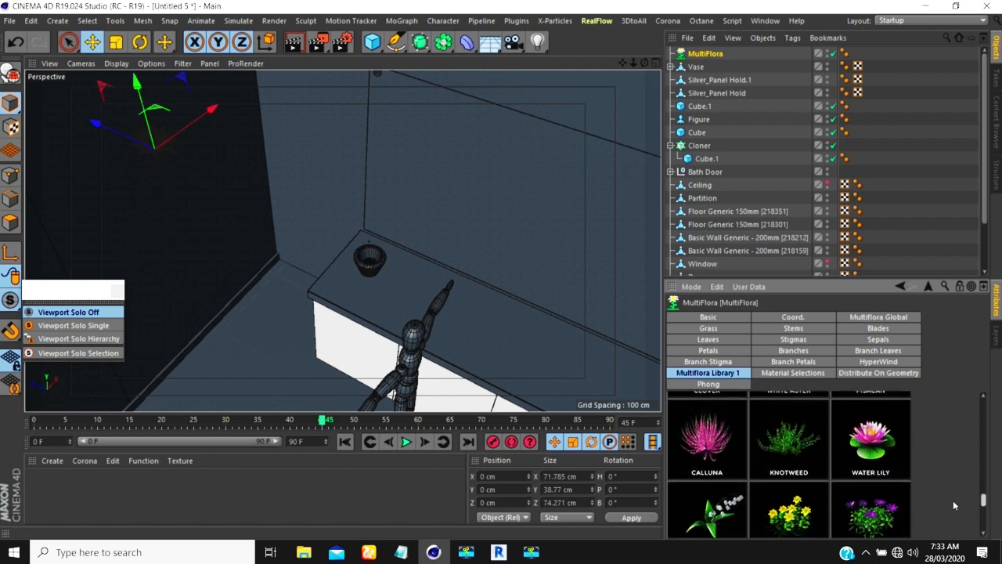
scroll(952, 510, down, 3)
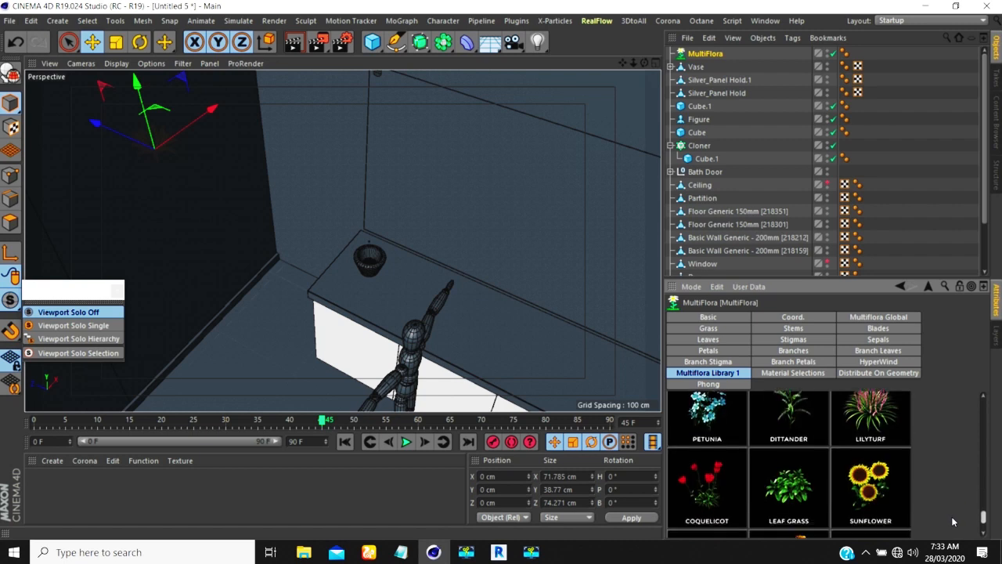
scroll(953, 523, down, 2)
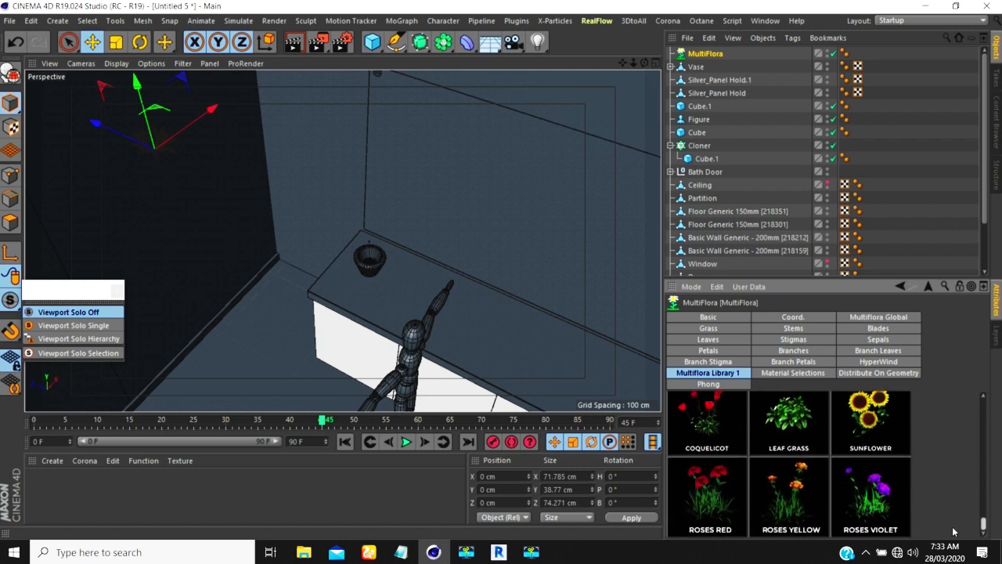
scroll(953, 501, up, 9)
scroll(952, 485, up, 5)
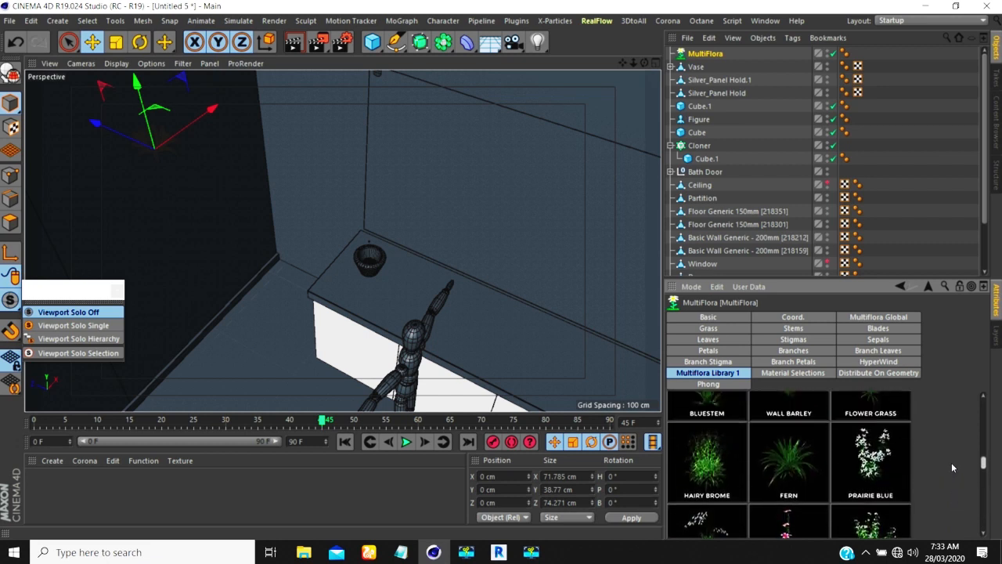
scroll(951, 462, up, 4)
scroll(950, 466, down, 7)
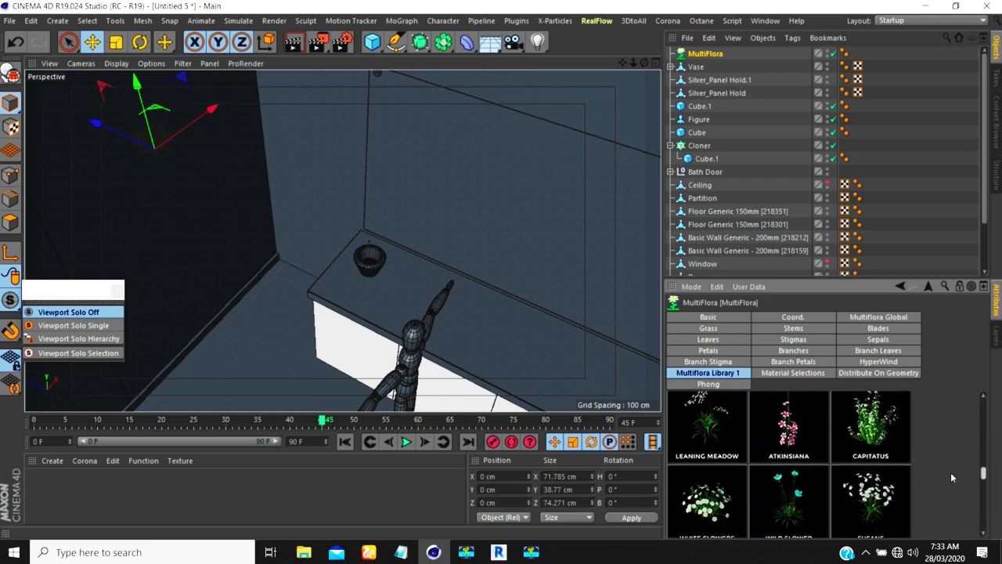
scroll(950, 473, down, 4)
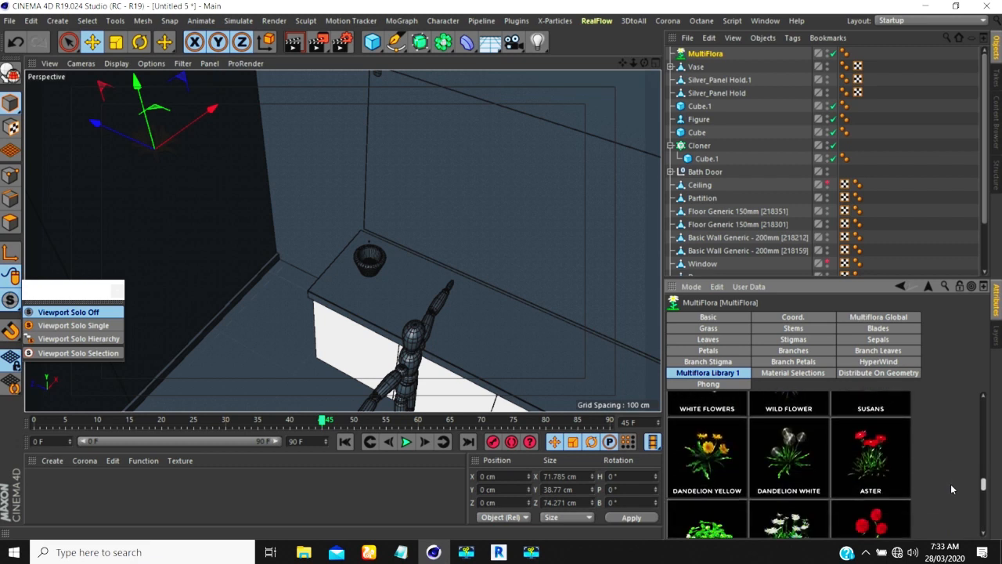
scroll(951, 486, down, 6)
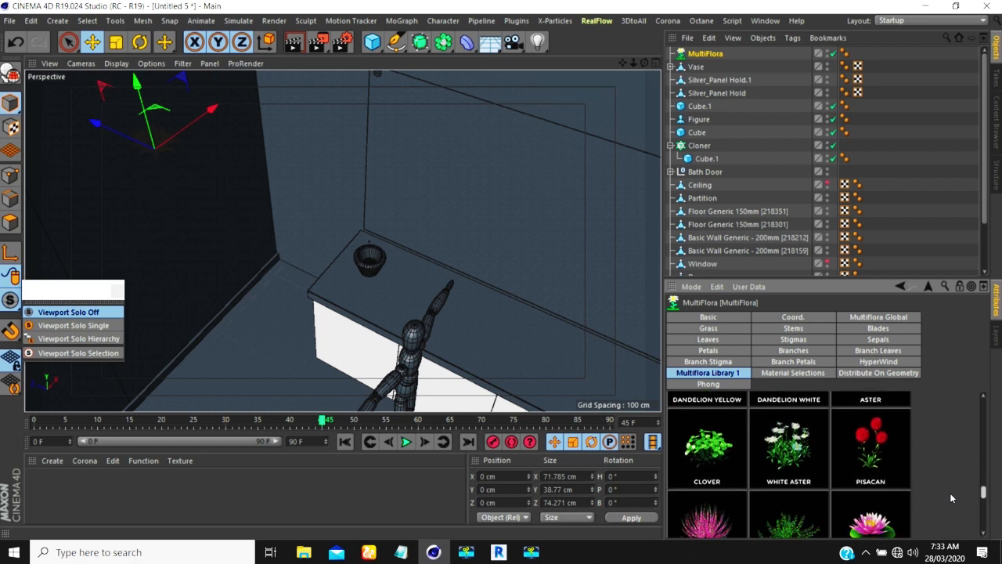
scroll(951, 510, down, 1)
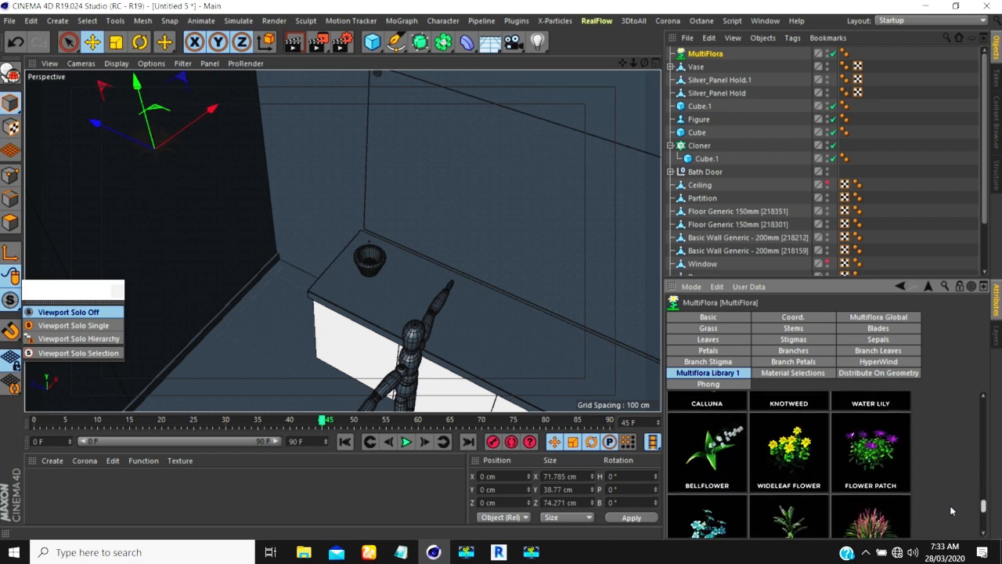
scroll(949, 505, up, 5)
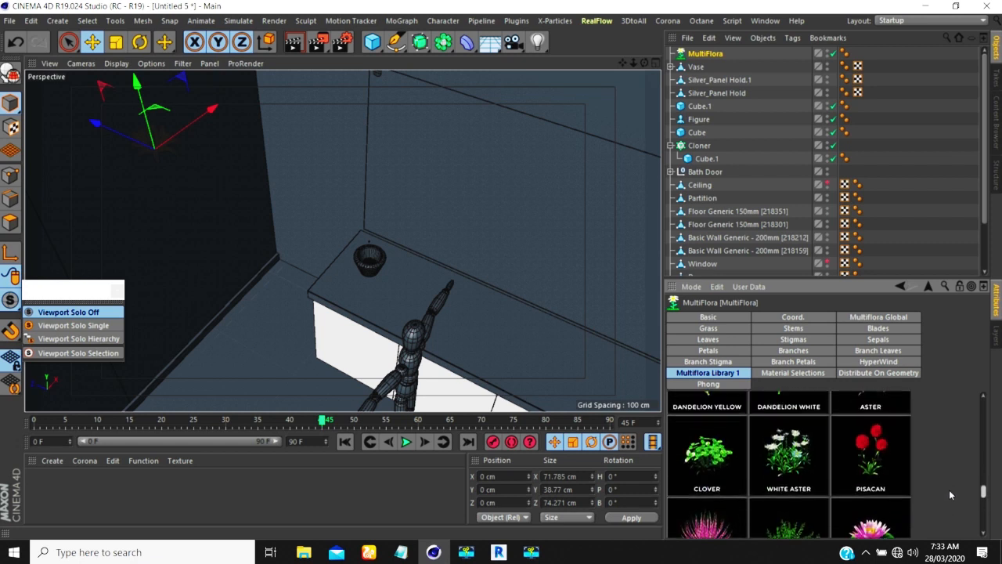
scroll(949, 487, up, 2)
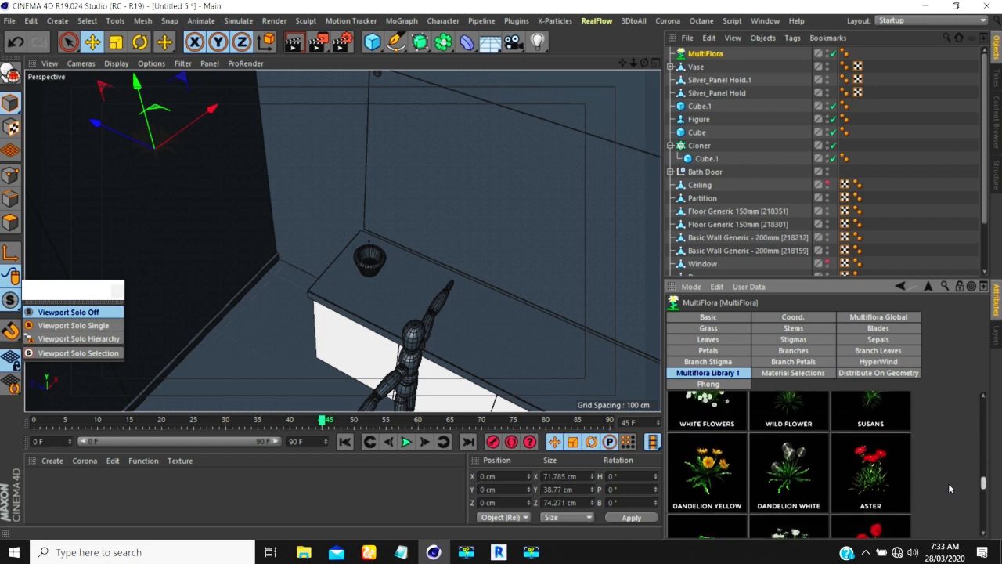
scroll(948, 483, down, 2)
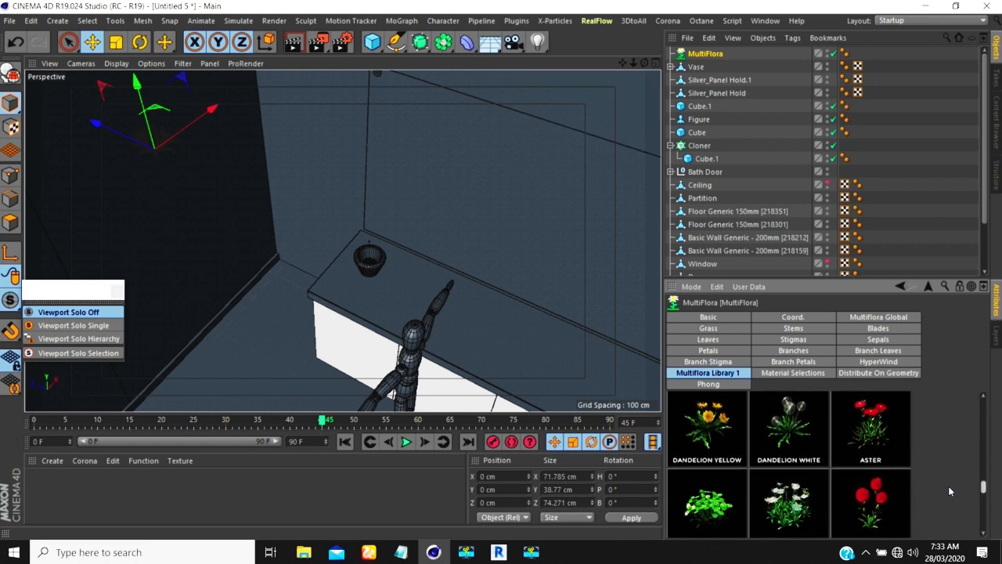
Apply the Dandelion Yellow preset and move the plant beside the bathroom counter, to about X -220, Y 128, Z -389 cm
click(702, 423)
alt+drag(358, 237, 160, 171)
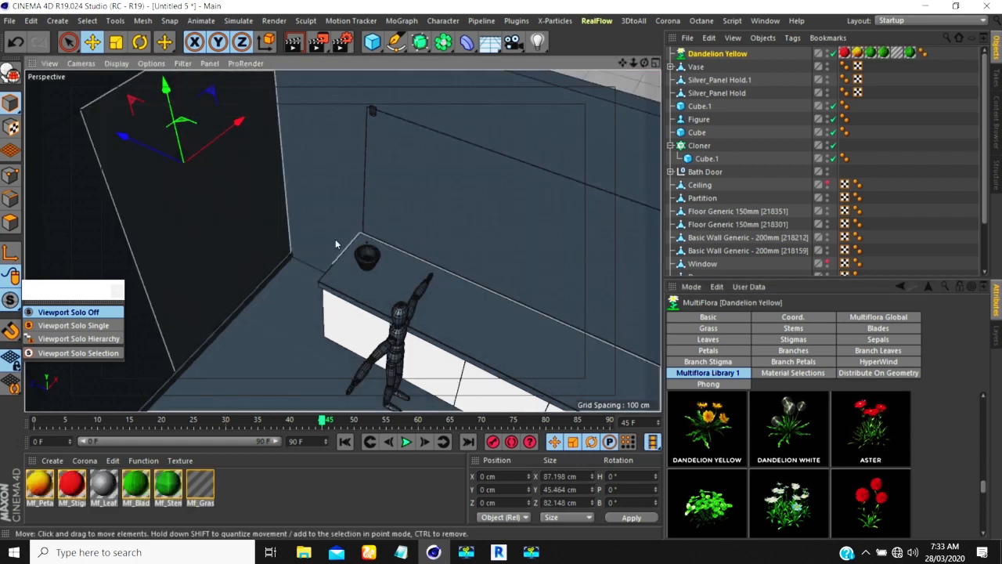
drag(122, 139, 304, 280)
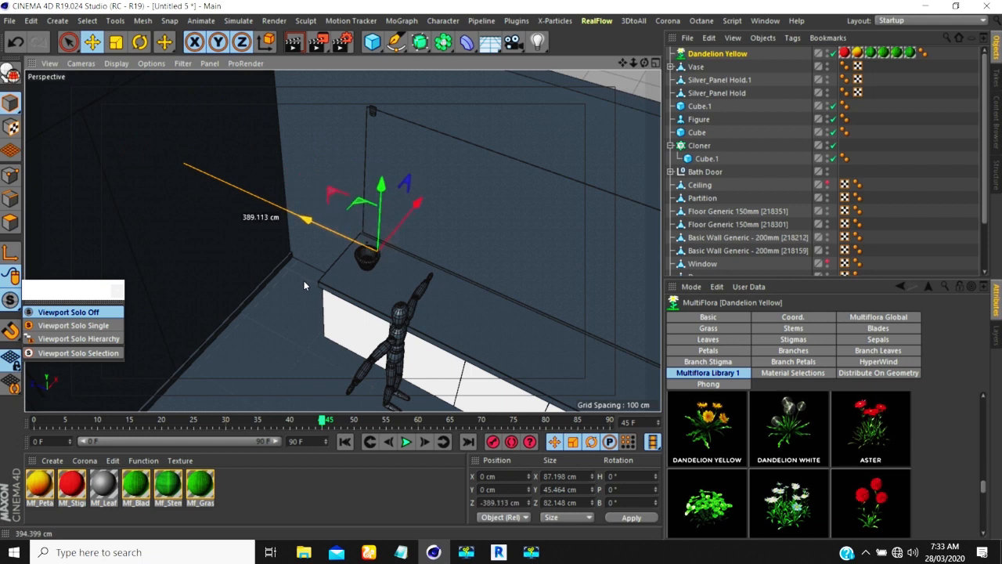
drag(381, 239, 284, 248)
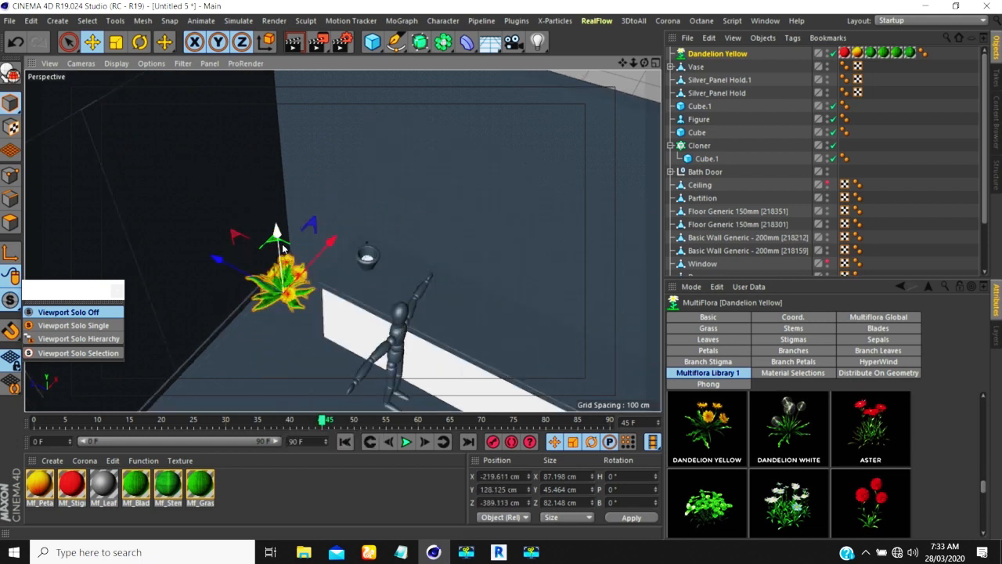
scroll(284, 248, up, 8)
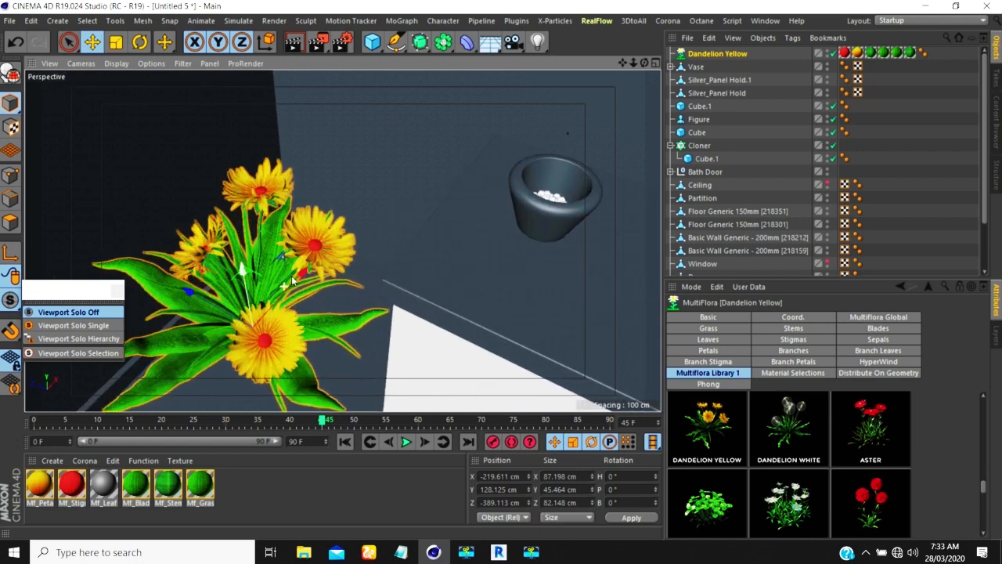
alt+drag(300, 266, 213, 219)
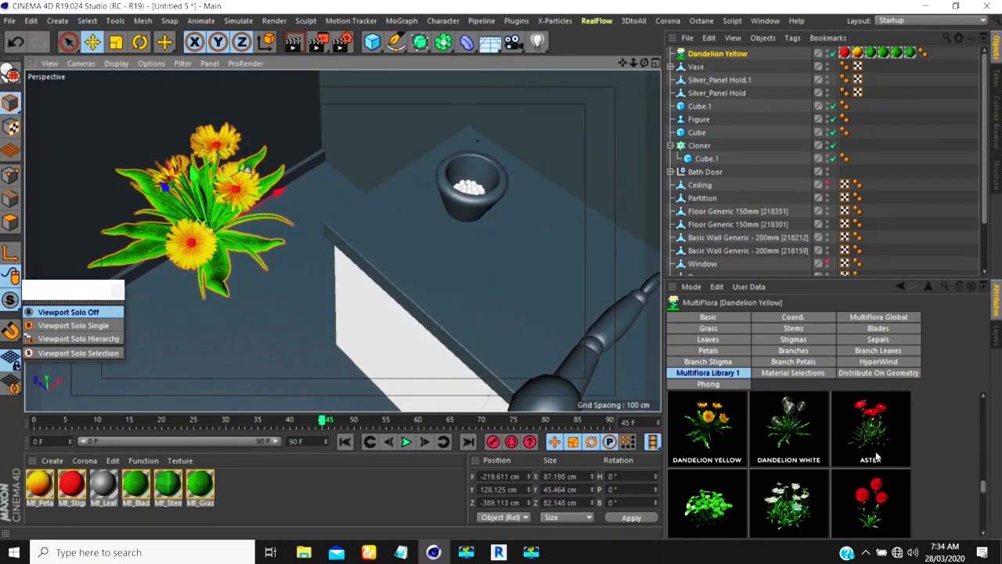
Try the Aster preset on the plant and replace it with the Pisacan preset
click(869, 426)
scroll(258, 259, down, 4)
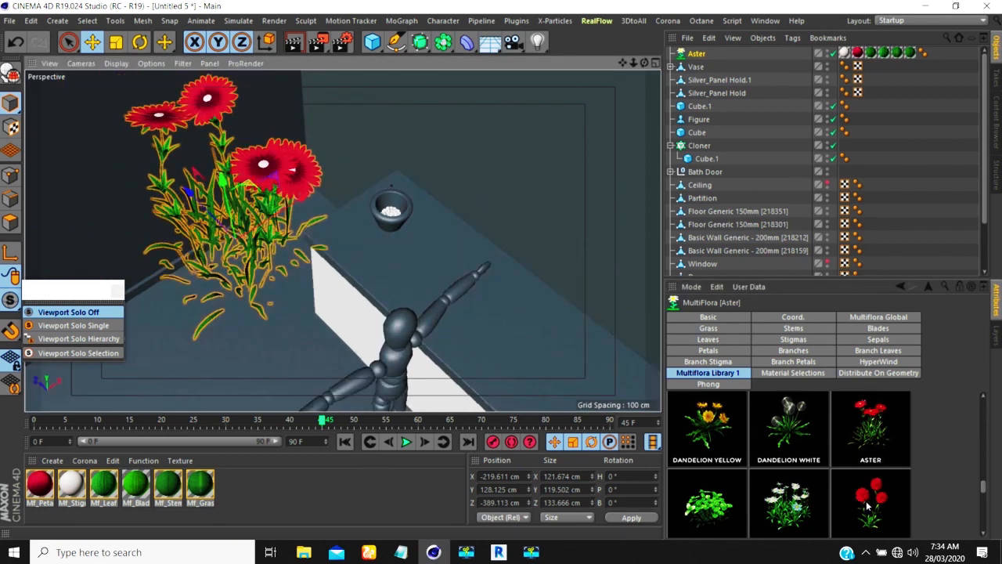
click(867, 506)
Move the Pisacan plant over the vase on the counter, to about X -124, Y 125.7, Z -441 cm
mouse_move(255, 201)
alt+mouse_down()
mouse_move(296, 177)
mouse_move(309, 239)
mouse_move(270, 276)
mouse_move(202, 312)
mouse_move(354, 283)
mouse_move(372, 260)
mouse_move(363, 255)
alt+mouse_up()
alt+drag(353, 305, 367, 204)
drag(366, 286, 366, 290)
alt+drag(366, 356, 422, 303)
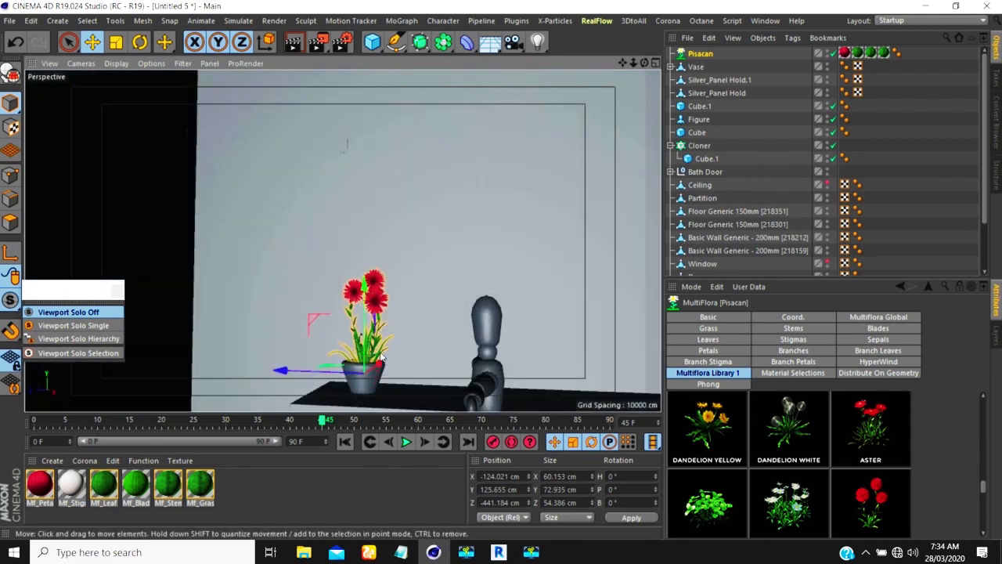
Fine-tune the Pisacan's position inside the vase opening to about X -121.7, Y 126.1, Z -439.4 cm
scroll(370, 252, up, 6)
alt+drag(365, 335, 477, 391)
drag(217, 320, 206, 324)
mouse_move(293, 297)
alt+mouse_down()
mouse_move(292, 249)
mouse_move(274, 224)
mouse_move(289, 249)
mouse_move(293, 296)
alt+mouse_up()
scroll(268, 269, up, 5)
scroll(218, 267, down, 10)
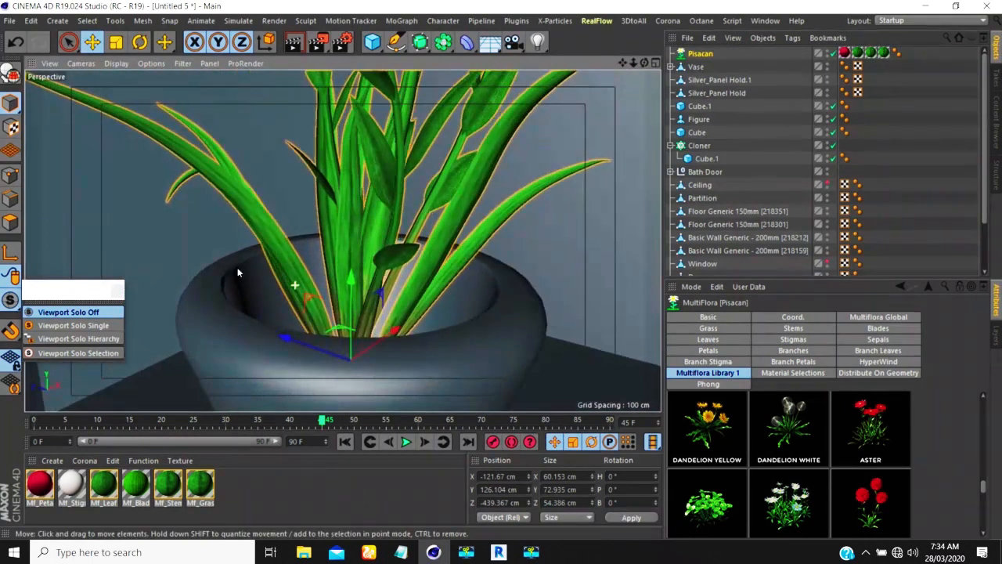
Nest the Pisacan plant under the Vase object, collapse the Vase hierarchy and select the vase
alt+drag(256, 282, 257, 283)
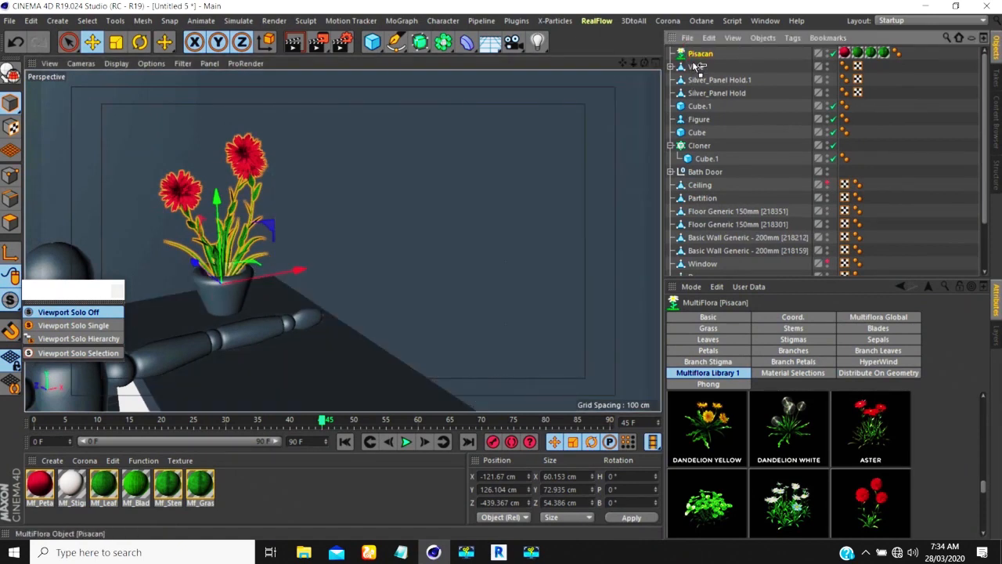
drag(696, 68, 695, 69)
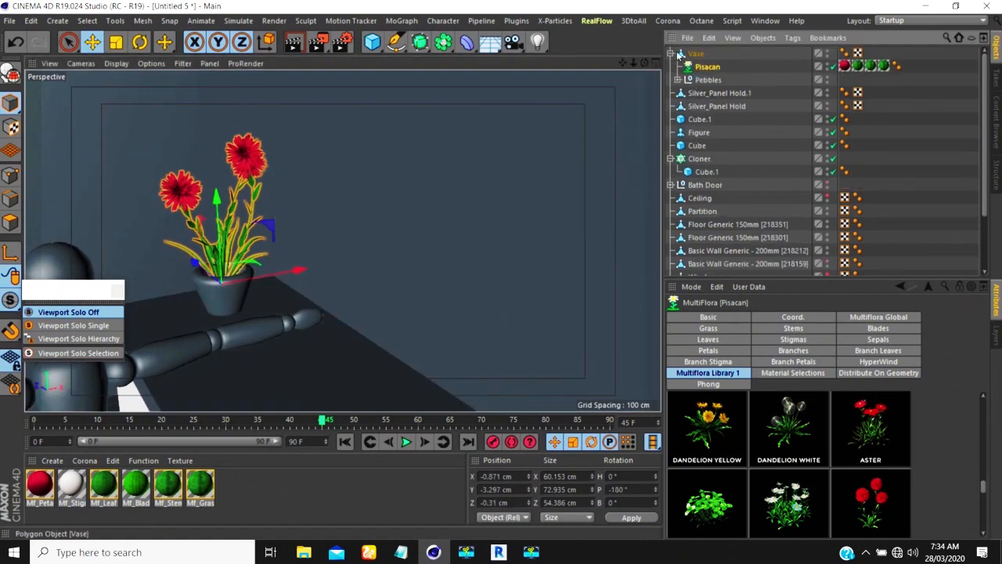
click(671, 53)
click(695, 53)
alt+drag(392, 235, 338, 275)
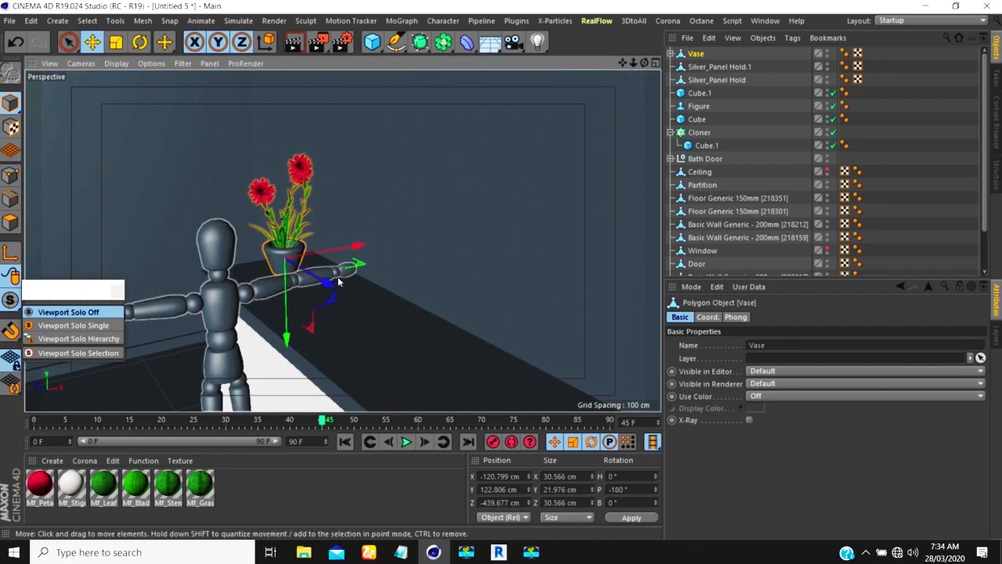
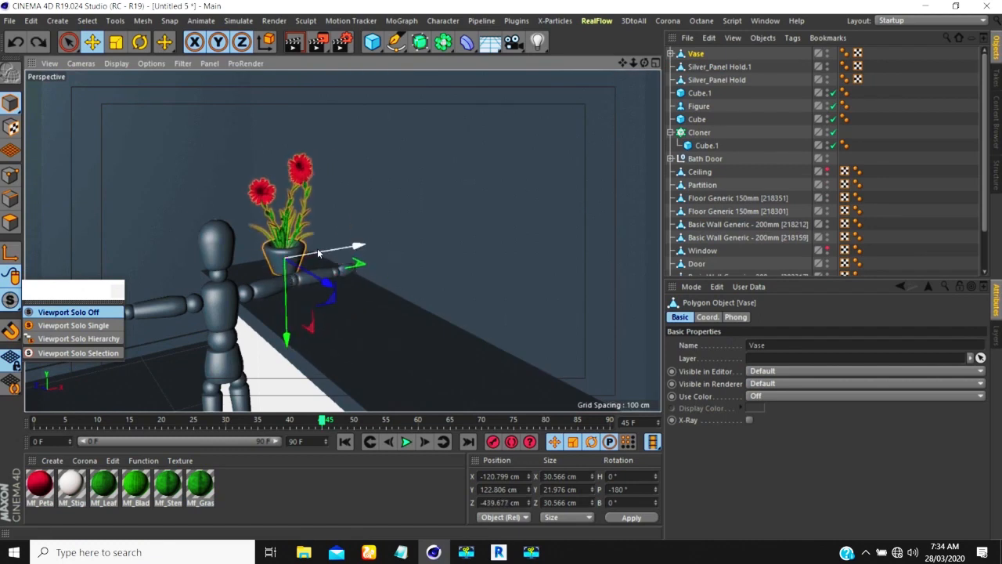
Select the end wall behind the partition, Basic Wall Generic - 200mm [202260], for component editing
scroll(319, 253, down, 3)
alt+drag(294, 241, 342, 303)
scroll(341, 298, down, 4)
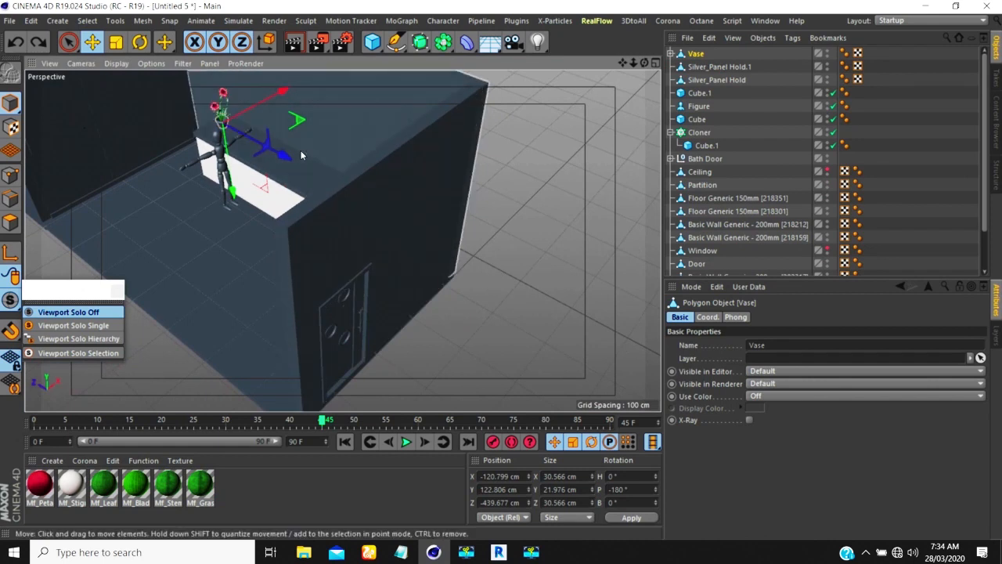
mouse_move(300, 154)
alt+mouse_down()
mouse_move(282, 174)
mouse_move(290, 165)
alt+mouse_up()
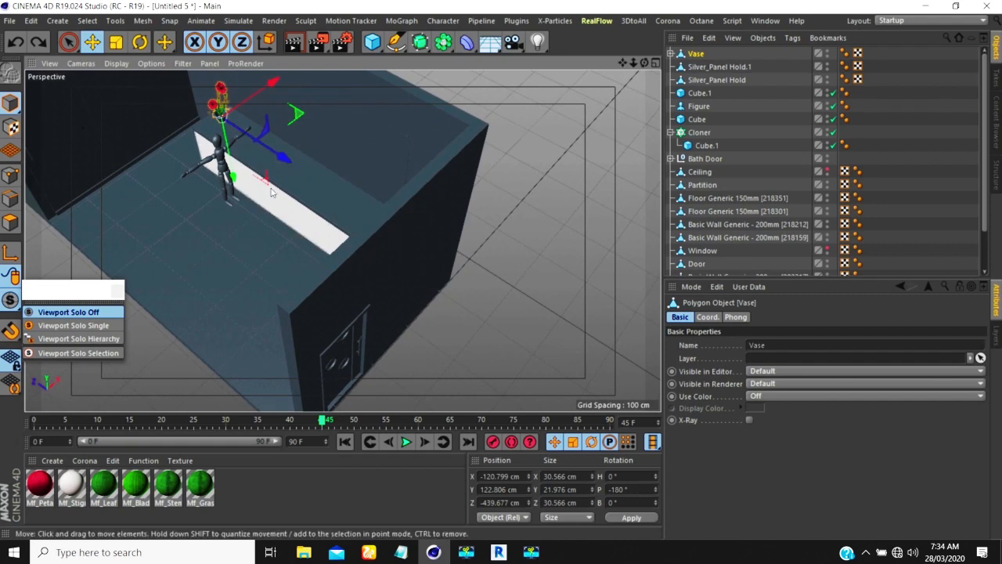
alt+drag(279, 237, 269, 213)
scroll(250, 210, up, 5)
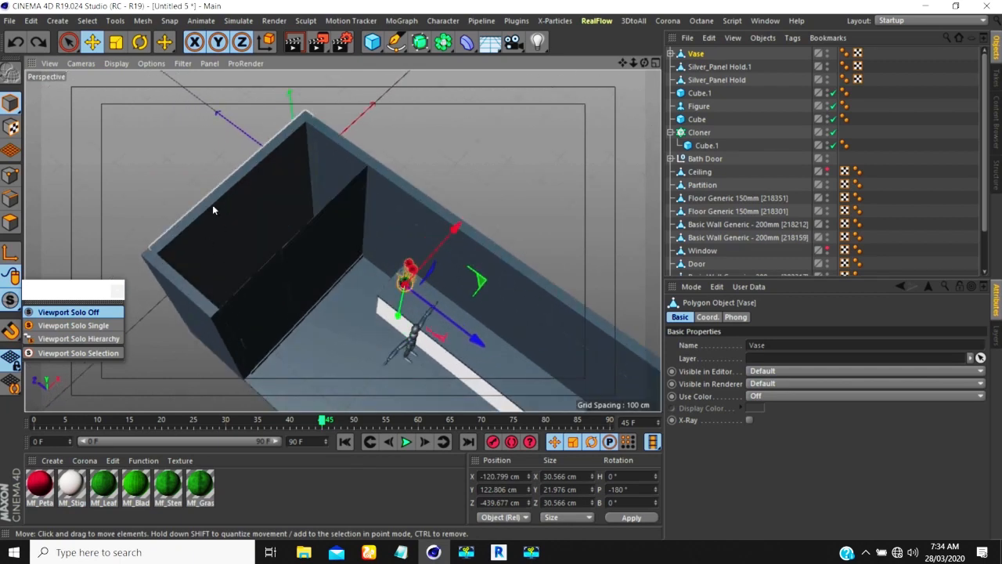
click(231, 259)
alt+drag(208, 264, 248, 253)
click(10, 175)
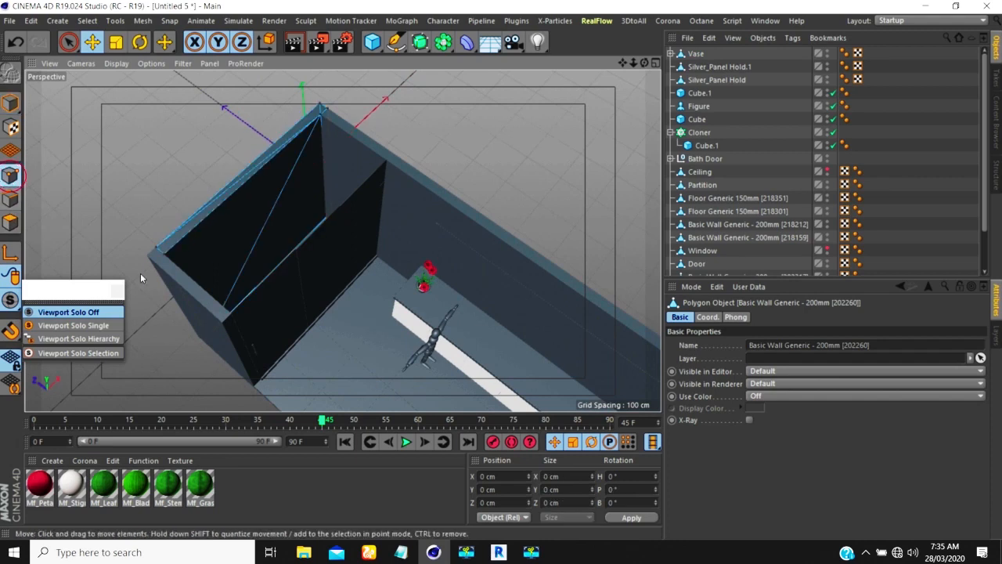
Melt the diagonal edge on the inner face of the end wall
scroll(166, 279, up, 2)
scroll(231, 237, down, 3)
scroll(275, 232, up, 2)
scroll(262, 216, down, 2)
click(280, 226)
key(u)
key(z)
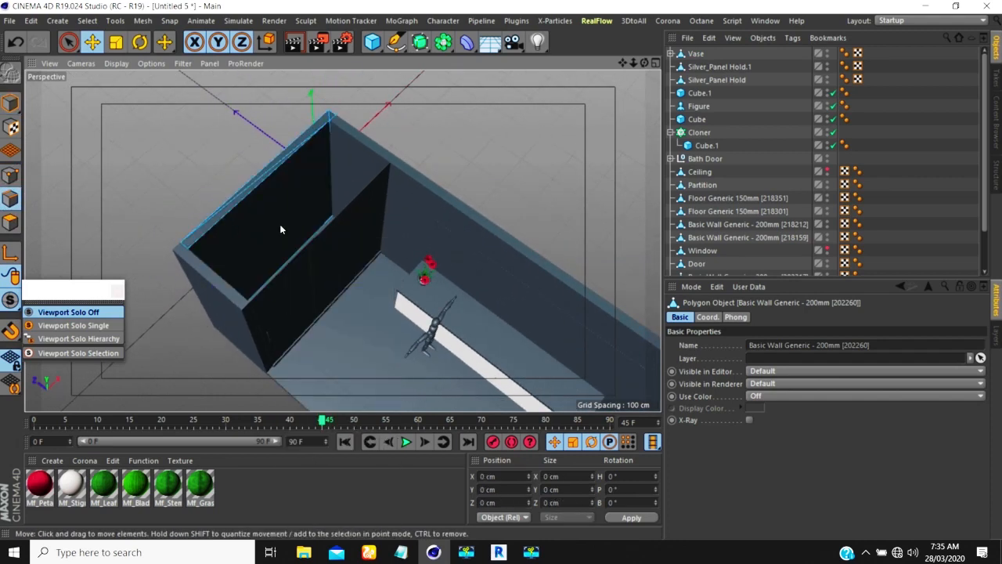
Turn off Soft Selection for the Move tool and melt the extra edge along the top of the end wall
click(249, 198)
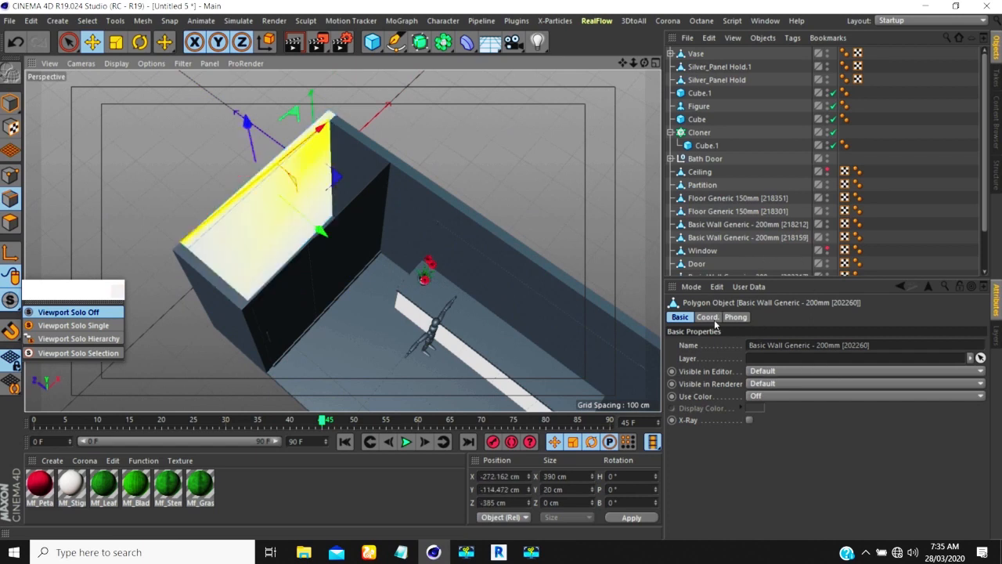
key(e)
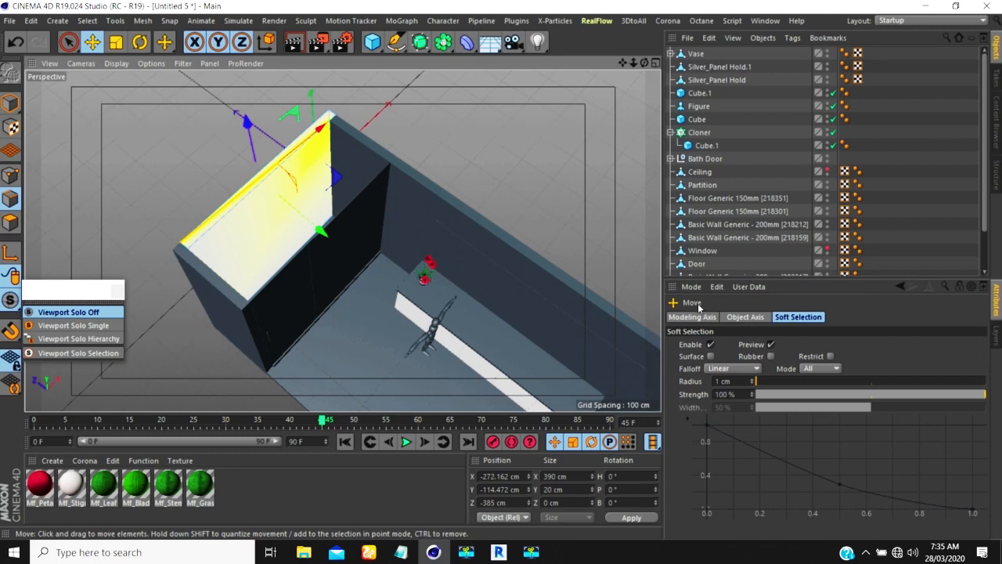
click(710, 345)
scroll(255, 200, up, 3)
key(u)
key(z)
scroll(365, 77, up, 3)
scroll(366, 81, up, 1)
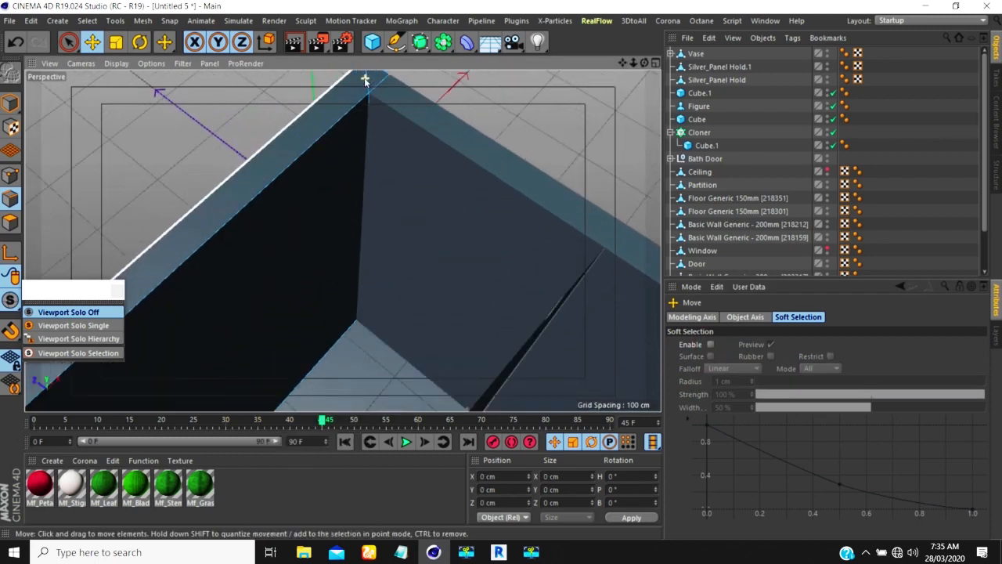
key(u)
key(z)
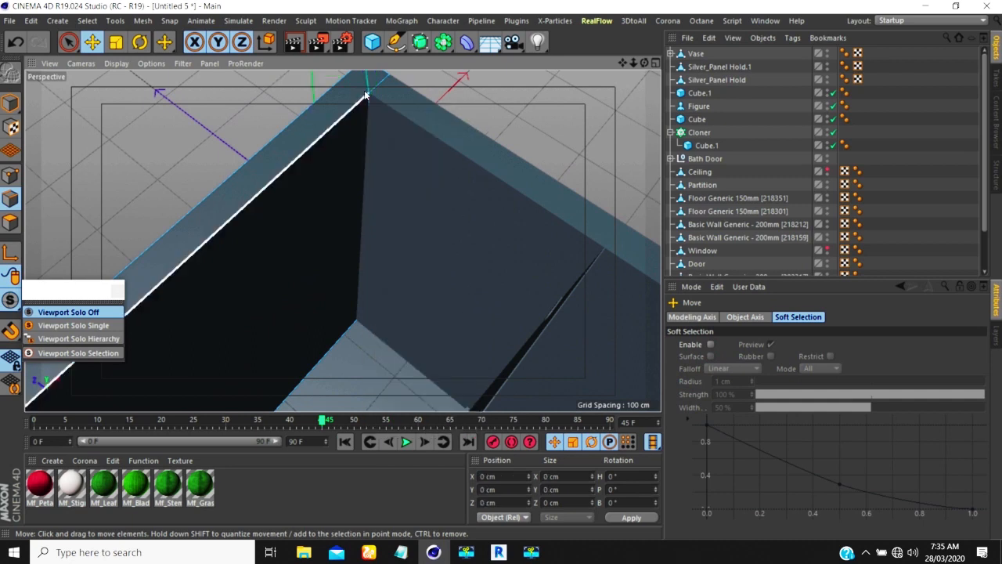
Dissolve the diagonal edge on the outer face of the end wall
scroll(421, 77, down, 2)
mouse_move(272, 172)
alt+mouse_down()
mouse_move(304, 174)
mouse_move(464, 92)
alt+mouse_up()
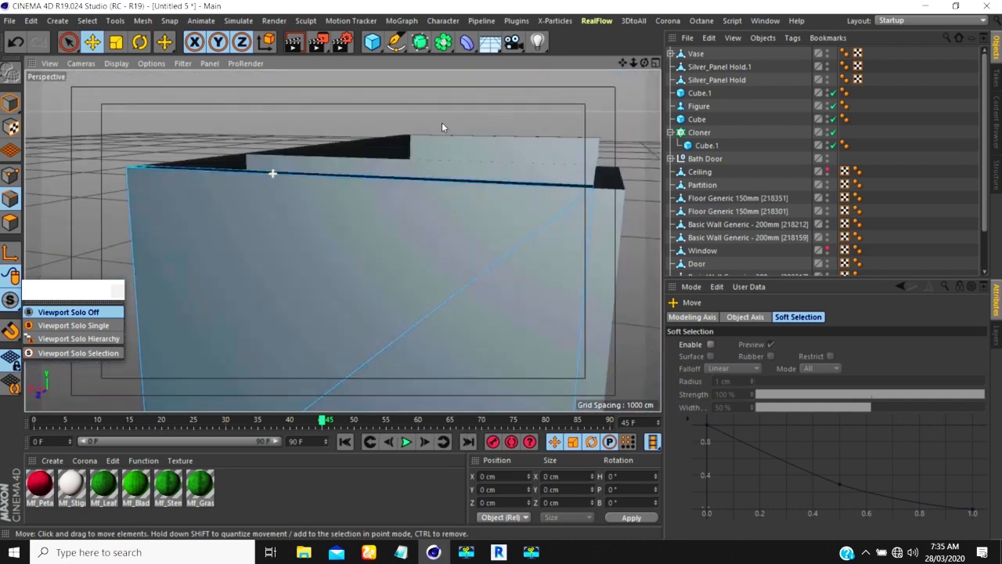
click(454, 284)
key(m)
key(n)
scroll(427, 214, down, 3)
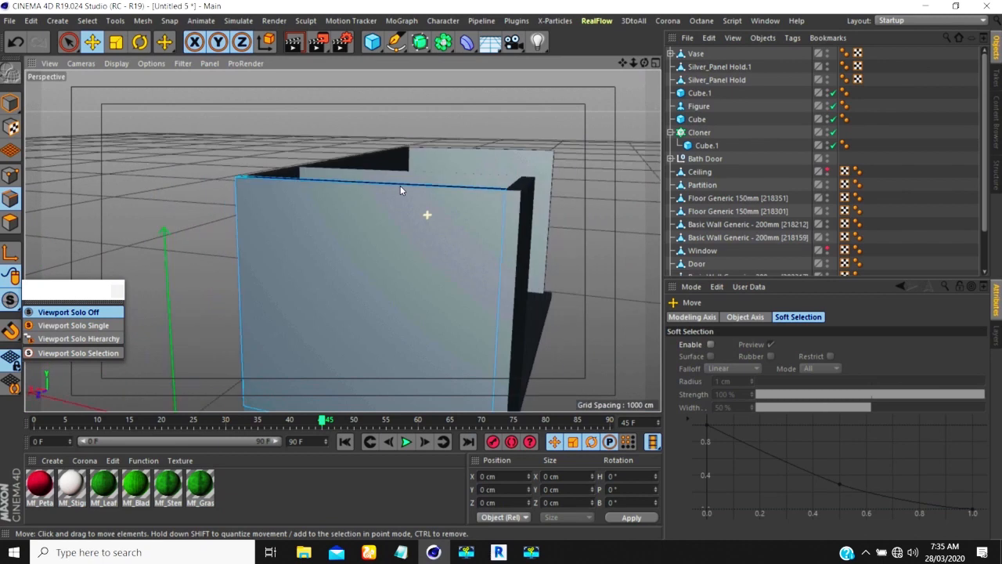
Isolate the end wall in the viewport and dissolve the remaining diagonal edges on its narrow faces
alt+drag(400, 186, 271, 260)
scroll(471, 225, up, 3)
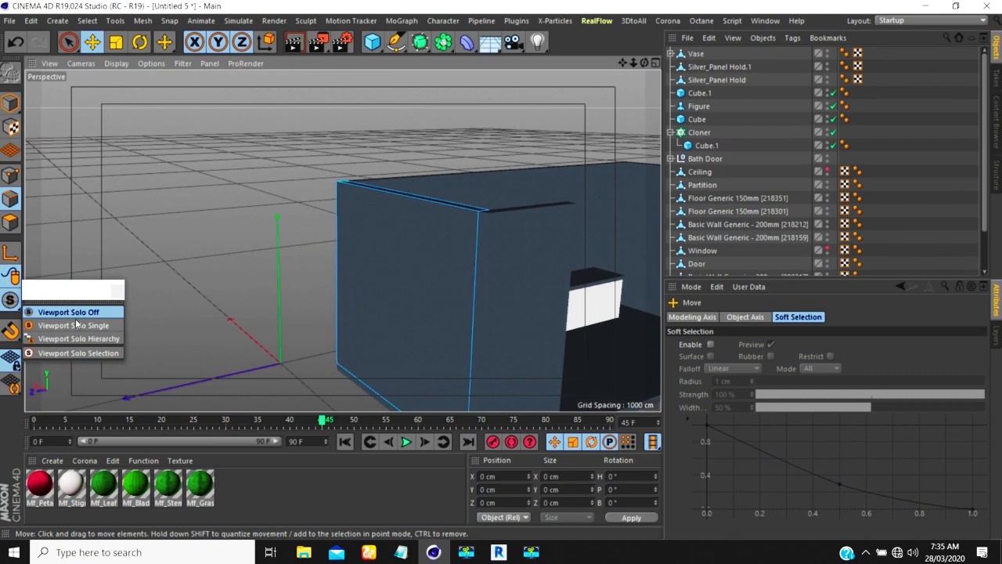
click(45, 326)
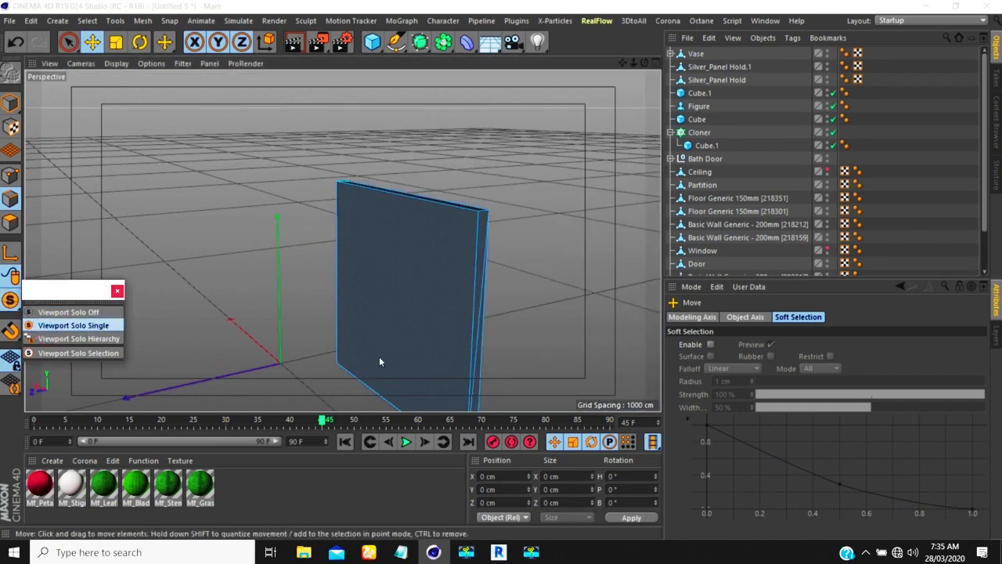
click(480, 319)
alt+drag(422, 269, 417, 153)
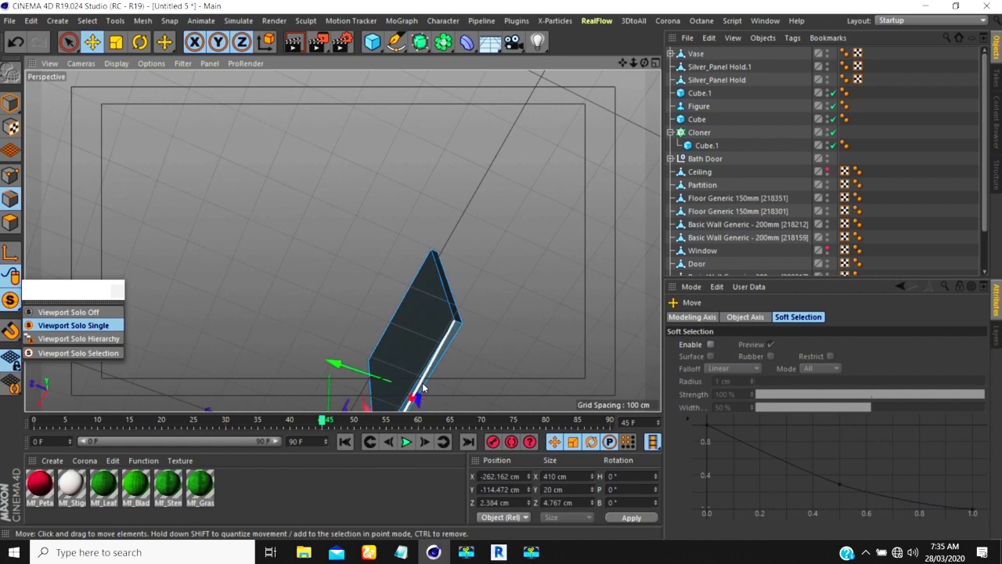
alt+drag(443, 302, 327, 363)
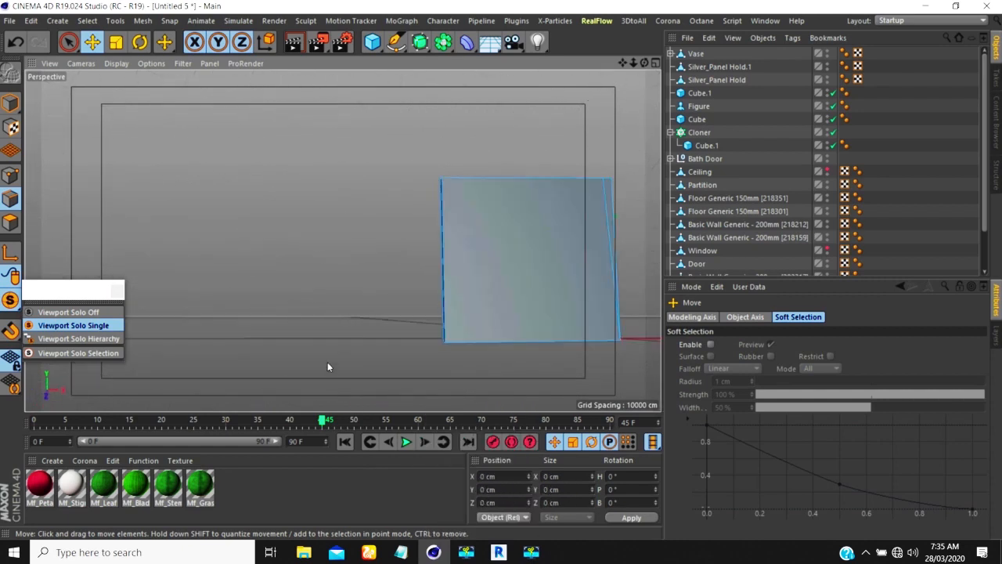
alt+middle_drag(530, 238, 285, 291)
scroll(340, 272, up, 5)
click(367, 256)
key(m)
key(Escape)
alt+drag(366, 257, 90, 311)
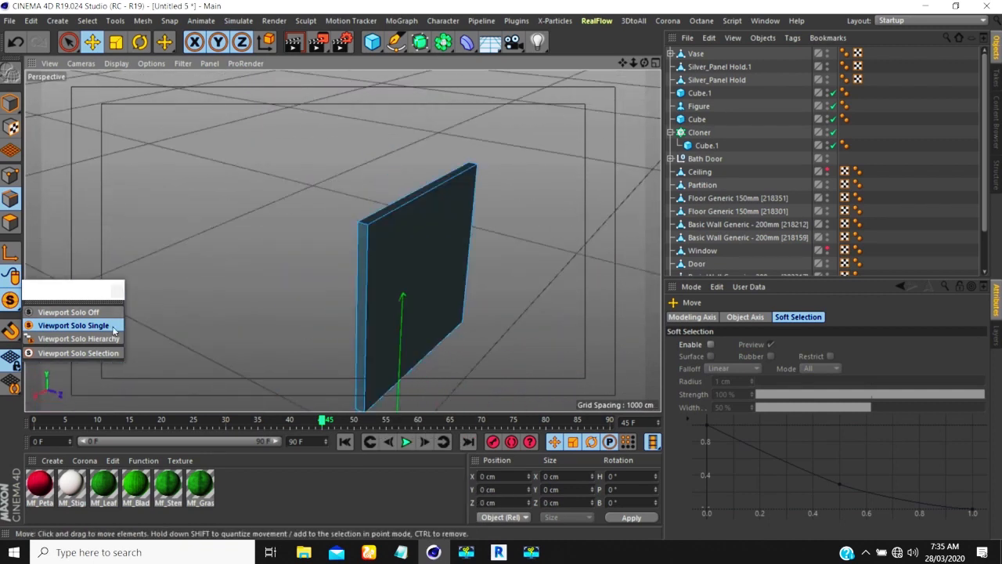
Show the whole scene again and add a horizontal loop cut around the end wall at about 57.5% offset
click(59, 312)
scroll(326, 301, down, 3)
alt+drag(321, 302, 234, 308)
scroll(227, 305, up, 5)
key(k)
key(l)
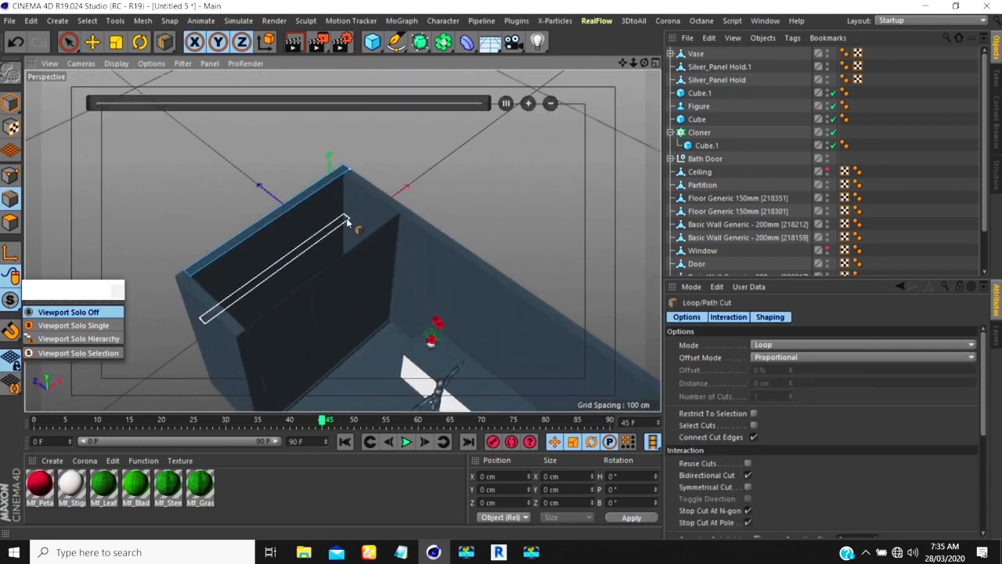
scroll(341, 224, up, 2)
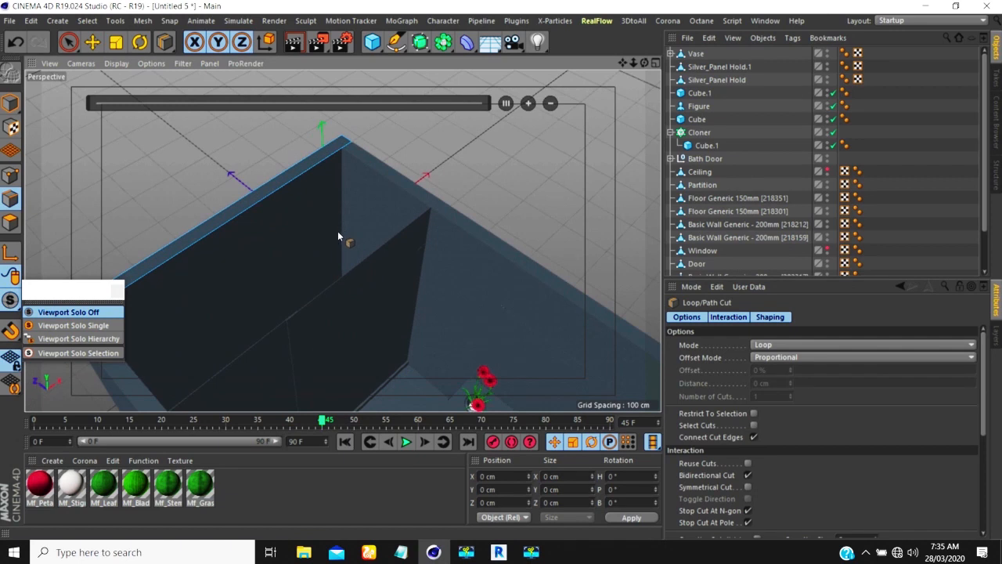
scroll(341, 232, up, 2)
scroll(337, 224, down, 4)
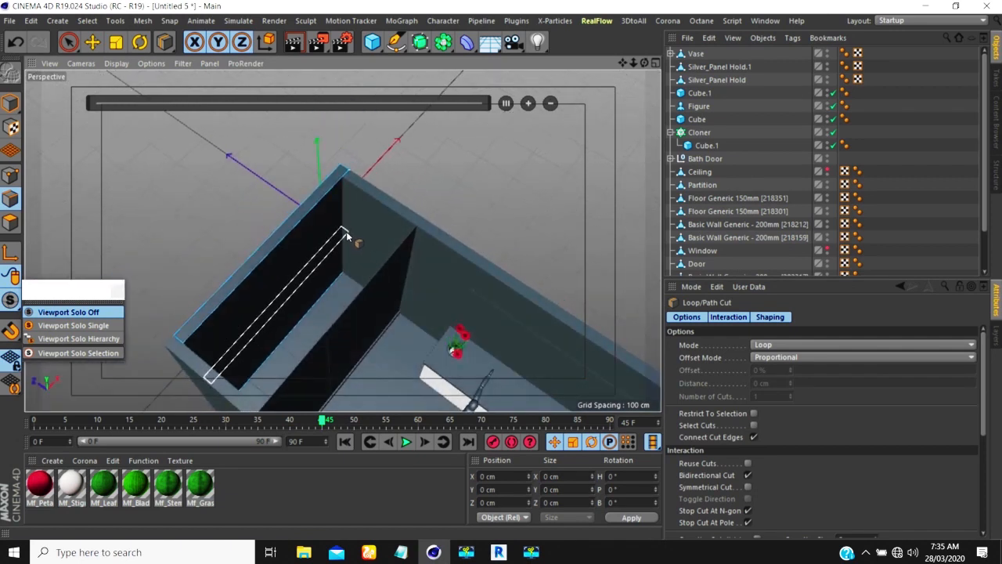
click(346, 232)
Add a second horizontal loop cut below the first one on the end wall, at about 62.5% offset
alt+drag(342, 267, 129, 260)
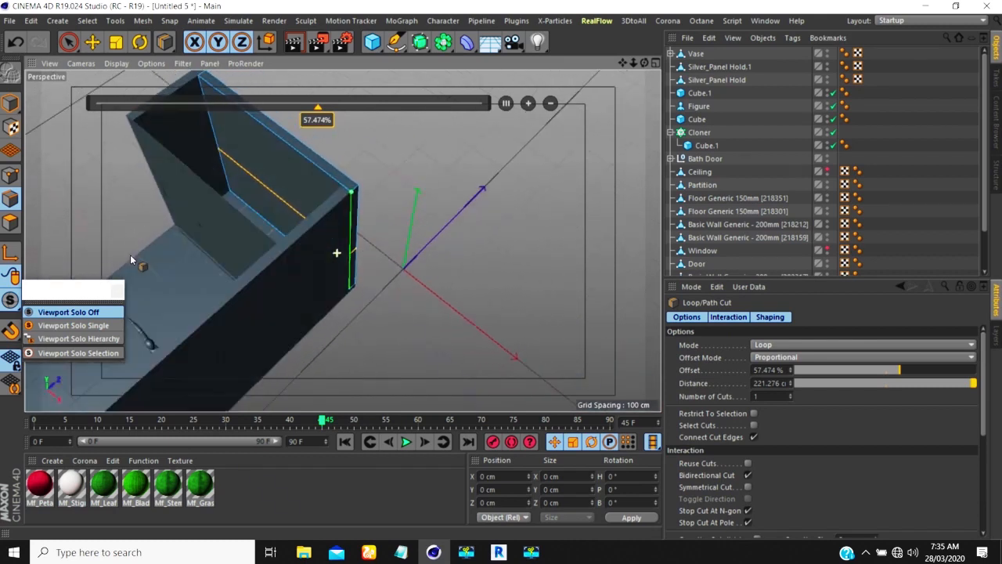
scroll(225, 191, up, 5)
drag(213, 145, 224, 167)
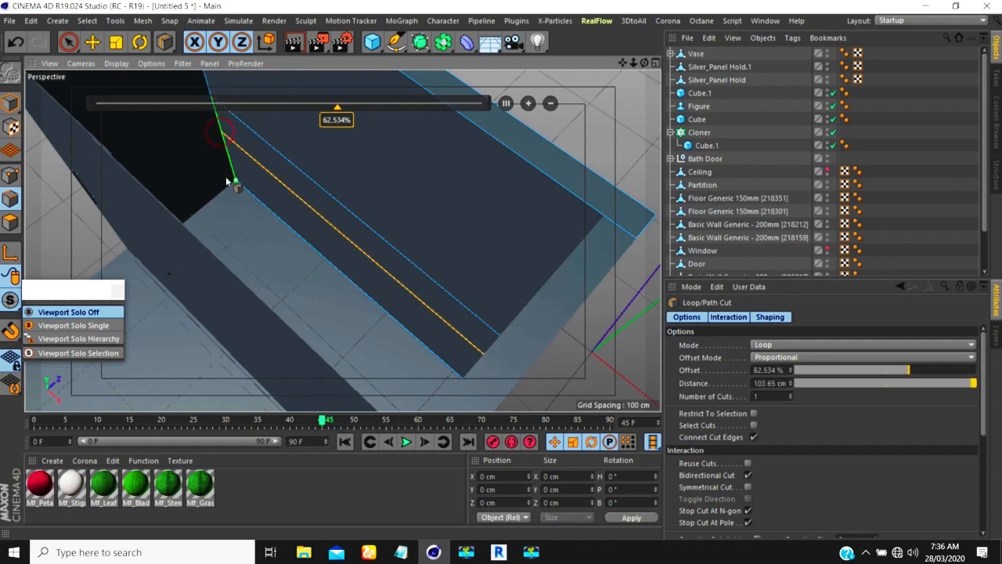
Isolate the end wall in the viewport and view its large face from the front
scroll(94, 222, down, 5)
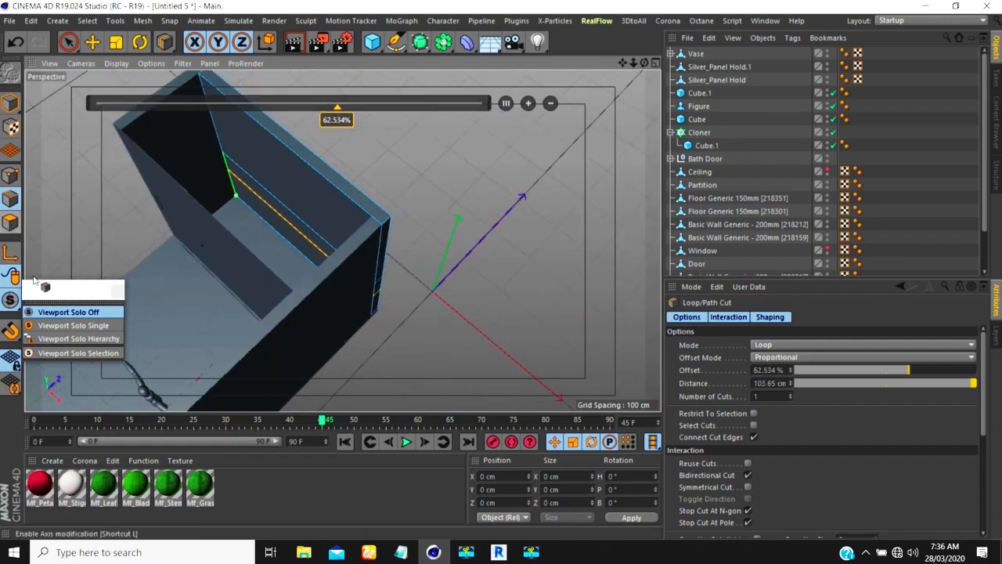
click(74, 325)
alt+middle_drag(305, 188, 279, 234)
mouse_move(270, 226)
alt+mouse_down()
mouse_move(238, 225)
mouse_move(252, 236)
alt+mouse_up()
scroll(255, 236, up, 4)
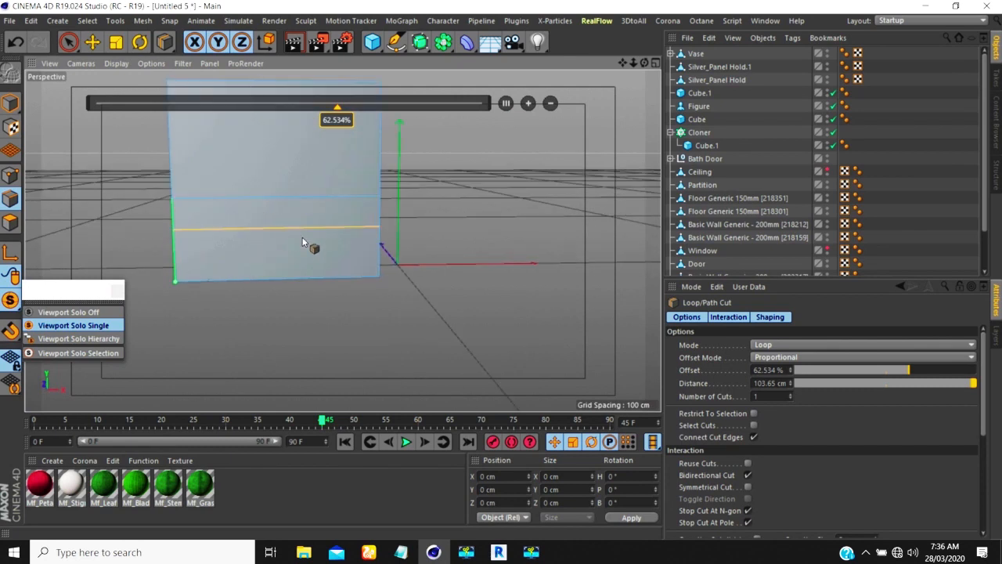
Add two vertical loop cuts across the end wall, the second at about 48% offset
scroll(262, 199, up, 2)
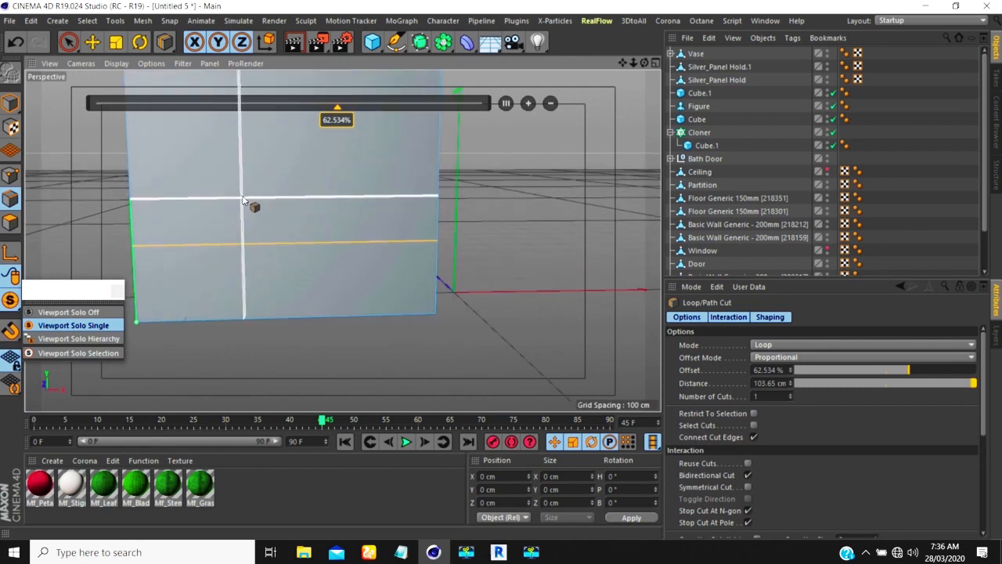
click(257, 198)
click(351, 197)
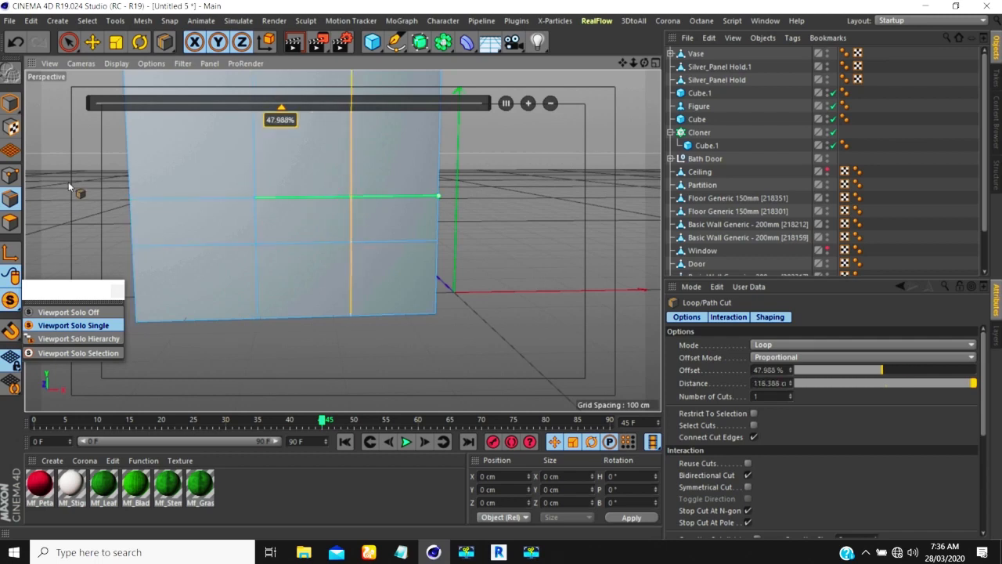
Select the lower horizontal edge loop of the wall and move it up to about Z -133.8 cm, close to the upper loop
key(u)
key(l)
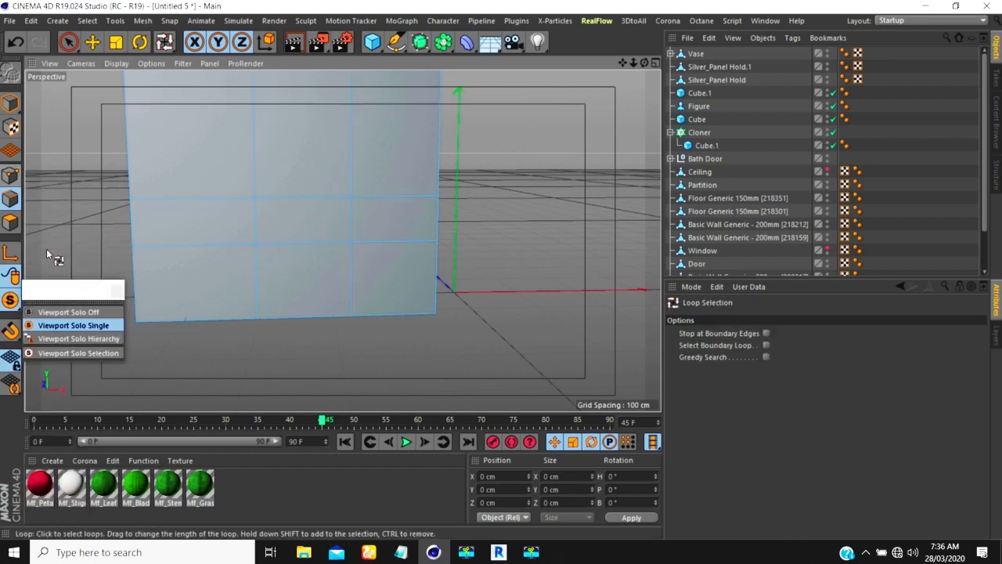
click(283, 244)
key(e)
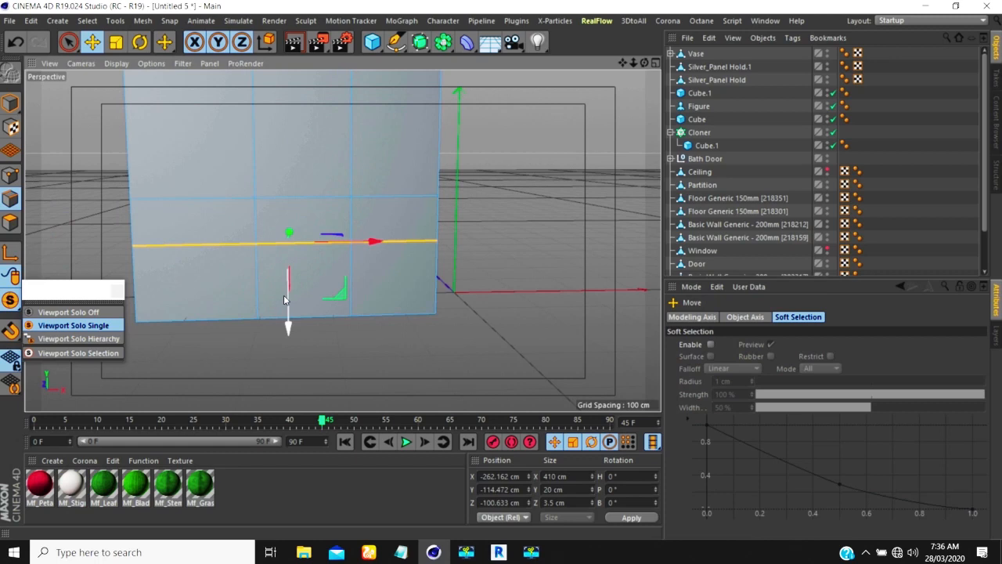
drag(292, 322, 291, 300)
alt+drag(380, 233, 379, 257)
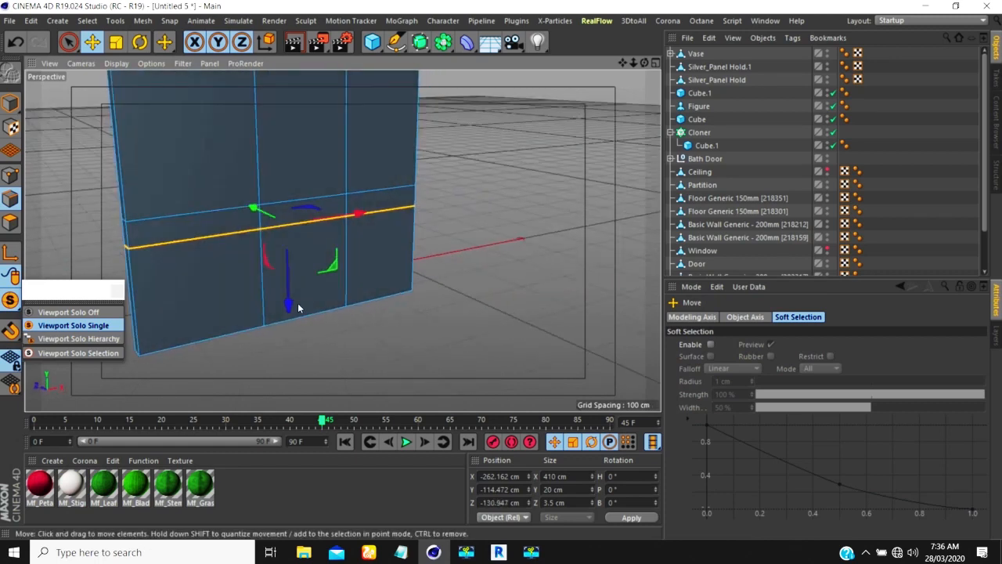
drag(287, 297, 289, 305)
Select the two vertical edge loops on the wall and dissolve them
scroll(268, 249, down, 3)
alt+drag(268, 248, 184, 261)
scroll(227, 204, down, 3)
alt+drag(227, 204, 221, 249)
alt+drag(216, 233, 252, 188)
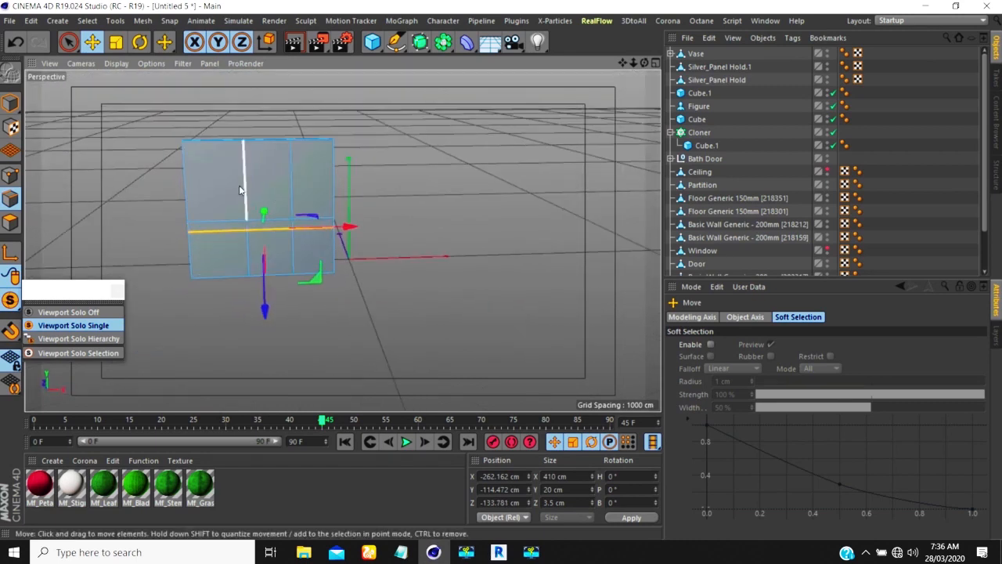
key(u)
key(l)
click(241, 188)
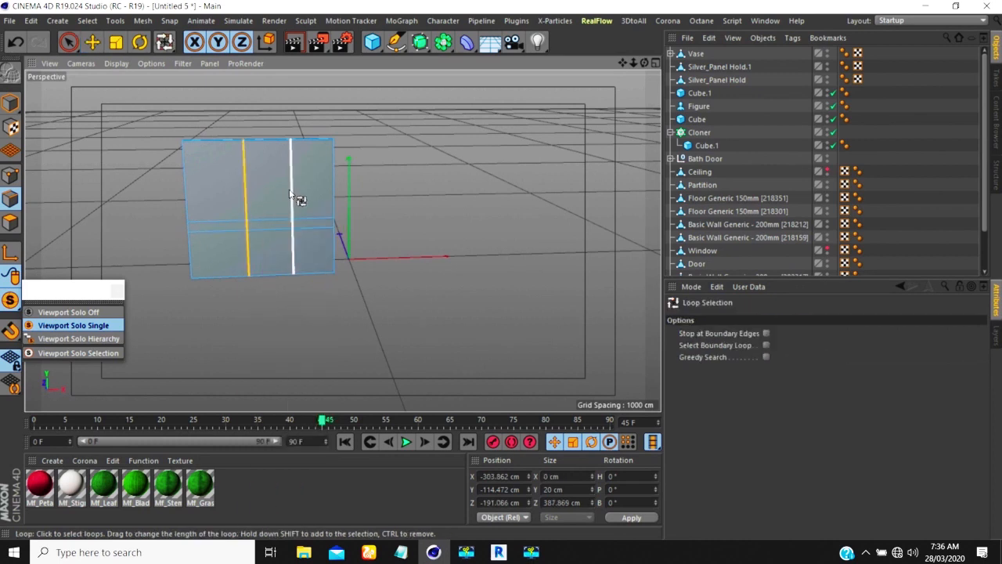
key(m)
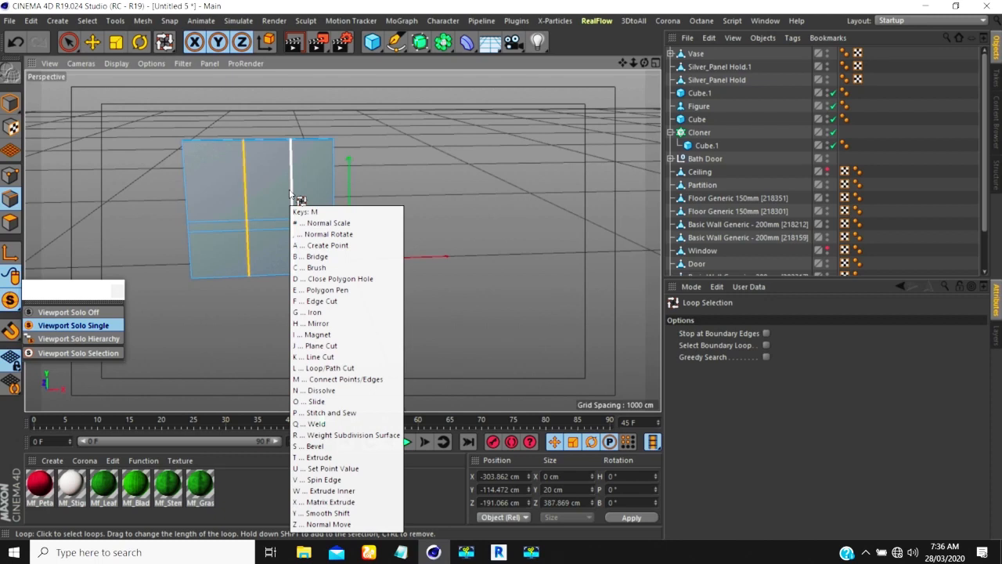
key(n)
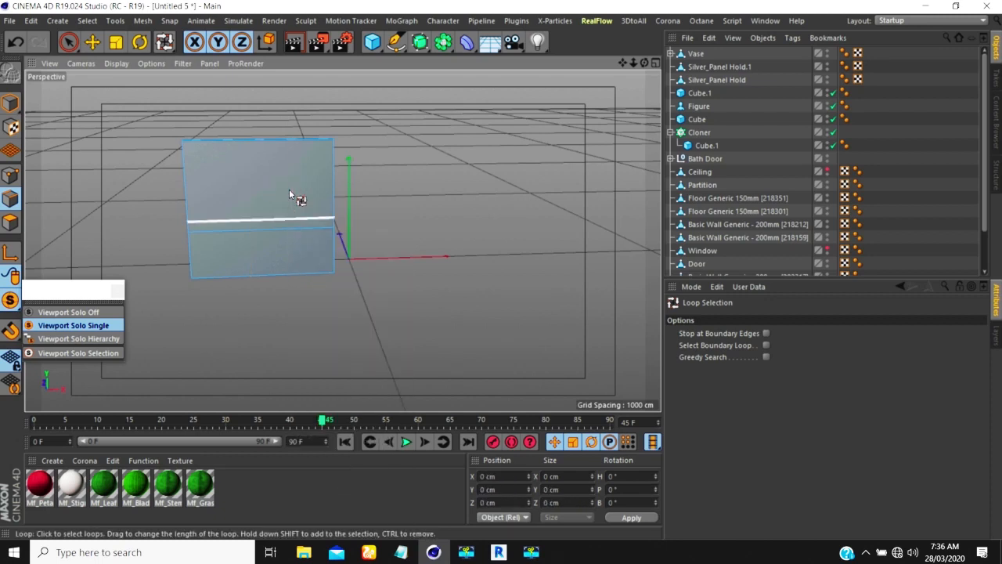
Add a vertical loop cut through the middle of the wall at about 49.8% offset
key(k)
key(l)
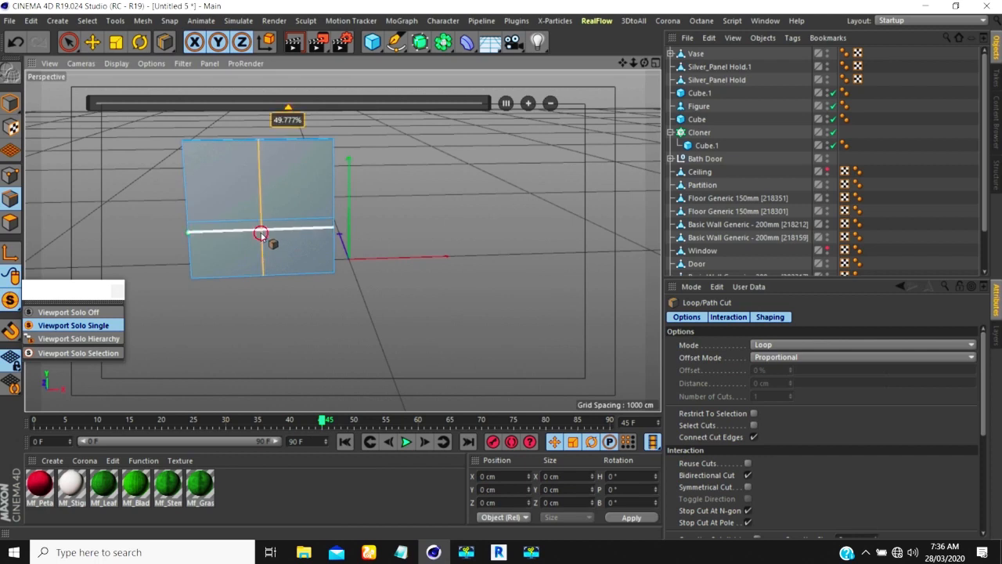
click(261, 233)
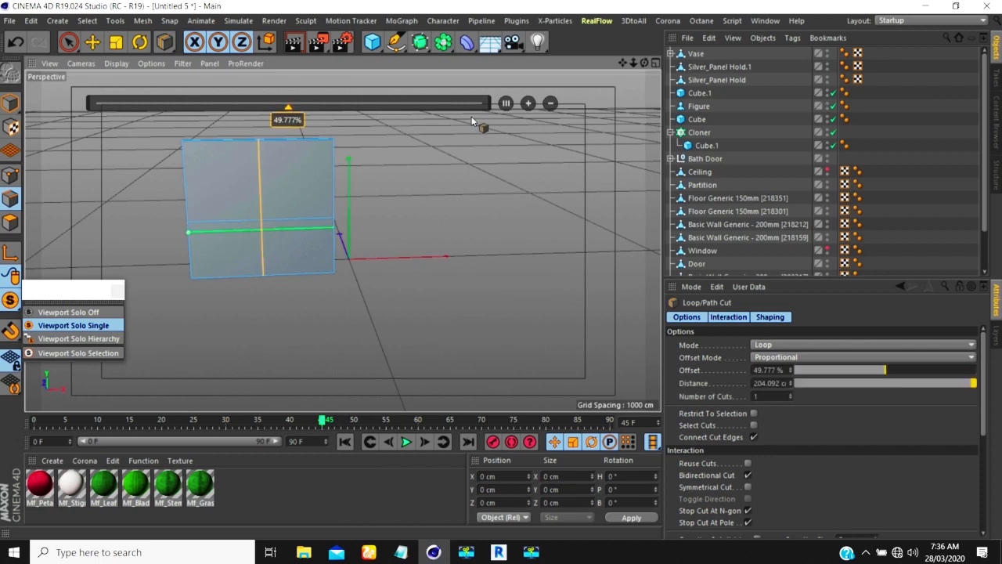
Increase the vertical loop cut to two evenly spaced cuts across the end wall
click(530, 104)
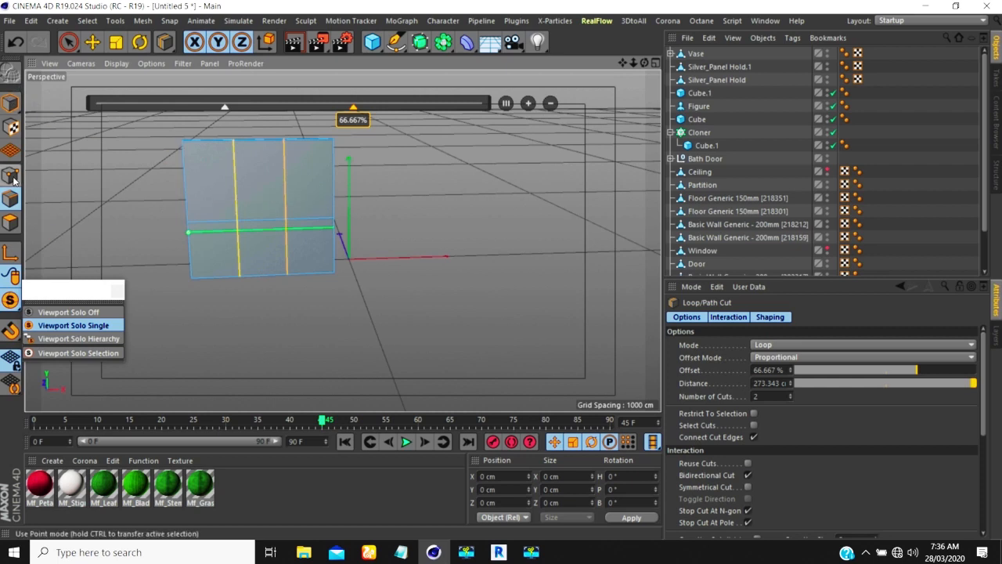
click(10, 225)
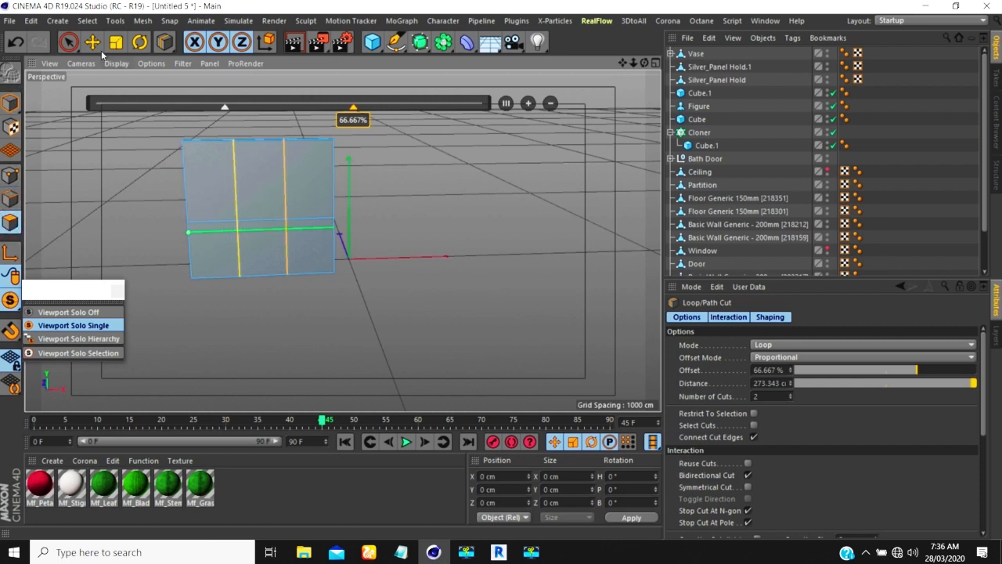
click(92, 43)
Move the wall's lower horizontal edge loop down so the central panel is about 48.5 cm high
scroll(274, 232, up, 3)
click(269, 220)
scroll(257, 268, down, 3)
alt+drag(232, 275, 360, 284)
scroll(252, 237, up, 3)
alt+drag(221, 234, 136, 218)
click(399, 194)
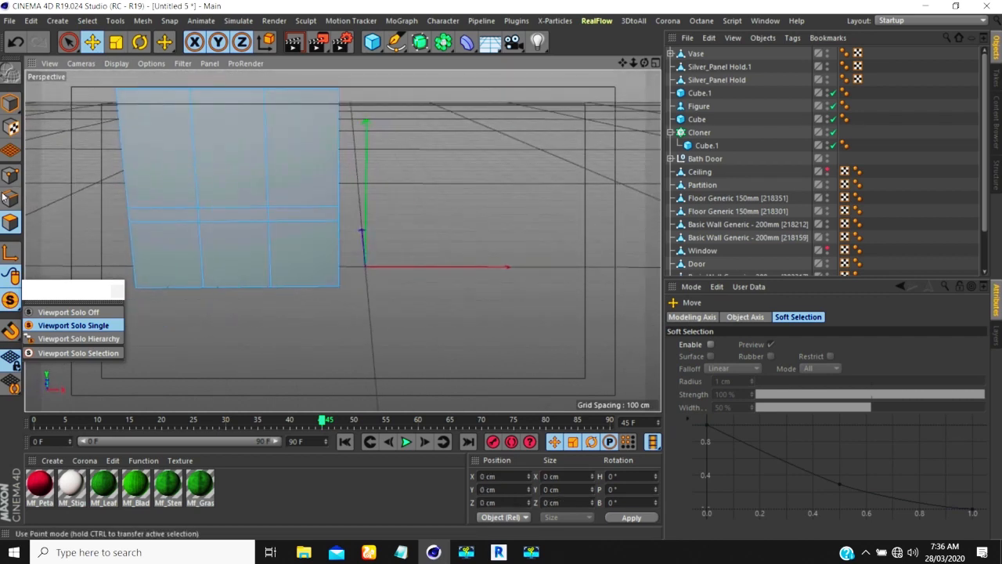
click(152, 225)
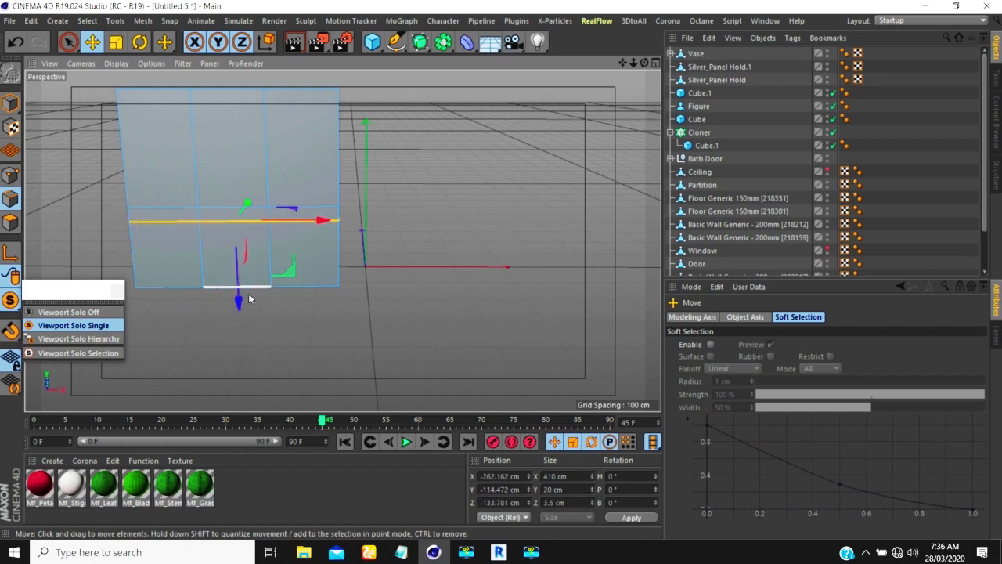
drag(239, 300, 258, 188)
click(217, 207)
Select the central polygon between the two vertical and two horizontal cuts on the wall
click(12, 226)
alt+drag(172, 220, 250, 206)
click(258, 208)
key(d)
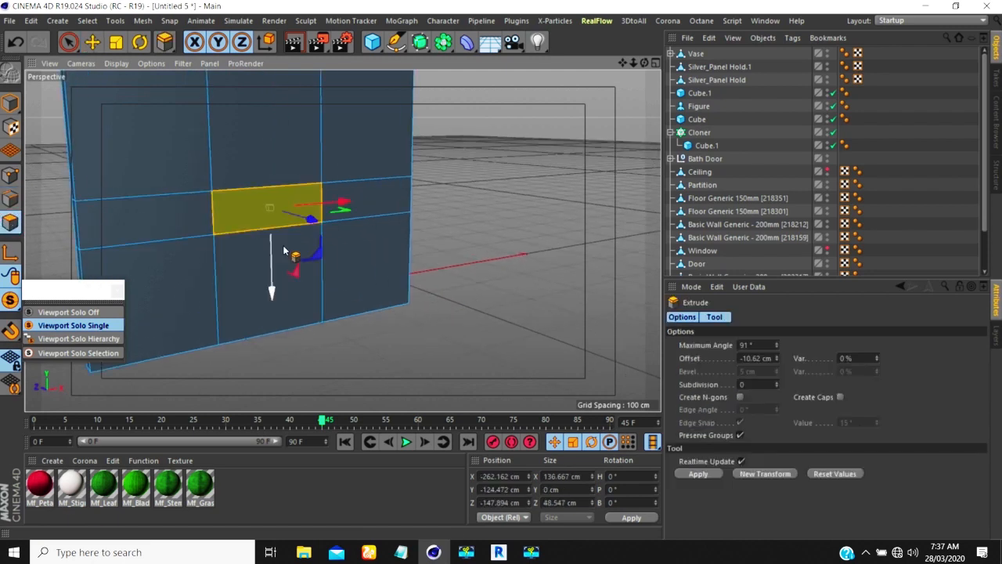
alt+drag(260, 249, 361, 245)
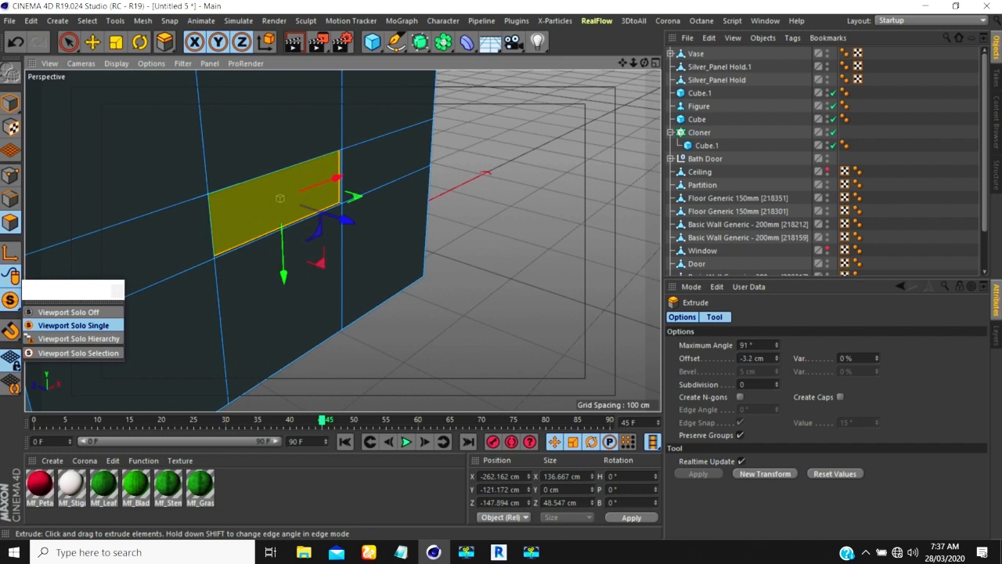
drag(360, 246, 399, 246)
Inset the central wall polygon with Extrude Inner down to about 131 by 43 cm
key(i)
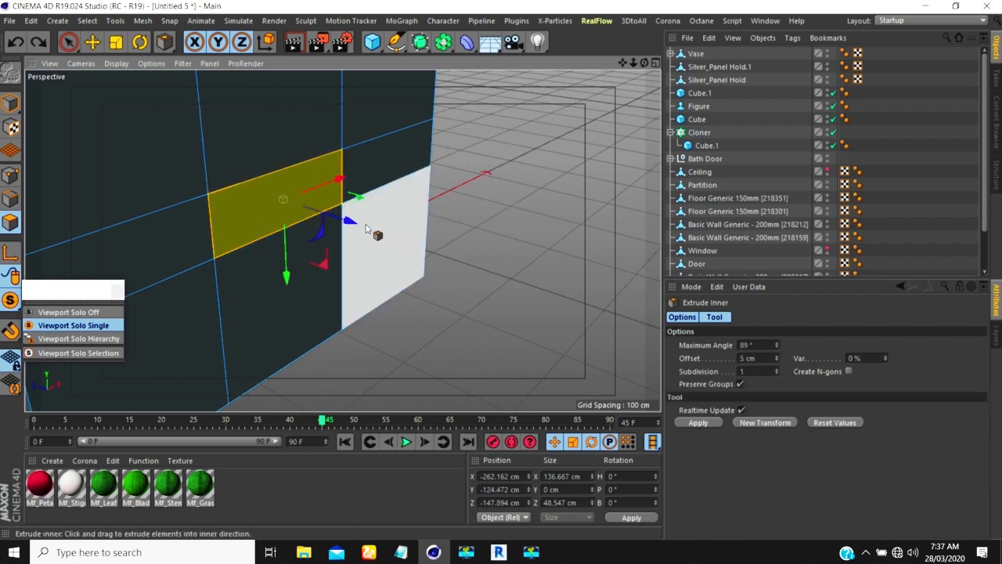
alt+drag(340, 179, 370, 160)
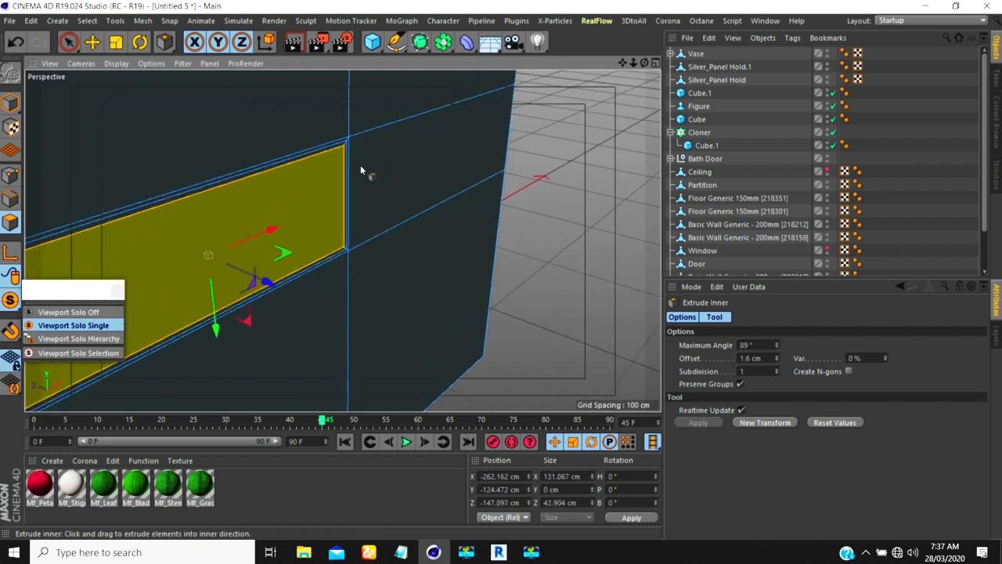
drag(264, 281, 253, 188)
Extrude the inset polygon into the wall to form a recess about 14 cm deep
key(d)
scroll(352, 258, up, 5)
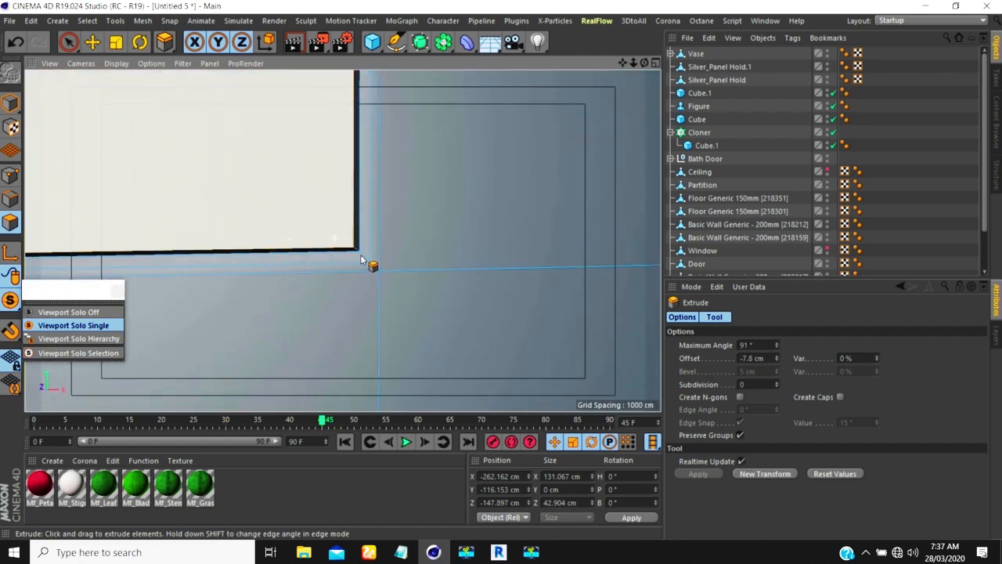
alt+drag(409, 271, 421, 296)
scroll(360, 245, up, 2)
scroll(375, 244, down, 7)
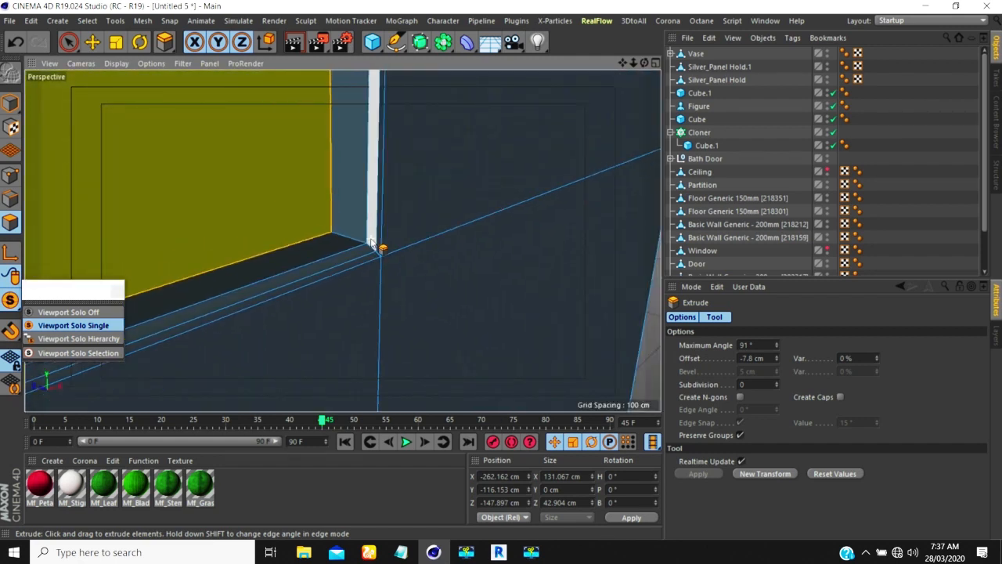
drag(351, 245, 280, 249)
drag(420, 283, 413, 284)
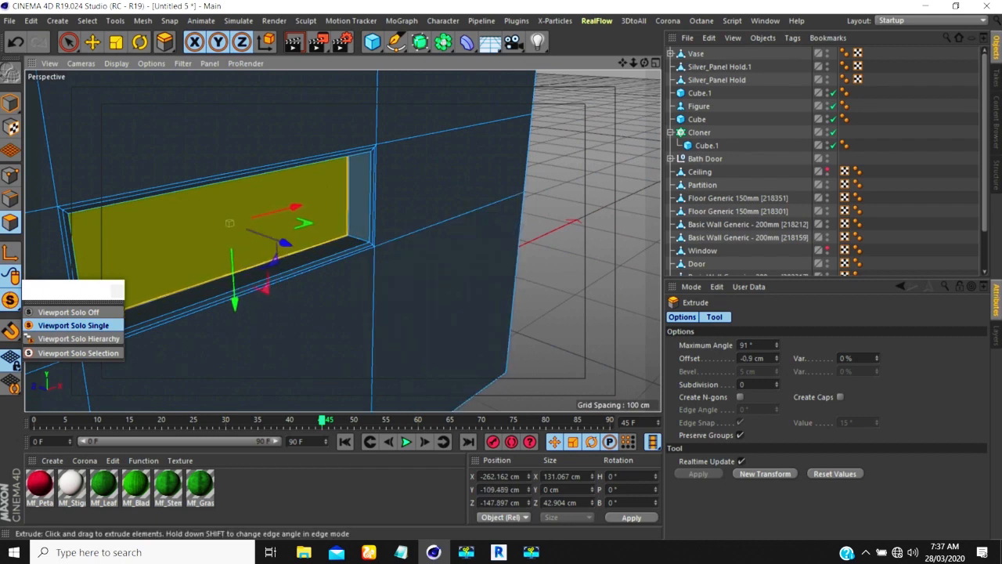
scroll(371, 254, up, 6)
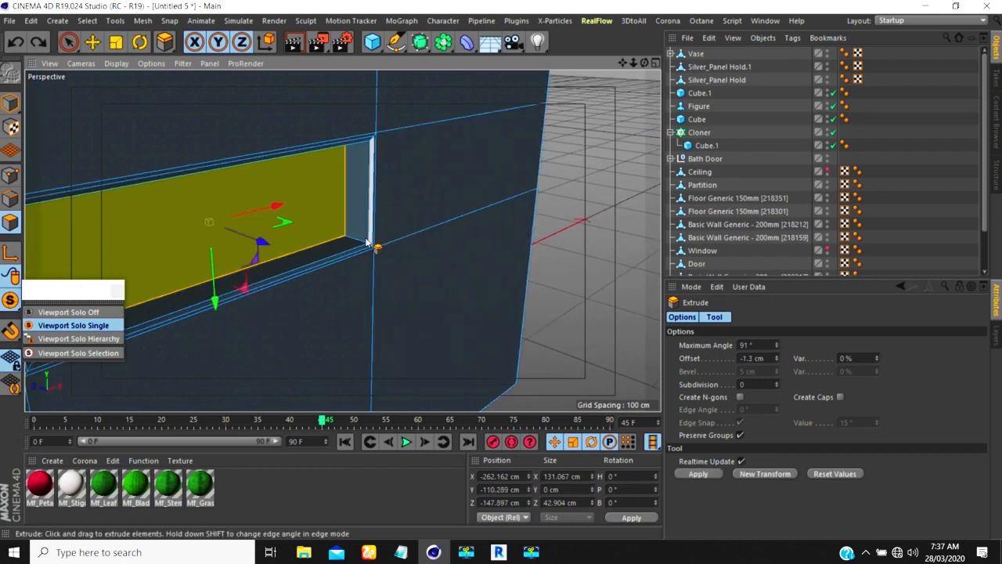
scroll(371, 254, down, 3)
Select the edge loop around the recess opening with Loop Selection and move it slightly inward to about Y -123.2 cm
key(i)
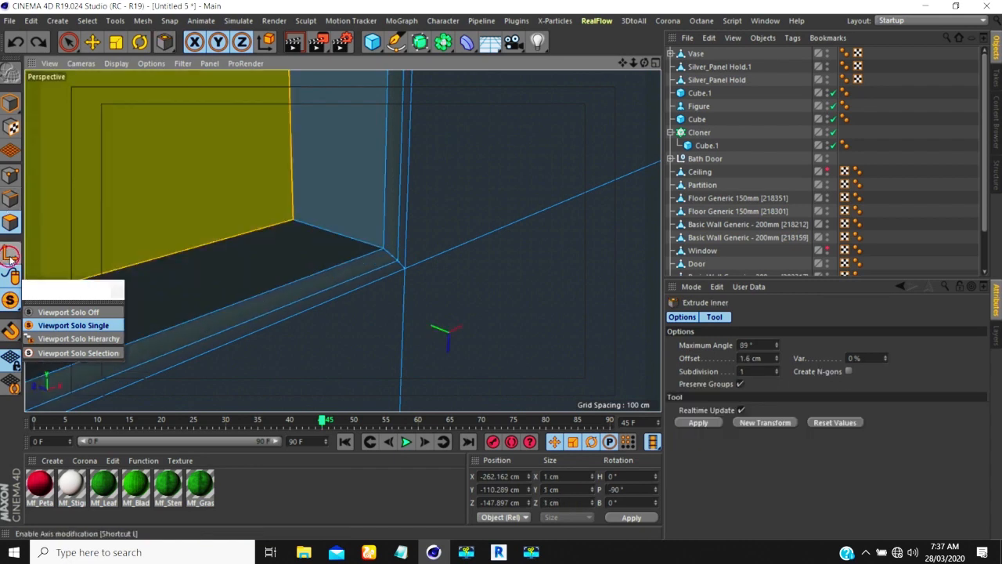
key(u)
key(l)
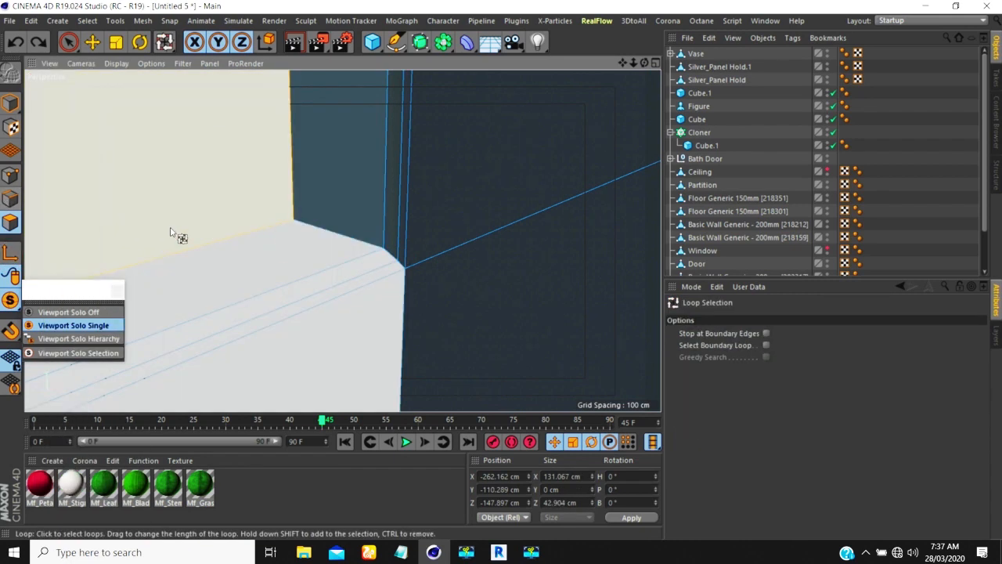
click(8, 198)
click(319, 274)
scroll(391, 278, down, 5)
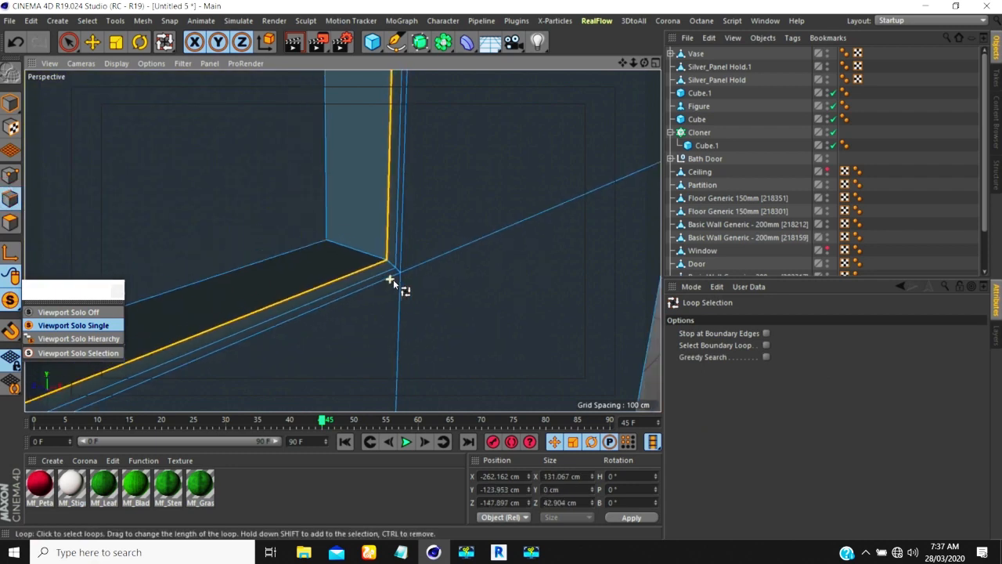
click(91, 45)
scroll(317, 242, up, 2)
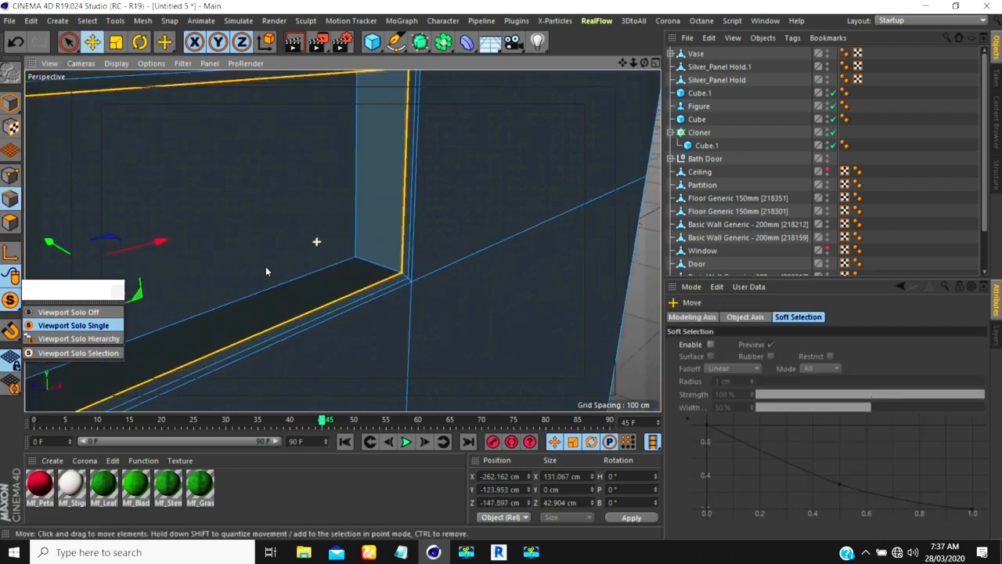
drag(46, 244, 54, 243)
Add a loop cut around the rim of the recess, centre it at 50% offset, and deselect the wall
key(k)
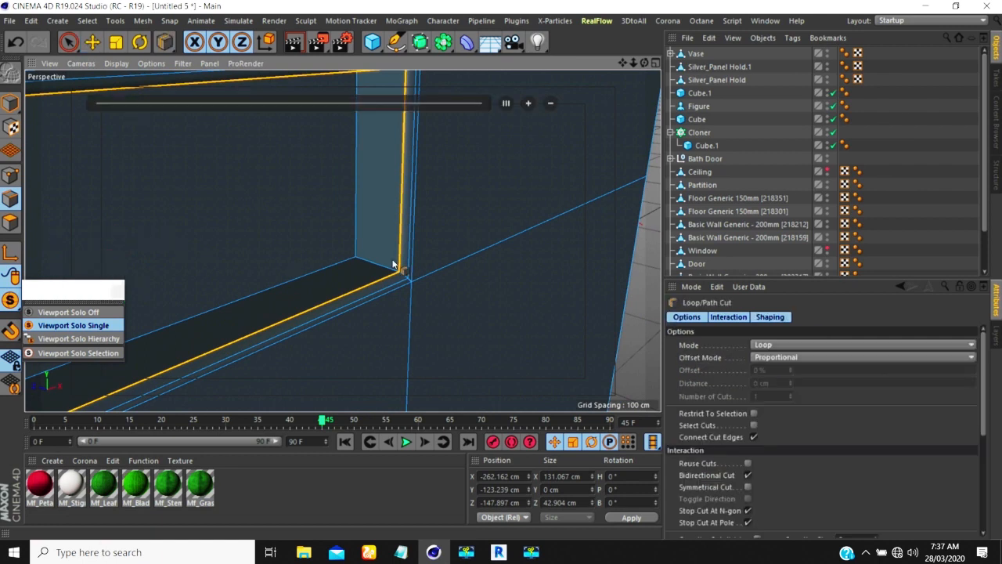
click(403, 275)
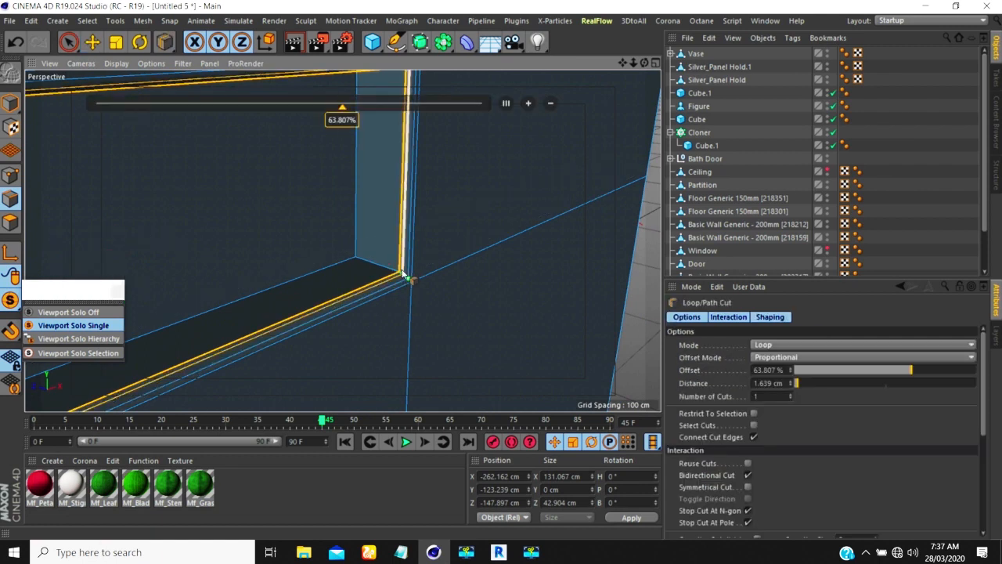
alt+drag(403, 276, 336, 263)
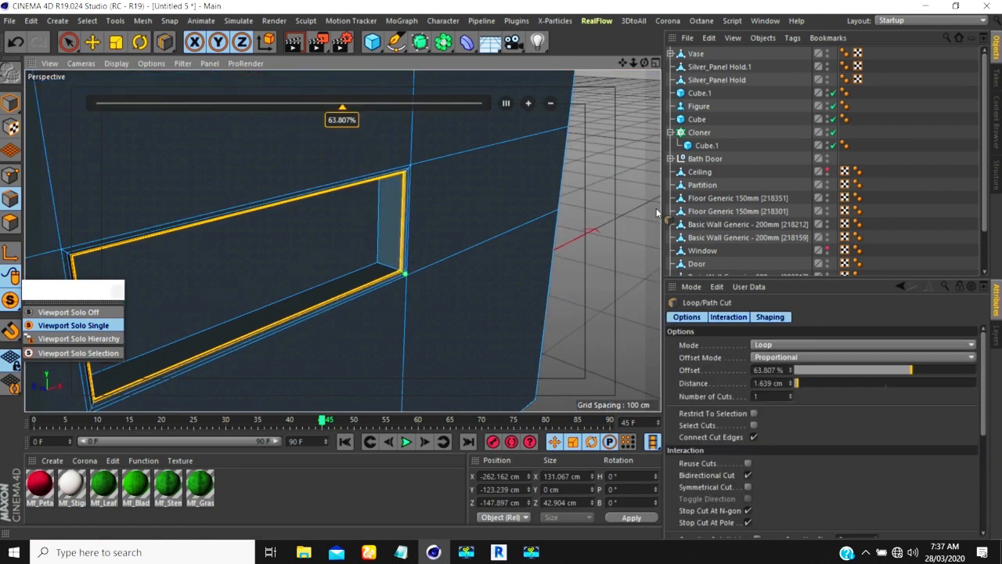
click(506, 103)
click(852, 160)
scroll(360, 253, down, 5)
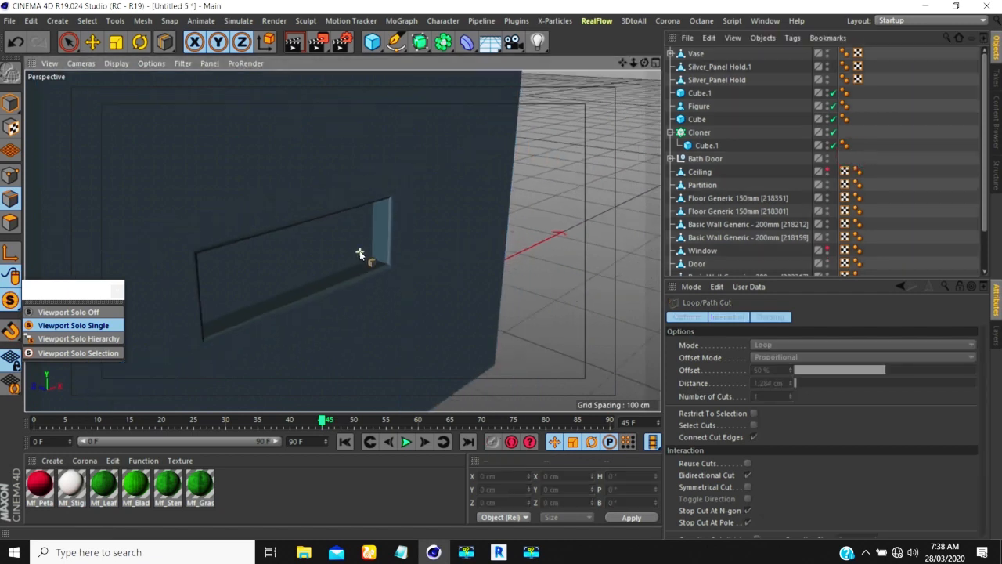
Examine the recess in the wall and its edges from several angles
mouse_move(347, 280)
alt+mouse_down()
mouse_move(251, 235)
mouse_move(273, 236)
mouse_move(231, 235)
mouse_move(274, 228)
alt+mouse_up()
scroll(264, 219, up, 5)
scroll(477, 244, up, 4)
alt+drag(534, 219, 570, 221)
scroll(460, 219, down, 5)
alt+drag(459, 218, 499, 206)
scroll(422, 353, down, 4)
mouse_move(422, 353)
alt+mouse_down()
mouse_move(454, 262)
mouse_move(426, 288)
mouse_move(502, 306)
alt+mouse_up()
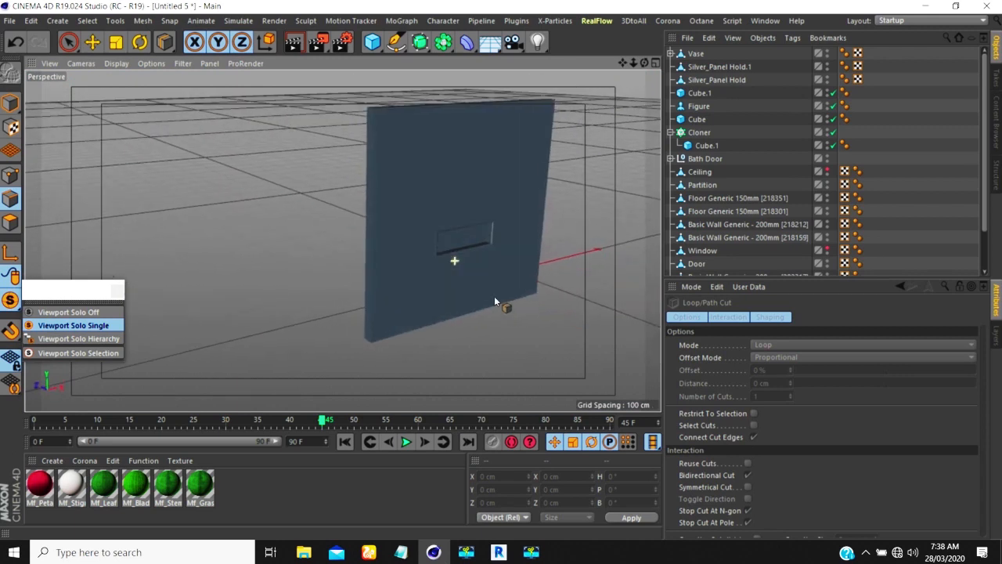
scroll(470, 242, up, 4)
alt+drag(508, 253, 447, 192)
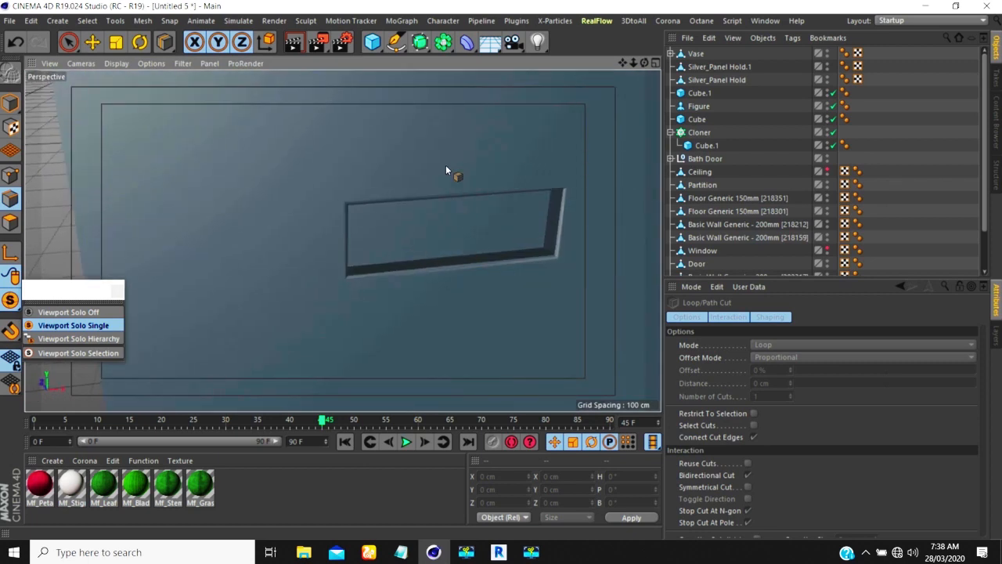
Add a cylinder and move it in front of the wall near the recess, at about X -214.5, Y 160.9, Z -89.9 cm
click(371, 42)
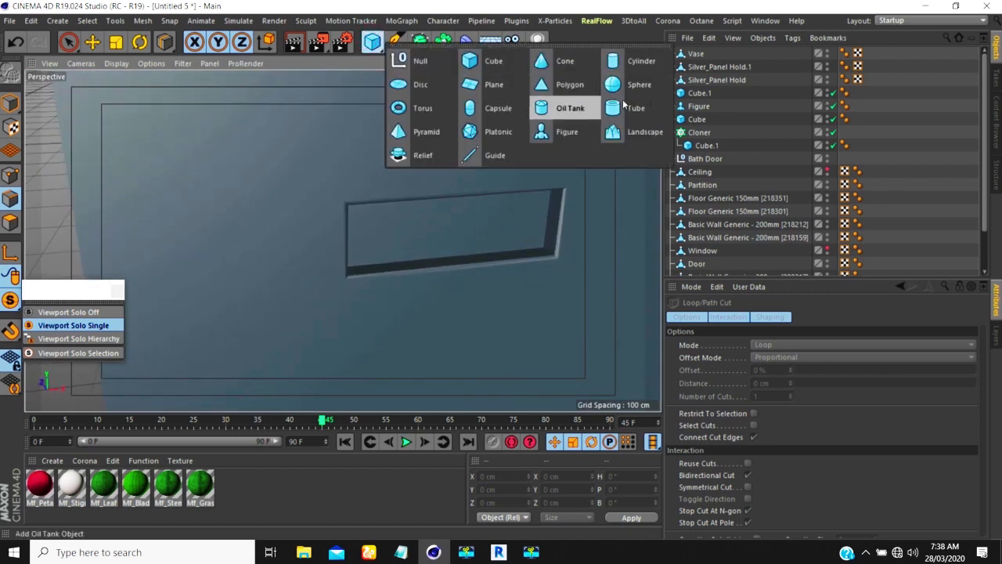
click(619, 62)
scroll(441, 219, down, 5)
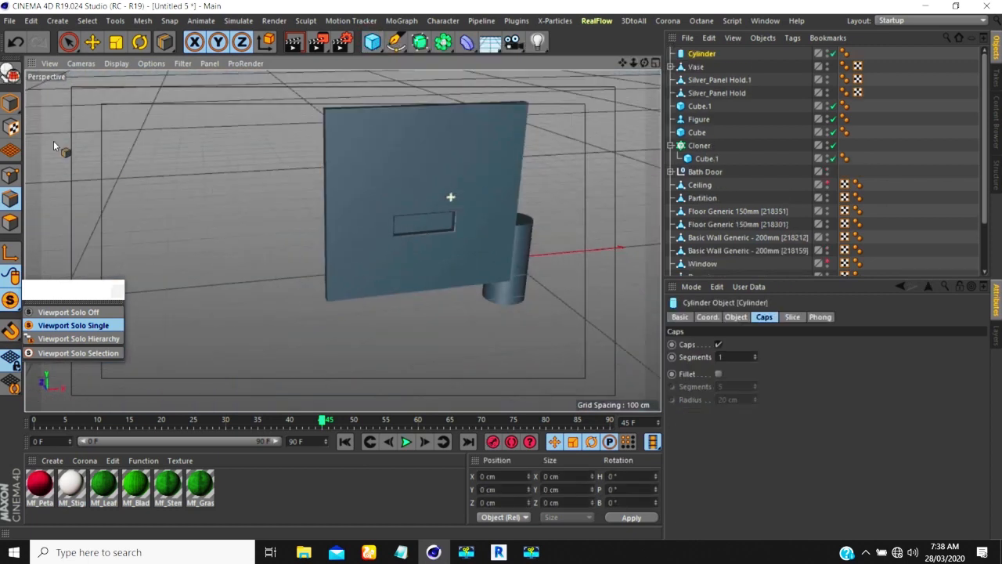
click(92, 42)
drag(541, 256, 442, 275)
drag(427, 180, 428, 116)
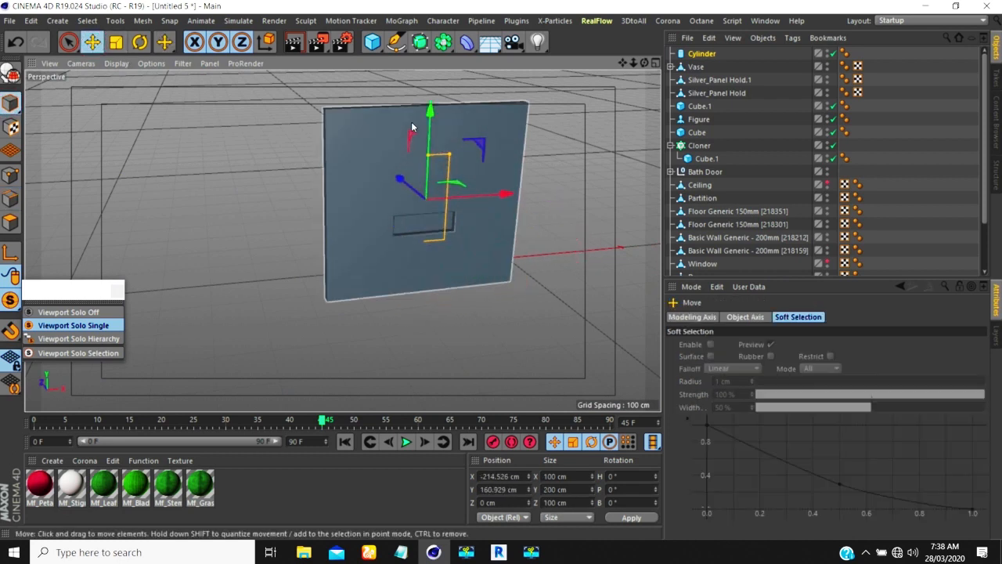
drag(402, 182, 423, 199)
Shrink the cylinder to about 14.2 cm in diameter and 41.1 cm tall, and move it to about Y 144.2, Z -108.5 cm
scroll(462, 177, up, 3)
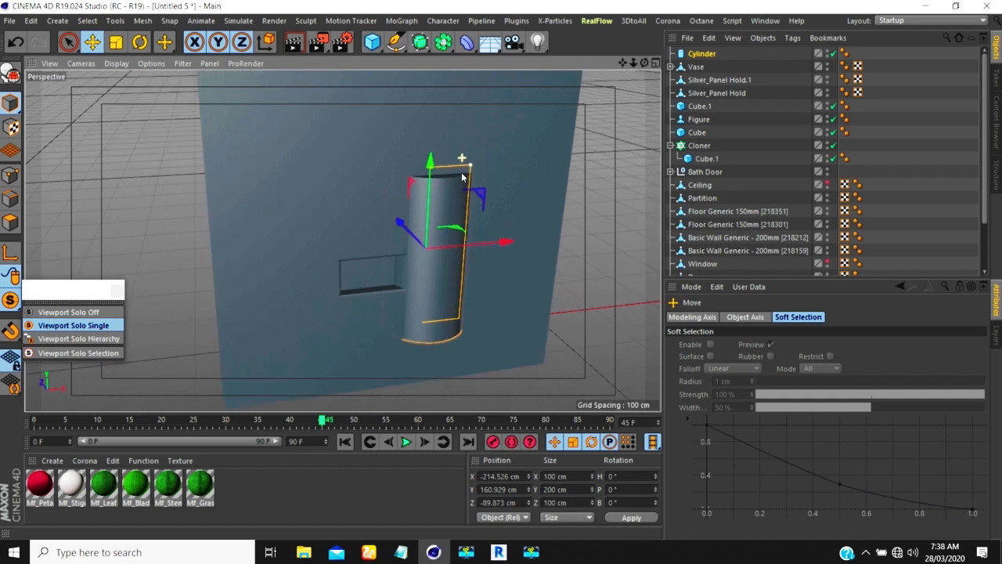
drag(470, 167, 451, 181)
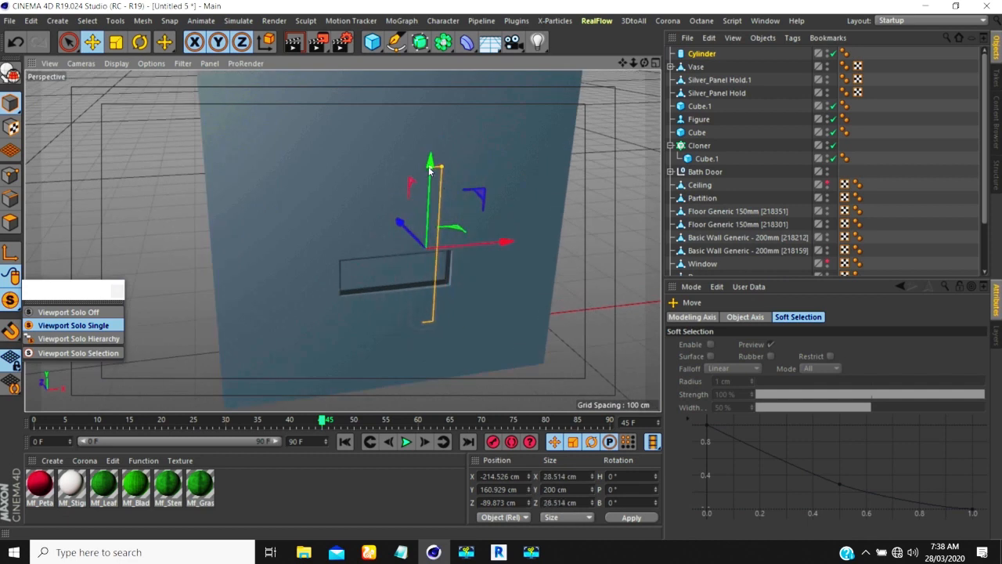
drag(400, 224, 403, 228)
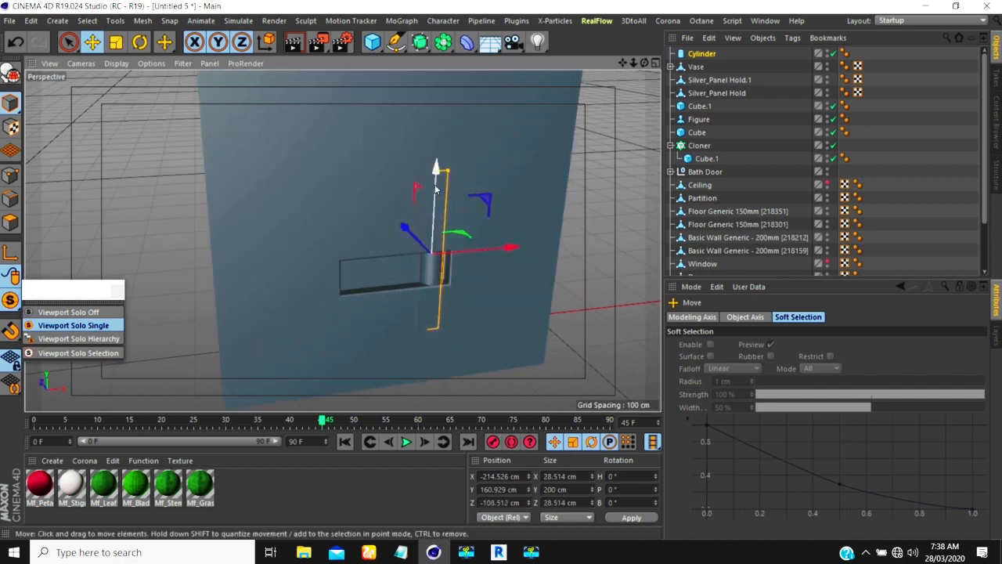
scroll(437, 239, up, 5)
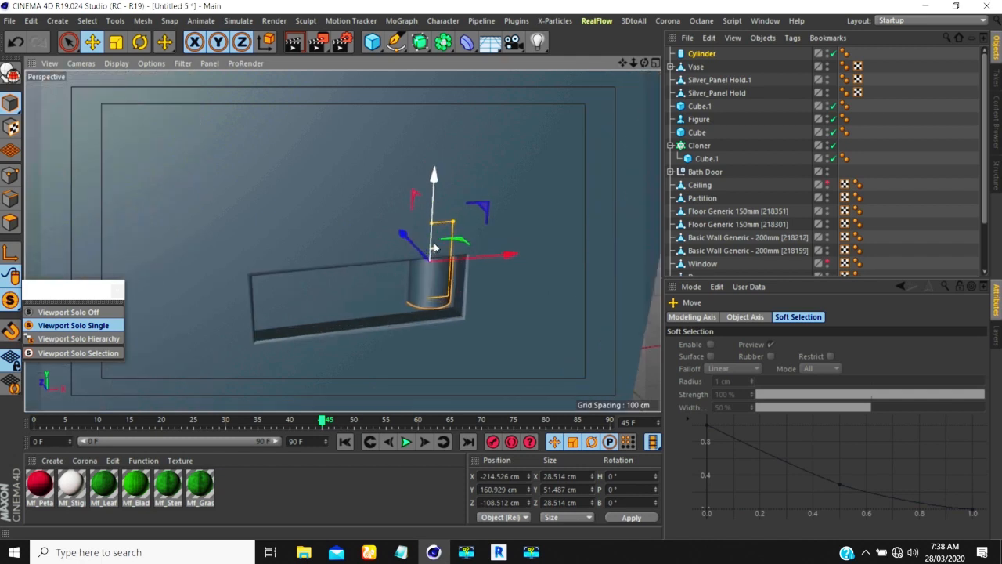
drag(465, 206, 430, 238)
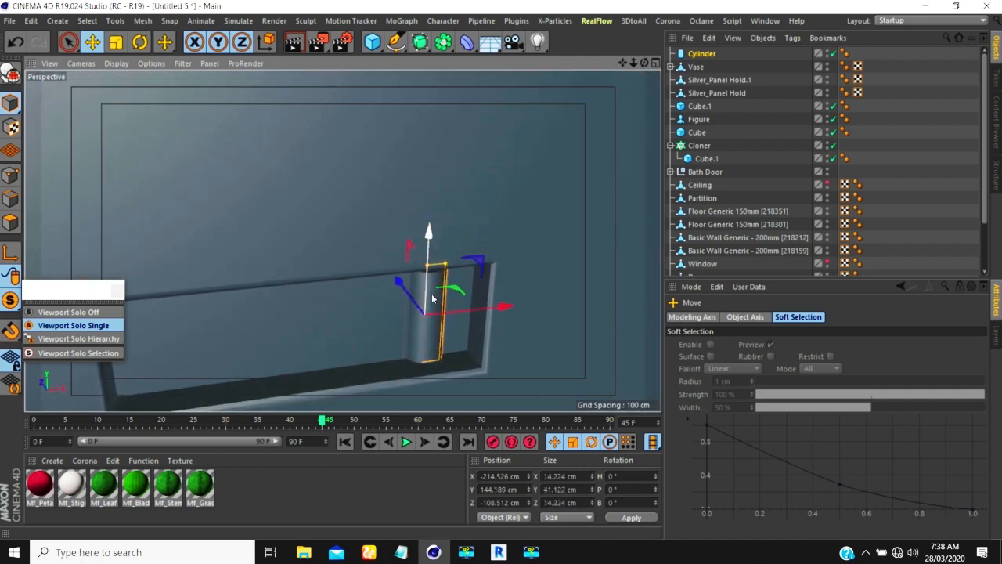
Seat the cylinder on the recess floor at about Y 137.7, Z -116.9 cm, and resize it to about 10.3 cm diameter by 21.8 cm tall
drag(401, 287, 391, 295)
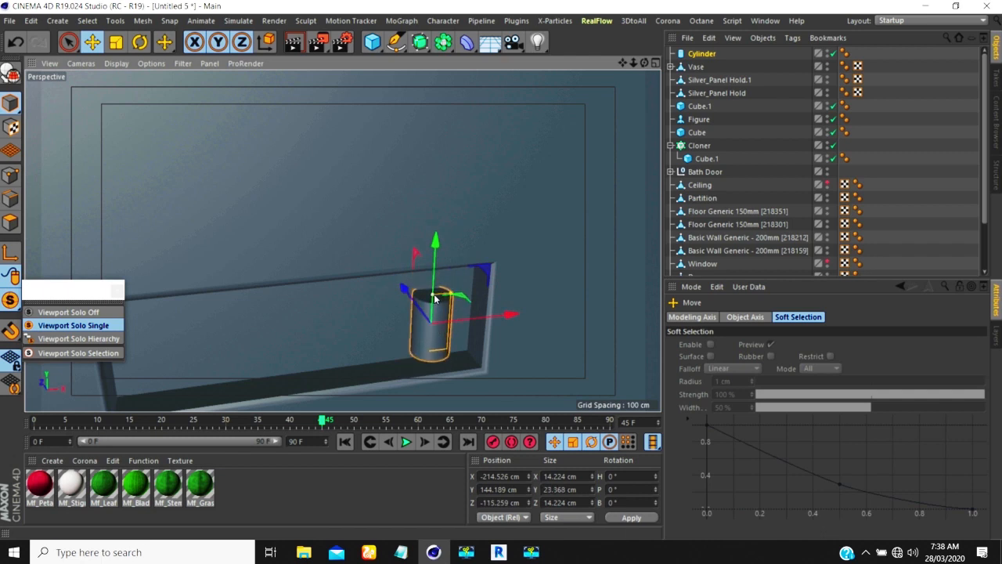
drag(432, 264, 436, 263)
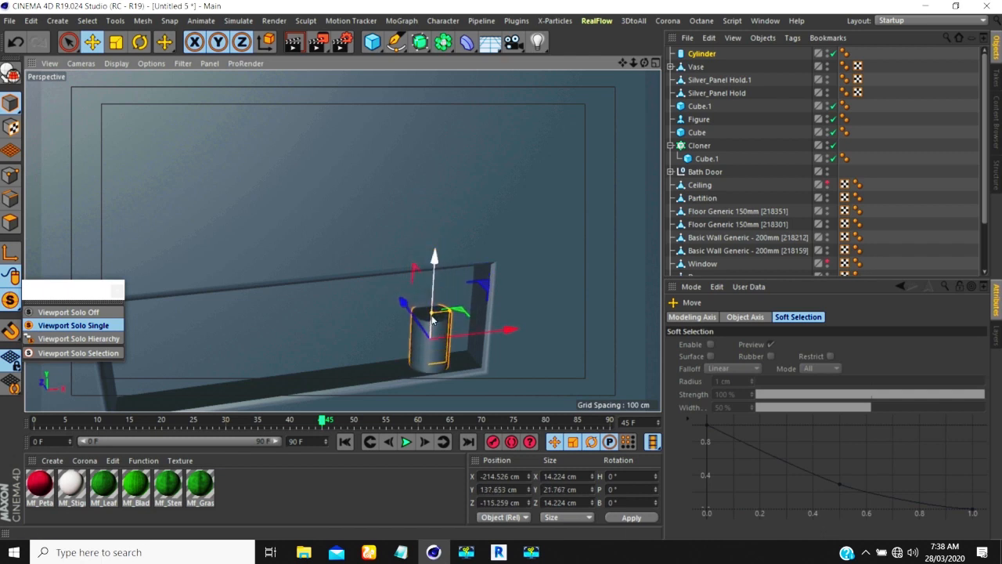
scroll(436, 309, up, 5)
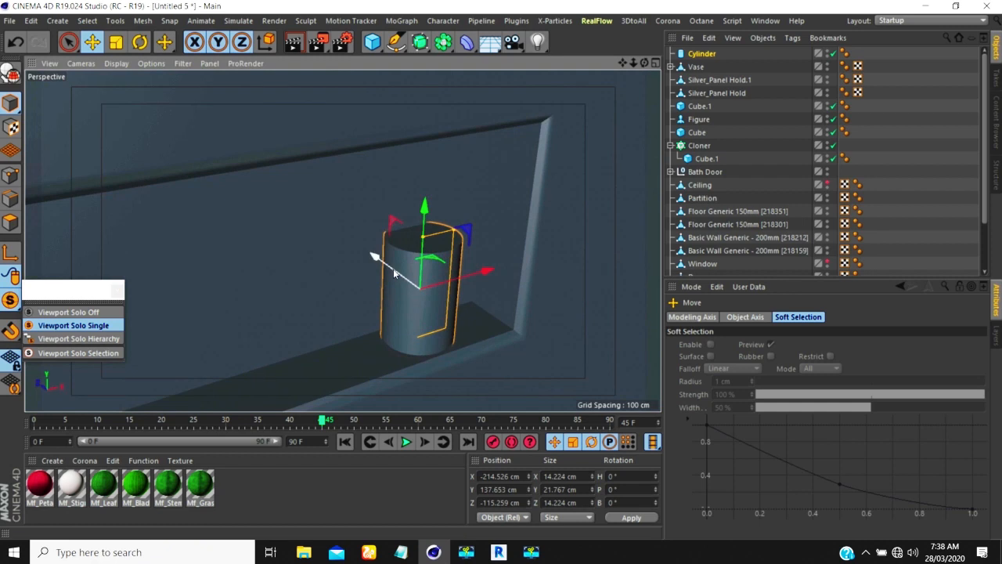
drag(381, 265, 385, 269)
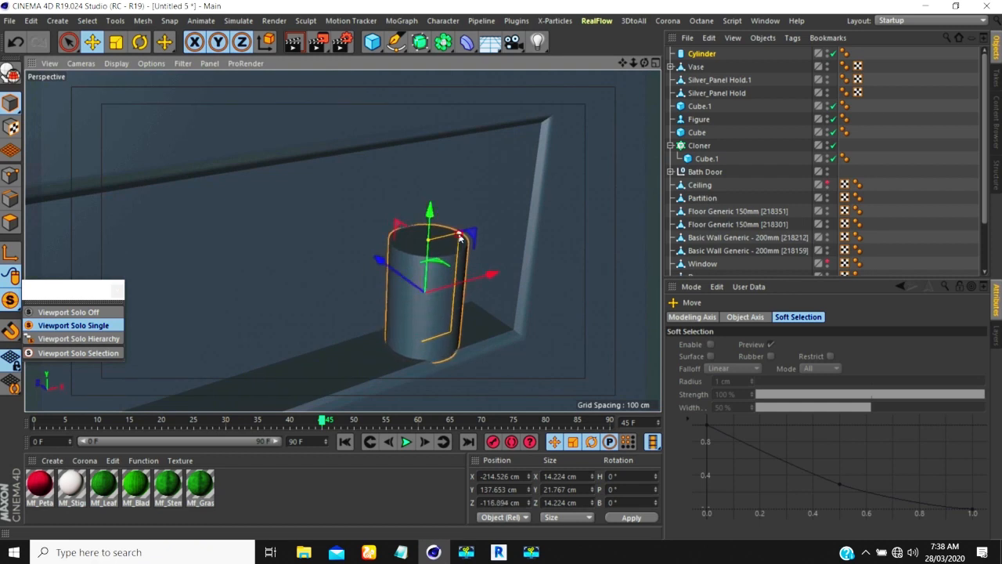
drag(461, 240, 455, 243)
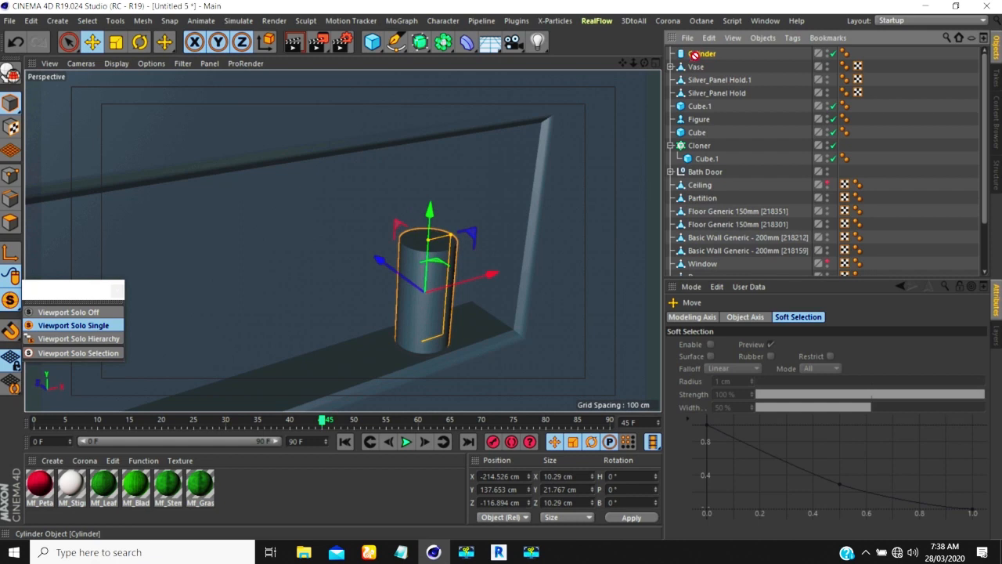
Duplicate the cylinder in the recess and move the copy along the recess floor to about X -252.9 cm
click(697, 60)
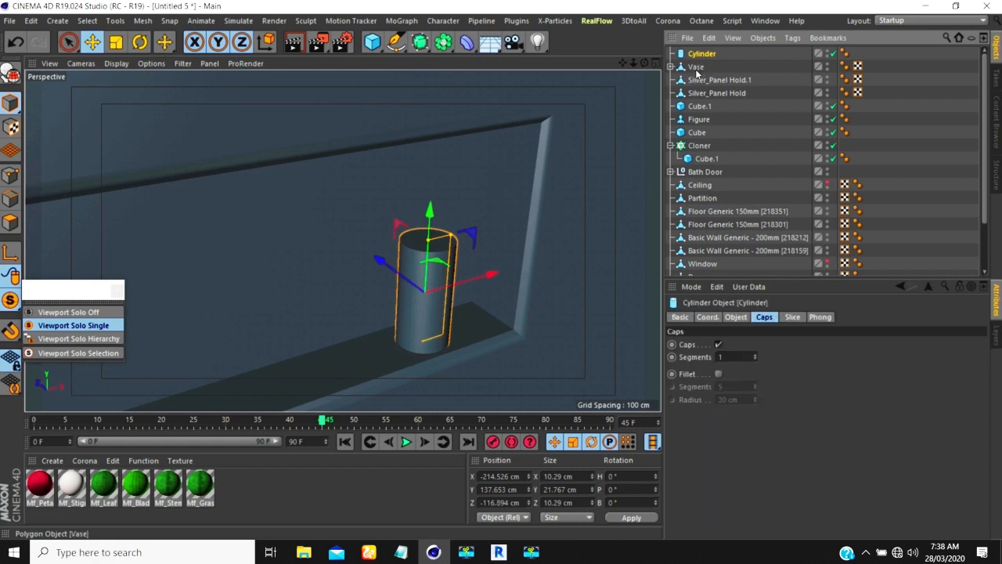
ctrl+drag(696, 55, 697, 63)
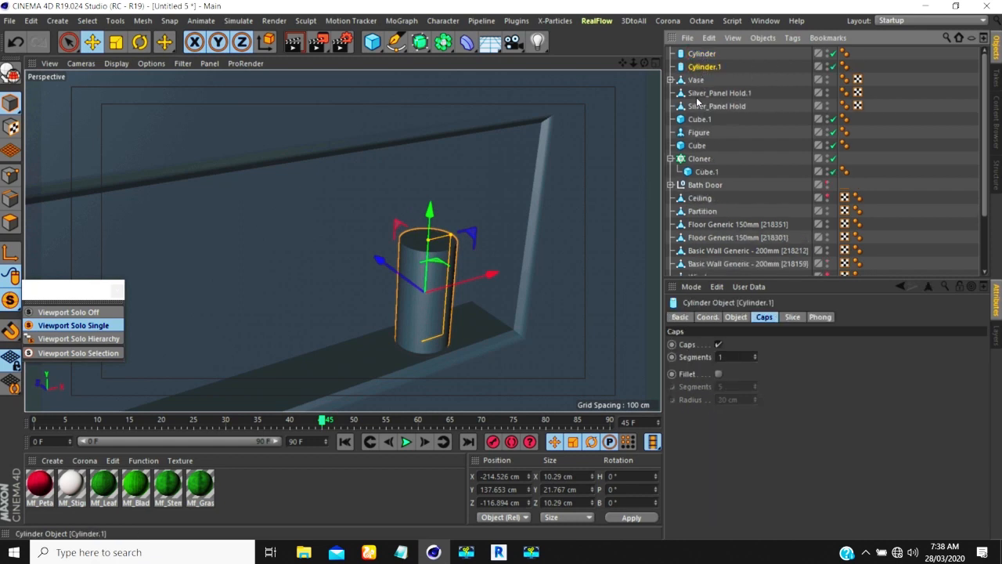
drag(474, 274, 304, 349)
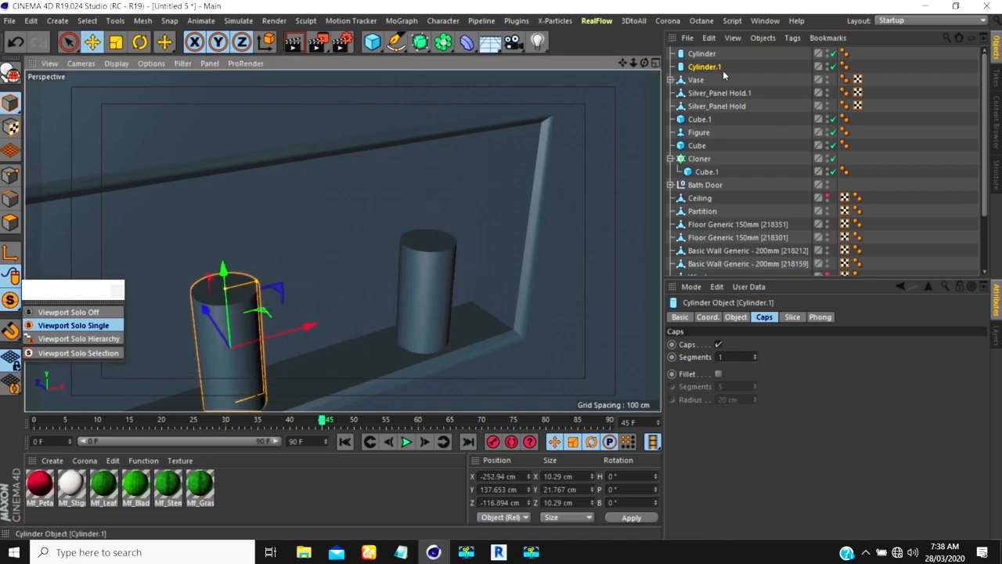
Show the mesh lines in the viewport and set the original cylinder's rotation segments to 16
click(701, 59)
scroll(409, 276, up, 5)
alt+drag(444, 279, 411, 263)
key(n)
key(b)
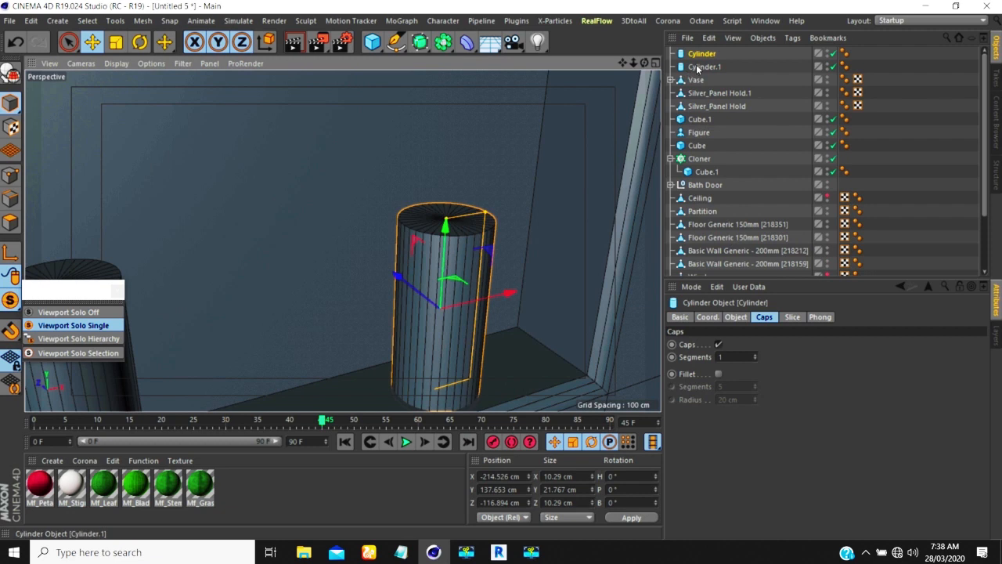
click(736, 317)
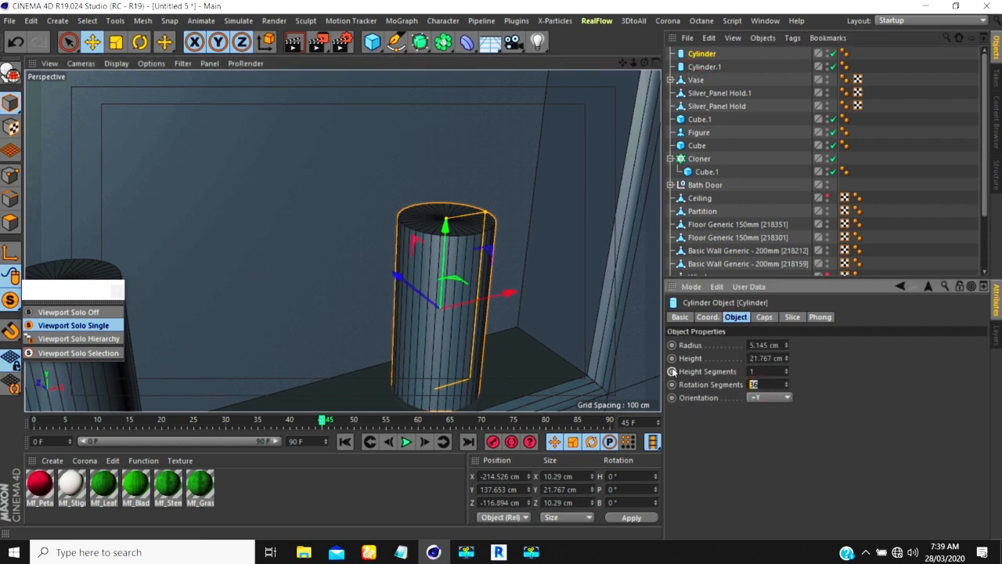
key(Return)
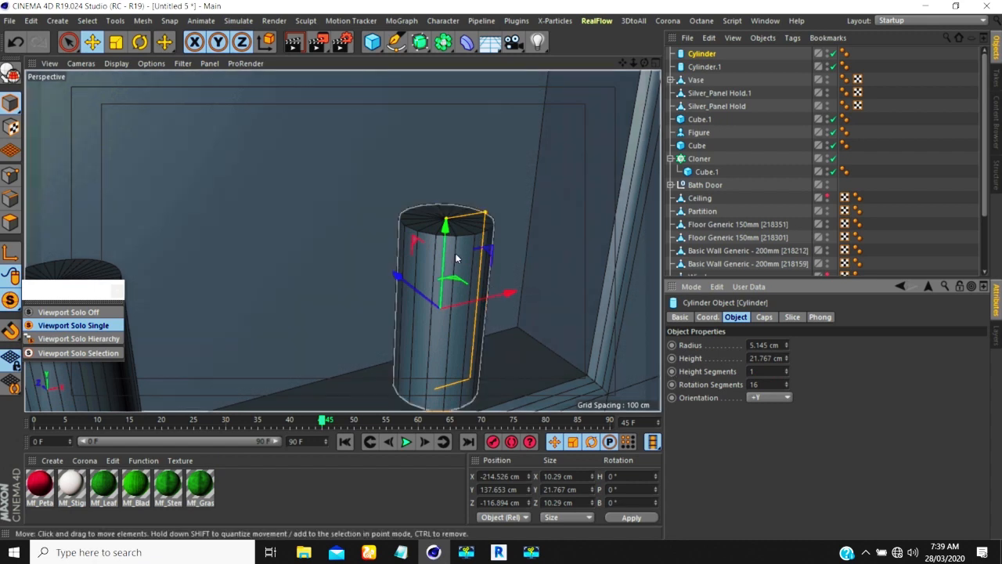
Move the original cylinder in the recess to about Y 138.7 and Z -117.8 cm
alt+middle_drag(437, 302, 418, 285)
scroll(415, 287, up, 2)
scroll(415, 243, down, 3)
drag(429, 244, 360, 251)
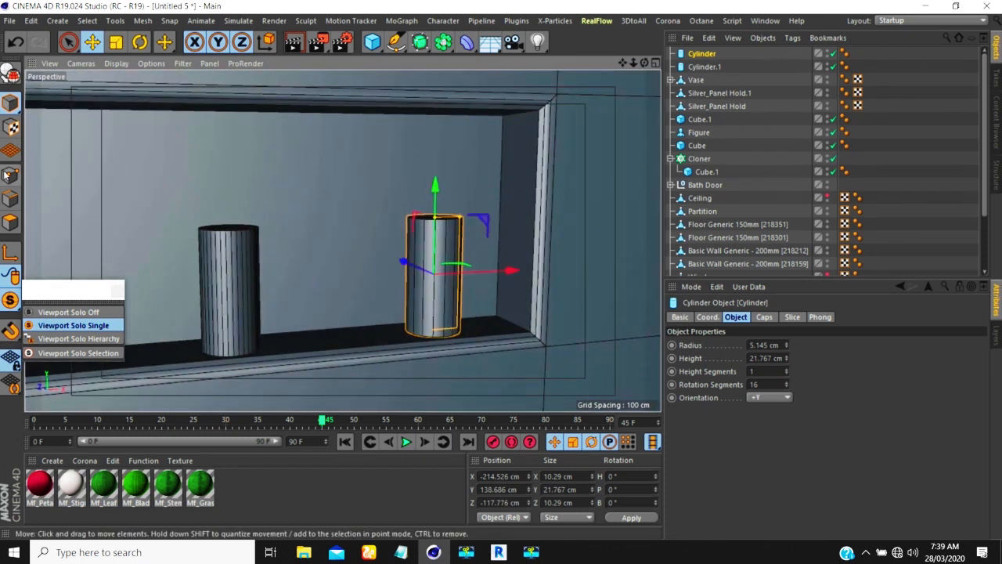
Convert the original cylinder to an editable polygon object and optimize its points
click(11, 72)
click(10, 175)
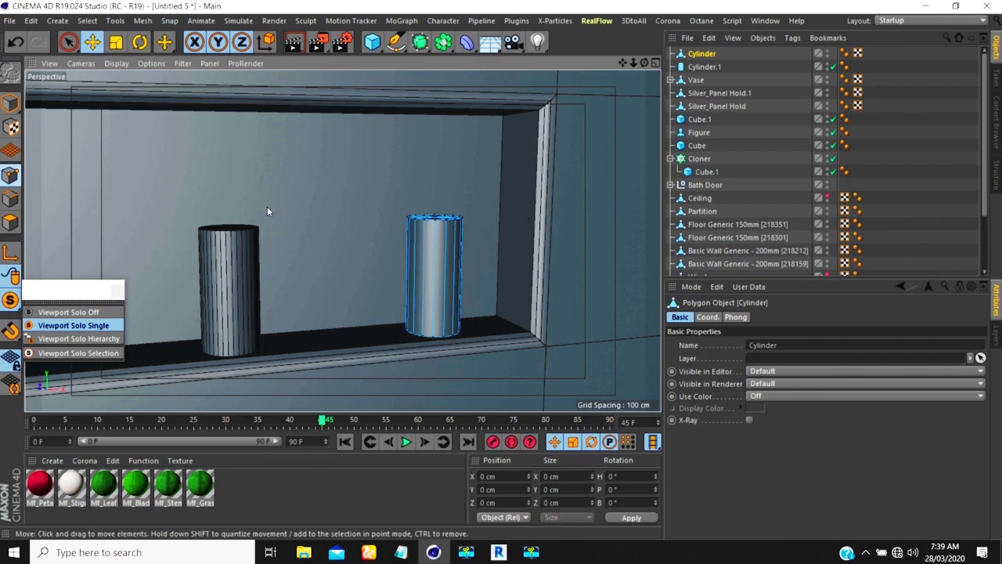
right_click(359, 207)
click(368, 519)
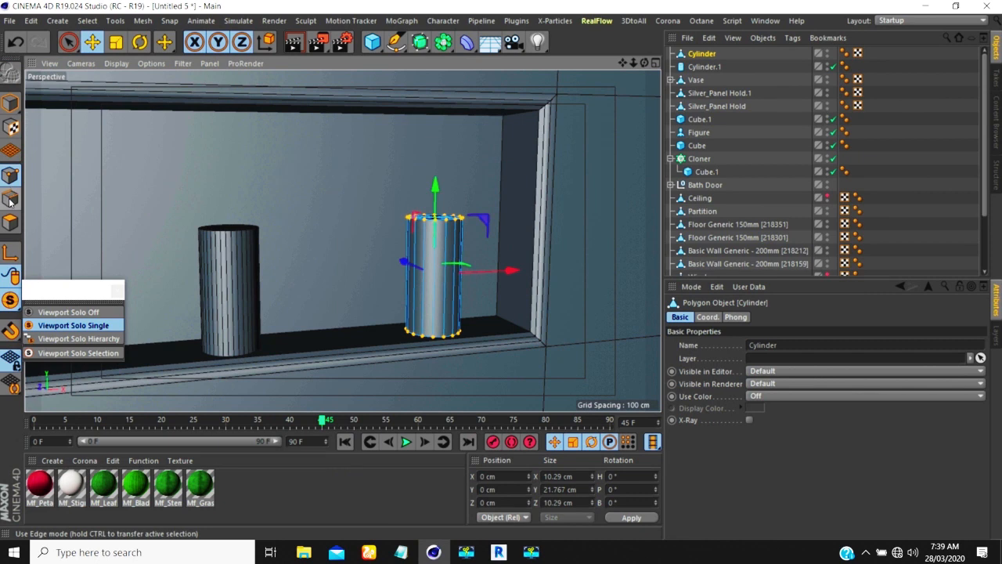
Select all polygons of the cylinder's top cap with Live Selection
click(11, 223)
alt+drag(363, 220, 405, 275)
click(69, 42)
alt+right_drag(382, 197, 438, 205)
click(470, 246)
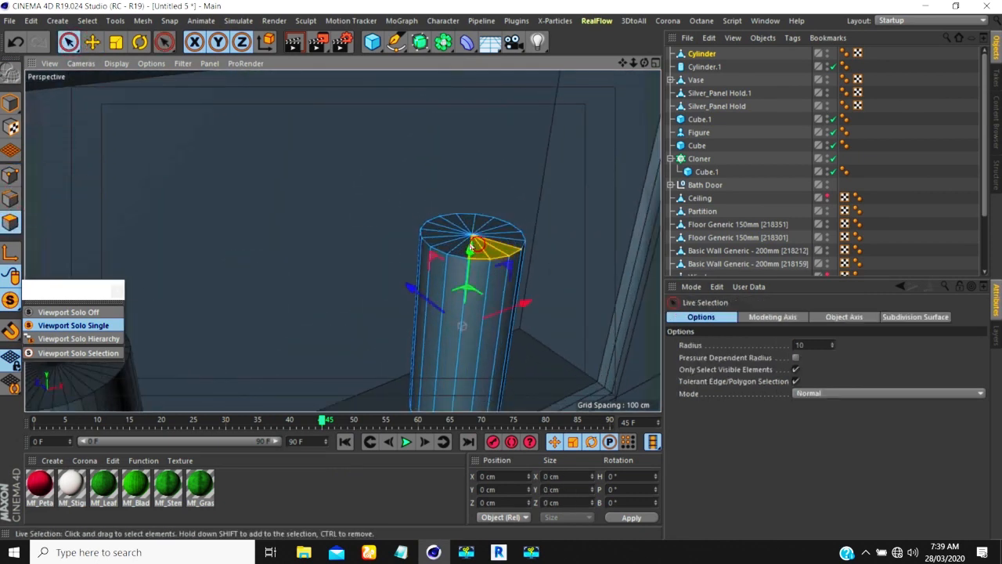
Try to squash the top cap along Z to about 0.3 cm, and undo it
click(116, 43)
alt+right_drag(462, 248, 481, 251)
drag(418, 204, 460, 241)
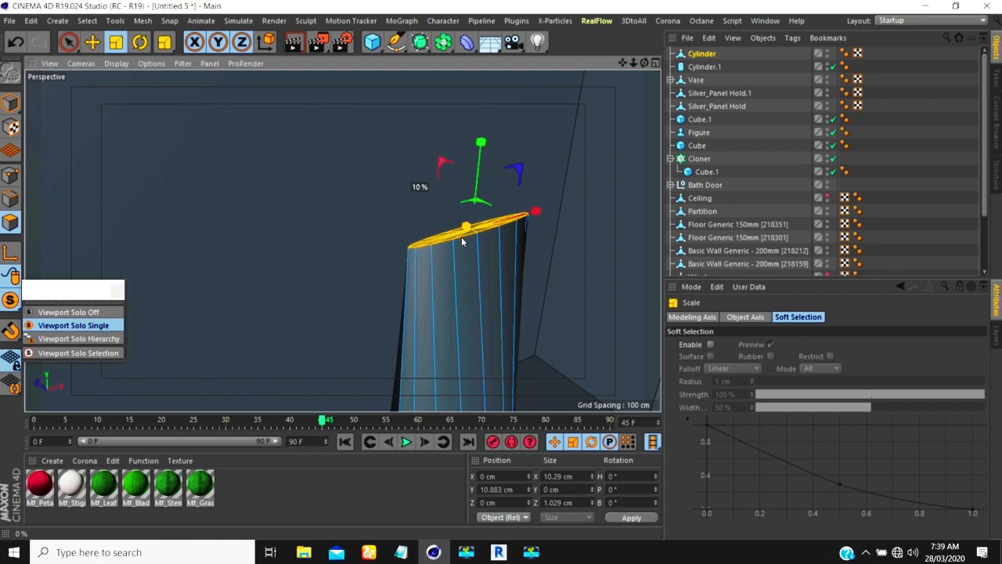
drag(462, 236, 506, 267)
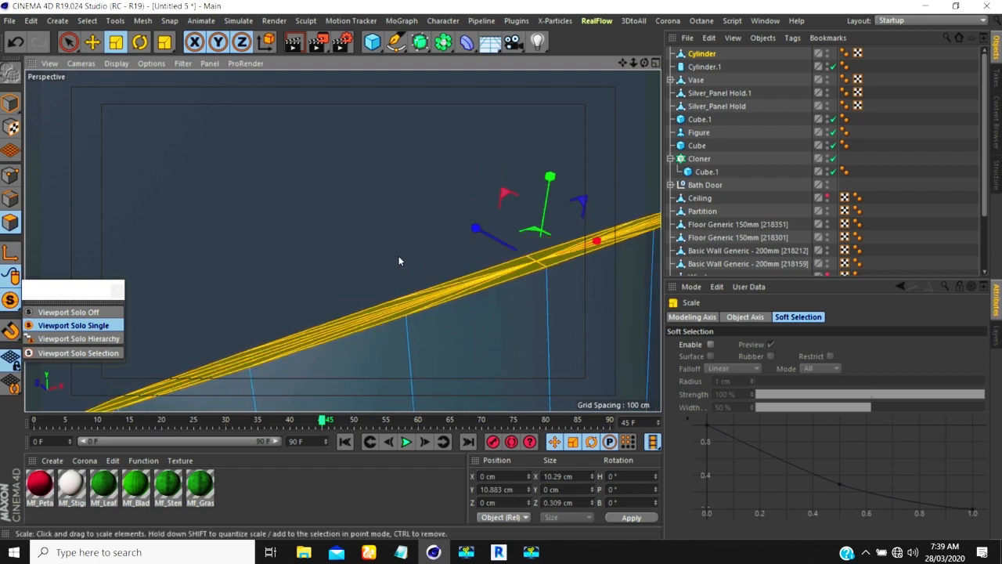
key(ctrl+z)
Merge the top cap's triangles into one N-gon and inset it with Extrude Inner by about 1.8 cm
scroll(361, 229, down, 10)
key(m)
key(n)
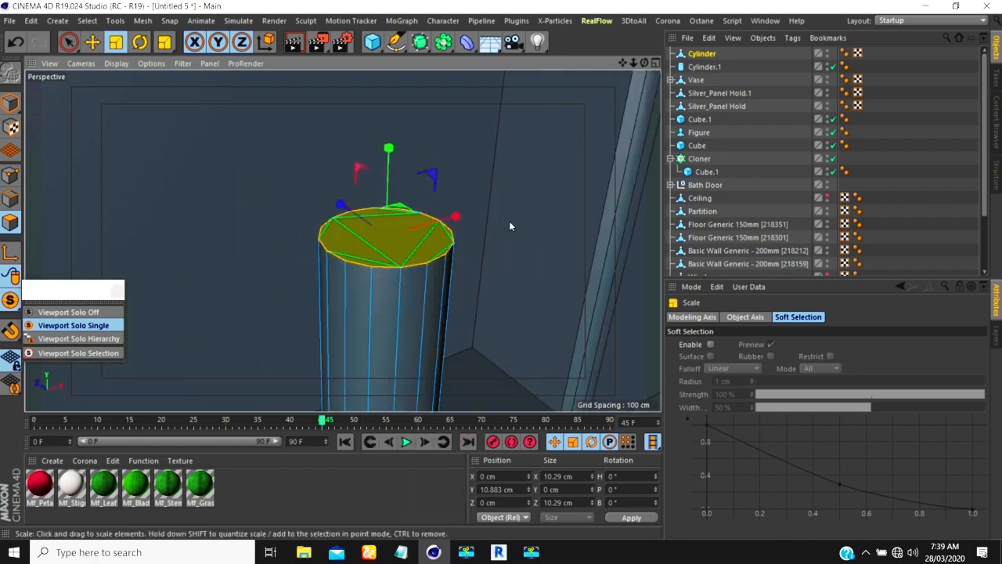
key(i)
drag(508, 221, 562, 221)
scroll(384, 243, up, 5)
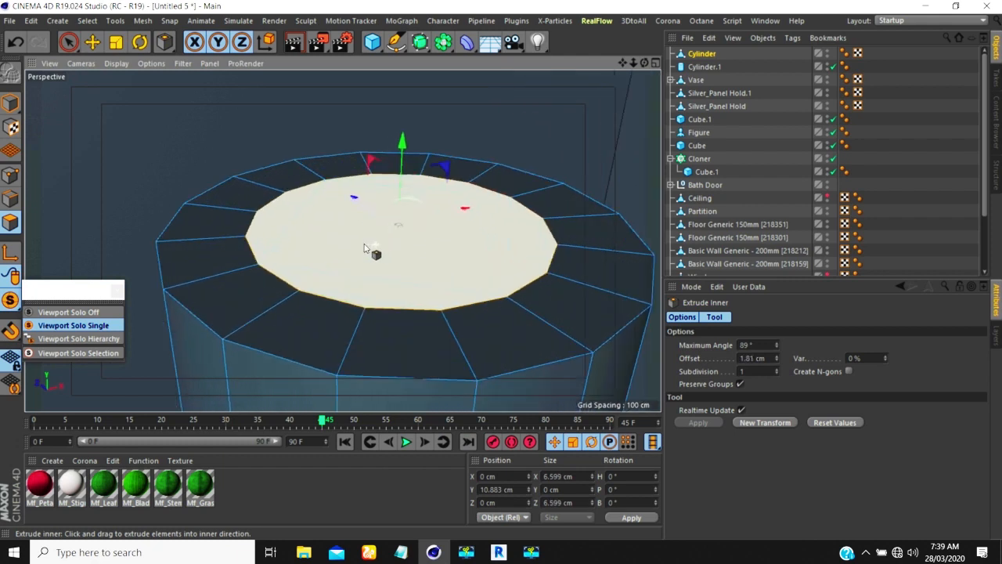
Use Line Cut with Single Line to make five parallel cuts between opposite vertices of the inset face and one cut across them
scroll(368, 249, down, 1)
key(k)
key(k)
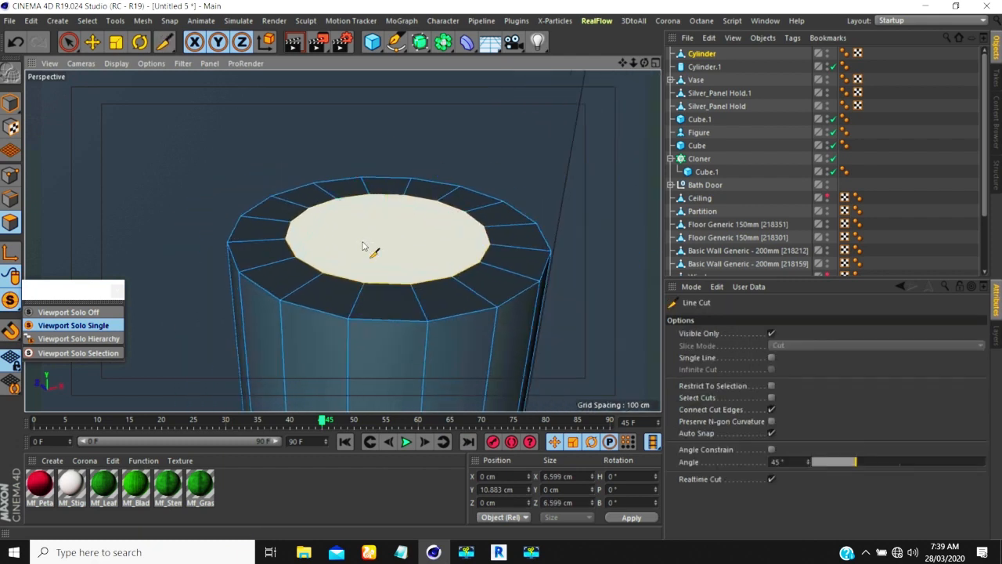
alt+drag(443, 277, 382, 352)
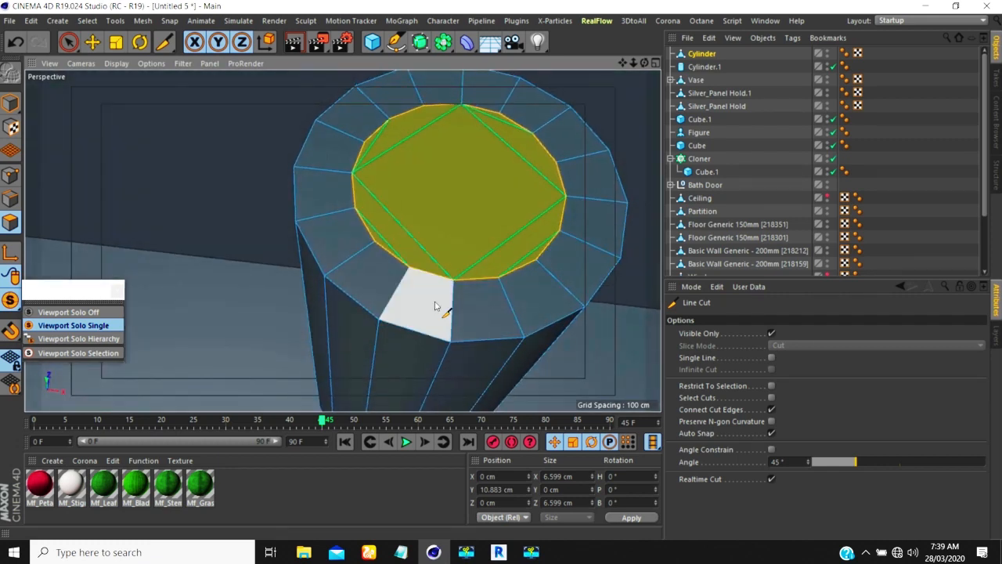
drag(451, 279, 461, 106)
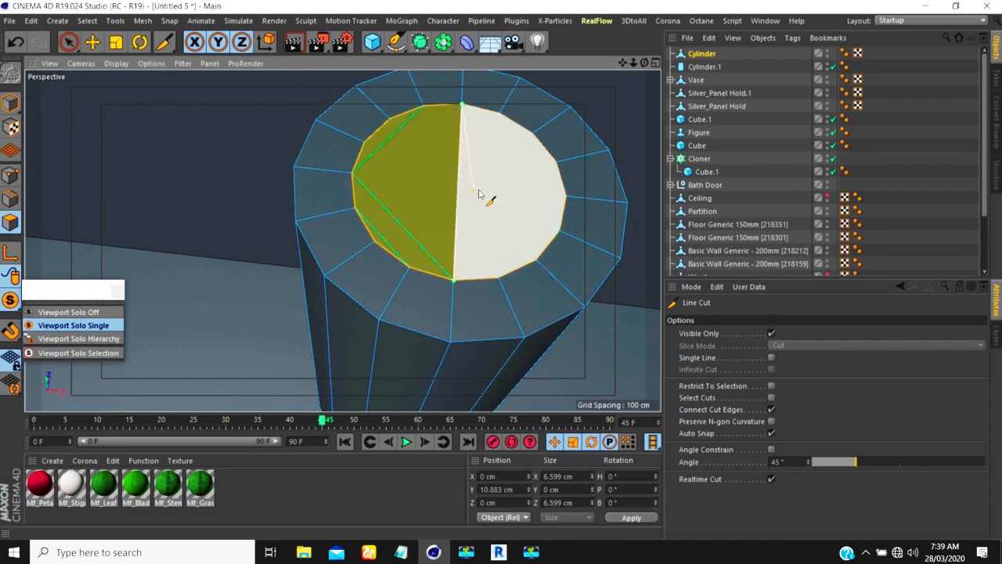
click(772, 357)
drag(423, 106, 410, 267)
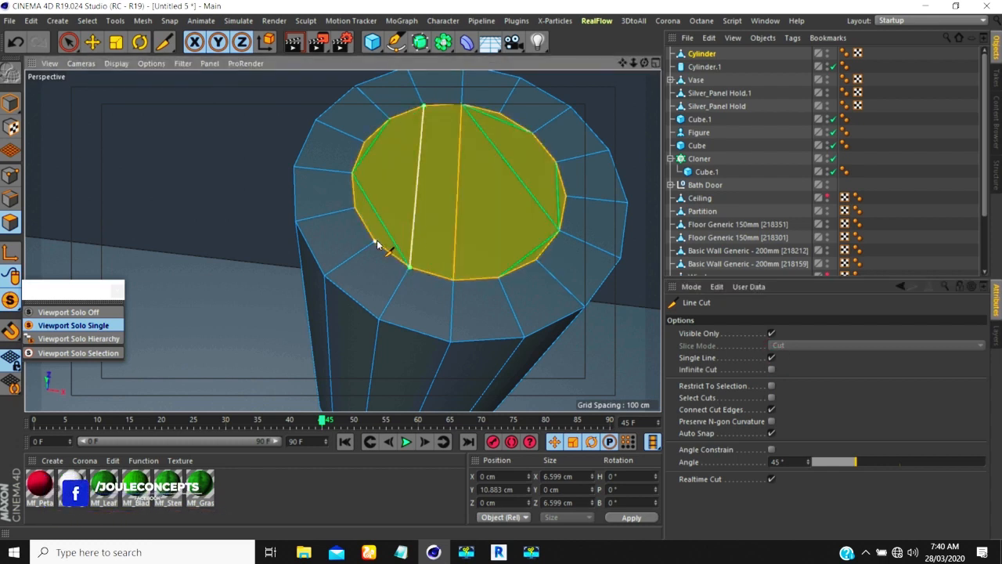
drag(496, 117, 531, 138)
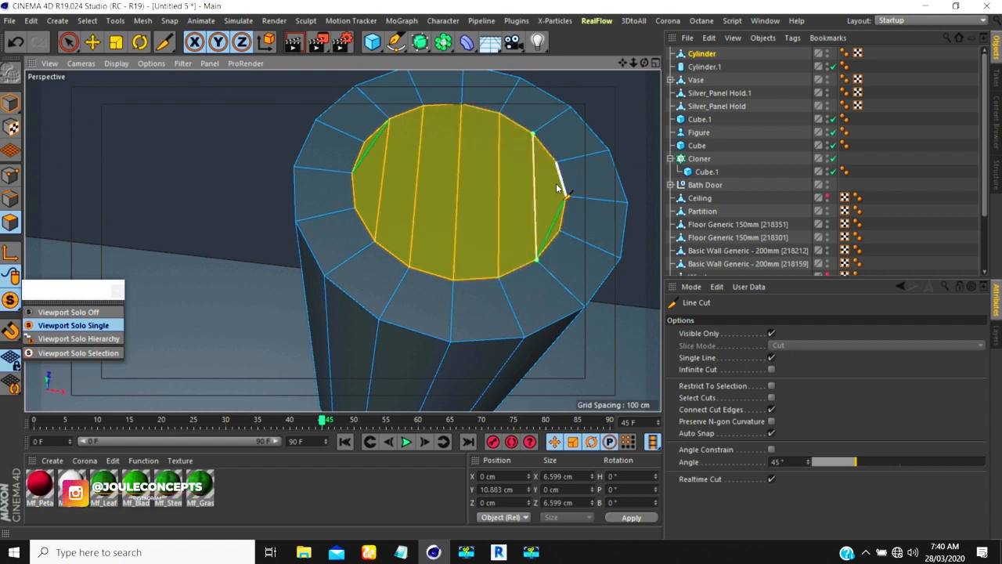
drag(564, 192, 353, 174)
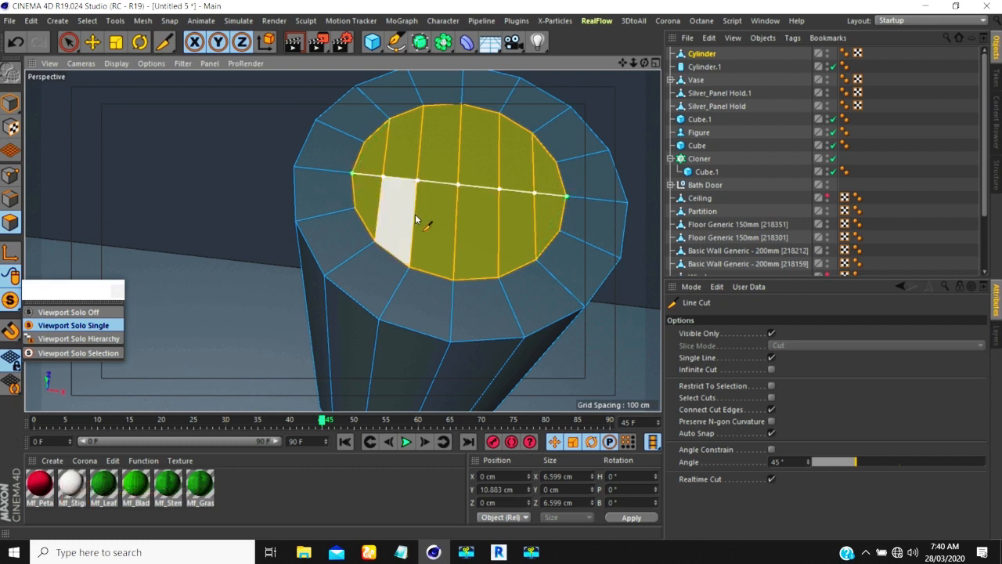
Add the ring of polygons around the inset face to the selection so the whole top cap is selected
scroll(412, 213, down, 3)
alt+drag(414, 215, 429, 223)
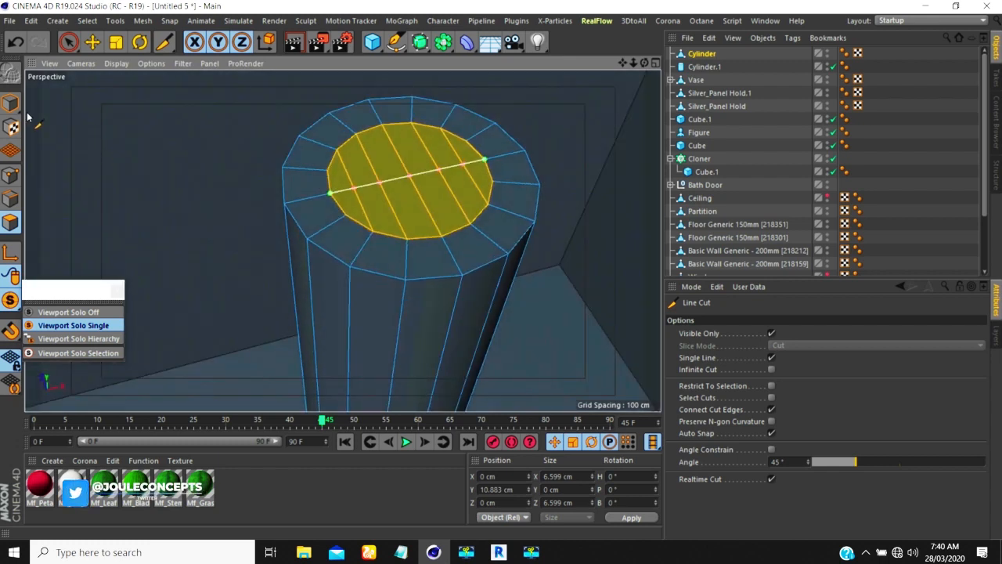
key(u)
key(l)
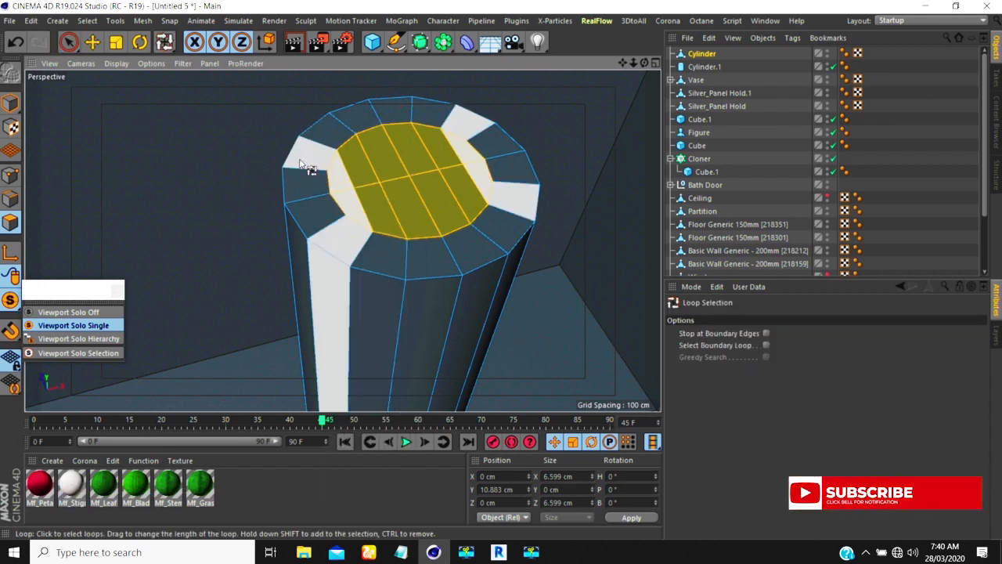
click(307, 179)
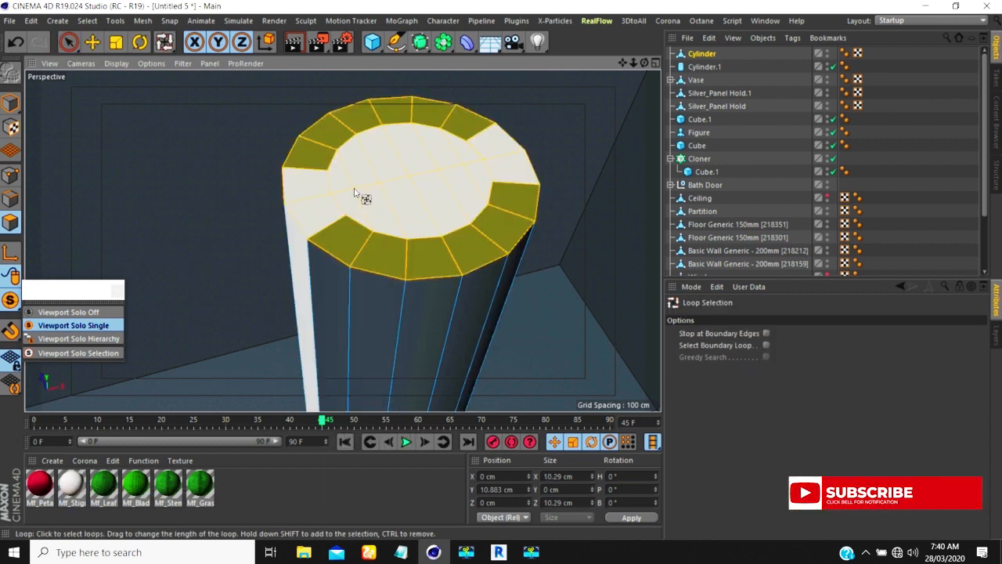
Squash the selected top cap along Z to about 0.1 cm, keeping its full width in X
key(t)
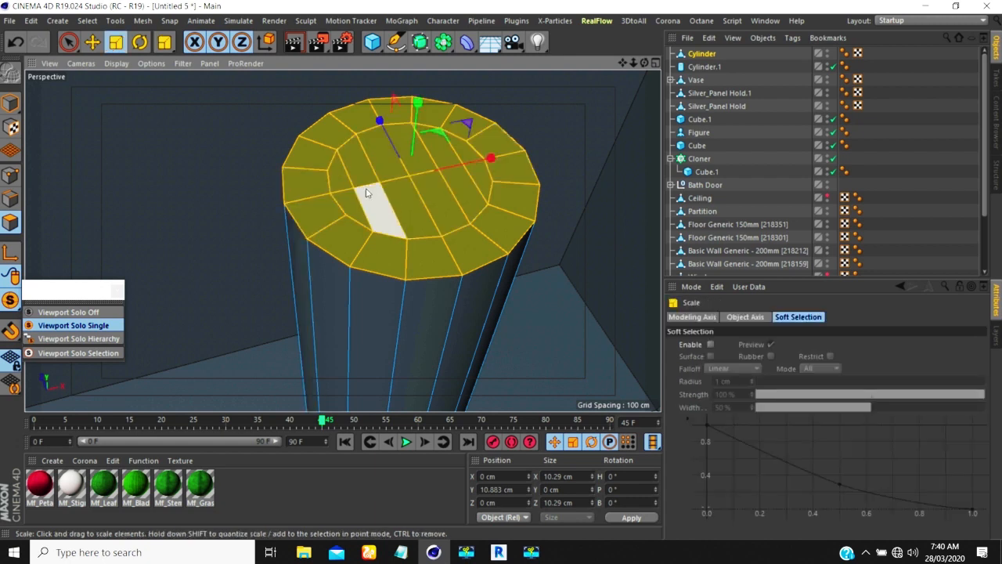
scroll(313, 165, down, 6)
drag(290, 143, 354, 174)
scroll(354, 169, up, 6)
scroll(354, 163, down, 3)
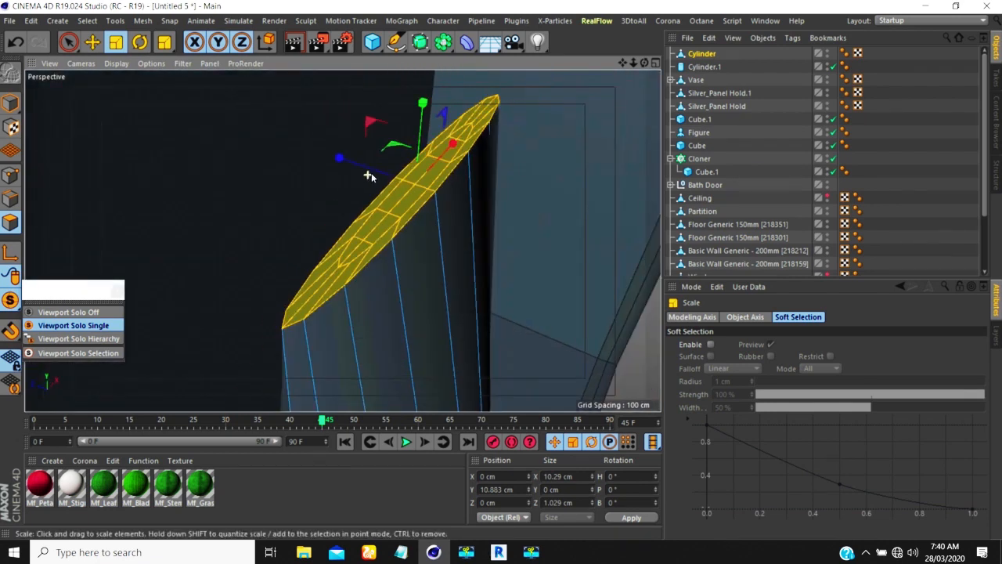
scroll(353, 163, up, 2)
drag(405, 174, 464, 220)
Extrude the flattened top end upward by about 1.5 cm
scroll(391, 190, down, 5)
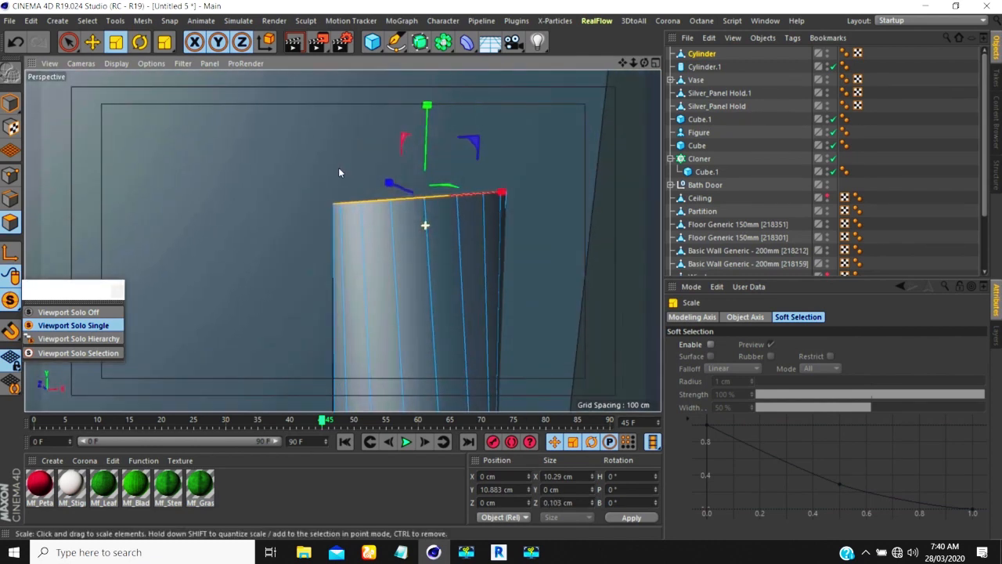
key(e)
drag(427, 106, 428, 81)
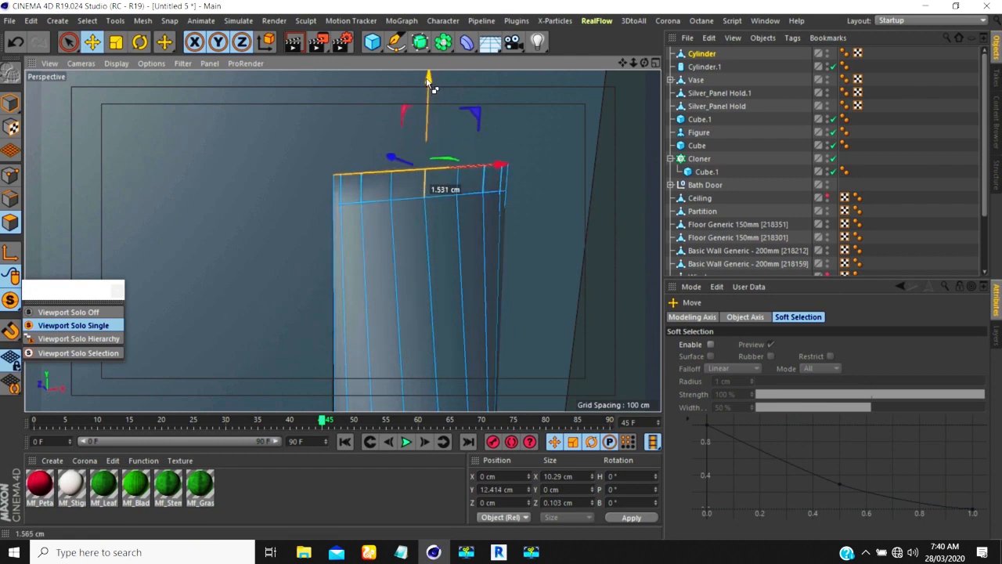
Select the polygon loop that forms the cylinder's bottom cap
scroll(415, 152, up, 3)
scroll(404, 108, down, 8)
scroll(414, 196, up, 3)
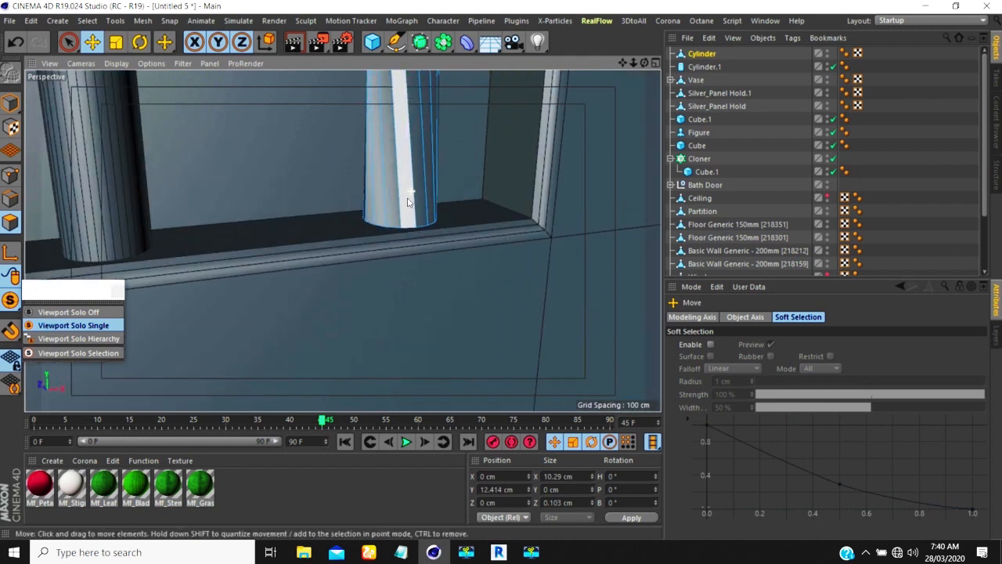
scroll(393, 209, down, 3)
scroll(393, 209, up, 8)
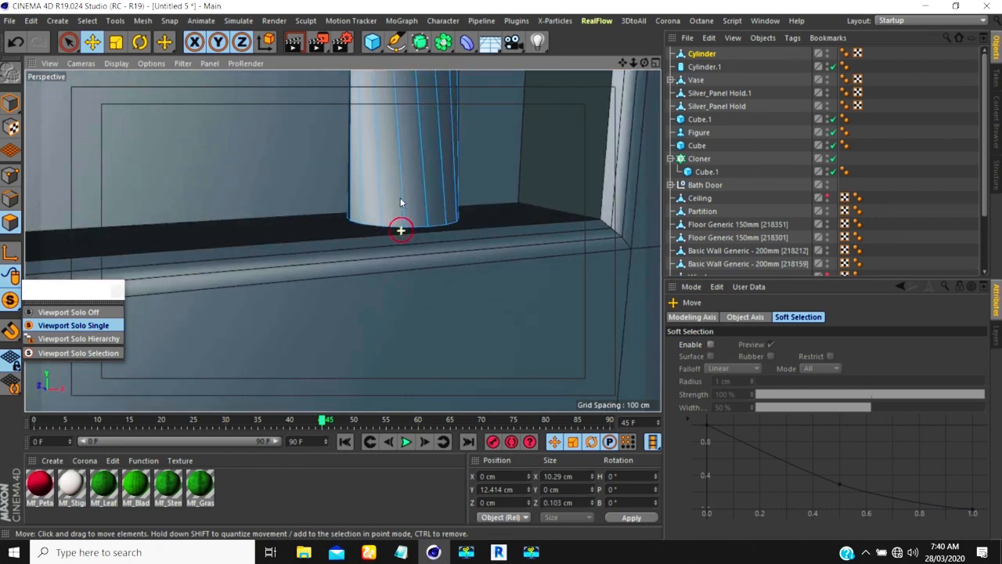
scroll(400, 171, up, 10)
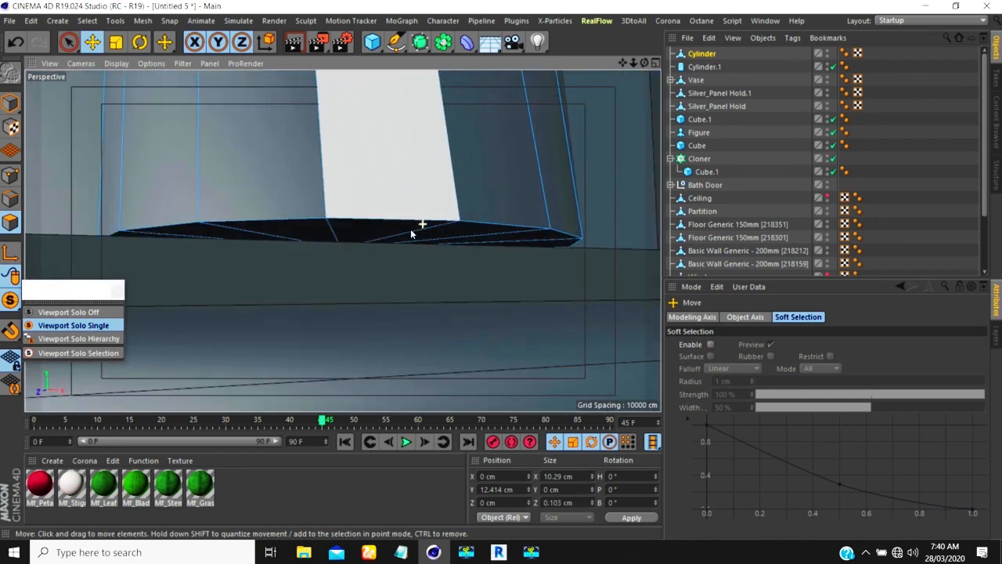
key(u)
key(f)
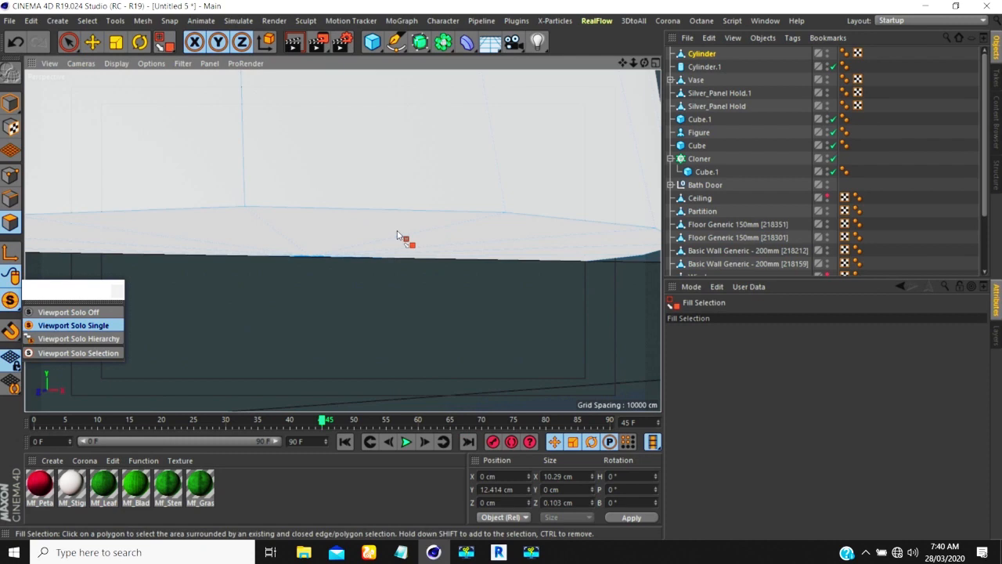
key(u)
key(l)
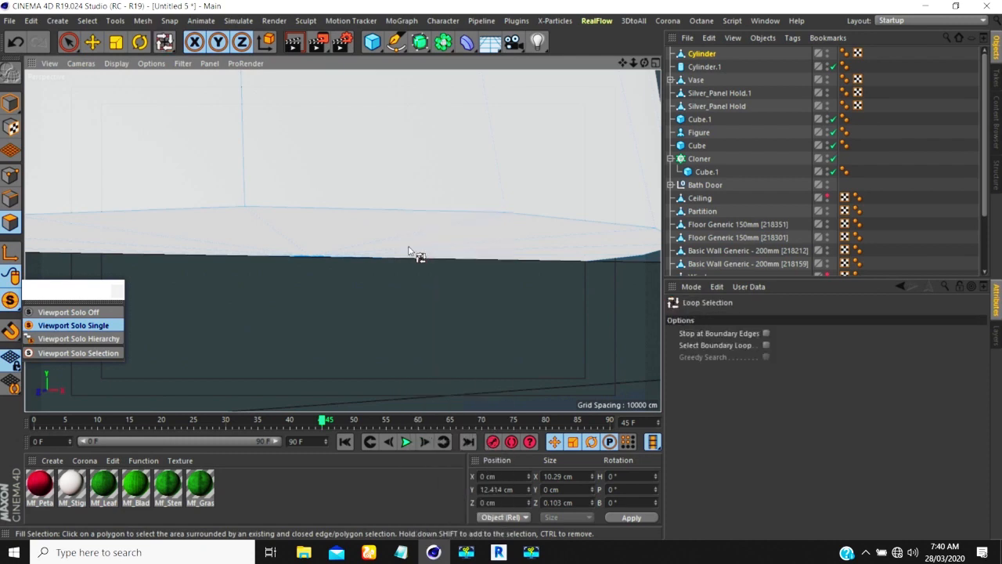
click(409, 248)
scroll(391, 250, down, 8)
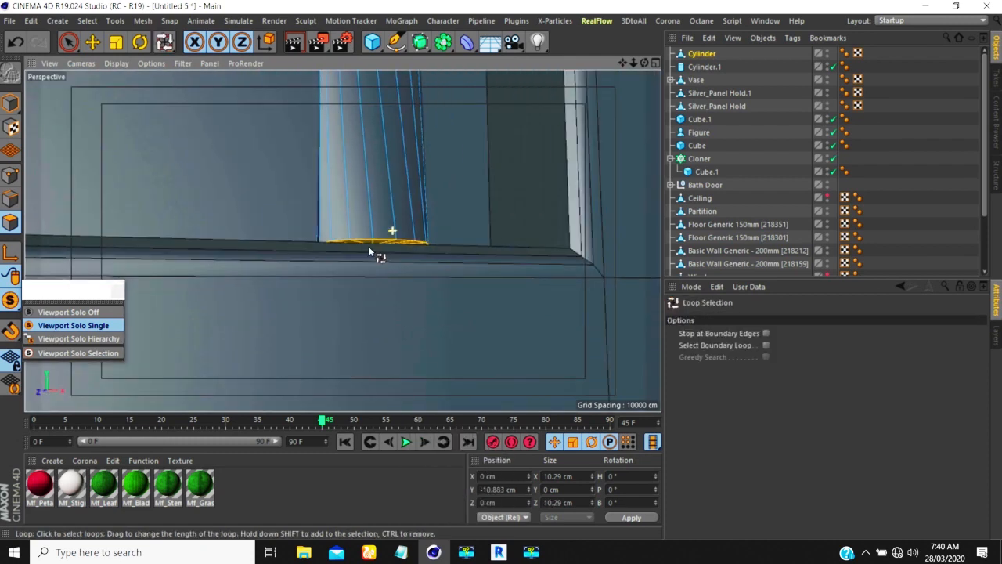
Scale the bottom cap uniformly down to about 8.2 cm in diameter
key(t)
scroll(401, 278, down, 6)
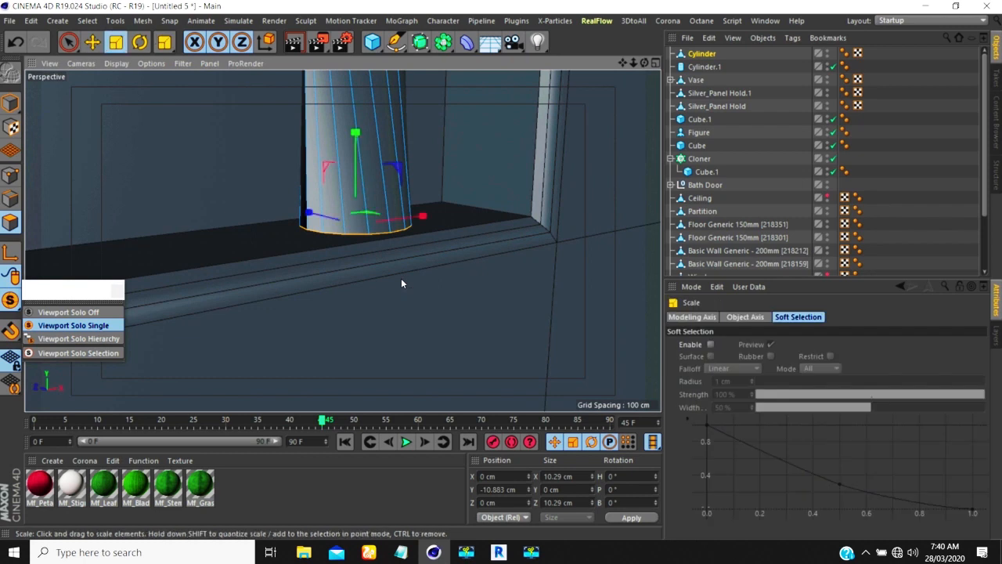
drag(468, 266, 302, 236)
scroll(415, 246, up, 3)
scroll(393, 270, up, 4)
drag(411, 289, 440, 287)
scroll(385, 183, down, 5)
scroll(385, 178, up, 5)
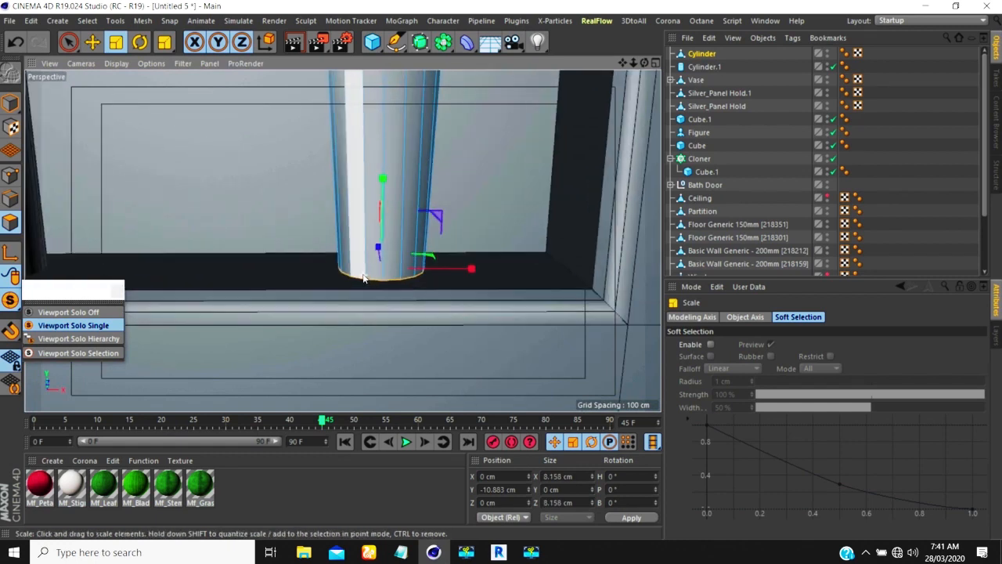
Isolate the cylinder in the viewport with Viewport Solo Single
scroll(357, 264, down, 4)
alt+drag(357, 261, 420, 245)
scroll(383, 266, up, 4)
scroll(383, 266, up, 5)
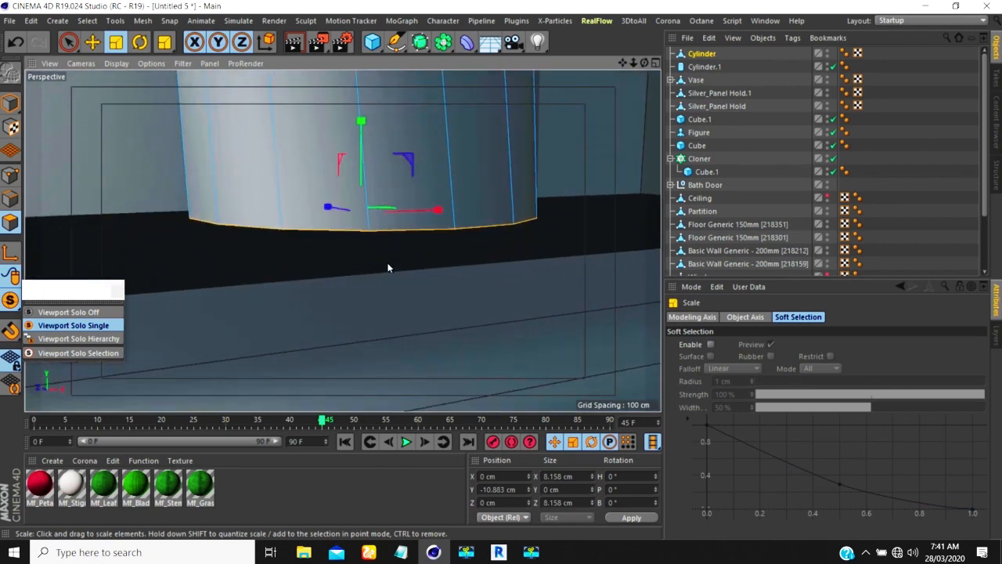
scroll(388, 268, down, 2)
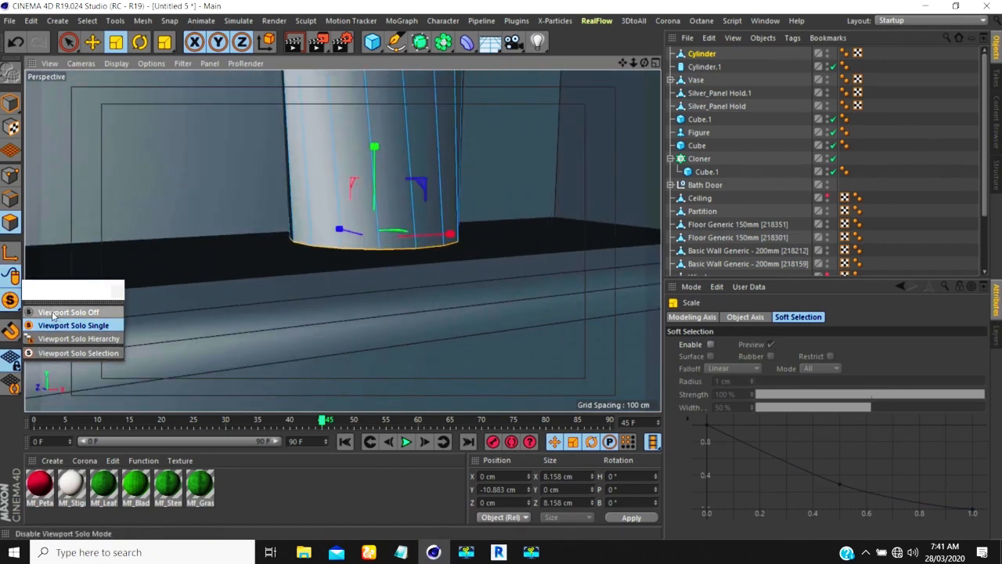
click(45, 326)
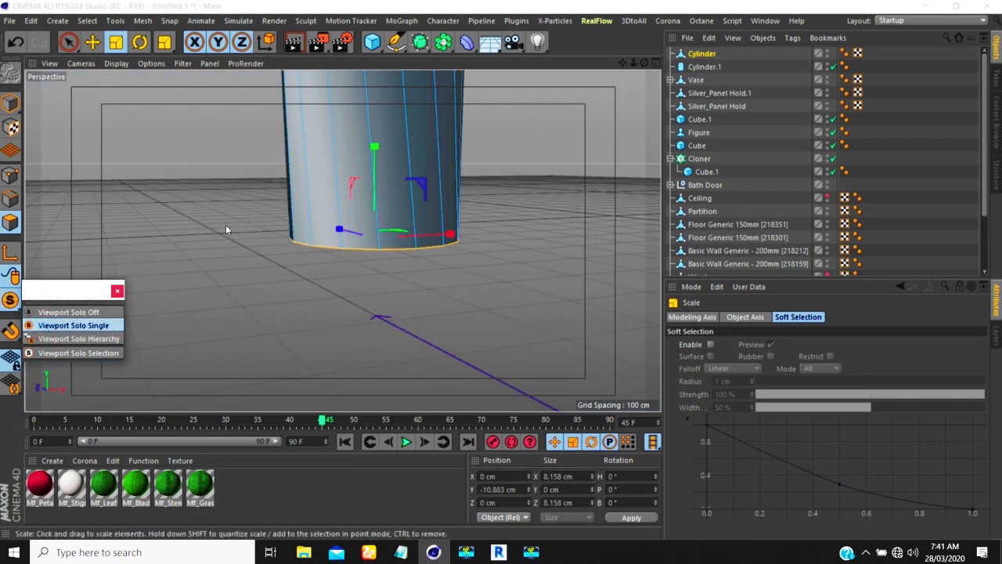
scroll(226, 226, down, 2)
alt+drag(308, 235, 310, 125)
key(i)
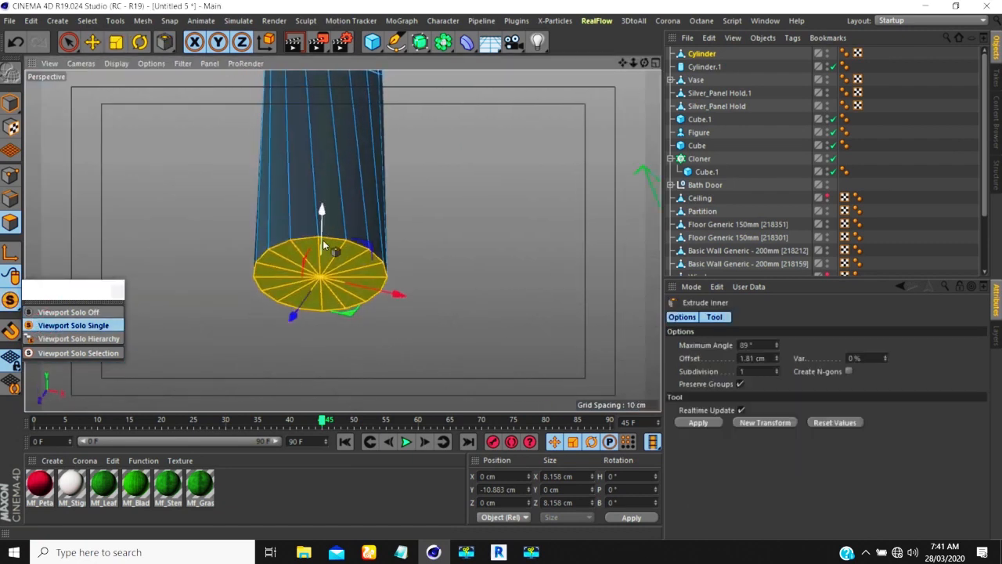
scroll(368, 258, up, 2)
drag(345, 282, 339, 282)
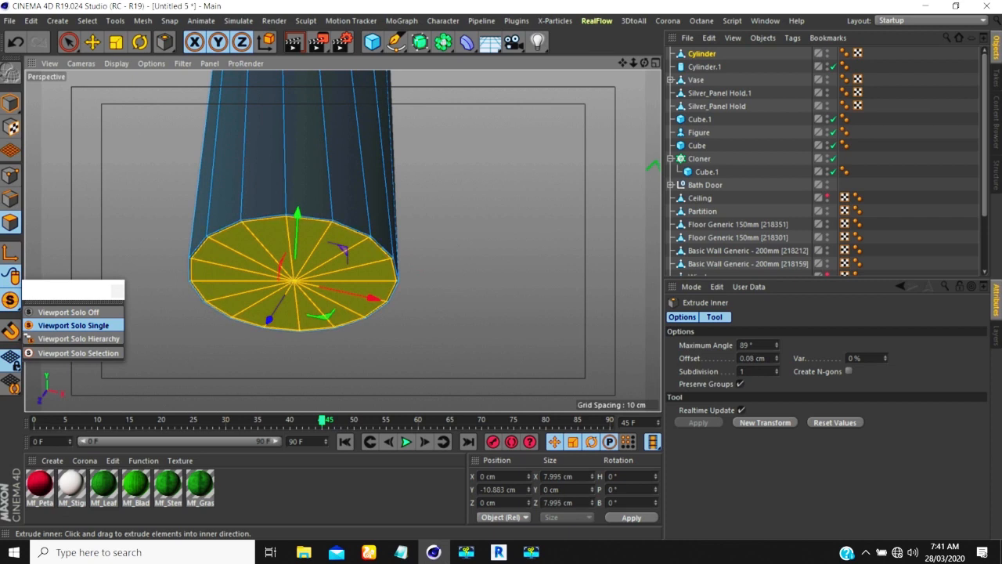
key(ctrl+z)
Extrude the cylinder's bottom cap downward by about 3.3 cm and inset it with Extrude Inner to about 5.7 cm across
key(d)
drag(430, 249, 419, 270)
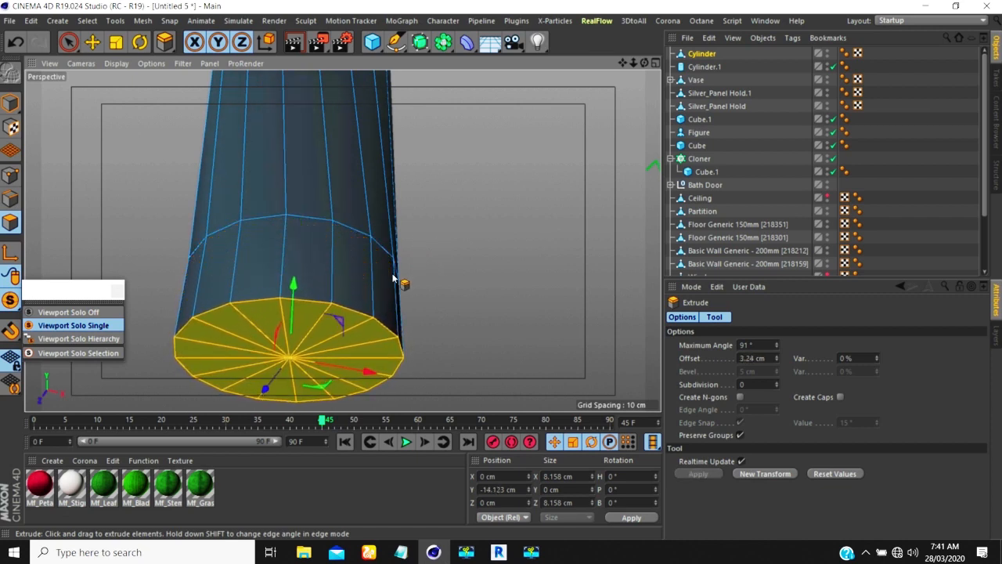
drag(428, 274, 430, 273)
key(i)
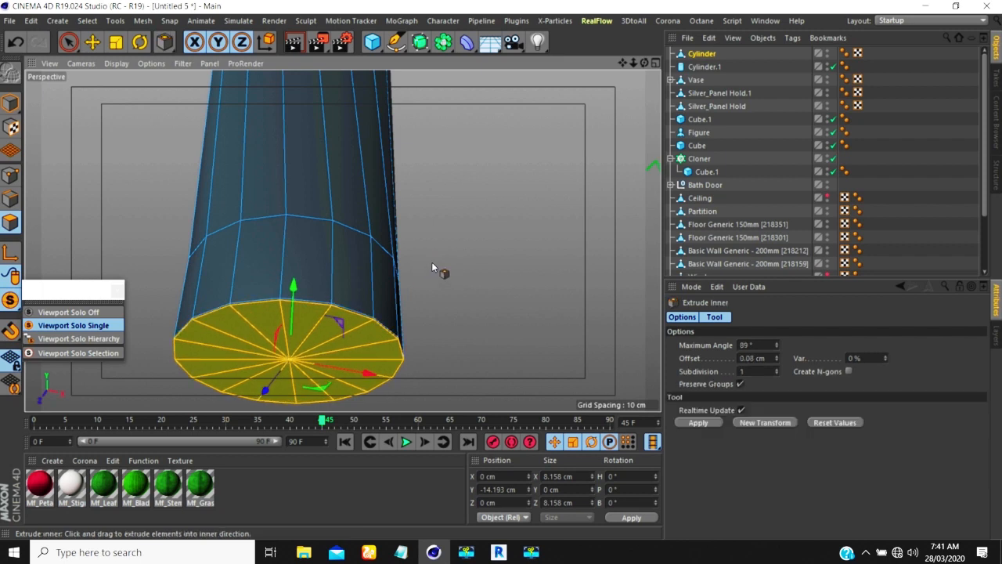
drag(476, 286, 473, 278)
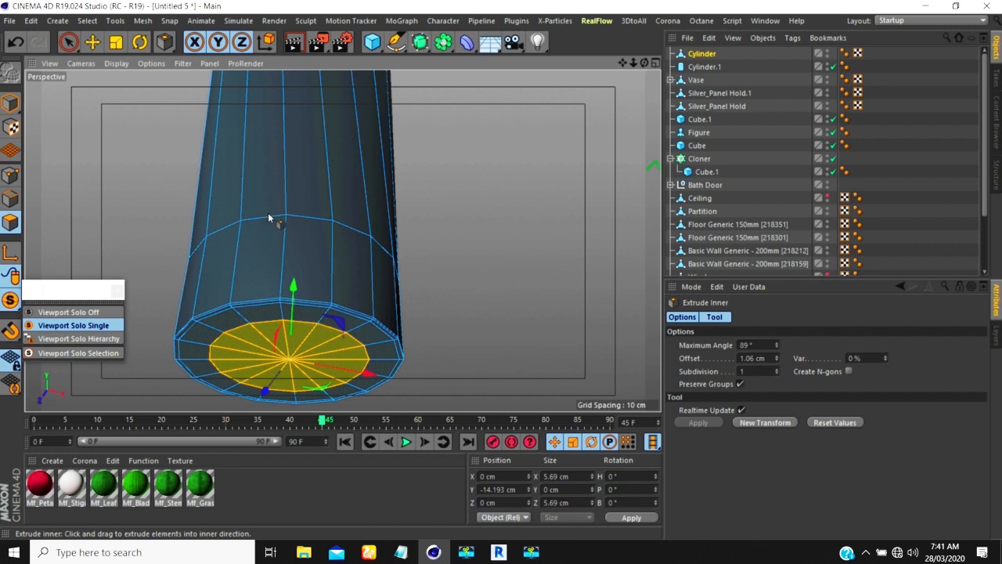
Add a loop cut around the bottom section just below its upper seam, at about 5.1% offset
scroll(347, 241, up, 3)
alt+drag(327, 236, 336, 304)
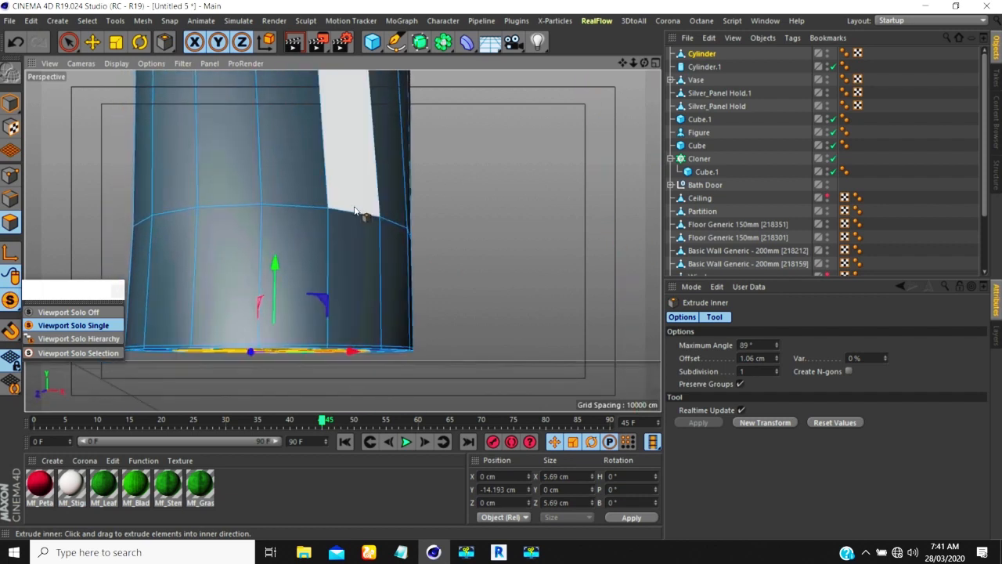
scroll(356, 223, up, 4)
scroll(234, 221, down, 1)
click(14, 213)
key(k)
key(l)
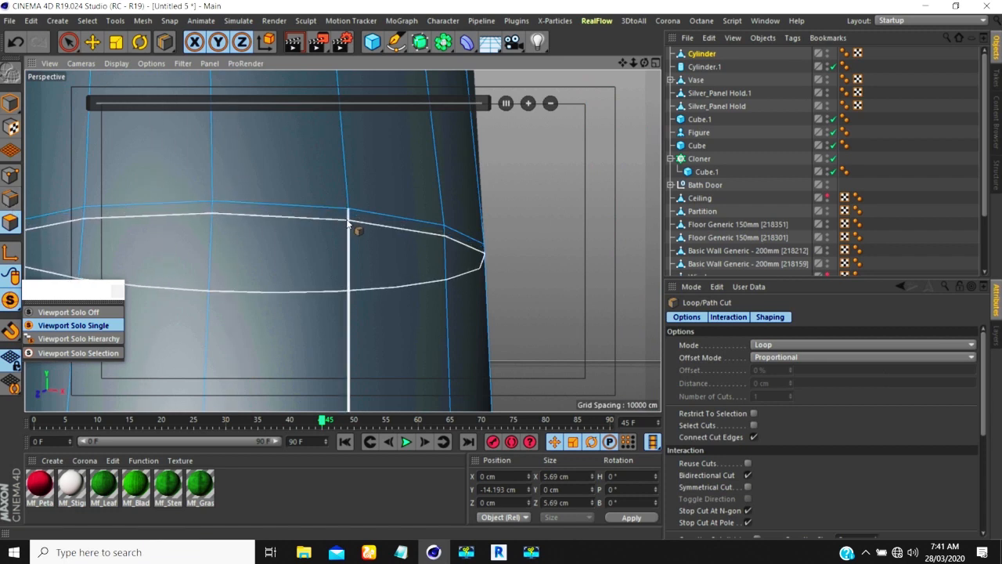
click(348, 223)
Add a symmetrical pair of loop cuts inside the narrow band just below the seam, with Symmetrical Cut enabled
scroll(348, 216, up, 3)
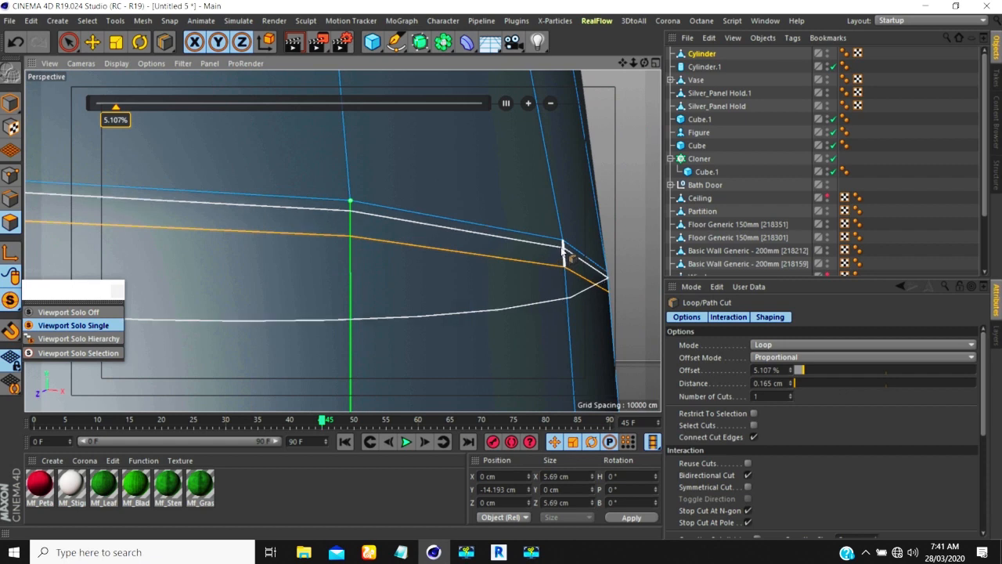
scroll(562, 249, up, 2)
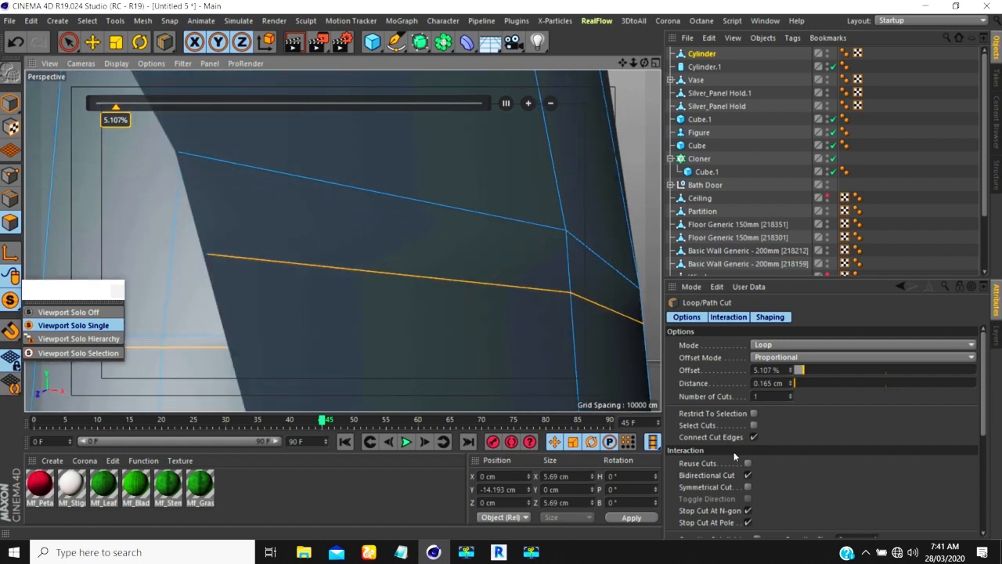
click(748, 487)
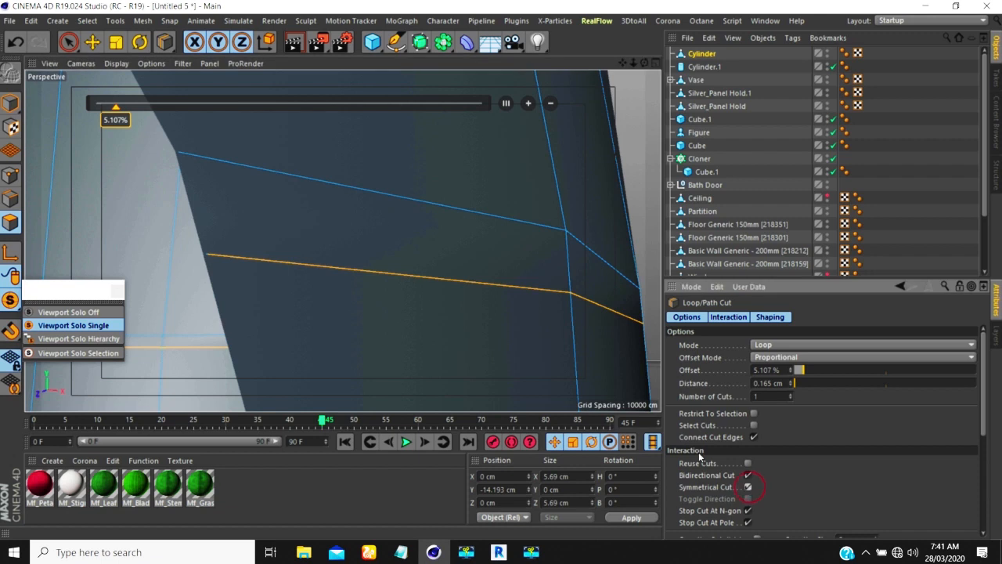
click(568, 276)
Select the middle polygon loop of the narrow band and extrude it inward by about 0.3 cm to form a groove
scroll(540, 299, down, 2)
key(u)
key(l)
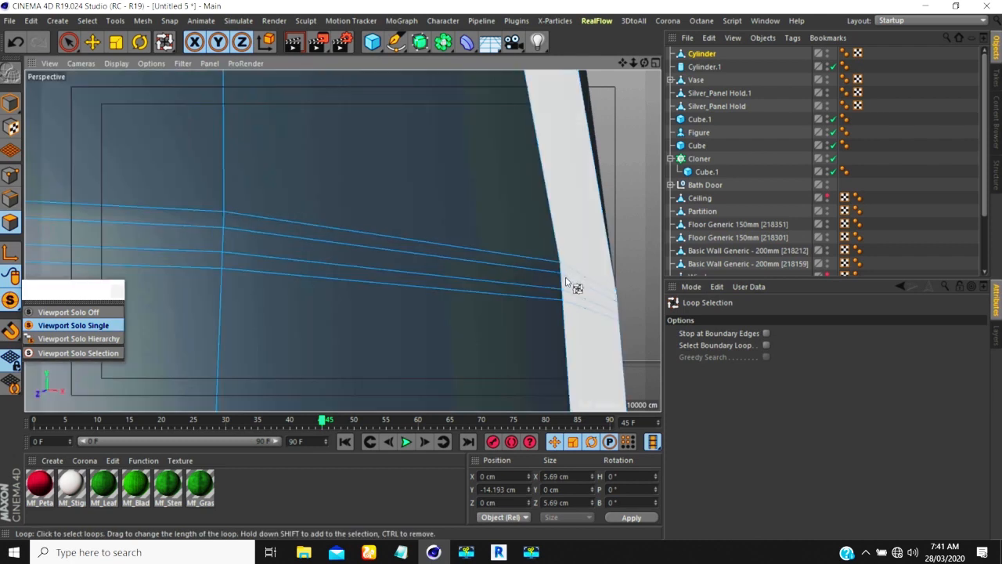
click(559, 278)
scroll(484, 282, down, 3)
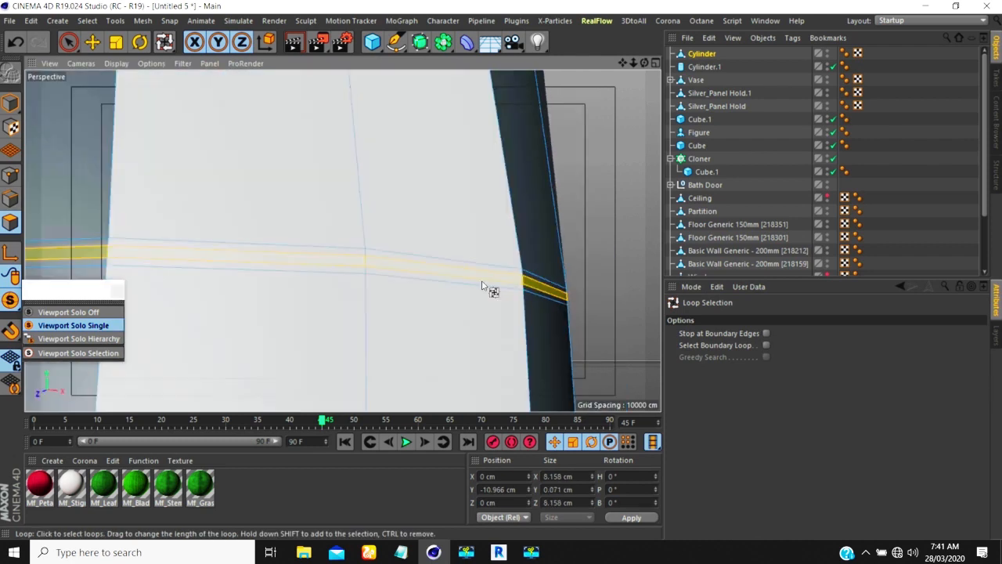
key(d)
drag(605, 274, 569, 283)
Add a symmetrical pair of loop cuts on the groove's wall at about 26.2% offset
scroll(574, 276, up, 5)
key(k)
key(l)
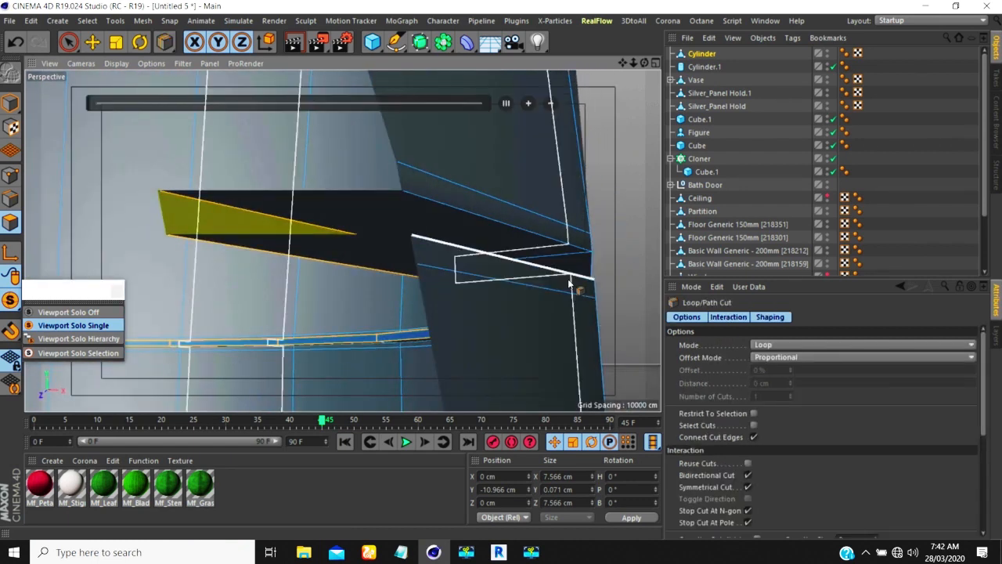
click(570, 256)
Smooth the Cylinder by placing it inside a Subdivision Surface, and deselect it to inspect the tube
alt+drag(570, 258, 529, 256)
alt+right_drag(529, 256, 475, 297)
mouse_move(472, 300)
alt+mouse_down()
mouse_move(436, 273)
mouse_move(464, 290)
alt+mouse_up()
alt+right_drag(461, 255, 439, 343)
alt+right_drag(447, 307, 449, 290)
alt+drag(449, 288, 453, 227)
alt+right_drag(454, 227, 444, 313)
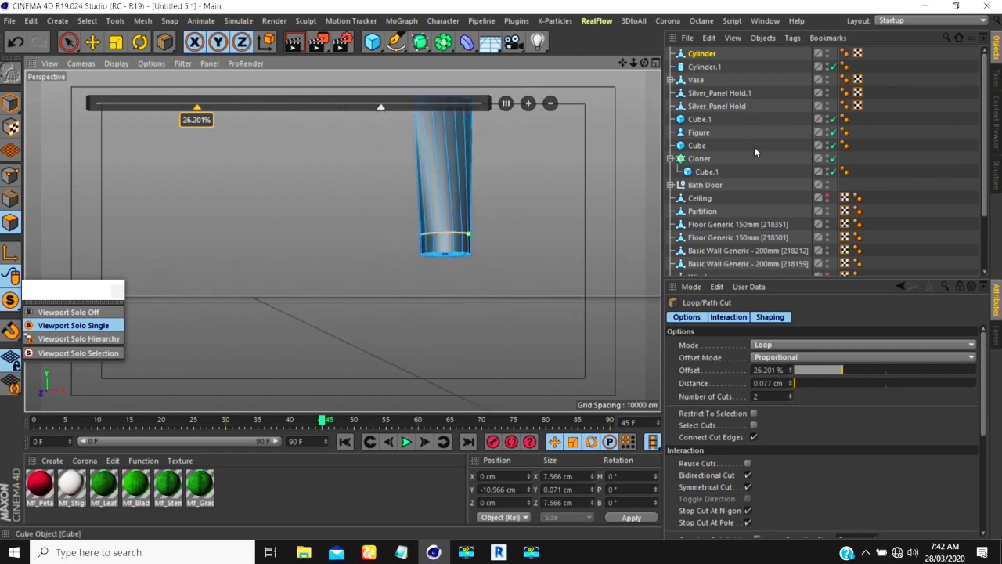
click(754, 148)
alt+right_drag(530, 259, 527, 152)
click(700, 53)
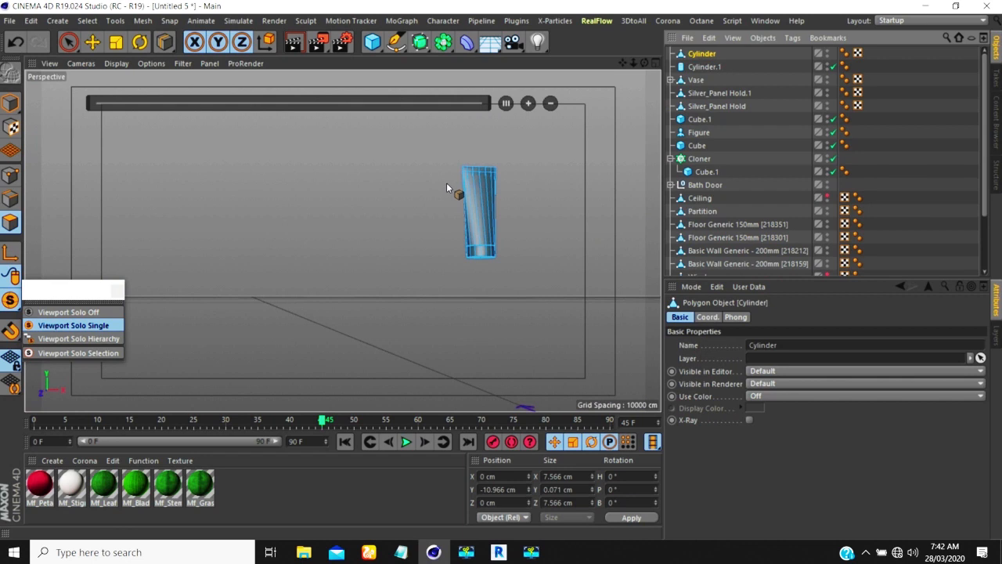
alt+click(419, 41)
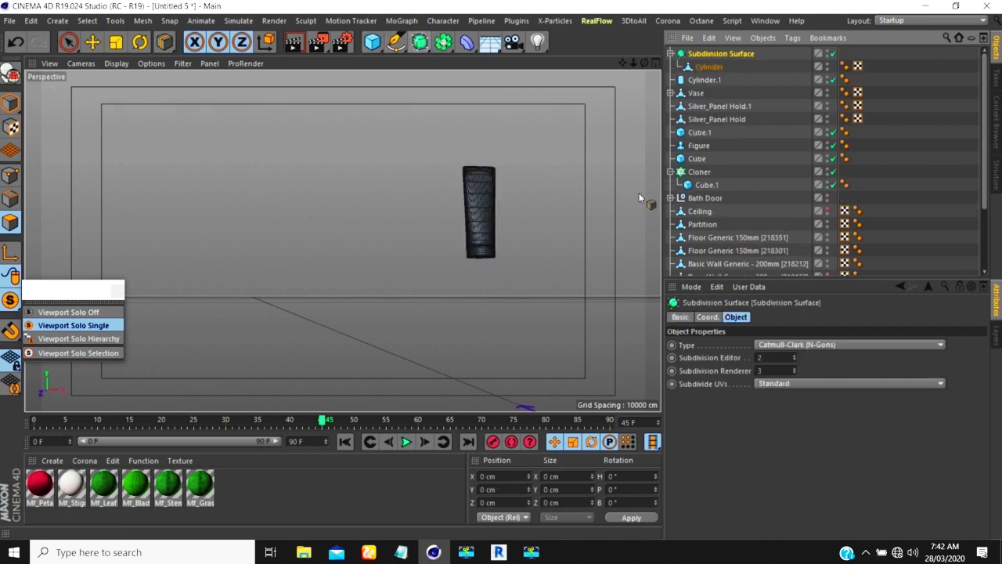
click(877, 133)
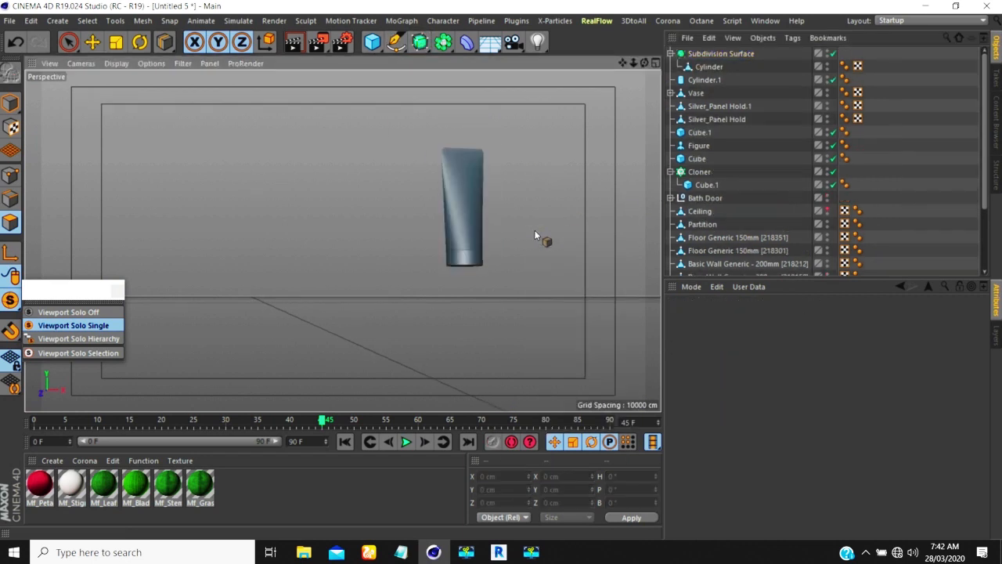
alt+drag(509, 251, 502, 225)
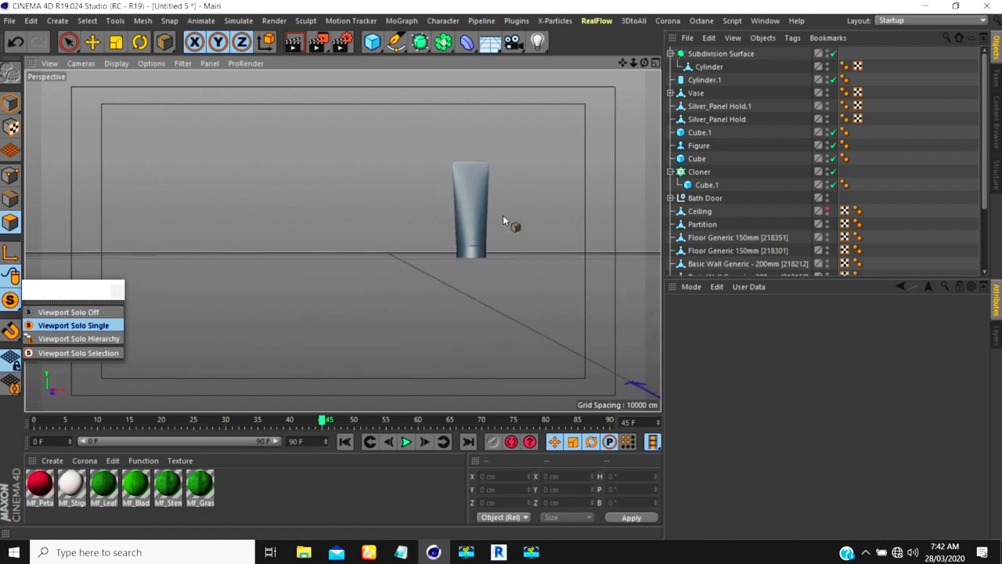
scroll(470, 184, up, 8)
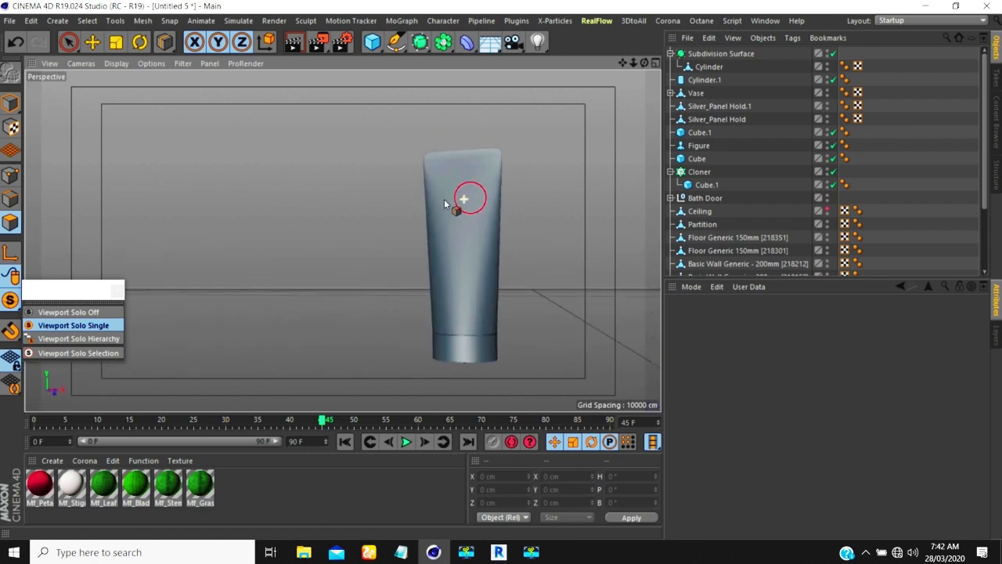
Add a single loop cut around the middle of the tube body at about 54.7% offset, with Symmetrical Cut disabled
click(696, 68)
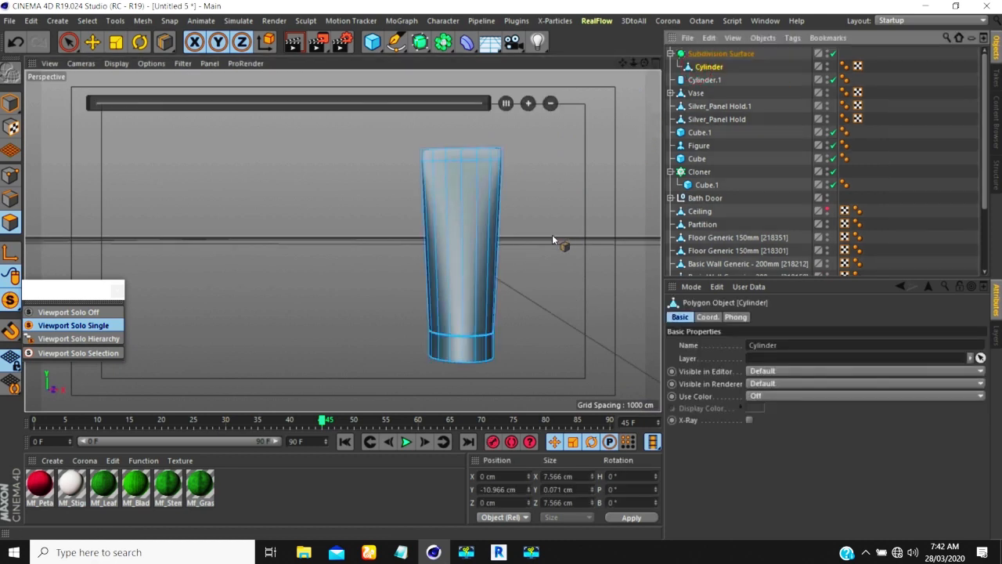
click(486, 244)
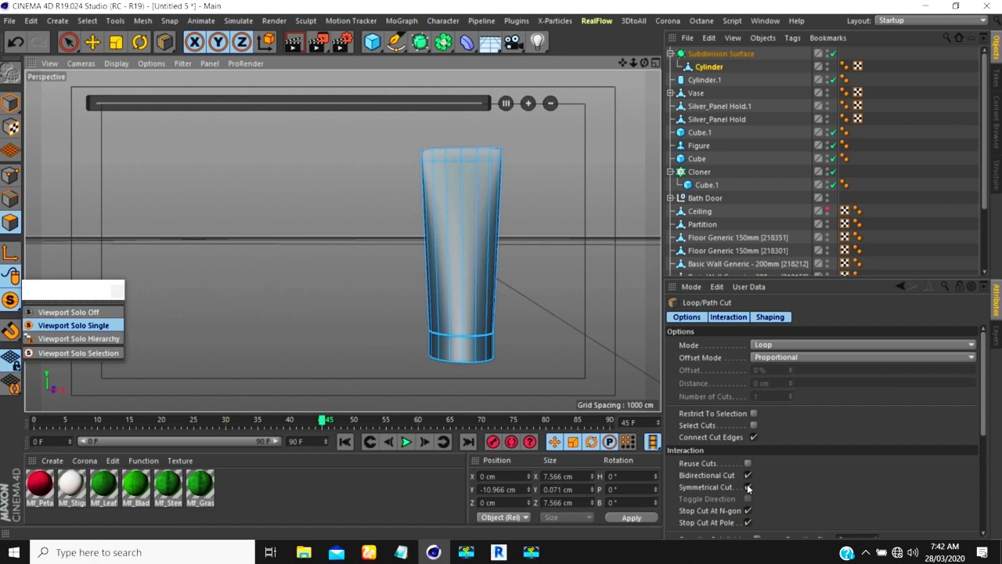
click(748, 487)
click(501, 253)
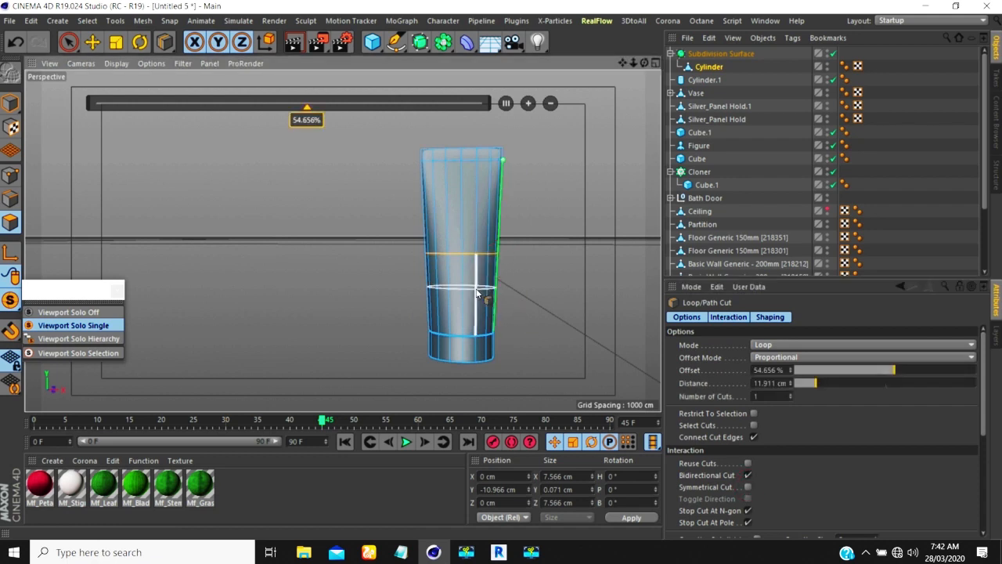
Select the tube's middle edge loop and scale it down uniformly to about 8.7 cm in X and 4.3 cm in Z
key(u)
key(l)
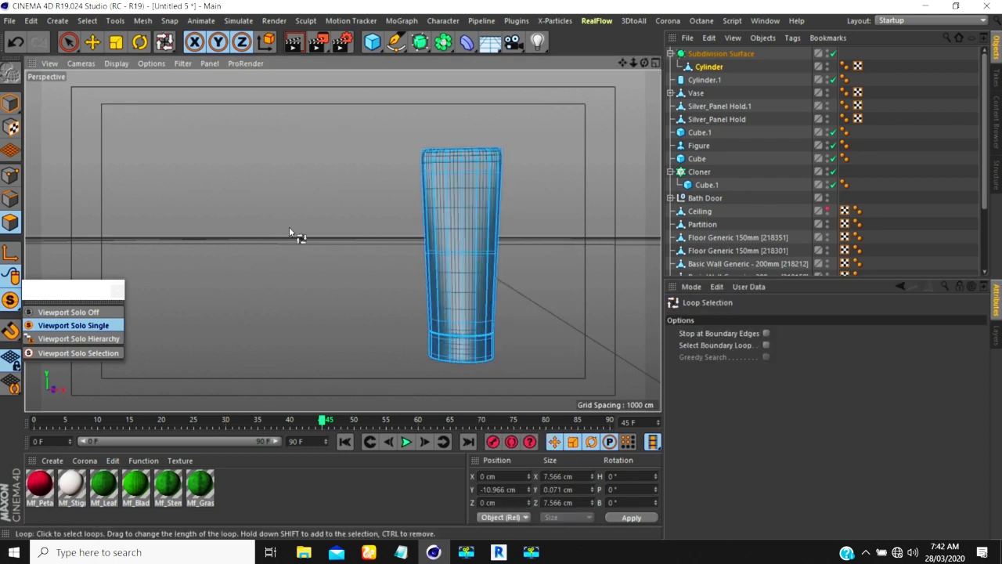
click(11, 198)
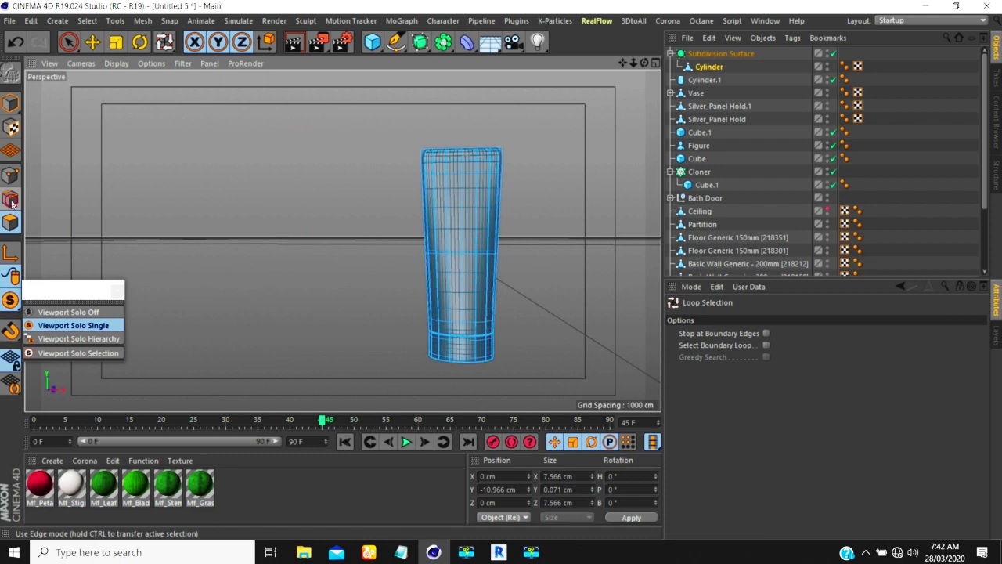
click(464, 250)
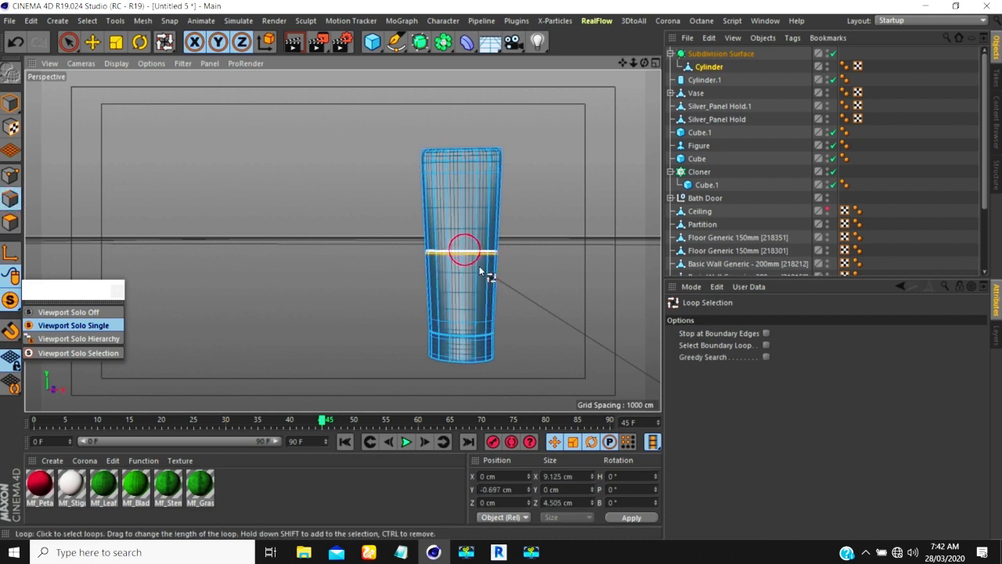
key(t)
mouse_move(530, 279)
mouse_down()
mouse_move(552, 280)
mouse_move(464, 288)
mouse_move(630, 276)
mouse_move(510, 283)
mouse_move(535, 283)
mouse_move(526, 282)
mouse_up()
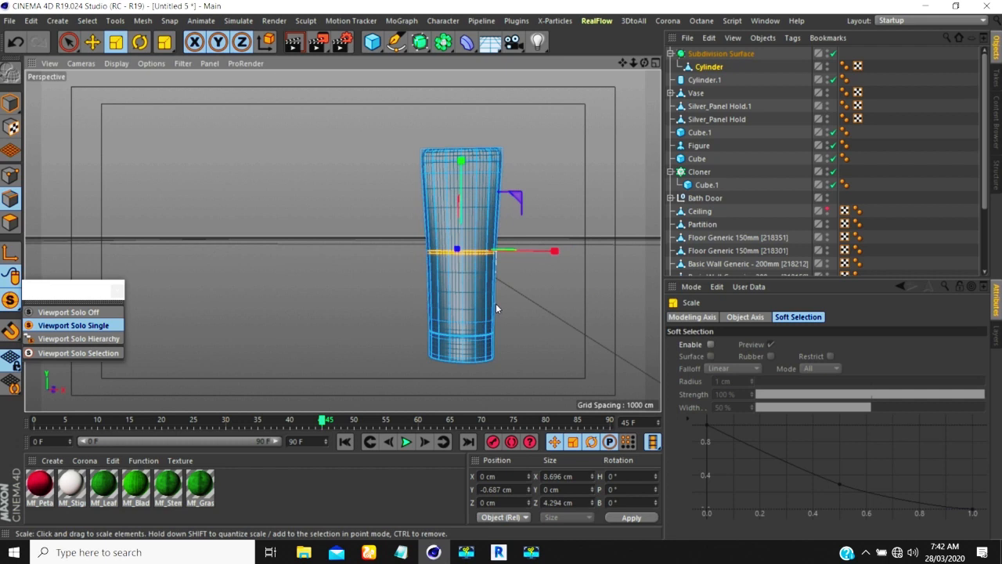
Add a loop cut on the tube's lower body above the groove at about 73.9% offset, with Select Cuts enabled
key(k)
key(l)
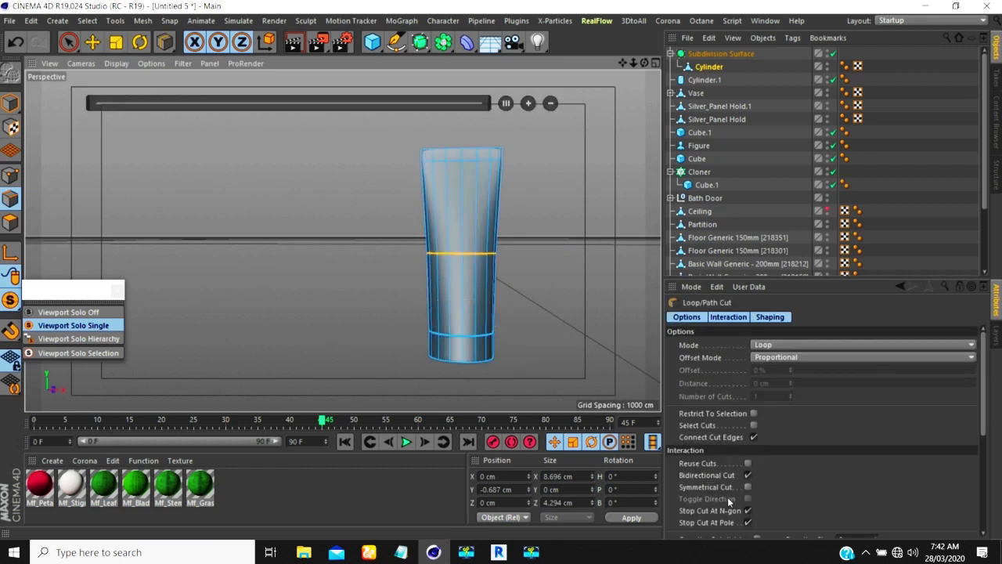
scroll(698, 488, down, 5)
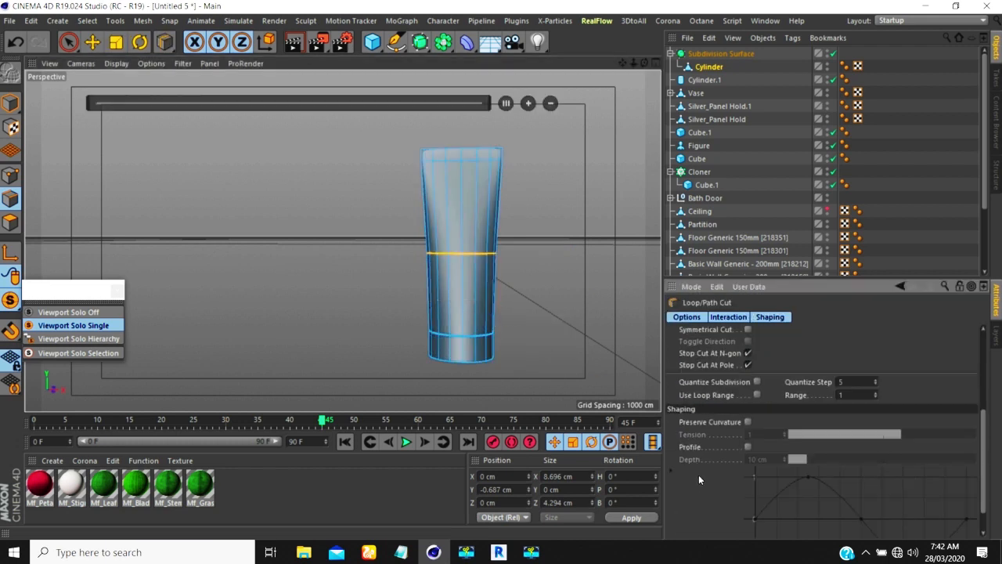
scroll(698, 475, up, 3)
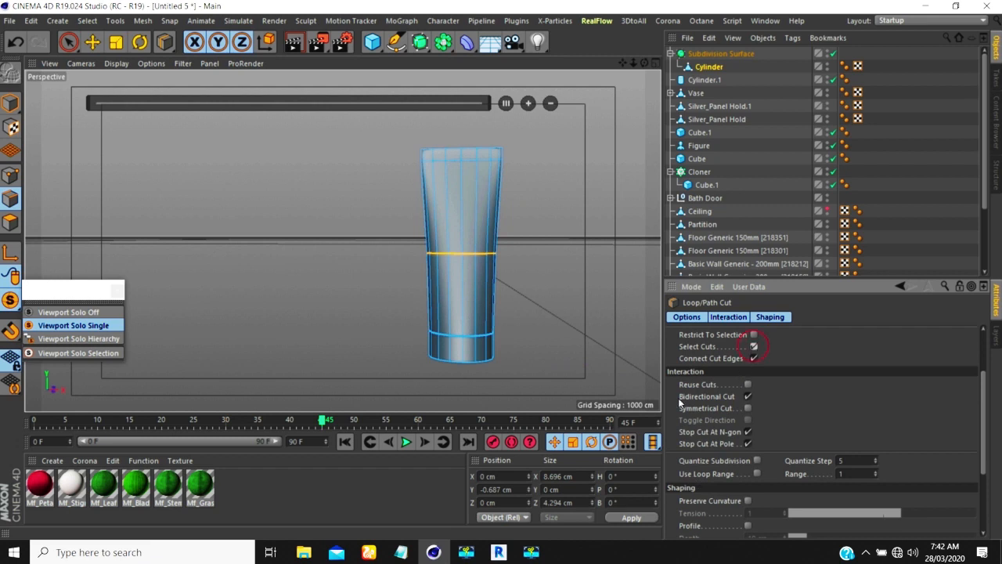
click(494, 314)
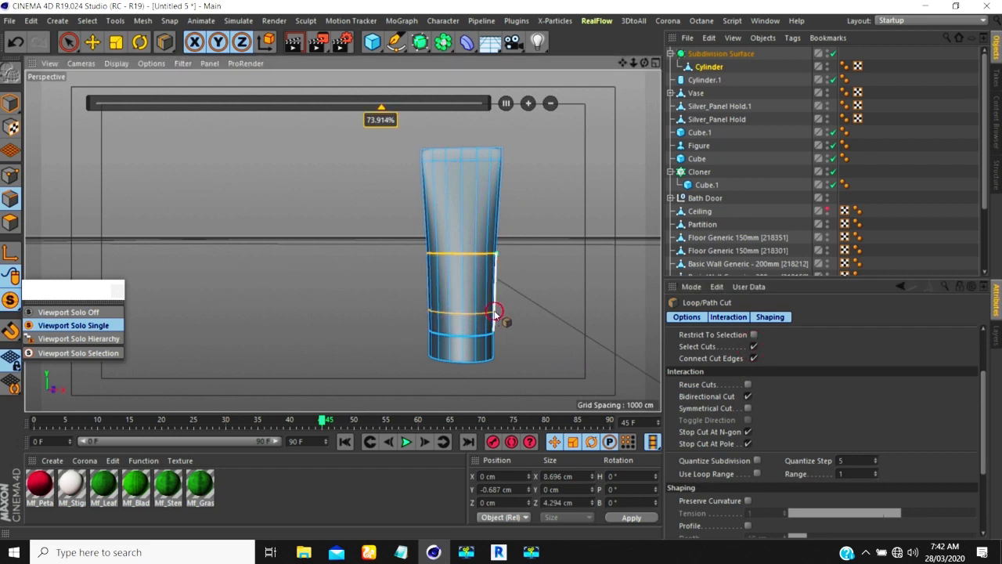
Scale the new lower edge loop up uniformly to about 9.3 cm in X and 8 cm in Z, and deselect the tube
click(116, 43)
drag(547, 338, 626, 339)
alt+drag(511, 361, 528, 335)
alt+drag(475, 277, 493, 260)
scroll(494, 260, down, 1)
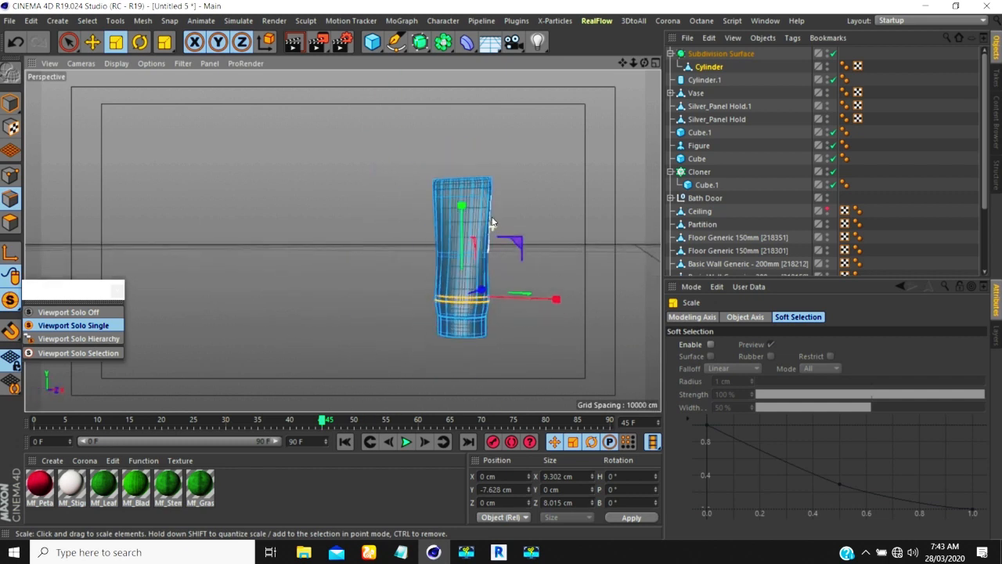
scroll(493, 219, up, 3)
click(862, 166)
scroll(537, 267, down, 3)
alt+drag(473, 304, 518, 291)
scroll(475, 268, down, 3)
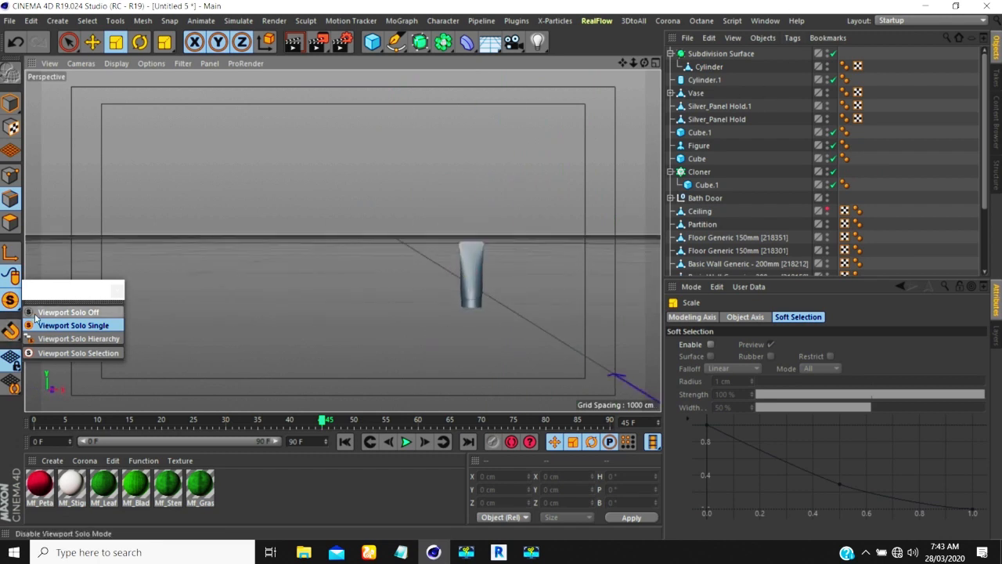
Turn off viewport solo to bring back the whole bathroom, and select the wall that holds the recessed niche
click(68, 312)
scroll(386, 290, down, 5)
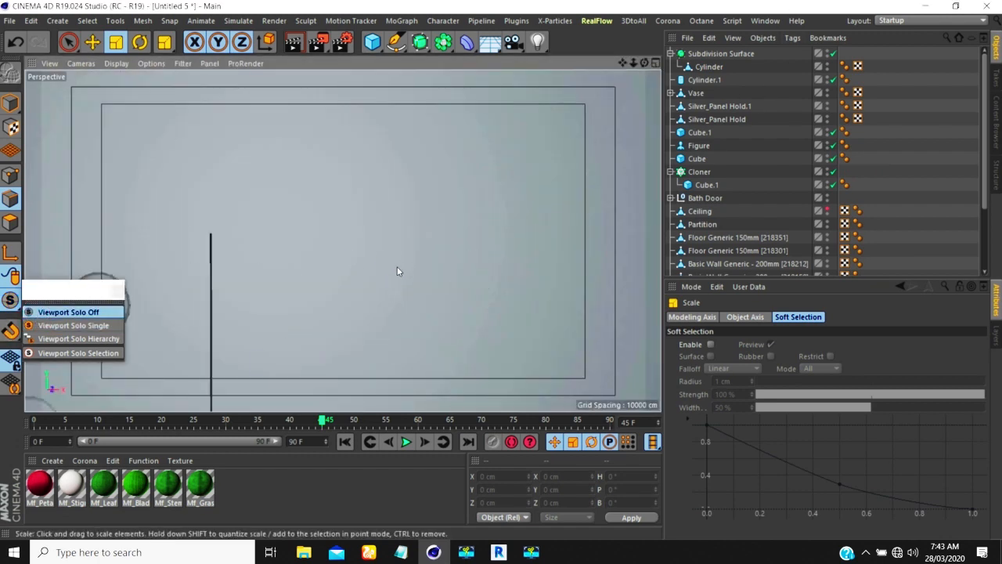
alt+drag(365, 228, 507, 353)
alt+middle_drag(330, 215, 422, 351)
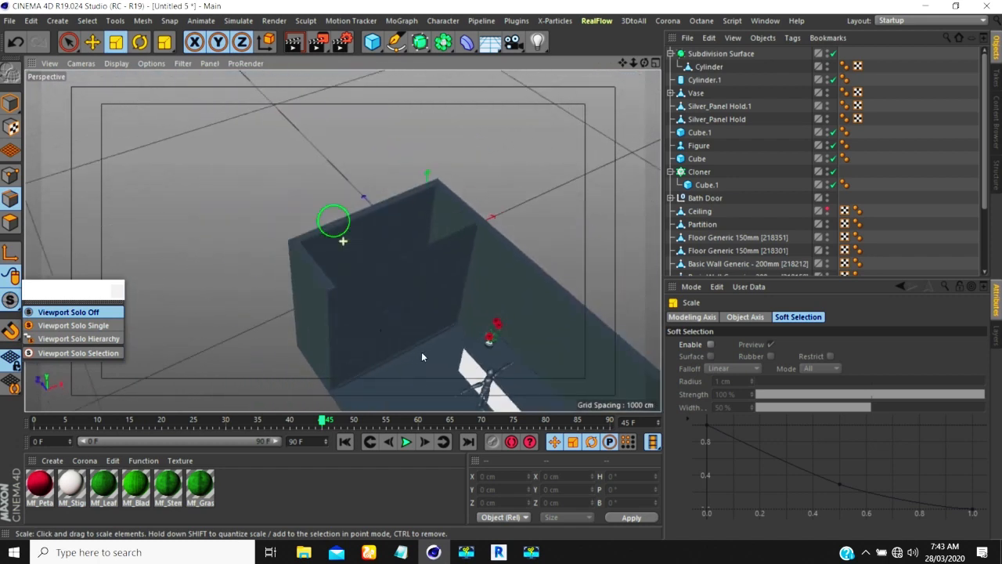
scroll(365, 282, up, 9)
scroll(392, 301, down, 10)
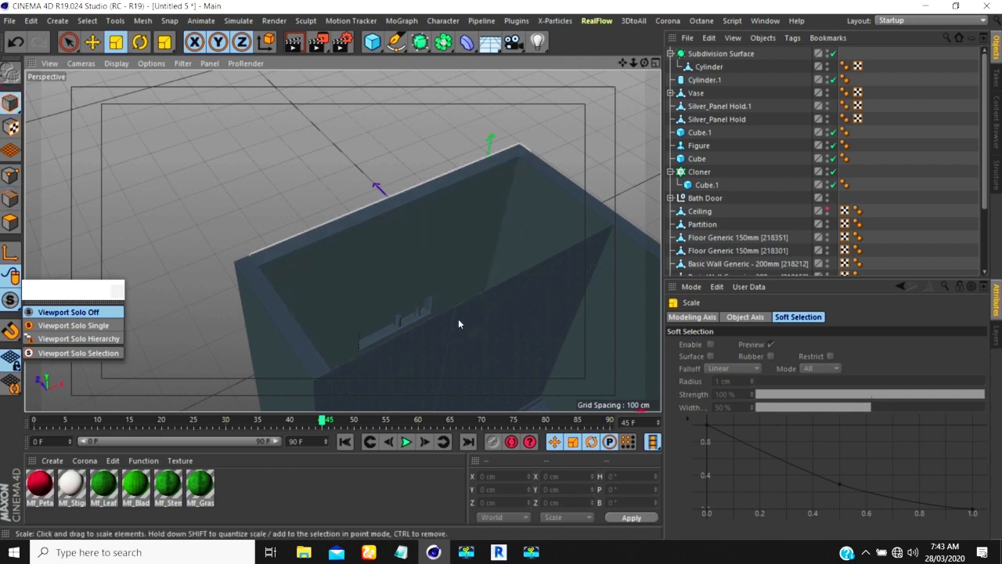
click(397, 315)
scroll(398, 321, up, 5)
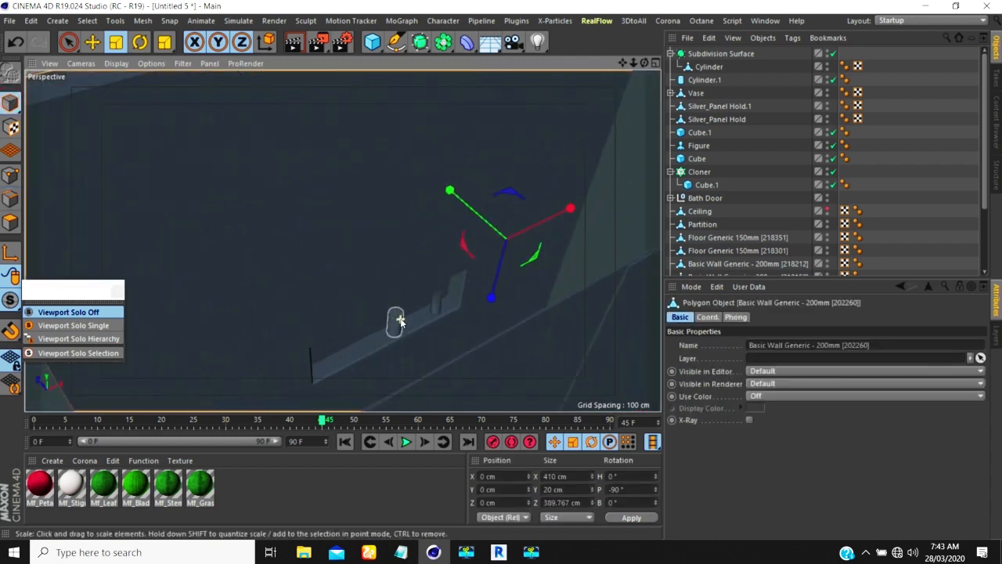
Add the subdivided tube with its child mesh and the other niche cylinder to the wall selection, and isolate them with Viewport Solo Single
shift+click(397, 321)
shift+click(436, 297)
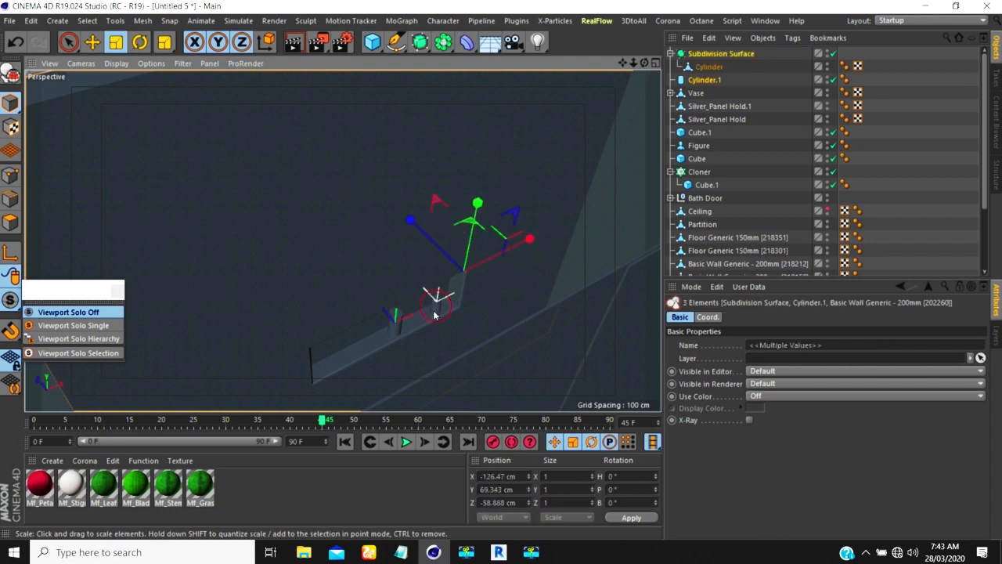
click(55, 325)
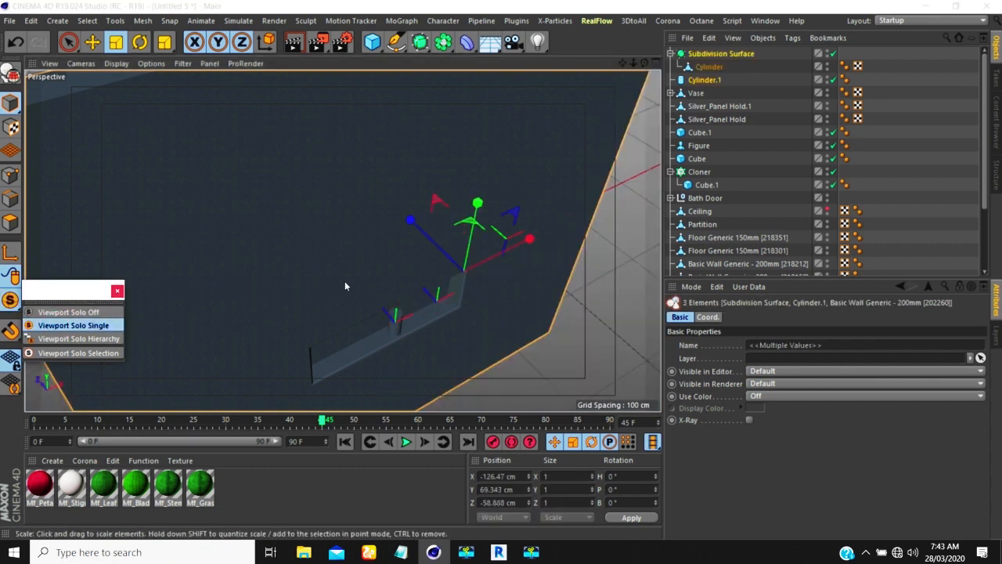
ctrl+click(448, 286)
click(46, 312)
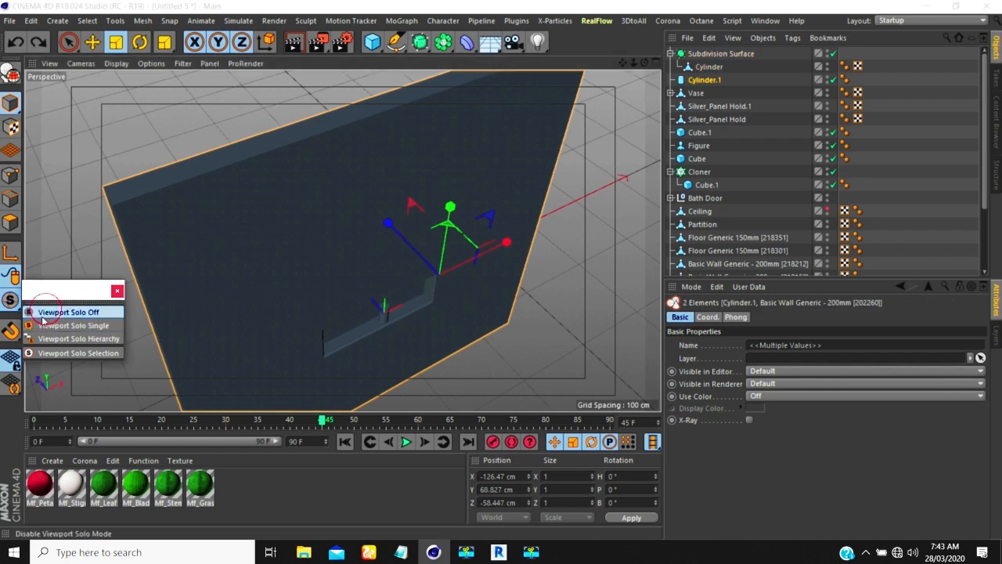
click(48, 47)
ctrl+click(701, 67)
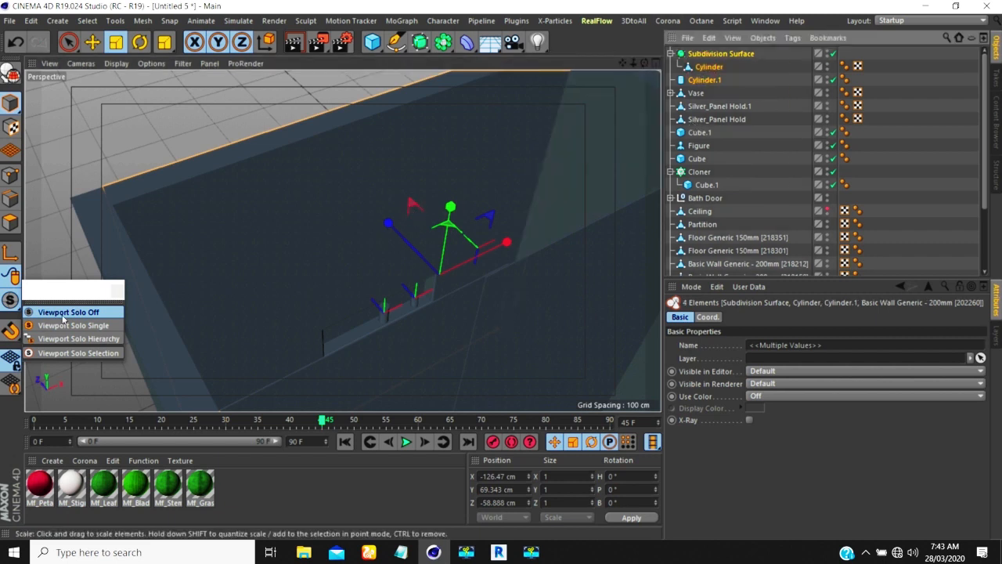
click(73, 325)
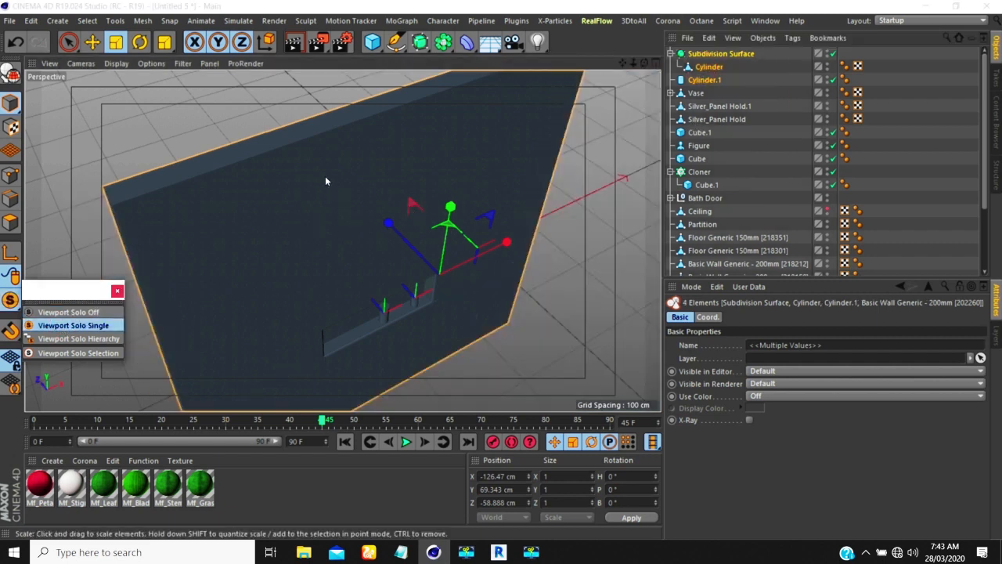
Select the plain cylinder in the niche and shorten it to about 15 cm high
click(519, 331)
alt+drag(518, 330, 347, 274)
scroll(382, 307, up, 3)
scroll(382, 307, up, 2)
click(399, 286)
scroll(400, 286, up, 3)
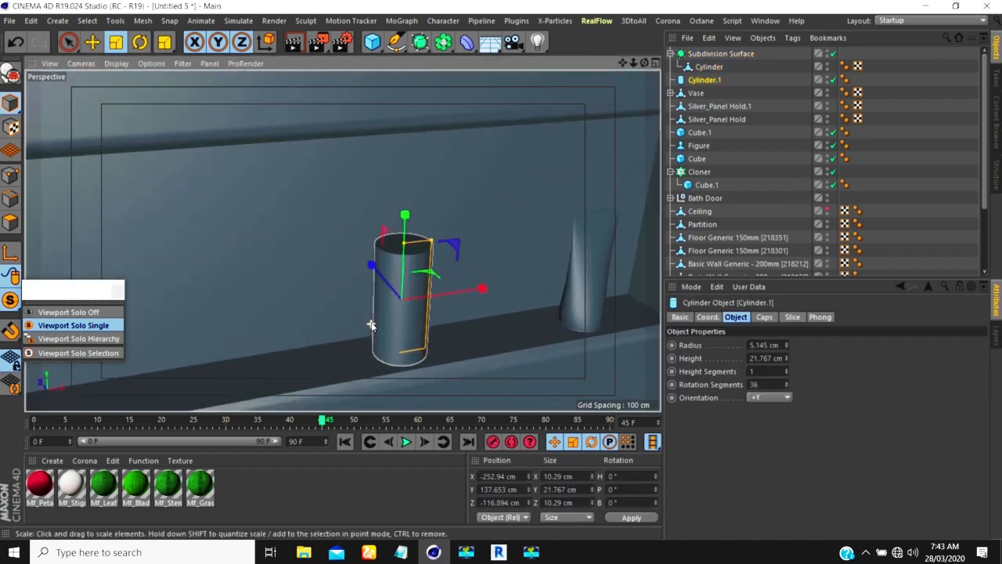
drag(415, 222, 416, 254)
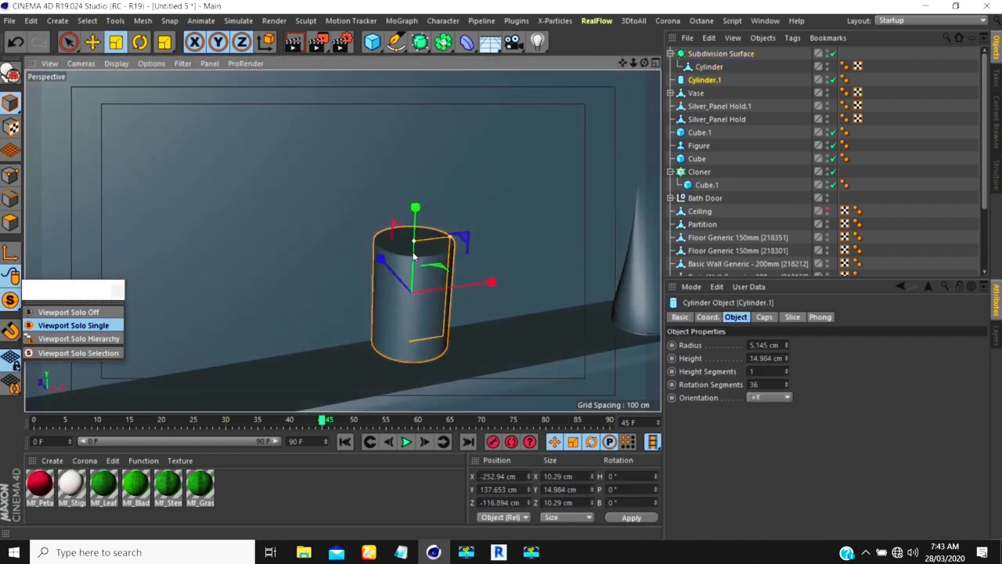
Move the squeeze tube up to about 141.6 cm in Y so its cap rests on the niche shelf
scroll(565, 248, down, 4)
click(523, 278)
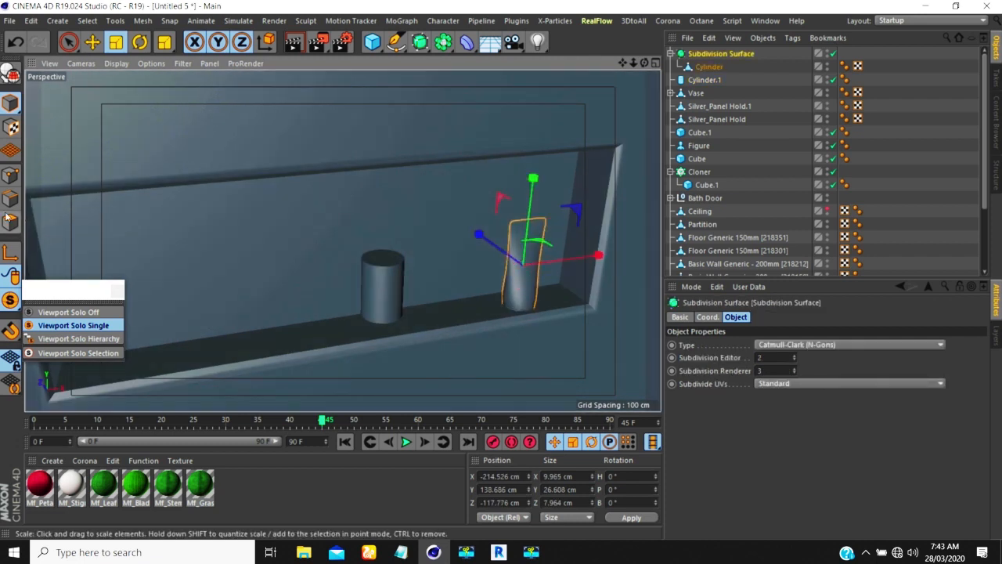
click(92, 42)
drag(526, 188, 532, 166)
scroll(529, 313, up, 2)
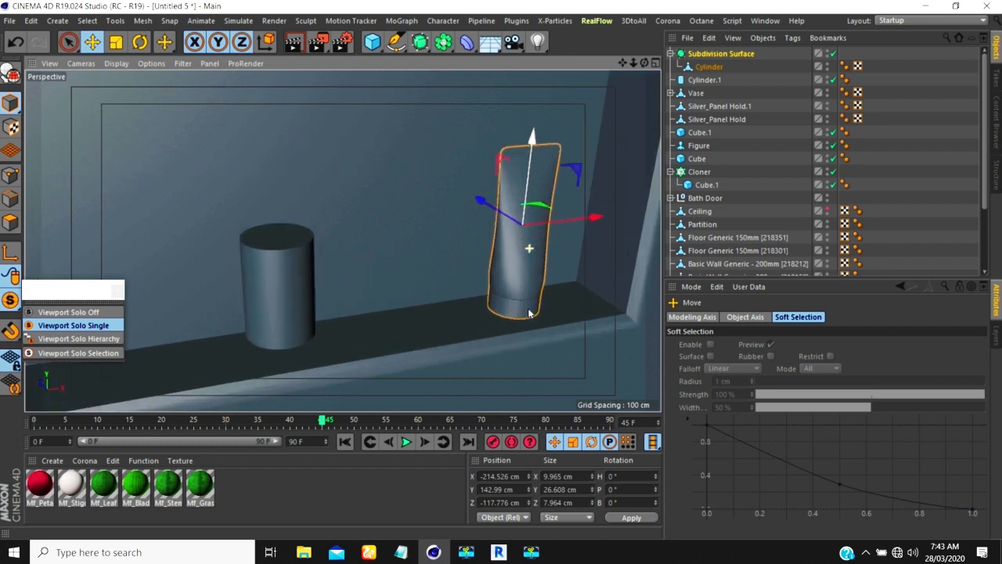
scroll(529, 313, up, 3)
drag(523, 91, 522, 116)
scroll(517, 173, down, 5)
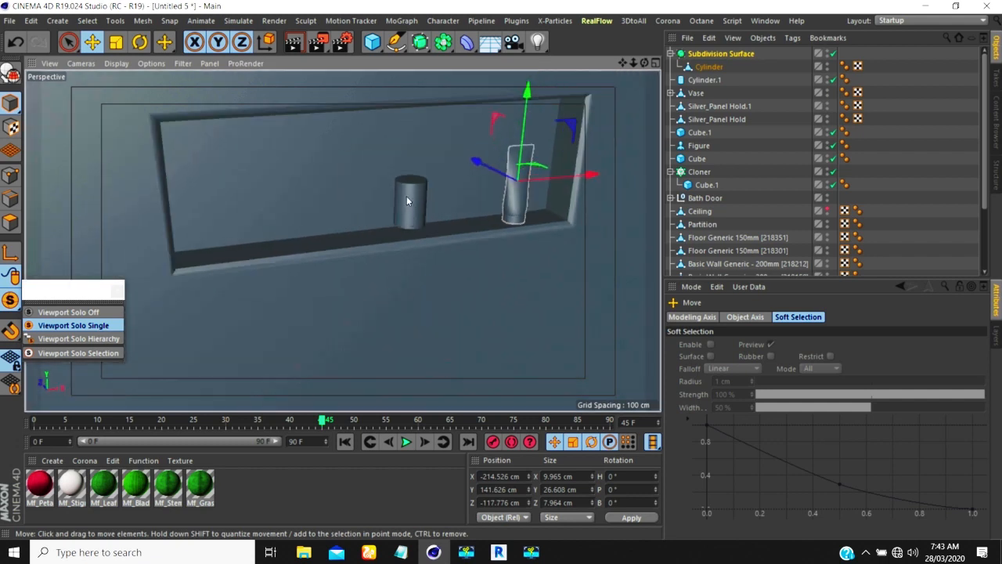
Lower the short cylinder onto the niche shelf, to about 134.5 cm in Y
click(406, 201)
scroll(409, 188, up, 4)
drag(416, 133, 415, 145)
scroll(414, 200, up, 4)
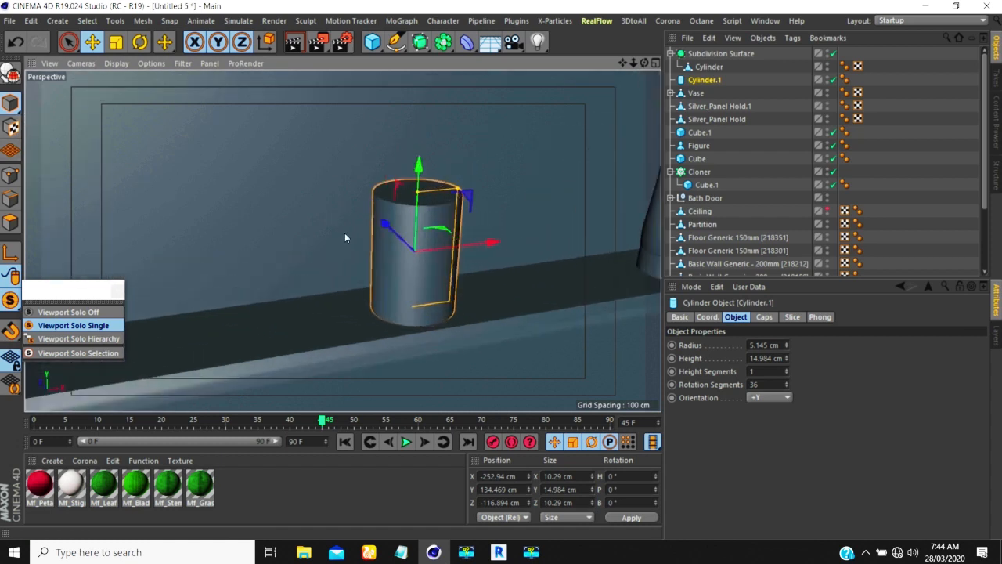
Set the short cylinder's rotation segments to 16
scroll(344, 237, down, 1)
double_click(765, 384)
text(16)
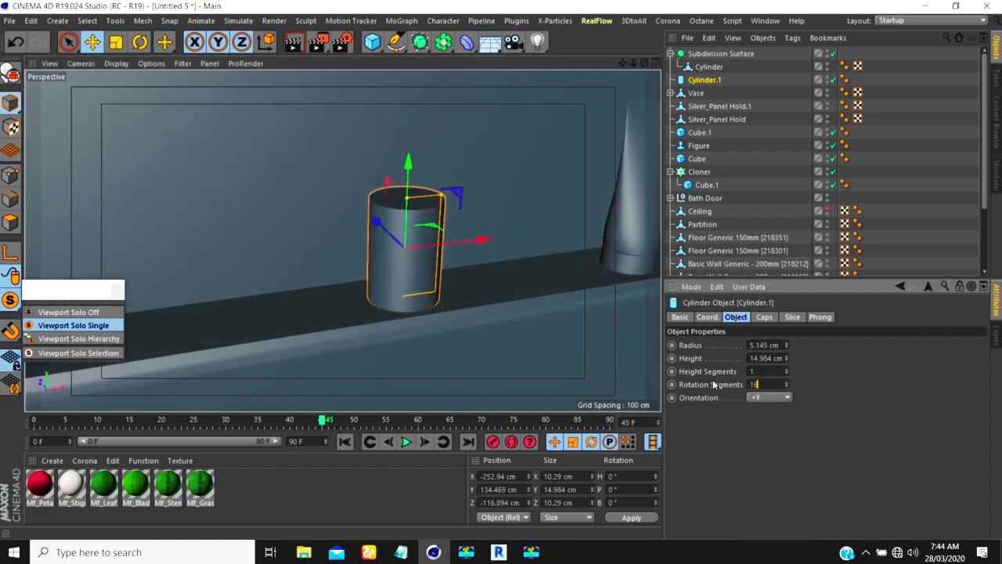
key(Return)
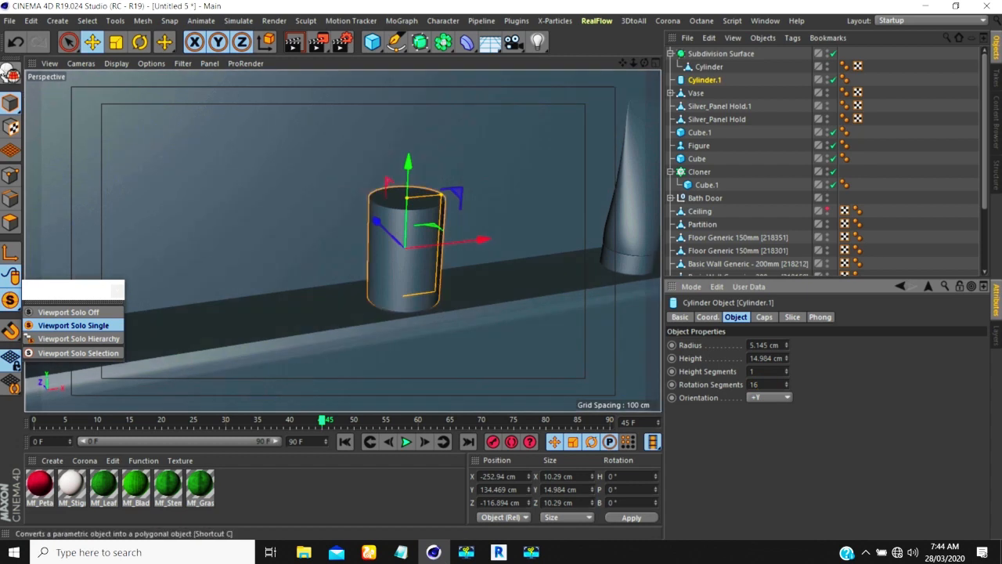
Convert the short cylinder to an editable polygon object and loop-select its top cap polygons
click(11, 73)
scroll(110, 188, up, 2)
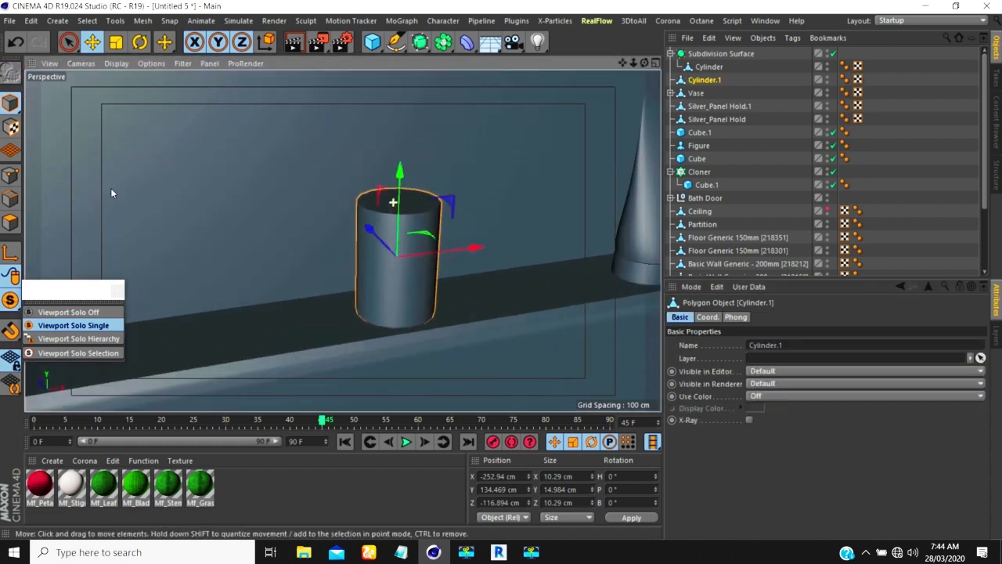
click(12, 222)
right_click(378, 207)
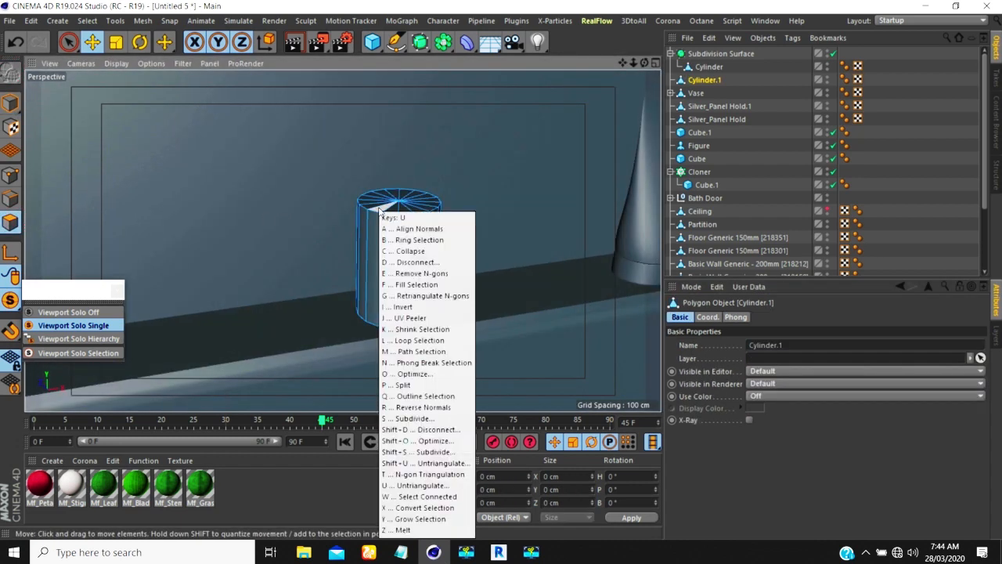
click(380, 211)
click(381, 209)
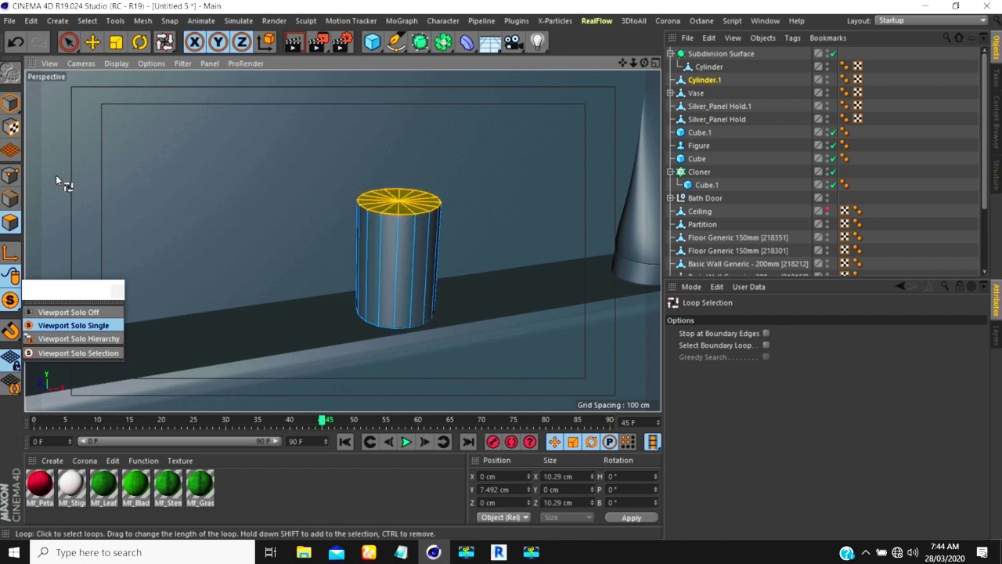
Try to merge the editable cylinder's duplicate points with Optimize, and undo the operation
click(11, 175)
right_click(252, 175)
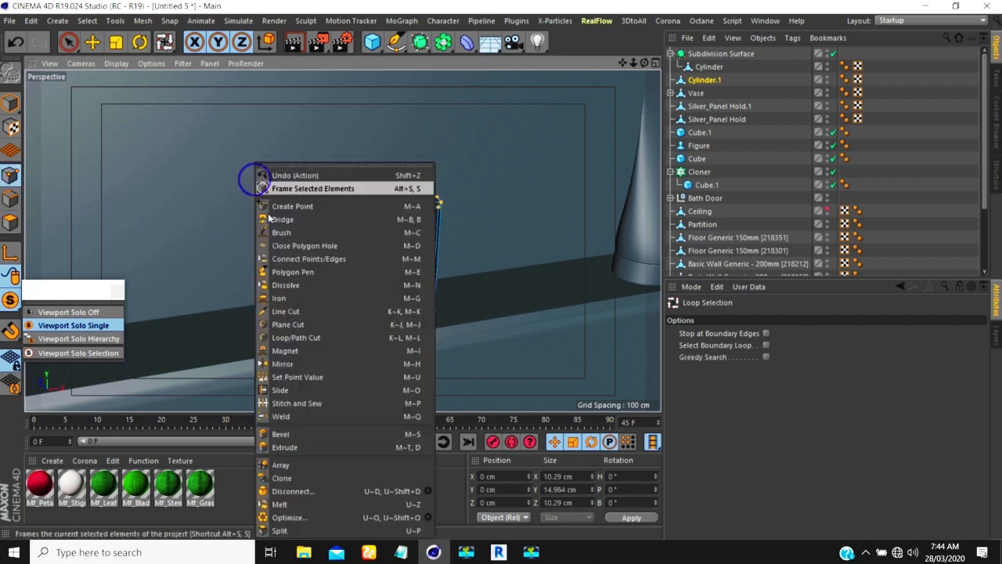
click(298, 512)
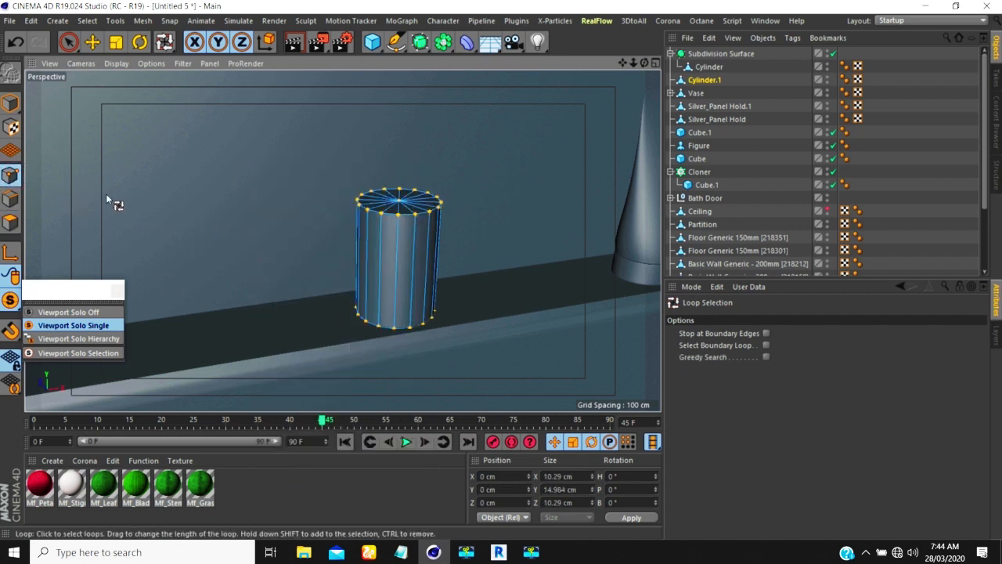
key(ctrl+z)
Select the cylinder's top cap polygons again and inset them by about 0.82 cm with Extrude Inner
click(10, 222)
click(435, 202)
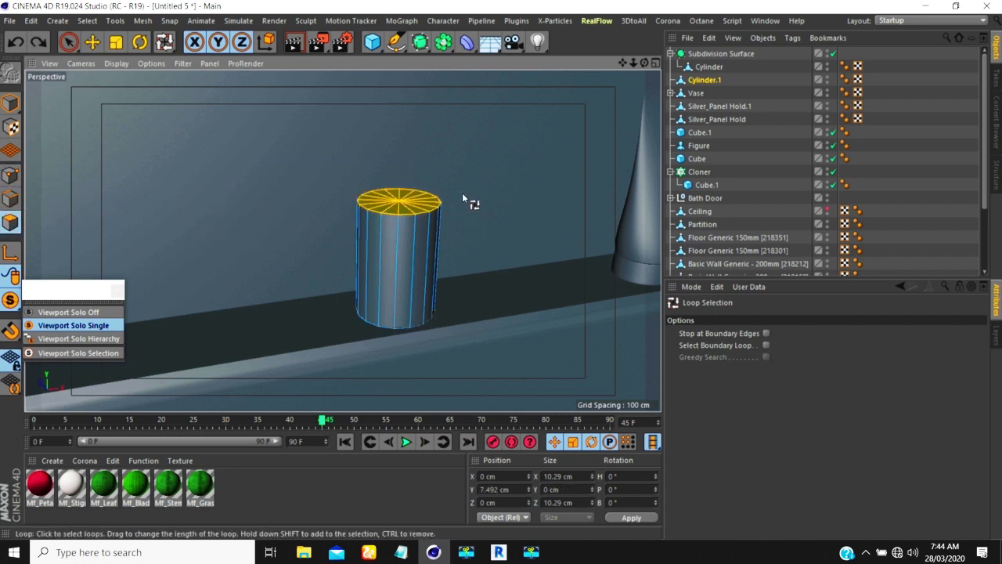
key(i)
drag(470, 185, 459, 186)
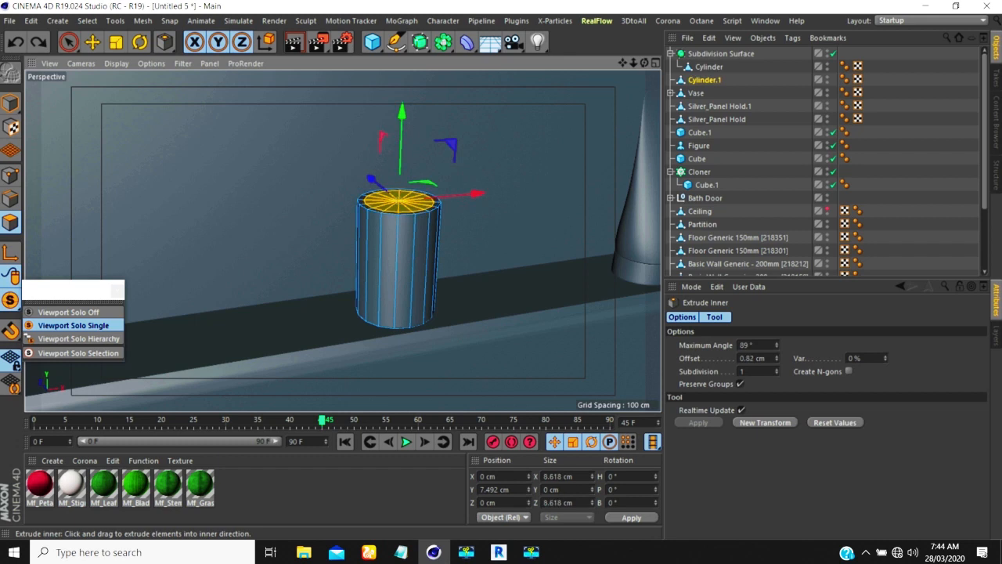
Undo the inner extrusion of the cylinder's top faces and the trial move of the cap
key(ctrl+z)
drag(404, 119, 404, 87)
key(ctrl+z)
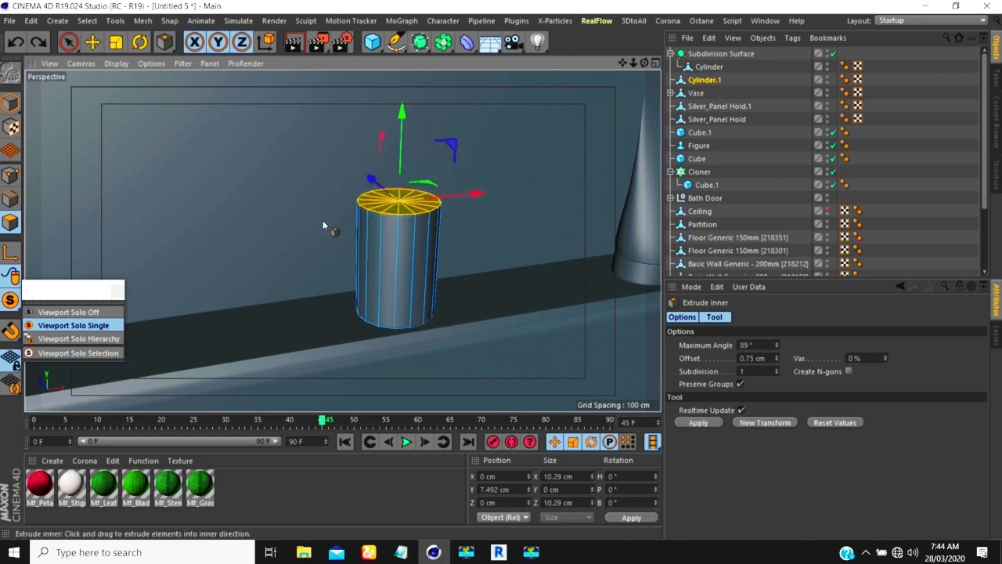
Optimize the points of Cylinder.1 to weld the caps to the cylinder's sides
click(10, 175)
right_click(295, 197)
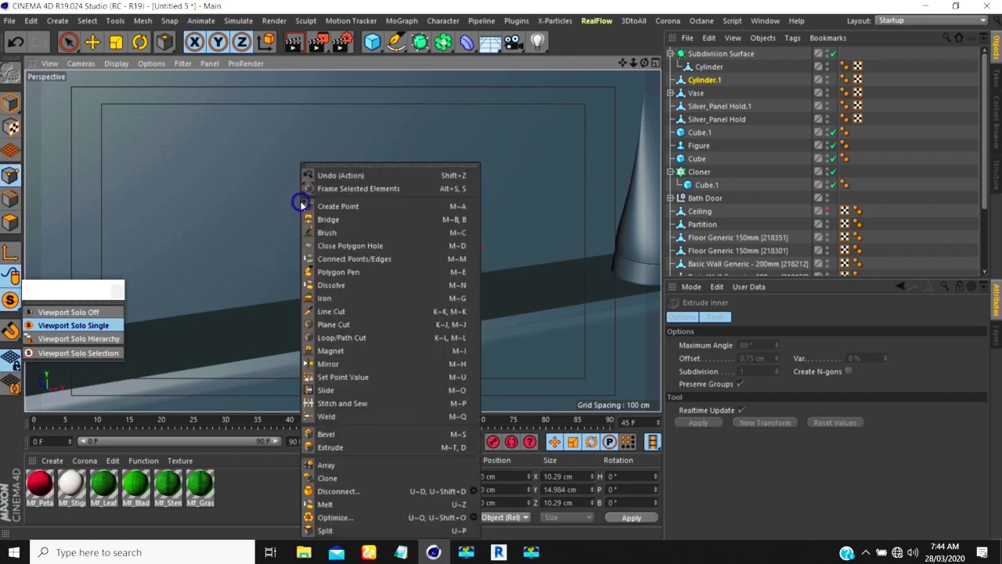
click(331, 514)
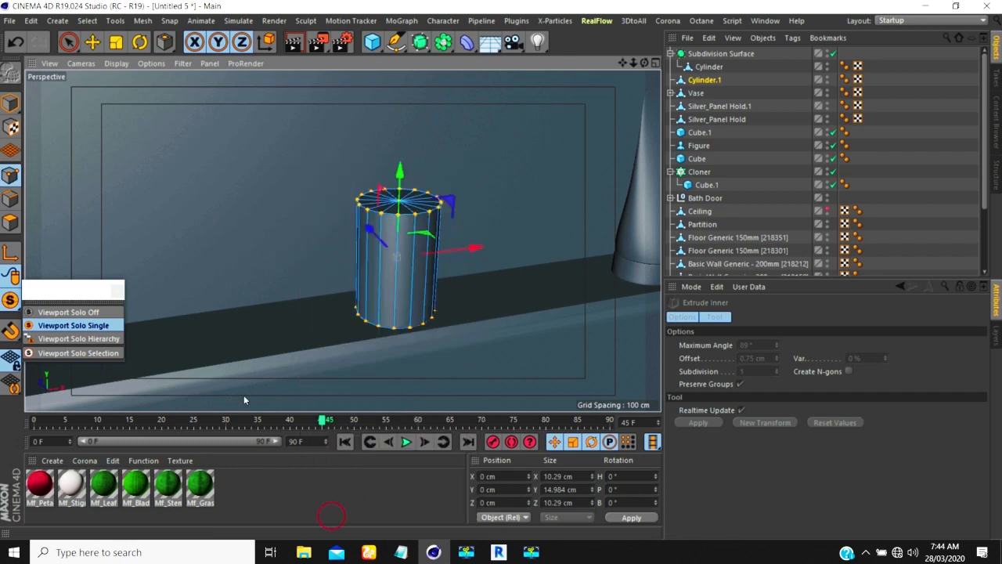
Inner-extrude the cylinder's top cap faces with an offset of about 1.76 cm
click(10, 222)
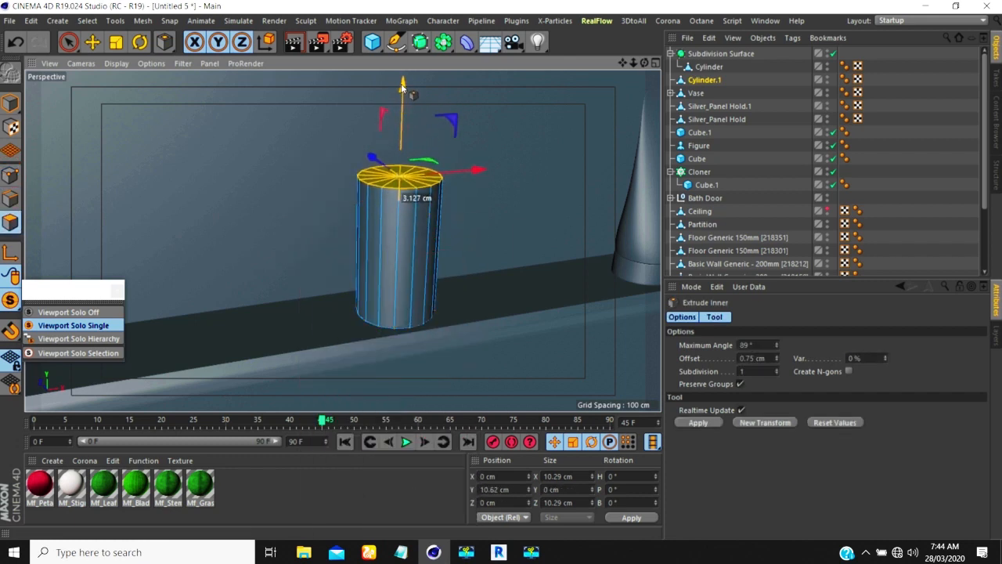
scroll(413, 196, up, 2)
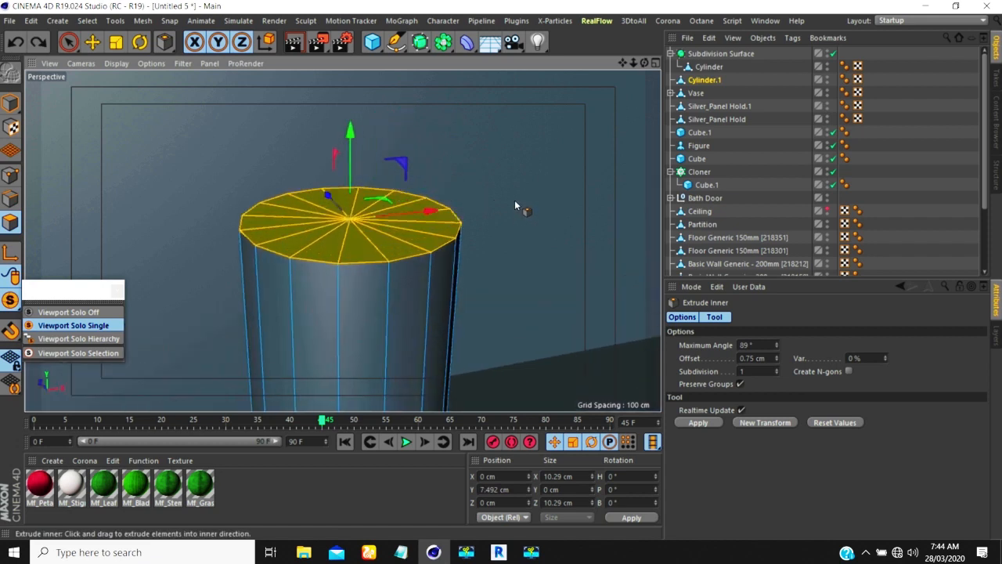
drag(516, 215, 544, 217)
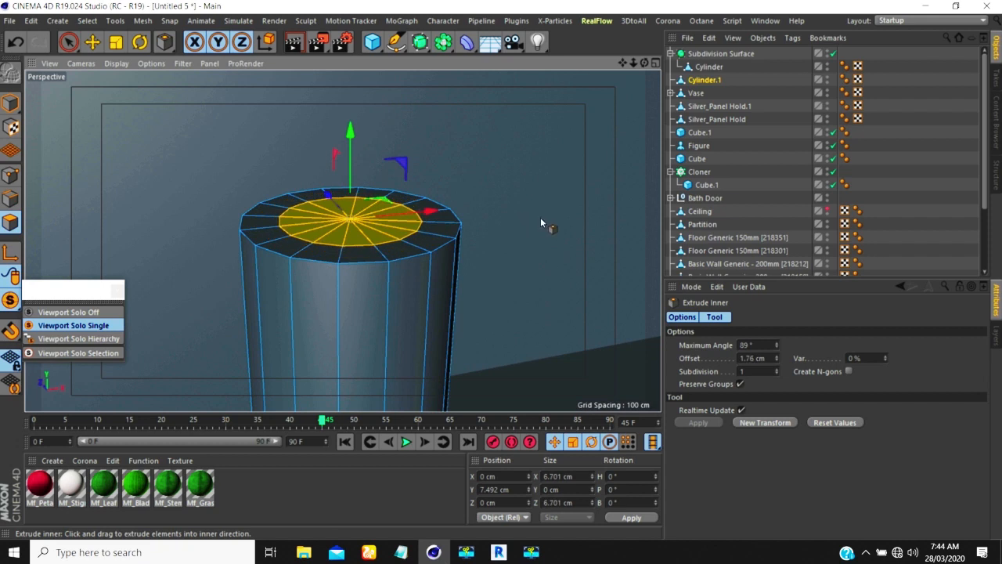
Extrude the inset top faces upward about 2.72 cm as a neck and inset the neck's top by about 1.97 cm
key(d)
drag(541, 217, 490, 247)
key(i)
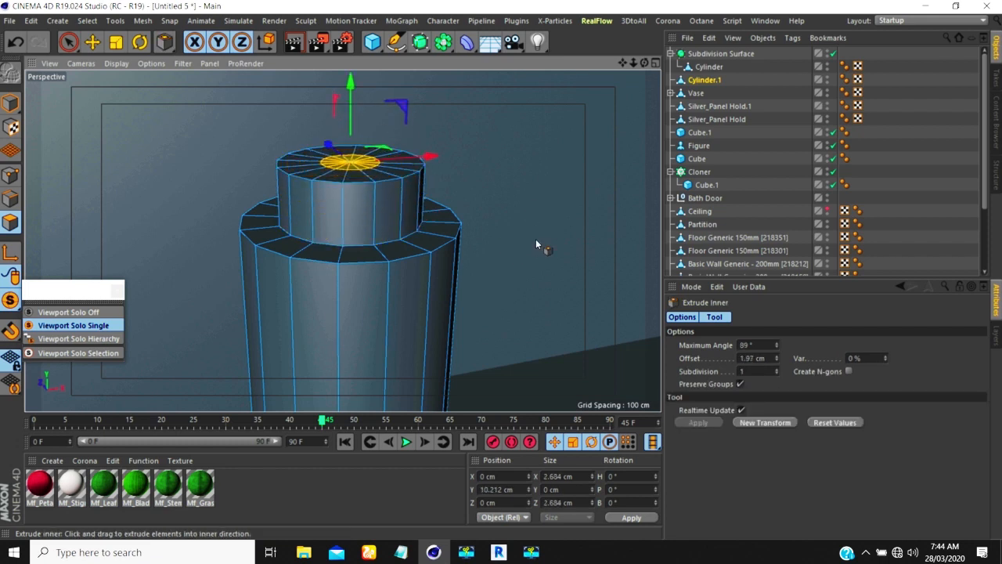
Extrude the neck's inner top faces upward about 5.68 cm to form the nozzle
key(d)
drag(541, 237, 630, 237)
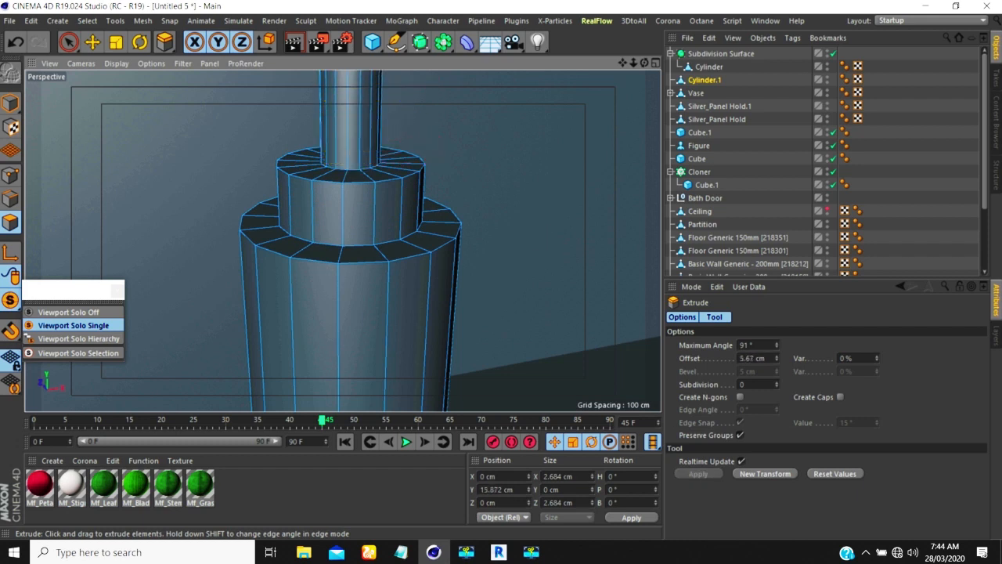
scroll(375, 252, down, 6)
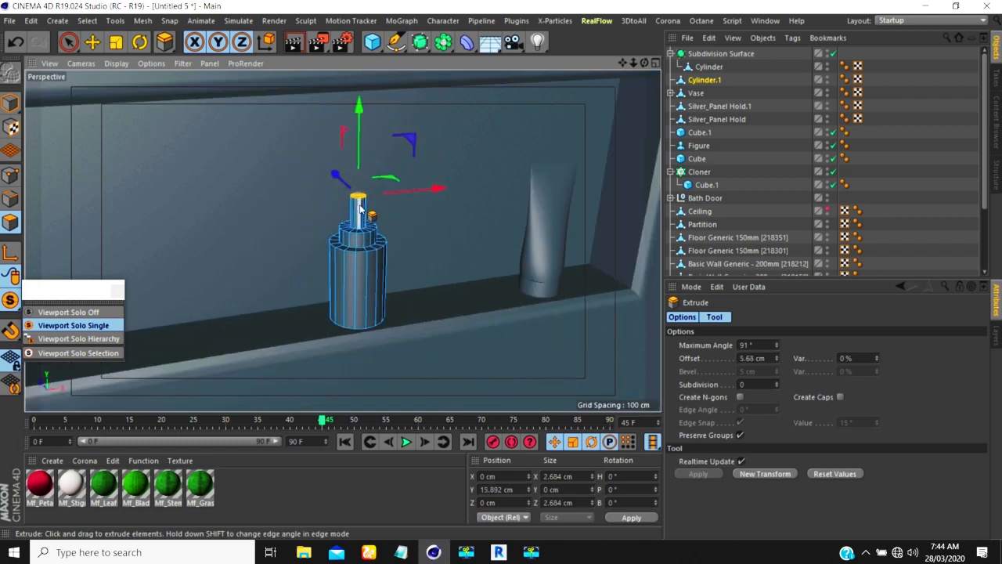
Taper the nozzle by scaling its tip faces to about 0.91 cm wide and raising them to about Y 18.07 cm
scroll(356, 196, up, 4)
key(t)
drag(459, 208, 357, 245)
drag(178, 269, 141, 270)
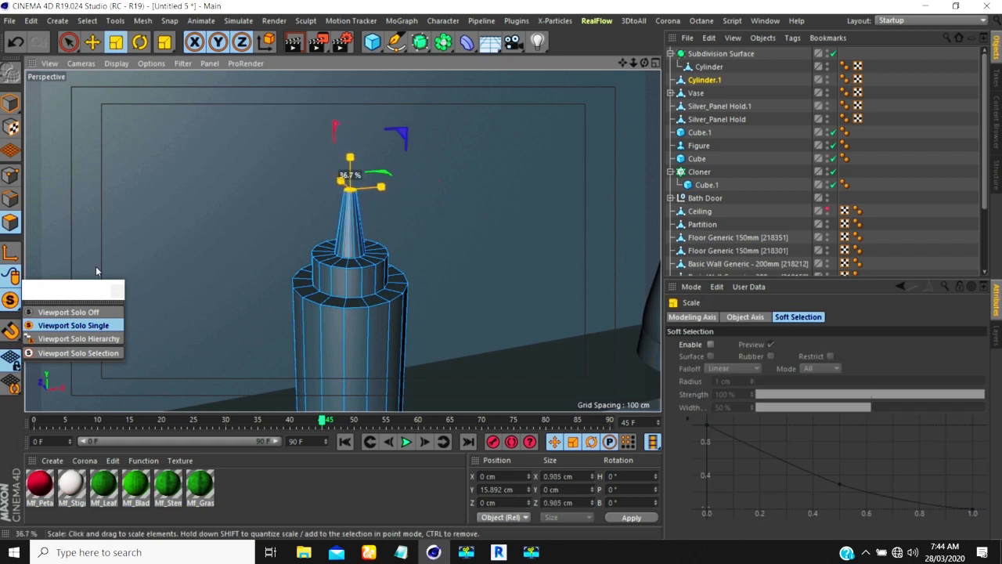
key(e)
drag(350, 157, 351, 90)
Bevel the edge loops around the top and base of the neck with an offset of about 0.187 cm
alt+right_drag(349, 161, 339, 190)
alt+drag(340, 237, 338, 226)
mouse_move(338, 226)
alt+right_down()
mouse_move(353, 209)
mouse_move(362, 279)
mouse_move(364, 207)
mouse_move(360, 249)
alt+right_up()
mouse_move(361, 249)
alt+right_down()
mouse_move(361, 212)
mouse_move(367, 225)
alt+right_up()
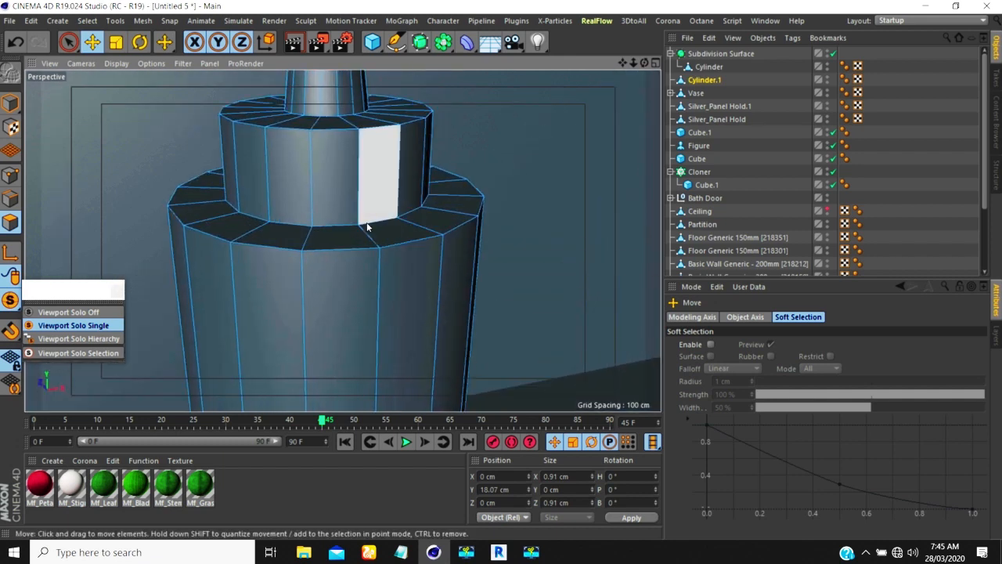
key(u)
key(l)
click(10, 200)
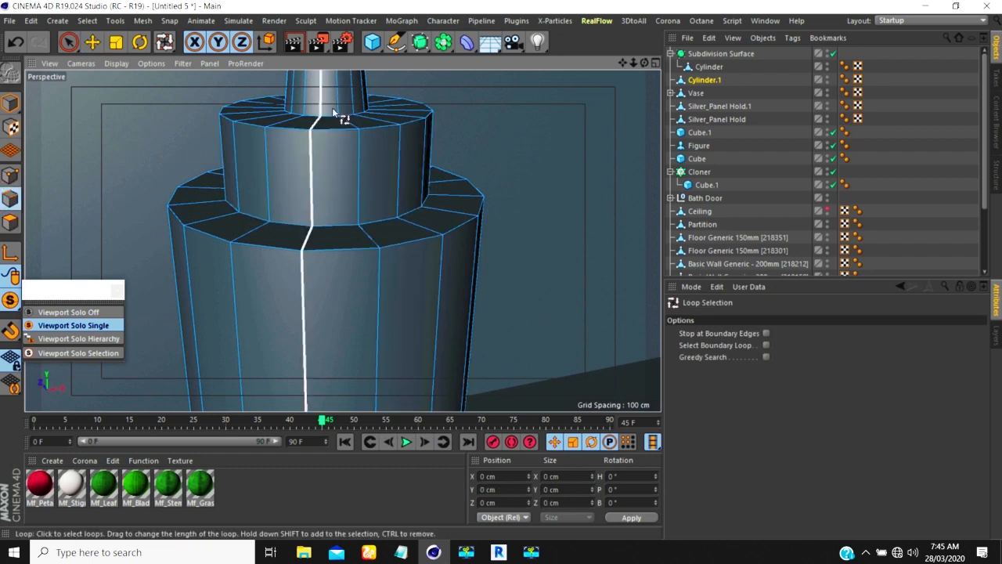
click(332, 135)
shift+click(351, 227)
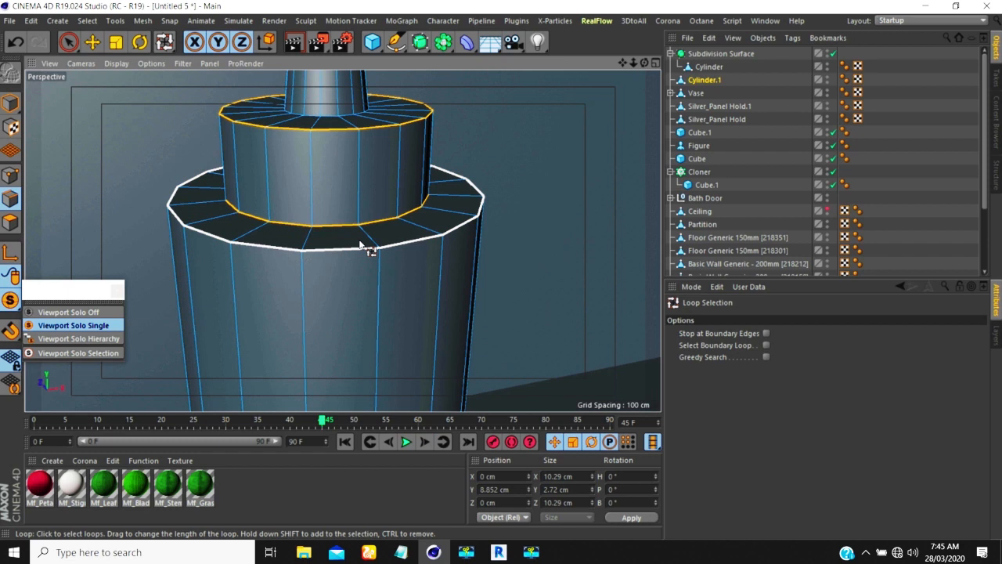
ctrl+click(399, 245)
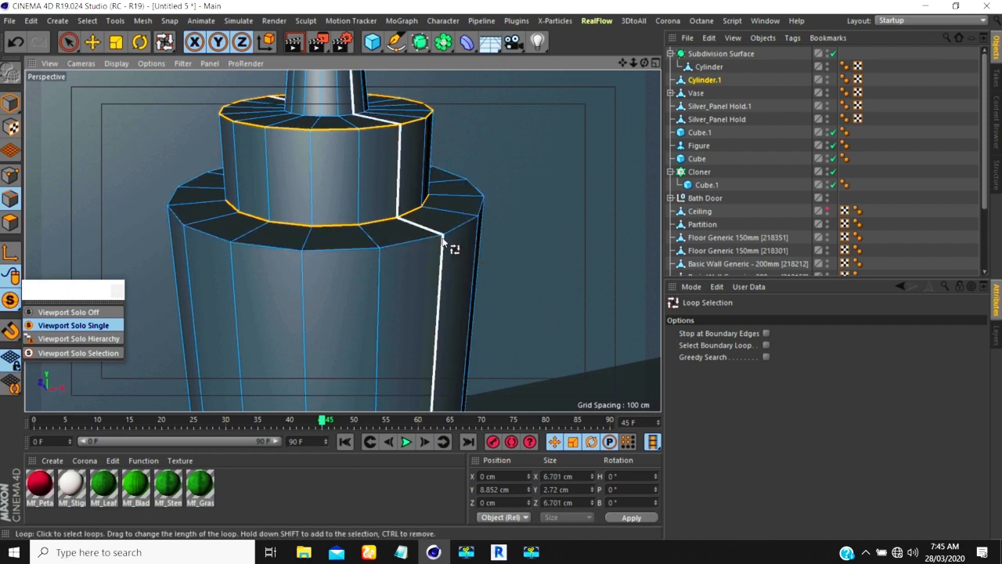
key(m)
key(s)
drag(388, 221, 414, 237)
Slope the bottle's shoulder by moving the outer rim edge loop down about 1.5 cm
scroll(413, 237, down, 4)
scroll(373, 148, up, 1)
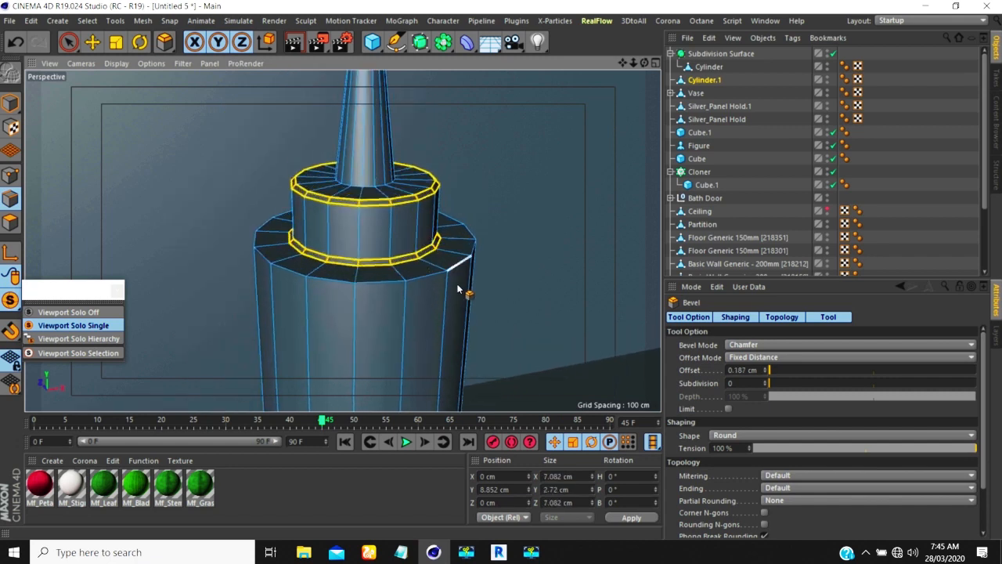
key(u)
key(l)
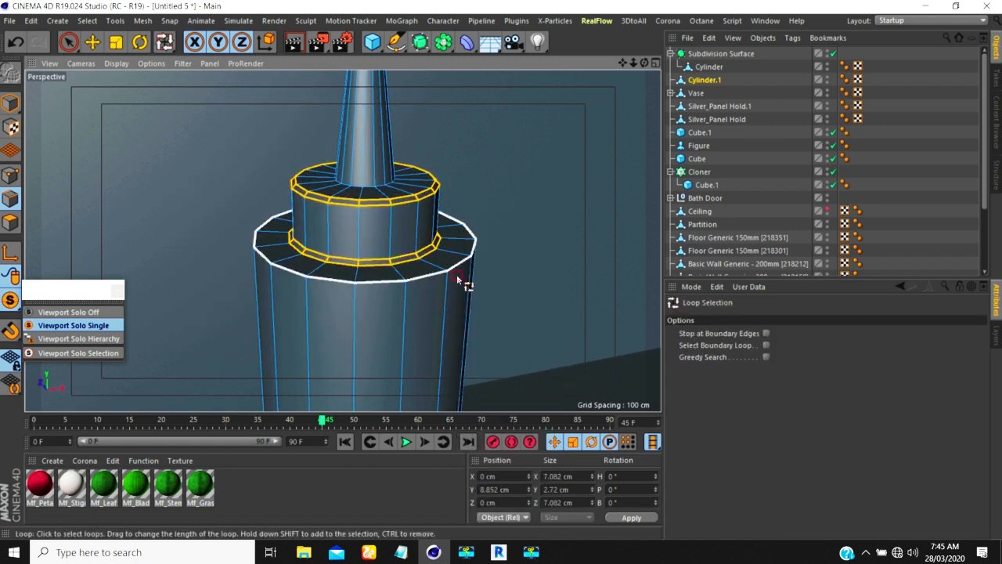
click(460, 275)
key(e)
drag(366, 163, 368, 193)
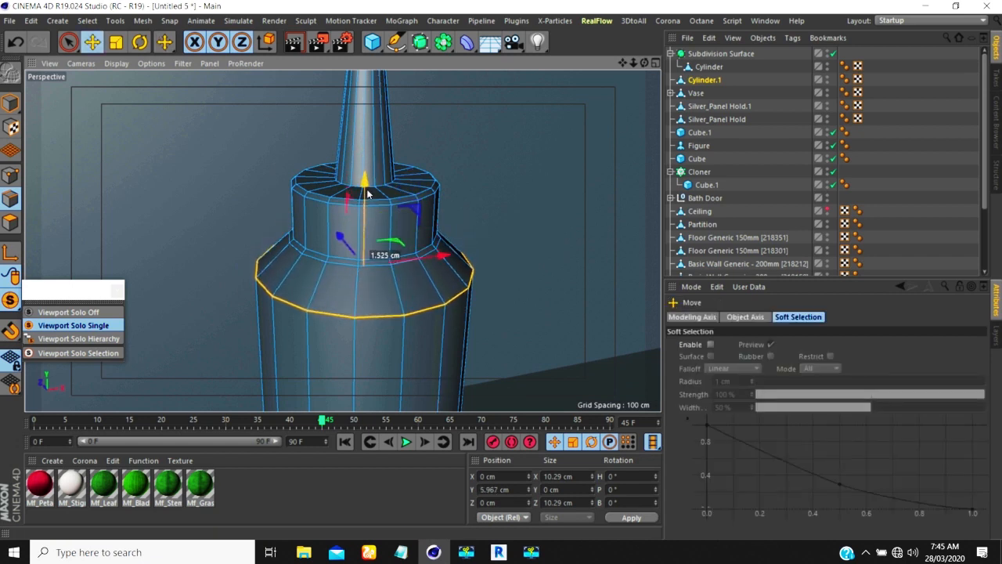
Bevel the edge loop at the nozzle's base with an offset of about 0.182 cm
scroll(380, 189, up, 4)
double_click(387, 188)
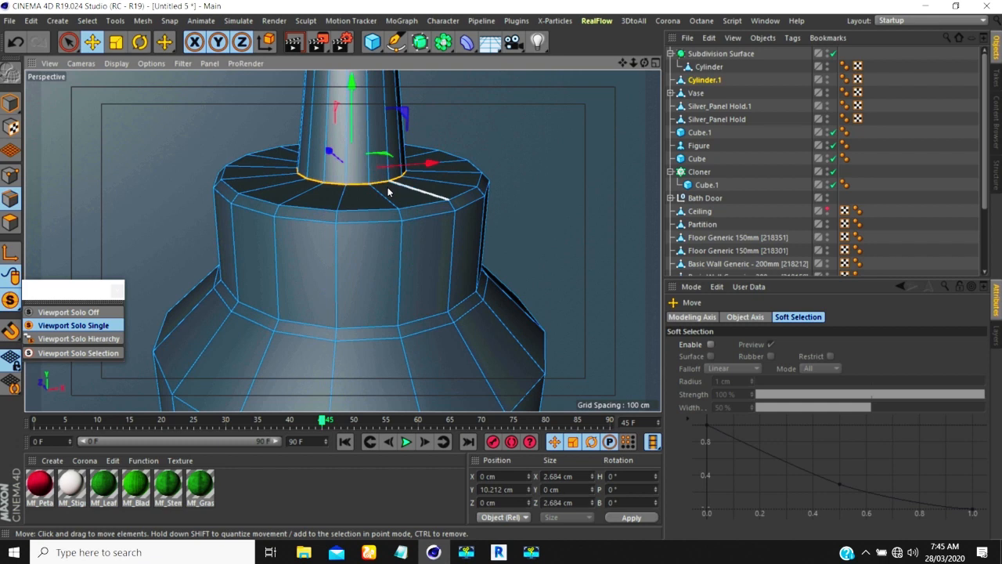
key(m)
key(s)
drag(381, 183, 392, 195)
Bevel the edge loop around the nozzle's tip with an offset of about 0.031 cm
scroll(399, 279, down, 5)
scroll(399, 279, up, 6)
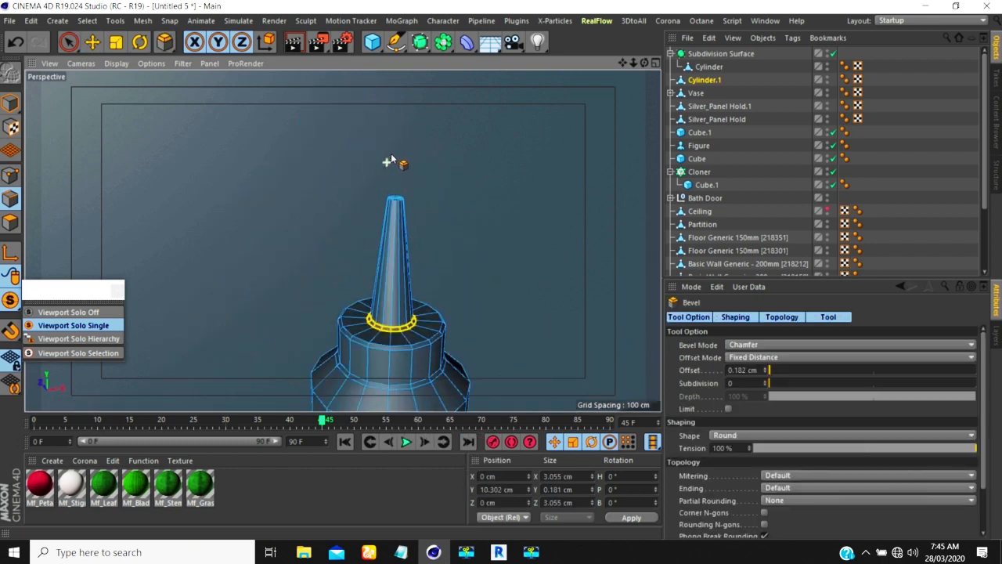
double_click(399, 209)
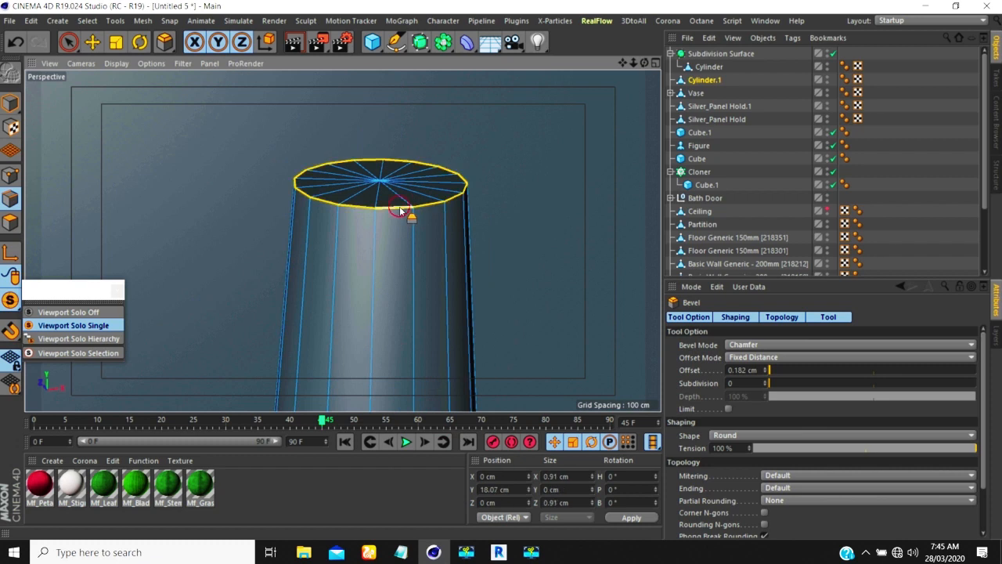
drag(399, 210, 401, 218)
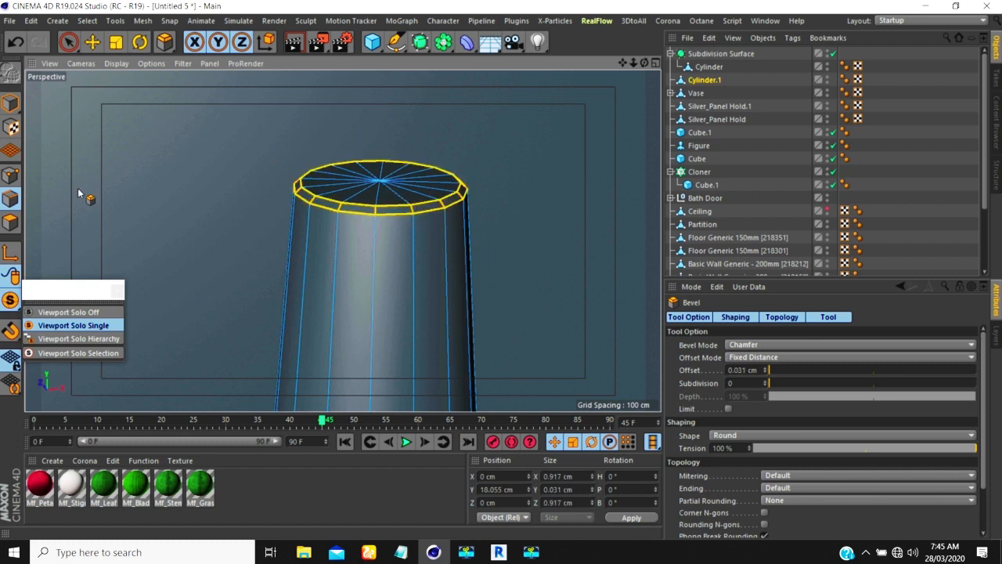
Loop-select the nozzle tip's top faces and inner-extrude them about 0.14 cm
click(10, 222)
right_click(366, 196)
click(408, 242)
click(374, 198)
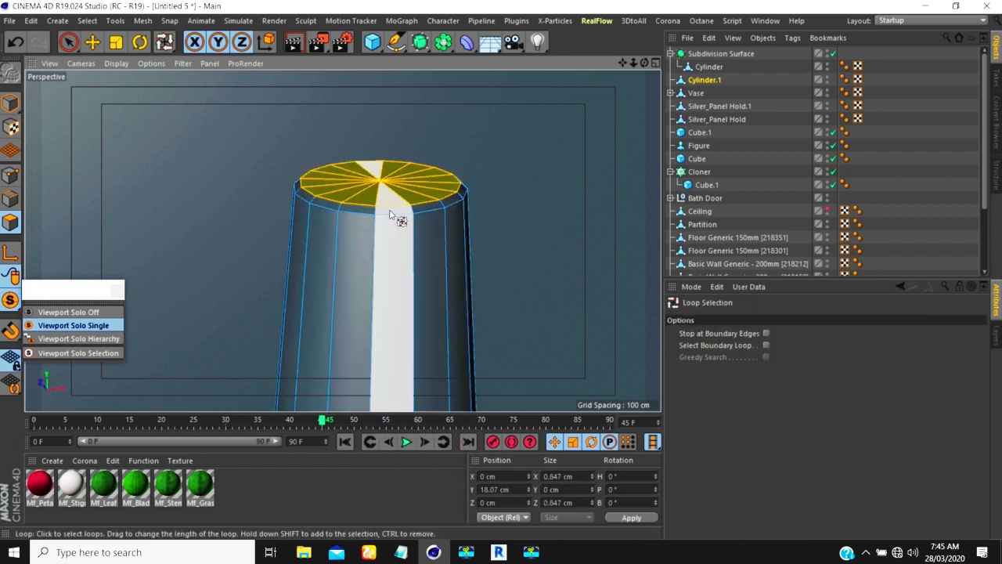
key(i)
drag(493, 187, 521, 188)
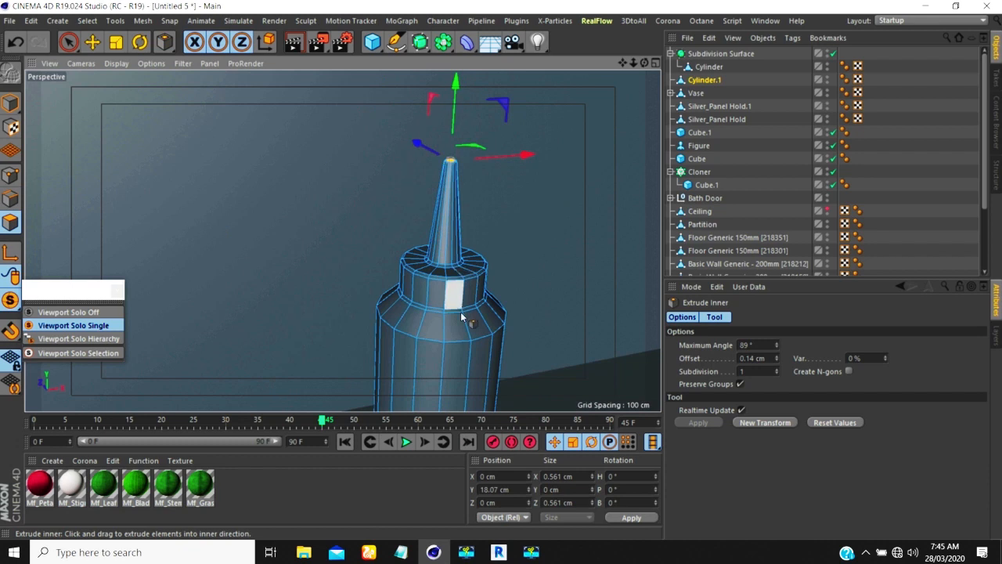
Add a loop cut around the sloped shoulder just above its outer edge, at an offset of about 5.122%
scroll(462, 309, up, 3)
key(k)
key(l)
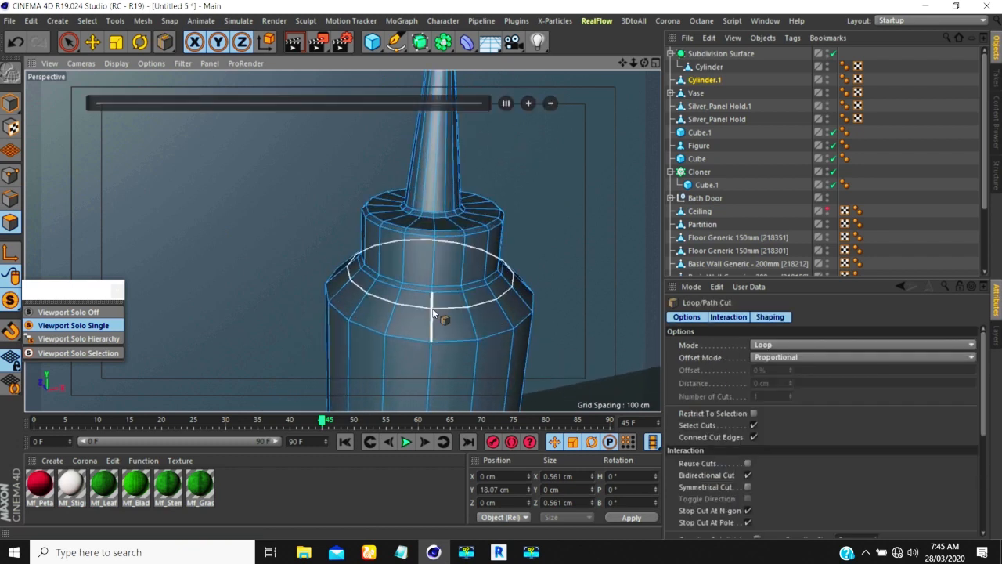
scroll(468, 355, up, 5)
click(488, 331)
scroll(470, 325, down, 6)
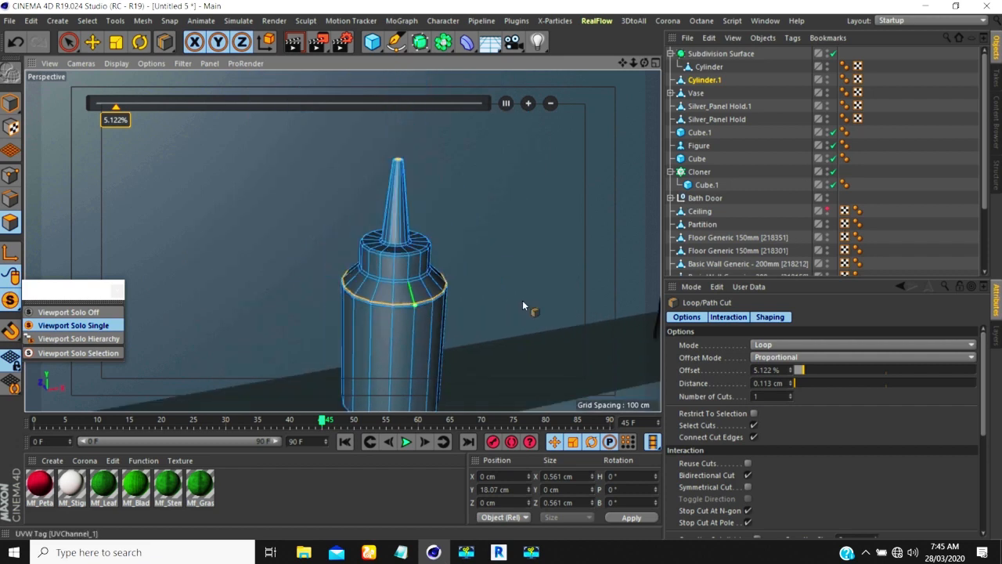
Raise the whole bottle off the shelf to about Y 143.338 cm
scroll(425, 336, down, 2)
scroll(423, 338, up, 8)
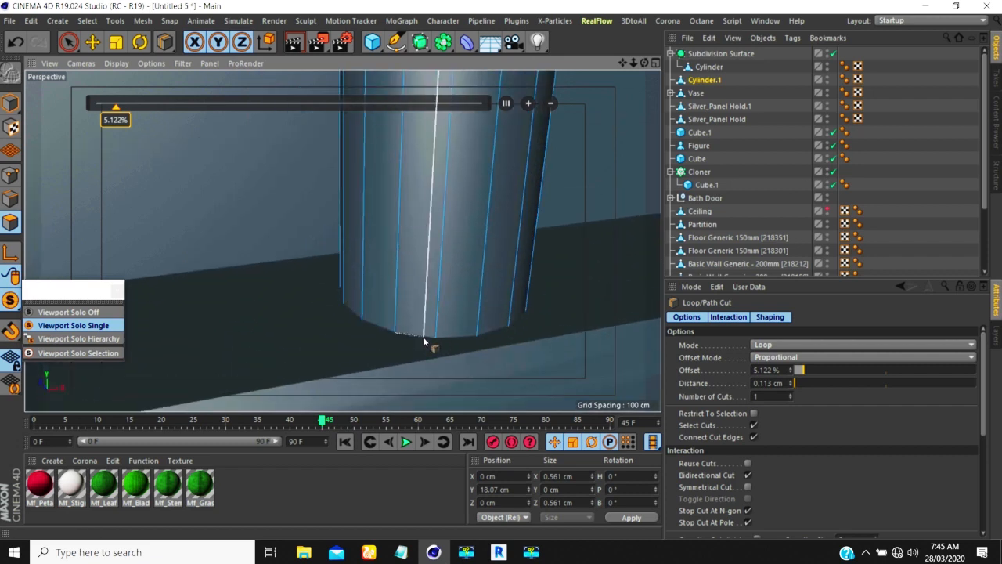
scroll(526, 185, down, 5)
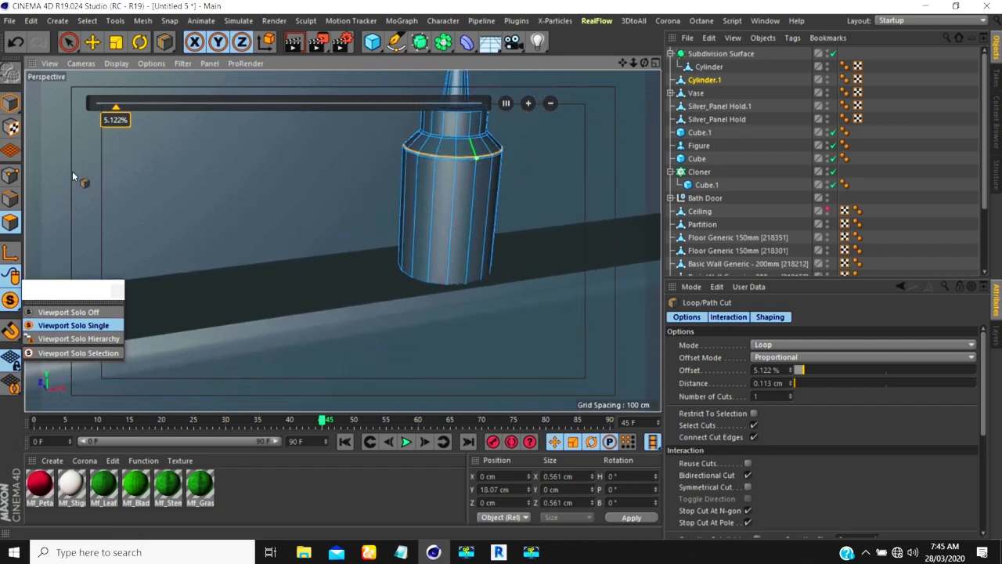
click(11, 103)
scroll(409, 260, down, 5)
click(92, 42)
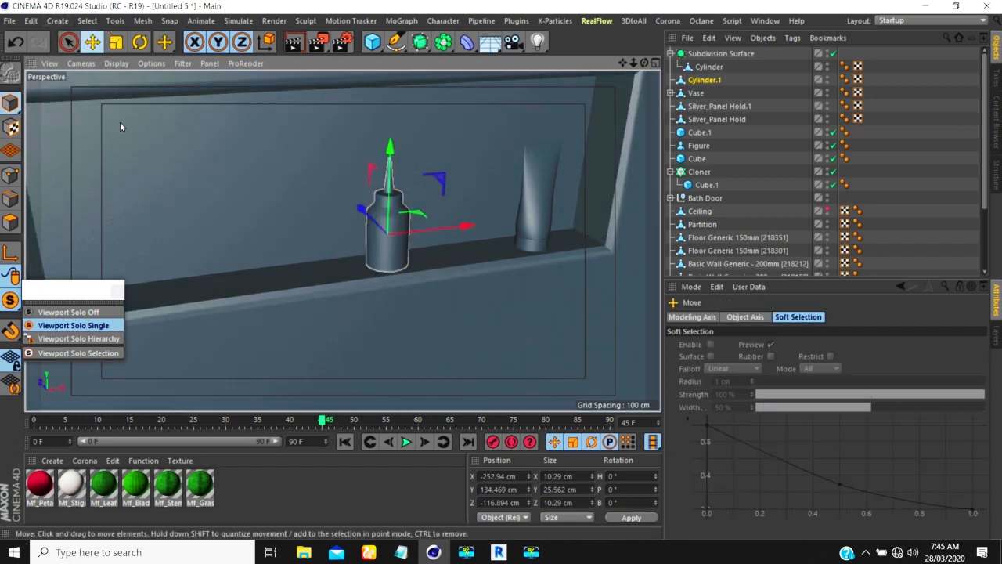
drag(390, 146, 390, 108)
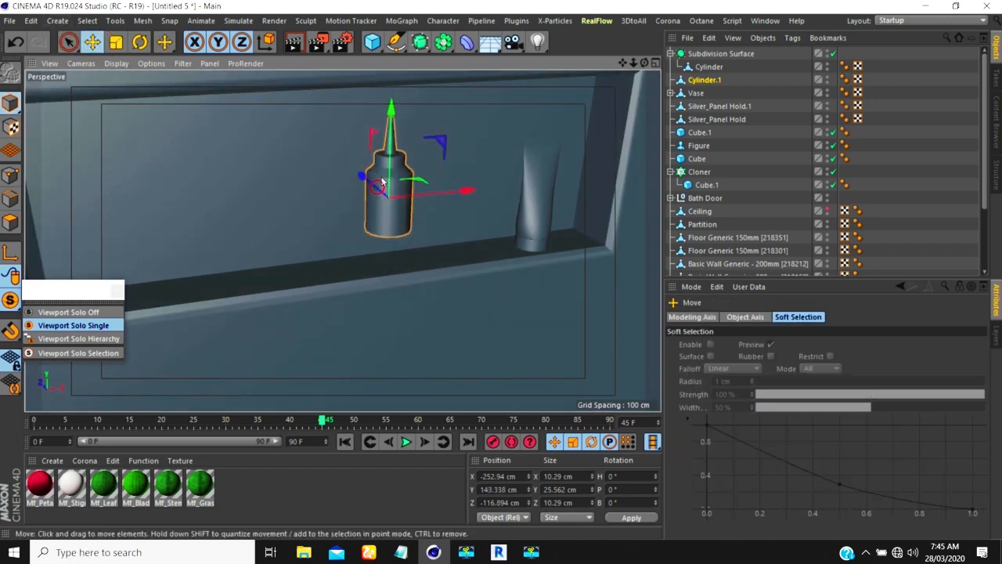
Add a loop cut around the bottle's side just above its bottom edge, at an offset of about 3.582%
alt+drag(377, 186, 386, 121)
scroll(386, 236, up, 5)
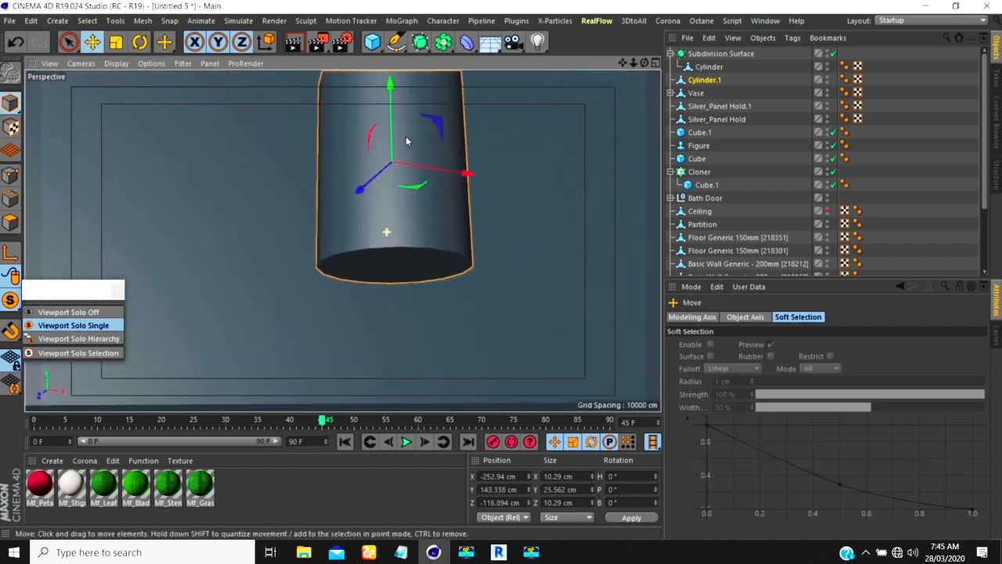
click(10, 223)
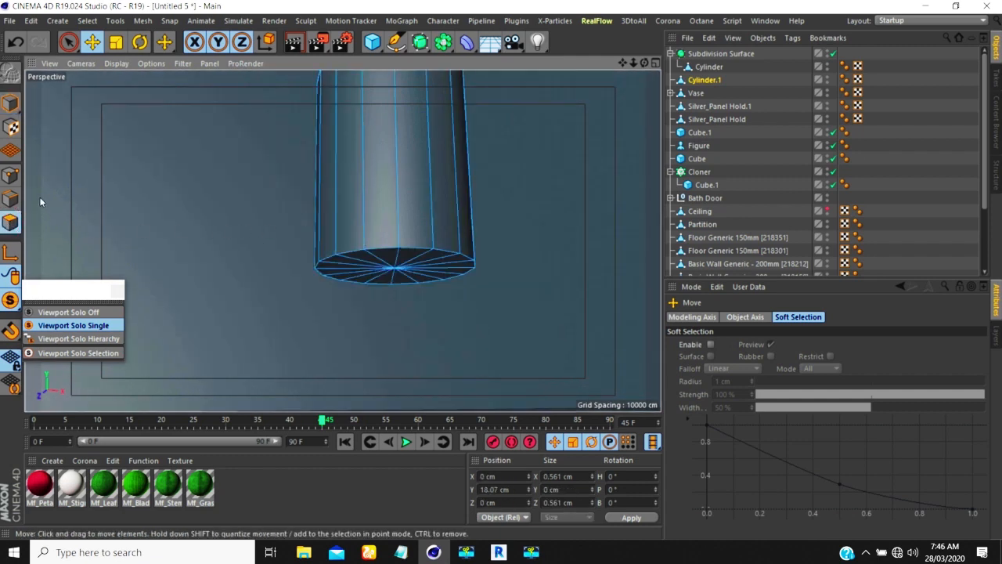
key(k)
key(l)
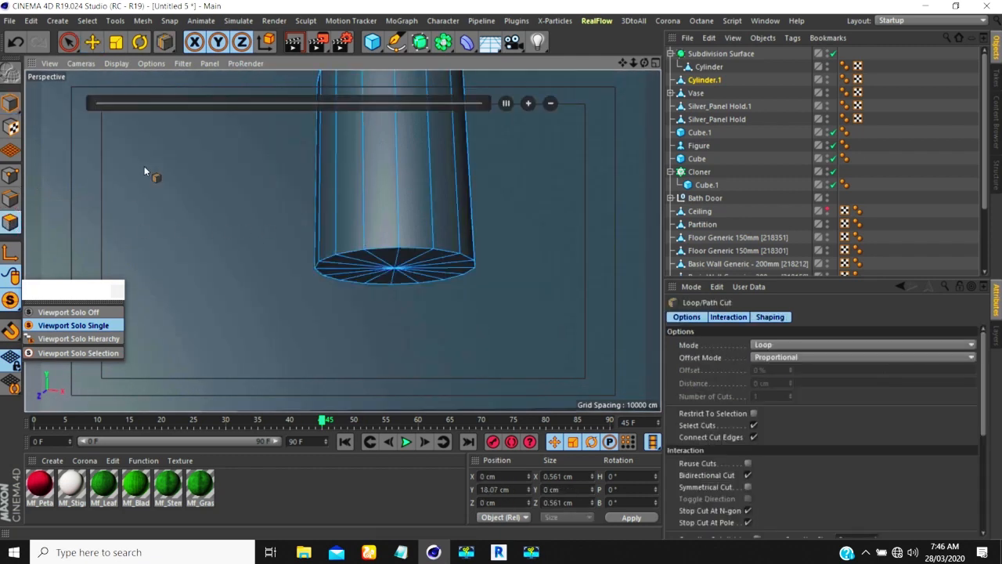
click(456, 260)
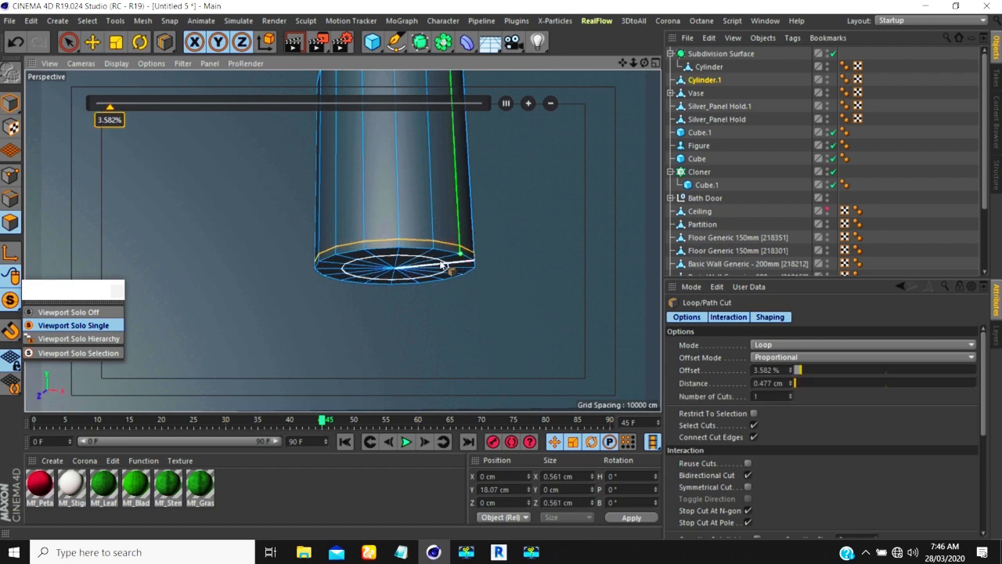
Add two concentric loop cuts on the bottle's bottom cap, at offsets of about 79.229% and 39.112%
scroll(450, 255, up, 3)
click(451, 256)
click(394, 271)
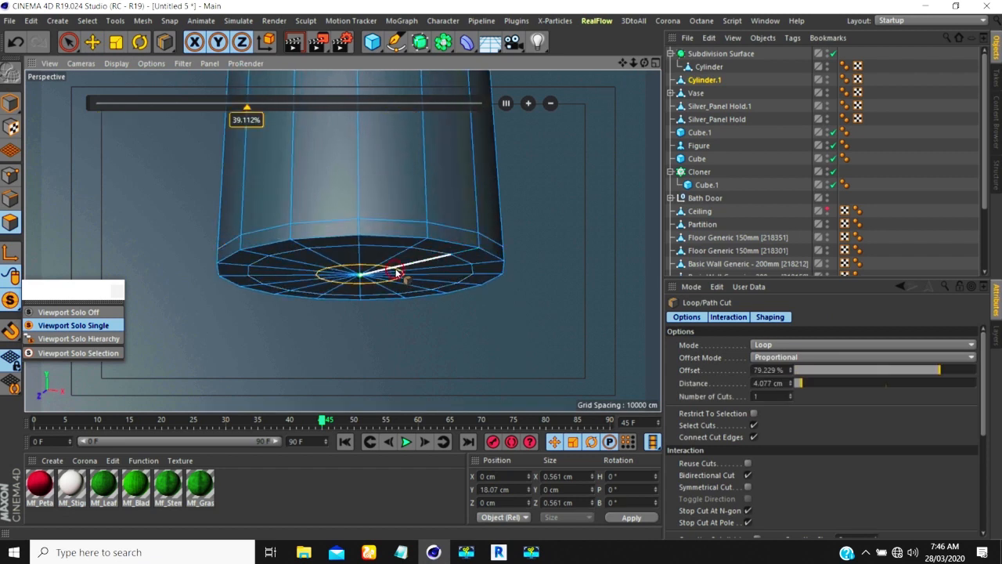
scroll(414, 262, down, 5)
scroll(414, 264, down, 2)
scroll(414, 265, up, 1)
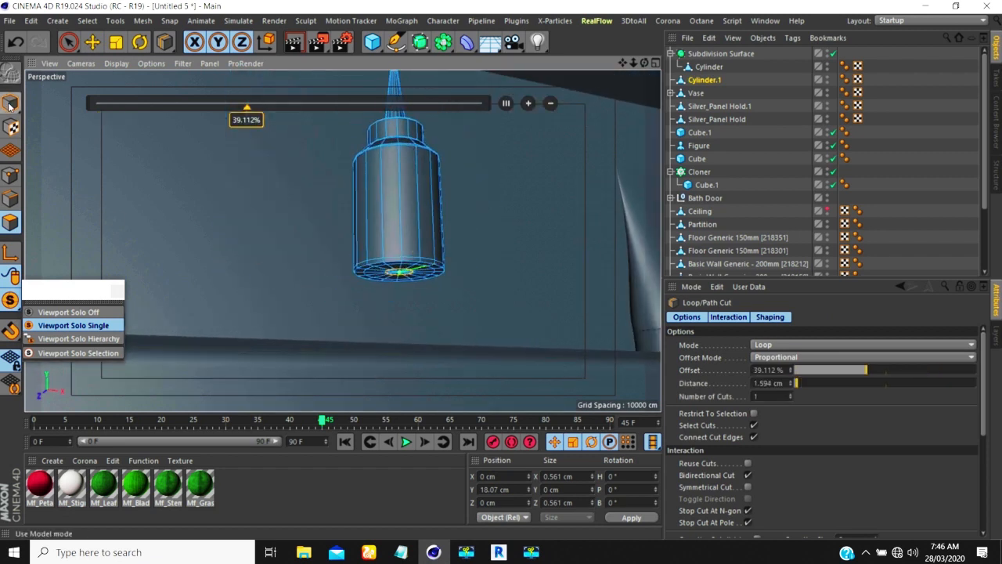
Put the nozzle bottle under a Subdivision Surface and lower it onto the niche shelf at about Y 134.491 cm
click(10, 103)
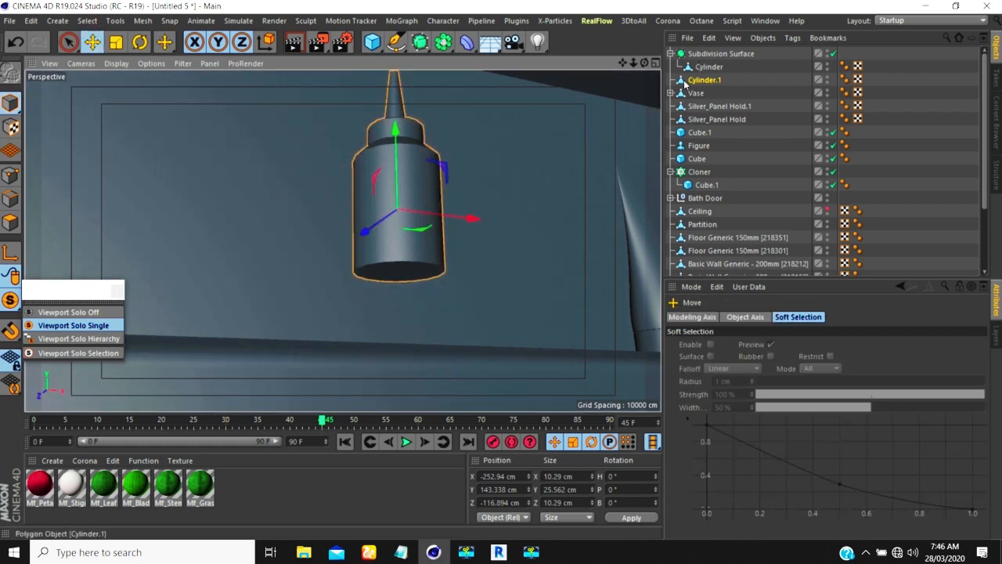
alt+click(421, 42)
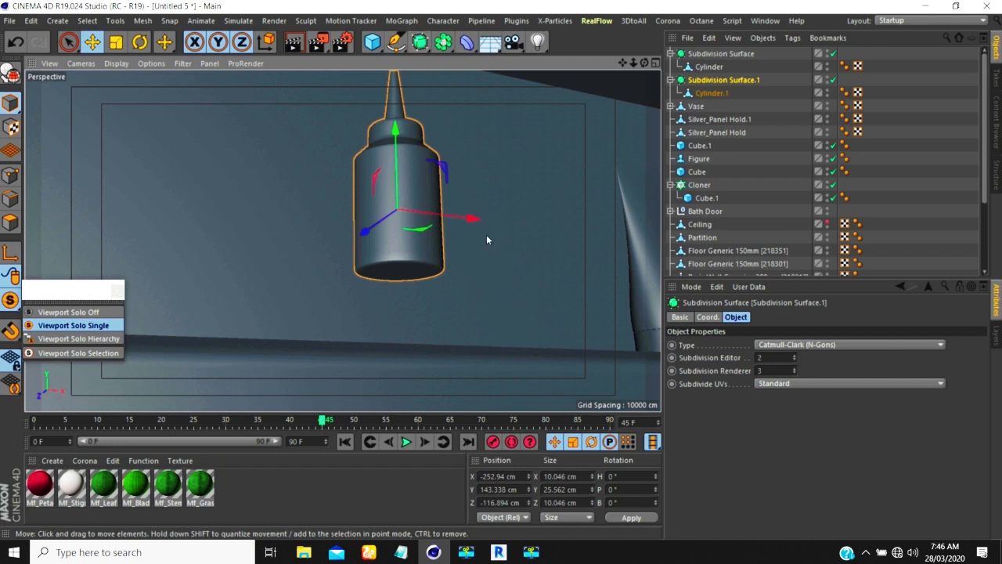
scroll(407, 212, down, 4)
alt+right_drag(387, 292, 380, 317)
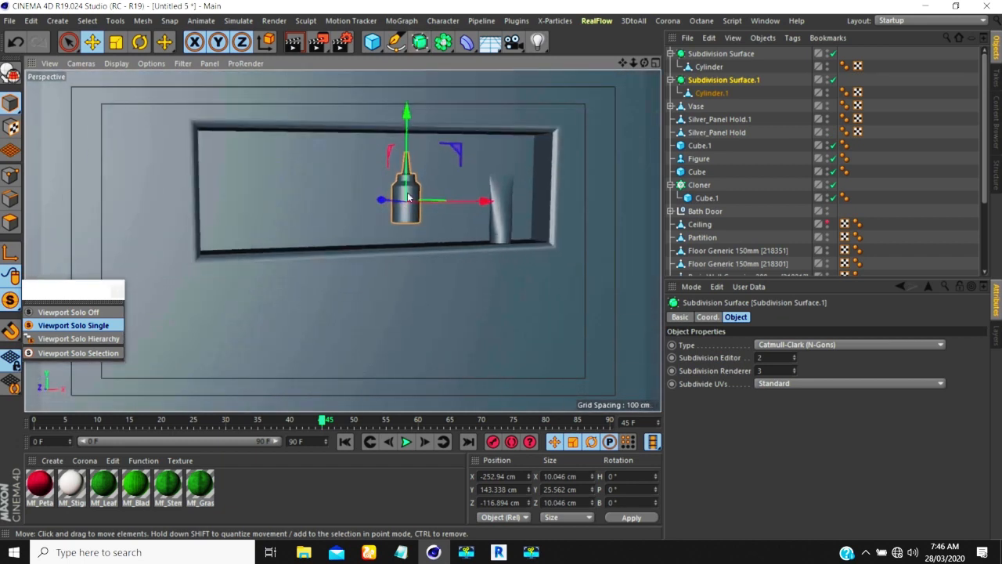
alt+drag(414, 189, 398, 230)
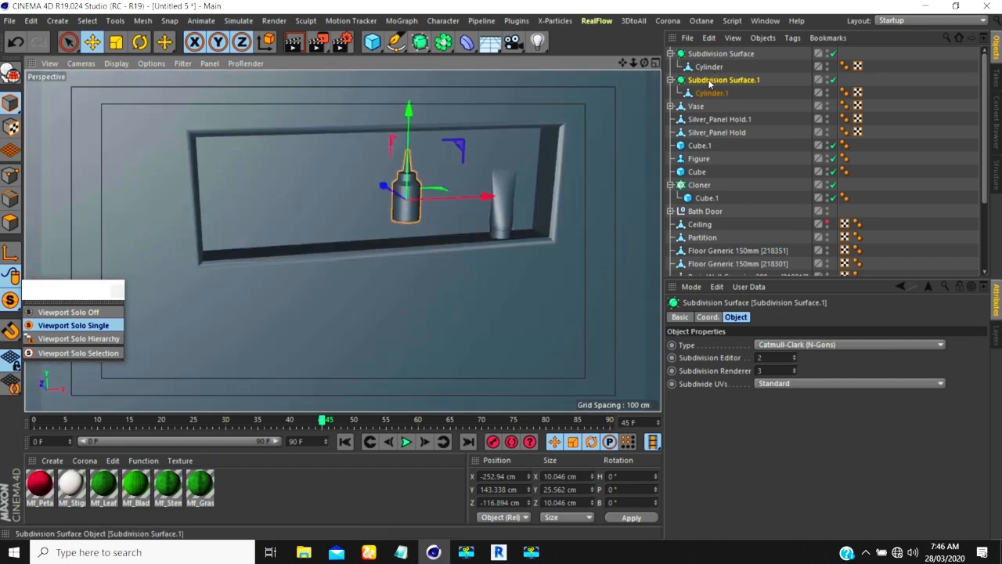
drag(409, 110, 408, 141)
alt+right_drag(404, 242, 411, 125)
drag(410, 94, 410, 97)
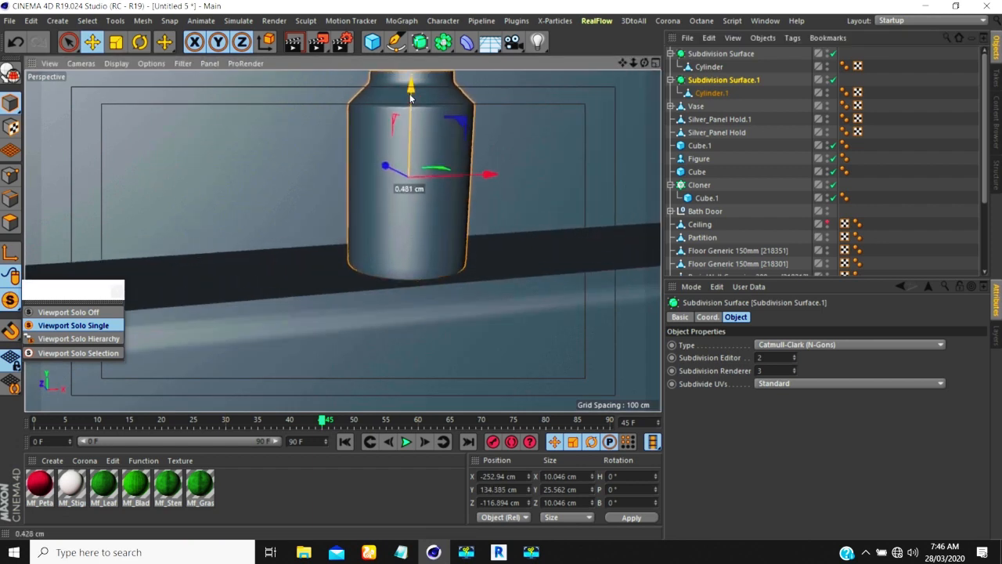
Slide the subdivided bottle along the shelf towards the neighbouring tube, to about X -234.037 cm, and deselect it
alt+right_drag(408, 172, 382, 360)
alt+middle_drag(412, 169, 337, 212)
alt+drag(338, 212, 375, 221)
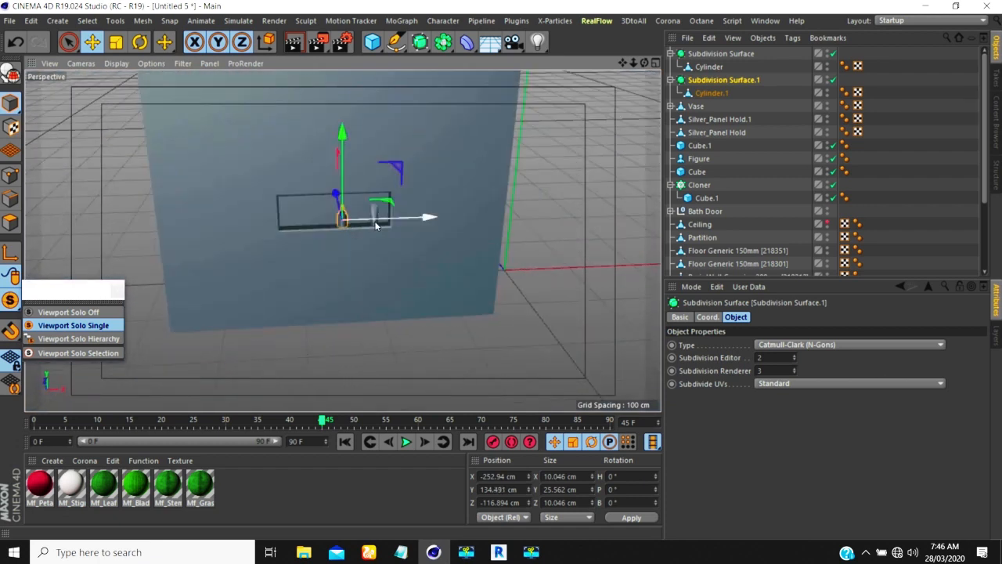
alt+right_drag(376, 221, 392, 216)
drag(395, 216, 428, 217)
alt+right_drag(382, 223, 351, 244)
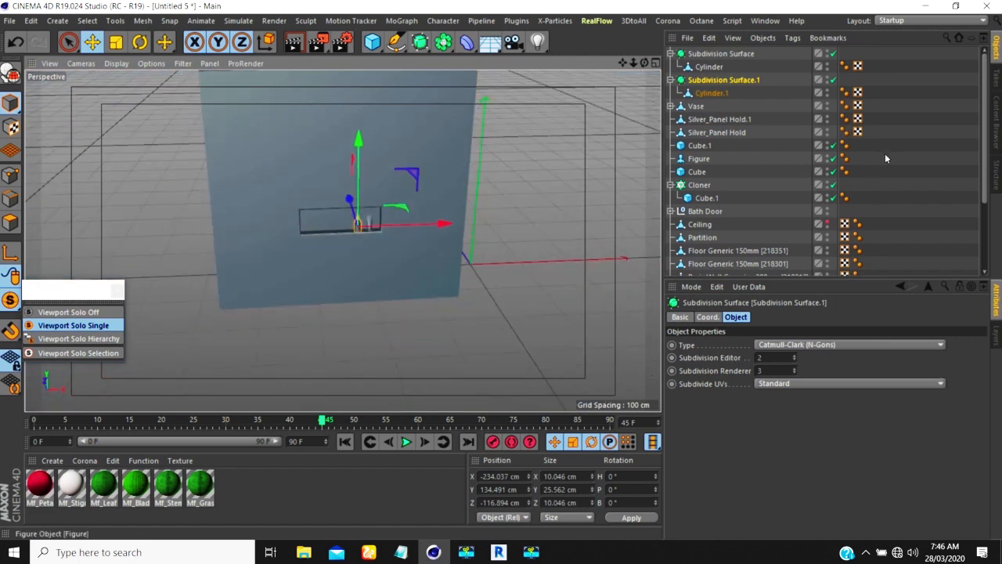
click(885, 155)
Add a cube and move it out in front of the niche wall to about X -376.529 cm, Z -177.108 cm
alt+right_drag(422, 207, 375, 202)
mouse_move(375, 202)
alt+mouse_down()
mouse_move(376, 180)
mouse_move(382, 206)
alt+mouse_up()
alt+right_drag(378, 218, 362, 202)
alt+middle_drag(362, 202, 394, 231)
mouse_move(393, 233)
alt+mouse_down()
mouse_move(383, 252)
mouse_move(384, 228)
alt+mouse_up()
click(373, 42)
scroll(394, 185, down, 10)
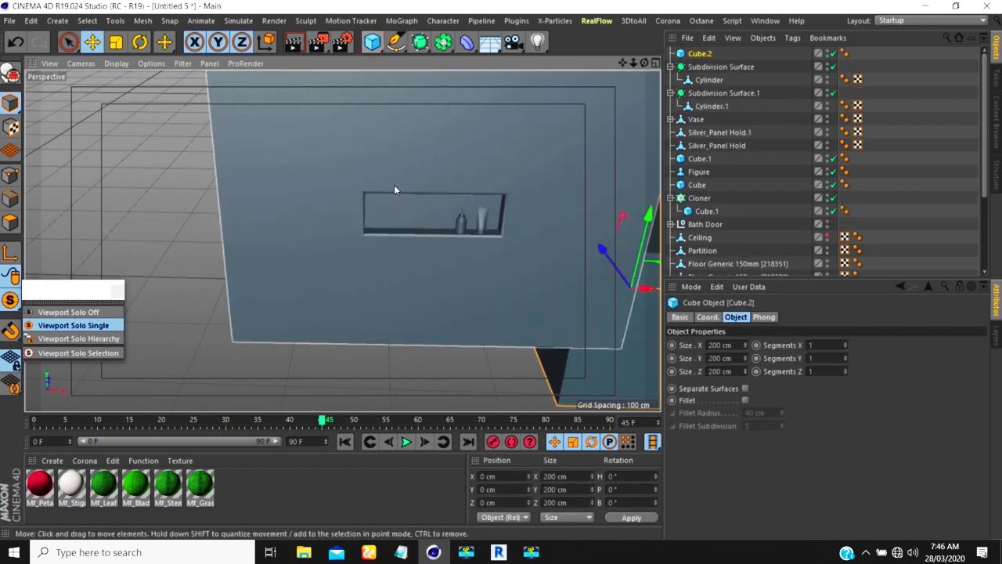
drag(517, 251, 477, 289)
drag(246, 215, 288, 236)
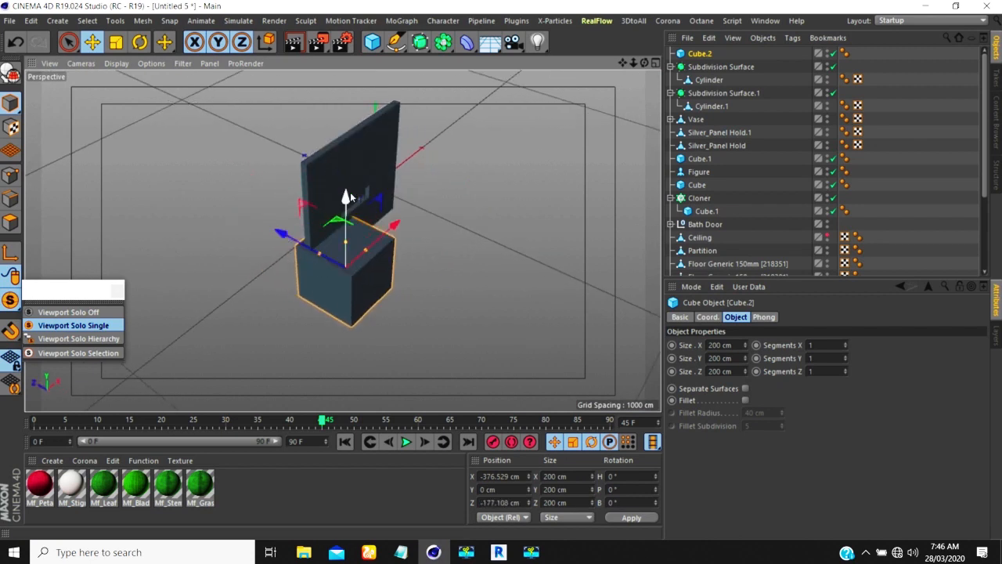
Raise the cube to about Y 197.616 cm and shrink it to about 76.146 × 27.164 × 45.335 cm
drag(350, 195, 350, 141)
drag(319, 199, 368, 217)
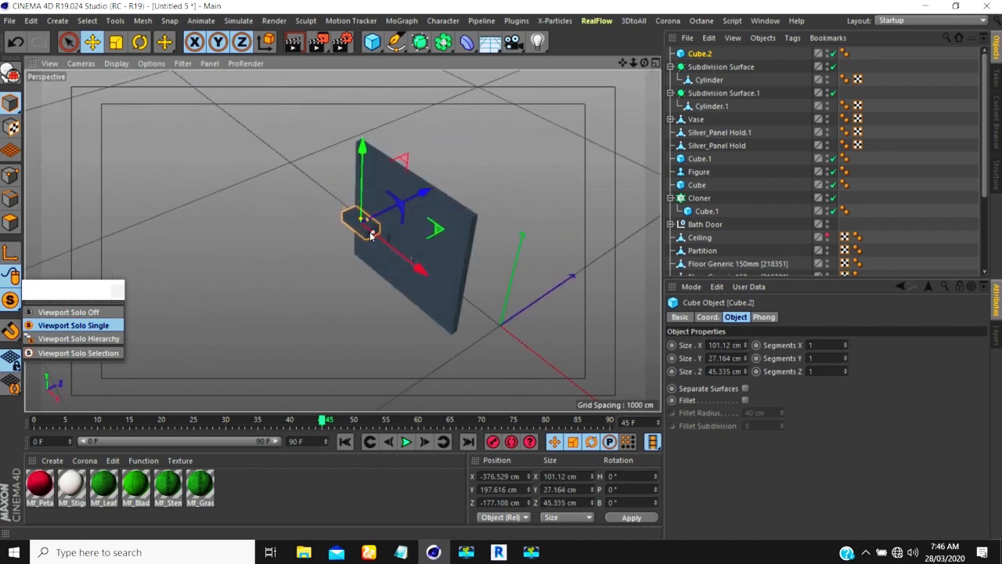
drag(370, 235, 367, 230)
Move the box to the wall niche at about X -308.255, Y 127.066, Z -107.548 cm
drag(363, 160, 362, 189)
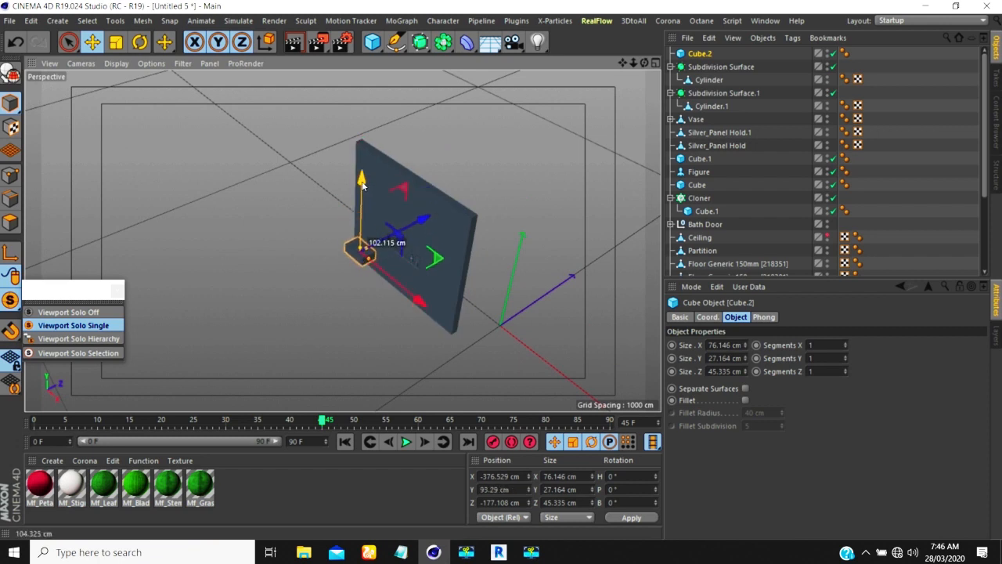
drag(403, 219, 425, 208)
drag(438, 290, 462, 304)
scroll(405, 233, up, 5)
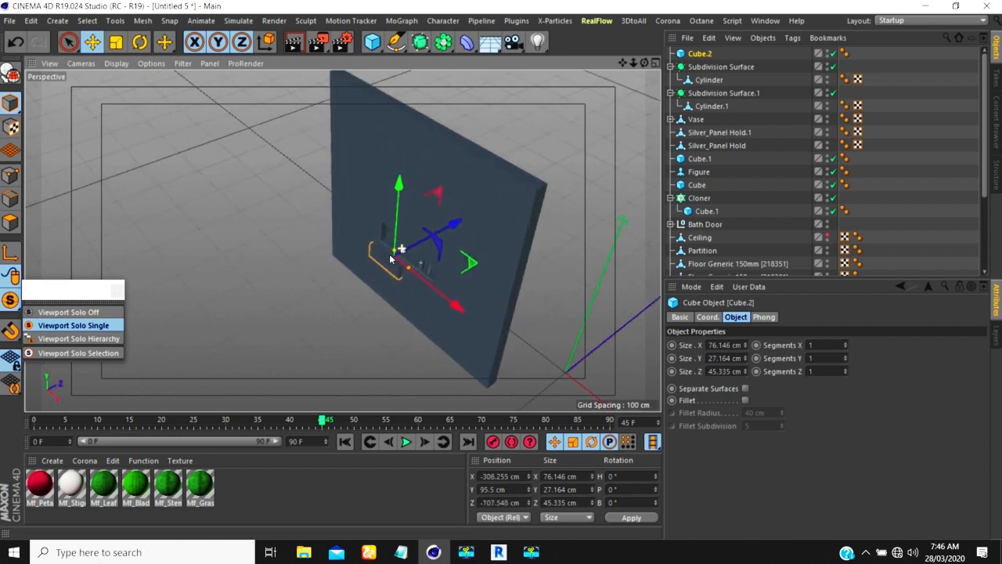
scroll(405, 227, up, 2)
drag(392, 224, 393, 202)
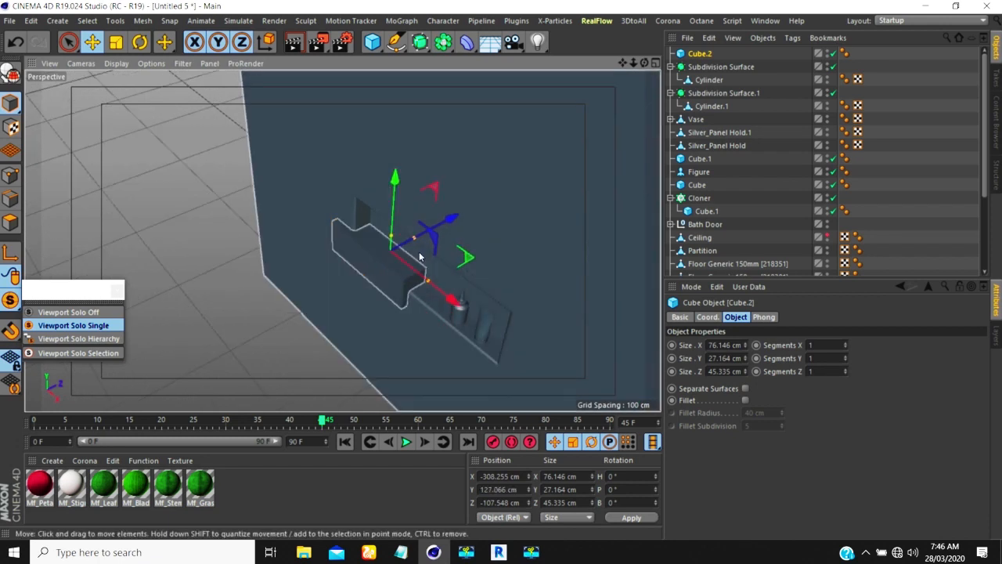
Shrink the box to about 29.723 × 4.152 × 15.66 cm and shift it to about Z -119.093 cm
drag(406, 244, 411, 271)
scroll(442, 161, up, 3)
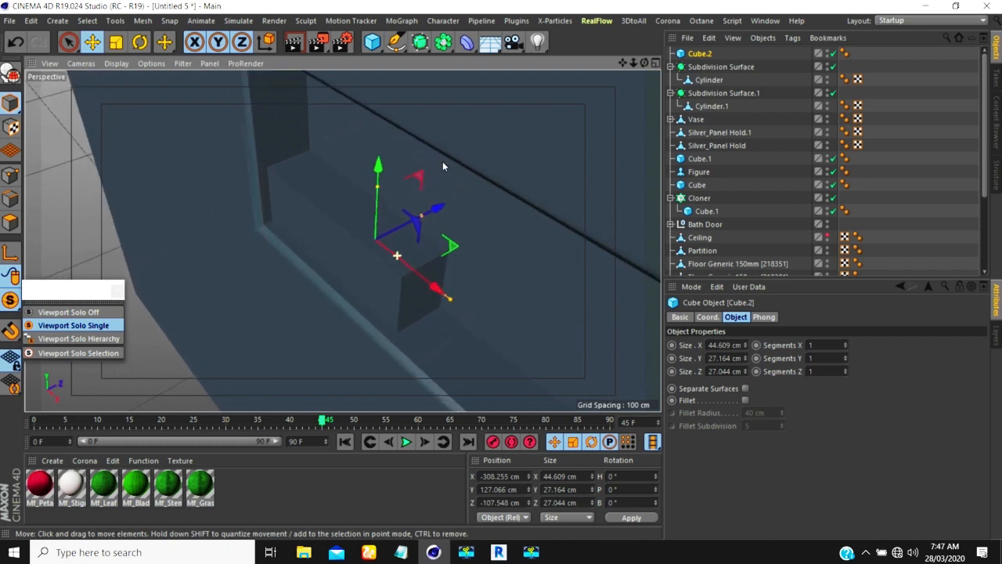
drag(445, 299, 422, 278)
drag(422, 214, 397, 247)
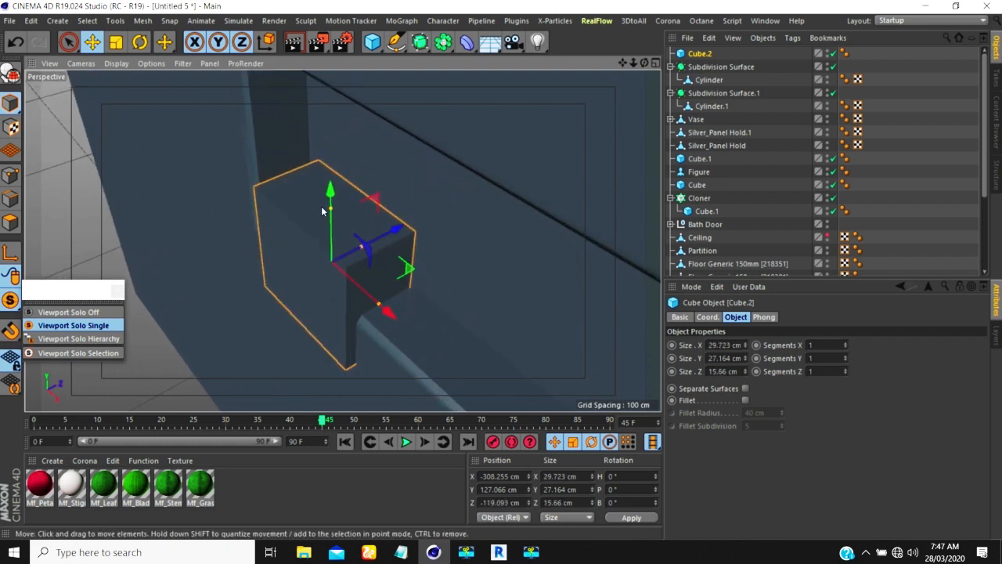
drag(330, 209, 334, 258)
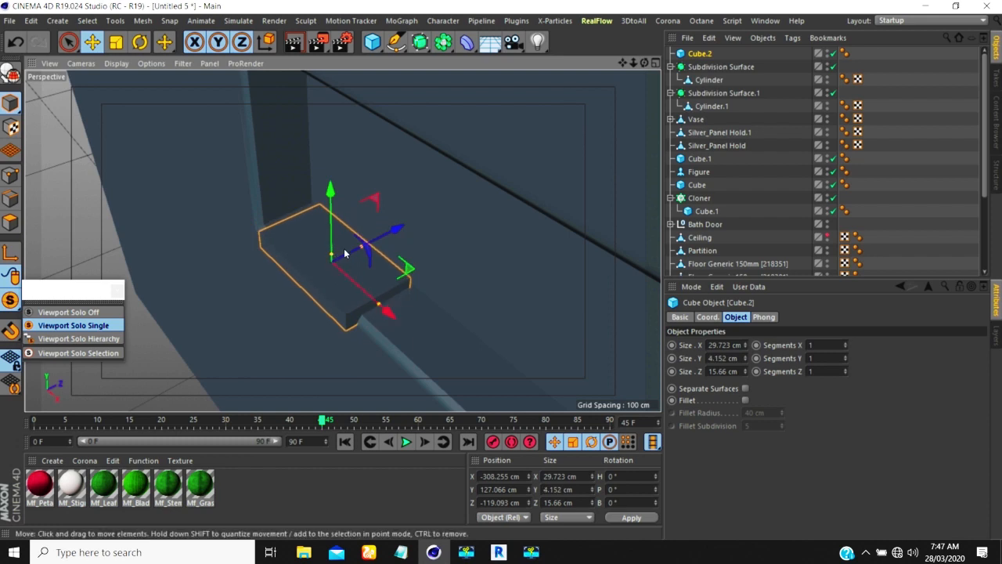
Raise the box to about Y 129.171 cm and reduce its length to about 15.296 cm and depth to about 7.81 cm
drag(332, 199, 331, 191)
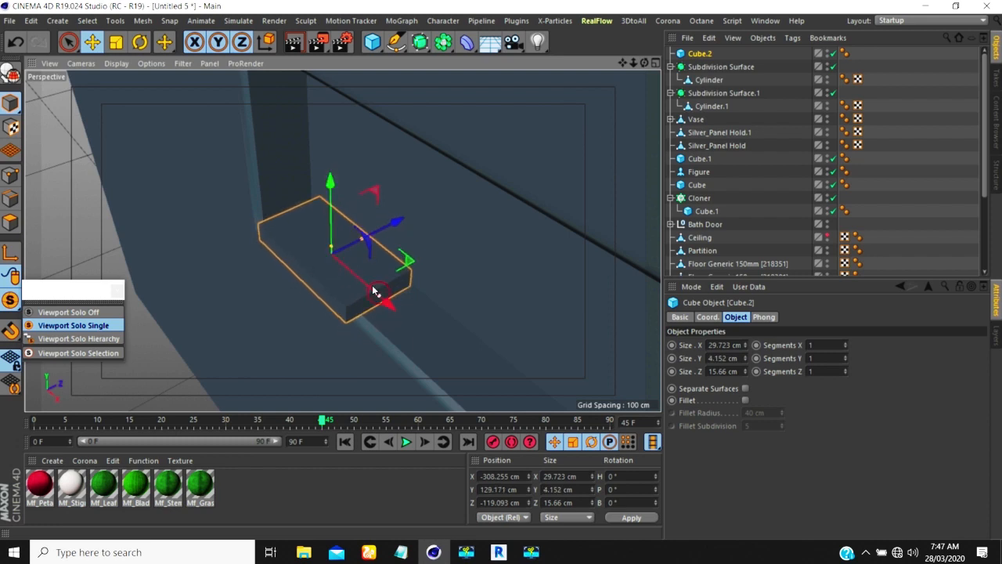
drag(376, 292, 366, 285)
drag(363, 241, 355, 244)
scroll(330, 262, down, 6)
scroll(330, 263, up, 6)
scroll(341, 263, up, 5)
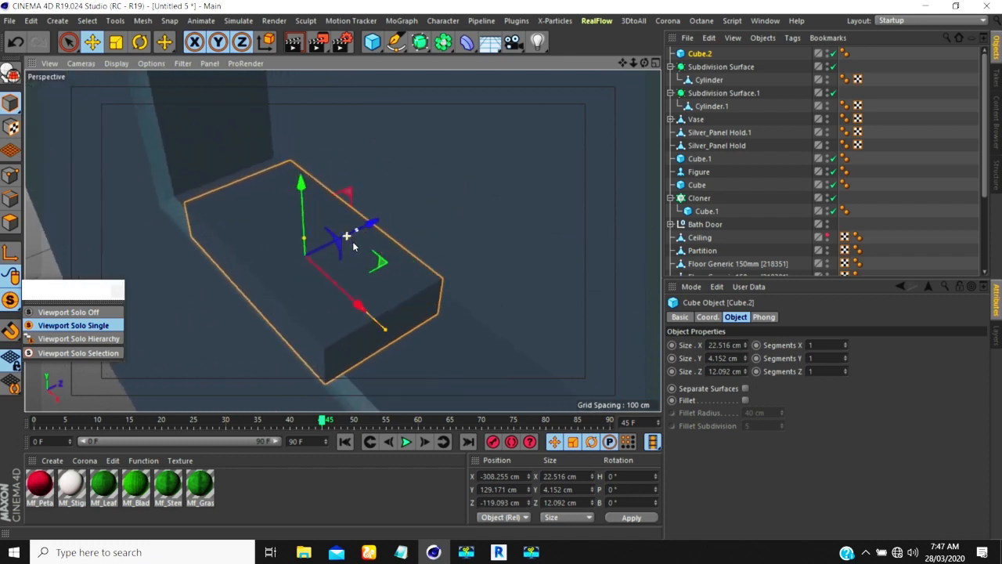
drag(356, 236, 347, 251)
drag(384, 329, 418, 256)
Seat the box on the shelf at about Y 128.319, Z -118.749 cm, with its height reduced to about 3.62 cm
scroll(321, 273, down, 3)
alt+drag(322, 270, 261, 190)
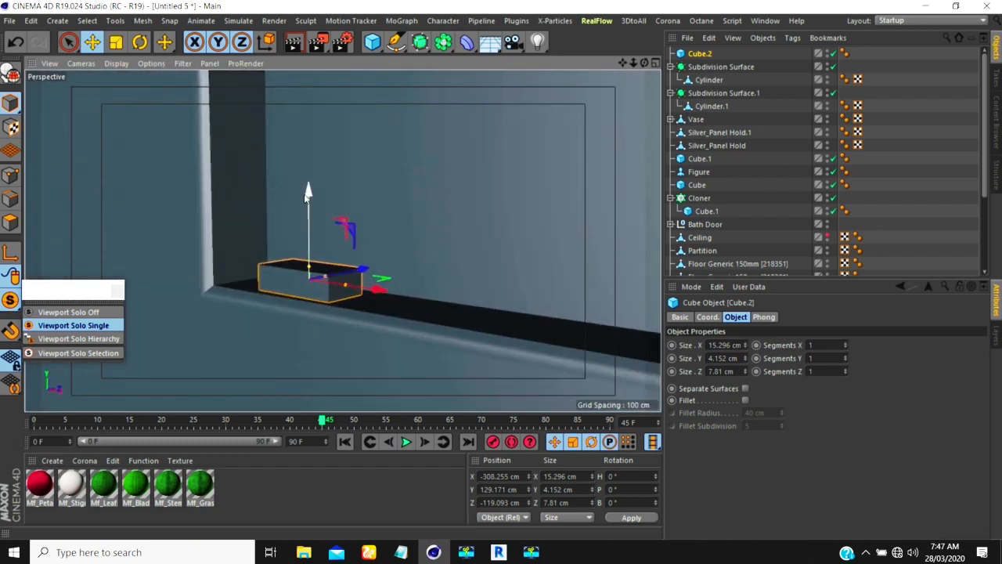
drag(361, 263, 310, 272)
drag(311, 197, 281, 248)
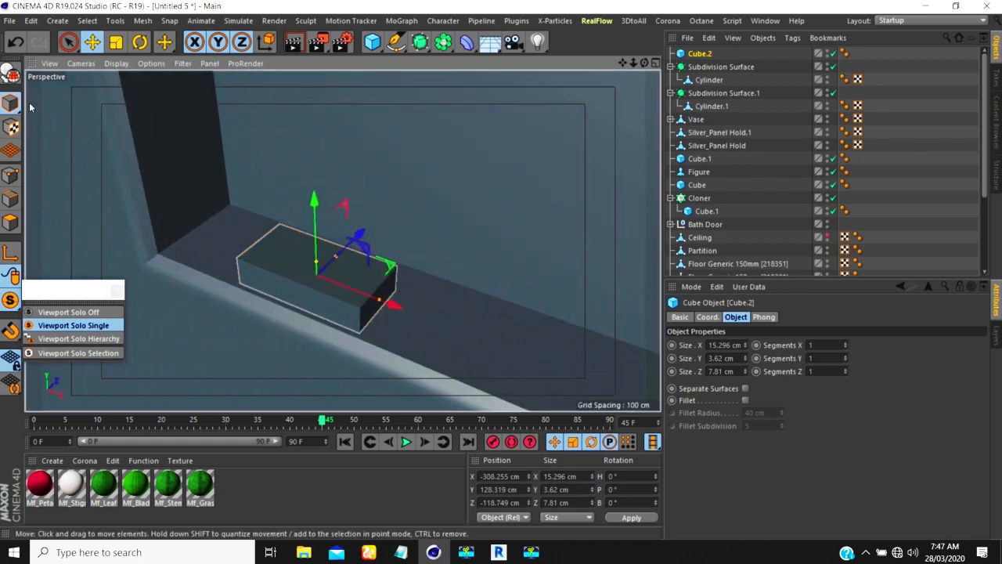
Make the box editable and add a lengthwise loop cut through its middle
key(c)
key(k)
key(l)
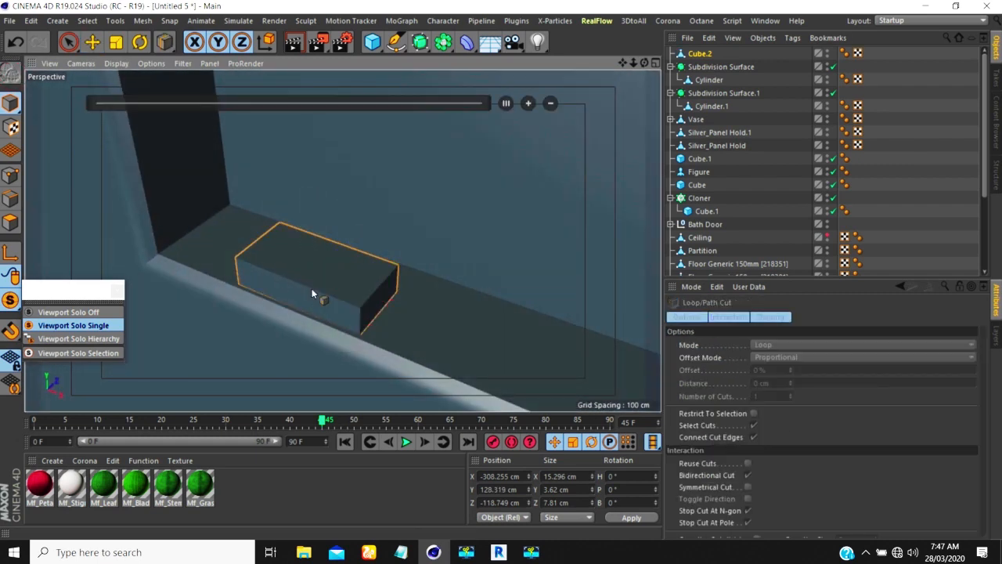
click(10, 175)
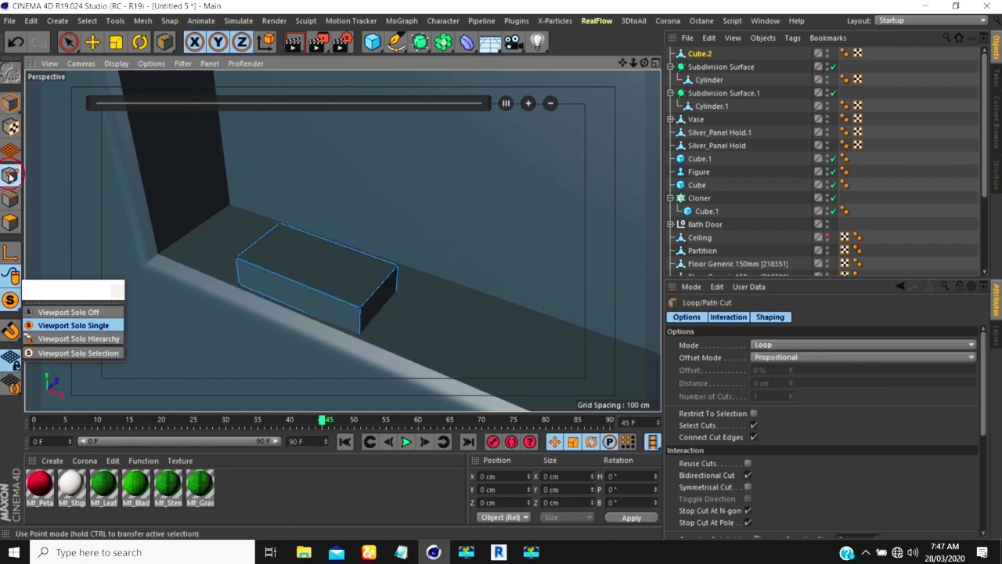
click(378, 294)
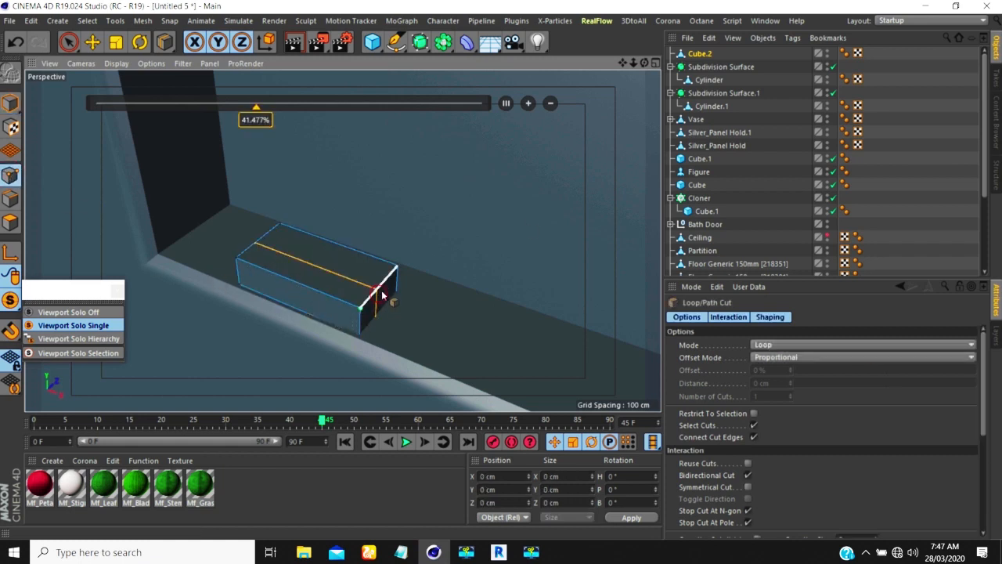
Add three evenly spaced crosswise loop cuts to the box and a lengthwise cut at 50% through each of its halves
click(298, 304)
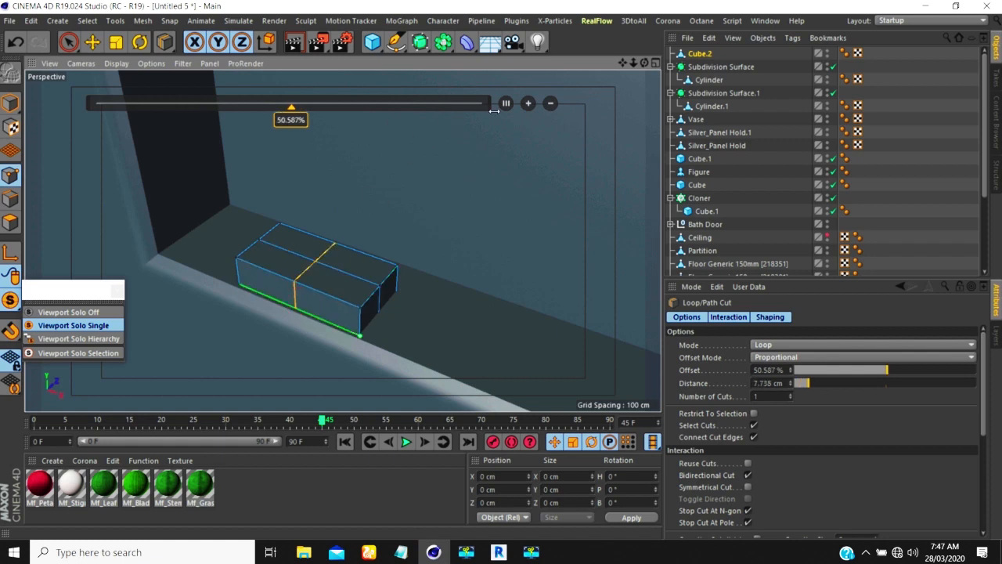
click(528, 104)
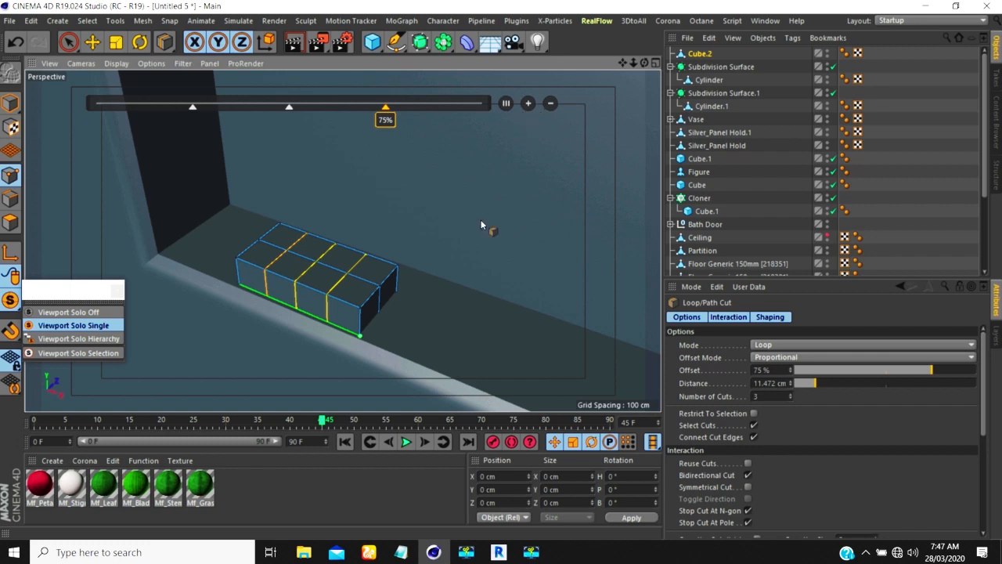
click(371, 328)
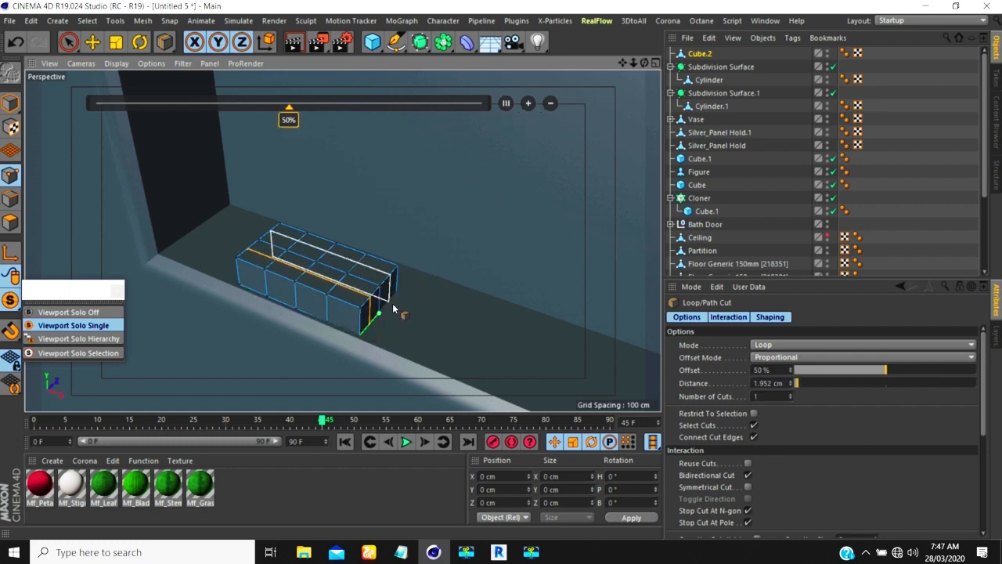
click(392, 303)
click(506, 103)
alt+drag(368, 305, 372, 349)
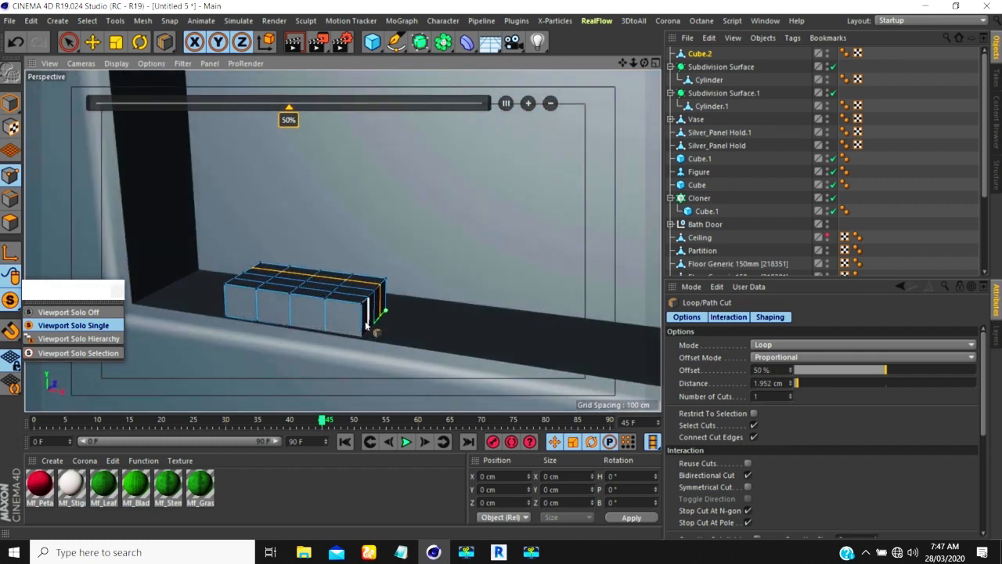
Add three evenly spaced horizontal loop cuts around the sides of the box
click(327, 318)
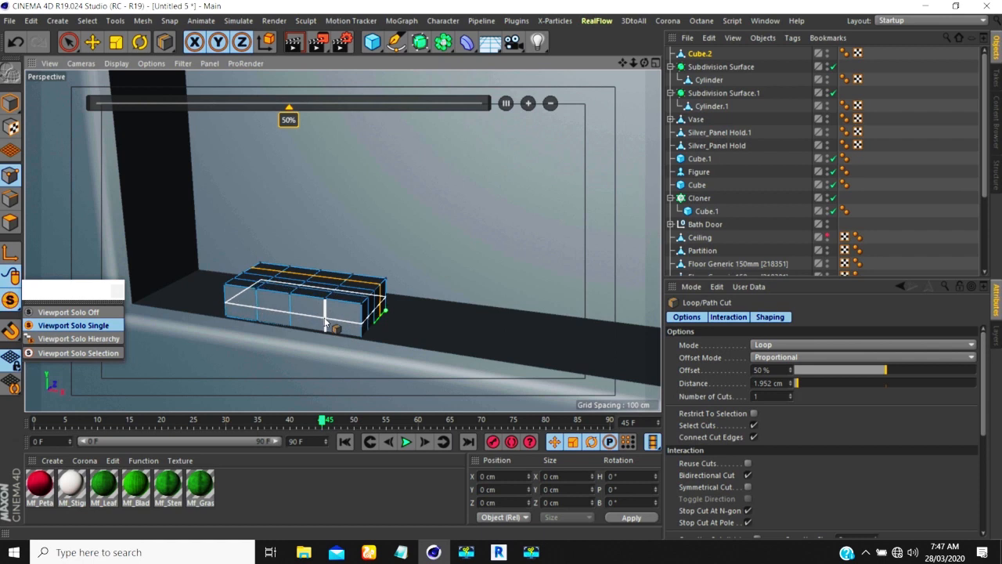
click(506, 103)
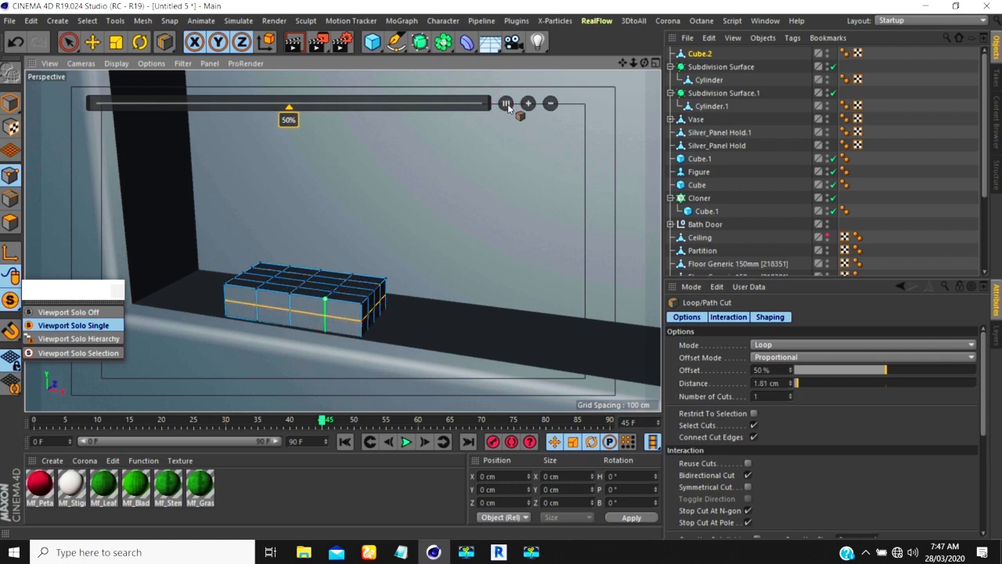
alt+drag(433, 289, 328, 300)
click(528, 102)
click(527, 103)
scroll(362, 275, up, 5)
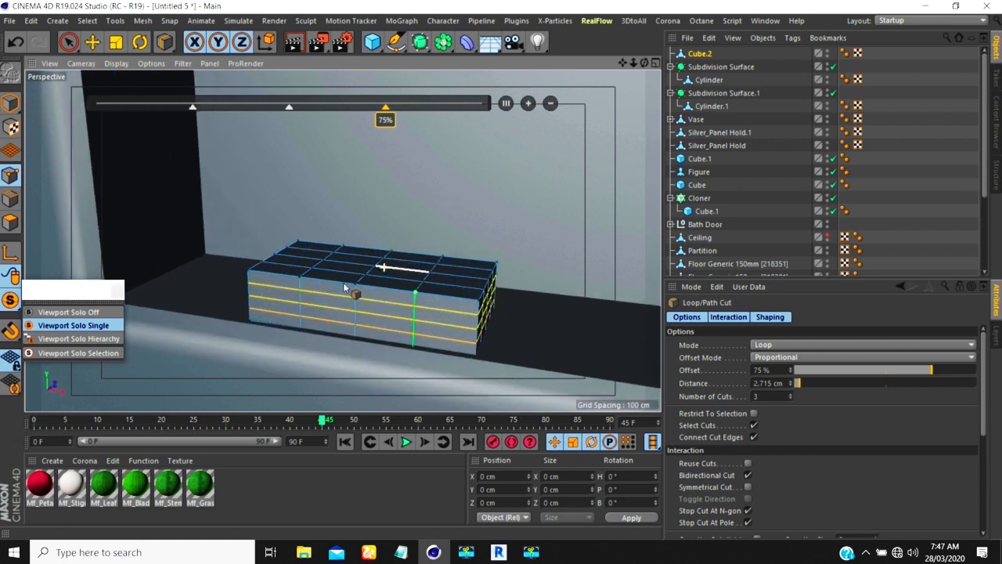
Isolate the subdivided box with Viewport Solo Single and switch to the Top view
alt+drag(371, 276, 259, 341)
scroll(288, 237, down, 1)
scroll(288, 238, down, 2)
scroll(338, 263, up, 1)
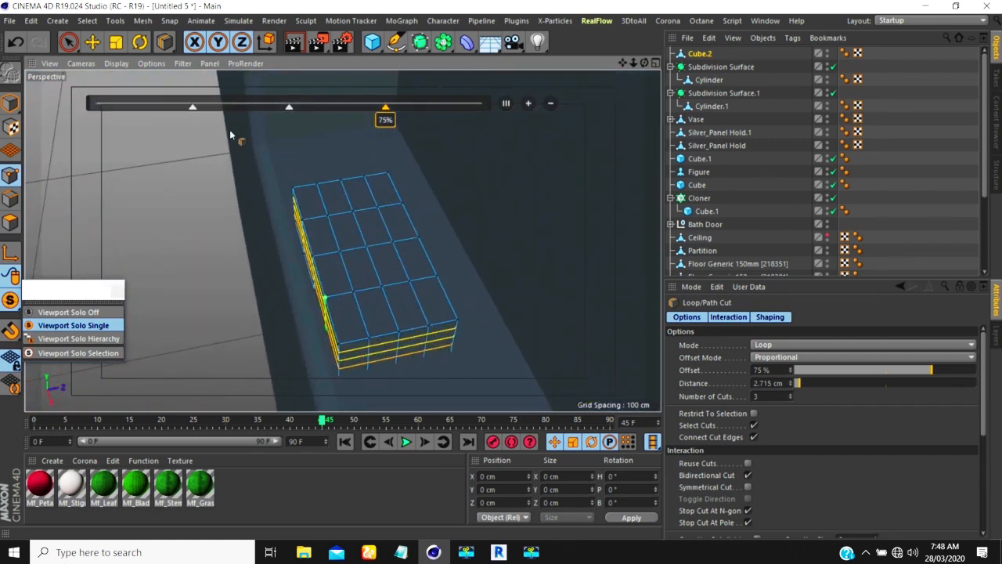
alt+drag(403, 183, 373, 226)
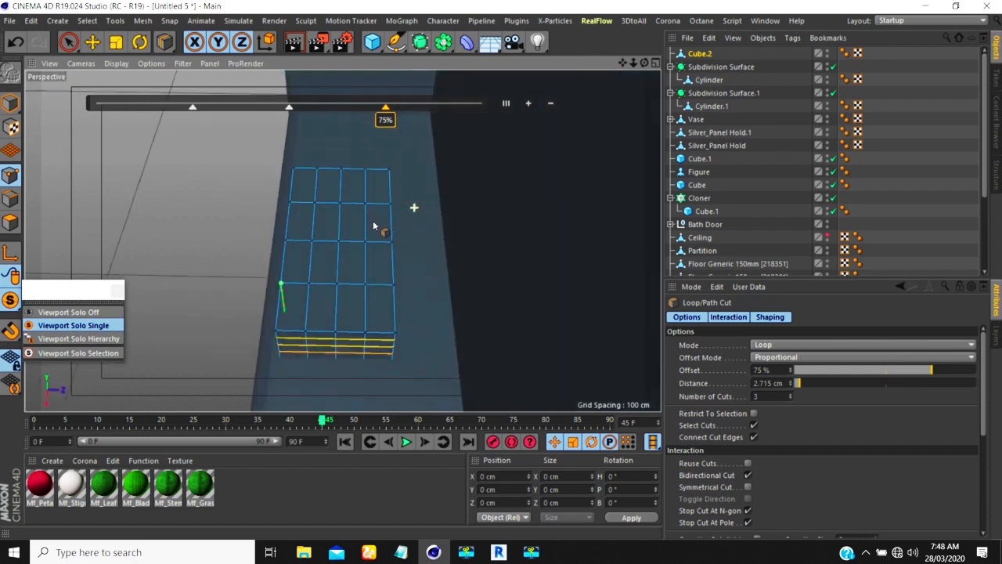
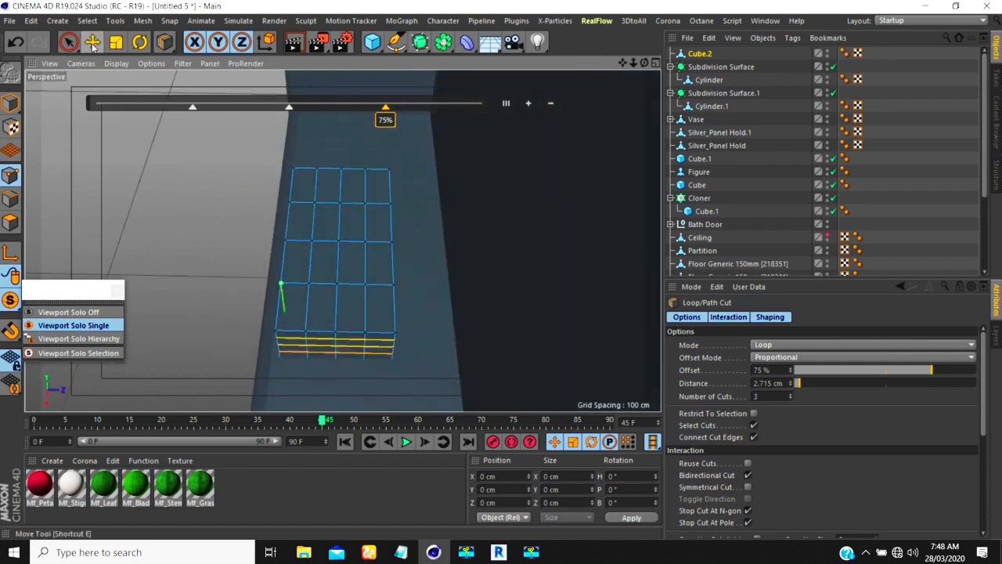
click(45, 313)
click(47, 326)
scroll(339, 279, down, 4)
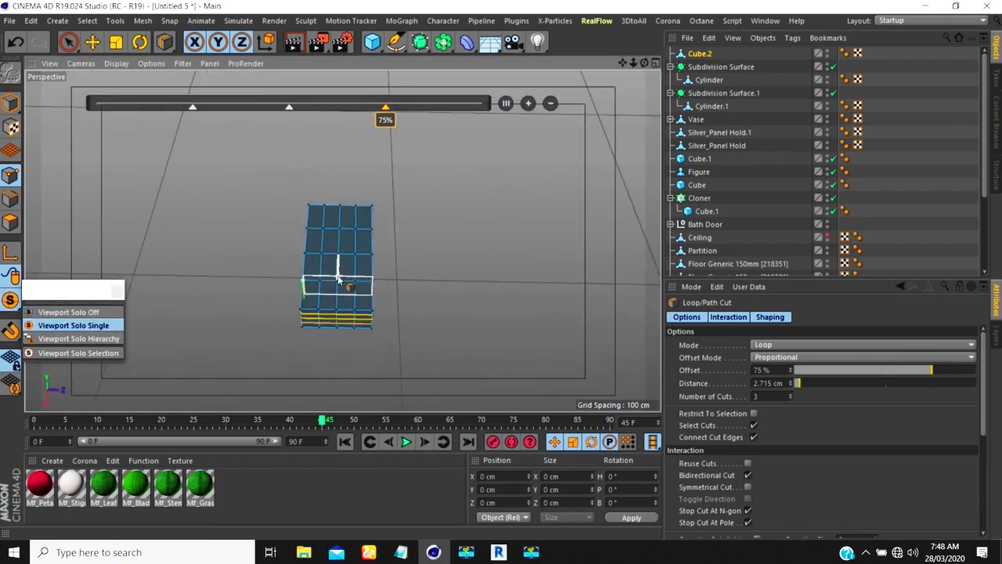
scroll(338, 278, down, 3)
key(F2)
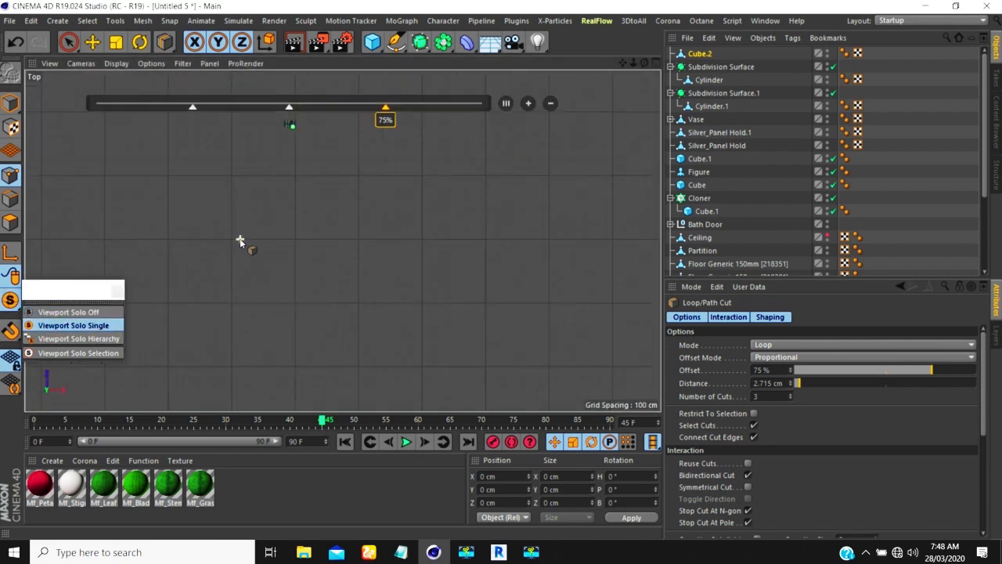
In the Top view, use Rectangle Selection to pull the box's upper-left corner points inward and dent the middle of its upper side
key(h)
scroll(235, 254, down, 5)
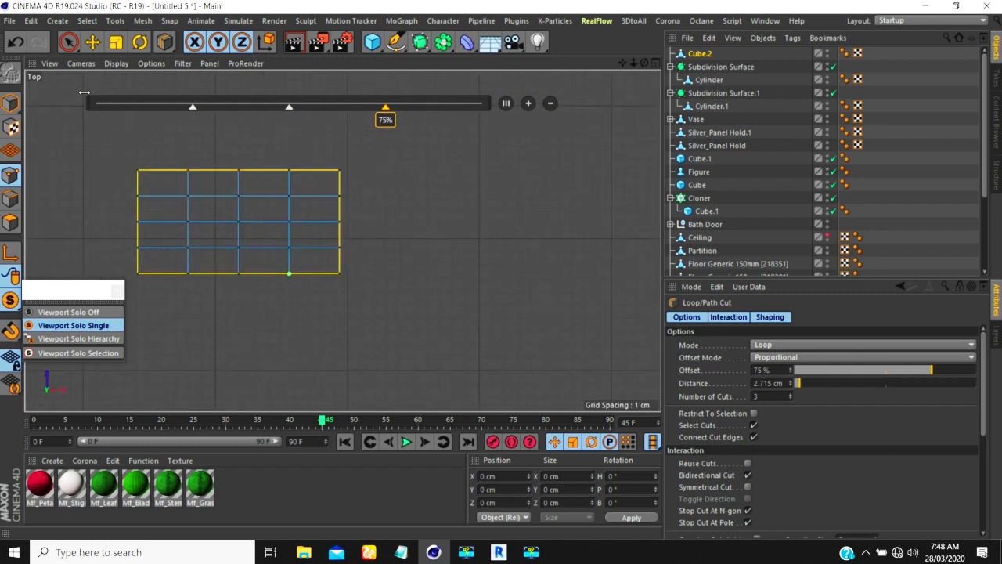
drag(68, 42, 129, 76)
click(125, 83)
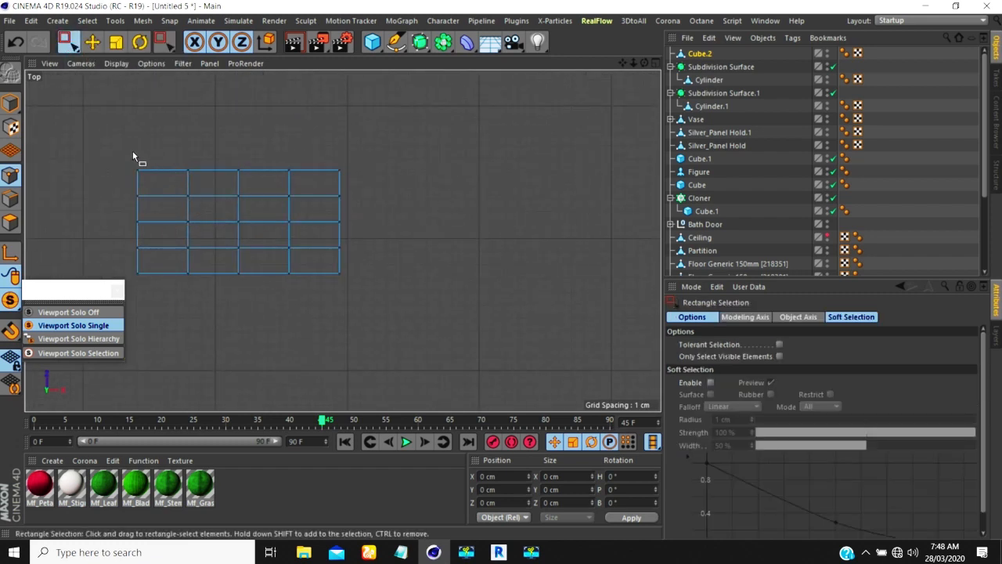
drag(153, 182, 153, 182)
drag(191, 118, 208, 126)
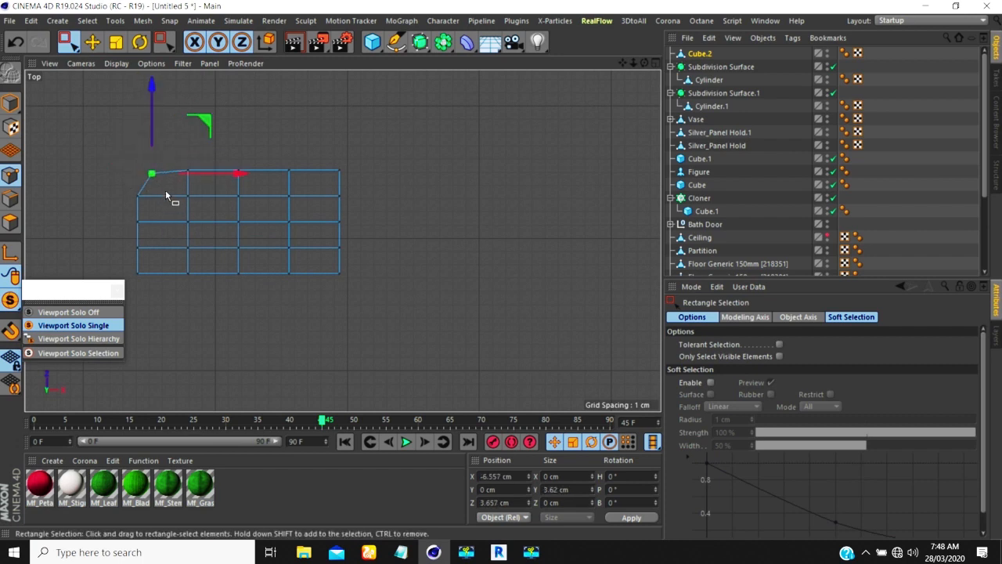
drag(252, 181, 252, 181)
drag(292, 128, 293, 152)
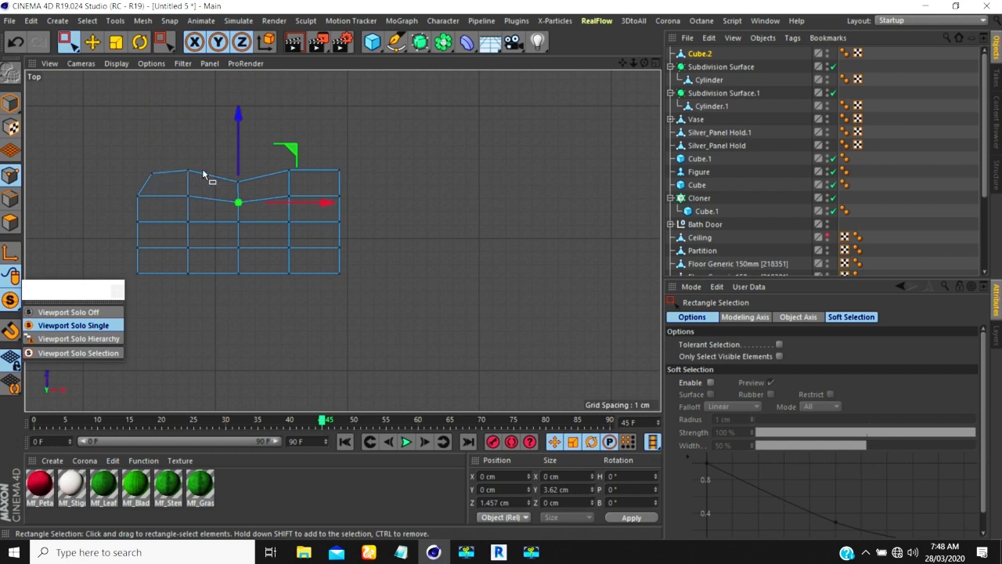
Round the box's right end in the Top view by pulling its upper and lower corner points inward
drag(327, 168, 362, 194)
drag(384, 114, 387, 113)
drag(330, 254, 391, 219)
drag(359, 287, 320, 257)
drag(385, 227, 370, 223)
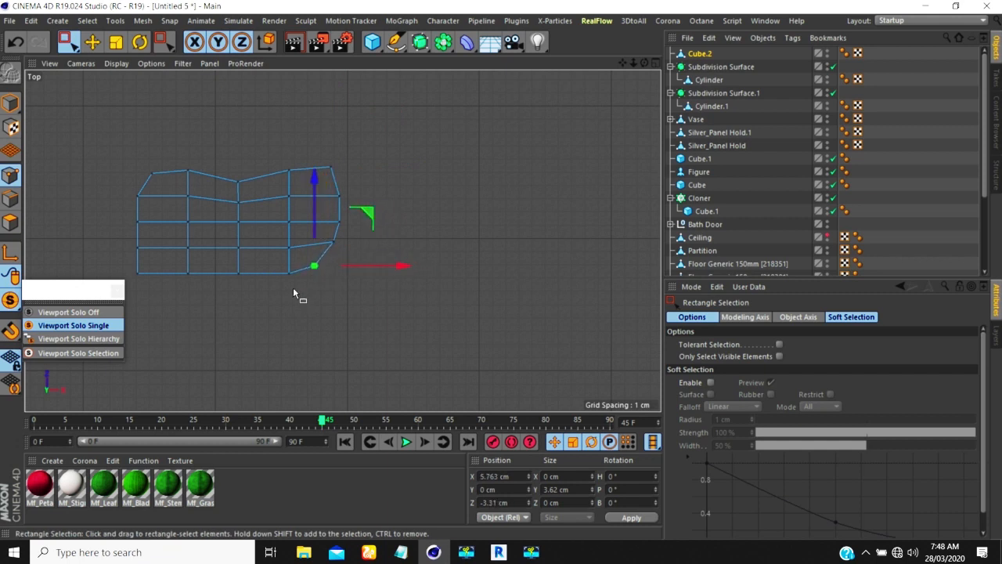
Dent the middle of the box's lower side inward by moving its two outermost middle point groups towards the centre
drag(257, 291, 220, 260)
drag(296, 218, 294, 217)
drag(251, 288, 238, 212)
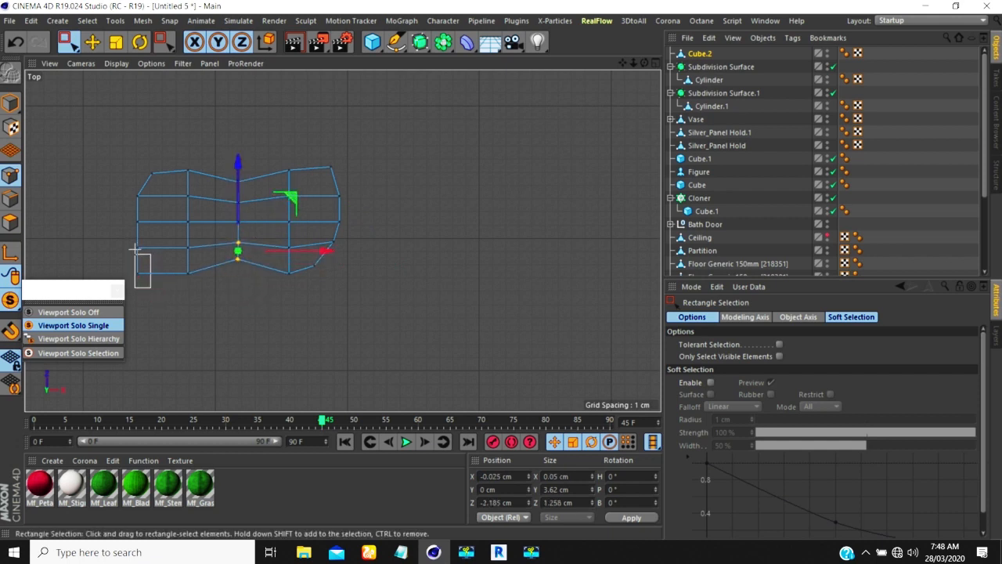
Reshape the lower-left corner points to round the box's left end, and adjust the outline points along its upper-left corner
drag(133, 247, 155, 289)
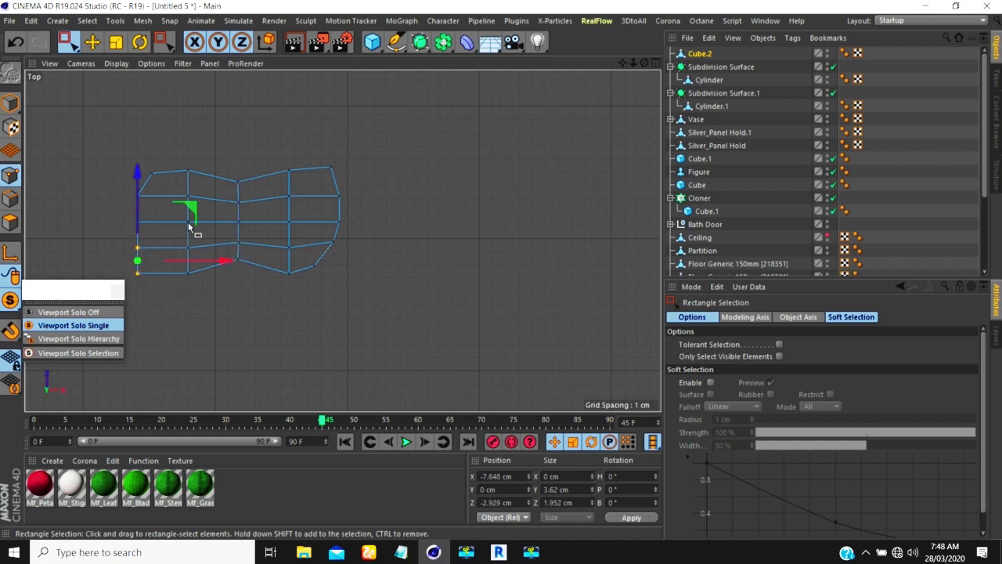
drag(190, 206, 197, 214)
drag(172, 305, 133, 265)
drag(195, 227, 207, 231)
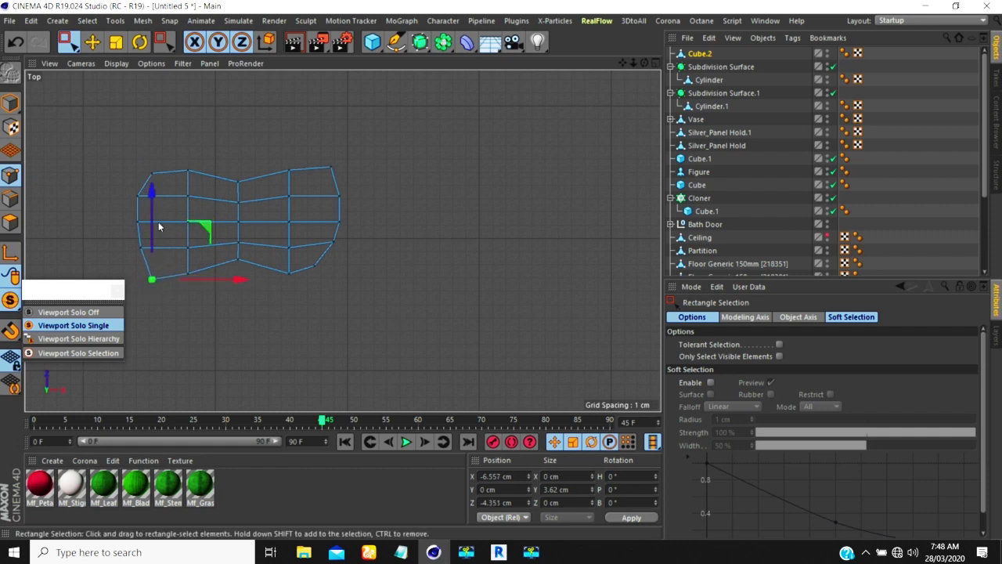
click(151, 173)
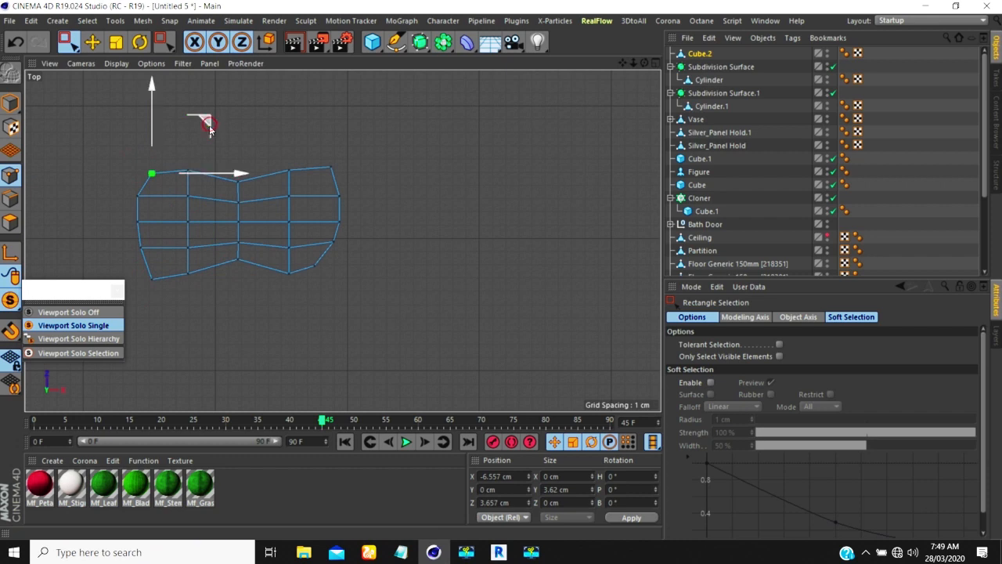
drag(206, 124, 244, 120)
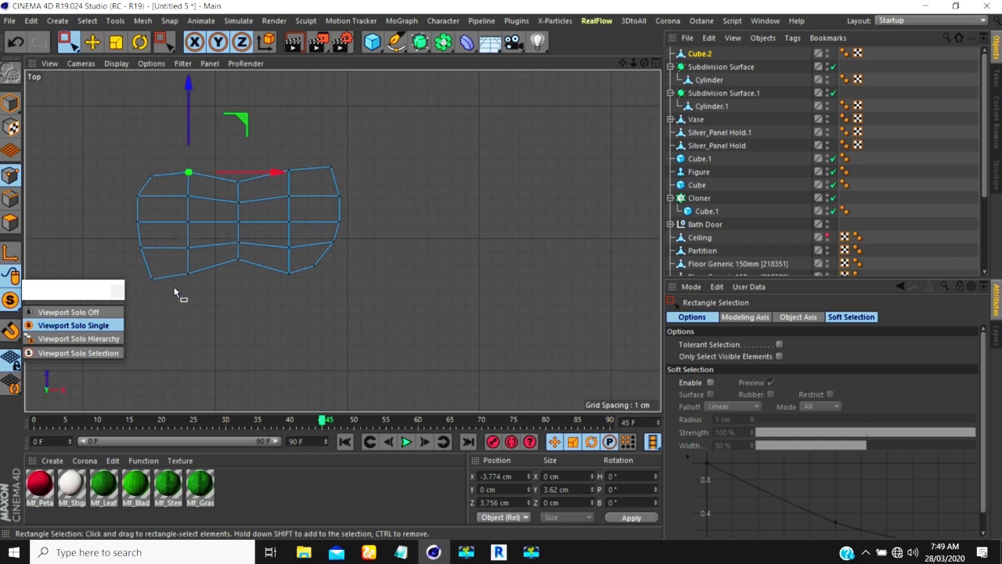
Switch to the Right view with the whole box framed closely for editing its side profile
key(F3)
key(s)
scroll(281, 270, down, 4)
scroll(266, 227, up, 3)
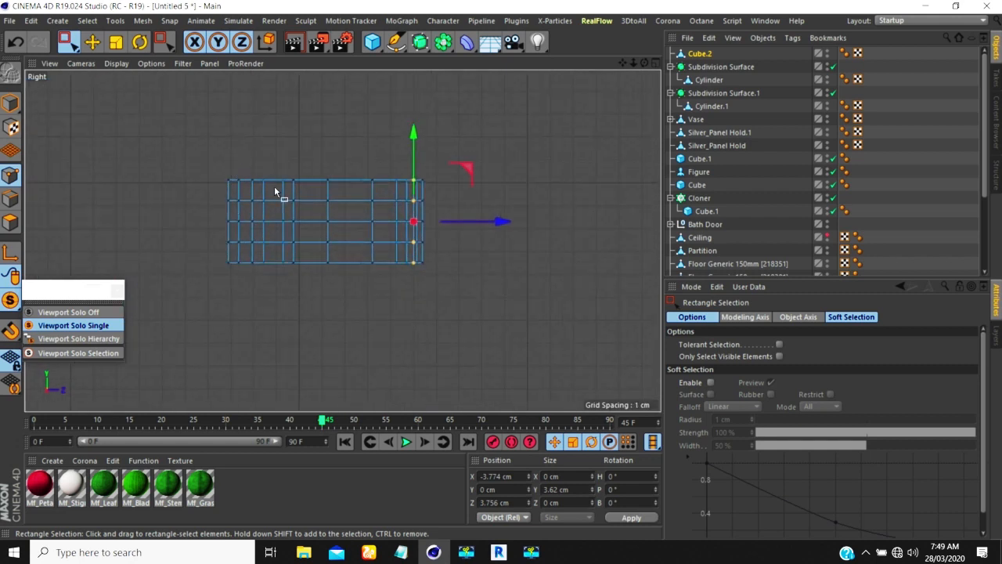
scroll(276, 191, up, 3)
drag(349, 168, 388, 229)
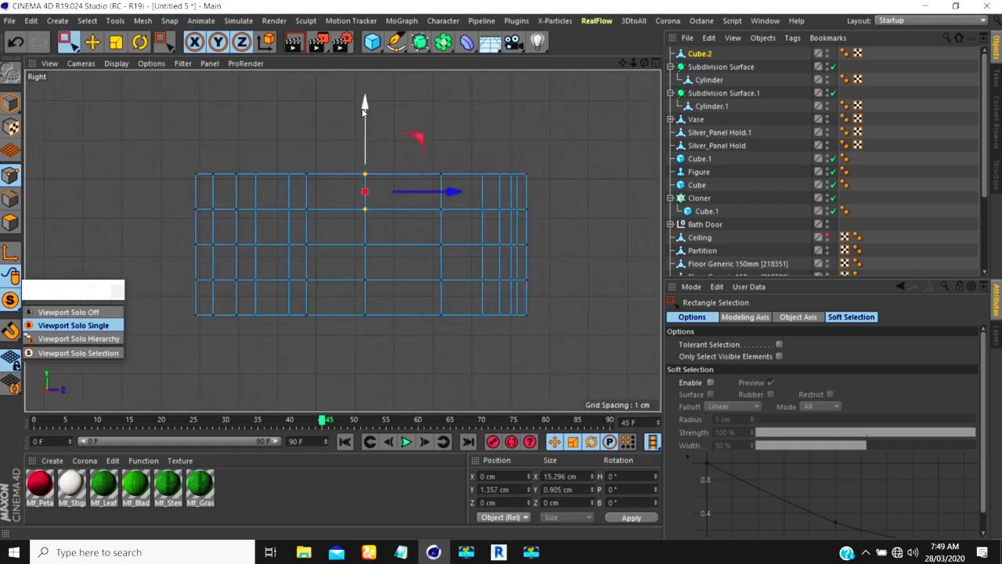
drag(365, 110, 365, 133)
drag(297, 148, 318, 228)
drag(313, 121, 295, 225)
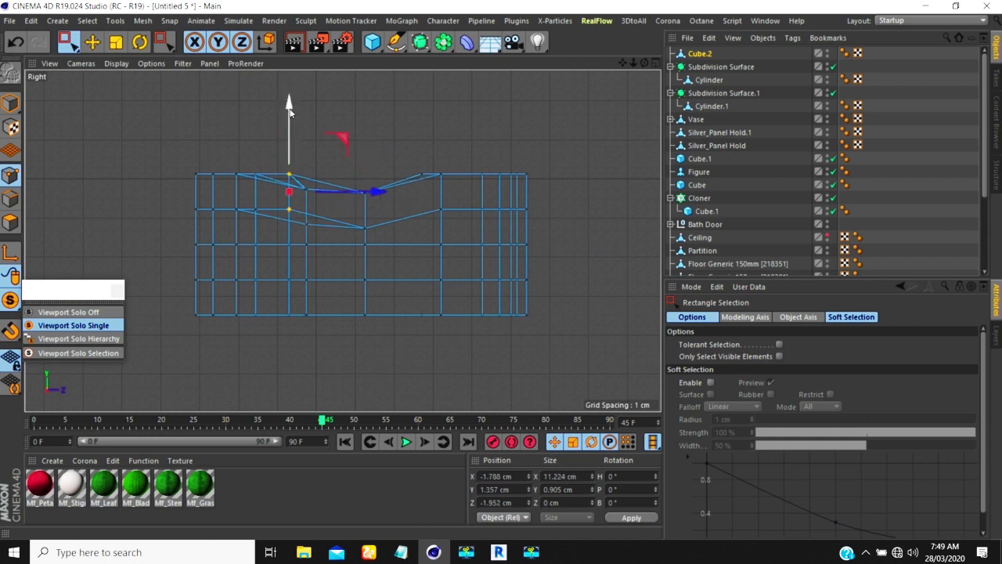
key(ctrl+z)
key(ctrl+z)
key(ctrl+z)
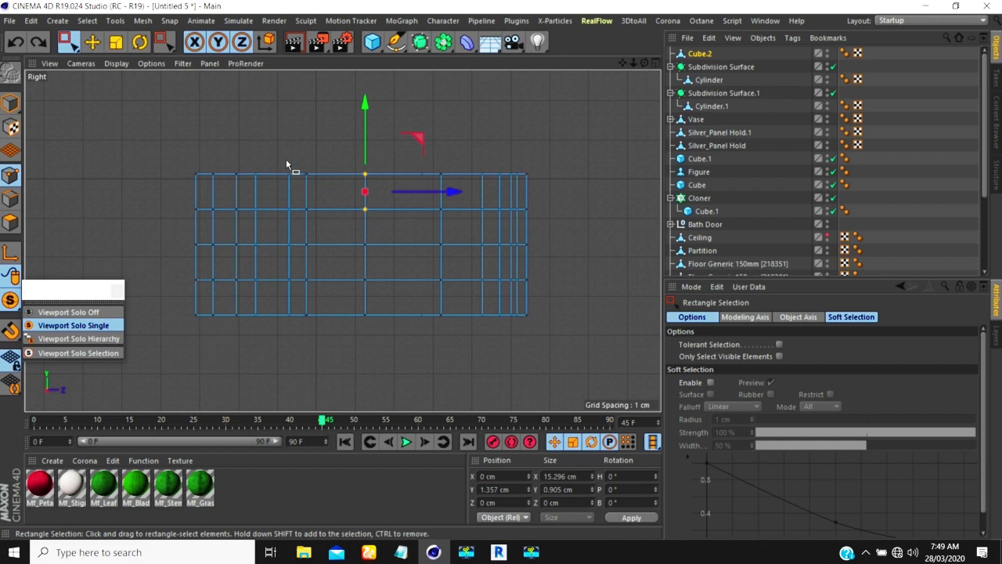
Arch the underside by raising its two lowest point rows around mid-length, with the central points at about Y -1.02 cm
drag(277, 148, 384, 254)
drag(391, 338, 285, 271)
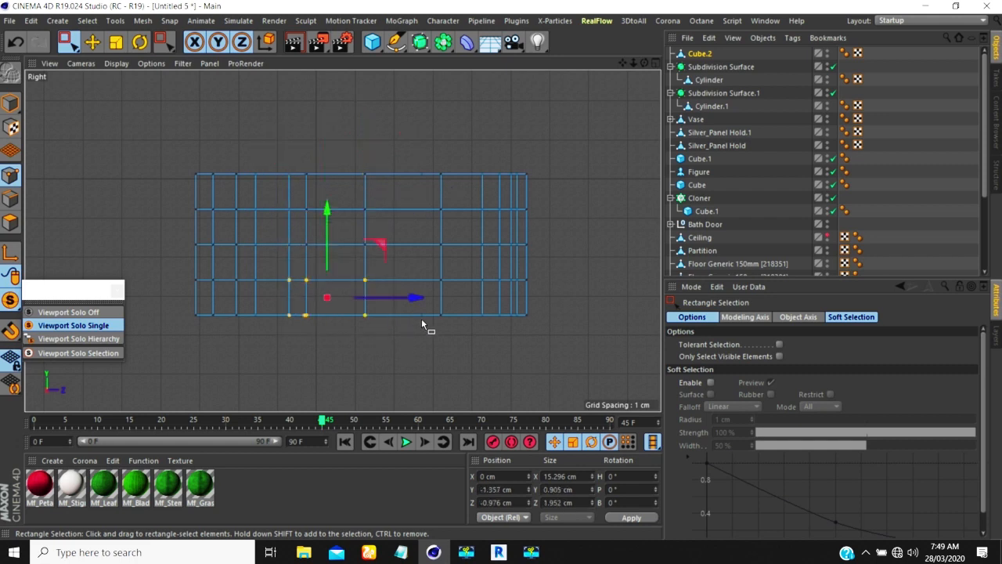
drag(432, 311, 298, 263)
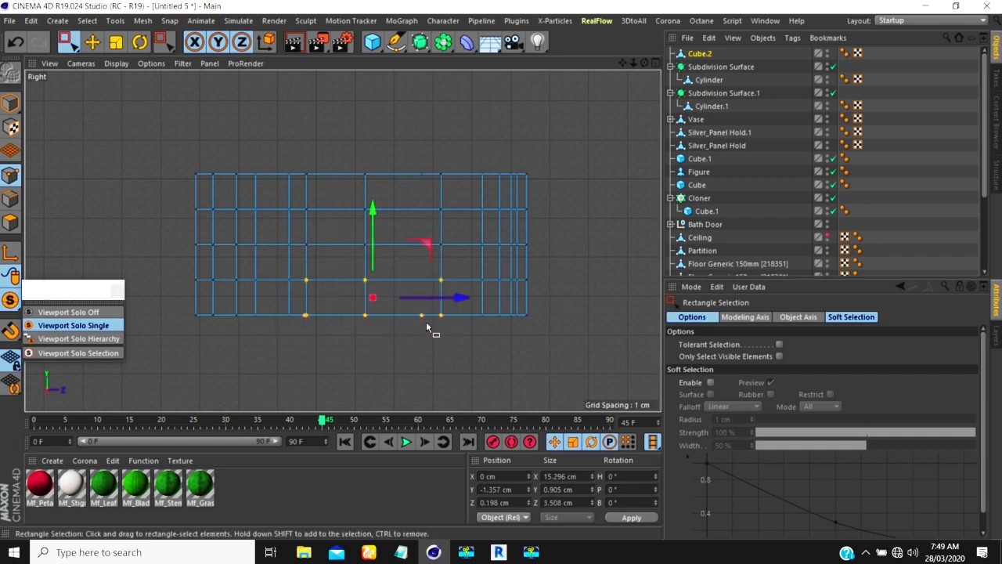
drag(412, 303, 413, 304)
drag(448, 337, 277, 266)
drag(367, 210, 366, 205)
drag(388, 317, 346, 259)
drag(364, 213, 365, 206)
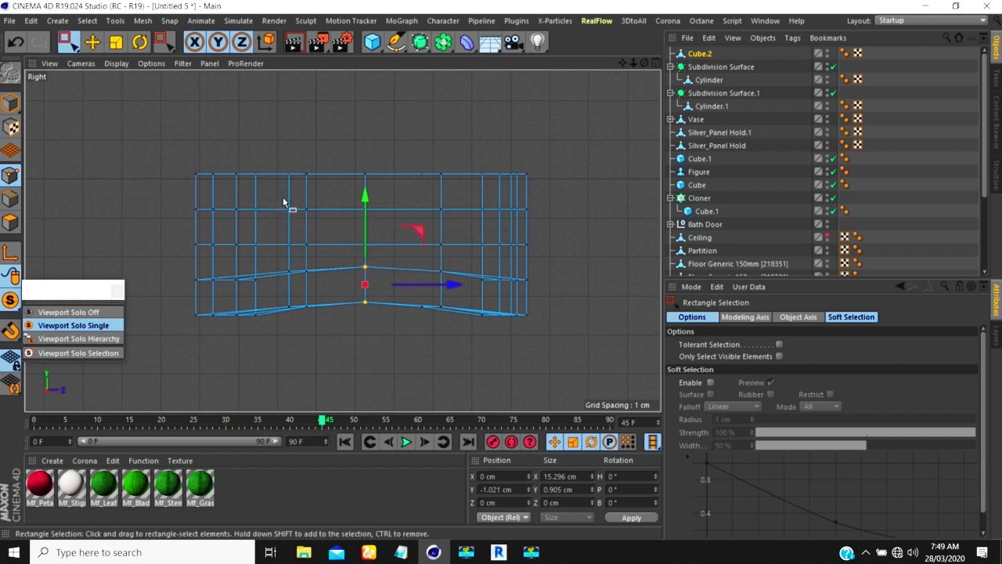
Lower the two upper point rows at the negative-Z end so the top slopes down from the middle towards that end
drag(169, 153, 333, 229)
drag(253, 110, 253, 126)
key(ctrl+z)
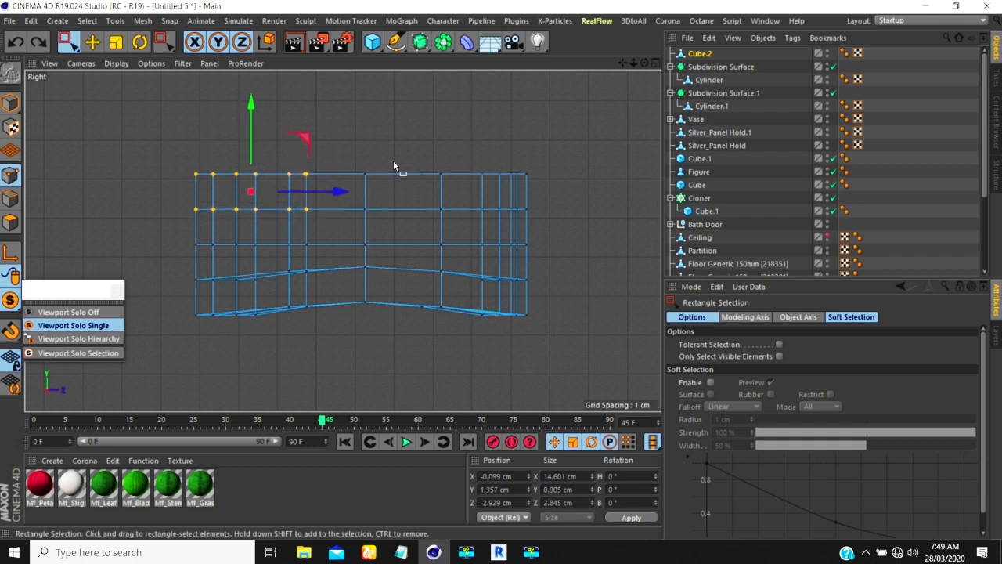
drag(406, 156, 352, 167)
drag(249, 129, 250, 147)
drag(182, 170, 249, 205)
drag(218, 114, 220, 128)
drag(256, 203, 257, 203)
drag(255, 102, 261, 120)
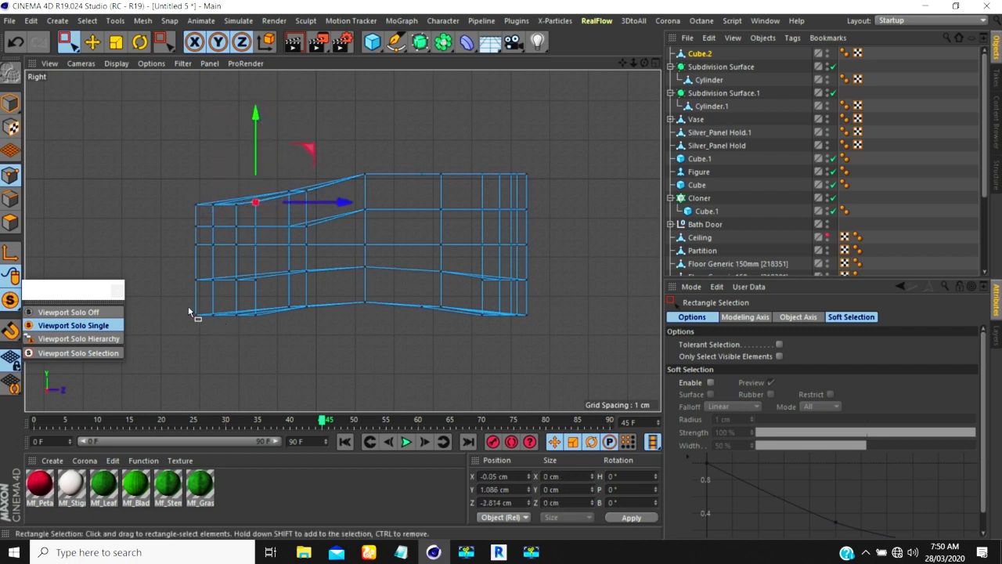
Raise the lowest corner points at both ends of the box to soften the underside's edges
drag(200, 327, 201, 328)
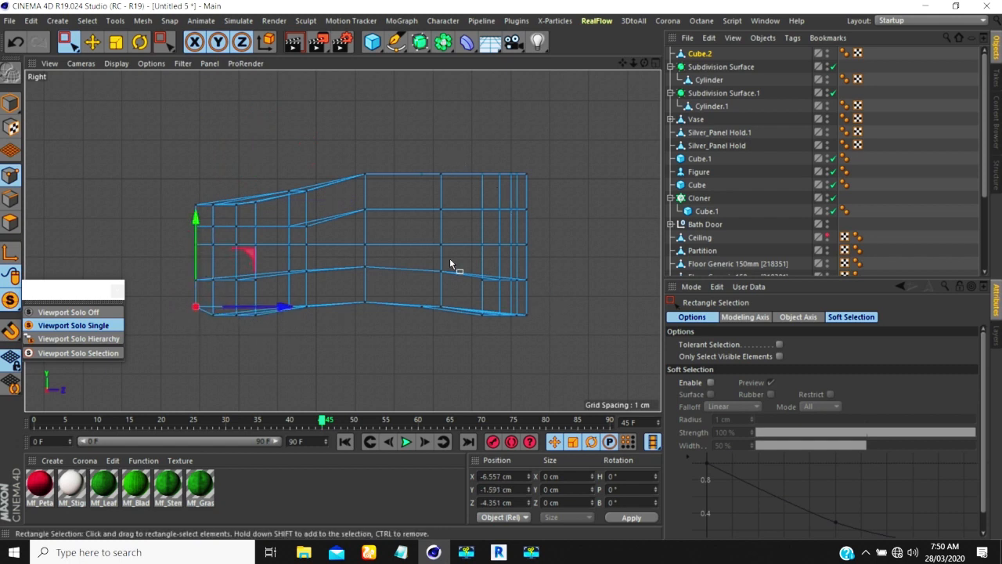
drag(542, 332, 503, 296)
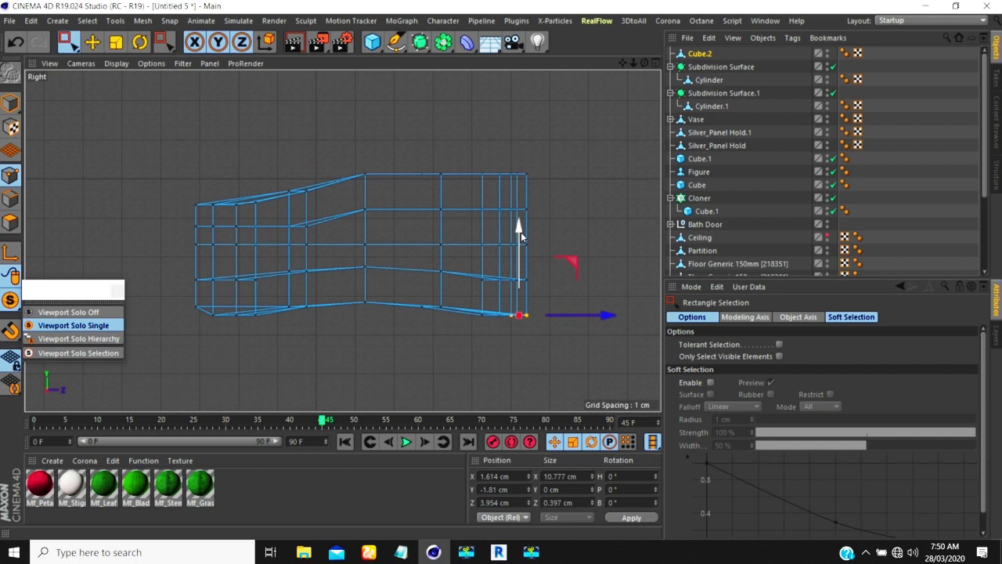
drag(521, 231, 521, 226)
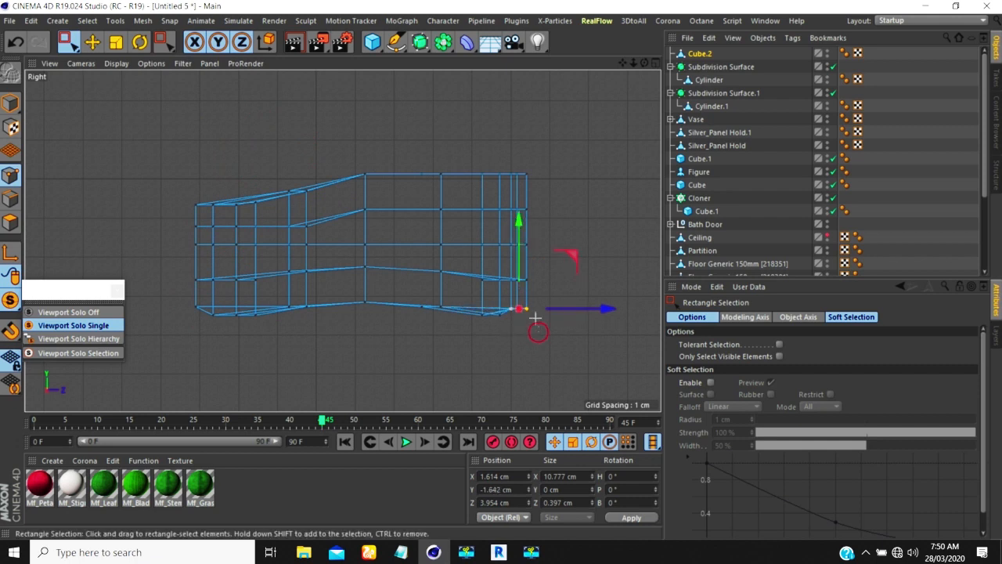
drag(527, 306, 527, 307)
drag(526, 222, 526, 216)
Smooth the neighbouring underside points at the positive-Z end and lower the upper corner point there to about Y 1.66 cm
drag(502, 323, 492, 306)
drag(498, 231, 498, 243)
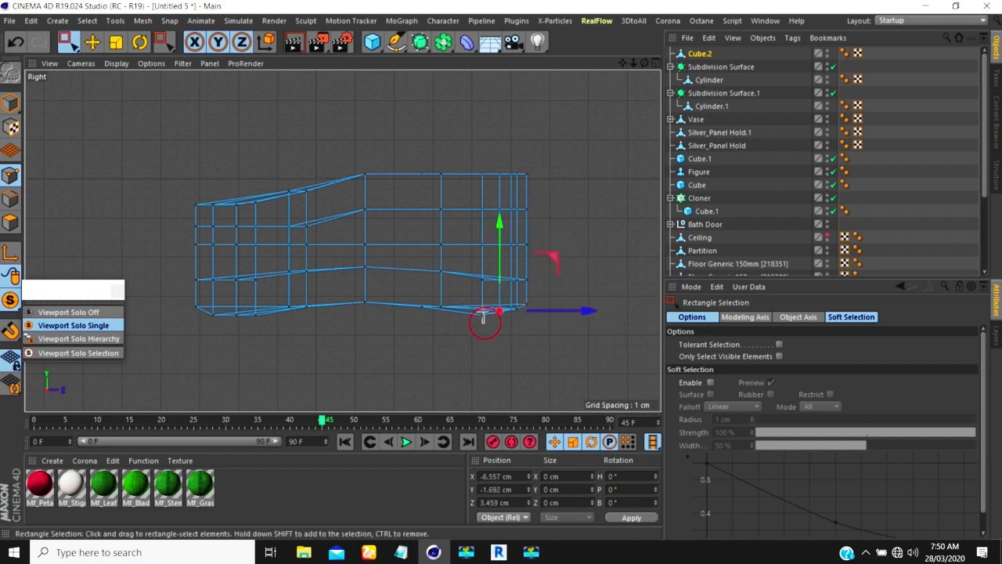
click(483, 315)
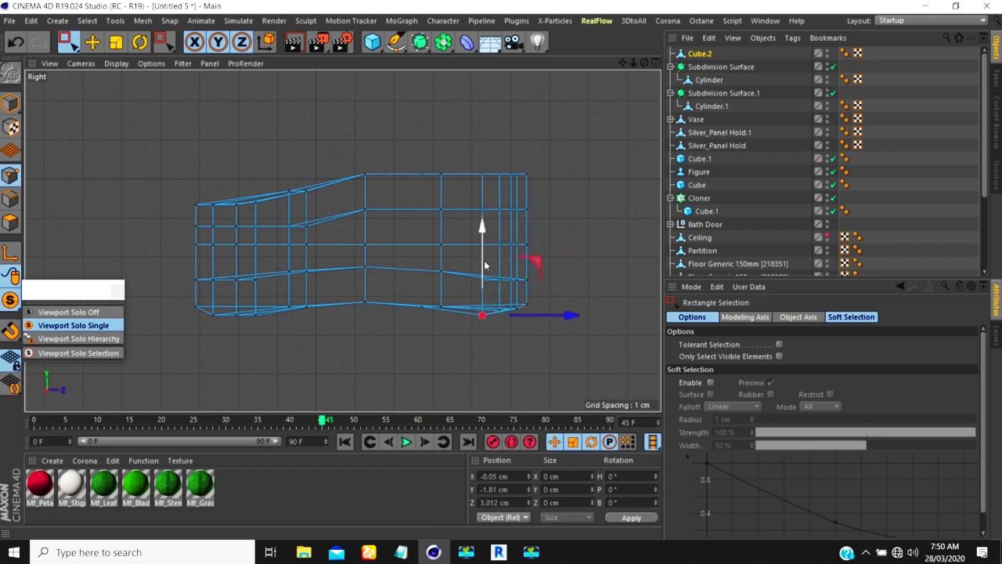
click(526, 179)
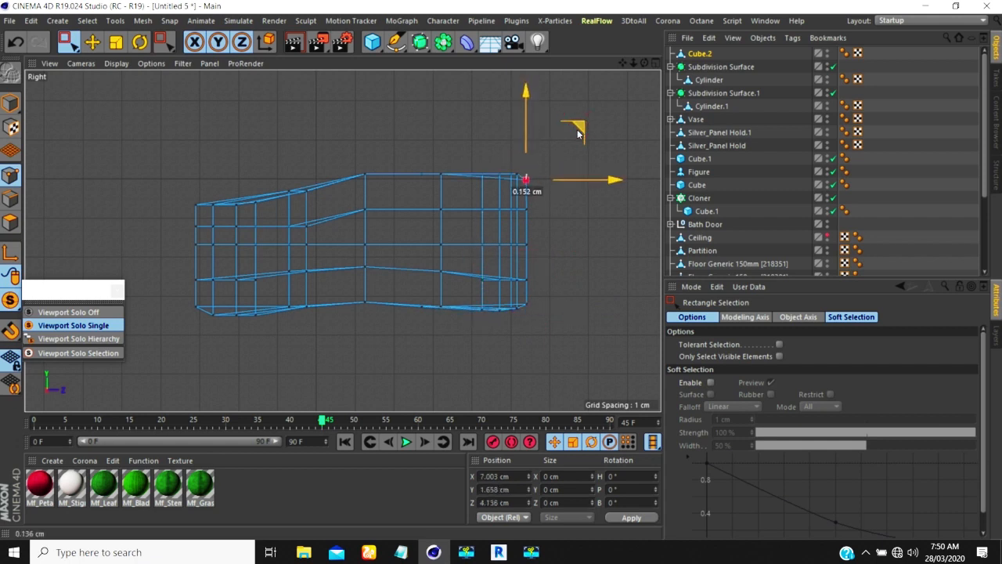
In the Perspective view, use Loop Selection in edge mode to select the box's upper and lower outline edge loops
key(F1)
alt+drag(354, 275, 255, 307)
right_click(284, 261)
click(324, 228)
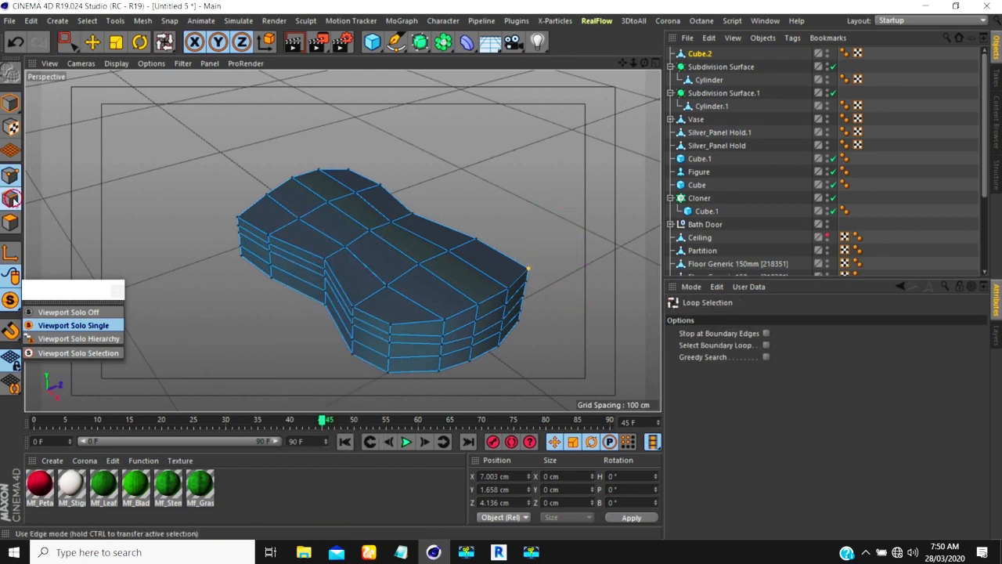
click(11, 199)
click(310, 252)
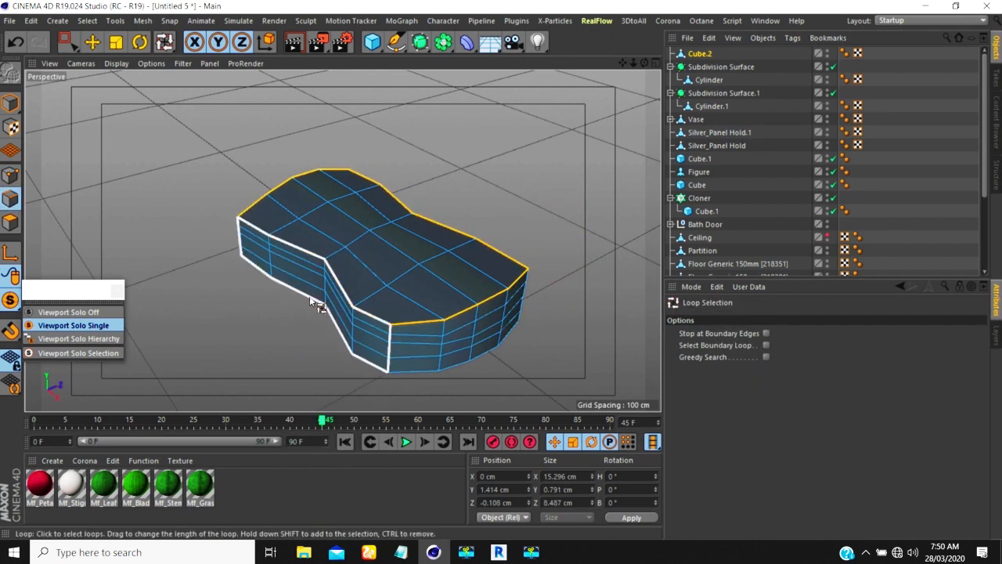
alt+drag(365, 347, 409, 354)
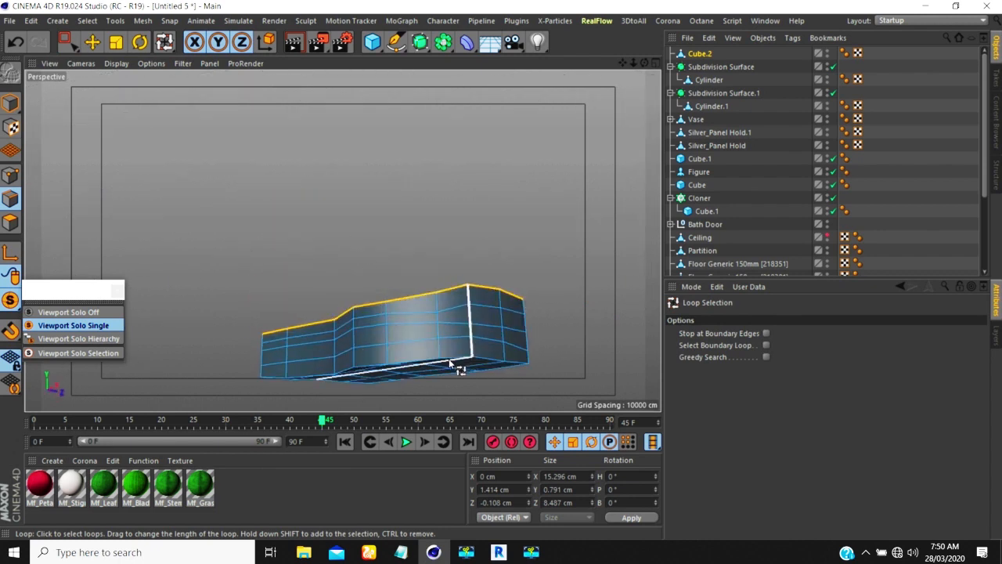
scroll(448, 359, up, 4)
scroll(462, 368, down, 5)
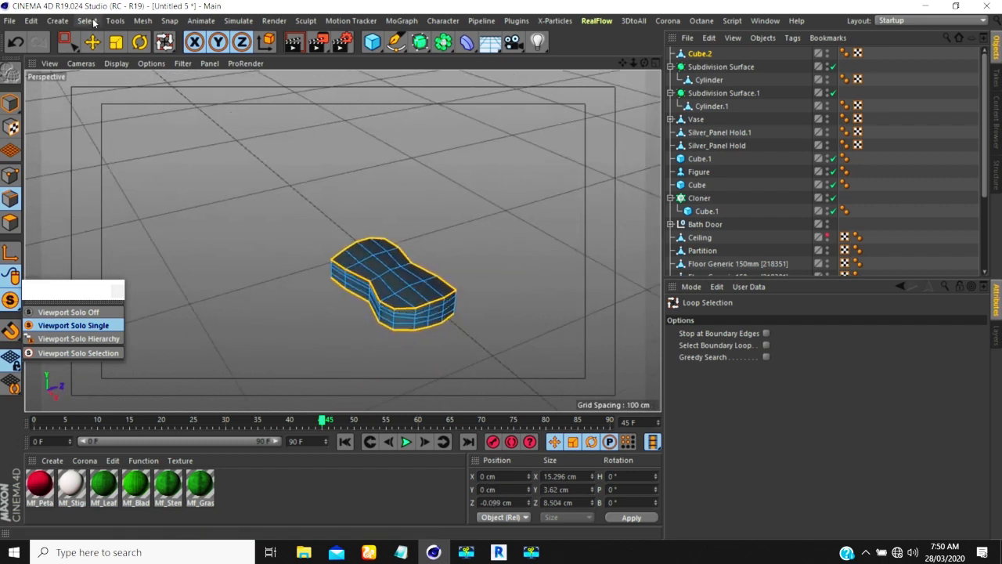
Scale the two outline loops inward to about 14.76 cm along X and 7.15 cm along Z
click(116, 42)
drag(460, 261, 452, 262)
drag(443, 331, 441, 332)
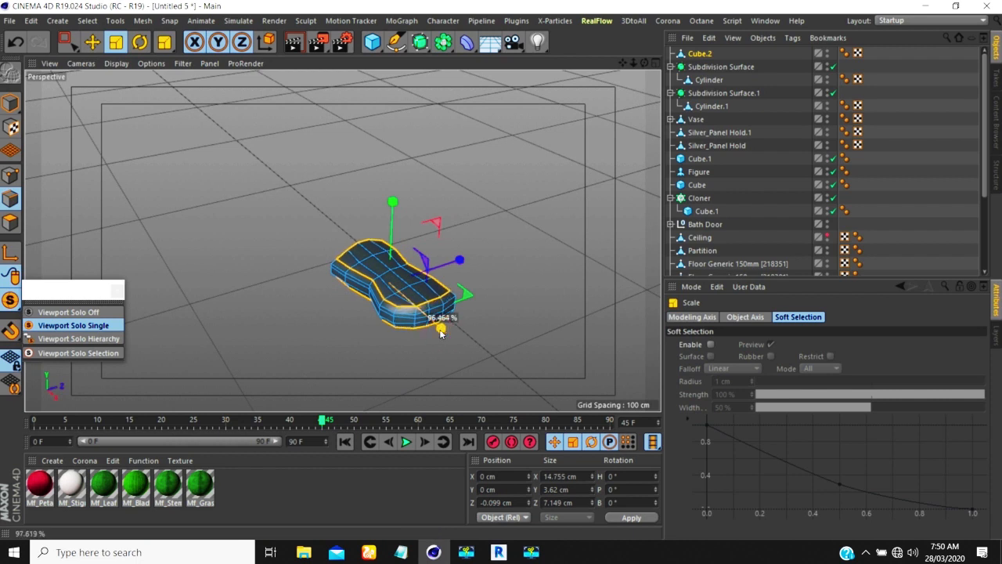
In point mode, enable Soft Selection and lower the underside's central point near the positive-X end to about Y -2.29 cm
alt+drag(364, 285, 340, 130)
scroll(399, 289, up, 5)
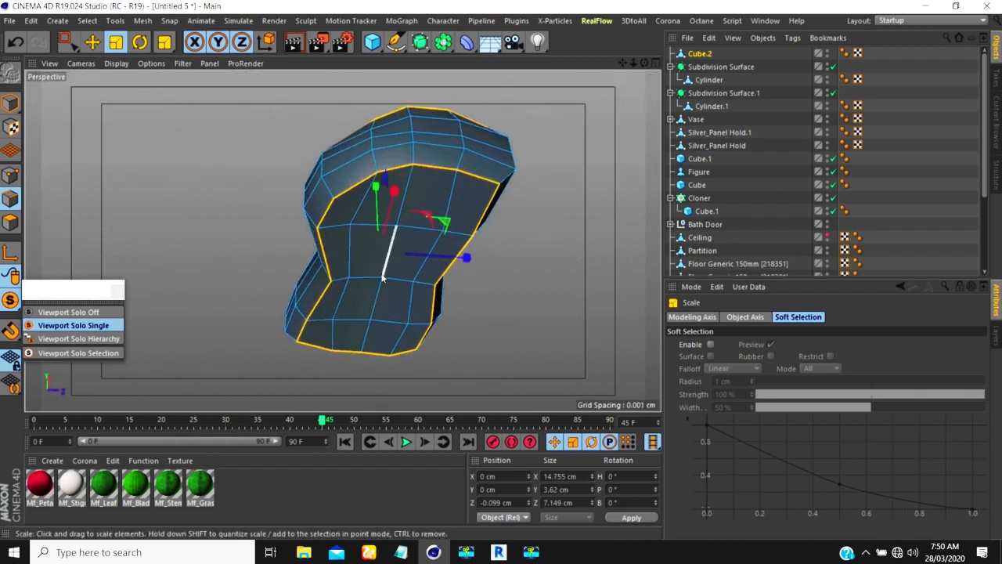
click(11, 174)
mouse_move(392, 300)
alt+mouse_down()
mouse_move(398, 268)
mouse_move(361, 334)
mouse_move(398, 268)
mouse_move(389, 299)
alt+mouse_up()
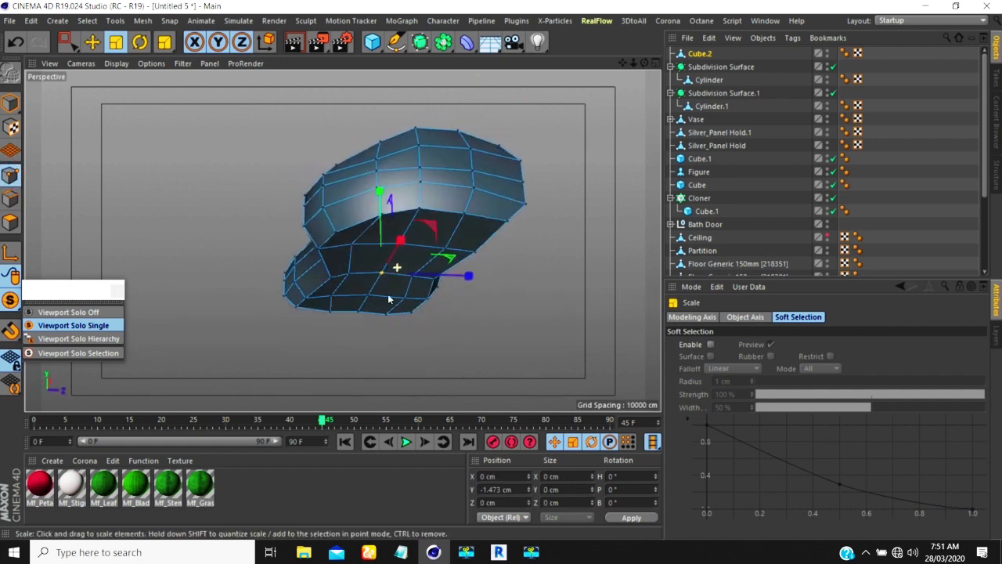
key(e)
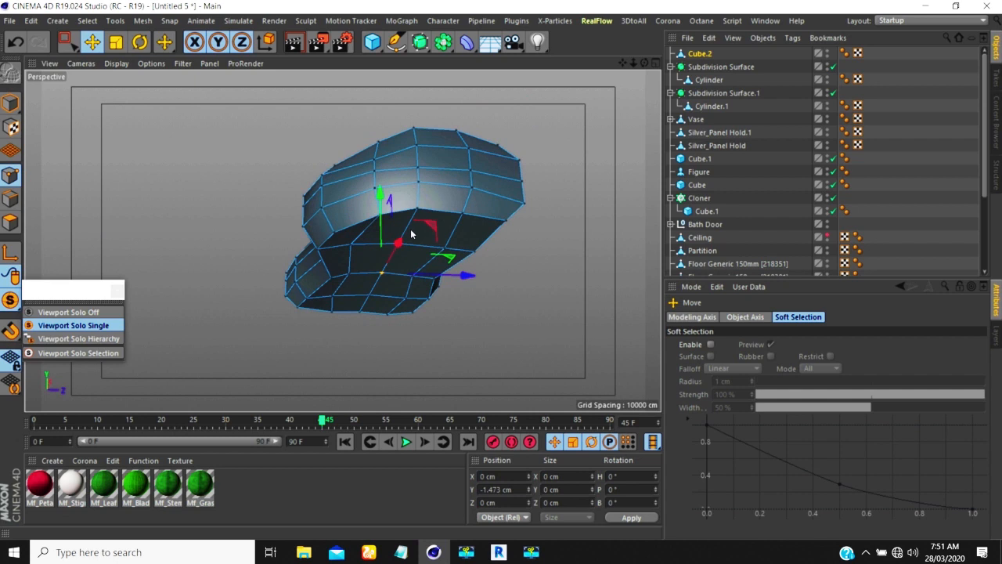
scroll(411, 234, up, 5)
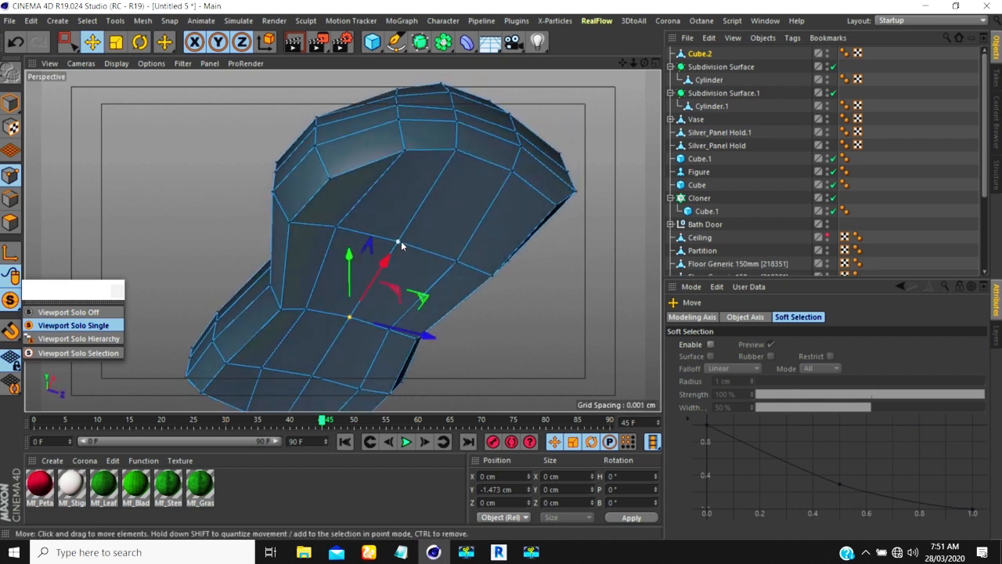
click(399, 242)
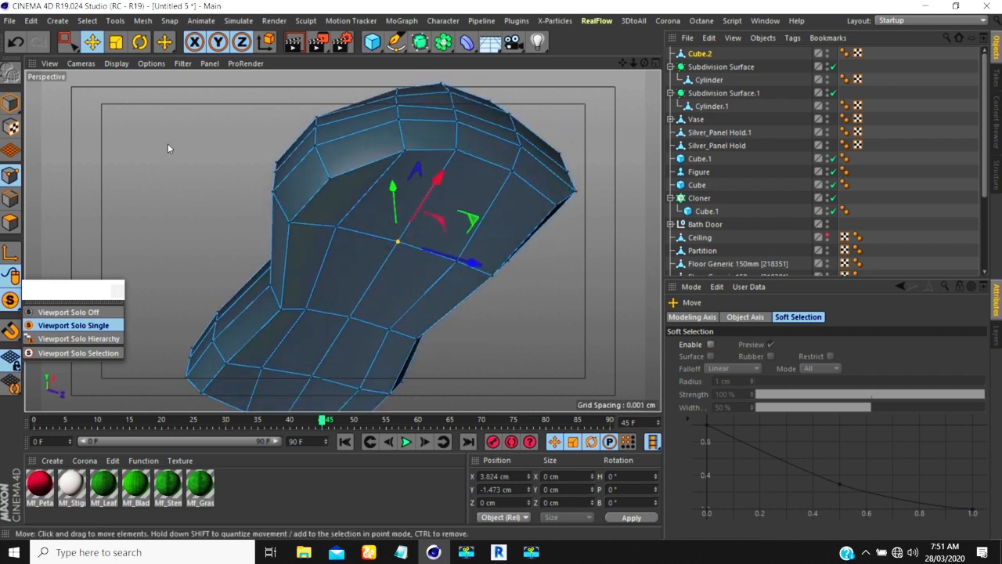
click(710, 345)
drag(393, 189, 447, 242)
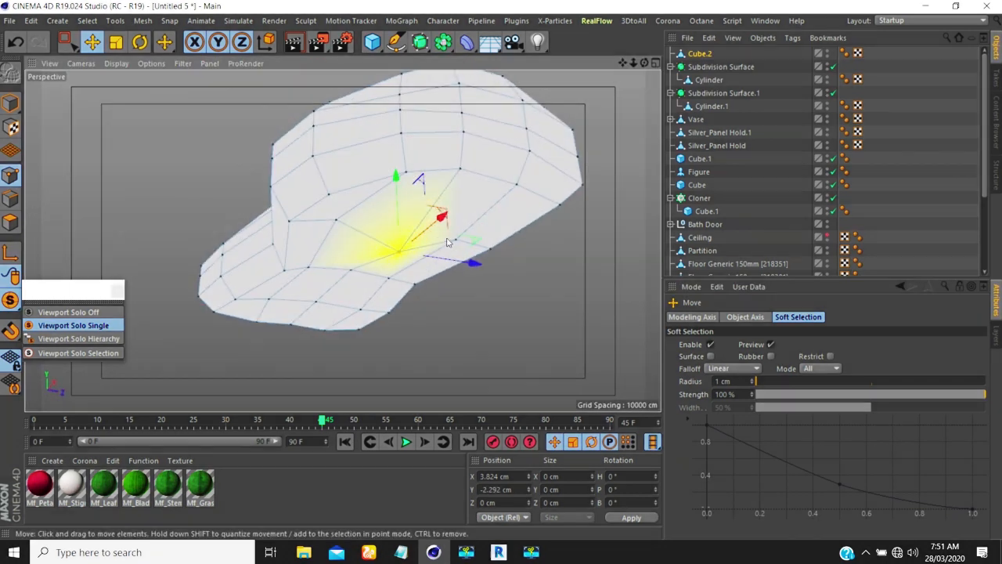
Lower the two underside points beside it, to about Y -1.89 cm at positive Z and Y -2.00 cm at negative Z
click(455, 242)
drag(452, 182, 456, 192)
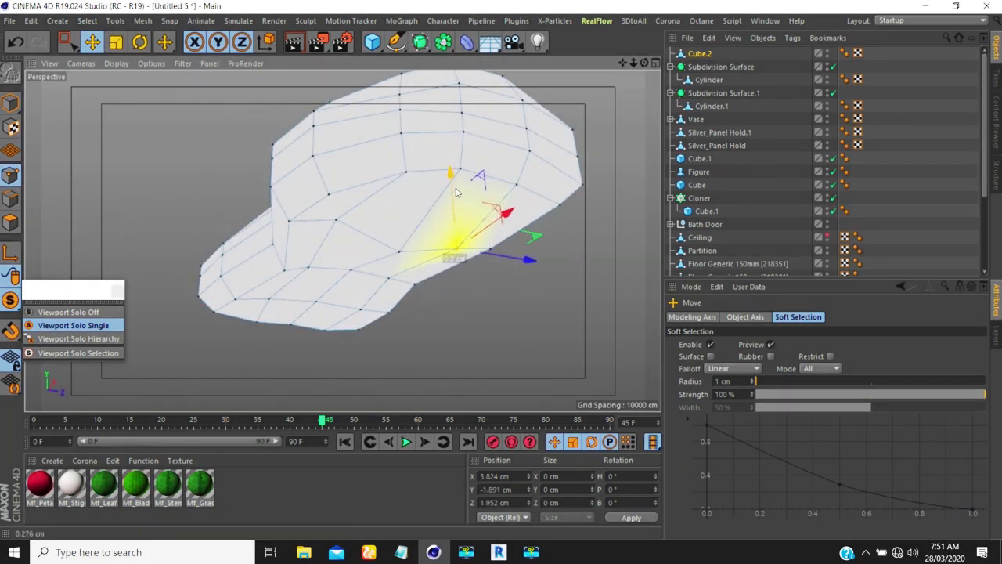
click(337, 220)
drag(336, 161, 337, 166)
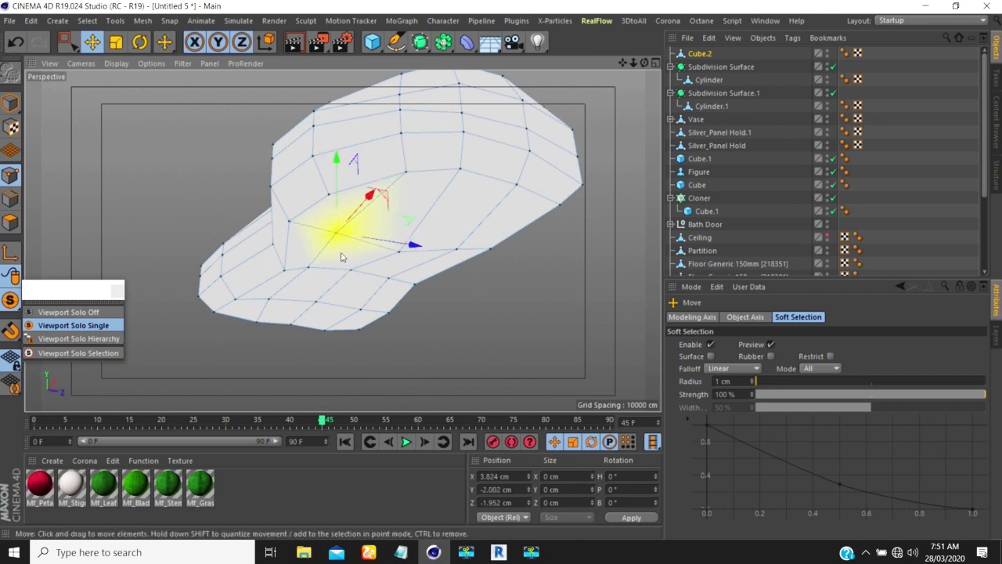
Select the three matching underside points near the negative-X end and lower them together to about Y -1.94 cm
click(268, 298)
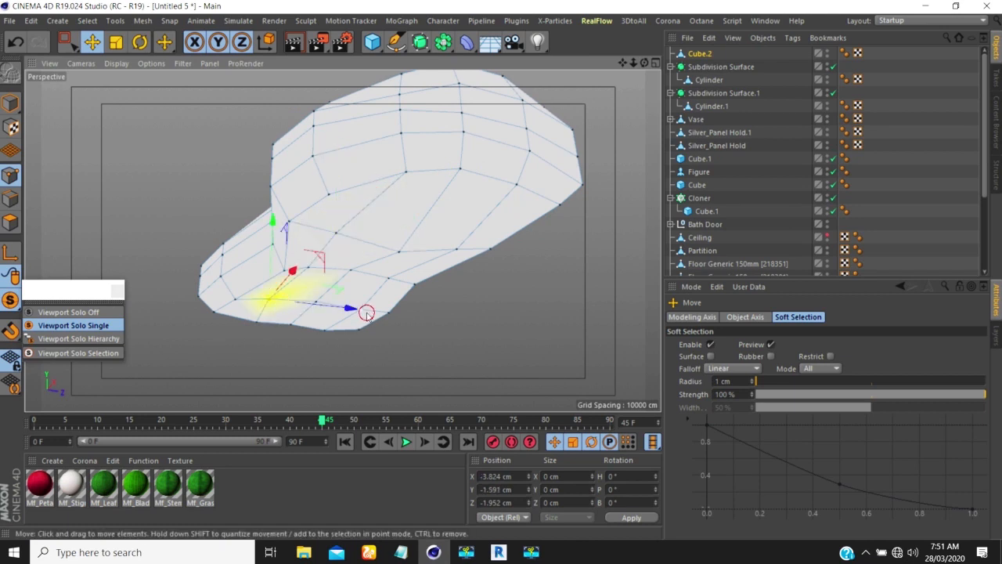
click(360, 309)
shift+click(315, 302)
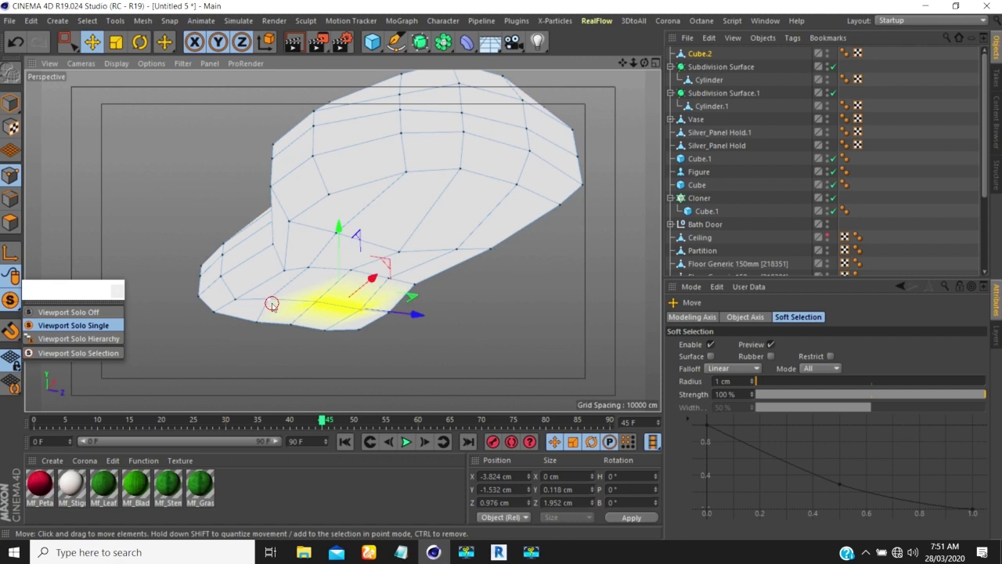
shift+click(272, 305)
drag(319, 232, 321, 247)
Raise the underside's central point near the positive-X end to about Y -2.16 cm and deselect the box
alt+drag(322, 315, 377, 400)
scroll(334, 287, down, 7)
scroll(327, 270, up, 3)
alt+drag(328, 270, 372, 154)
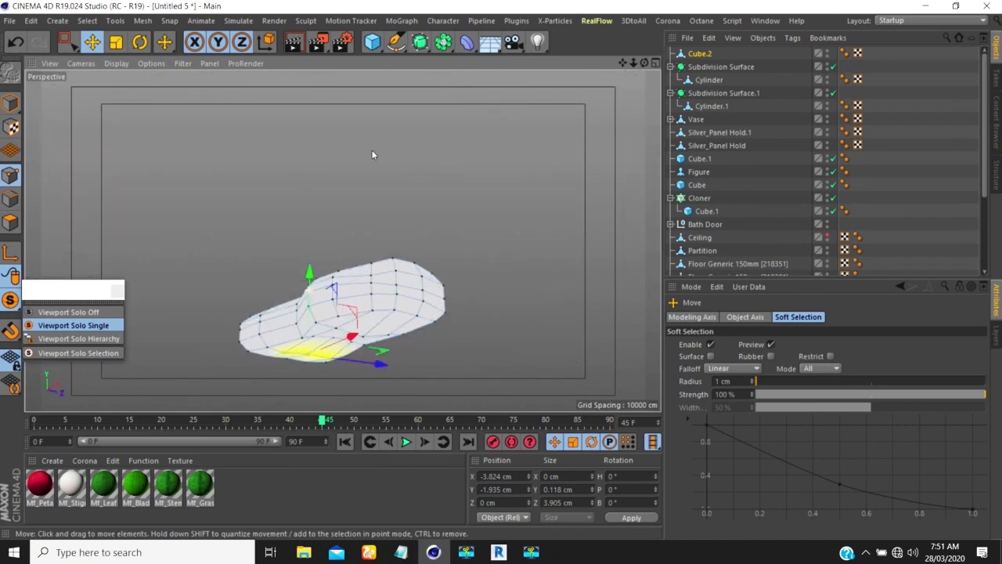
click(364, 337)
click(361, 257)
scroll(409, 268, down, 3)
alt+drag(409, 268, 490, 371)
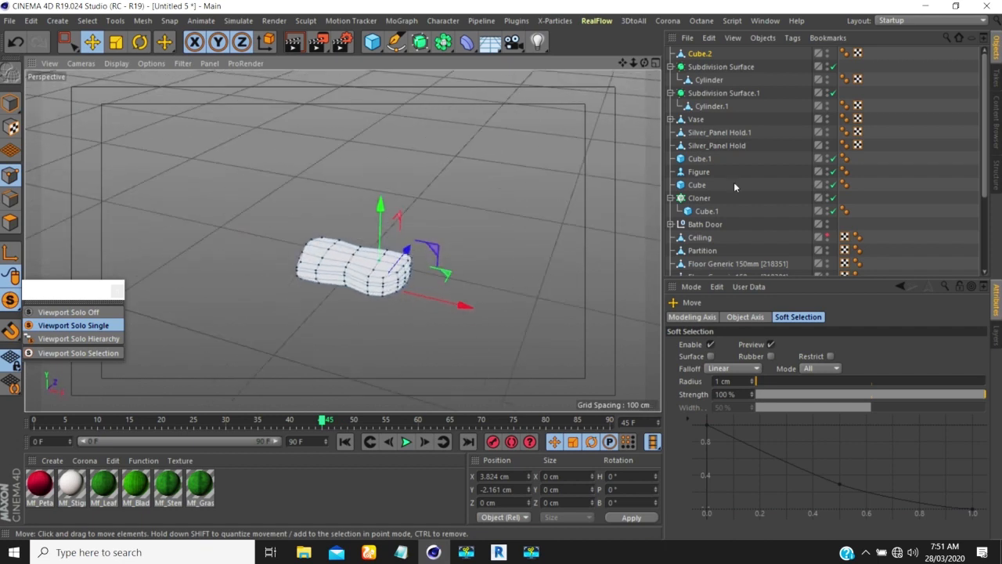
click(899, 172)
Select the row of upper edge points at the box's negative-X end and shift it along X with soft selection
scroll(373, 258, down, 1)
alt+drag(374, 260, 446, 271)
scroll(358, 266, up, 5)
click(331, 273)
scroll(313, 289, up, 1)
scroll(297, 286, down, 3)
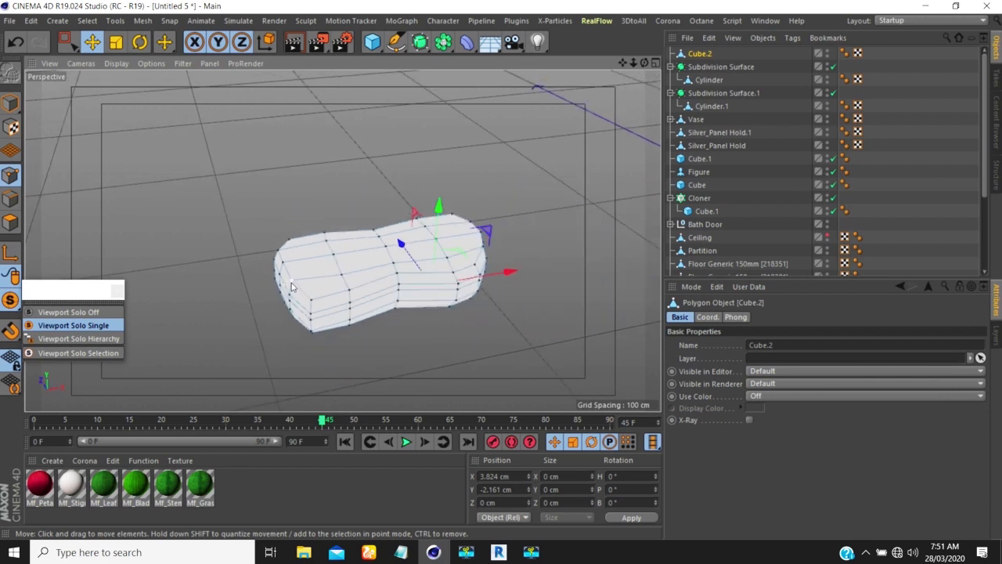
click(291, 283)
click(307, 296)
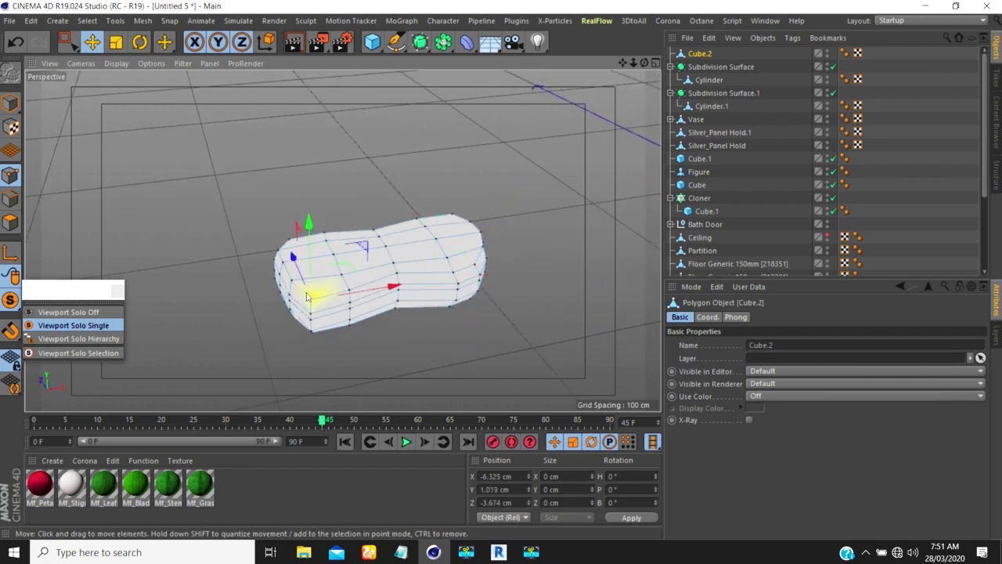
shift+click(292, 285)
shift+click(282, 265)
scroll(294, 274, up, 5)
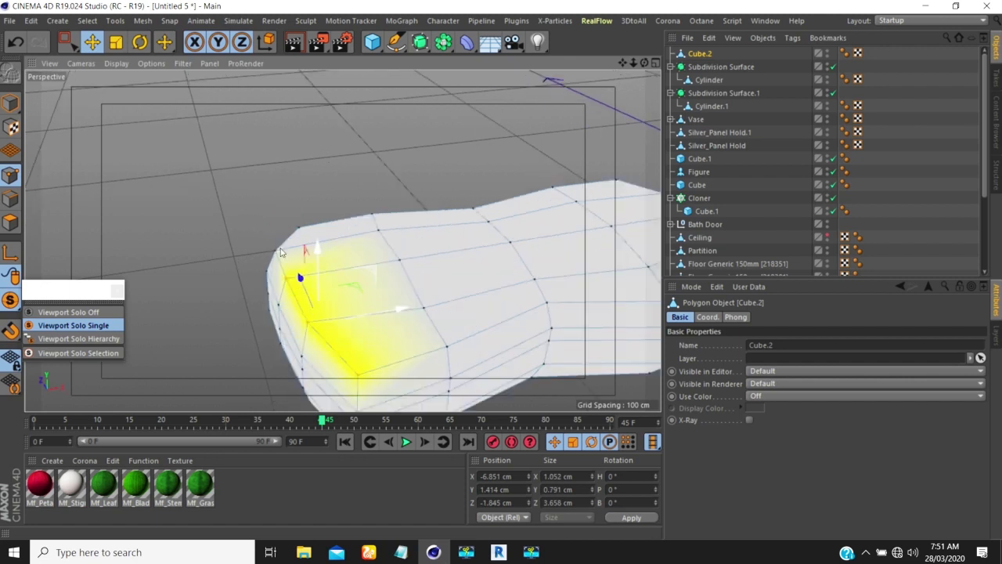
shift+click(274, 255)
scroll(227, 235, down, 3)
drag(363, 303, 277, 292)
Select the upper edge points at the positive-X end and move them along X to about 6.36 cm
scroll(261, 281, down, 4)
click(497, 327)
alt+drag(498, 328, 543, 310)
click(560, 298)
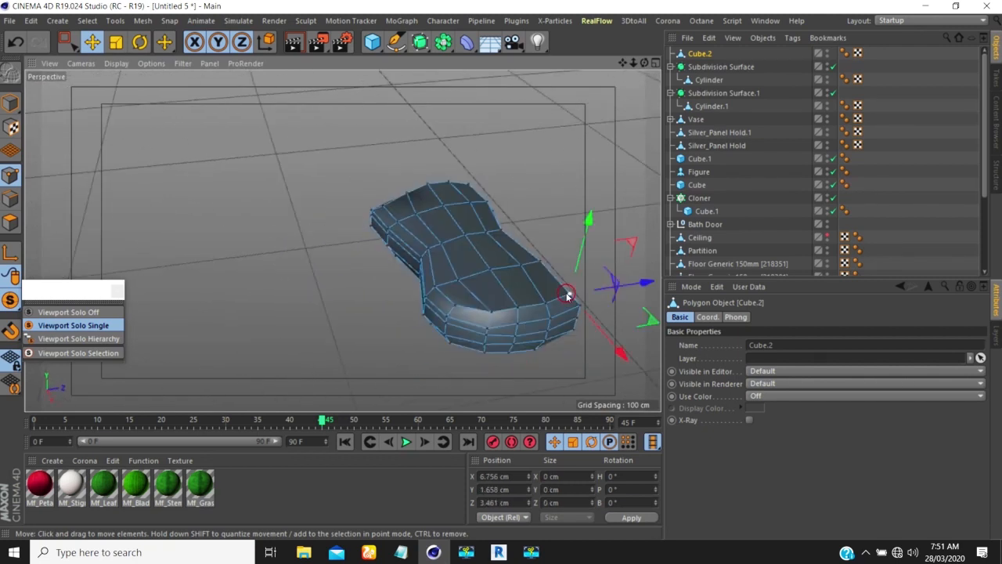
shift+click(548, 303)
shift+click(518, 308)
shift+click(492, 312)
alt+drag(497, 302, 563, 304)
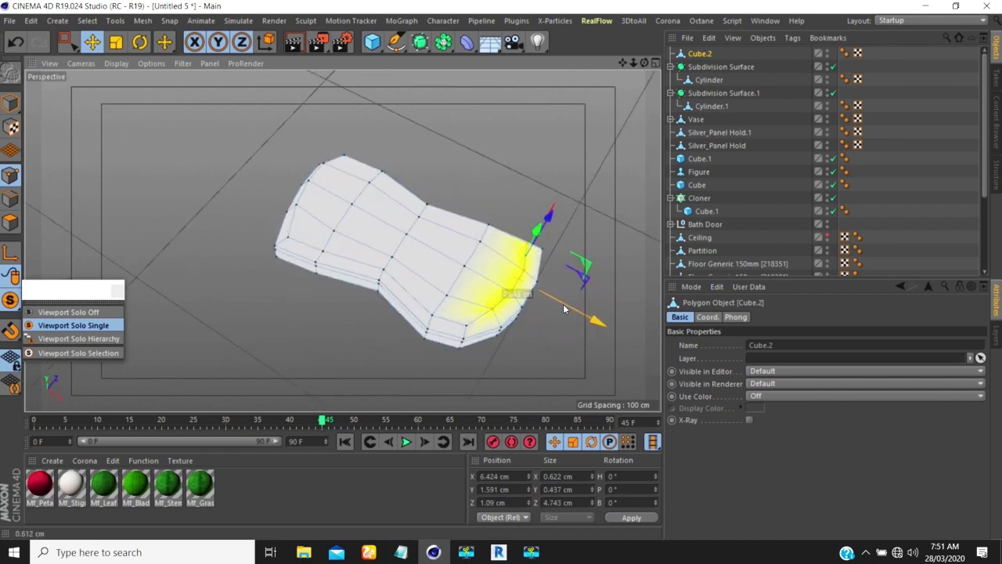
Put the sculpted box inside a new Subdivision Surface and turn Viewport Solo off to show the whole scene
scroll(476, 247, down, 3)
alt+drag(458, 282, 479, 205)
click(893, 131)
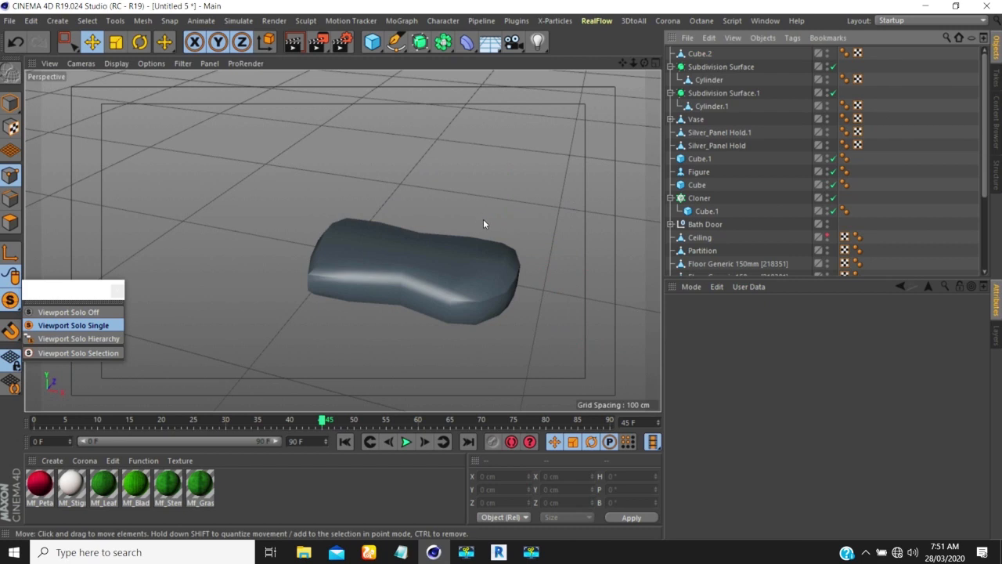
click(697, 54)
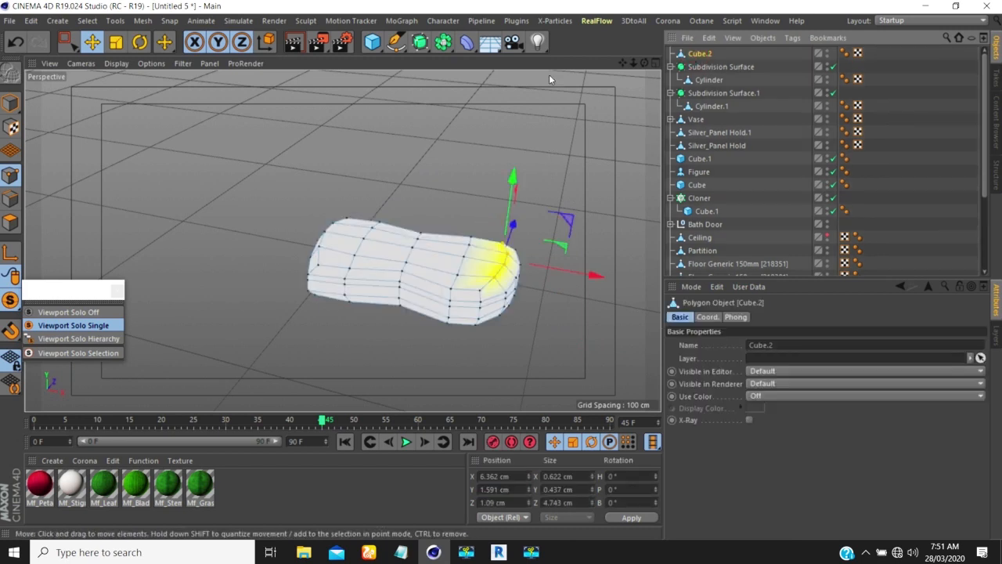
alt+click(420, 46)
click(508, 250)
alt+drag(406, 287, 540, 141)
click(69, 311)
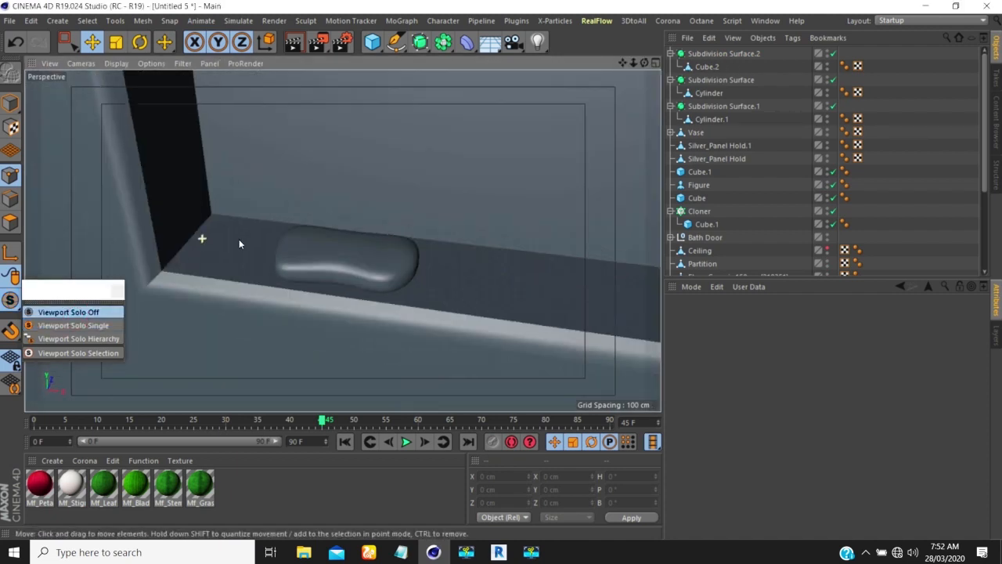
Examine the smoothed object on the niche shelf and the surrounding bathroom from several angles
alt+drag(289, 250, 322, 210)
alt+right_drag(322, 210, 362, 124)
alt+drag(354, 181, 326, 199)
alt+right_drag(367, 172, 409, 63)
alt+drag(330, 207, 334, 201)
alt+right_drag(323, 179, 290, 324)
alt+drag(371, 227, 365, 206)
alt+middle_drag(365, 206, 370, 238)
mouse_move(329, 255)
alt+mouse_down()
mouse_move(315, 245)
mouse_move(338, 238)
alt+mouse_up()
alt+right_drag(337, 240, 318, 267)
mouse_move(326, 247)
alt+mouse_down()
mouse_move(307, 229)
mouse_move(313, 256)
alt+mouse_up()
mouse_move(331, 251)
alt+right_down()
mouse_move(347, 151)
mouse_move(347, 244)
alt+right_up()
alt+drag(347, 238, 385, 237)
alt+right_drag(385, 237, 418, 232)
alt+drag(418, 232, 263, 233)
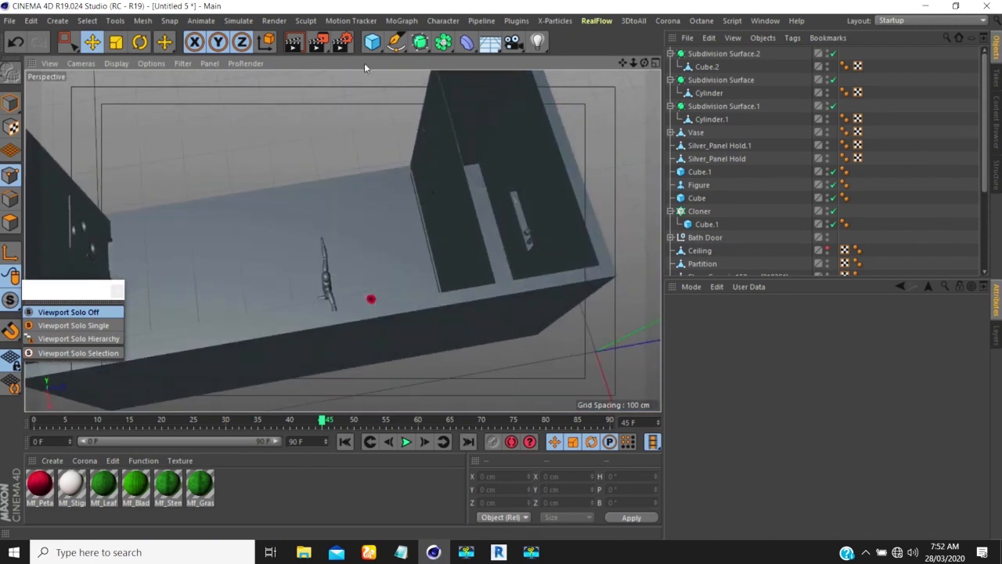
Add a 200 cm cube and, in the Top view, move it into the room at about X -453 cm, Z -480 cm
click(373, 41)
scroll(426, 133, down, 5)
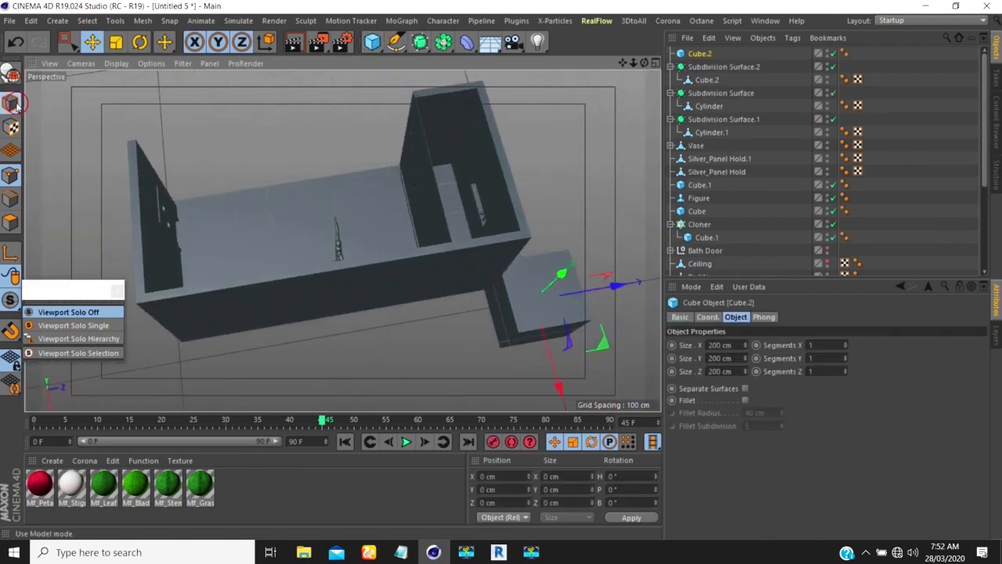
scroll(432, 237, down, 2)
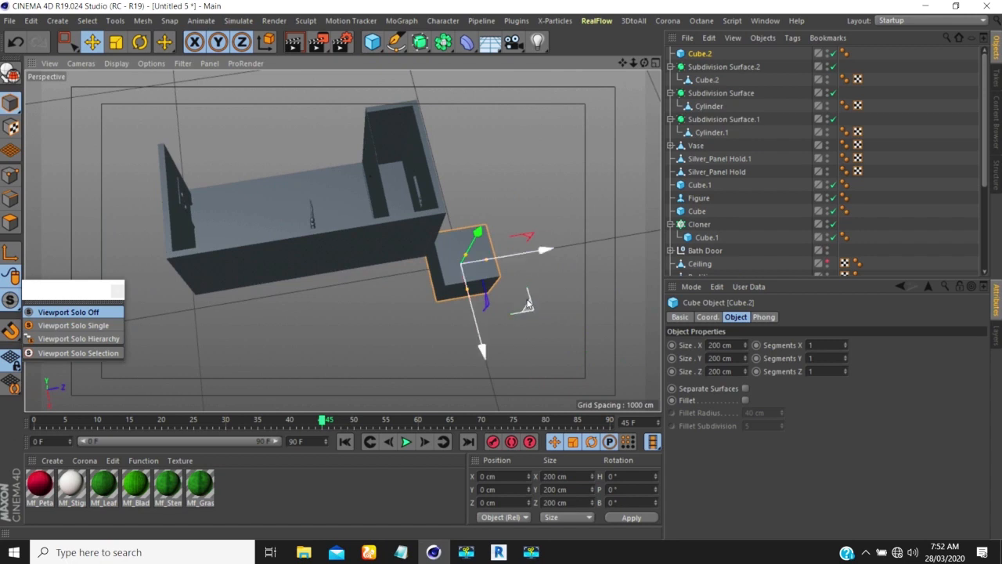
key(F2)
scroll(362, 242, up, 5)
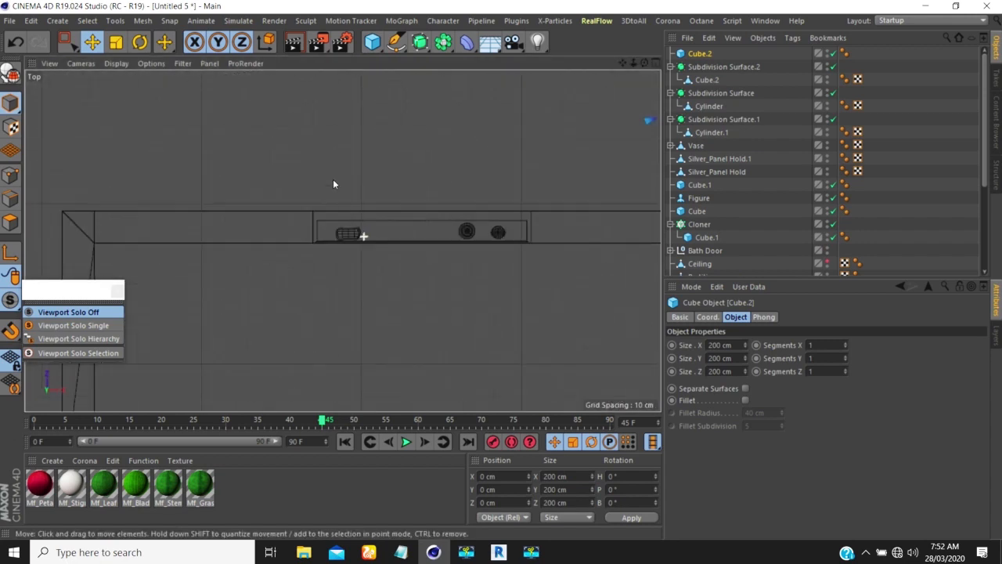
scroll(344, 210, down, 4)
drag(462, 123, 365, 229)
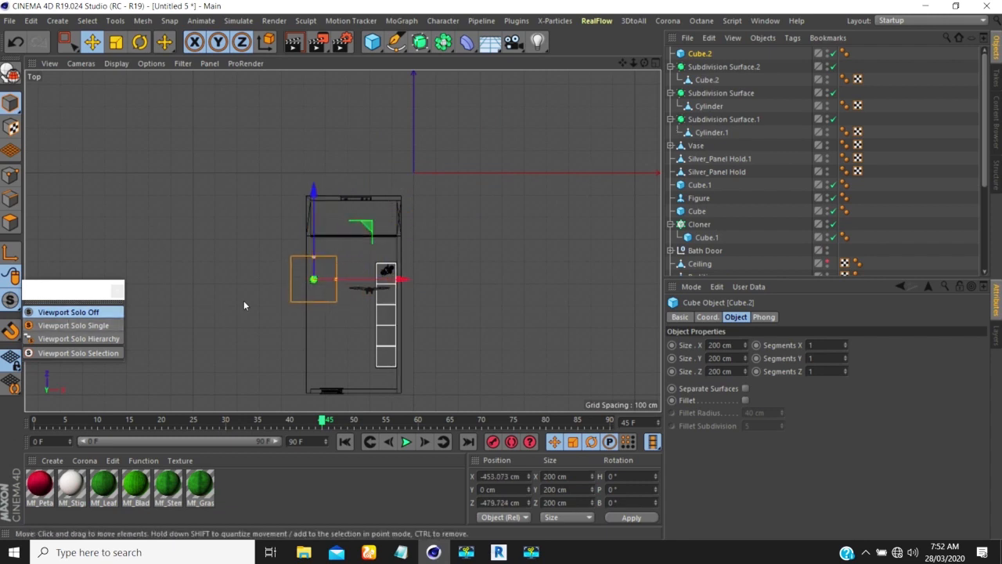
Align the cube with the inner face of the long wall opposite the cloned row, at about X -366 cm, Z -464 cm
scroll(791, 206, down, 5)
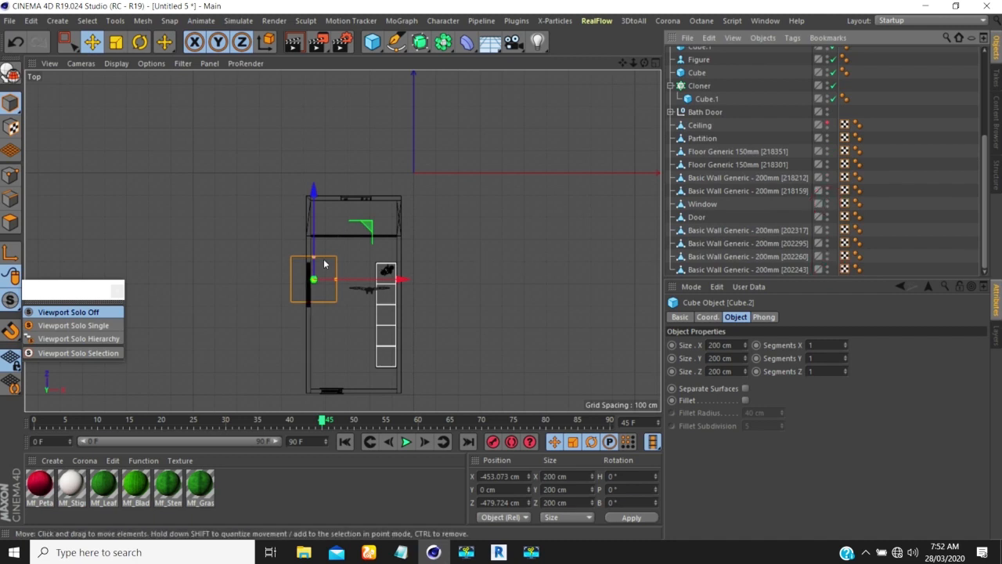
scroll(311, 259, up, 5)
drag(312, 298, 375, 284)
scroll(188, 192, down, 5)
Make the cube editable and move its axis to the wall-side corner at X -466.482, Y 100, Z -363.896 cm
click(11, 73)
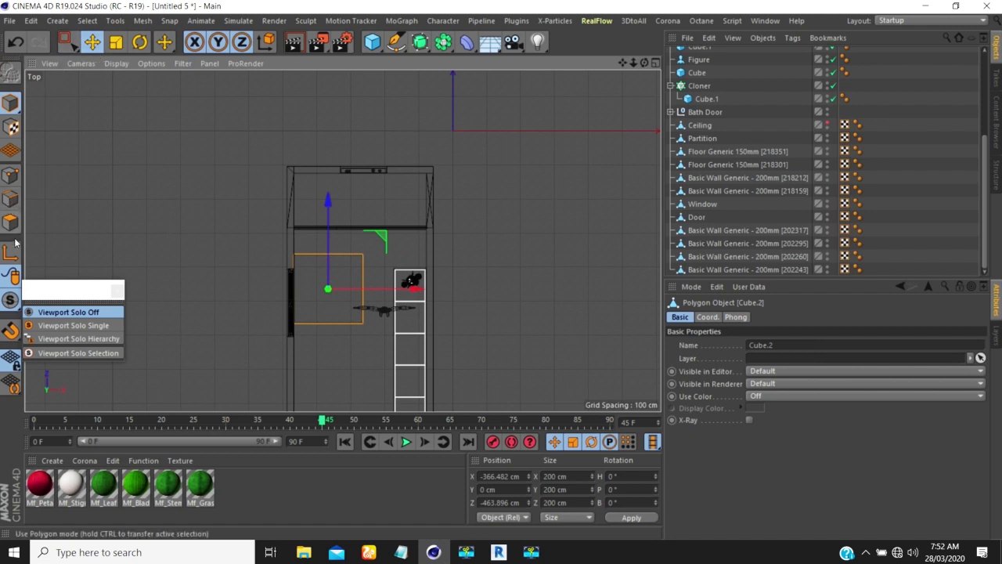
scroll(293, 284, up, 2)
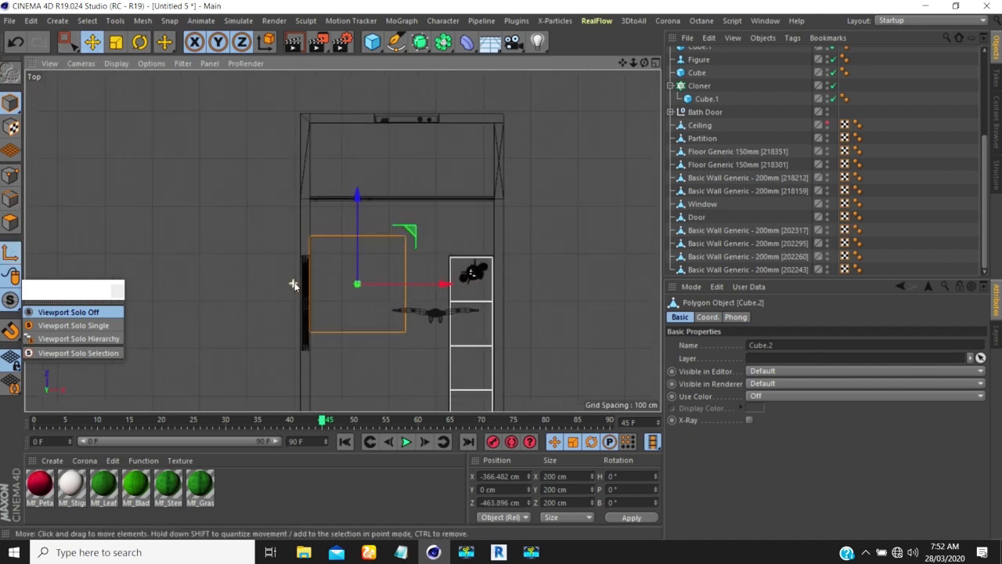
scroll(293, 284, up, 2)
click(317, 221)
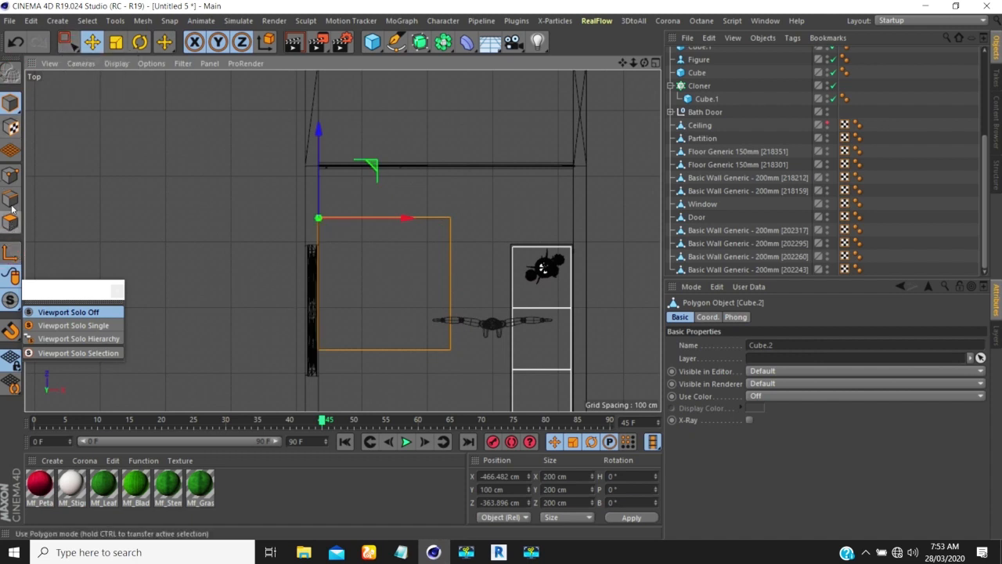
Scale the cube along X to about 38.12 cm and move it along Z to about -411.85 cm
click(116, 41)
drag(409, 218, 338, 227)
scroll(313, 202, down, 3)
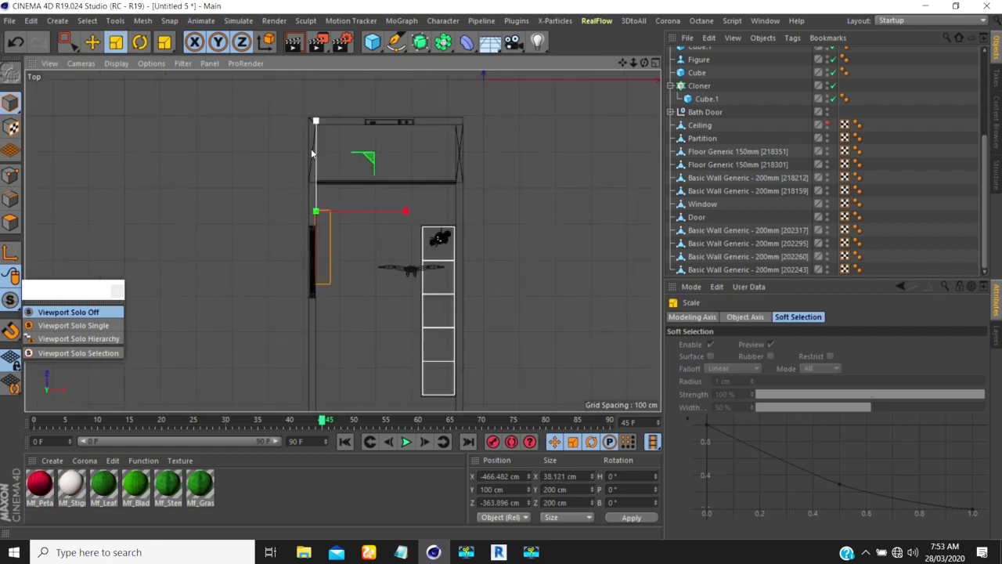
key(e)
scroll(324, 227, up, 5)
drag(311, 210, 309, 242)
Stretch the cube along Z to about 559.89 cm so it runs along the long wall to the end wall
scroll(303, 152, down, 5)
drag(306, 125, 309, 119)
key(t)
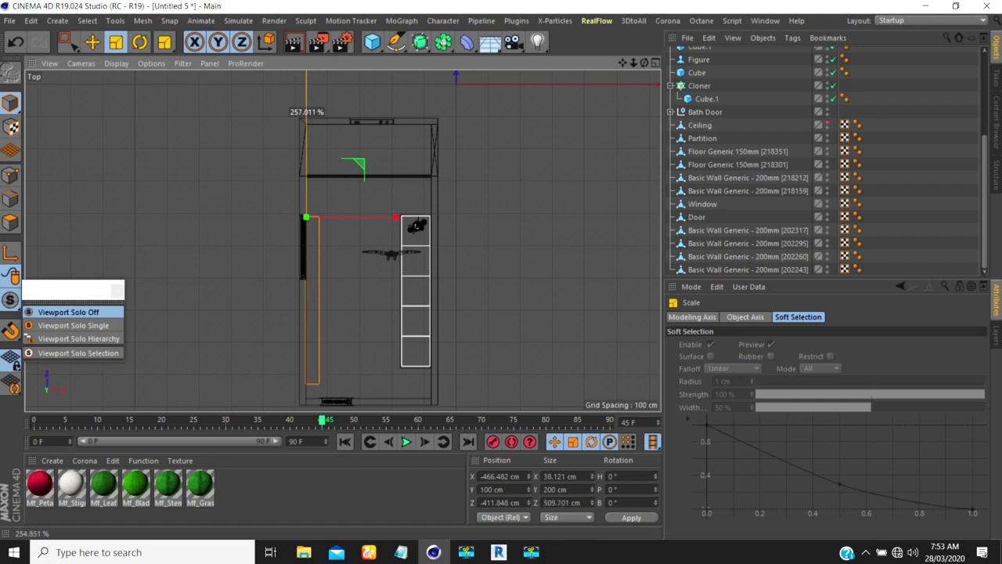
drag(306, 70, 305, 70)
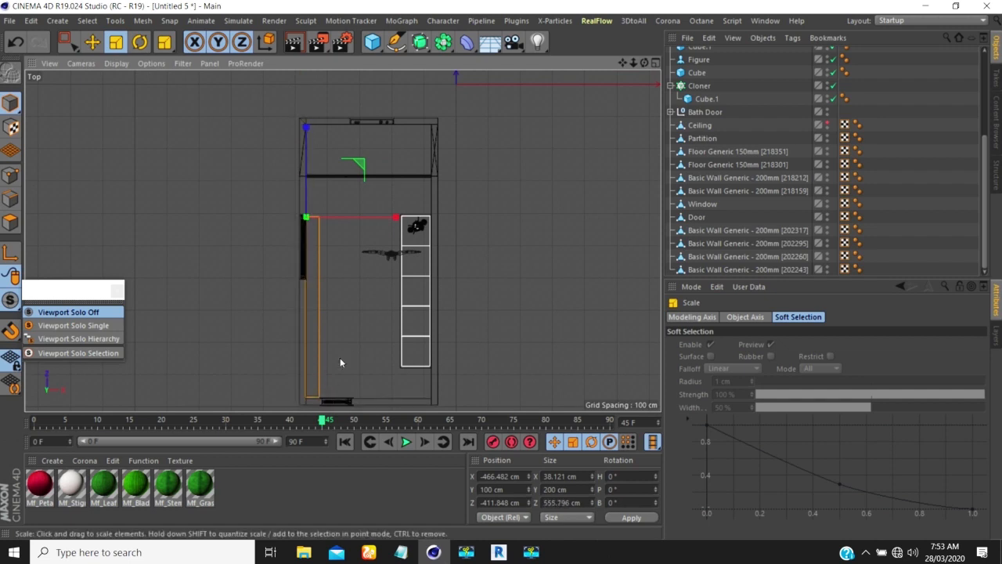
drag(305, 127, 305, 123)
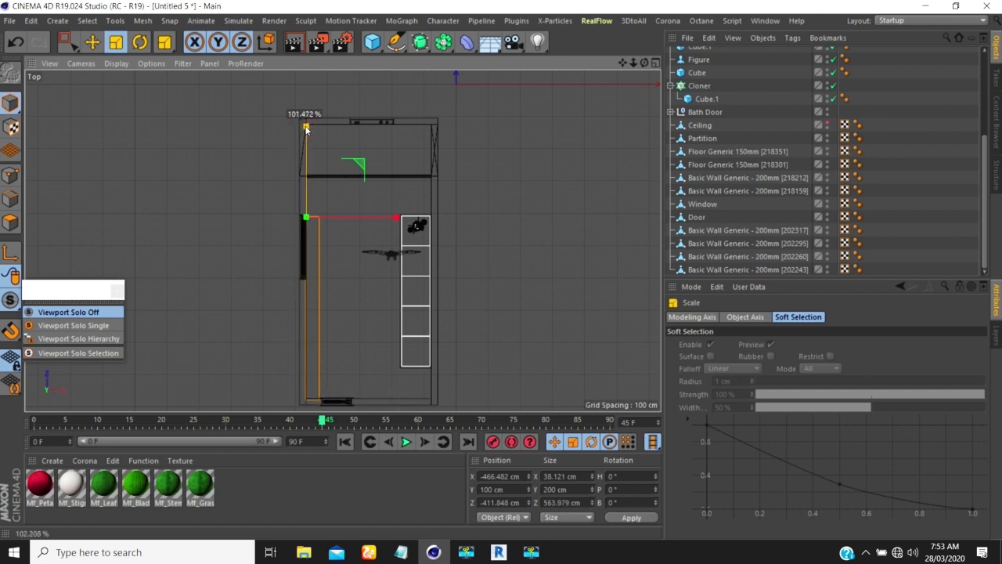
scroll(321, 224, up, 5)
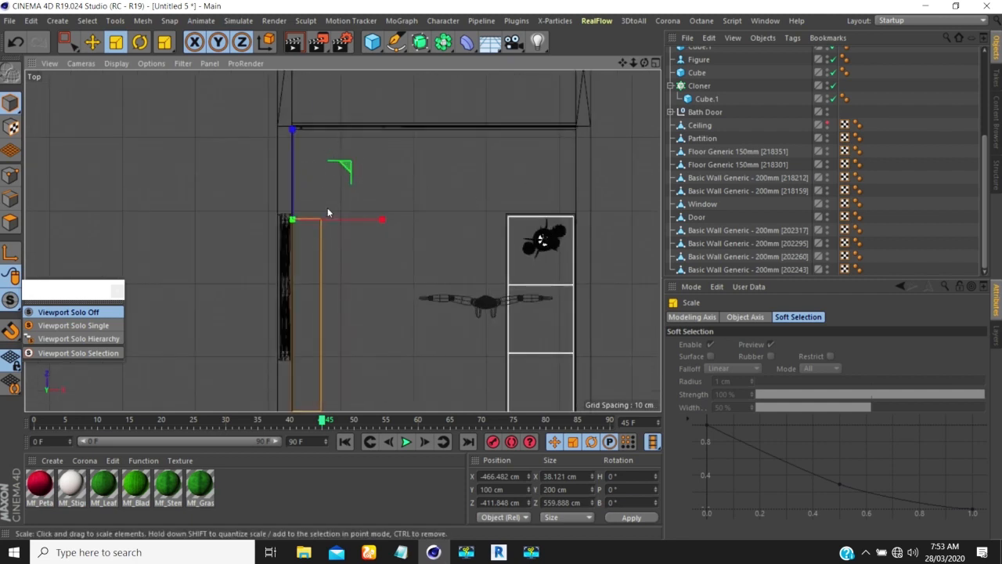
scroll(327, 212, down, 5)
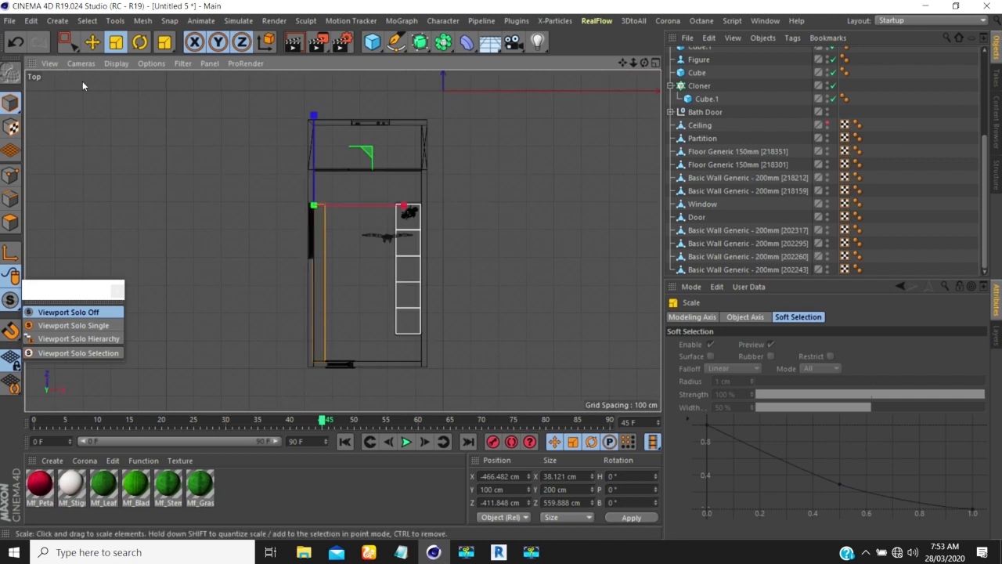
Move the cube's axis down to its bottom wall-side corner at Y -100 cm
key(F1)
alt+drag(316, 204, 312, 73)
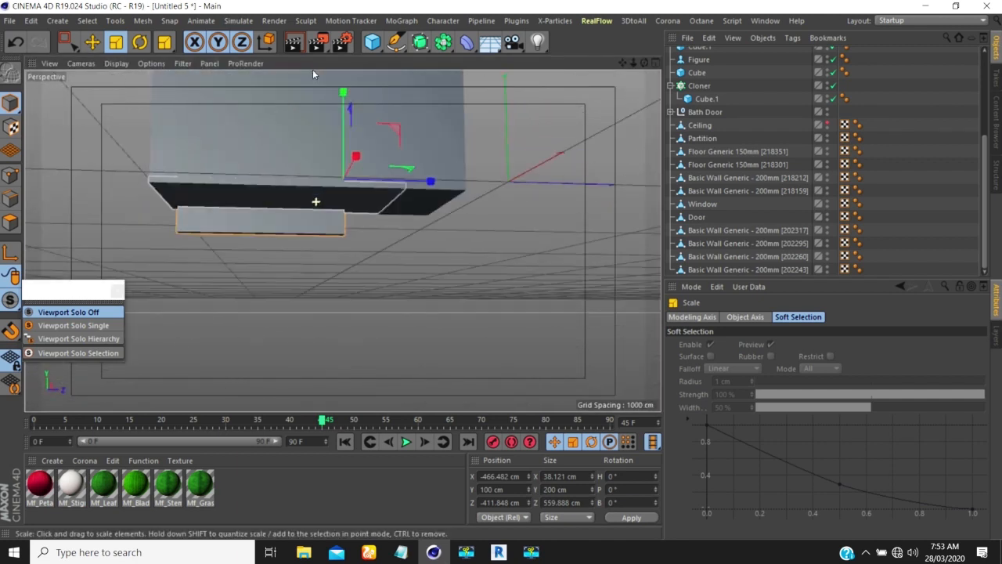
alt+drag(352, 233, 253, 209)
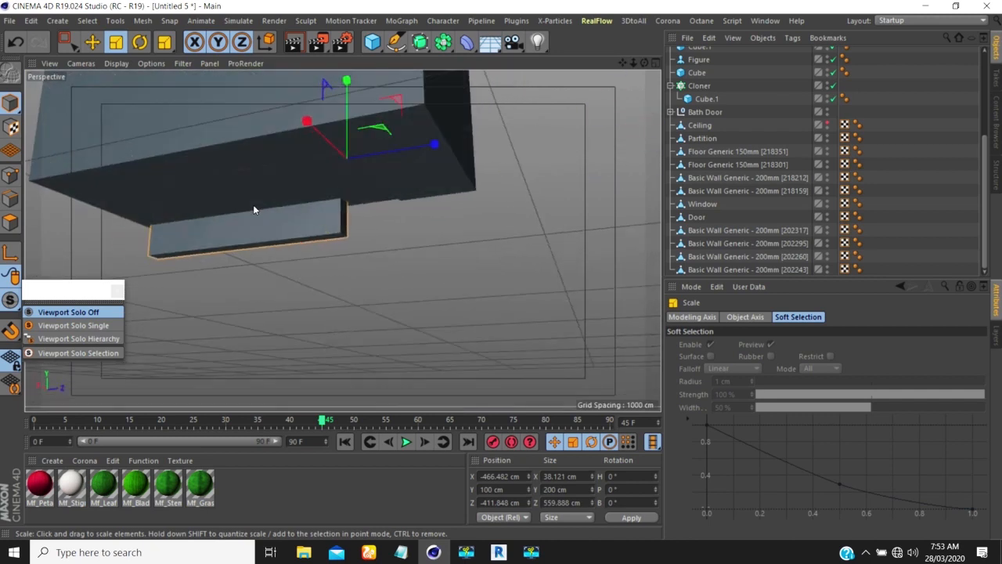
key(o)
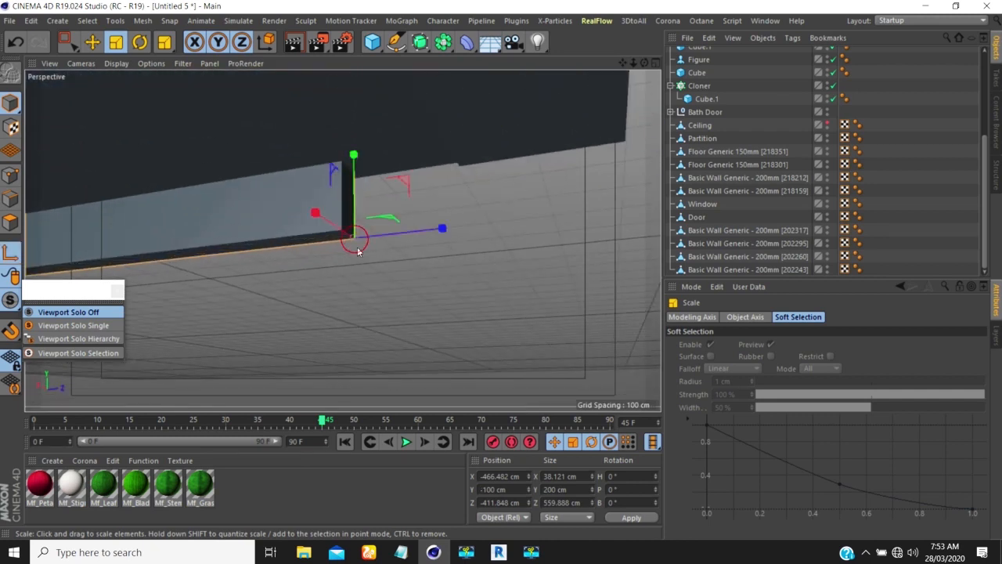
key(e)
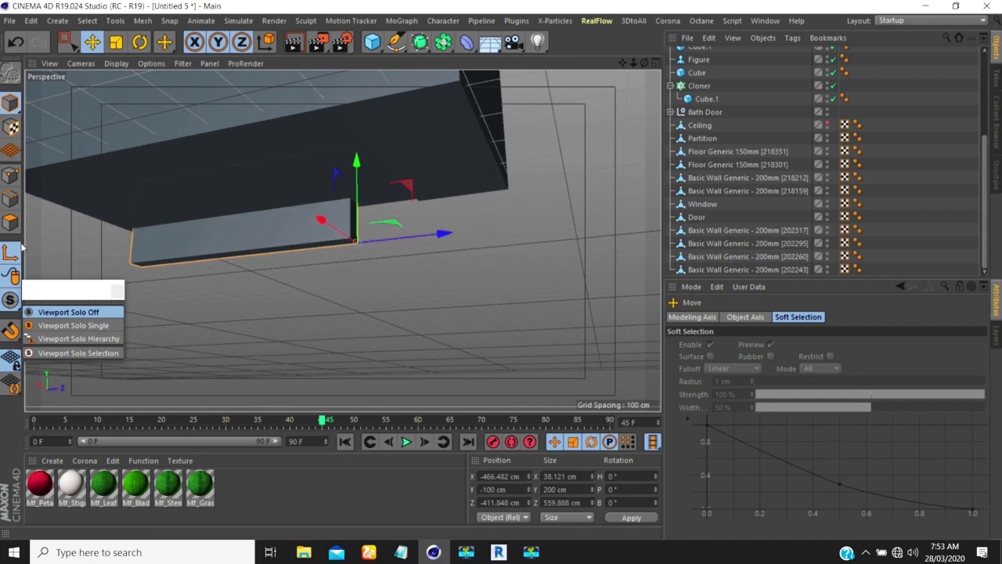
Set the cube's Y position to 0 cm
scroll(702, 95, up, 5)
click(695, 55)
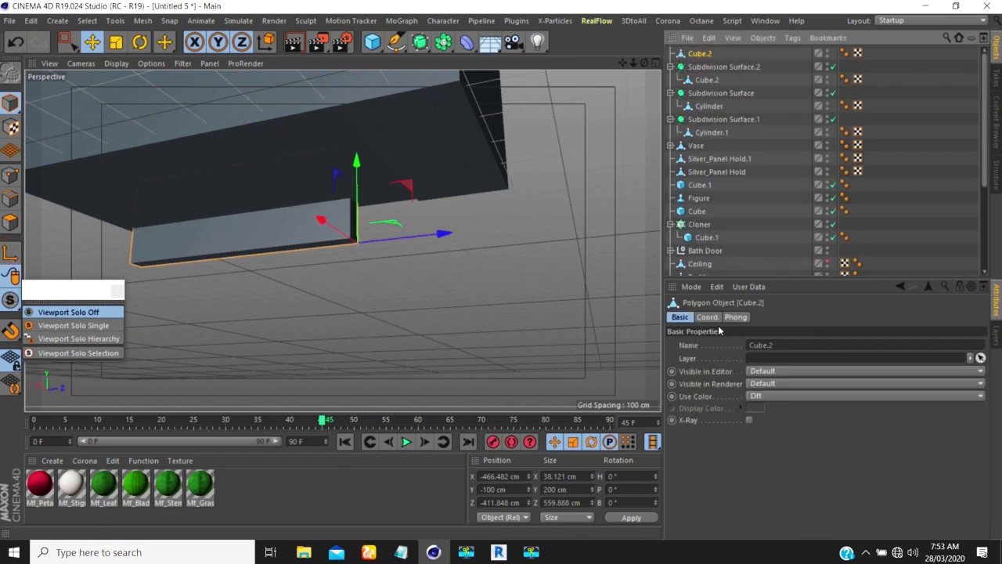
click(707, 317)
right_click(736, 362)
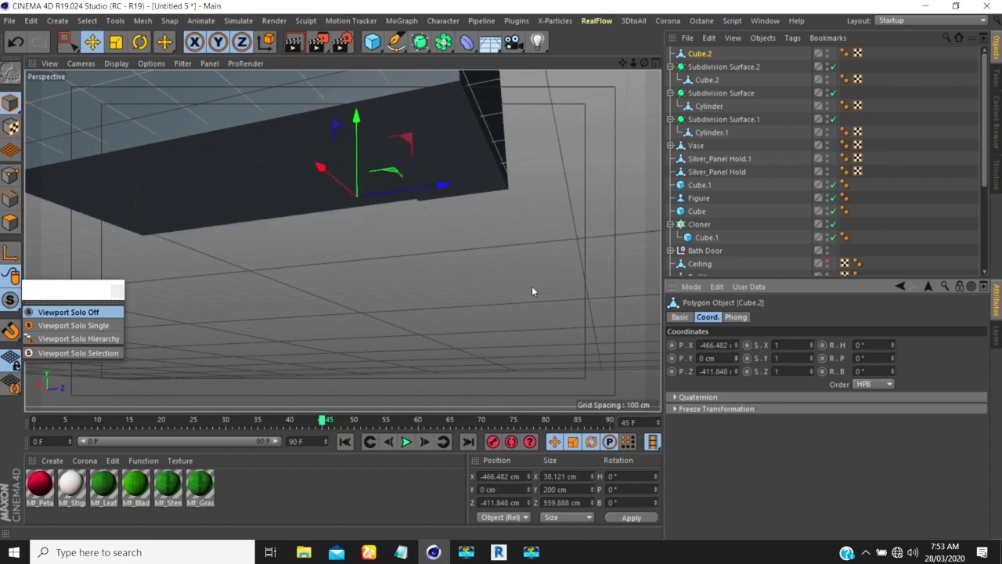
Flatten the long cube by scaling it along Y to a height of about 5.72 cm
drag(413, 169, 528, 342)
key(ctrl+z)
alt+drag(405, 252, 360, 197)
key(t)
alt+drag(342, 230, 181, 209)
alt+right_drag(339, 205, 421, 273)
alt+drag(420, 273, 422, 169)
drag(463, 239, 376, 312)
Add two symmetrical loop cuts across the flattened box, about 5.72 cm from each short end
alt+right_drag(347, 278, 290, 366)
alt+drag(259, 275, 353, 295)
scroll(293, 239, up, 5)
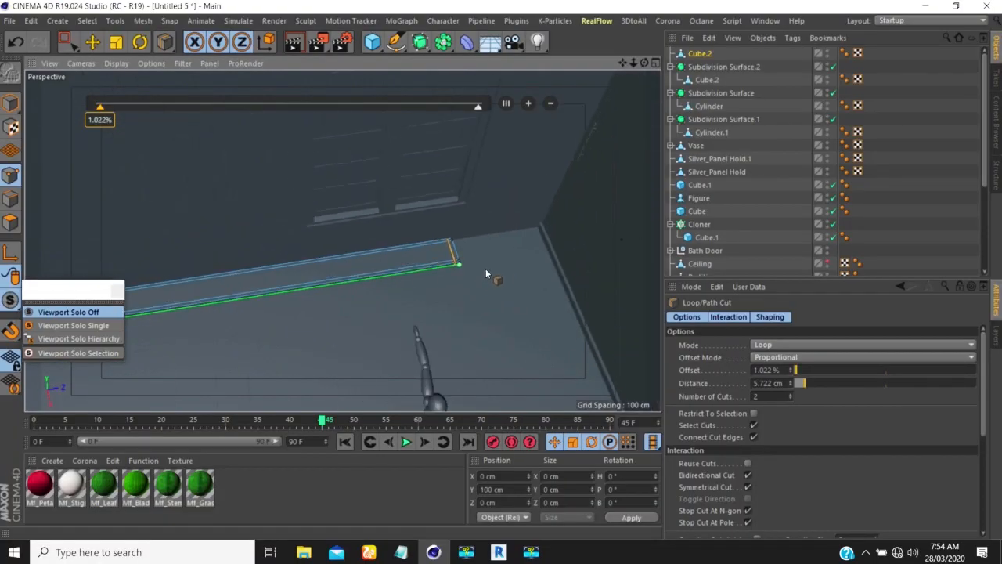
key(0)
key(ctrl+a)
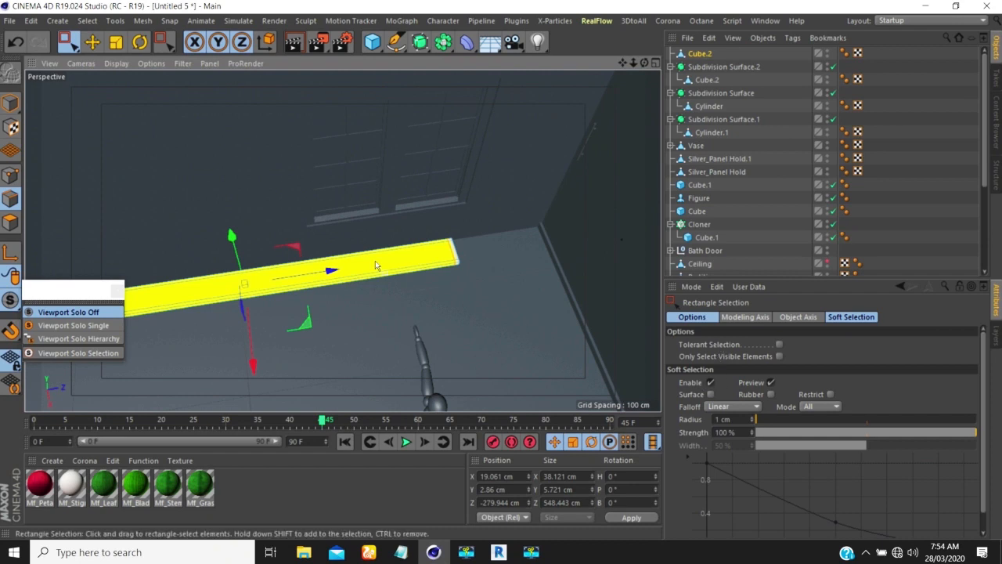
Turn off soft selection and extrude the box's inner top polygon inward with an offset of -5.4 cm to form a recess
scroll(531, 274, down, 3)
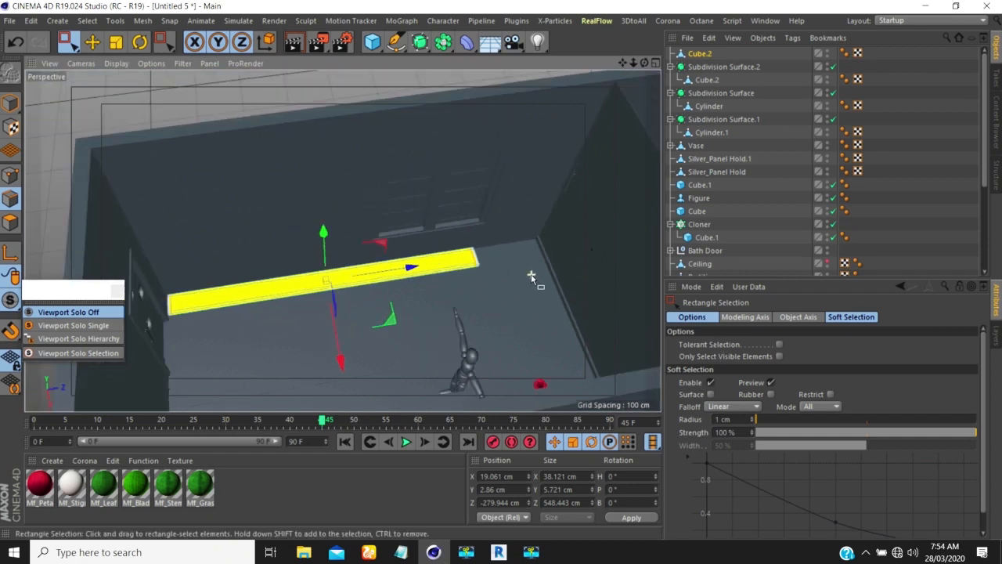
click(93, 43)
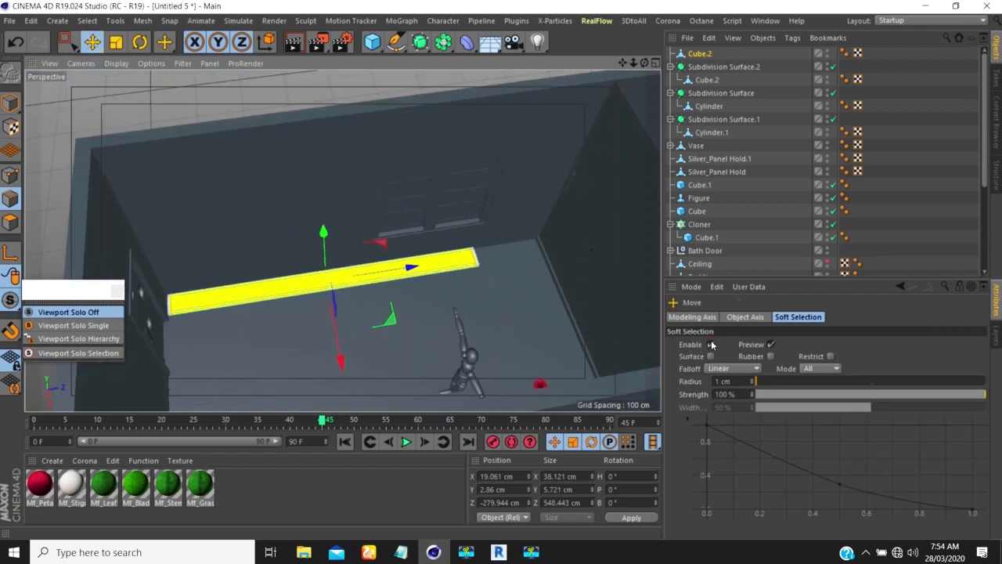
click(710, 345)
scroll(453, 265, up, 3)
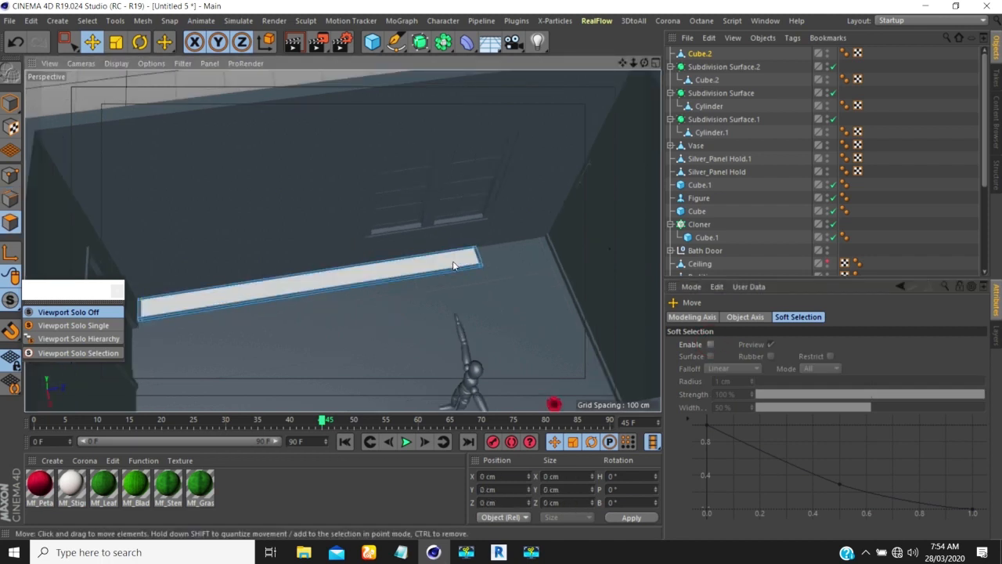
alt+drag(481, 266, 319, 292)
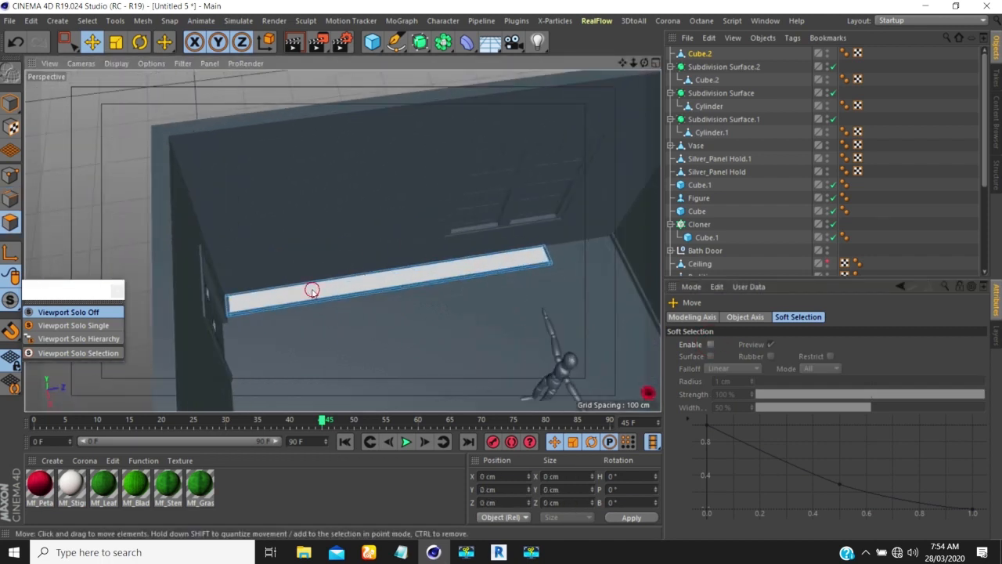
click(312, 291)
scroll(425, 340, up, 5)
key(d)
mouse_move(522, 277)
mouse_down()
mouse_move(493, 279)
mouse_move(514, 279)
mouse_up()
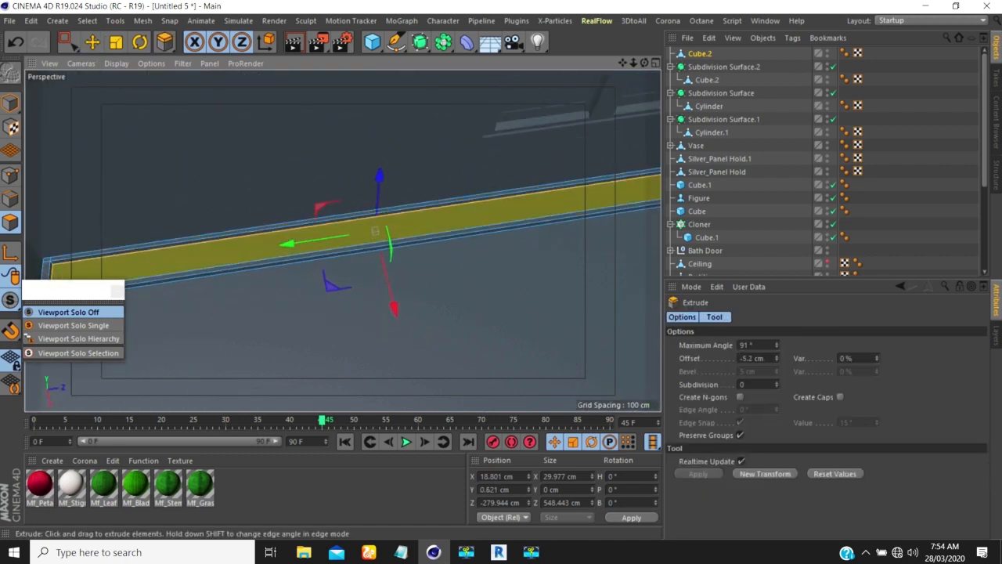
Deselect the box to inspect its recess along the wall, and select it again
alt+drag(523, 282, 322, 237)
click(876, 196)
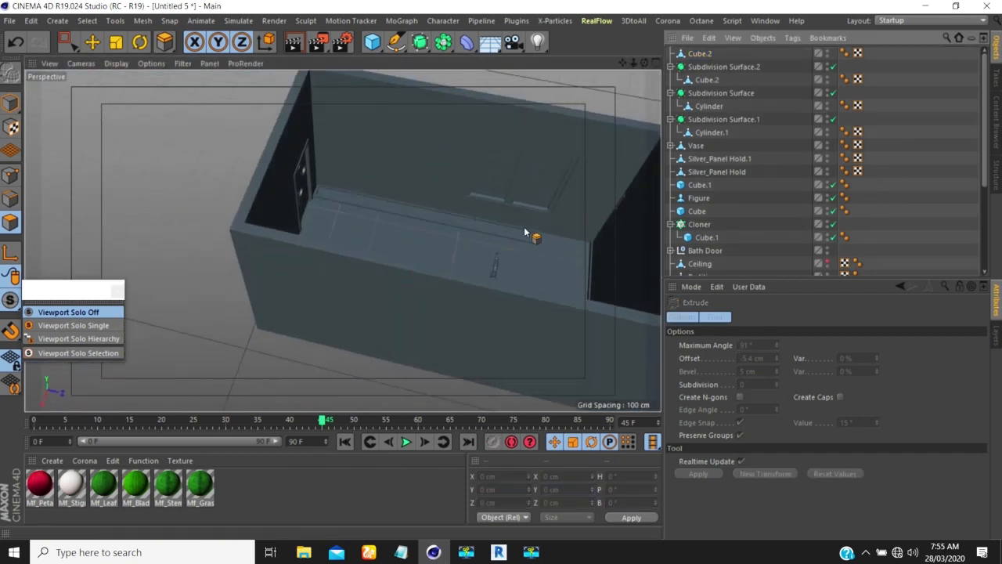
alt+drag(466, 239, 603, 145)
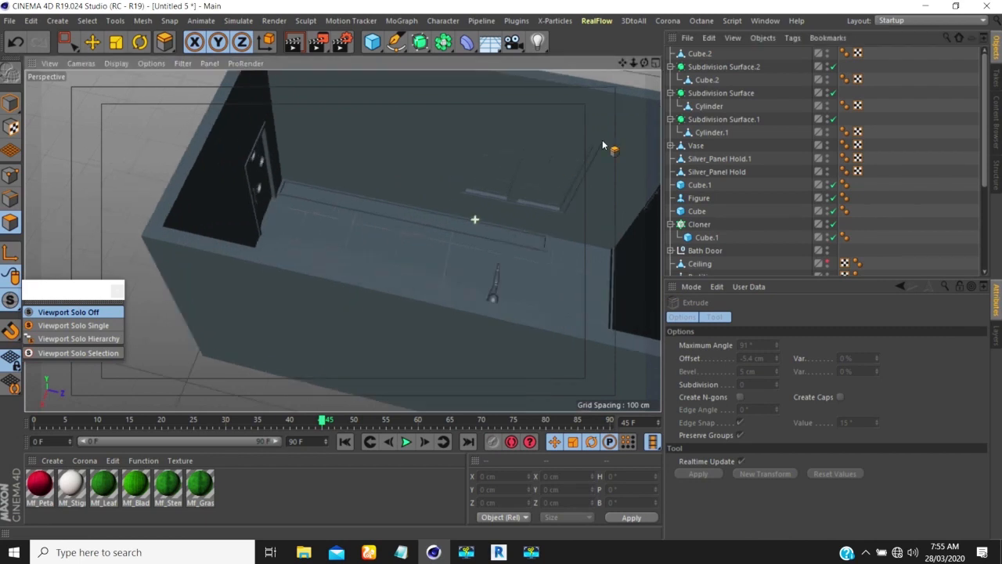
click(698, 56)
scroll(342, 205, up, 5)
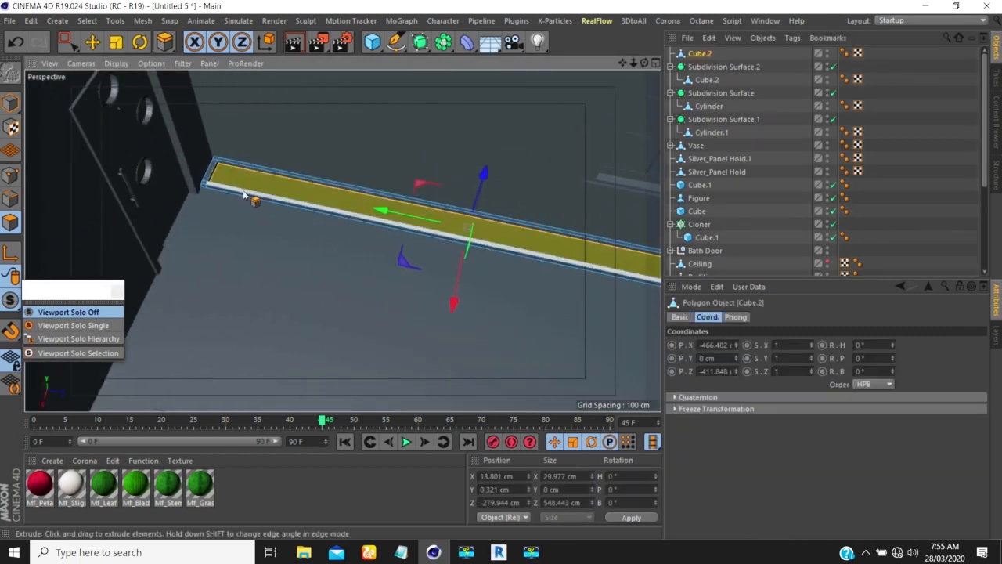
Select the outer top long edges of the box on both the room side and the wall side
scroll(244, 192, up, 3)
click(11, 199)
click(223, 196)
click(93, 43)
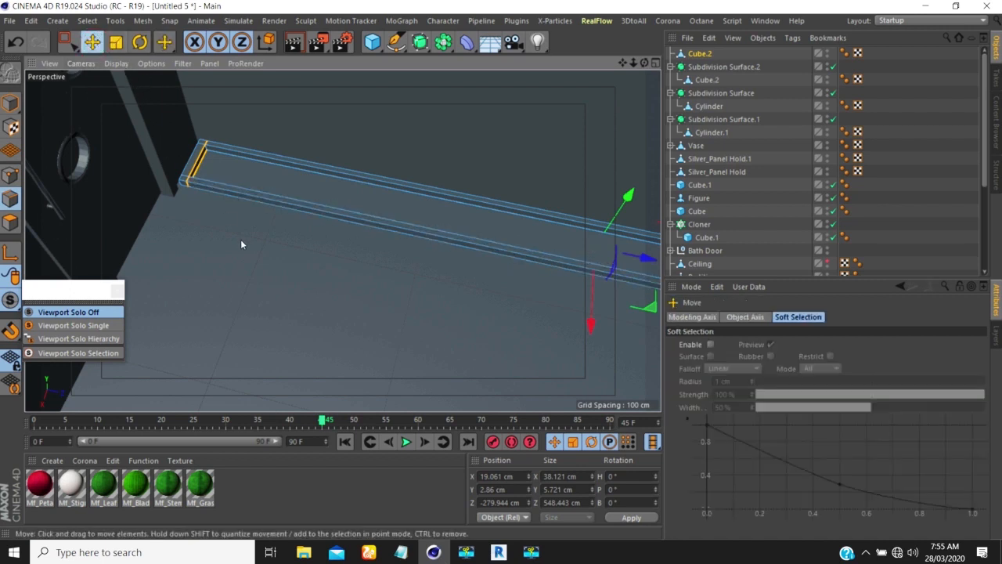
click(228, 188)
click(221, 193)
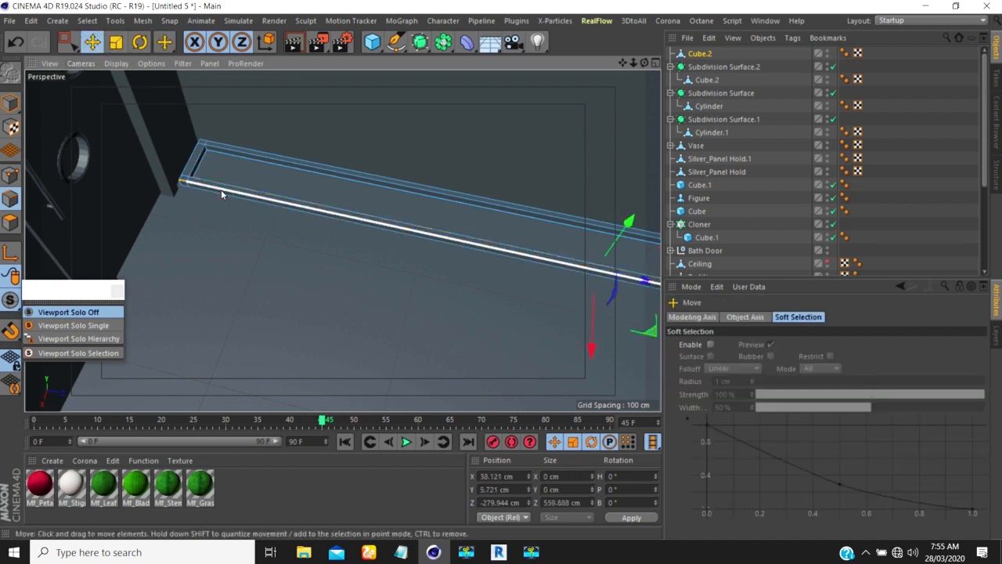
shift+click(265, 149)
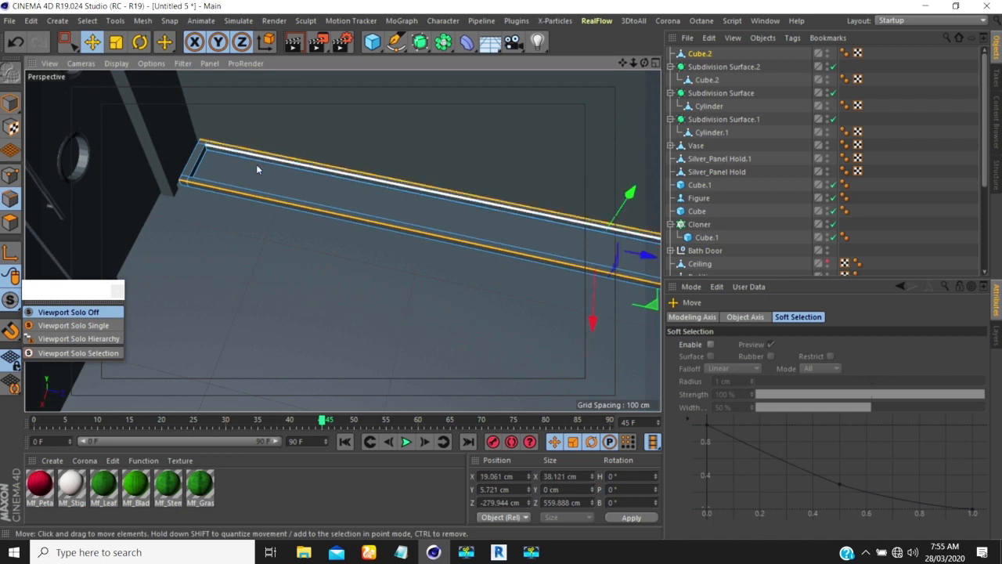
Add the upper and lower edge loops of the recess to the selection with Loop Selection
key(u)
key(l)
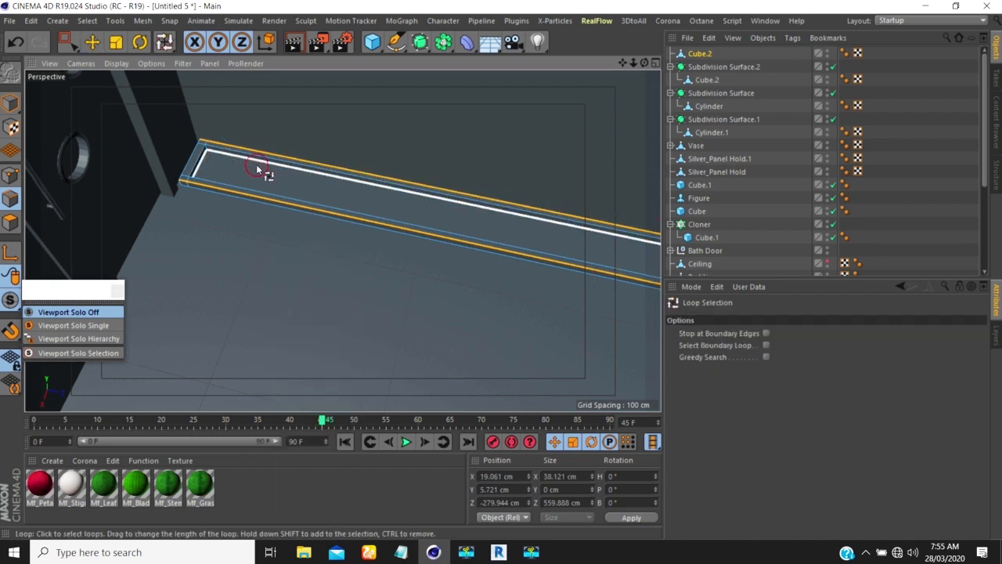
click(255, 164)
key(ctrl+z)
shift+click(254, 163)
scroll(248, 157, up, 2)
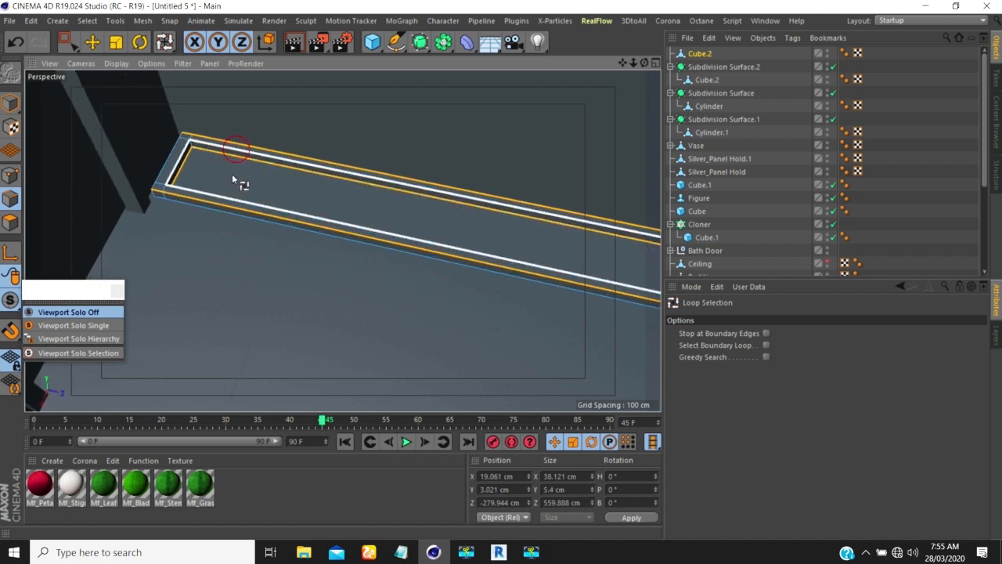
shift+click(237, 150)
scroll(179, 155, down, 1)
scroll(169, 185, up, 2)
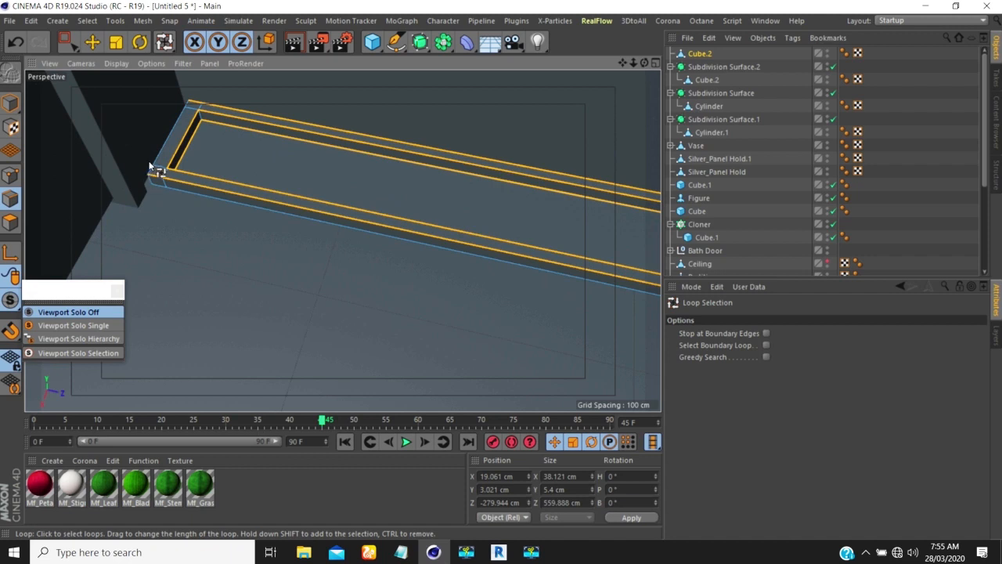
Add the remaining outer edges along the bottom and at both short ends of the box to the selection
key(e)
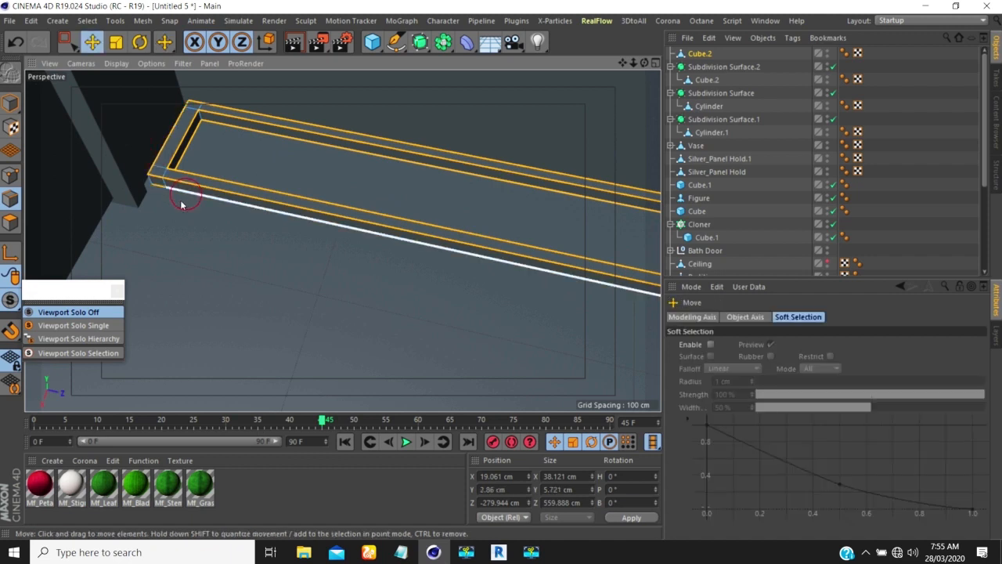
scroll(145, 192, down, 4)
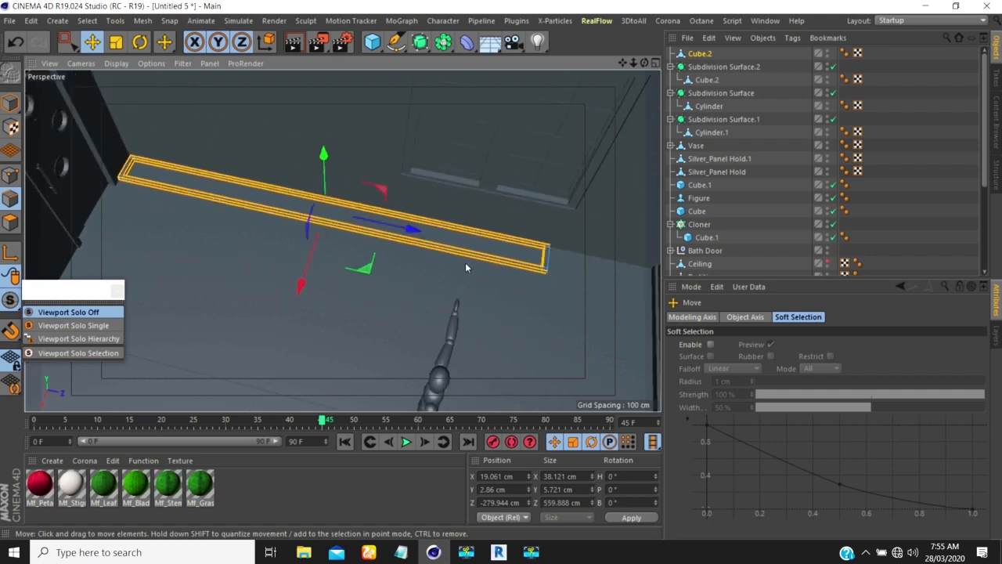
scroll(577, 264, up, 5)
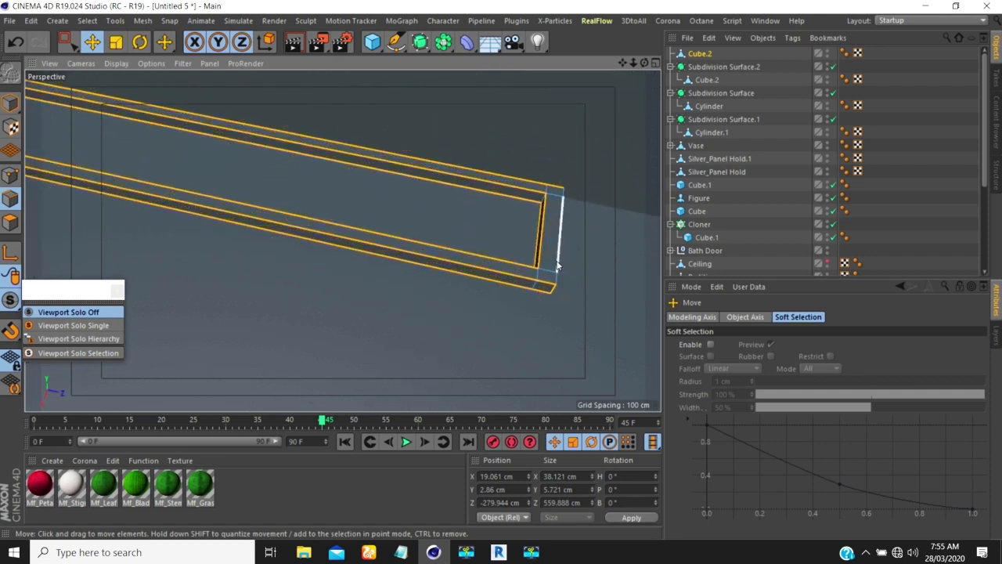
alt+drag(530, 273, 565, 285)
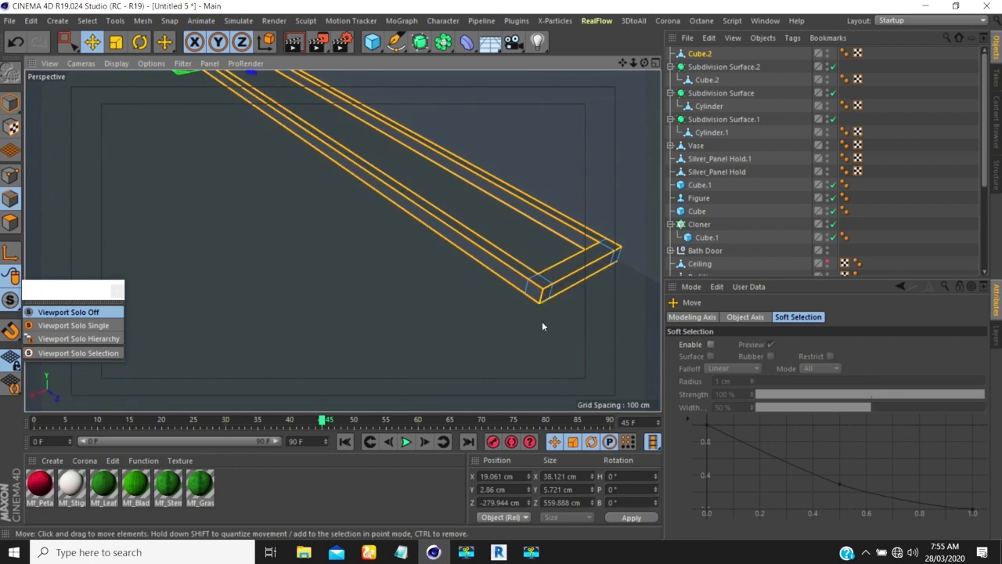
alt+drag(465, 306, 557, 272)
alt+right_drag(545, 262, 482, 234)
key(m)
key(s)
scroll(479, 242, up, 6)
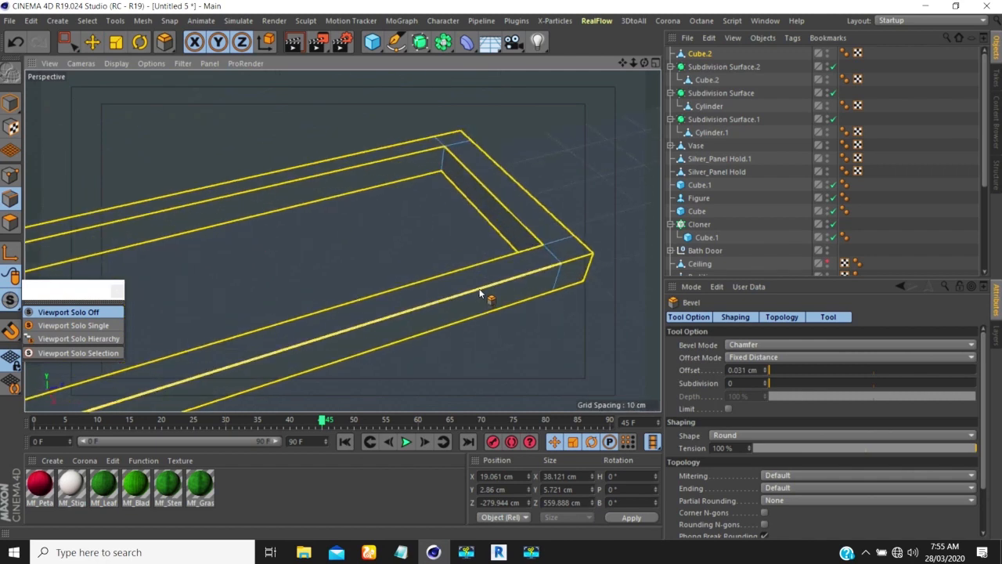
key(e)
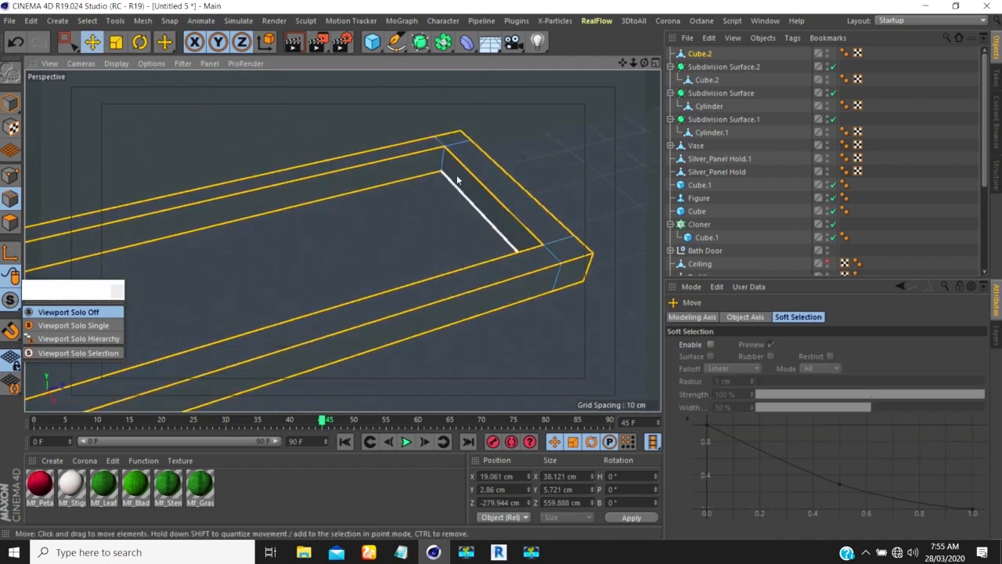
Add the short vertical edges at the inner corners of the recess to the edge selection
alt+drag(432, 249, 239, 273)
scroll(489, 198, up, 2)
alt+right_drag(288, 245, 174, 361)
alt+middle_drag(167, 348, 449, 310)
alt+drag(449, 314, 61, 138)
scroll(149, 130, up, 8)
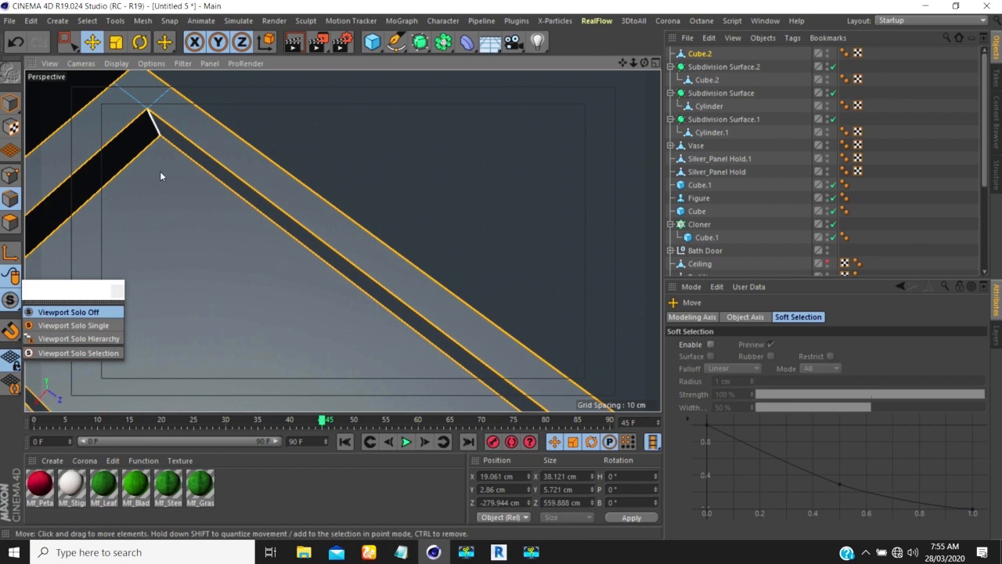
alt+middle_drag(156, 217, 360, 177)
alt+drag(192, 273, 115, 270)
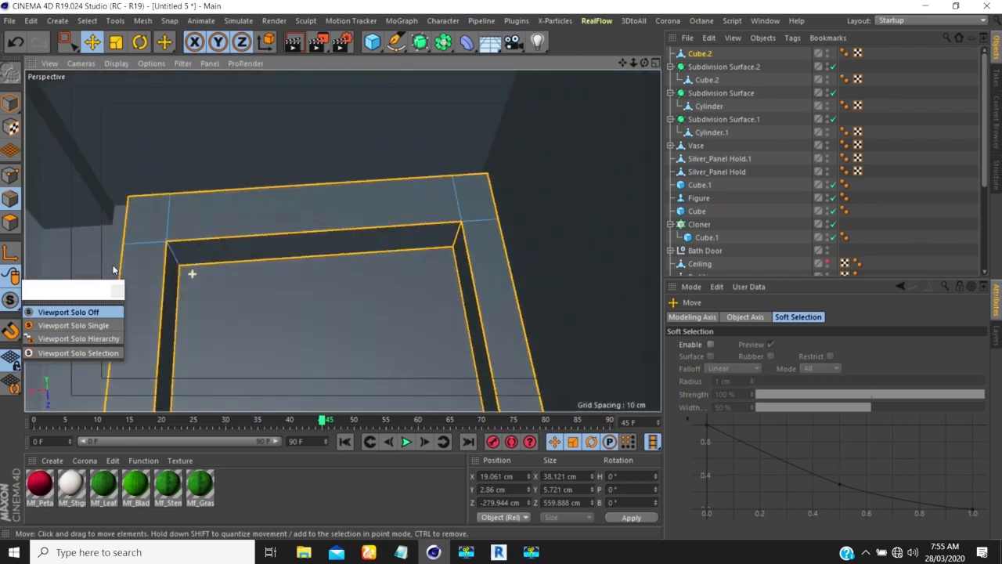
Bevel the selected edges with an offset of about 0.335 cm and return to model mode
key(m)
key(s)
drag(209, 237, 203, 235)
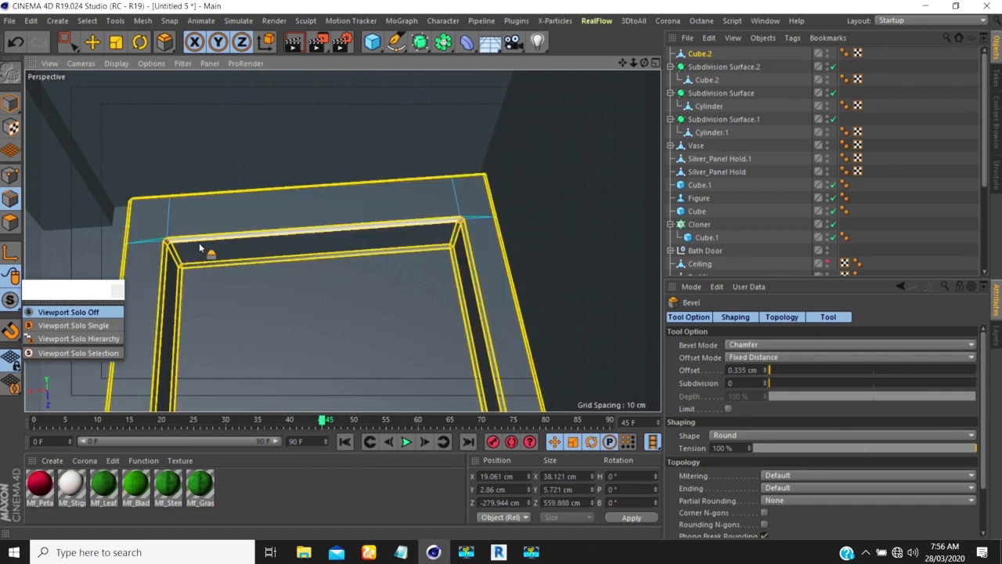
scroll(486, 333, down, 8)
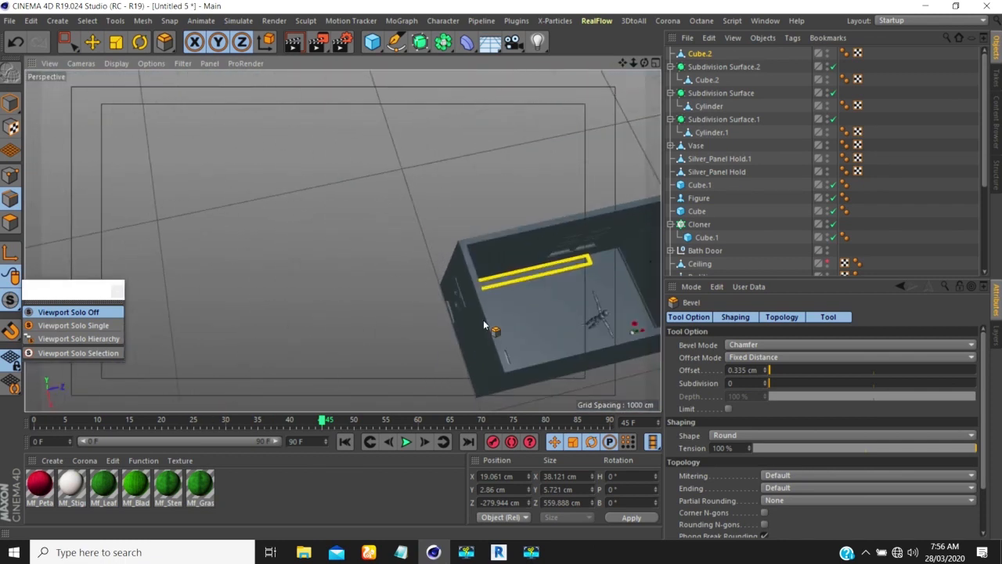
alt+middle_drag(484, 325, 369, 296)
scroll(379, 279, up, 3)
click(10, 103)
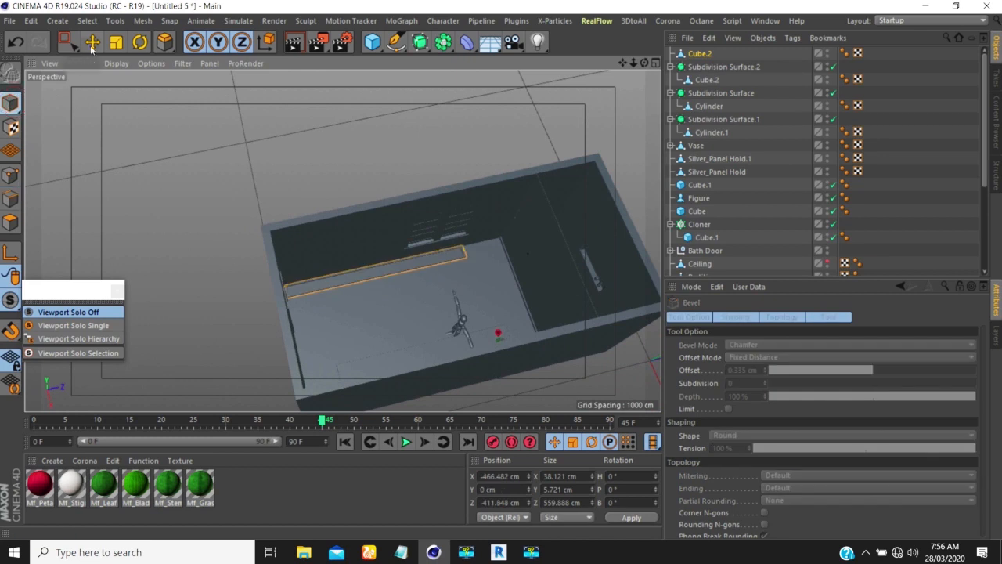
click(92, 41)
Copy the pebbles Sphere.2 1 and Sphere 2 from the vase's Pebbles group to the top of the object hierarchy
click(873, 219)
scroll(494, 261, up, 5)
alt+drag(409, 242, 470, 209)
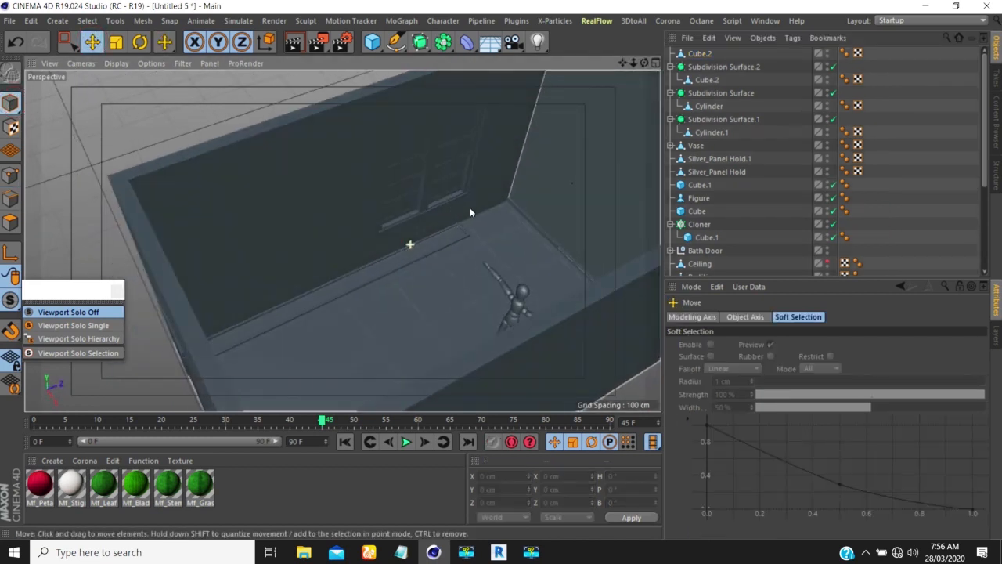
click(670, 146)
click(677, 171)
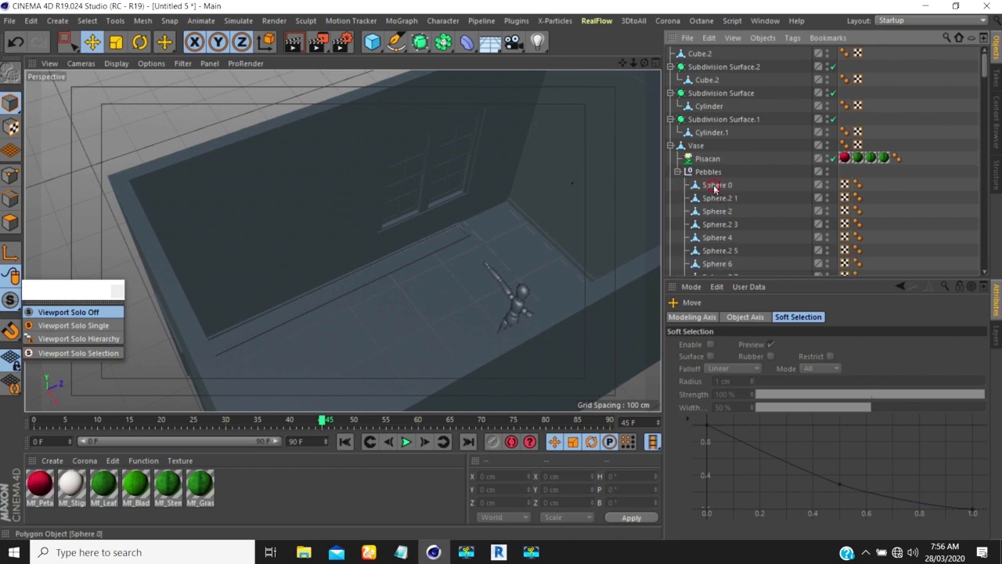
click(714, 187)
ctrl+click(716, 199)
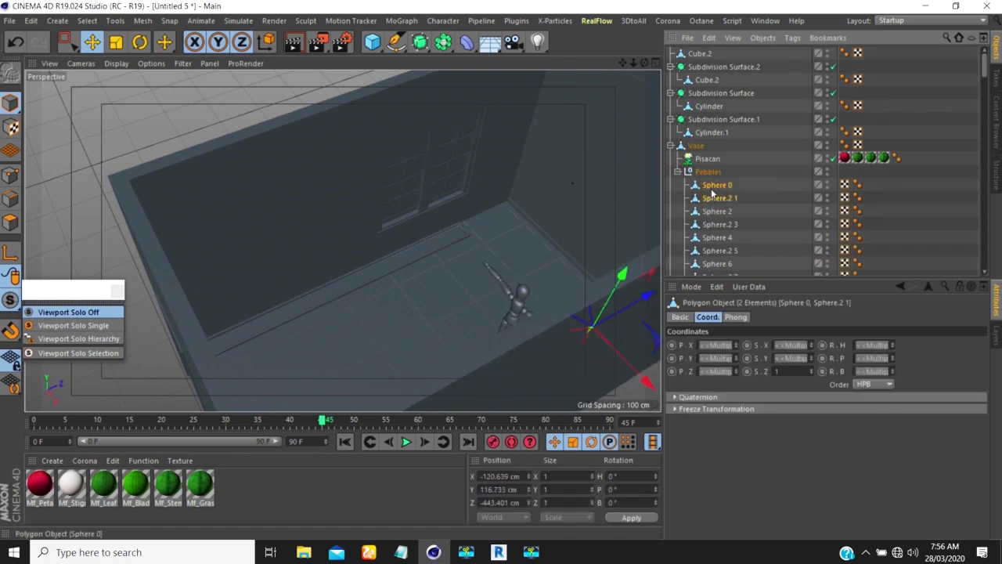
click(712, 201)
ctrl+click(713, 212)
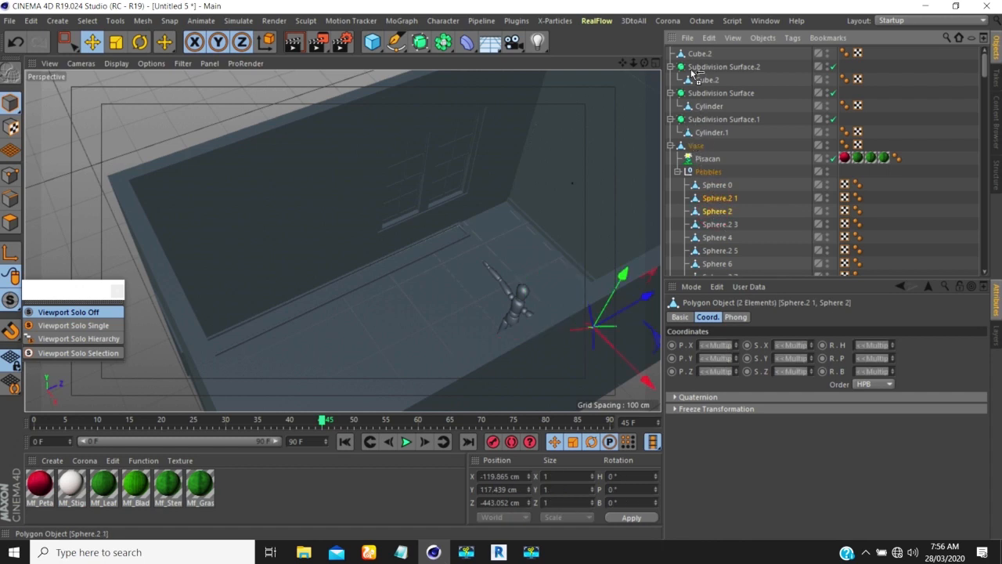
ctrl+drag(689, 49, 690, 49)
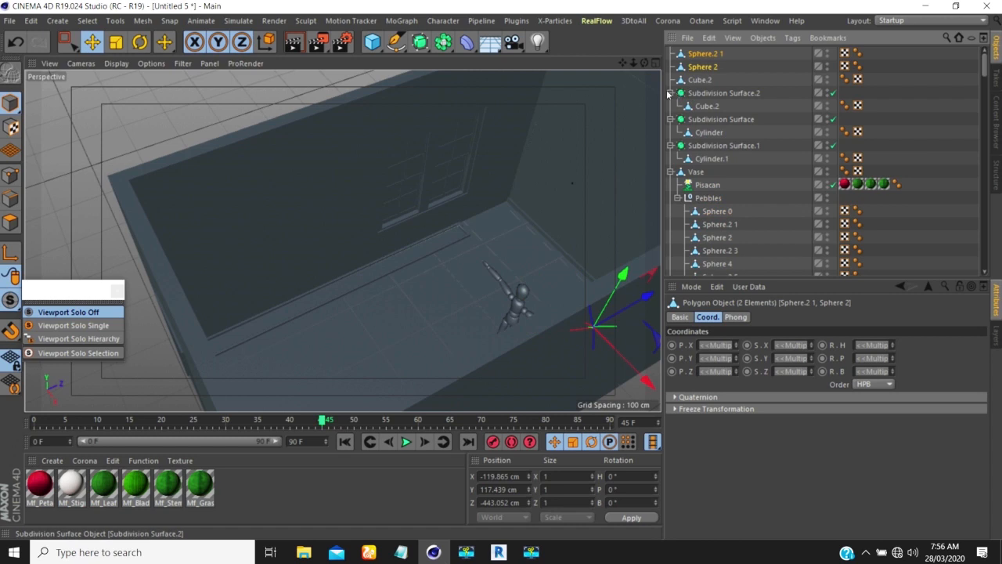
Move the two copied pebbles to the trough side of the room, at about X -426 cm and Z -589 cm
click(670, 93)
drag(619, 353, 493, 226)
drag(525, 183, 462, 217)
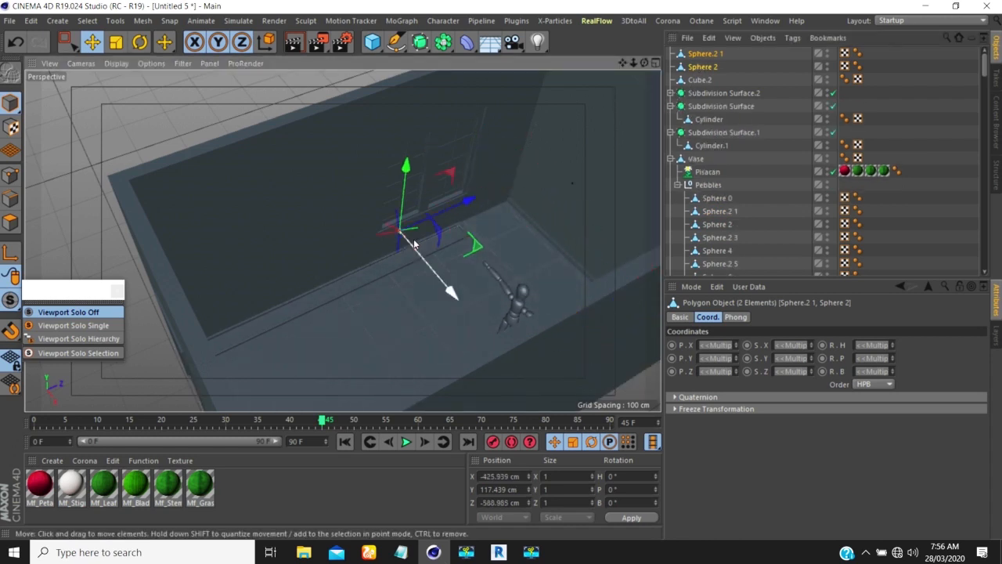
key(s)
scroll(386, 259, down, 3)
scroll(385, 259, down, 1)
alt+drag(371, 257, 348, 243)
scroll(300, 378, down, 8)
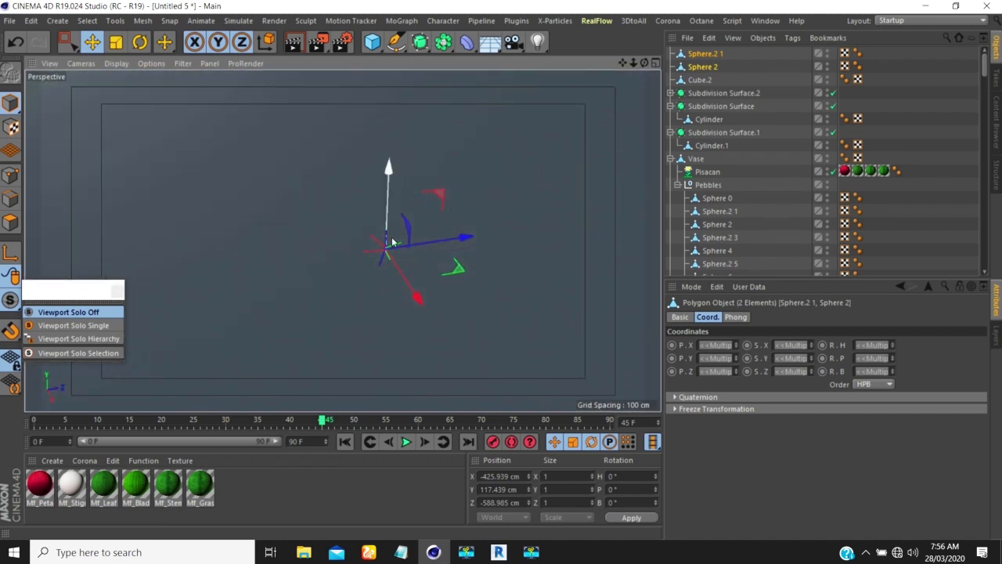
key(s)
alt+drag(381, 259, 381, 308)
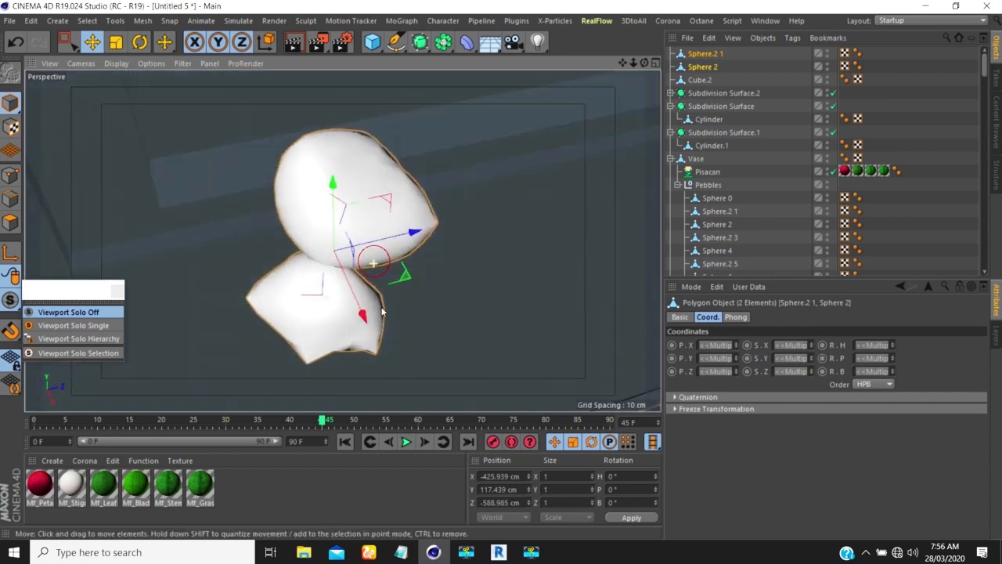
Lower the two pebbles into the trough, at about X -452 cm and Y 6.7 cm
scroll(366, 229, down, 8)
drag(364, 205, 362, 362)
alt+middle_drag(362, 364, 472, 247)
drag(515, 162, 508, 348)
drag(474, 398, 450, 347)
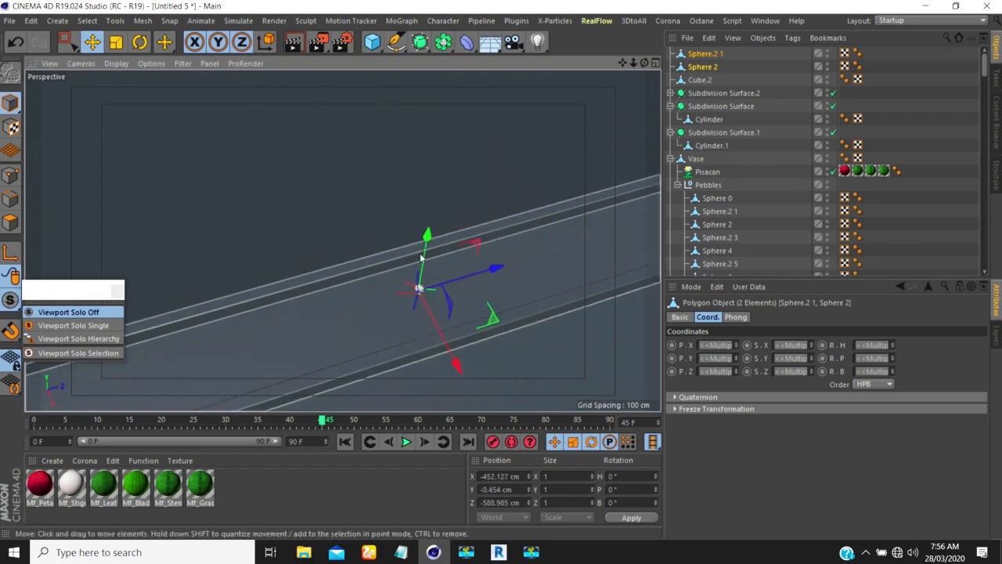
drag(428, 235, 396, 304)
scroll(430, 224, up, 5)
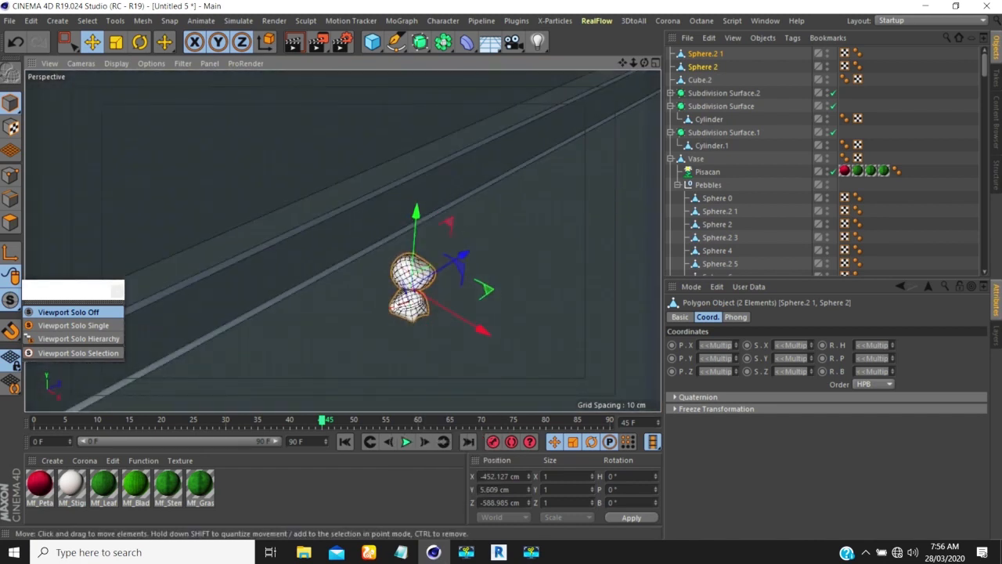
alt+drag(396, 304, 368, 291)
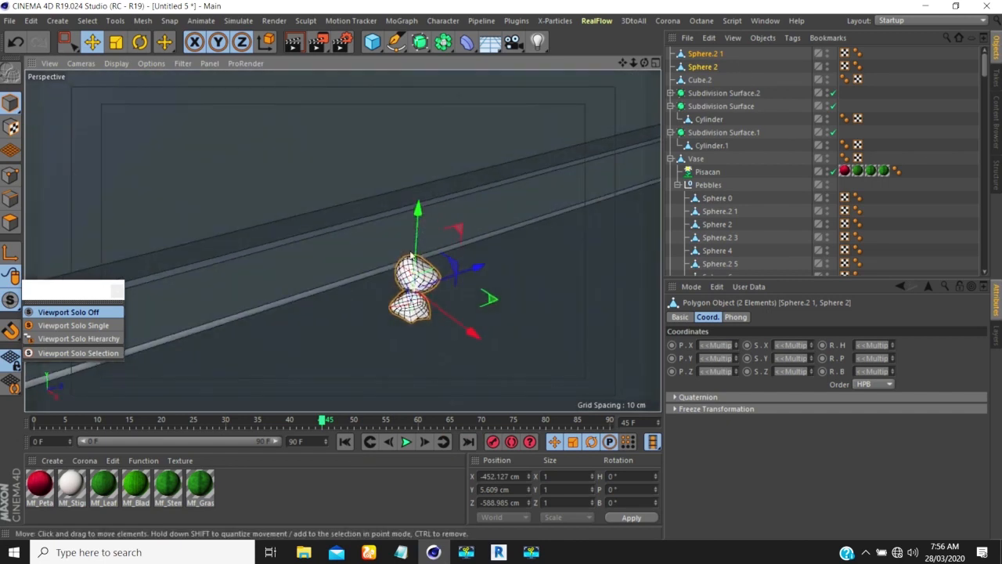
drag(417, 235, 419, 219)
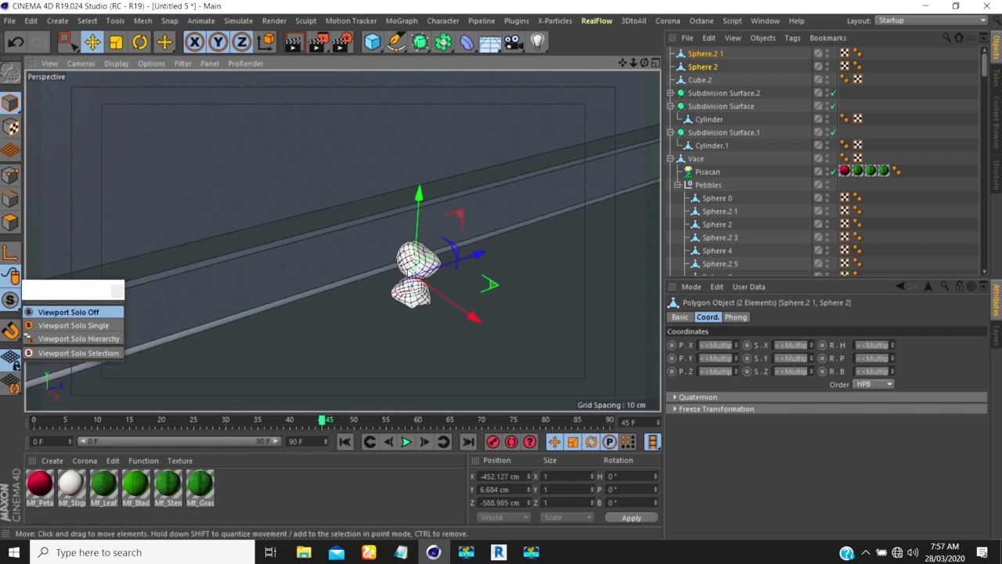
Create a MoGraph Cloner around Sphere.2 1 and add Sphere 2 to it as a second child
click(699, 54)
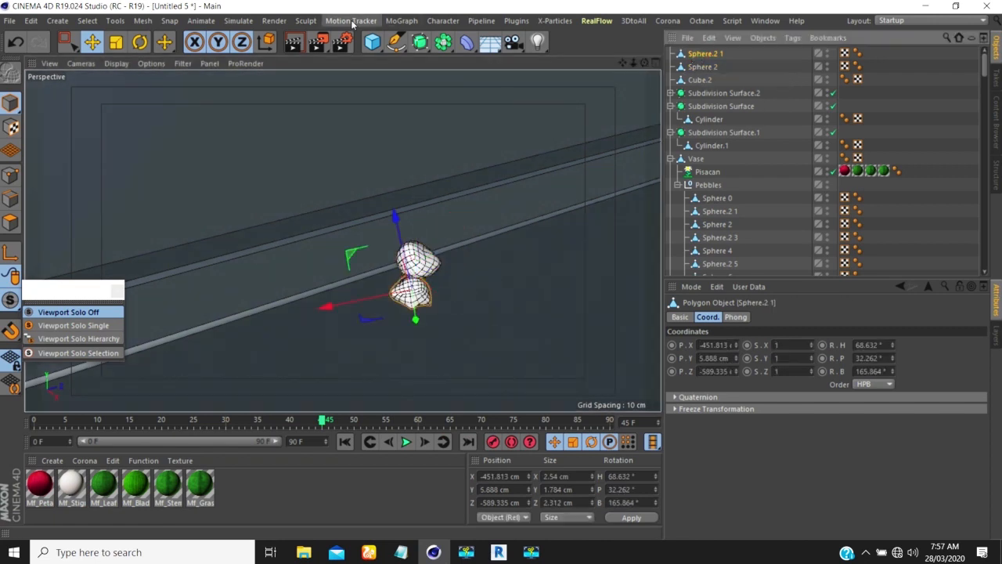
click(401, 21)
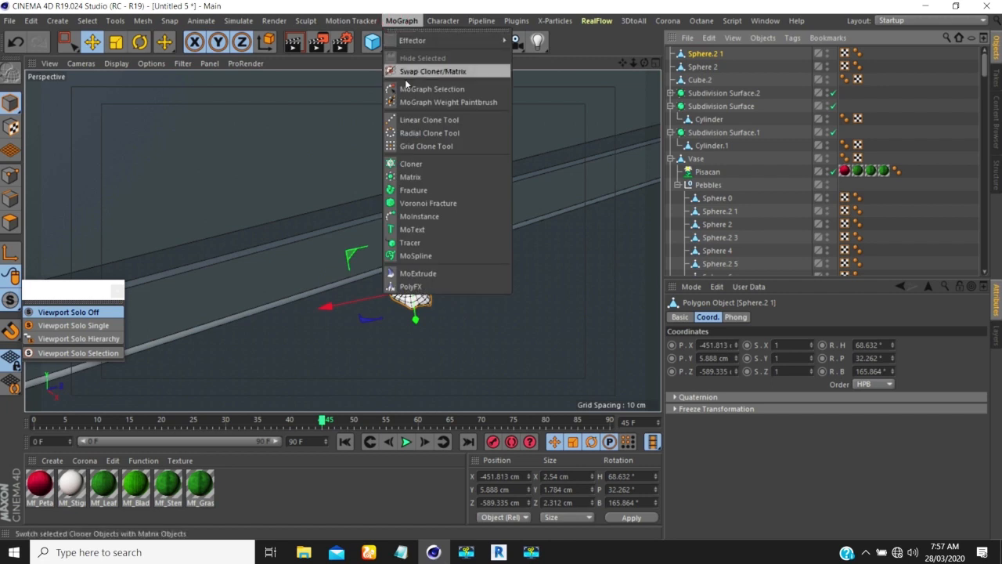
alt+click(410, 164)
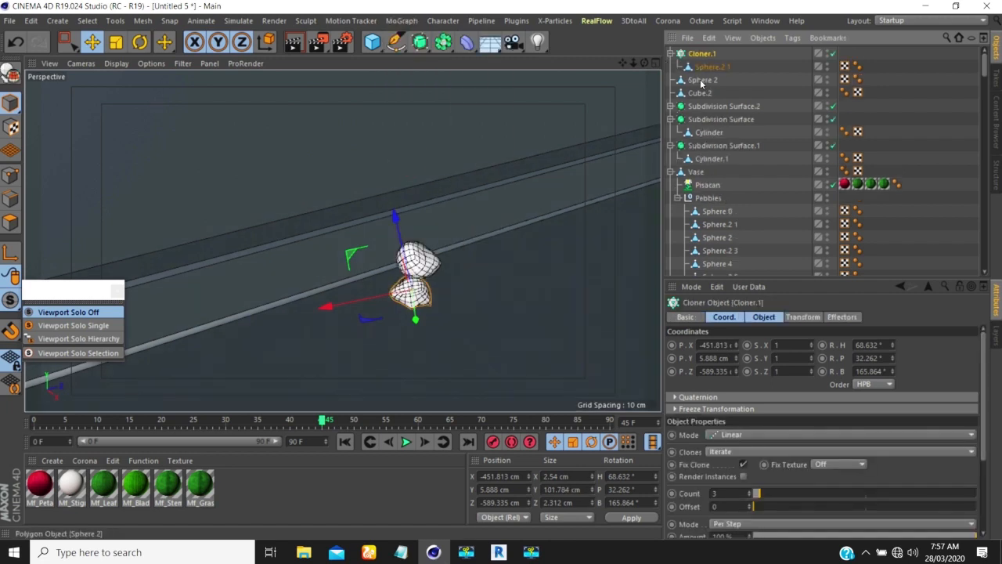
drag(704, 69, 699, 70)
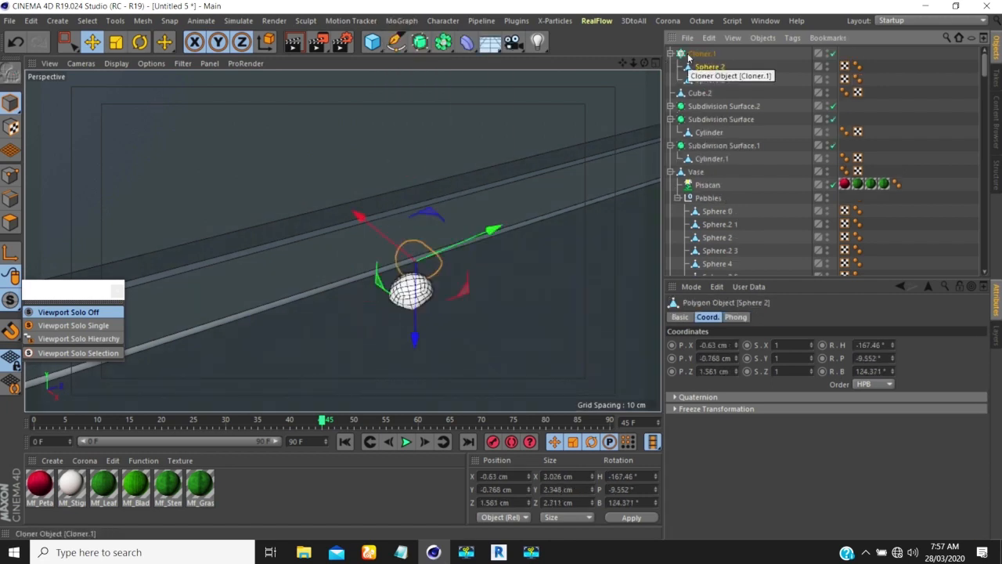
click(699, 54)
Set the pebble cloner to Grid Array mode with a size of 5 cm on all three axes
alt+drag(357, 308, 394, 282)
scroll(396, 293, down, 10)
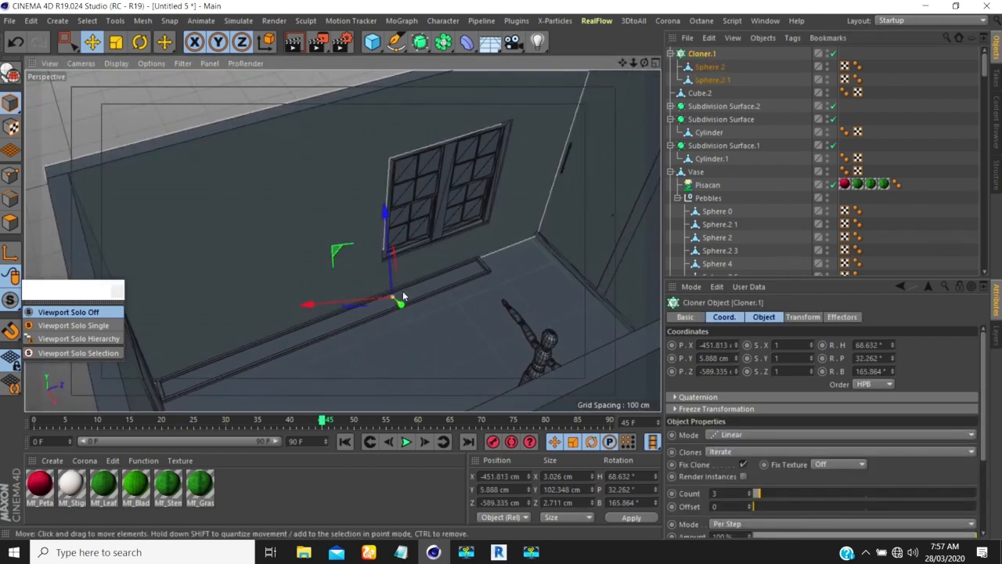
mouse_move(403, 296)
alt+mouse_down()
mouse_move(360, 298)
mouse_move(407, 282)
alt+mouse_up()
mouse_move(466, 227)
alt+mouse_down()
mouse_move(415, 211)
mouse_move(448, 222)
alt+mouse_up()
key(w)
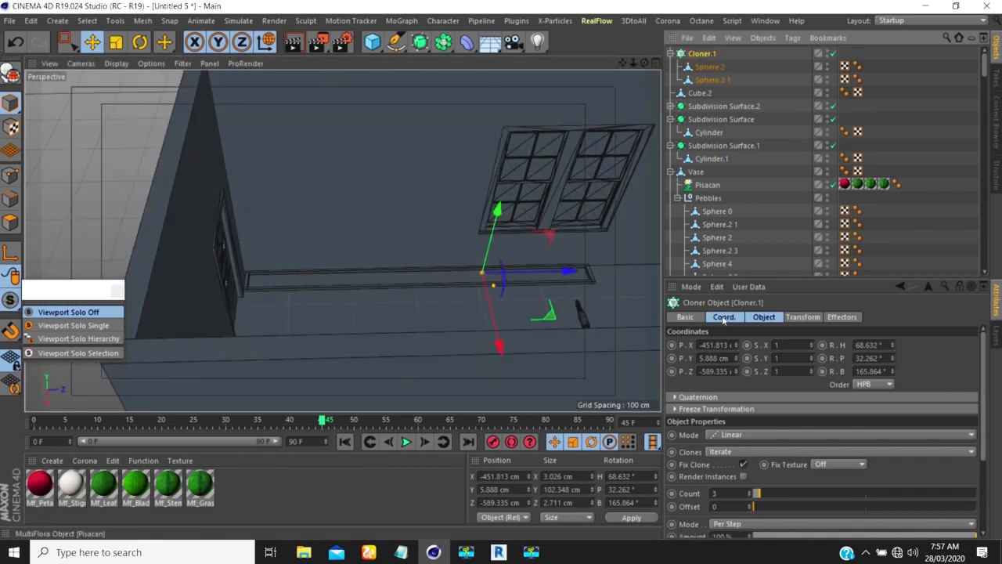
click(734, 435)
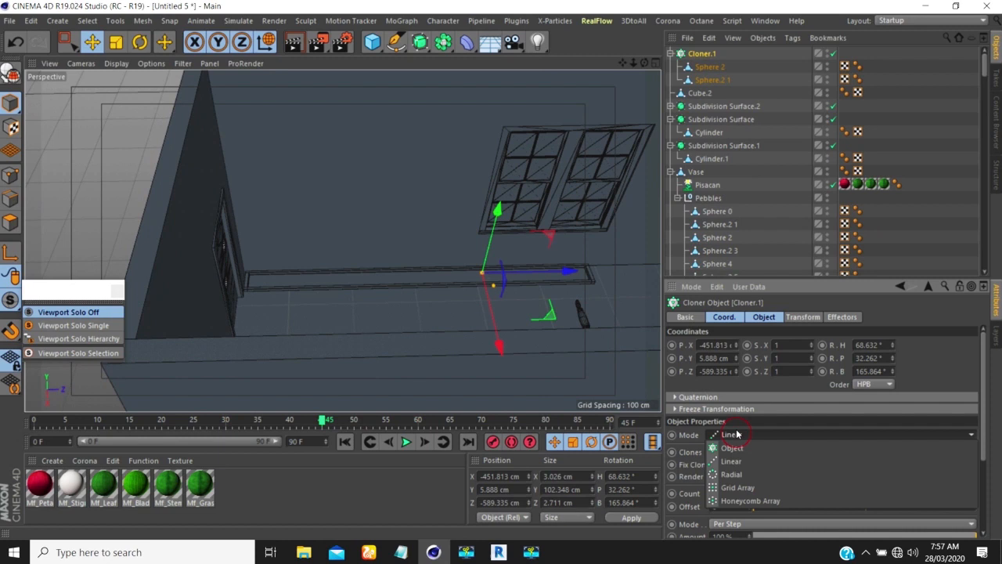
click(736, 487)
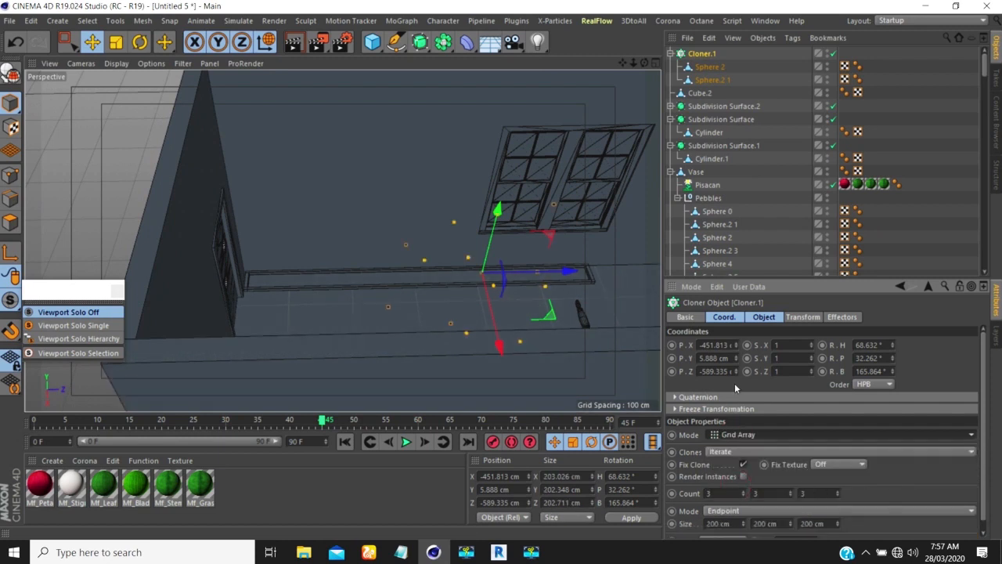
drag(763, 278, 765, 198)
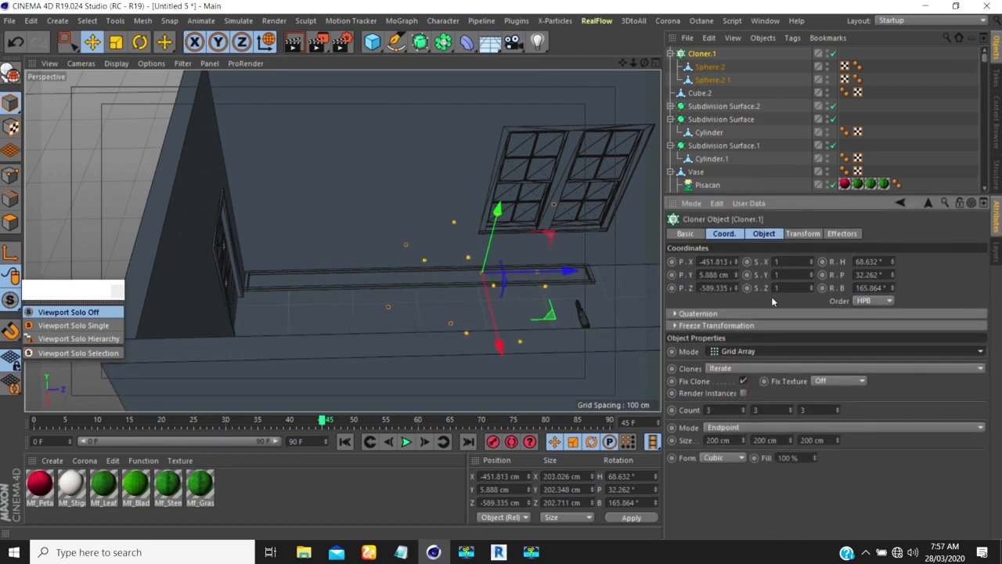
click(726, 440)
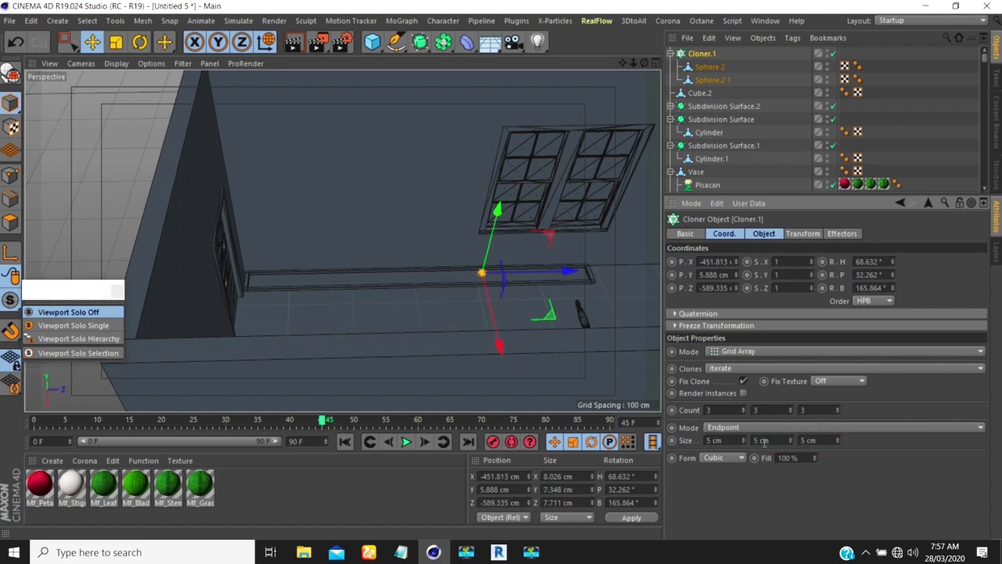
Take both pebbles out of the cloner, placing them above it in the hierarchy, and select the empty cloner
scroll(517, 281, up, 3)
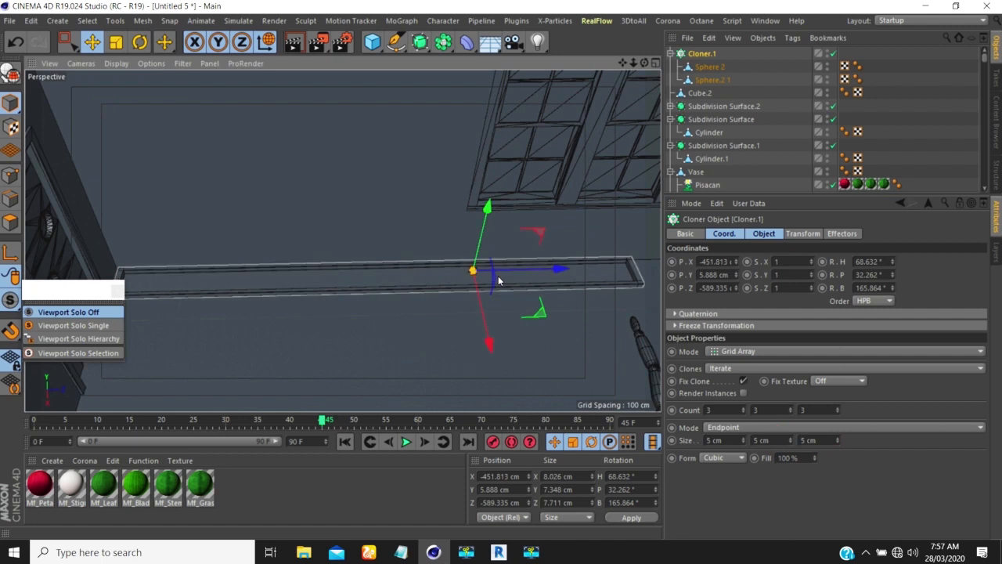
key(F2)
scroll(328, 254, up, 5)
scroll(292, 248, up, 8)
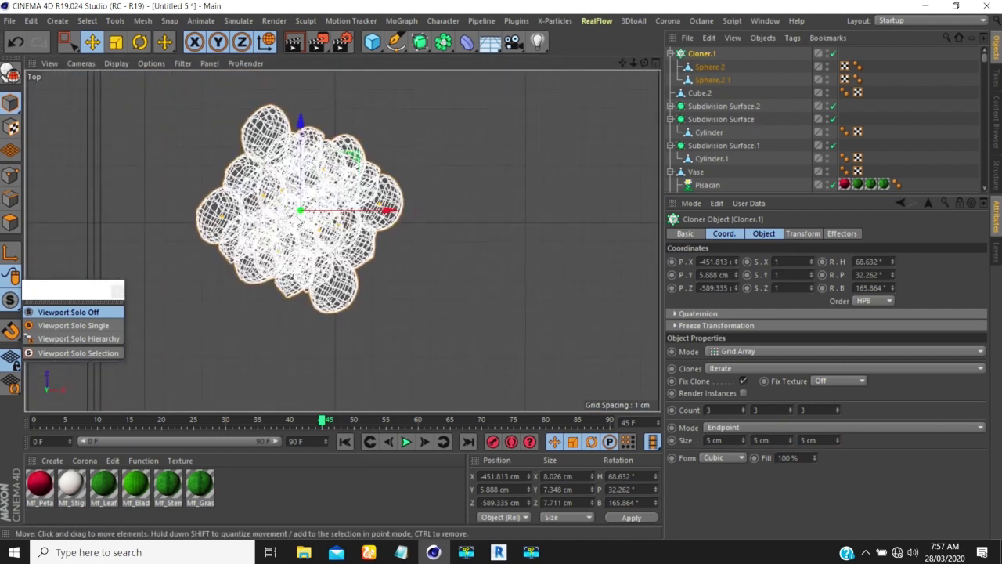
scroll(298, 221, down, 2)
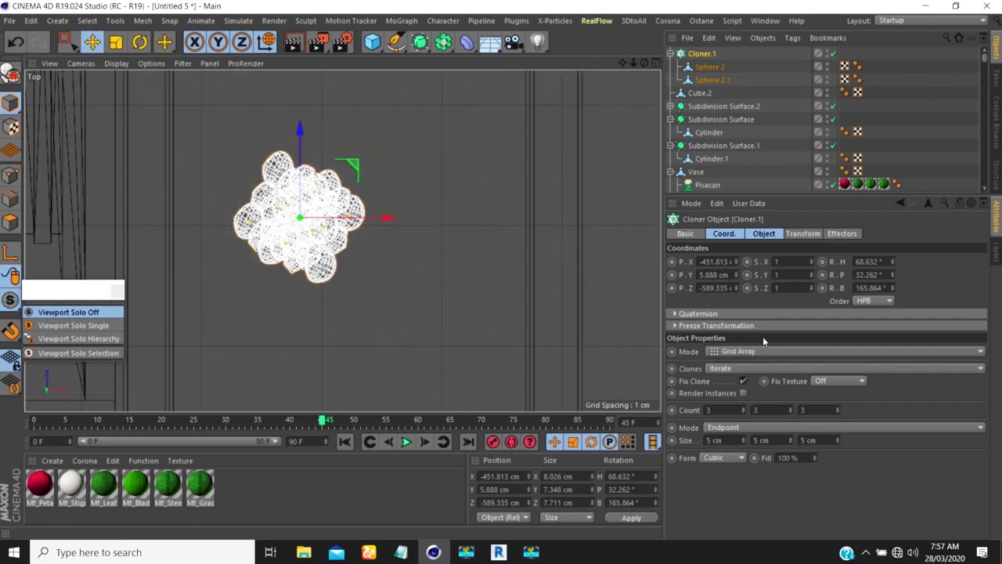
click(702, 67)
ctrl+click(704, 80)
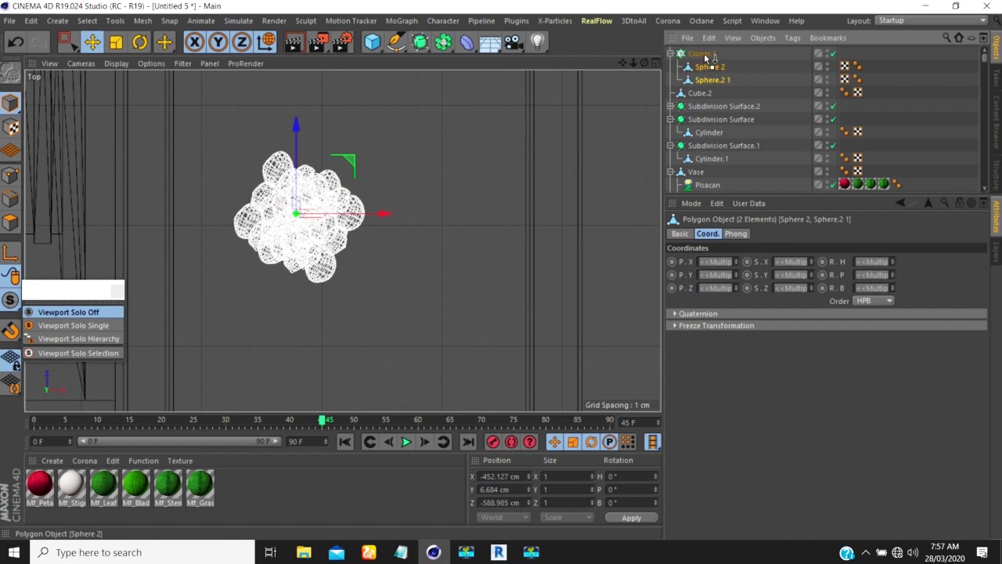
drag(706, 53, 703, 55)
click(702, 80)
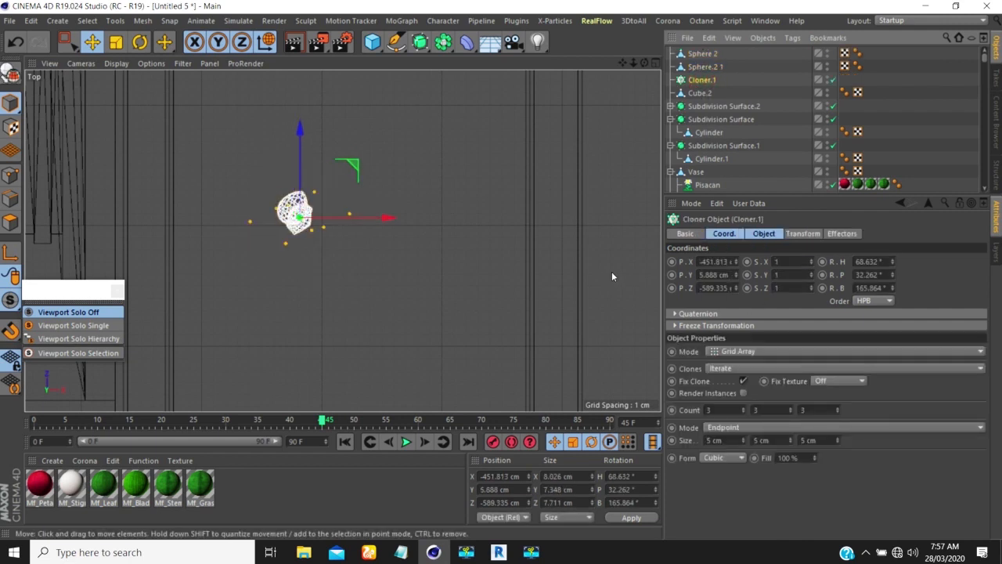
Reset the cloner's heading, pitch and bank rotation to 0°
key(w)
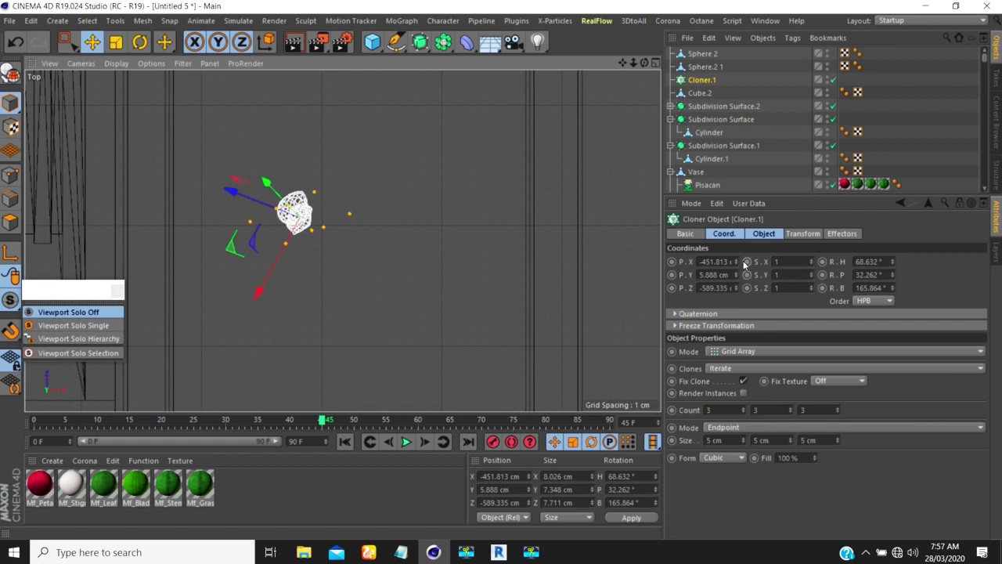
right_click(894, 261)
right_click(893, 274)
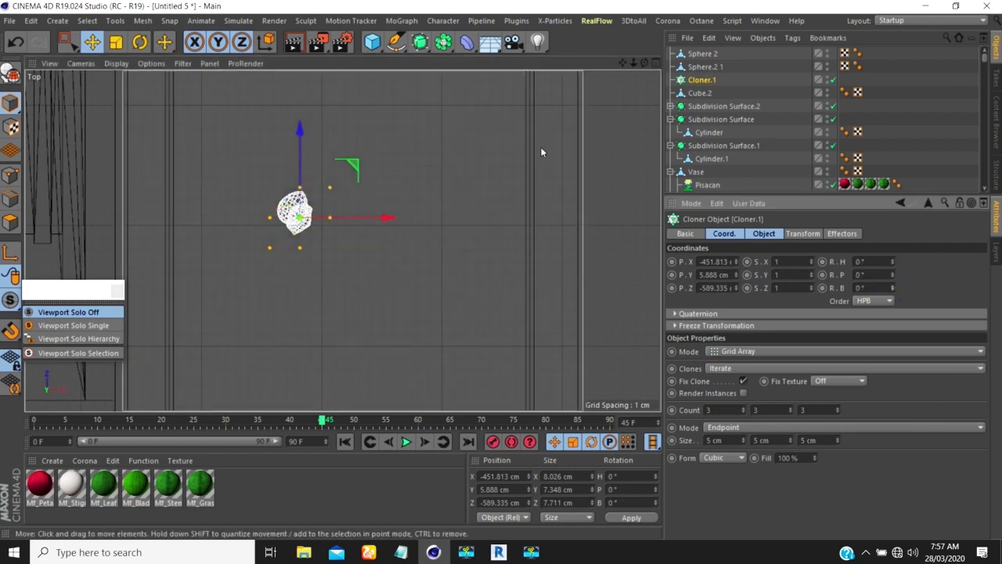
Put Sphere 2 and Sphere.2 1 back under the straightened cloner as its children
click(704, 67)
ctrl+click(703, 54)
drag(703, 54, 704, 80)
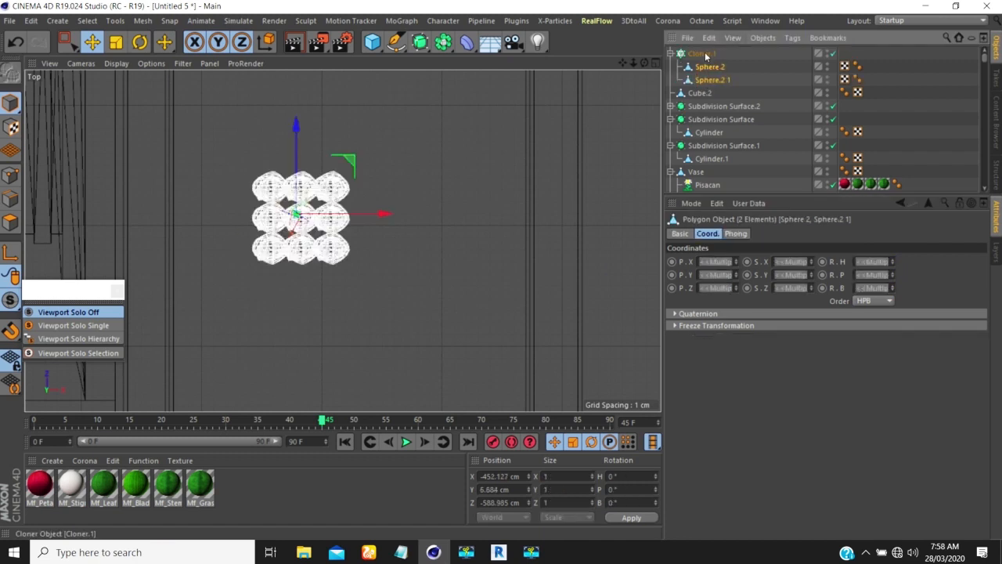
Widen the pebble grid to 24 cm along X and center it across the trough at about X -447.4 cm
click(701, 53)
scroll(368, 223, down, 3)
drag(398, 222, 427, 222)
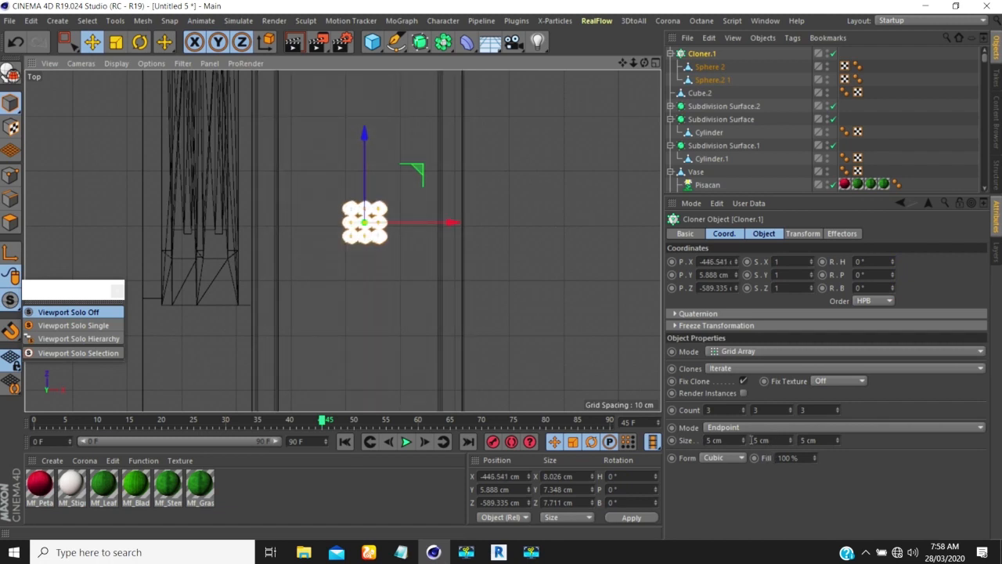
drag(746, 443, 771, 442)
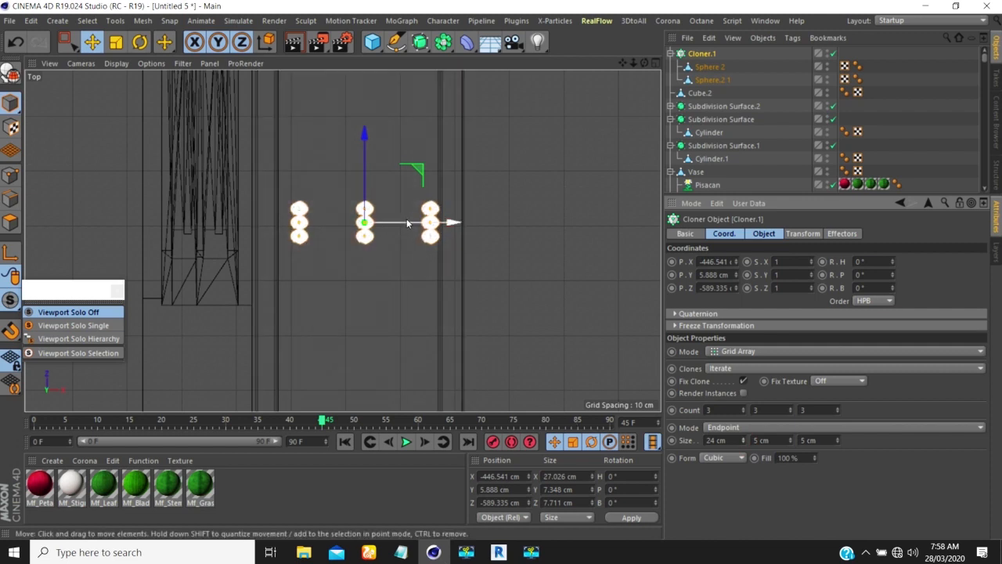
drag(426, 224, 405, 226)
Switch the grid array's spacing mode from Endpoint to Per-Step
click(713, 427)
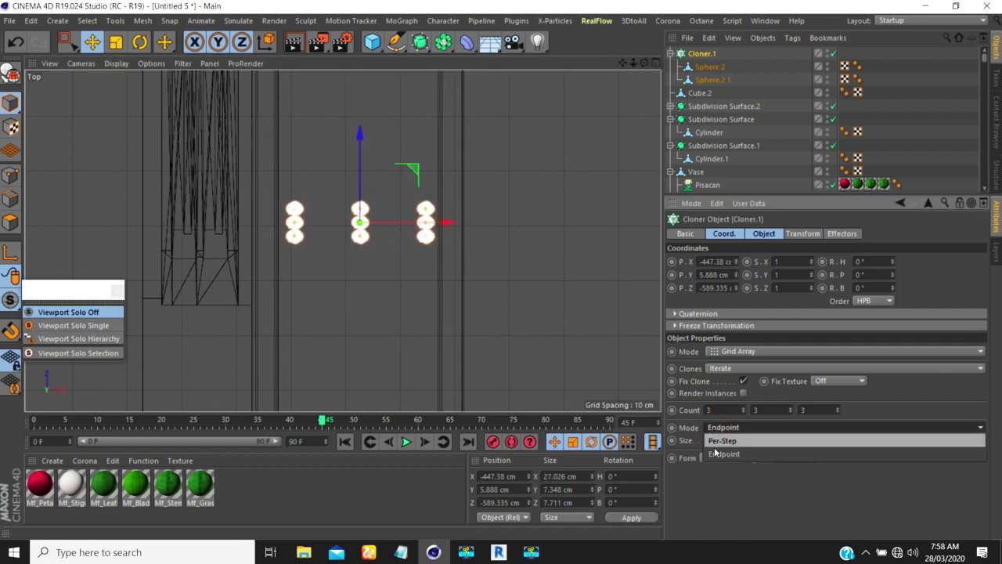
click(715, 441)
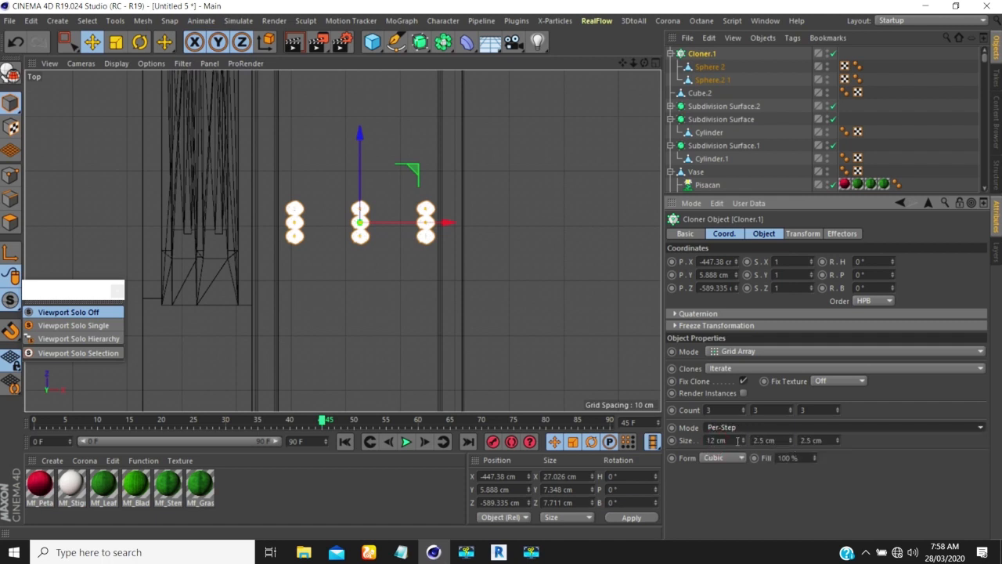
drag(744, 443, 744, 440)
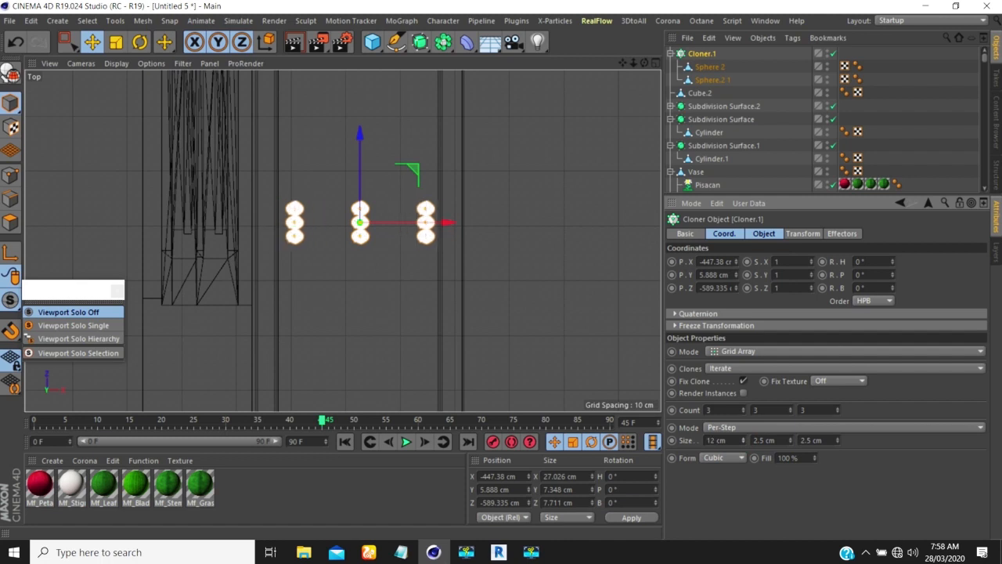
Switch the pebble grid back to Endpoint spacing and set its X count to 6
click(744, 408)
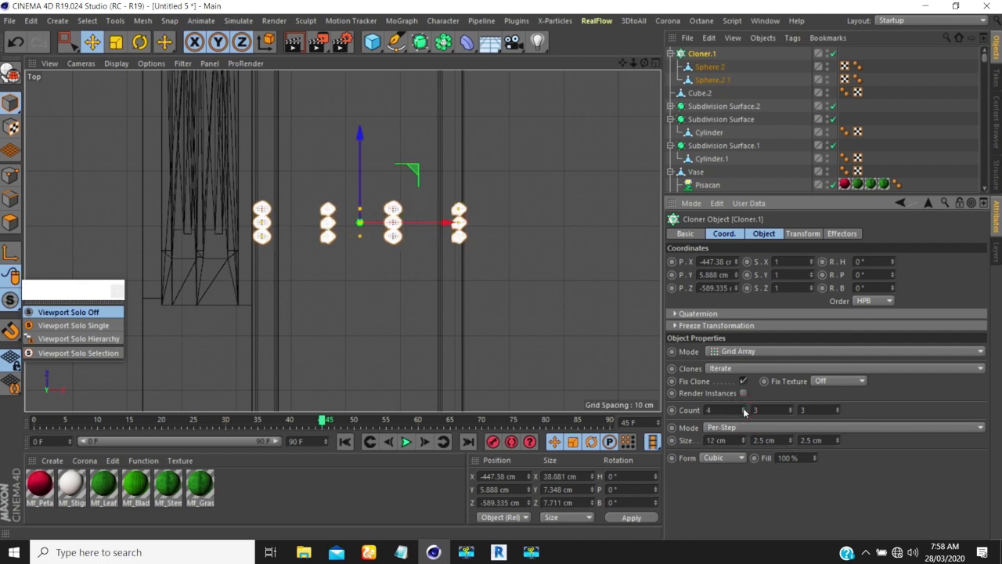
click(744, 412)
click(736, 427)
click(728, 448)
click(743, 408)
click(744, 409)
click(744, 409)
Set the pebble grid's X size to 25 cm to span the trough's width
click(743, 441)
click(743, 440)
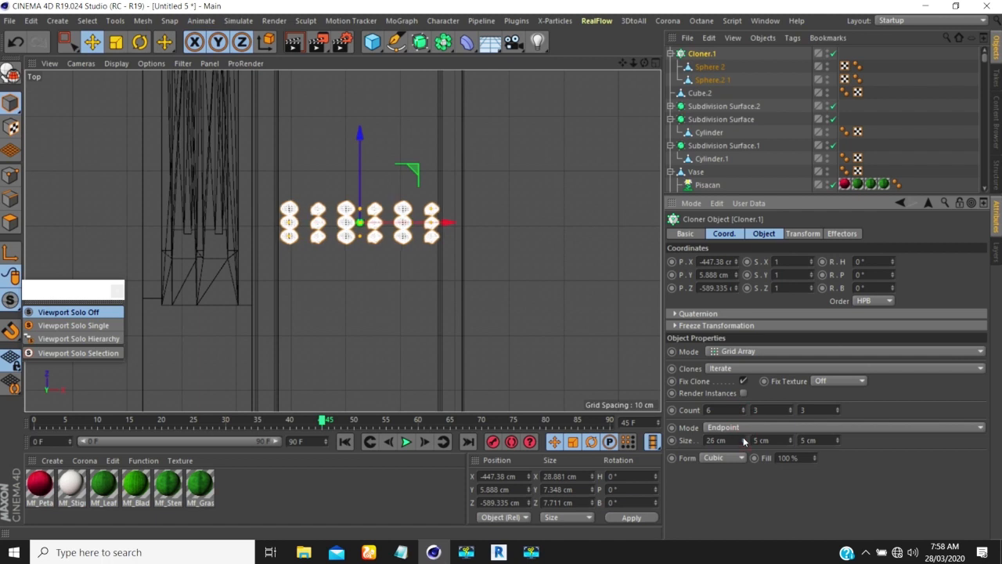
click(744, 443)
click(743, 443)
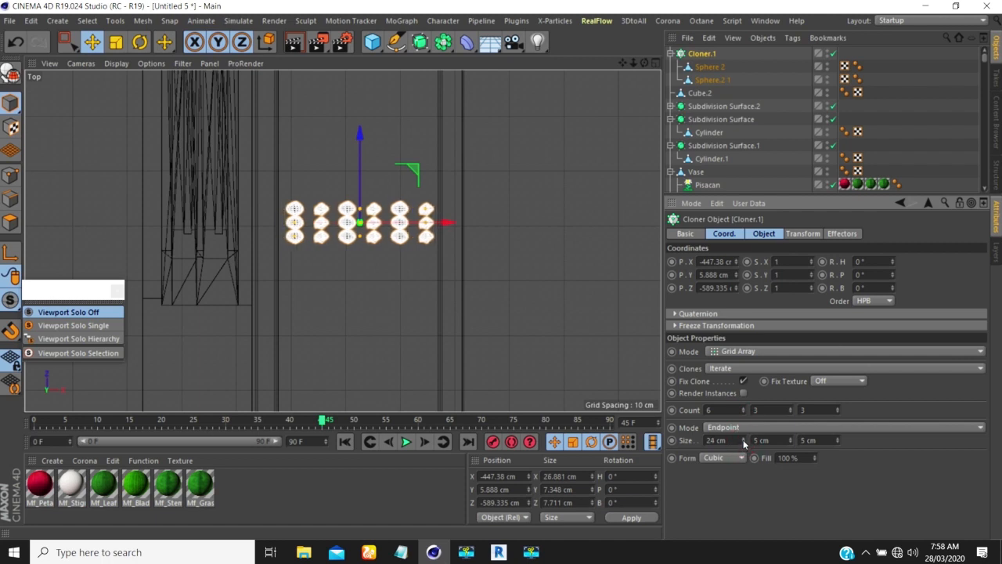
click(744, 439)
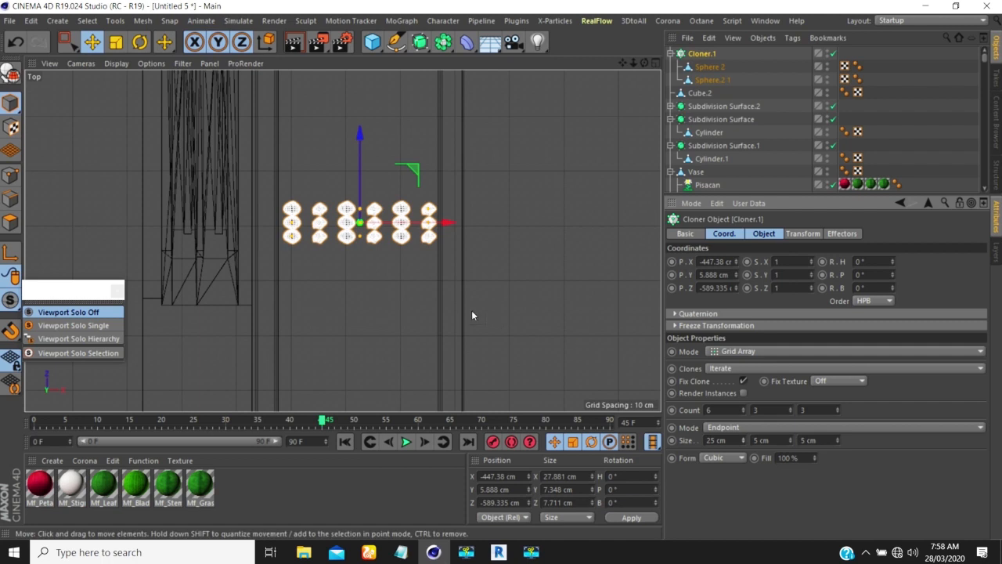
Stretch the pebble grid to 539 cm along Z and center it lengthwise in the trough at about Z -691.4 cm
scroll(472, 313, down, 2)
drag(839, 441, 839, 377)
scroll(349, 213, down, 8)
scroll(350, 219, down, 3)
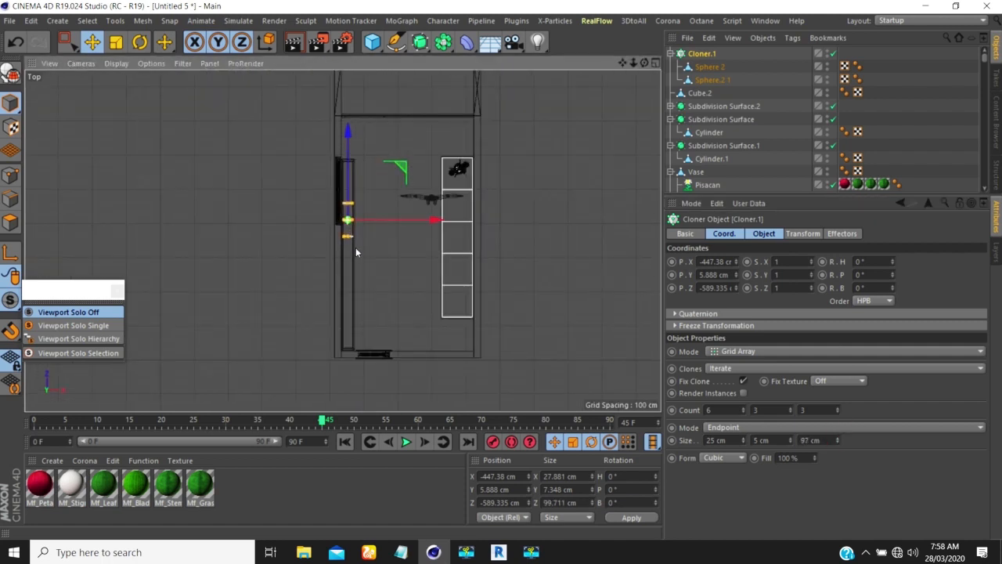
drag(349, 137, 349, 169)
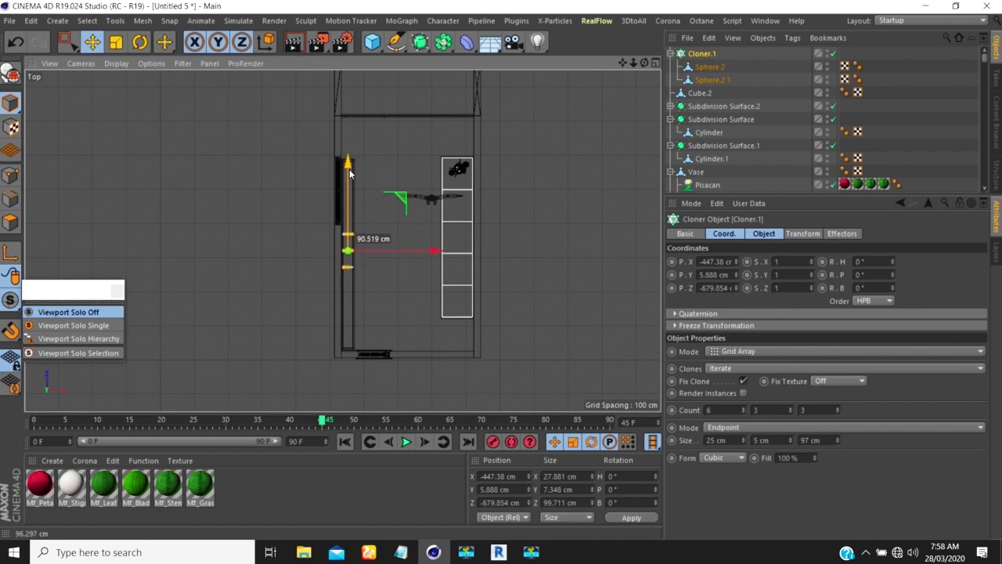
drag(839, 440, 840, 321)
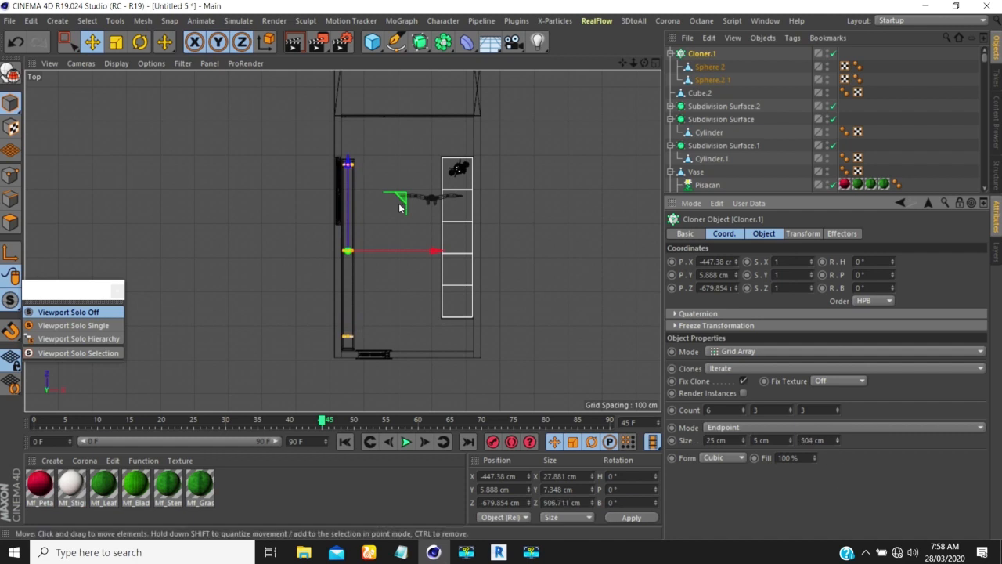
drag(348, 197, 348, 200)
drag(836, 441, 836, 422)
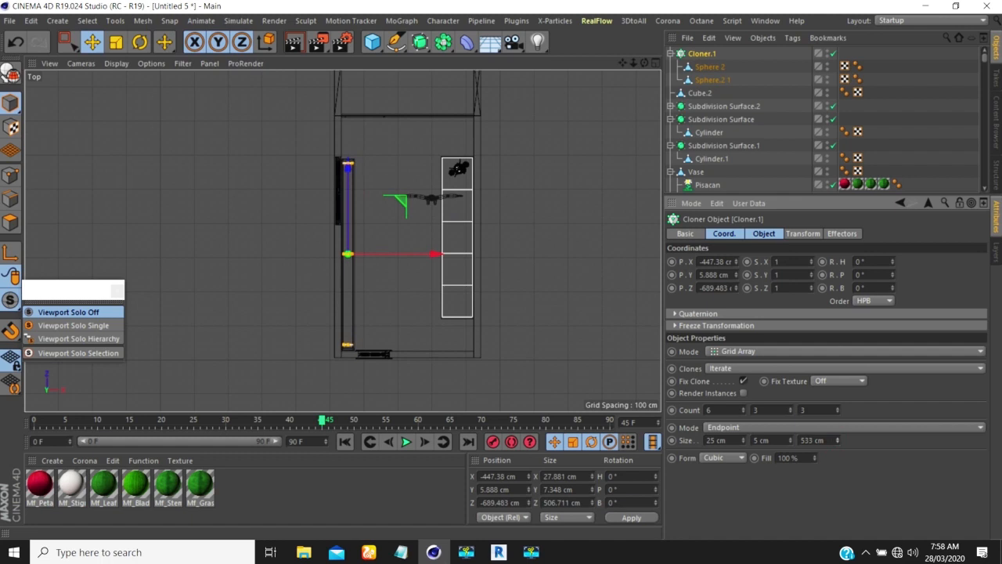
drag(346, 196, 347, 195)
drag(836, 444, 836, 445)
Create a new material and assign it to both Sphere 2 and Sphere.2 1 in the cloner
double_click(251, 484)
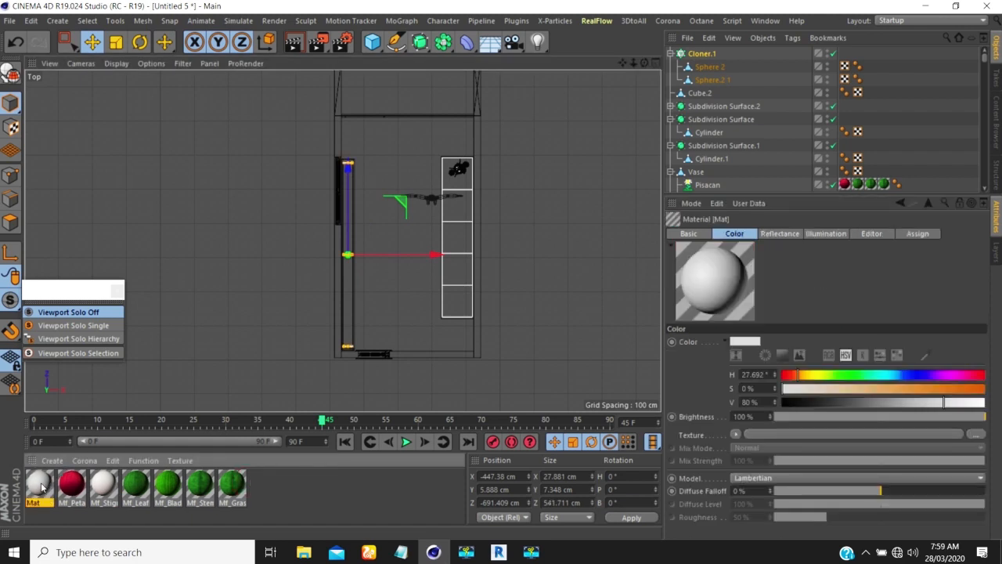
drag(43, 487, 701, 69)
ctrl+drag(869, 69, 871, 80)
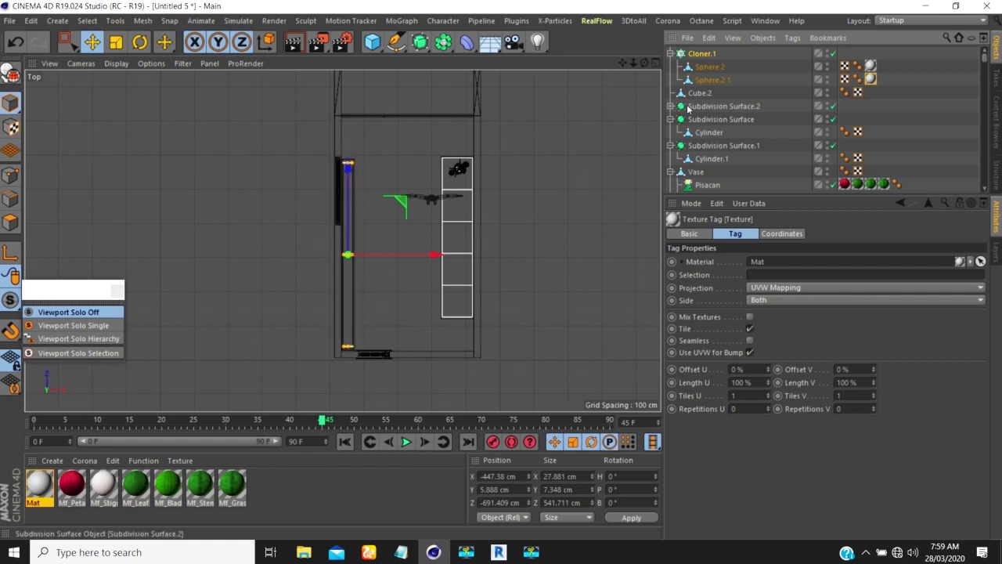
Rename the new material to Pebbles
click(39, 485)
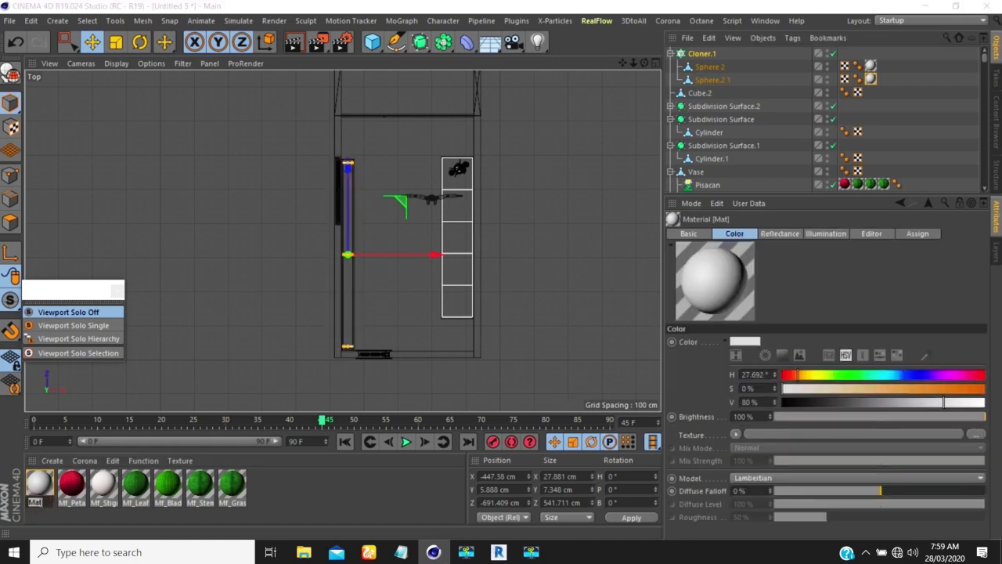
click(41, 503)
text(Pebbles)
key(Return)
Set the texture projection to Cubic on both spheres' Pebbles material tags
drag(885, 86, 864, 54)
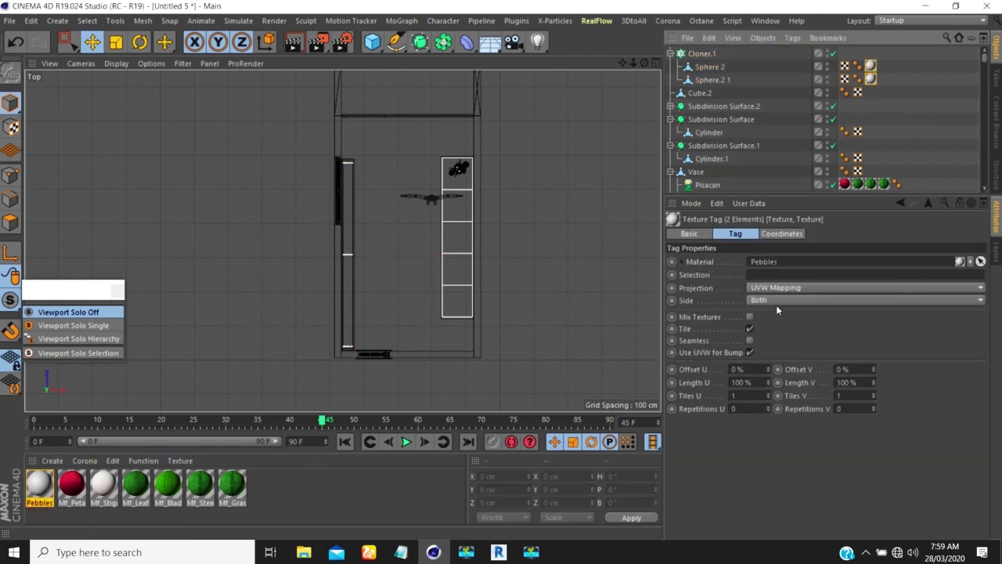
click(775, 287)
click(766, 351)
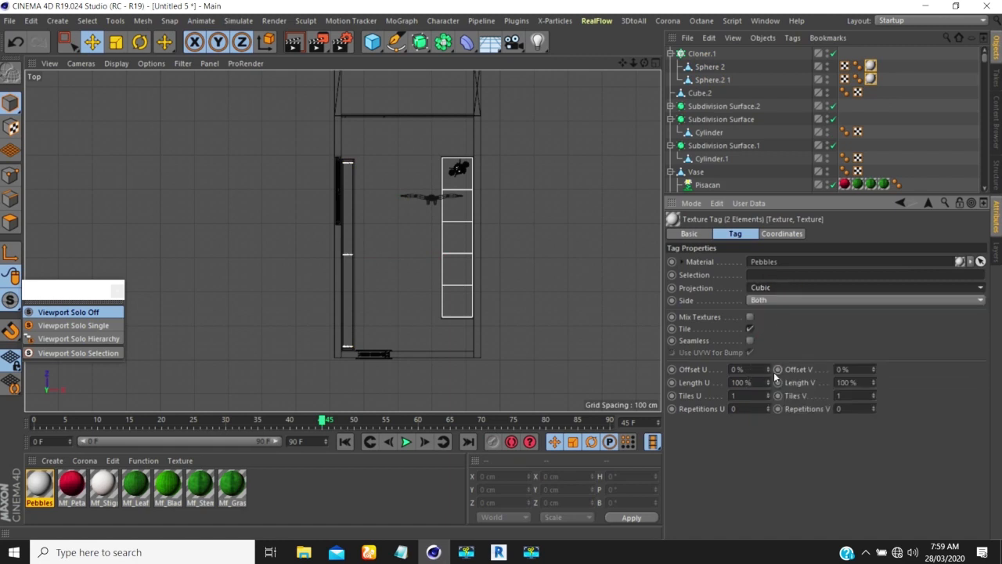
click(873, 129)
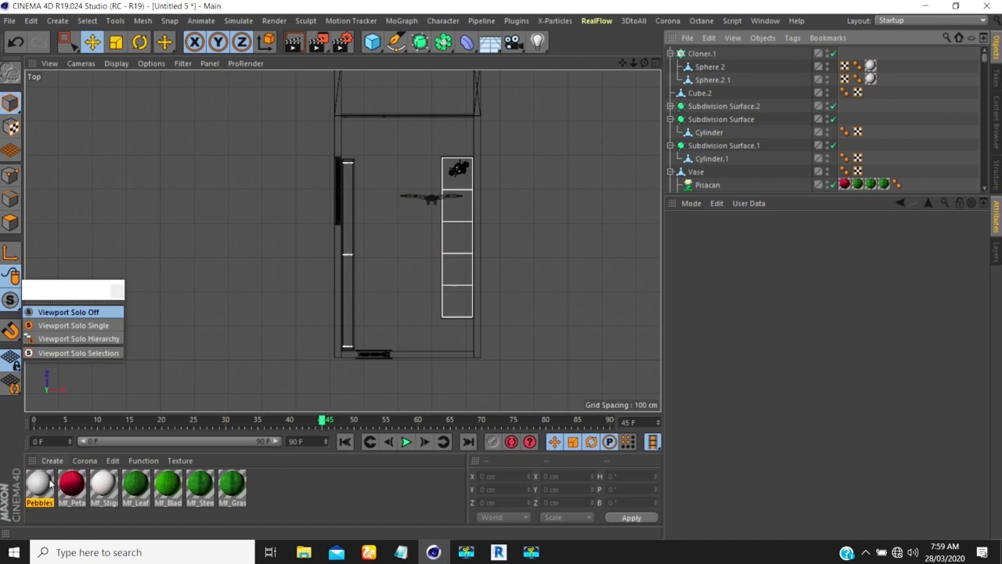
Set the pebble cloner's Z count to 170 to fill the length of the trough
click(689, 54)
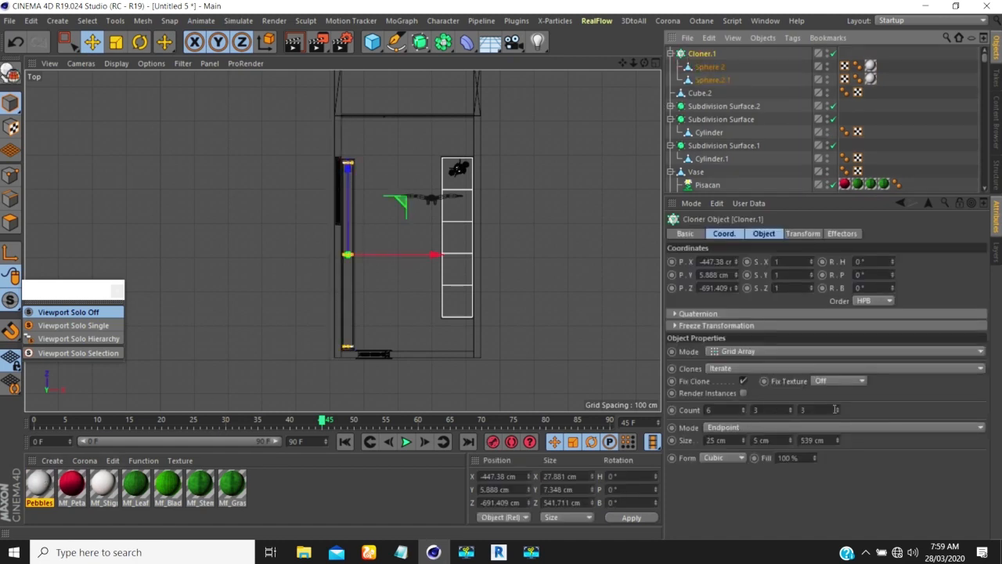
drag(838, 411, 838, 384)
alt+right_drag(303, 181, 373, 162)
scroll(479, 130, up, 5)
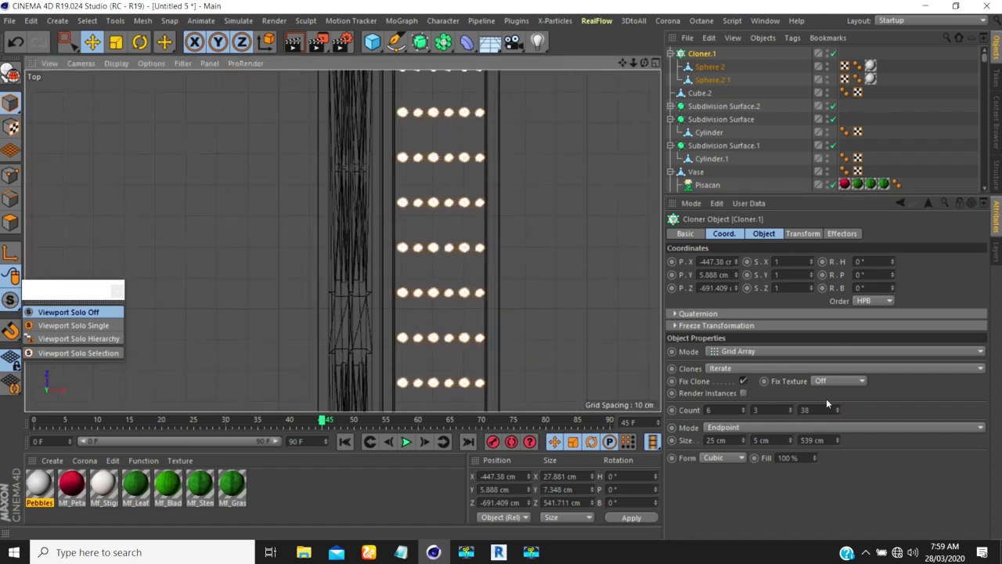
drag(836, 413, 836, 376)
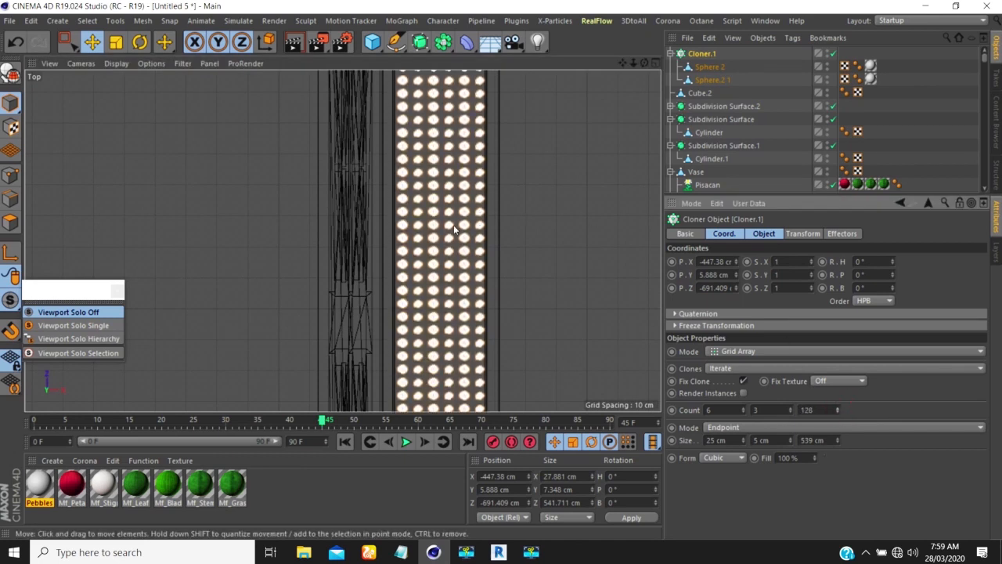
scroll(442, 182, down, 3)
scroll(443, 183, up, 2)
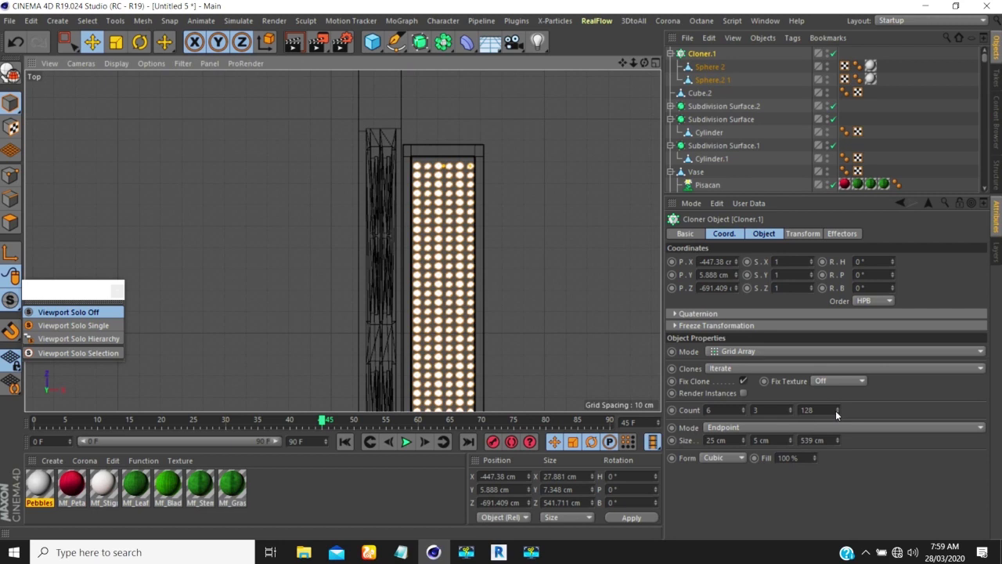
click(811, 409)
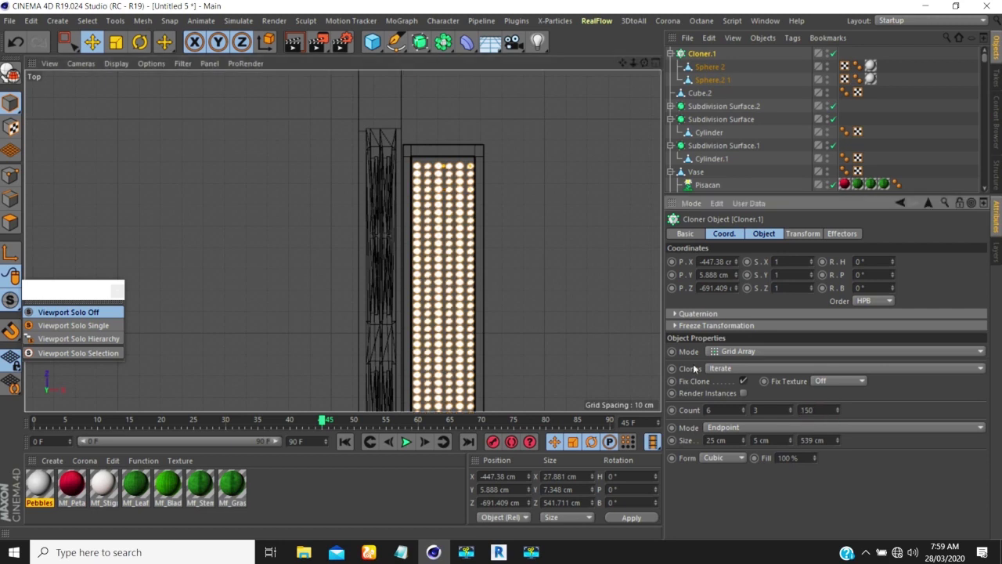
click(807, 410)
scroll(444, 182, up, 5)
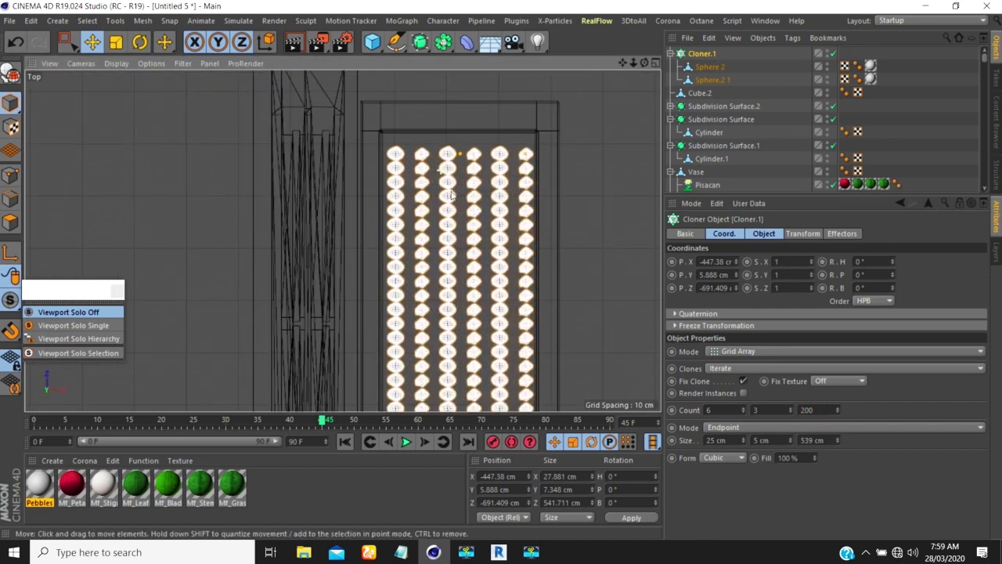
scroll(444, 182, down, 2)
click(807, 409)
text(170)
key(Return)
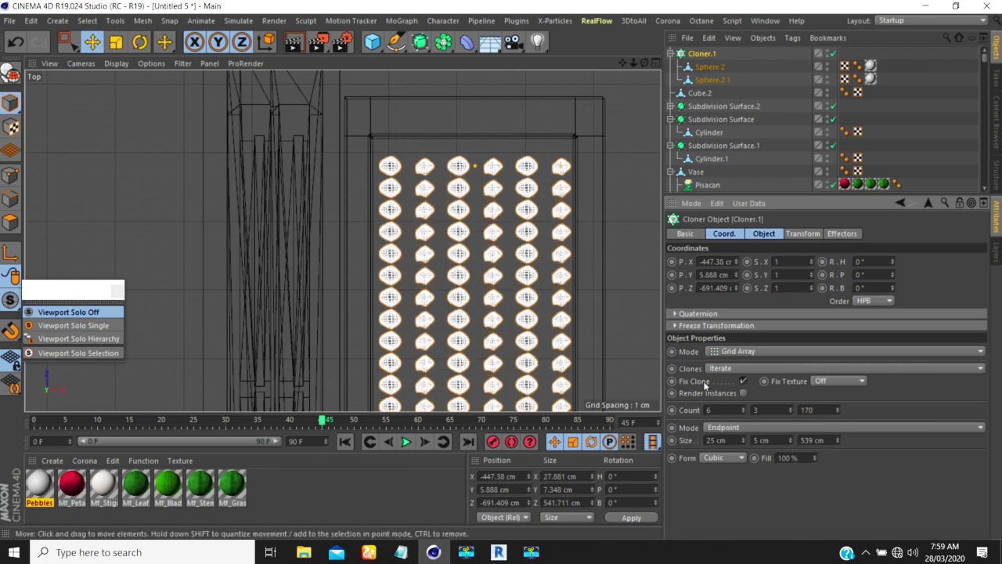
Set the pebble cloner's X count to 8 to close the gaps across the trough
click(743, 408)
click(742, 408)
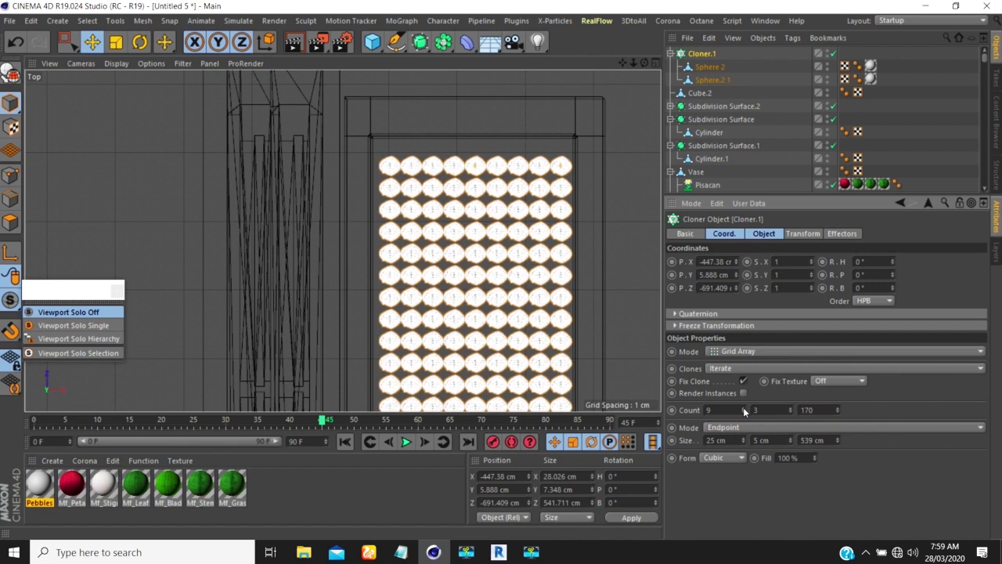
click(742, 413)
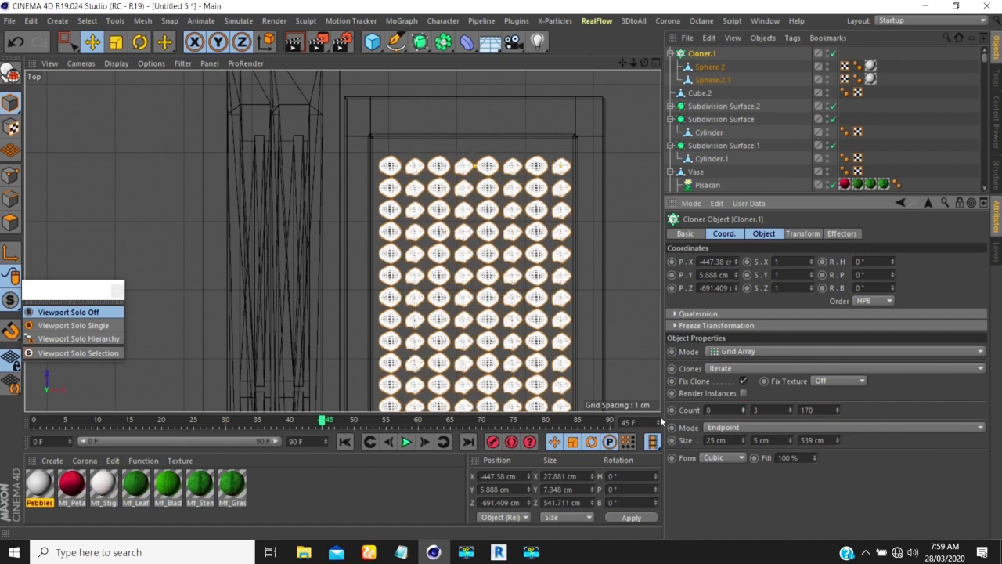
scroll(475, 206, down, 3)
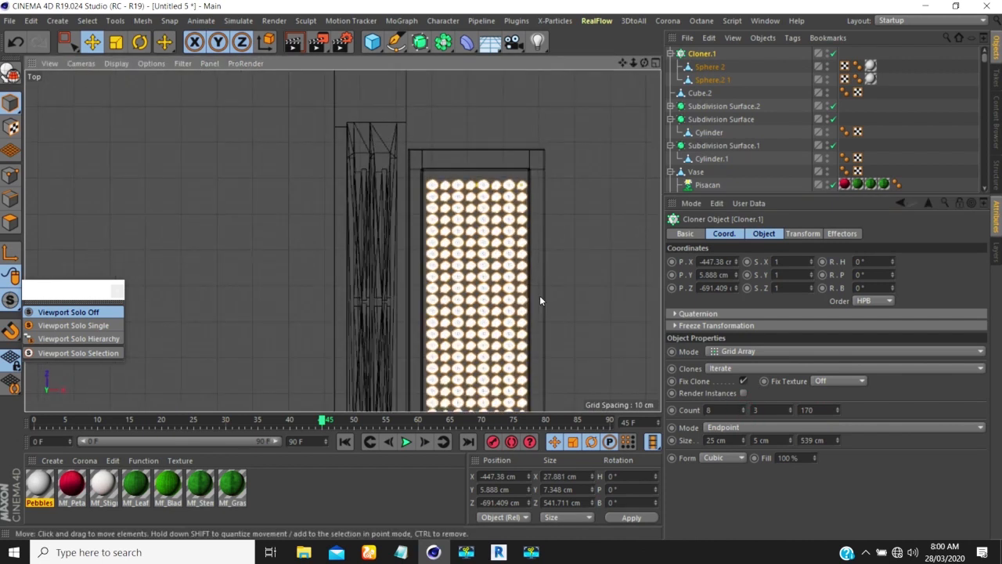
scroll(540, 297, down, 3)
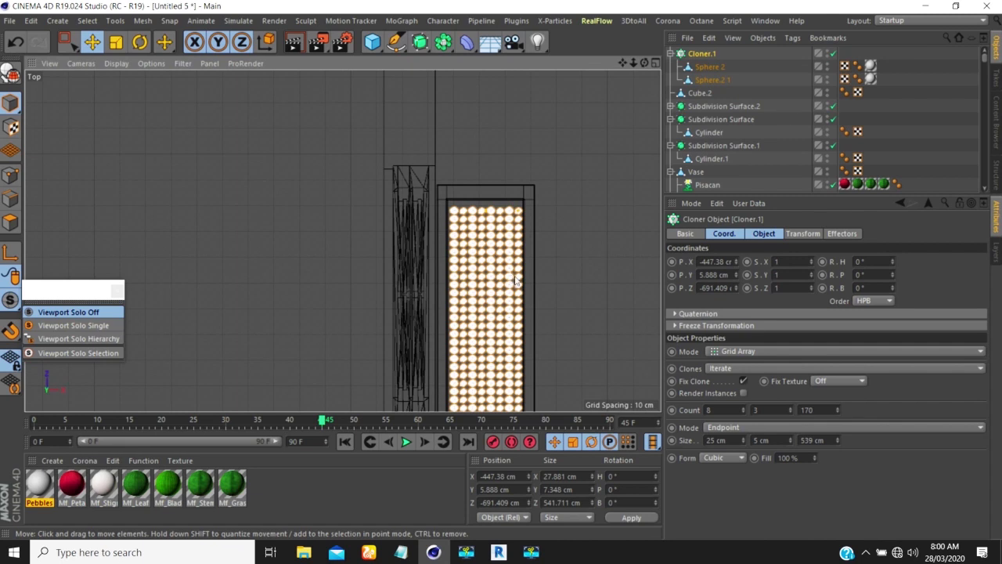
Raise the pebble grid in the perspective view to about Y 9.6 cm
key(F1)
key(o)
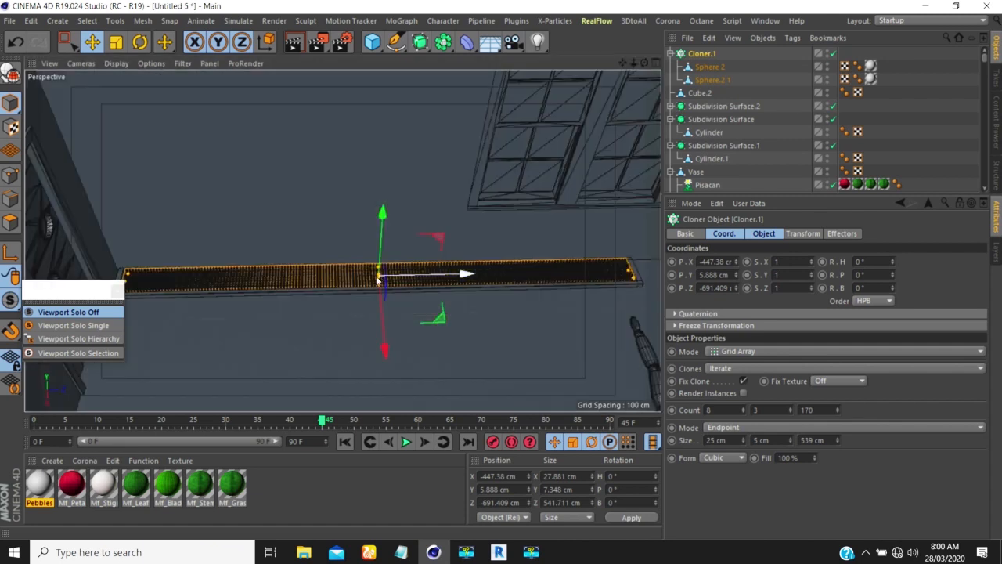
scroll(376, 278, up, 2)
mouse_move(377, 278)
alt+mouse_down()
mouse_move(448, 207)
mouse_move(492, 191)
mouse_move(534, 220)
mouse_move(540, 206)
mouse_move(524, 202)
alt+mouse_up()
scroll(449, 207, up, 3)
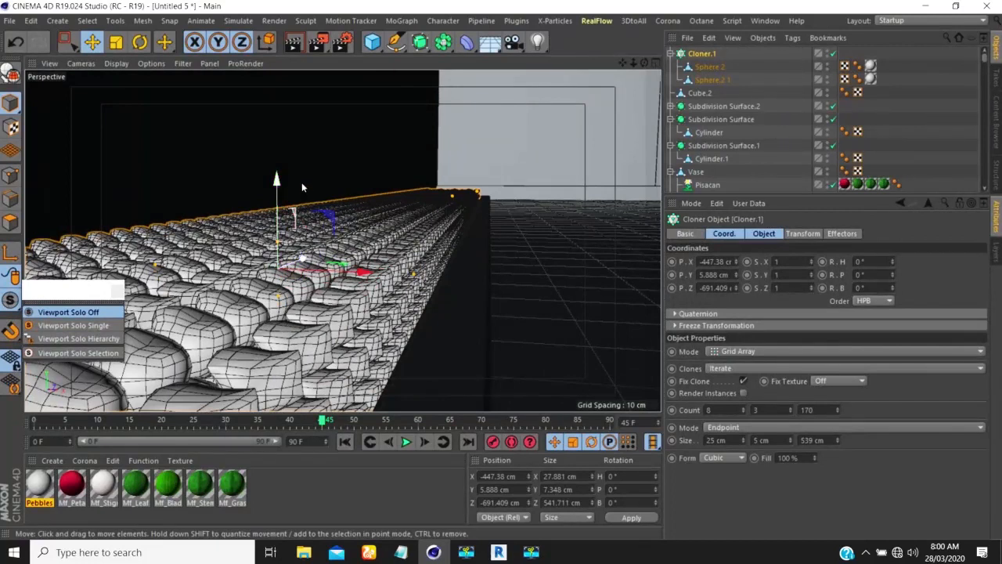
drag(282, 185, 280, 139)
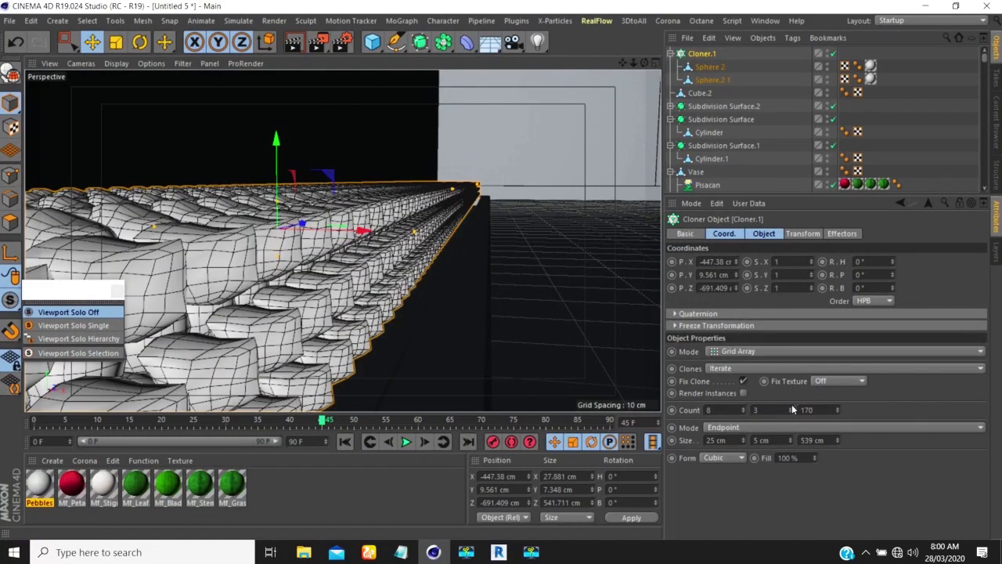
Set the pebble grid's Y size to 9 cm and its Y count to 4
drag(789, 441, 790, 437)
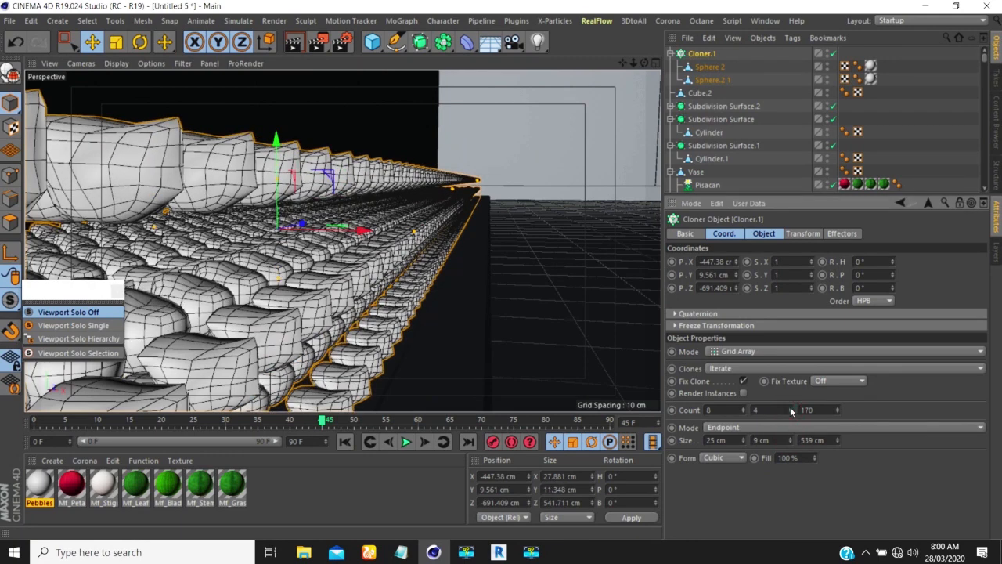
alt+drag(290, 242, 252, 324)
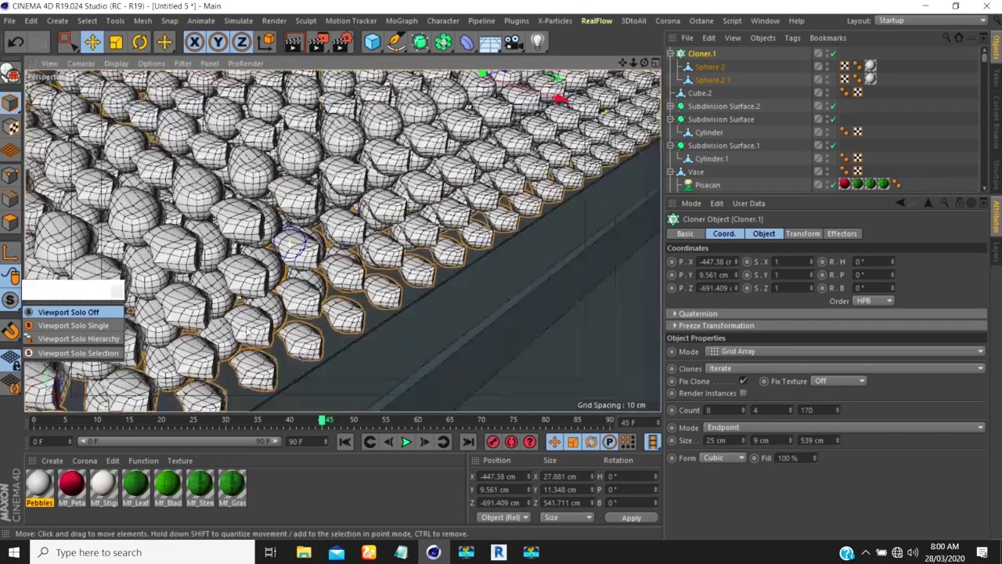
scroll(223, 351, down, 6)
alt+drag(194, 377, 355, 313)
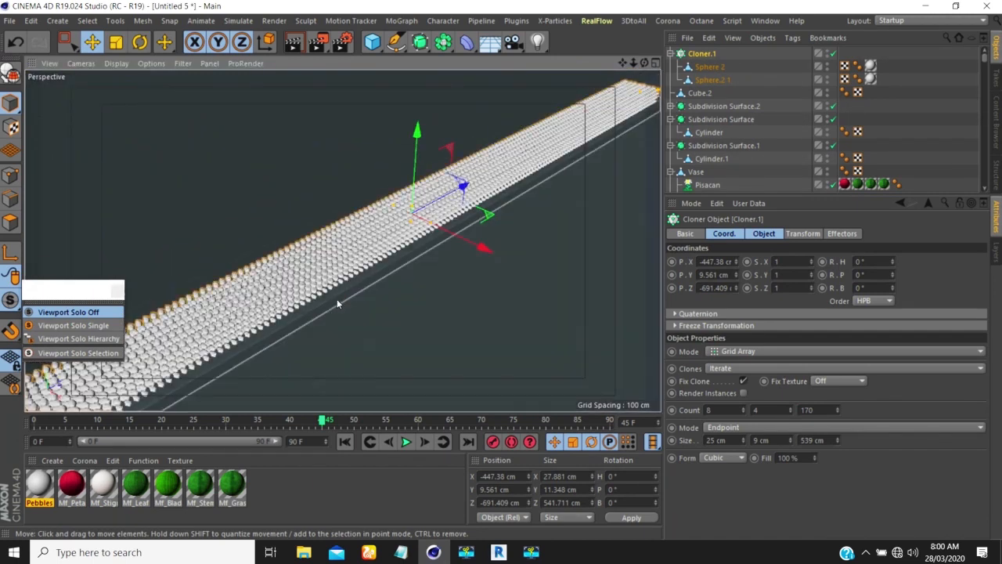
alt+drag(335, 309, 319, 304)
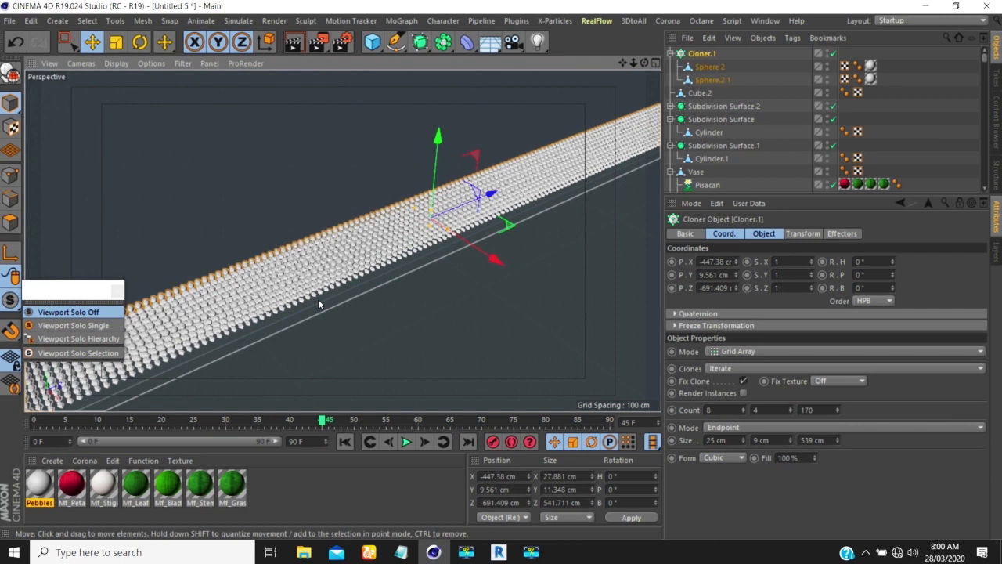
Add a MoGraph Cache tag to the pebble cloner
right_click(695, 53)
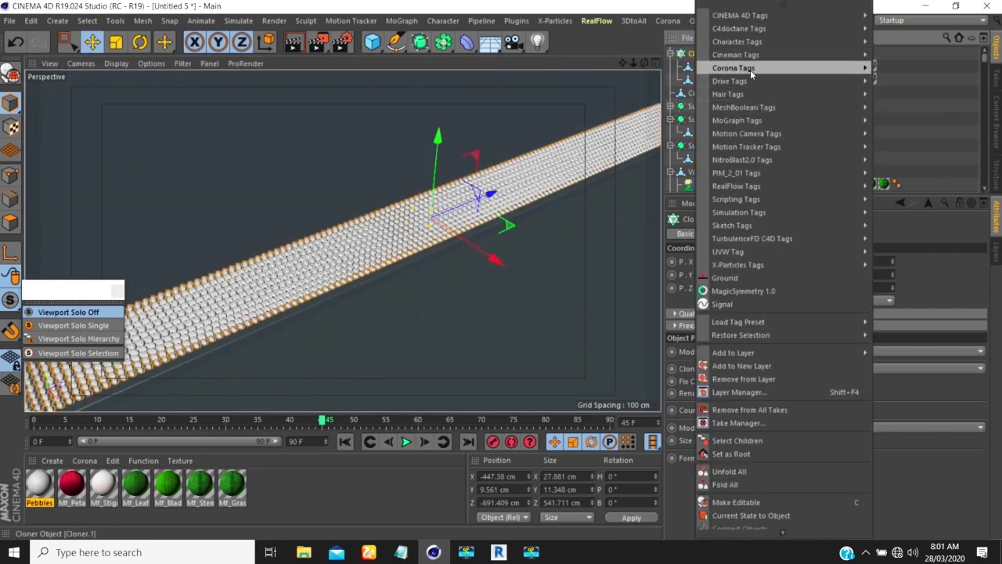
mouse_move(830, 119)
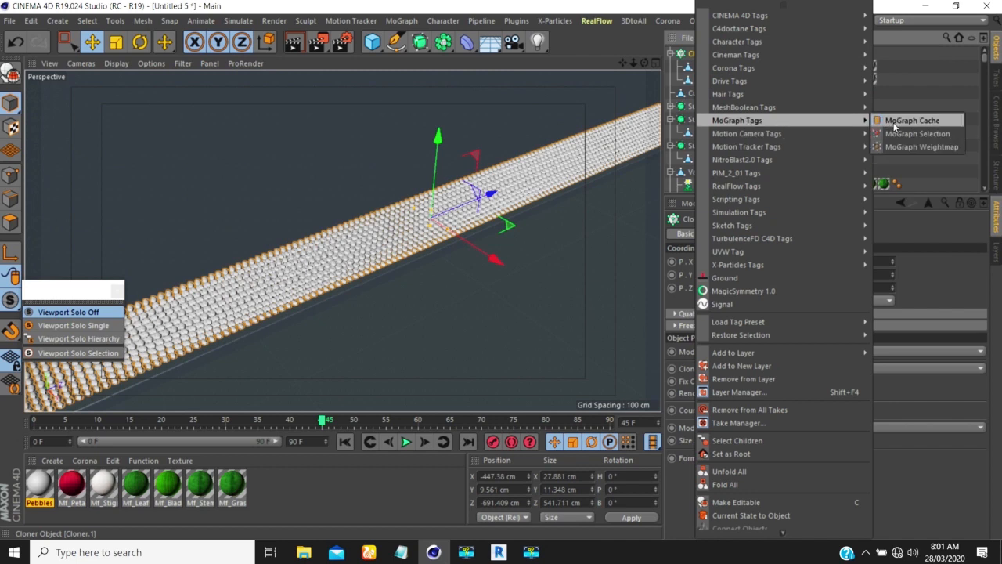
click(912, 120)
Add a Rigid Body simulation tag to the pebble cloner
right_click(703, 53)
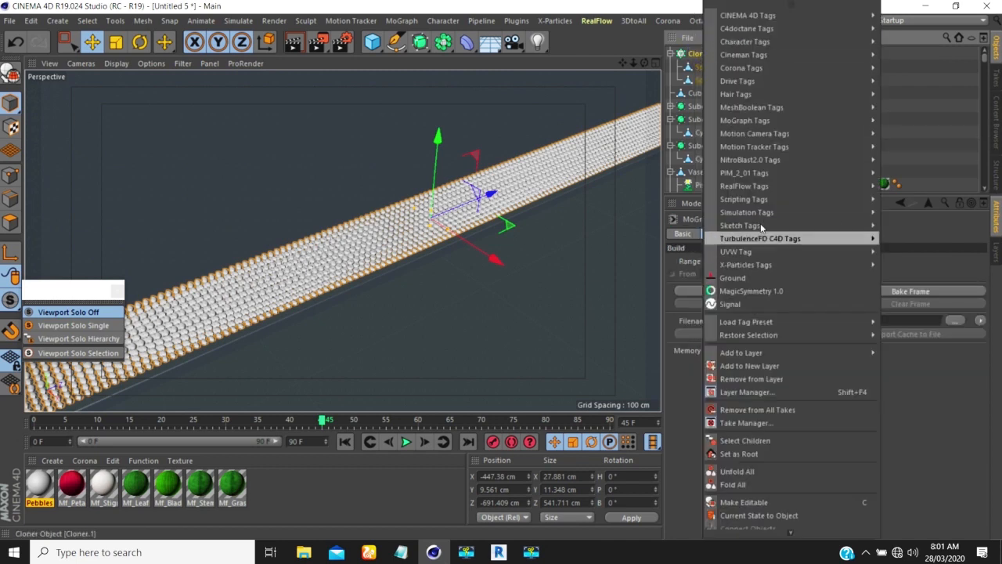
mouse_move(755, 212)
click(918, 213)
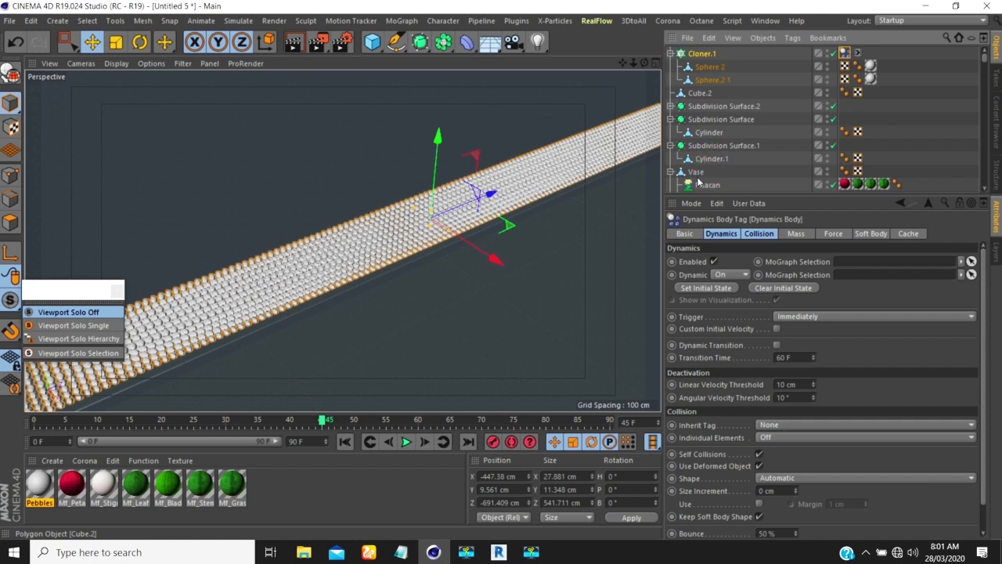
Add a Collider Body tag to the trough object Cube.2 and set its collision shape to Static Mesh
click(700, 93)
right_click(704, 94)
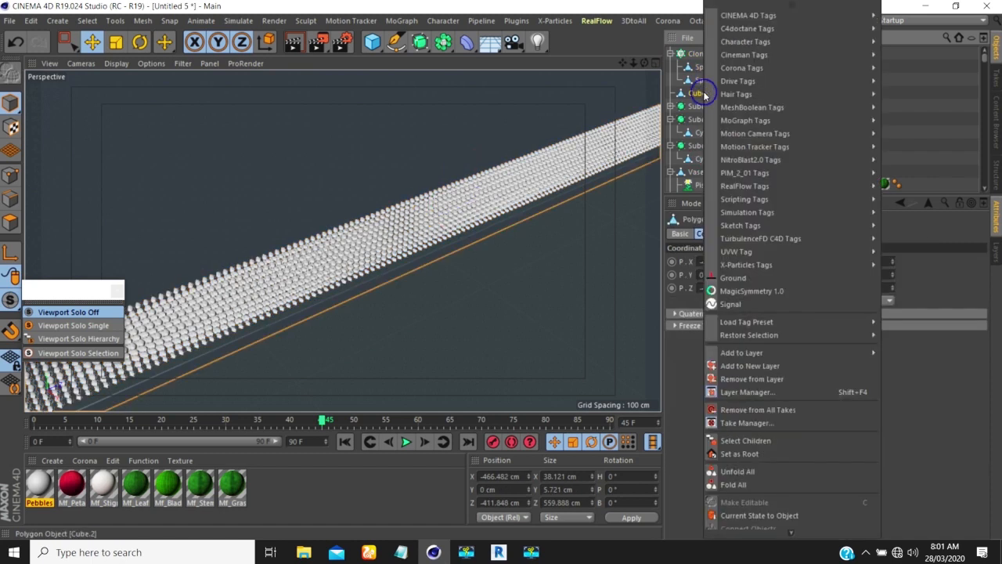
mouse_move(844, 213)
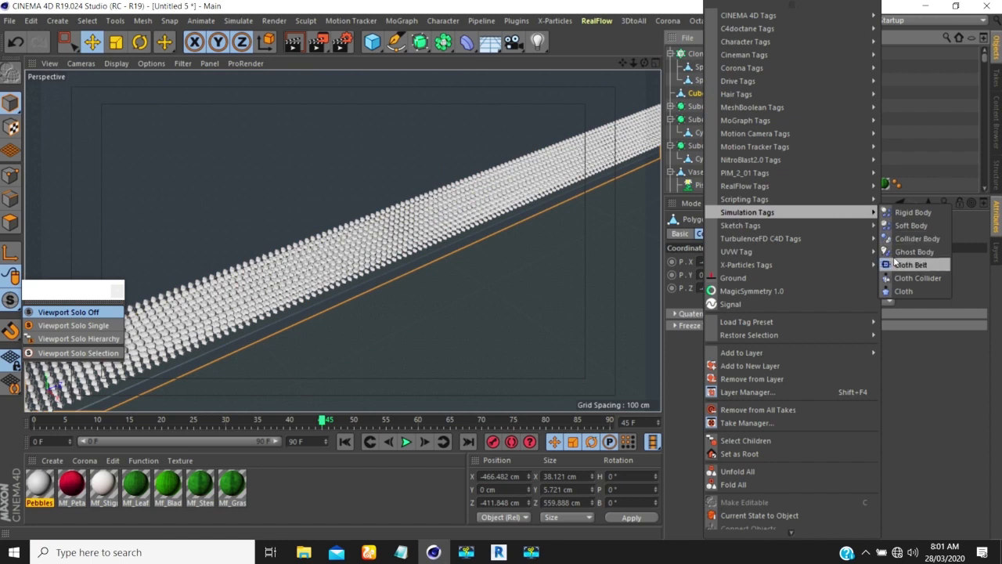
click(912, 238)
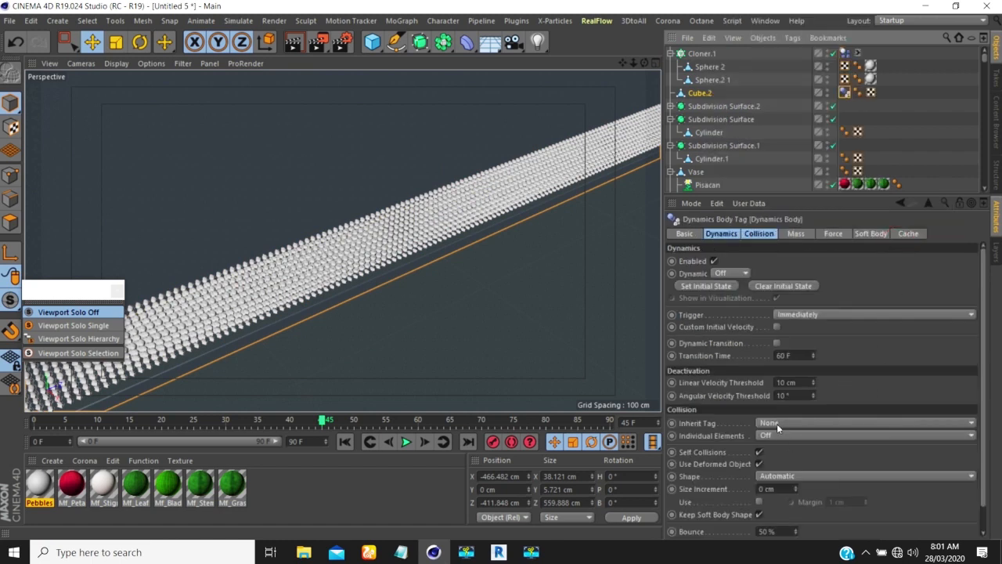
click(780, 477)
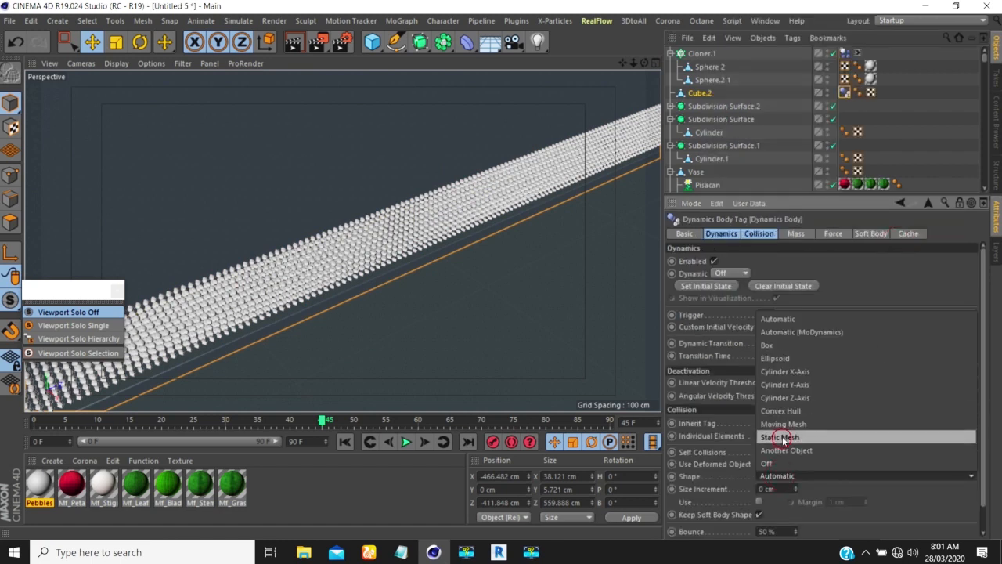
click(782, 436)
Set the pebble cloner's dynamics tag to Apply Tag to Children with Individual Elements at Top Level
click(844, 53)
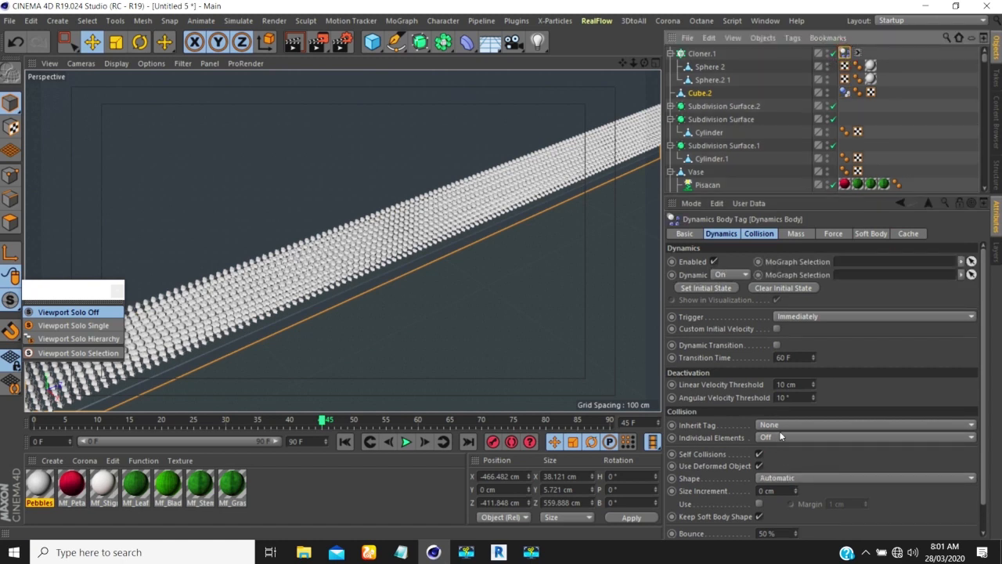
click(775, 425)
click(777, 437)
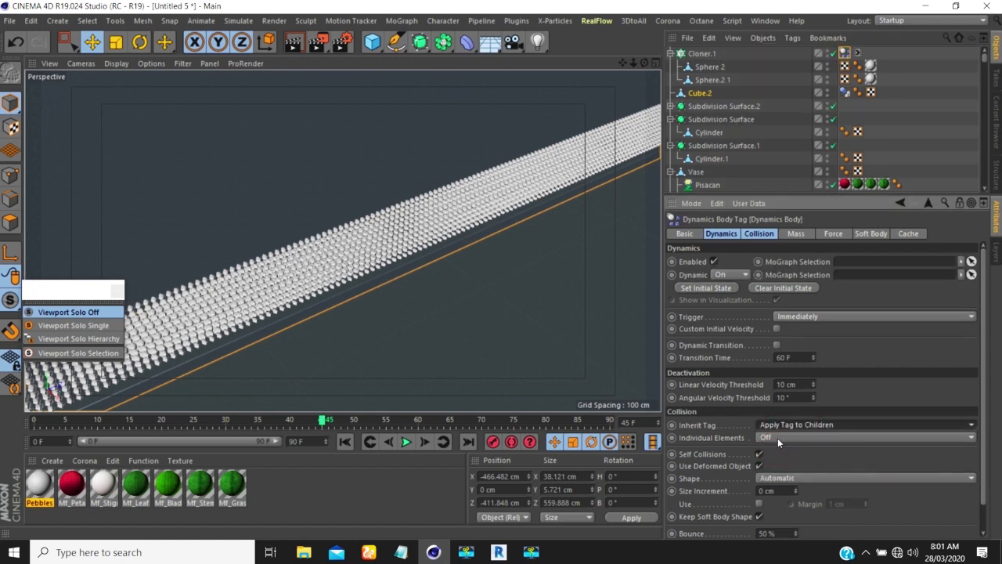
click(778, 437)
click(775, 463)
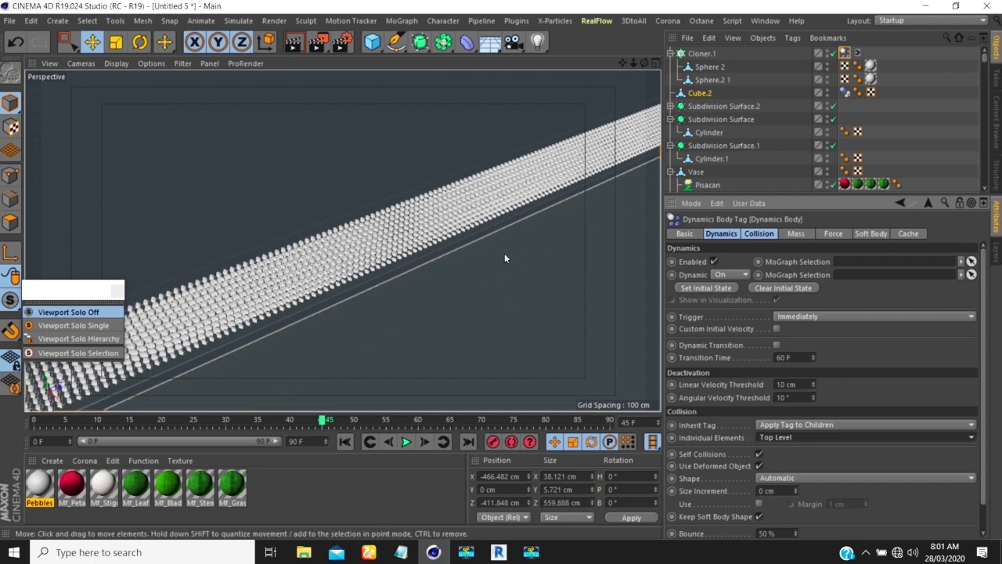
Return the timeline to frame 0 and bake the pebble cloner's MoGraph cache
scroll(467, 224, down, 3)
click(345, 442)
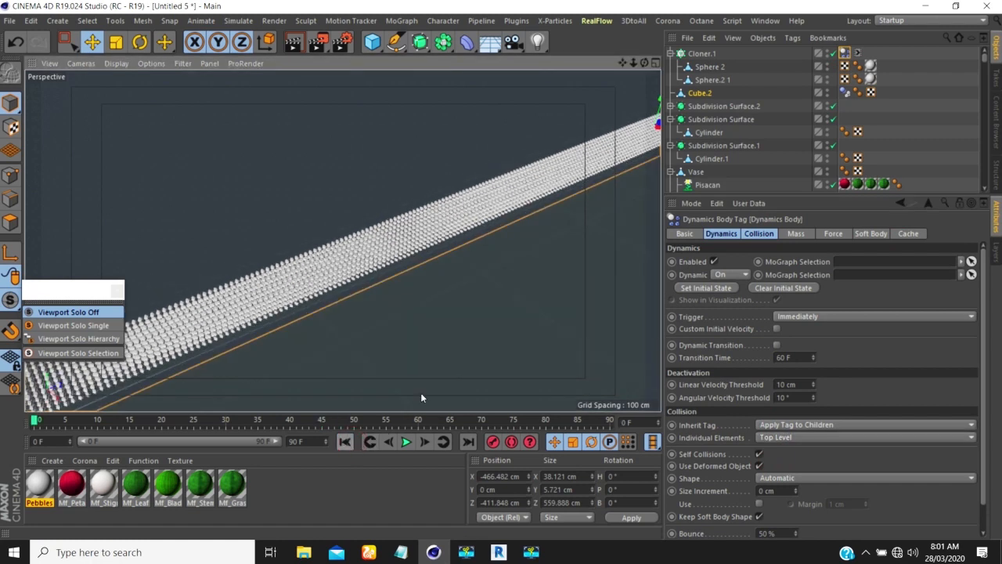
click(858, 52)
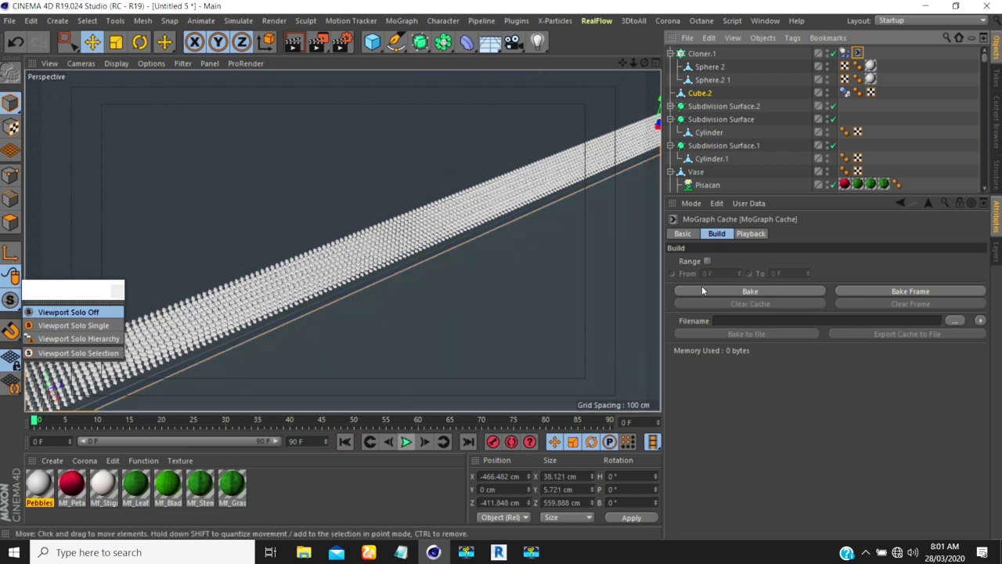
click(725, 292)
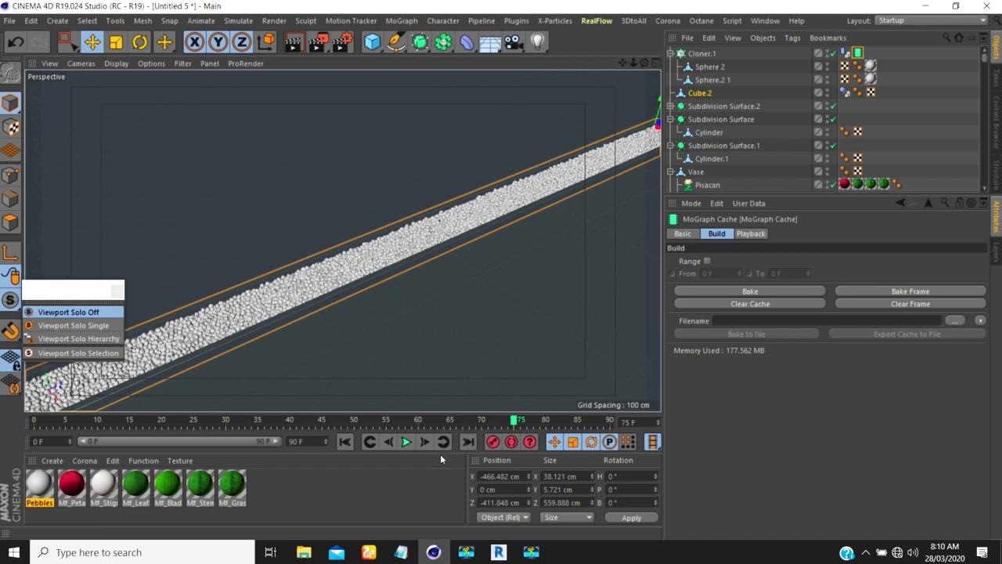
Examine the simulated pebbles along the trough from several angles in the perspective view
alt+drag(363, 265, 234, 264)
alt+right_drag(307, 240, 382, 157)
alt+drag(343, 217, 245, 178)
alt+right_drag(306, 241, 316, 217)
alt+drag(319, 216, 400, 232)
alt+right_drag(398, 238, 364, 265)
alt+drag(364, 265, 467, 192)
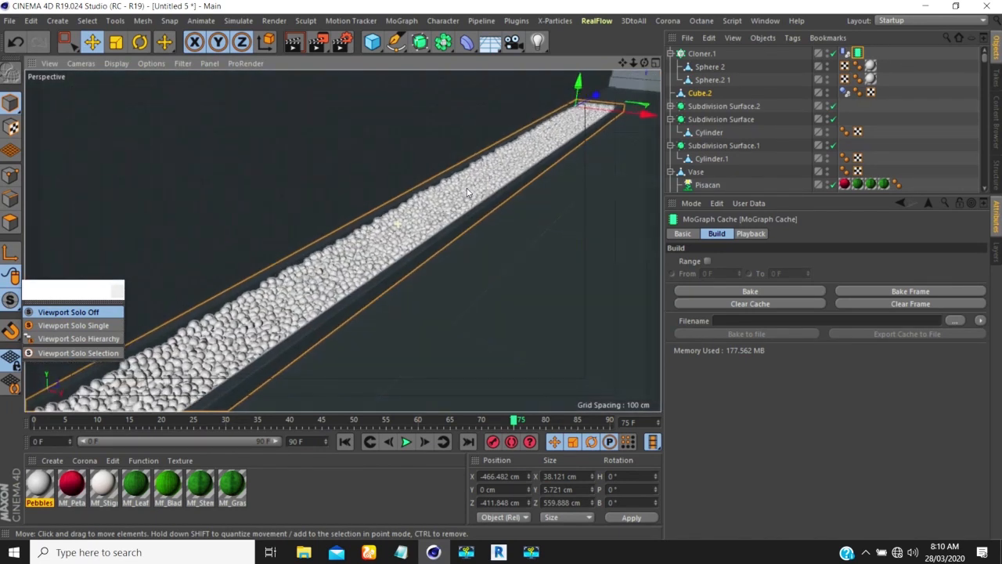
Apply the Pebbles material to the pebble cloner and remove the texture tags from its two child spheres
click(701, 54)
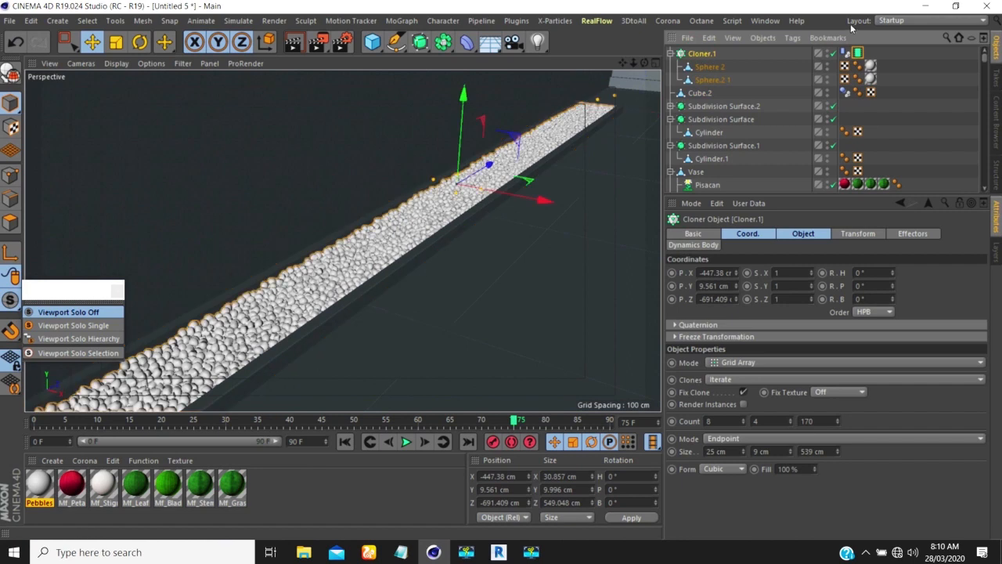
click(871, 70)
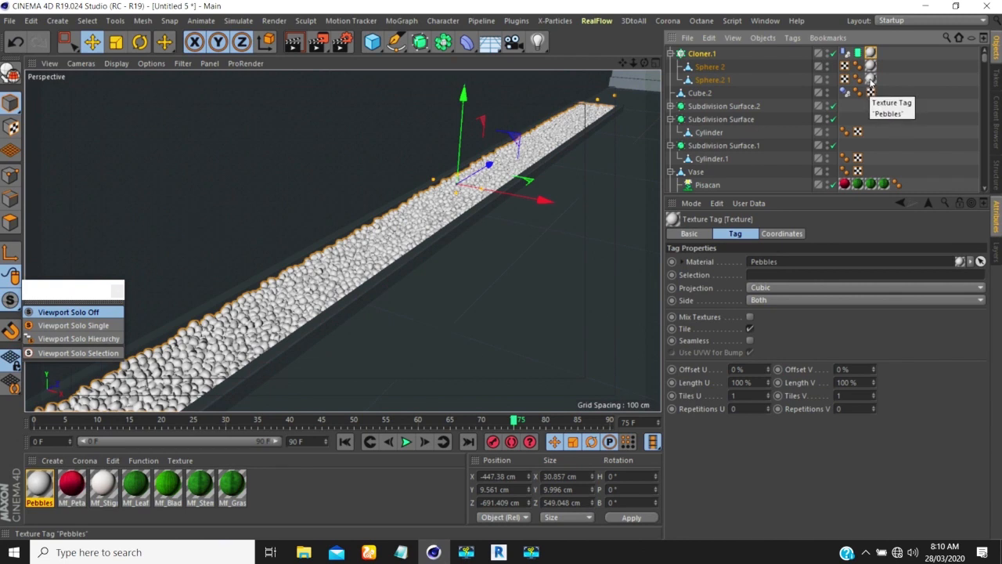
drag(880, 65, 871, 79)
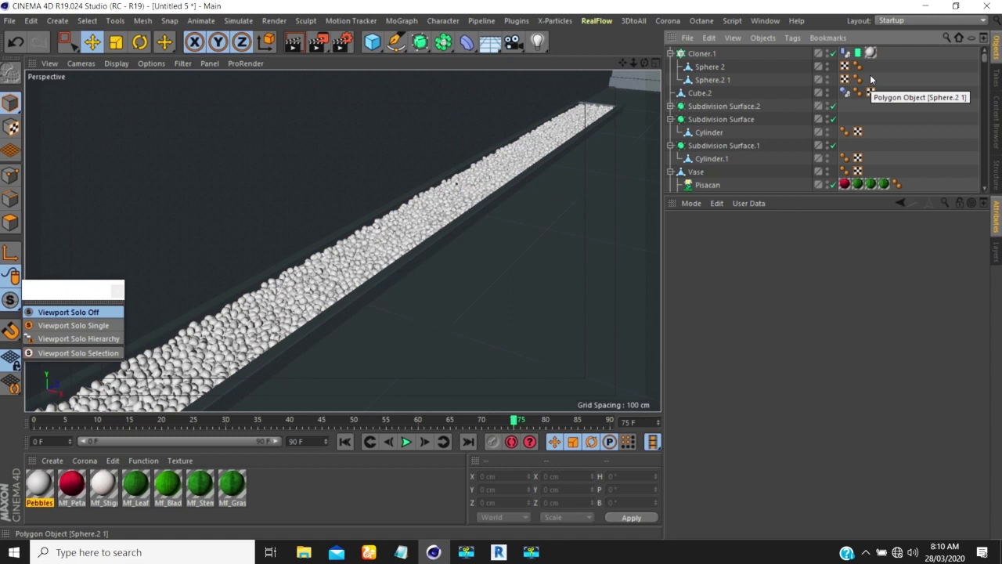
Make the pebble cloner editable, and delete the Dynamics Body tags from it and from the trough object
click(700, 54)
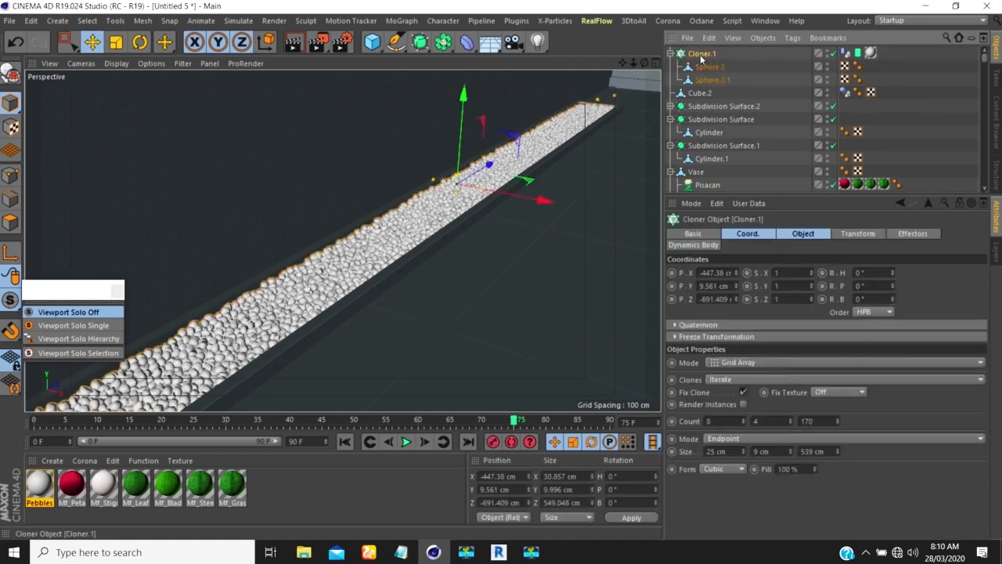
key(c)
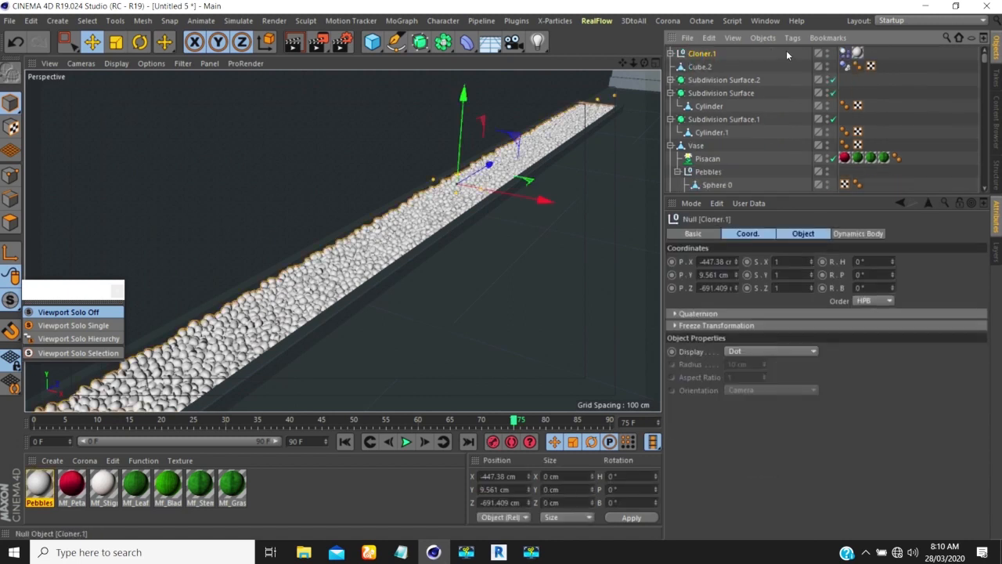
click(843, 56)
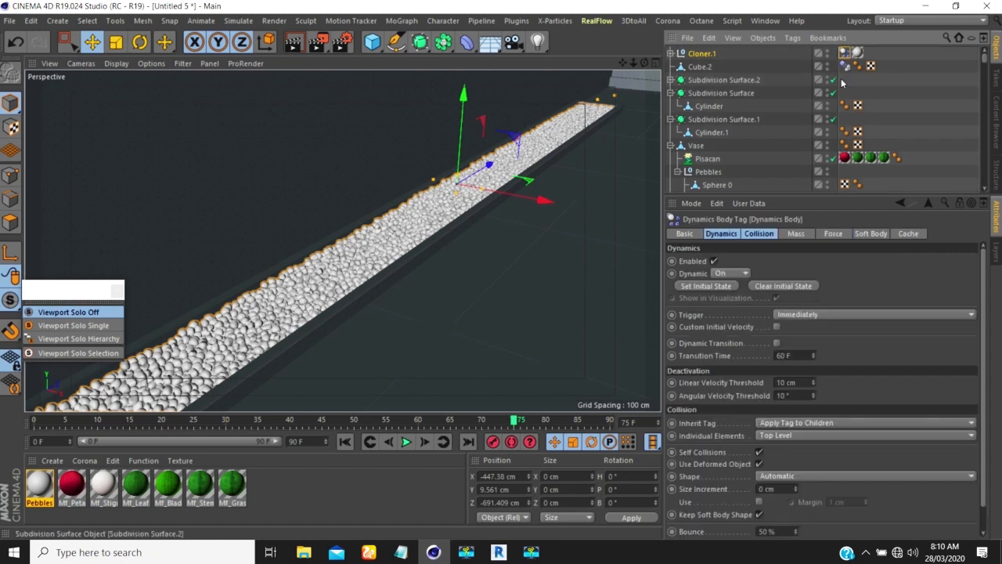
key(Delete)
click(844, 66)
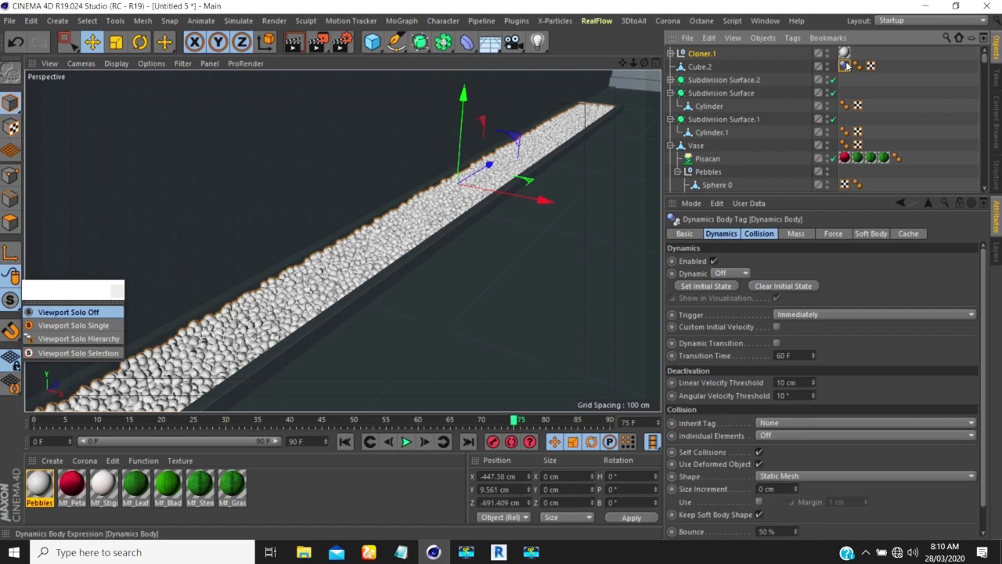
key(Delete)
Hide the converted pebble group Cloner.1 in both the viewport and the render
alt+drag(370, 210, 287, 208)
alt+right_drag(287, 207, 457, 133)
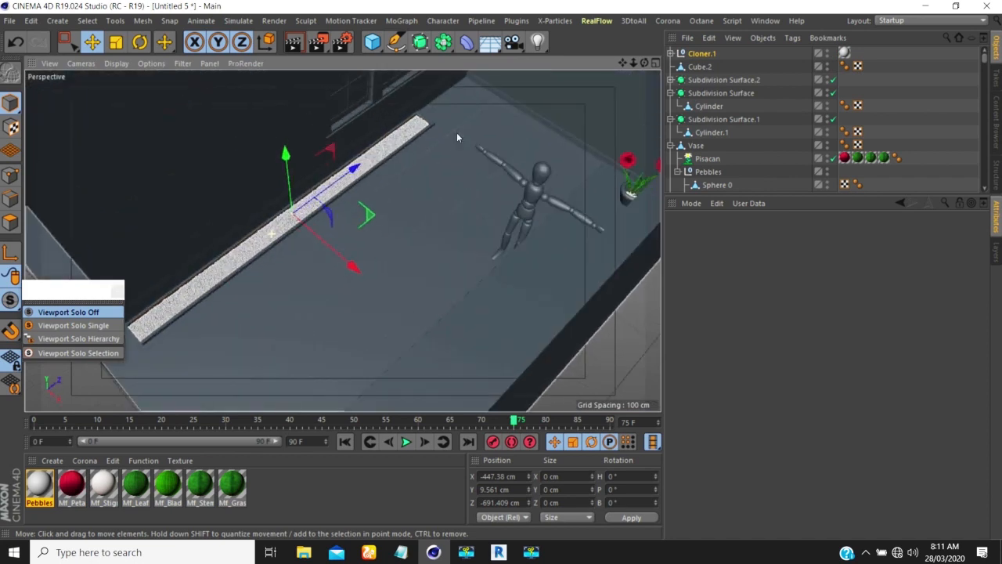
alt+double_click(828, 52)
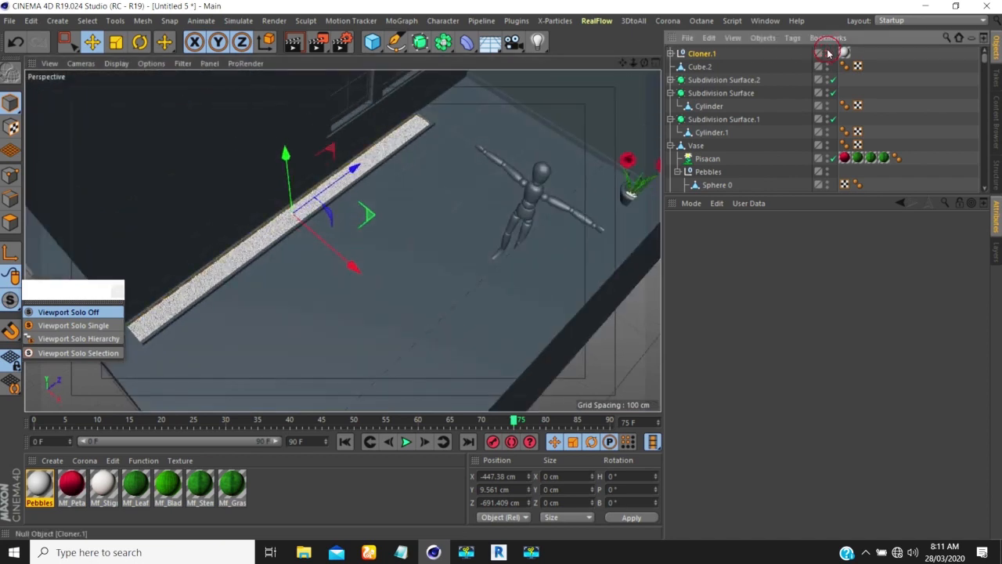
alt+drag(412, 188, 409, 205)
alt+middle_drag(384, 170, 451, 209)
scroll(418, 220, up, 2)
scroll(418, 220, down, 3)
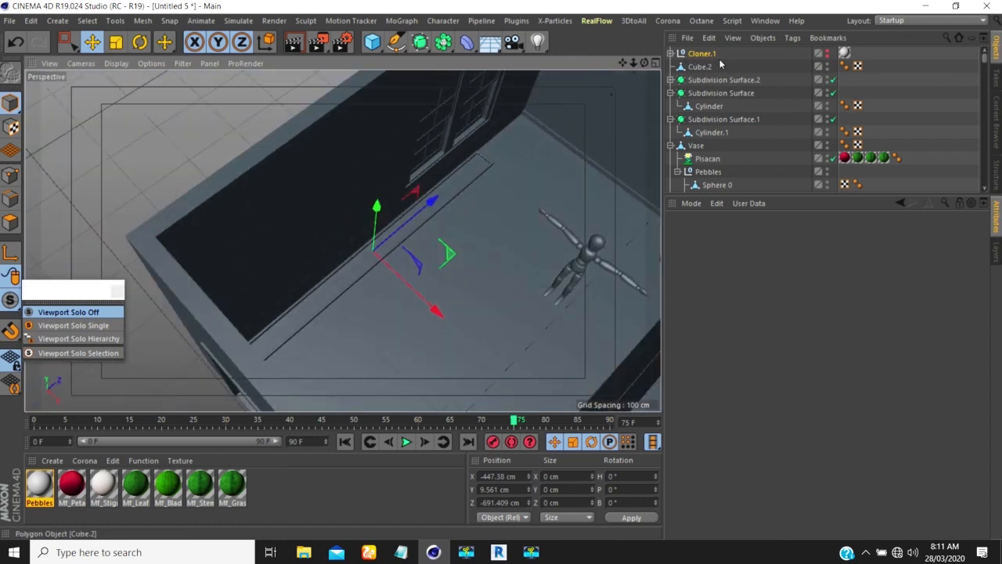
Rename the trough object Cube.2 as "Floor Pebble holder" and nest the Cloner.1 pebble group under it
click(707, 68)
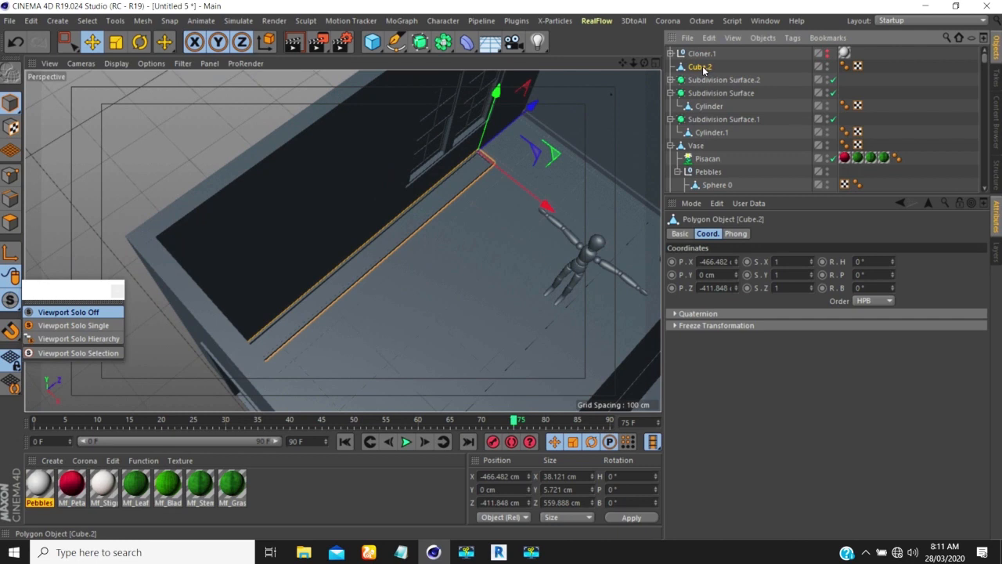
double_click(703, 67)
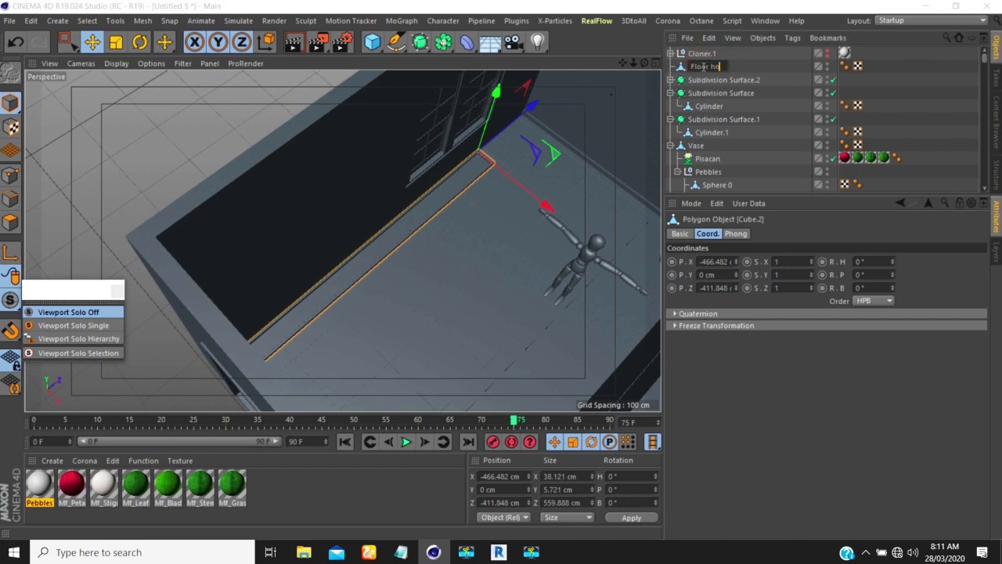
text(Floor holder)
key(Return)
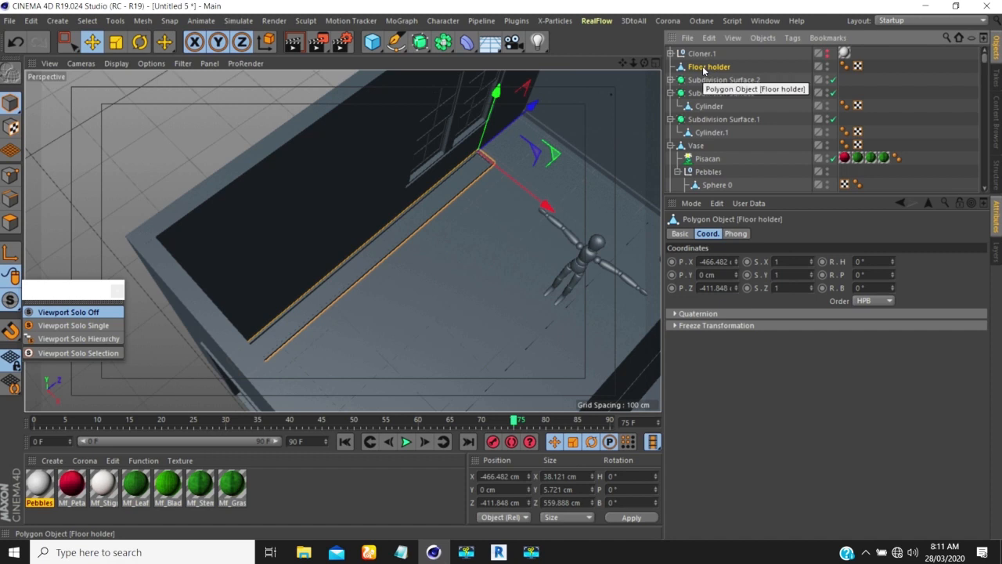
click(706, 67)
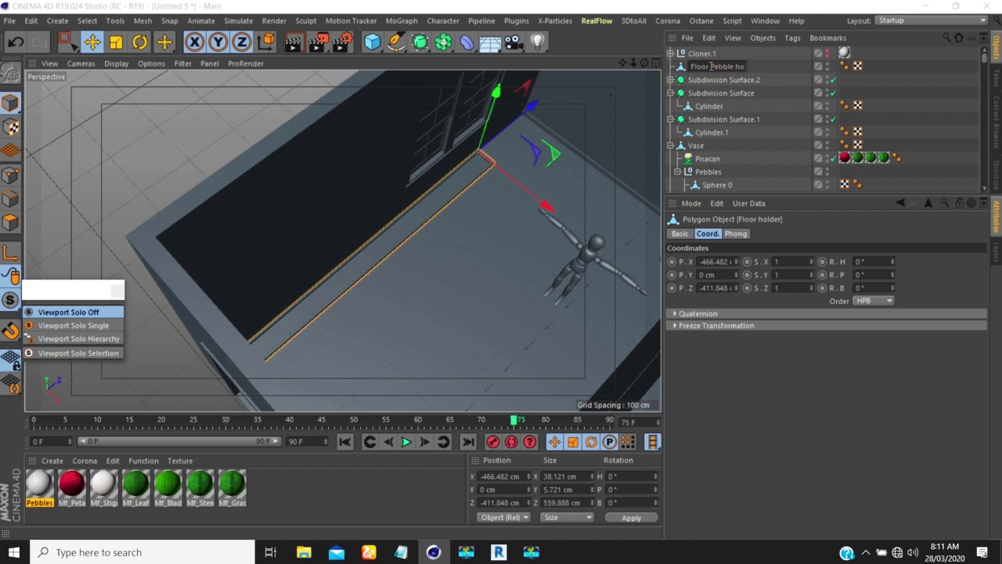
key(Return)
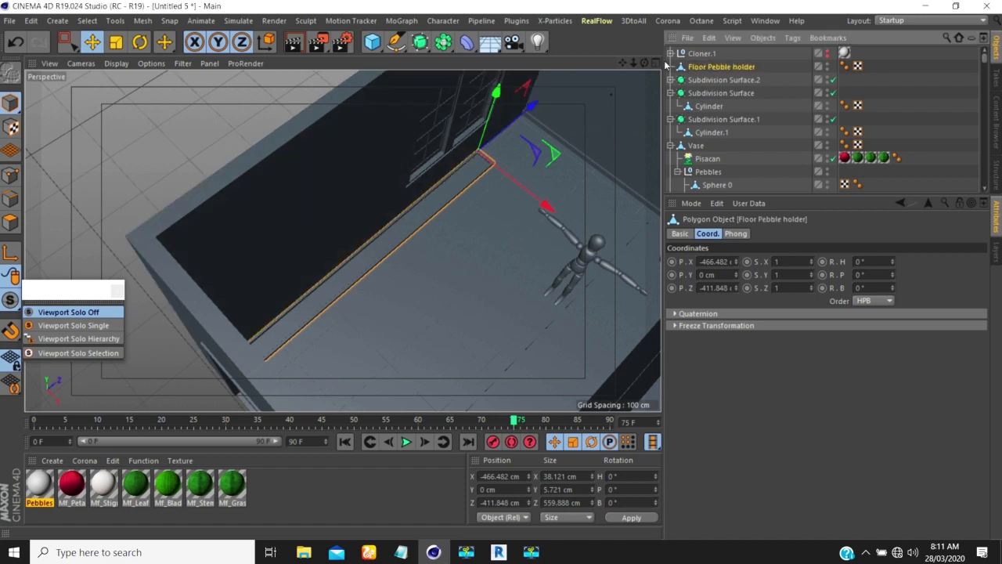
drag(775, 88, 716, 68)
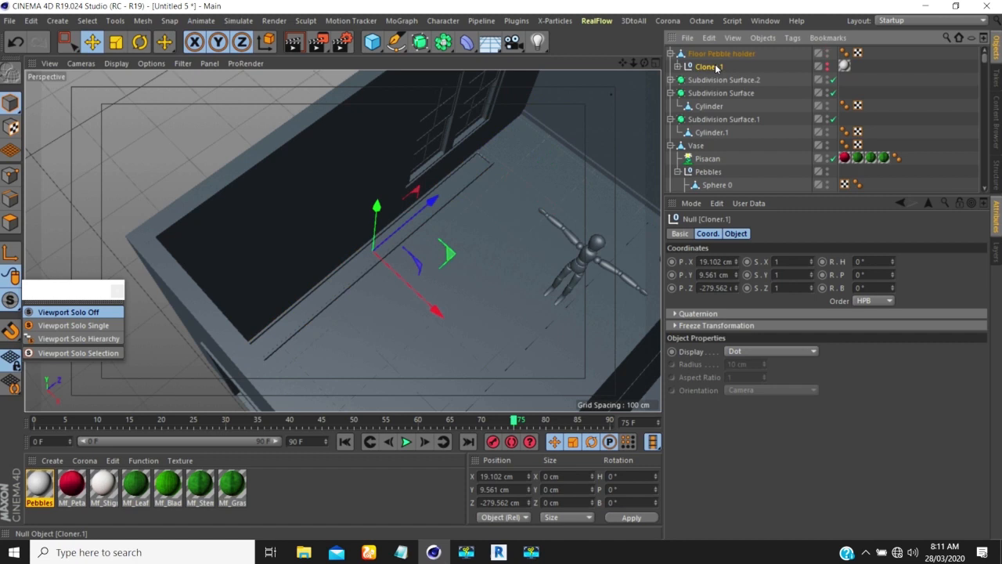
click(874, 72)
Add a cylinder primitive to the scene and set its orientation to +Z
alt+drag(336, 208, 369, 207)
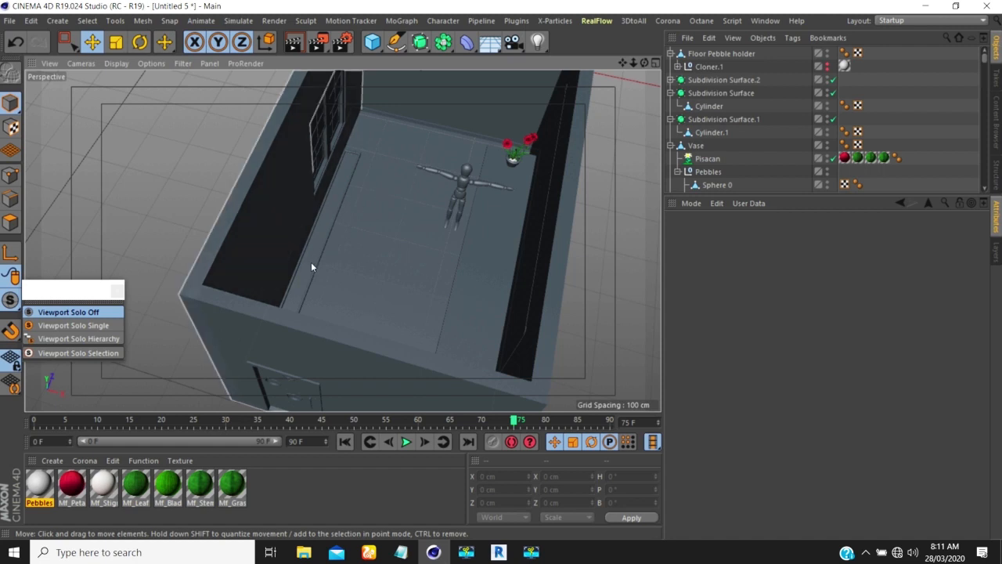
alt+drag(319, 207, 284, 187)
alt+drag(342, 239, 321, 251)
alt+drag(338, 194, 313, 168)
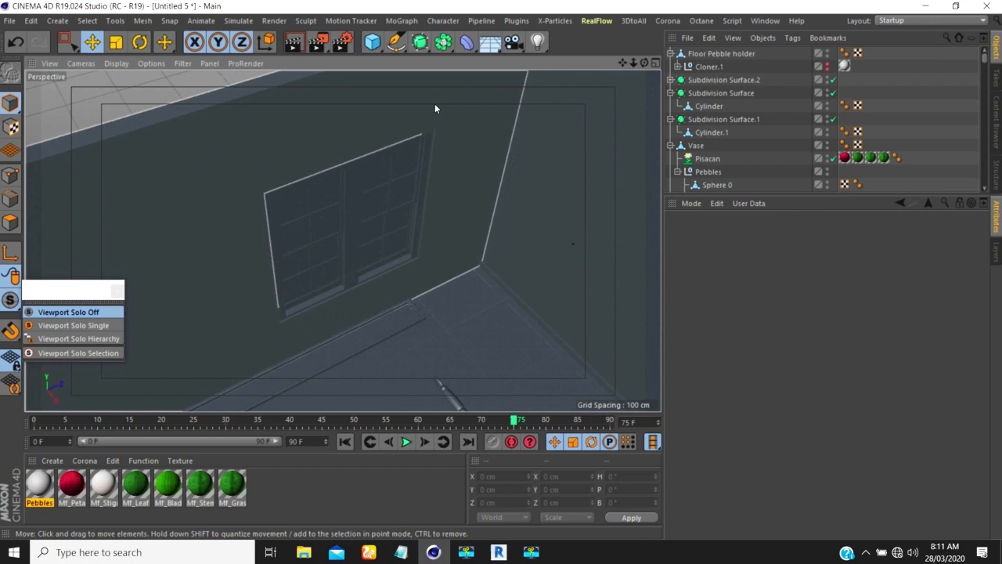
click(372, 42)
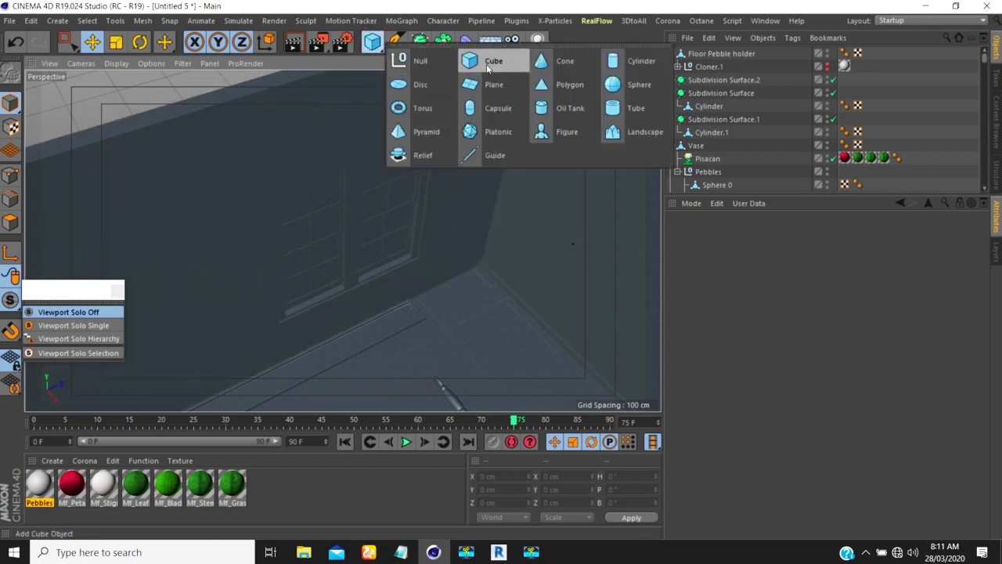
click(636, 61)
alt+drag(454, 177, 530, 227)
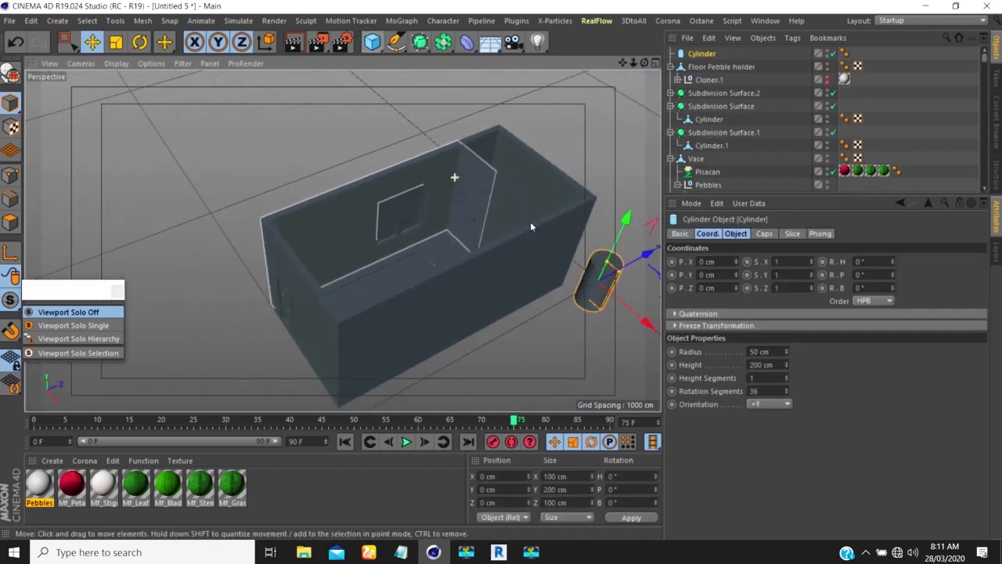
click(772, 405)
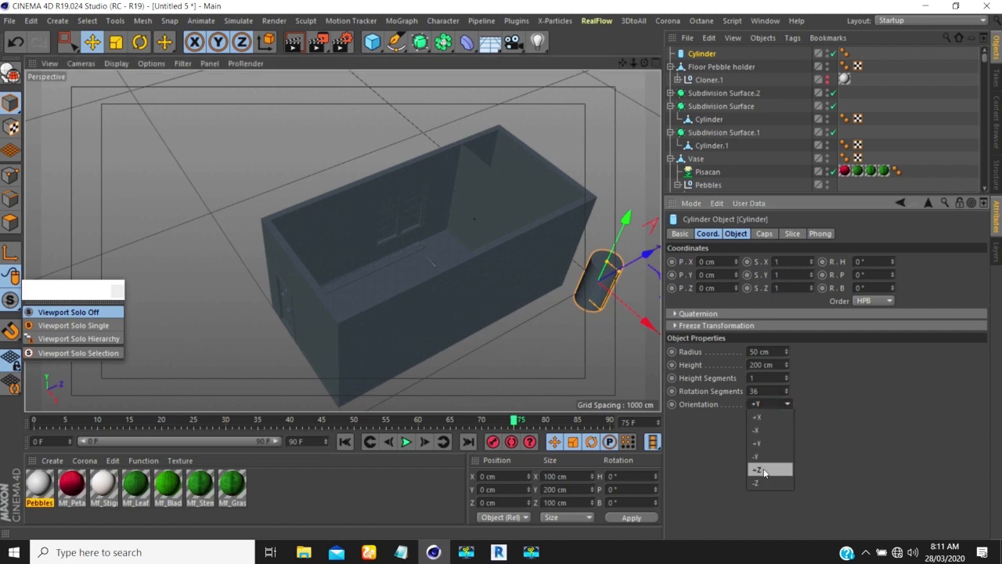
click(764, 471)
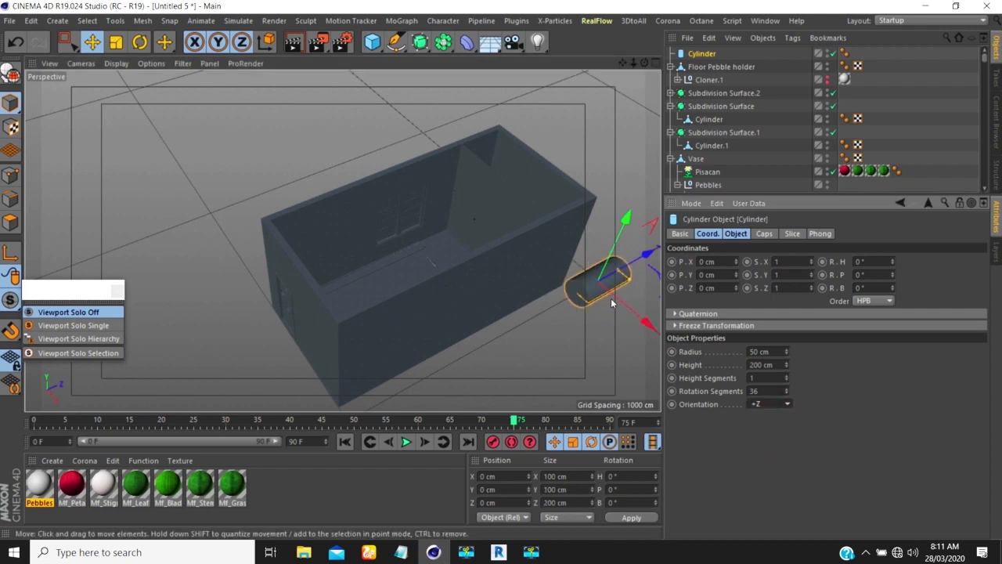
Move the cylinder into the room and shrink it to a rod about 3.2 cm in radius and 275 cm long, raised above the window
alt+drag(466, 321, 494, 320)
alt+middle_drag(494, 321, 383, 341)
drag(551, 324, 327, 277)
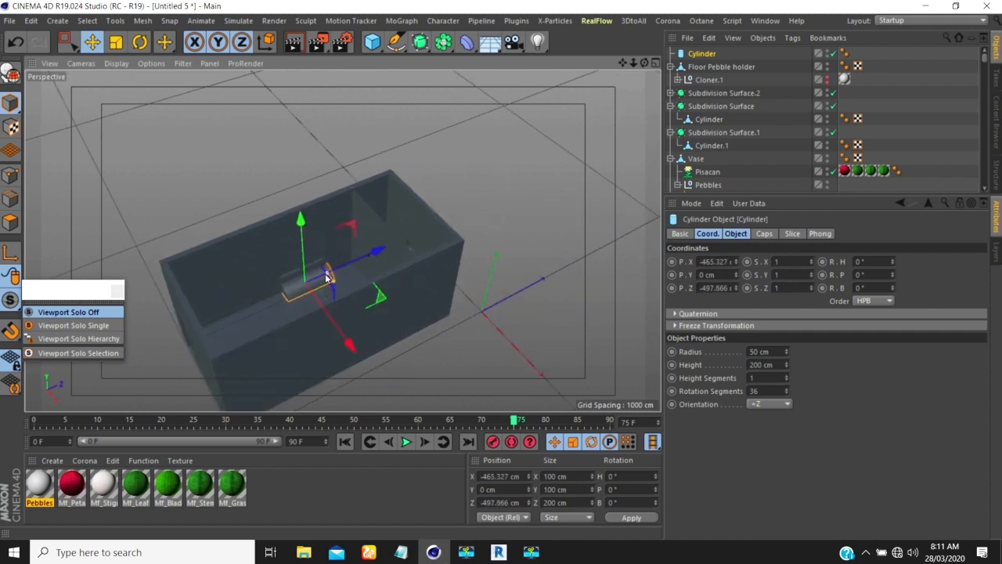
drag(301, 225, 300, 159)
scroll(335, 228, up, 2)
scroll(335, 229, up, 2)
drag(331, 215, 258, 149)
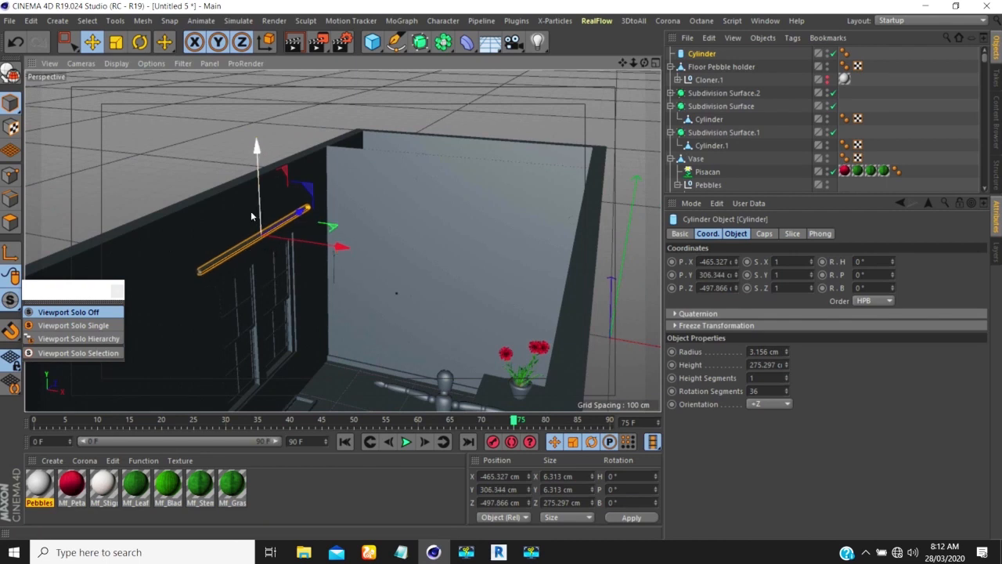
Shift the rod to about X -462 cm and Z -511 cm along the window wall and shorten it to about 225 cm
scroll(249, 231, up, 4)
alt+drag(290, 233, 325, 287)
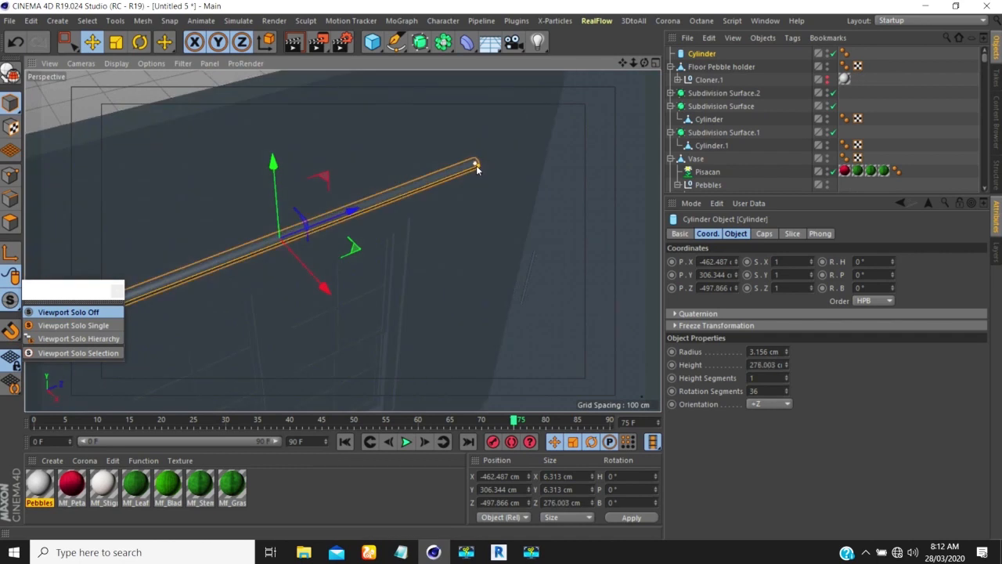
drag(455, 181, 310, 148)
drag(463, 170, 436, 174)
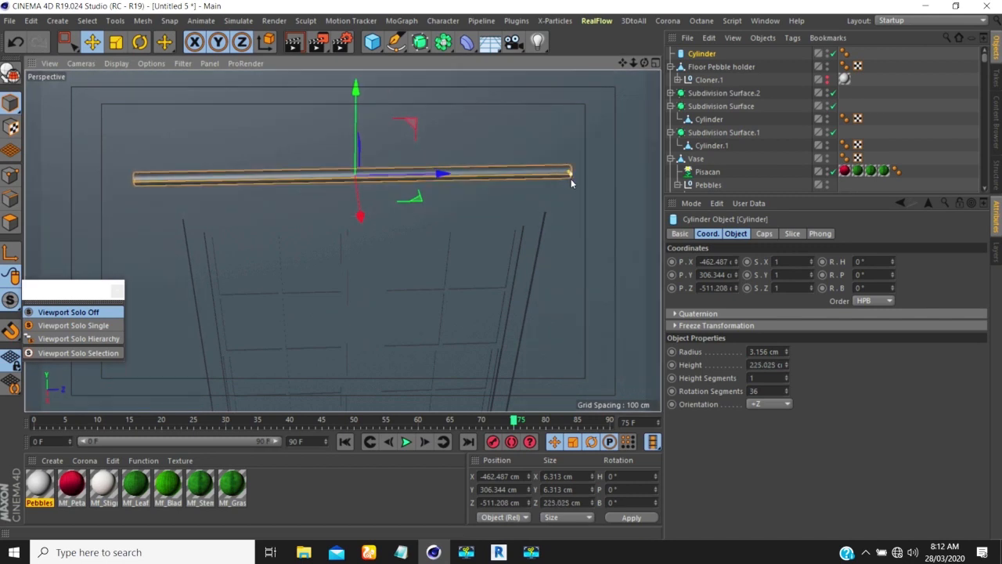
Reduce the rod to about 1.06 cm radius and 221 cm length, and position it just above the window at about Y 289, Z -509 cm
drag(571, 178, 372, 178)
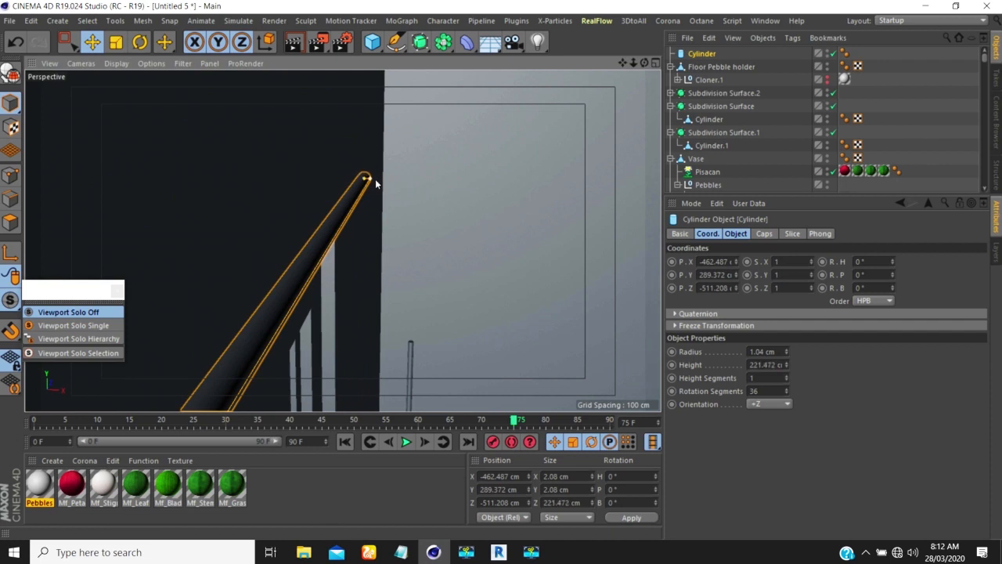
drag(378, 183, 366, 173)
scroll(329, 179, down, 6)
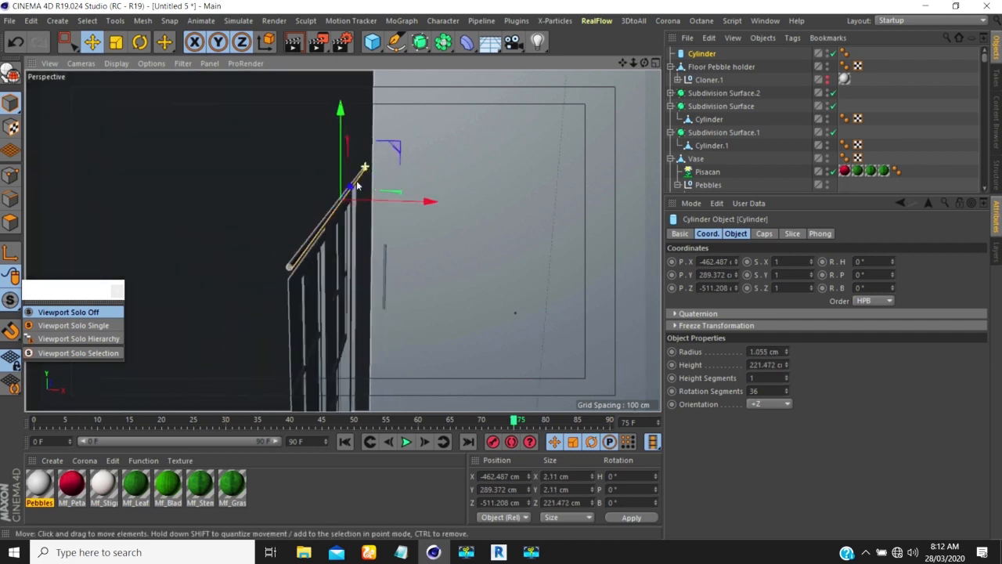
scroll(329, 179, up, 6)
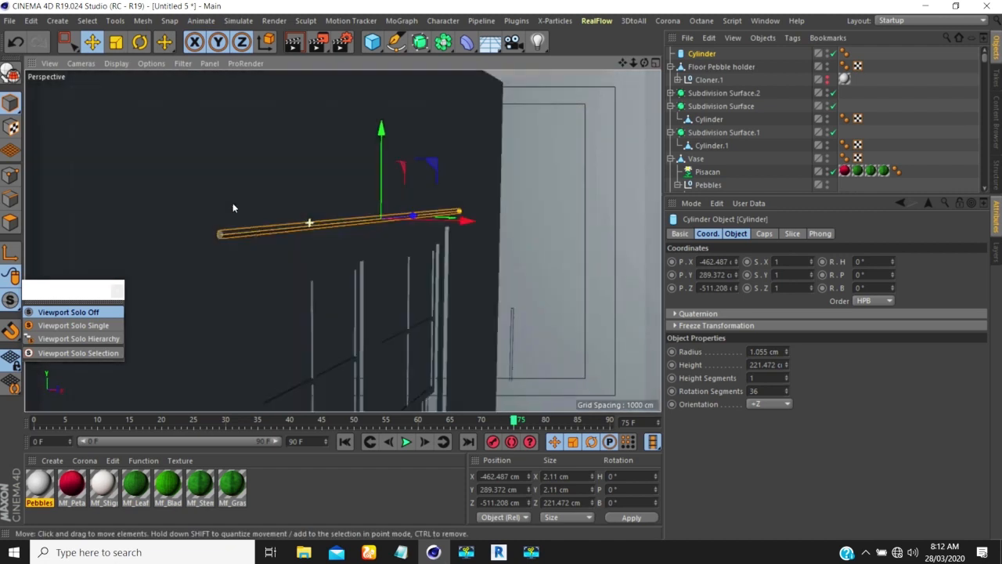
scroll(370, 195, up, 4)
alt+drag(370, 195, 240, 243)
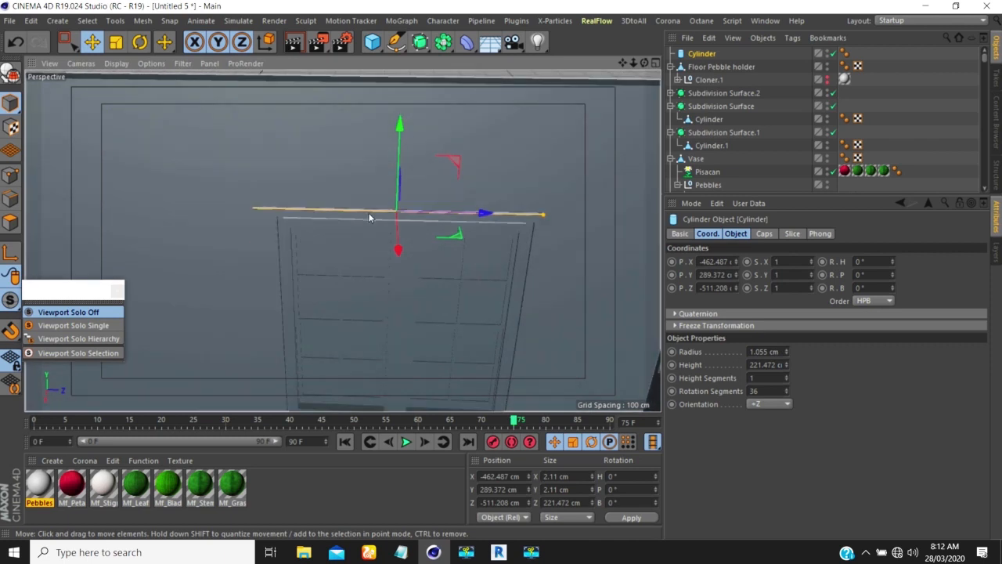
drag(458, 212, 428, 182)
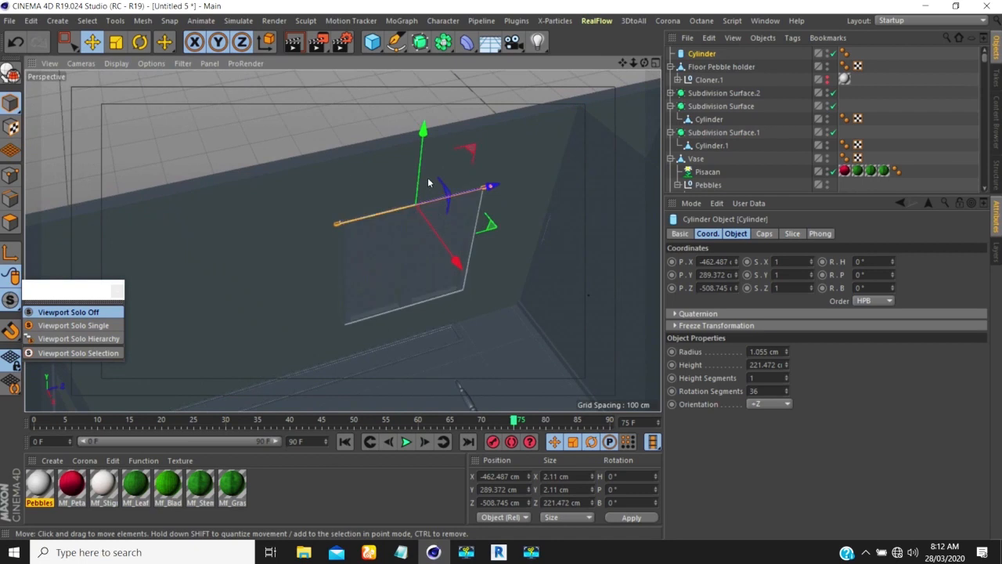
Add a plane primitive to the scene and set its orientation to +X
click(373, 43)
click(493, 85)
scroll(355, 188, down, 6)
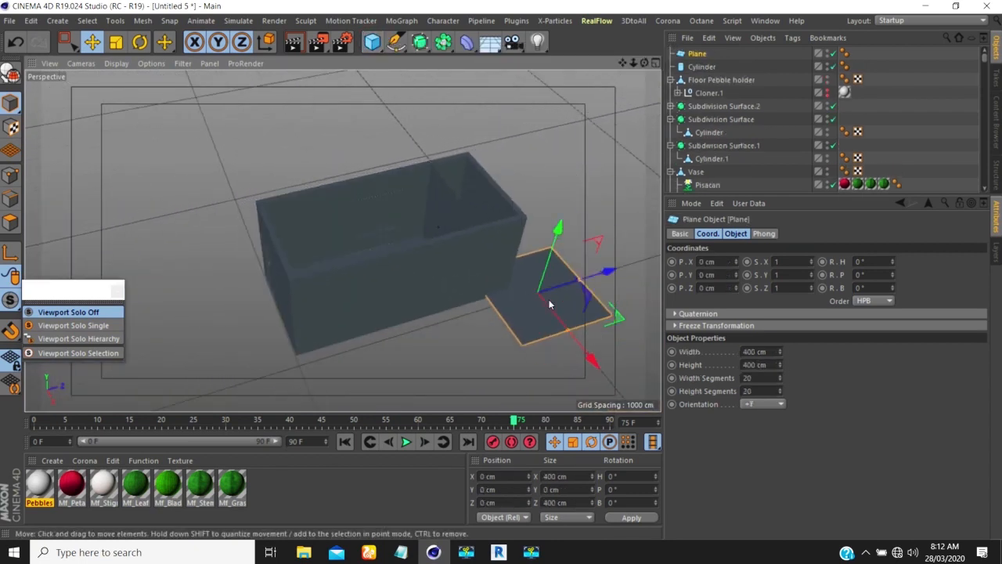
click(753, 405)
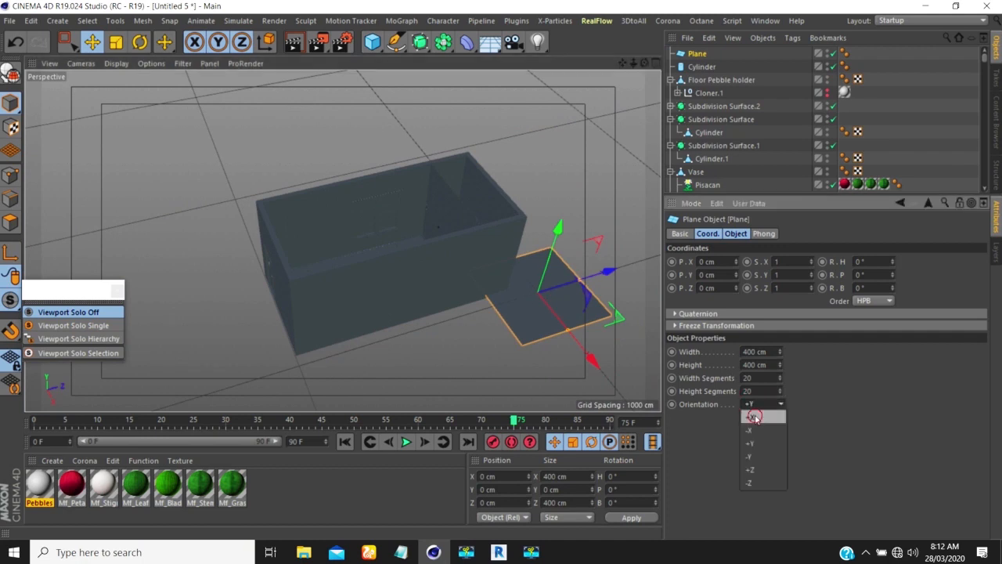
click(754, 417)
Move the plane in front of the window under the rod and resize it to about 225 cm wide and 158 cm high
drag(588, 352, 478, 293)
drag(541, 204, 447, 223)
scroll(385, 204, up, 8)
drag(390, 336, 407, 365)
drag(378, 239, 368, 200)
drag(484, 235, 349, 274)
alt+drag(439, 235, 422, 268)
drag(340, 380, 339, 345)
drag(340, 224, 338, 159)
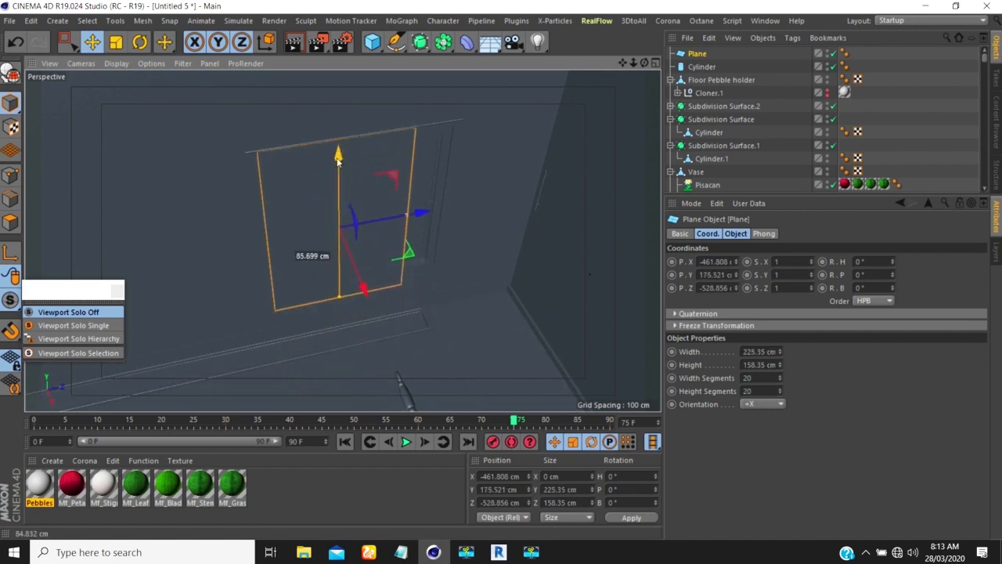
Extend the plane's width to about 280 cm and align its upper edge with the rod, at about Y 150.6 cm
drag(340, 304, 339, 305)
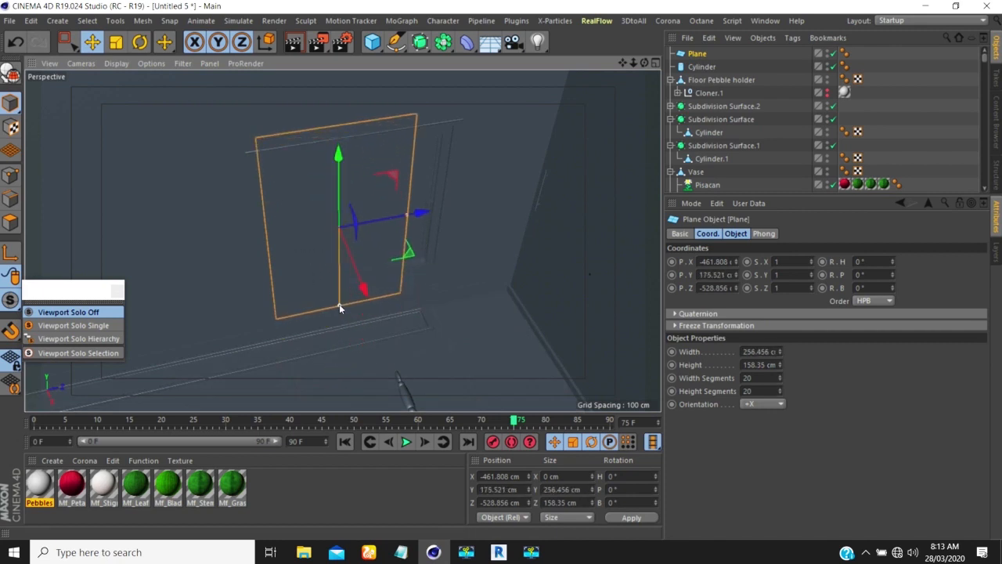
drag(338, 157, 337, 173)
drag(340, 314, 339, 318)
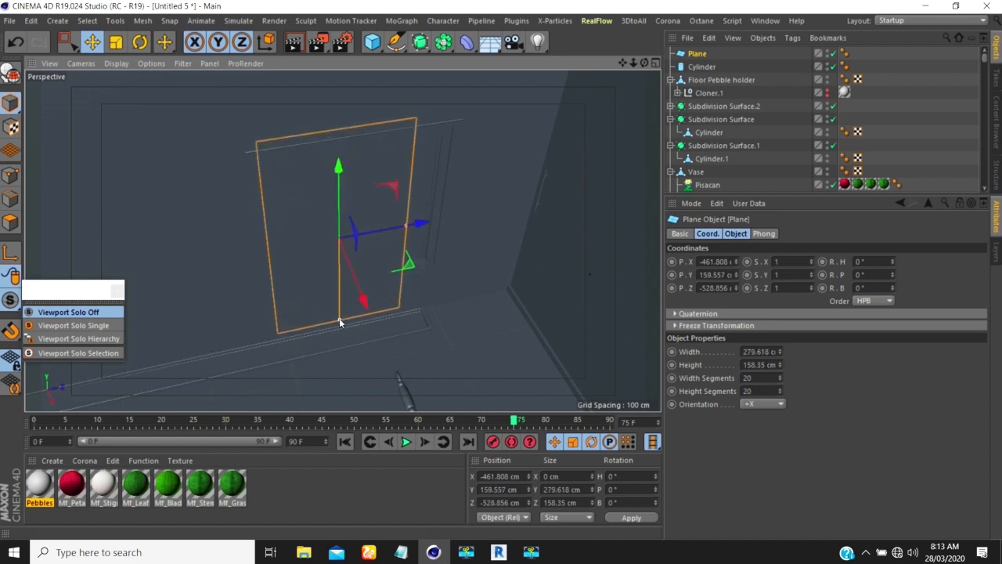
drag(339, 171, 423, 156)
scroll(284, 163, up, 6)
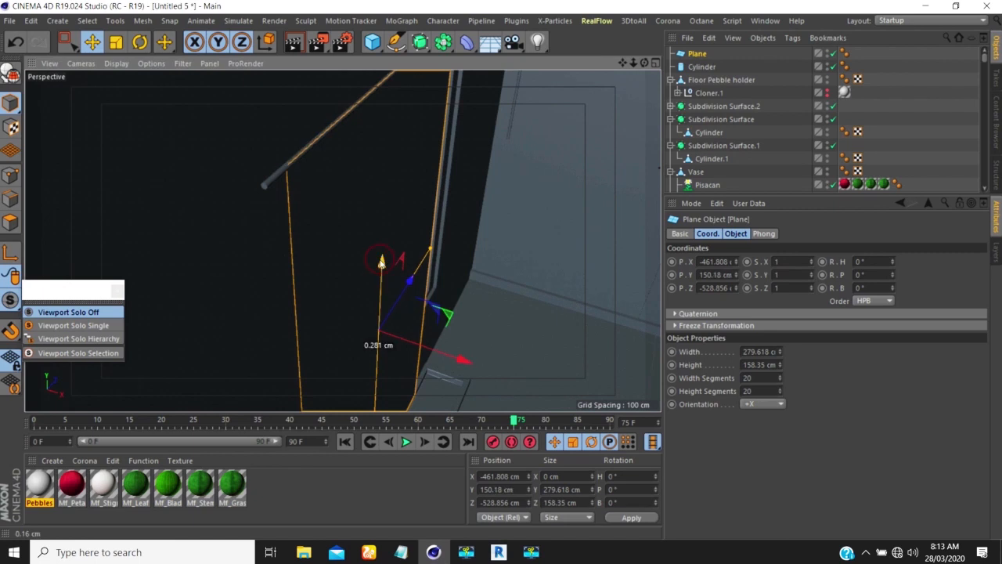
mouse_move(361, 234)
alt+mouse_down()
mouse_move(338, 215)
mouse_move(301, 149)
mouse_move(345, 103)
mouse_move(309, 196)
mouse_move(349, 225)
alt+mouse_up()
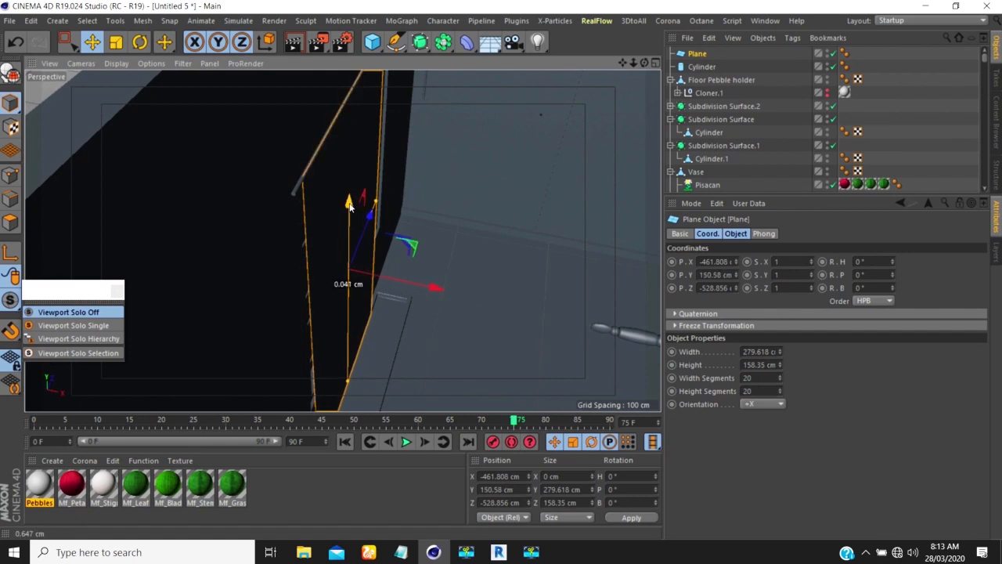
Display the viewport shading with wireframe lines to check the curtain plane's segments
alt+drag(435, 287, 383, 229)
key(n)
key(b)
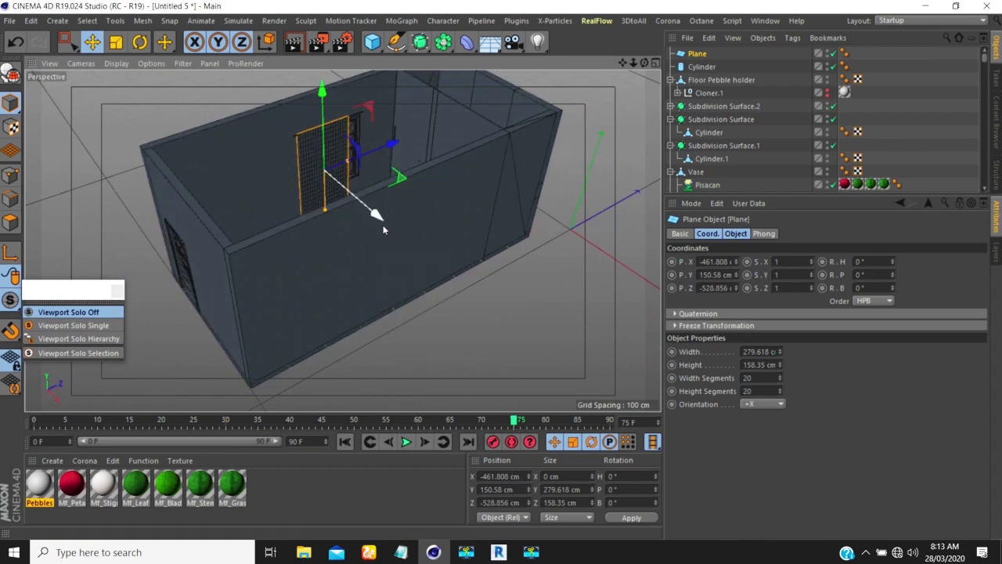
scroll(349, 133, up, 1)
scroll(349, 133, up, 5)
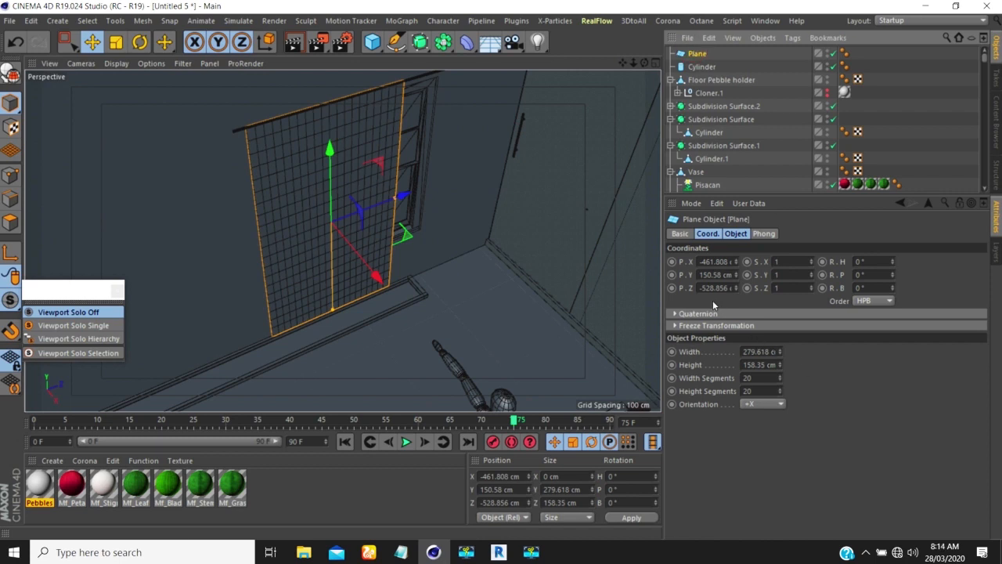
Isolate the curtain plane and the rod cylinder in the viewport with Viewport Solo Single
ctrl+click(699, 69)
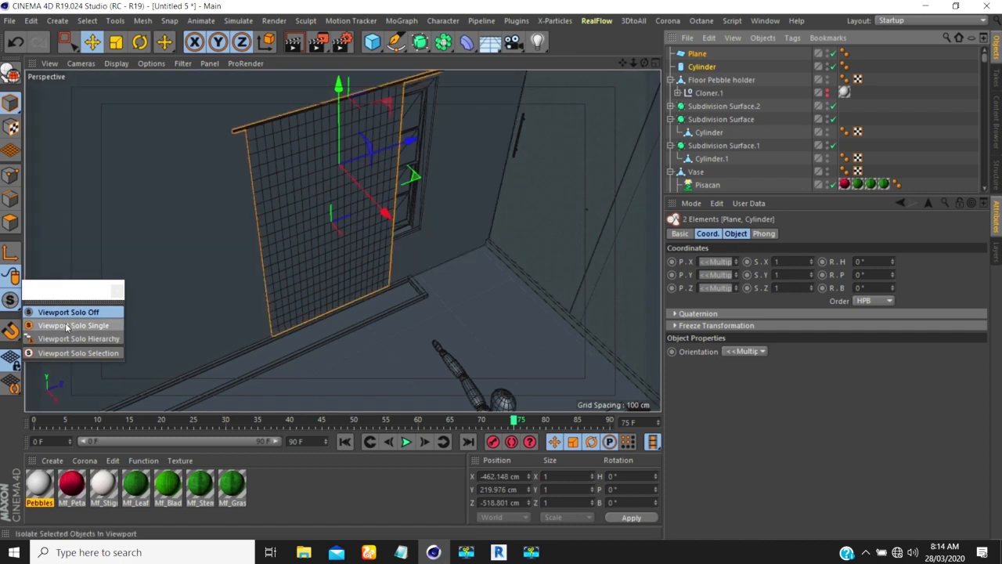
click(67, 326)
alt+drag(258, 236, 459, 196)
click(460, 196)
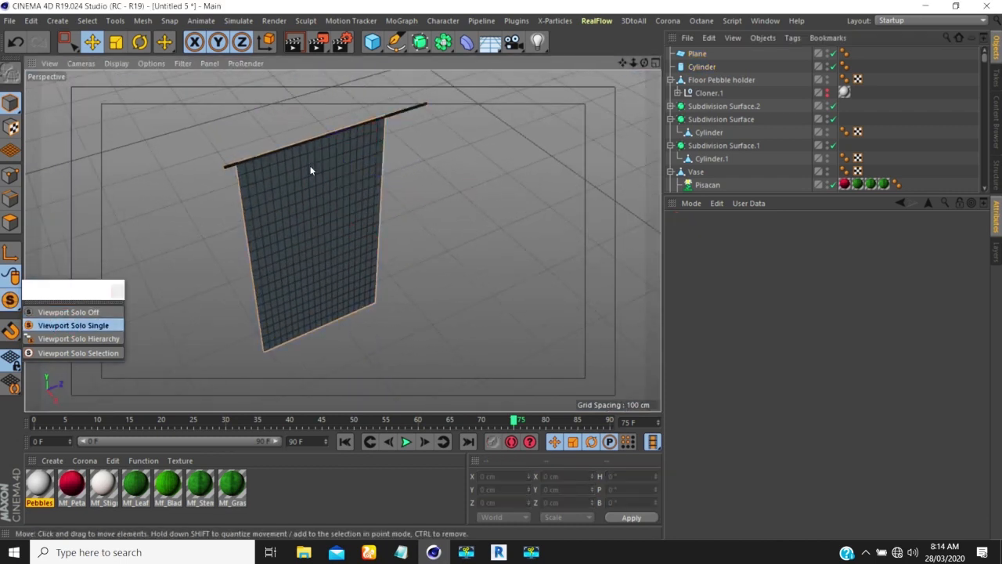
Make the curtain plane editable and add a Cloth simulation tag to it
click(311, 171)
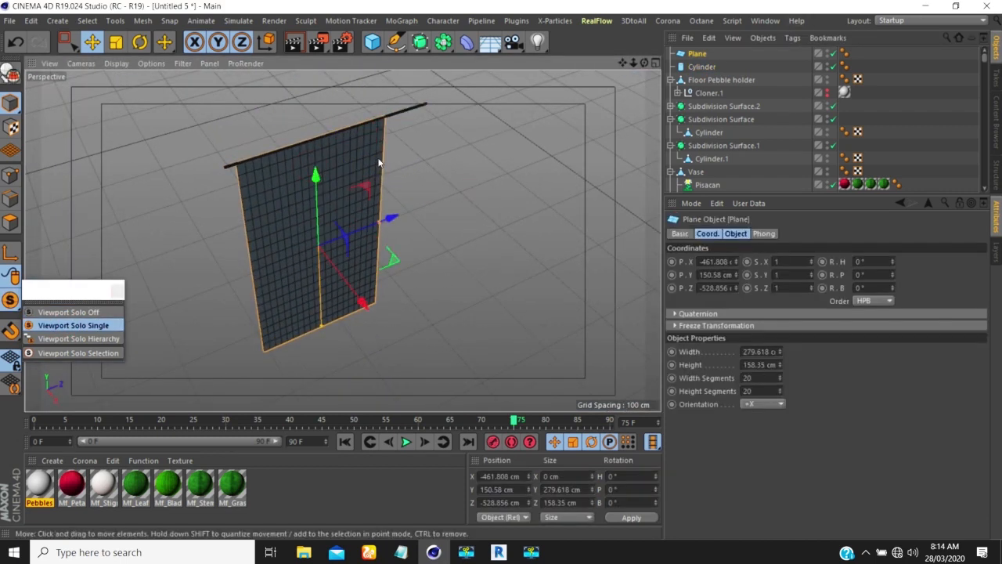
key(c)
click(682, 55)
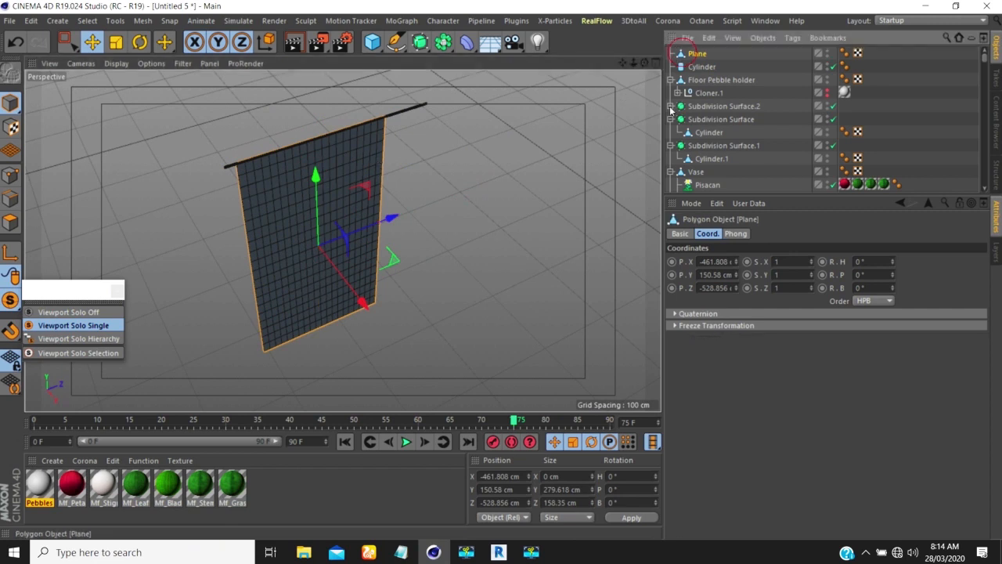
right_click(465, 161)
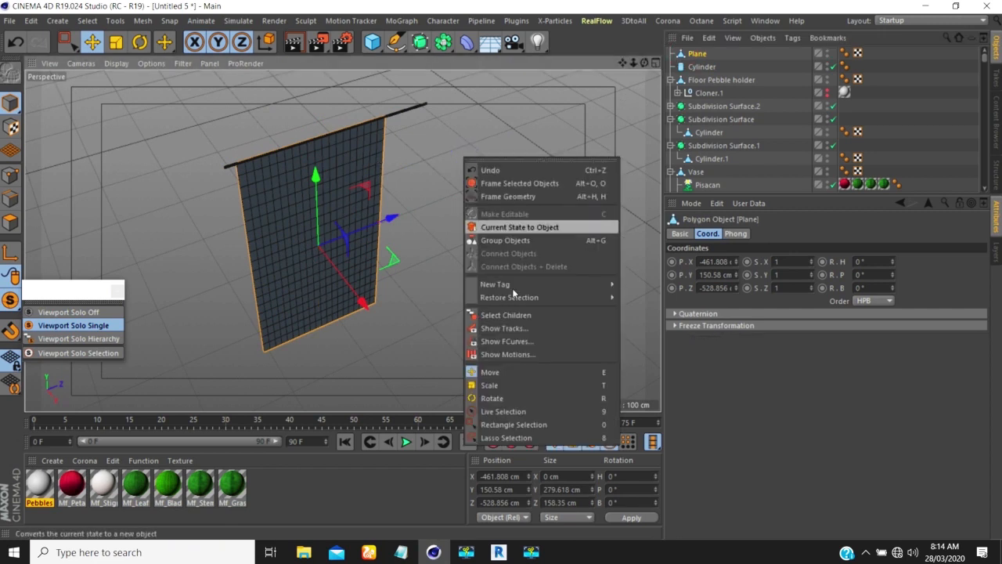
mouse_move(527, 283)
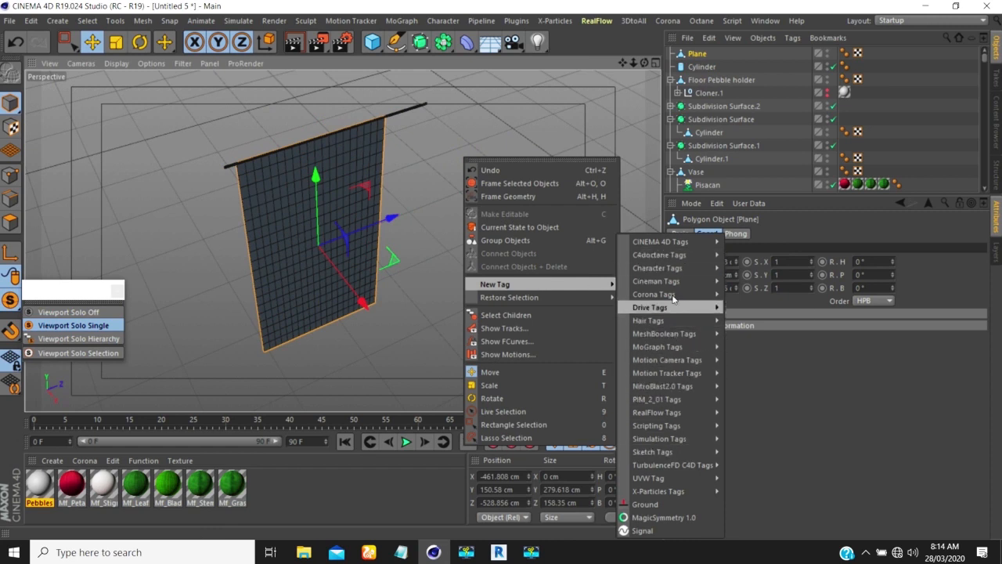
mouse_move(674, 441)
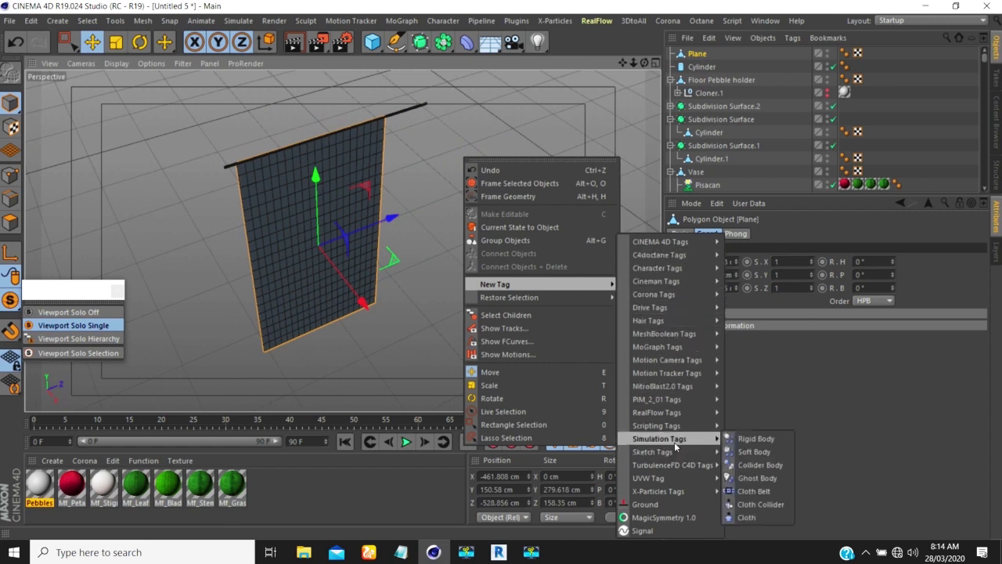
click(752, 517)
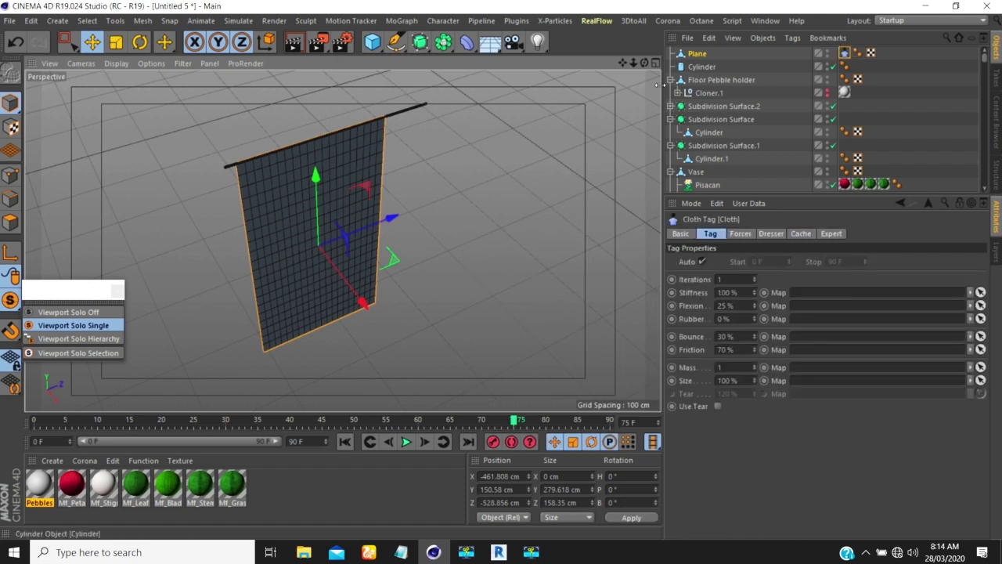
Select the uppermost row of points on the curtain plane along the rod with Rectangle Selection
scroll(283, 133, up, 3)
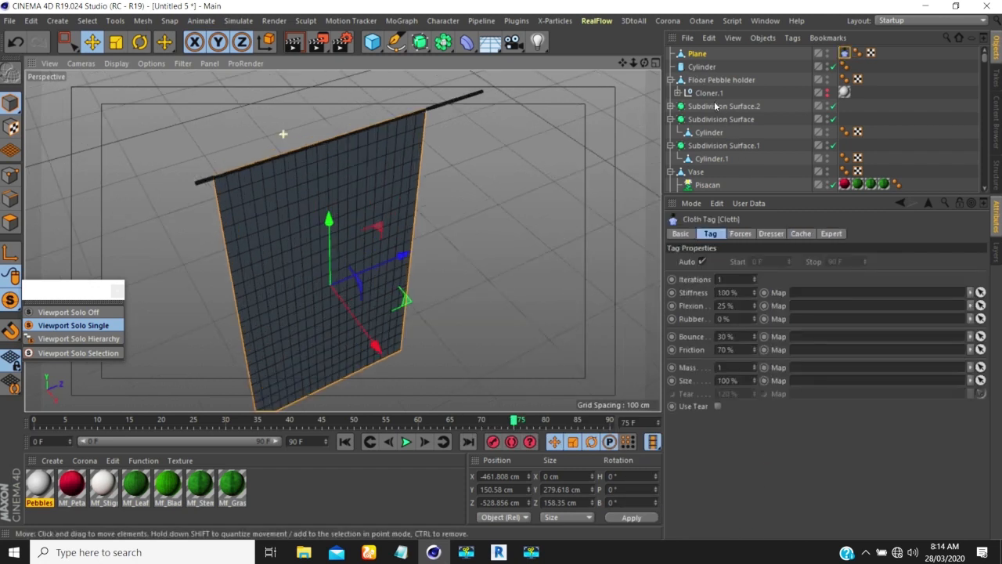
click(692, 54)
alt+drag(320, 280, 250, 230)
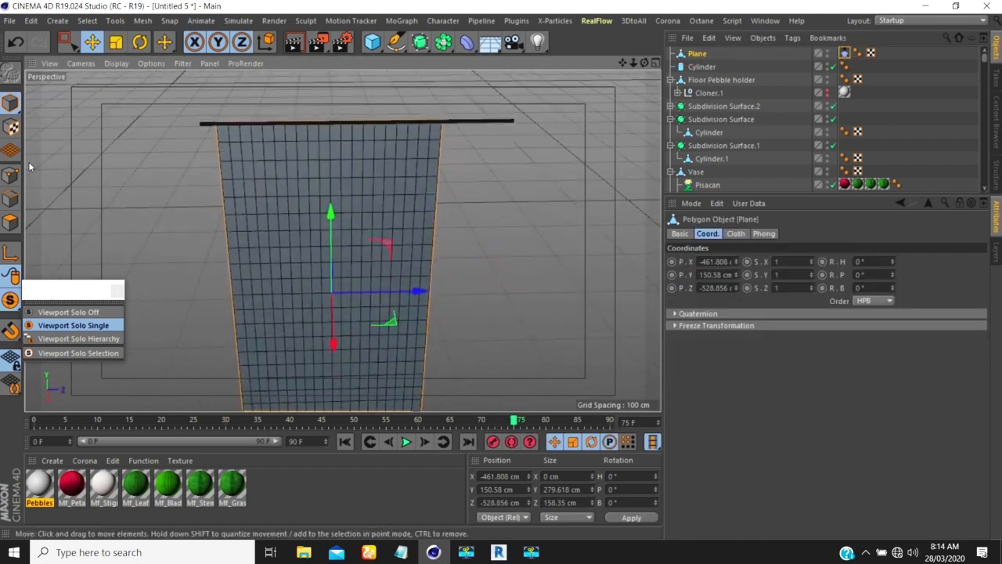
click(11, 174)
drag(68, 47, 192, 131)
drag(496, 126, 497, 126)
alt+drag(390, 125, 501, 138)
Set the selected upper points as fix points in the plane's Cloth tag
click(844, 53)
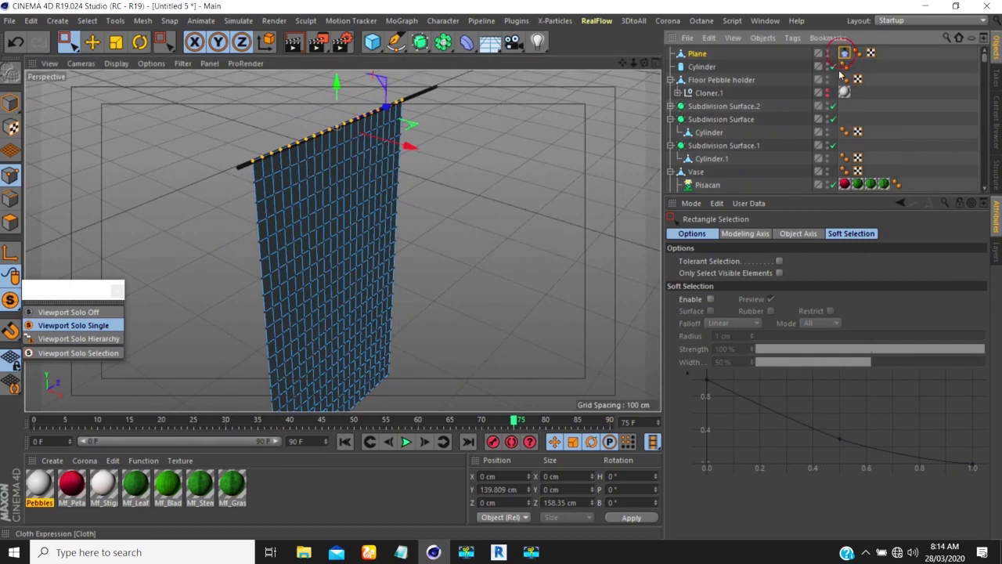
click(771, 233)
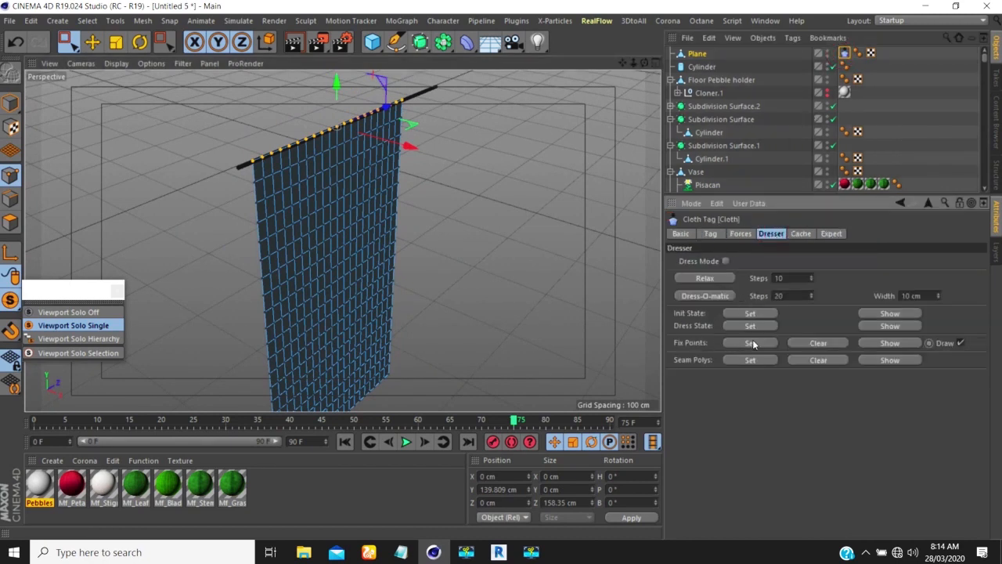
alt+drag(395, 182, 404, 214)
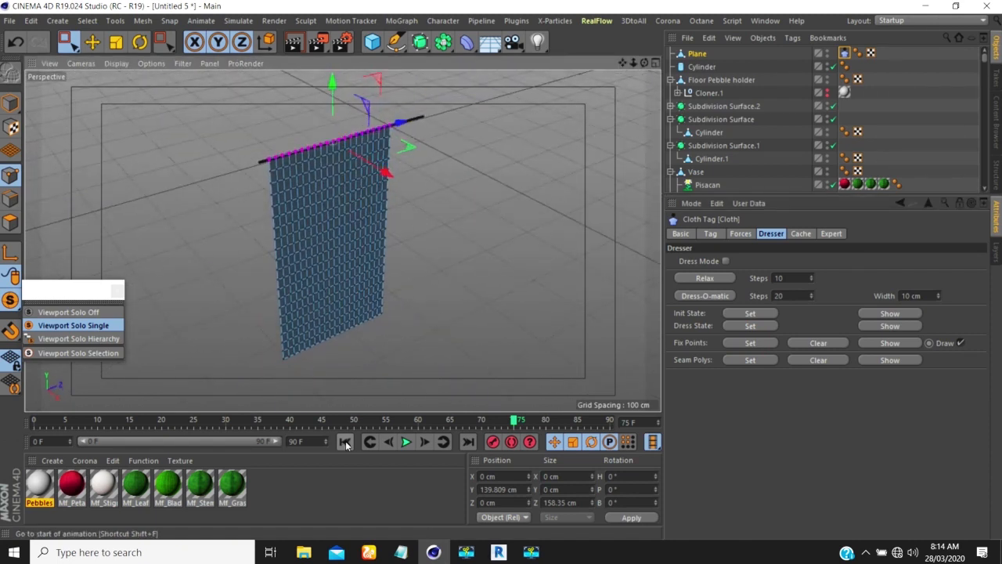
Play the cloth simulation and set the Cloth tag's Iterations to 10
click(405, 442)
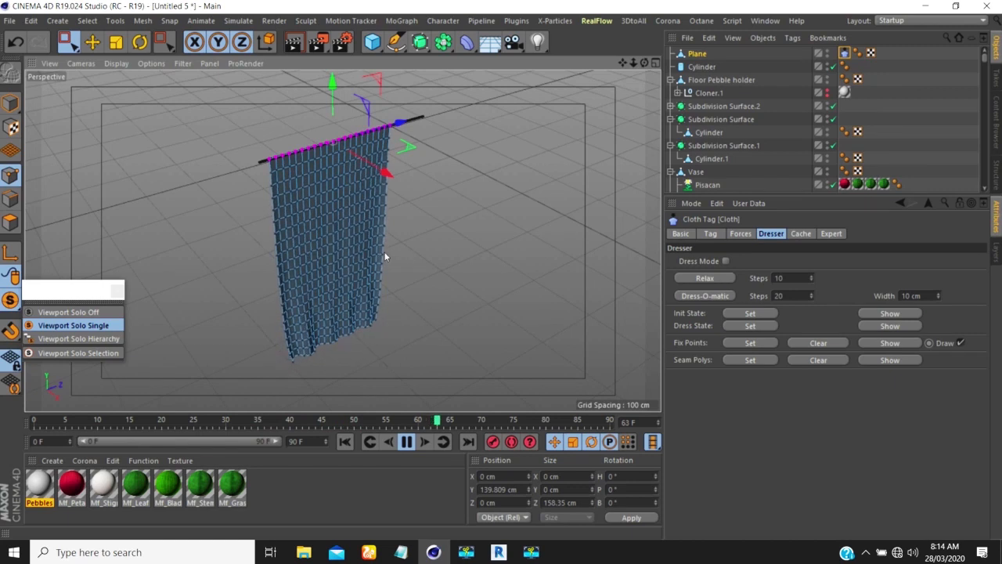
click(740, 233)
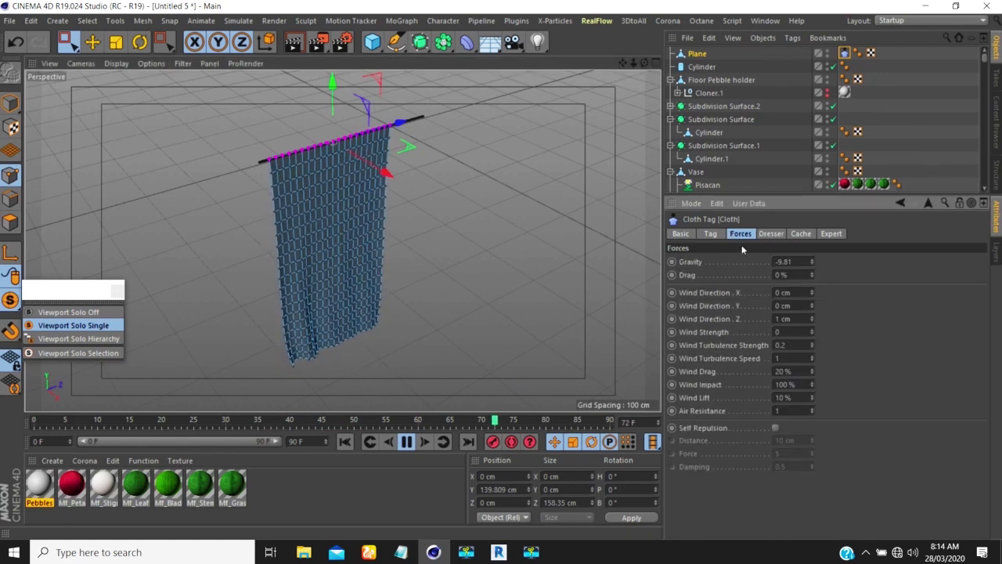
click(710, 234)
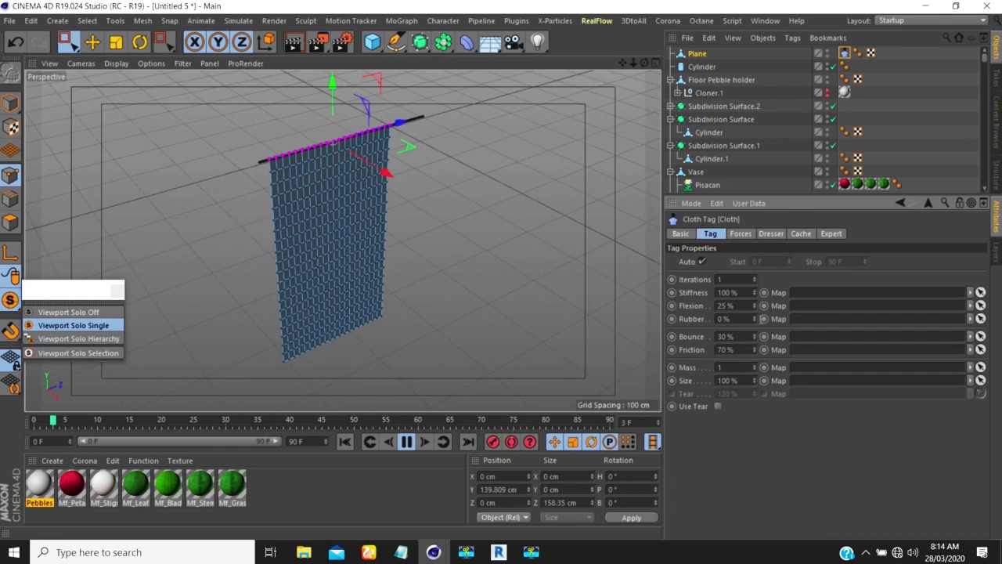
double_click(721, 280)
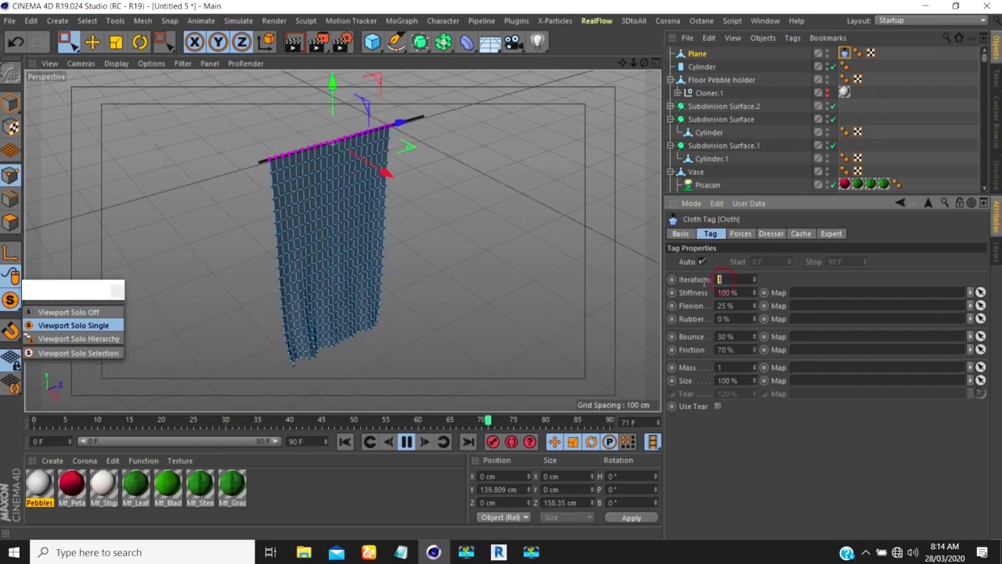
text(10)
key(Return)
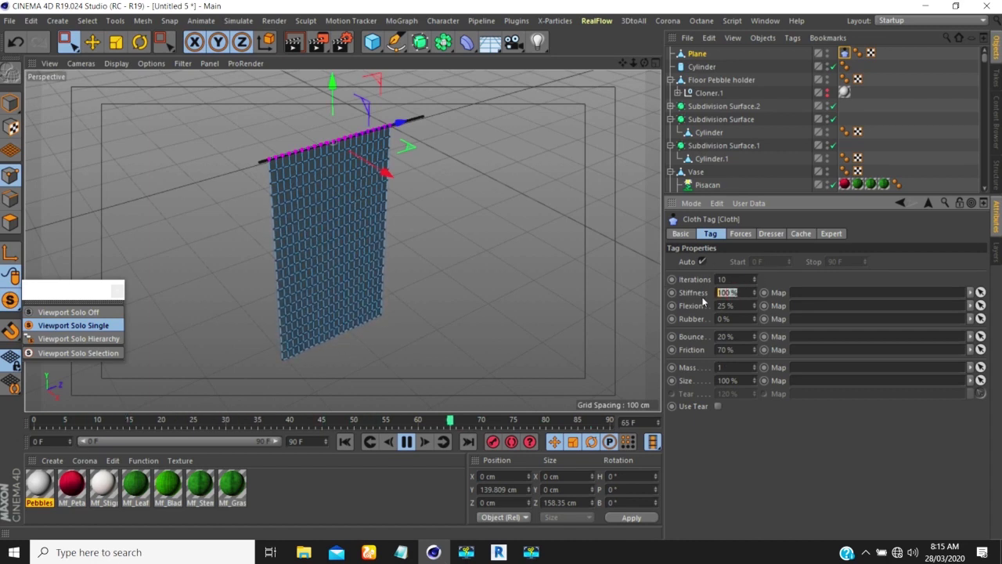
Set the Stiffness of the curtain's Cloth tag to 2 %
key(Return)
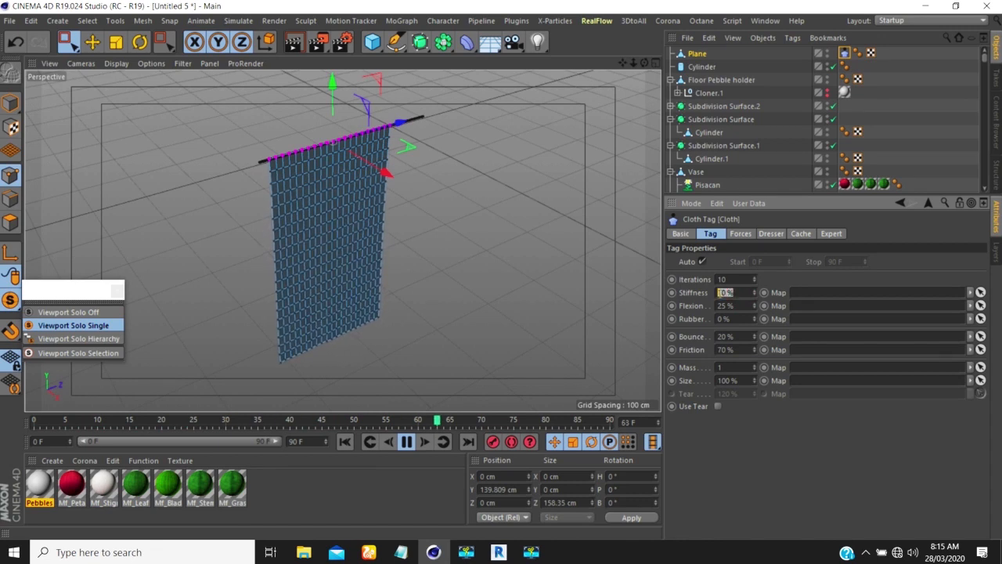
text(2)
key(Return)
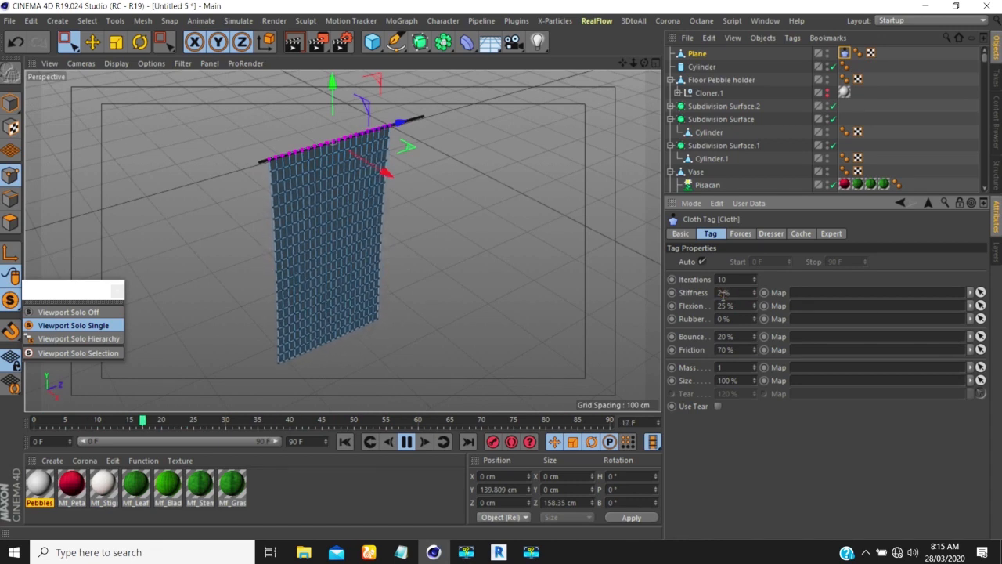
mouse_move(336, 247)
alt+mouse_down()
mouse_move(294, 232)
mouse_move(322, 253)
alt+mouse_up()
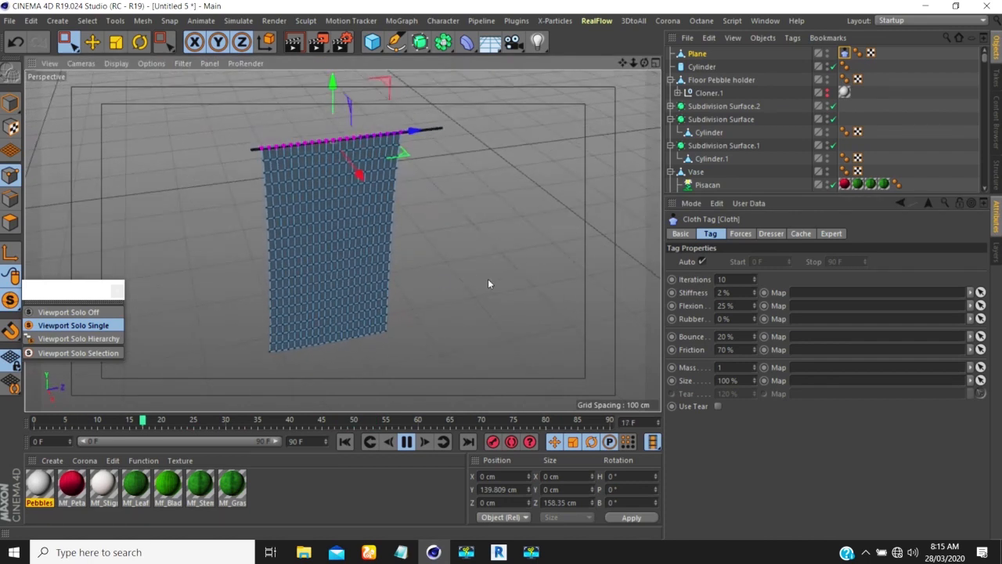
Try a Bounce of 2 % in the Cloth tag and settle on 0 %
double_click(726, 336)
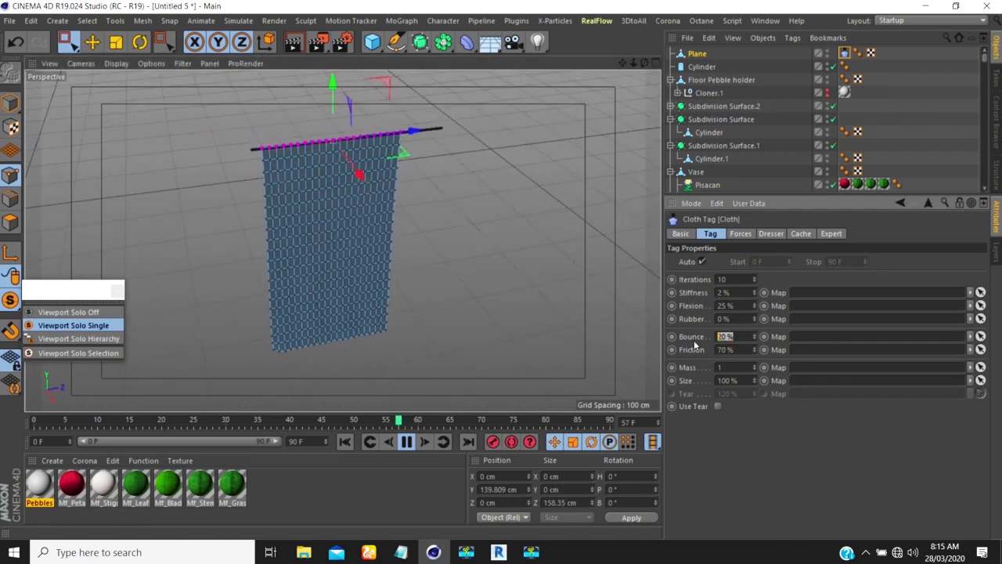
text(2)
key(Return)
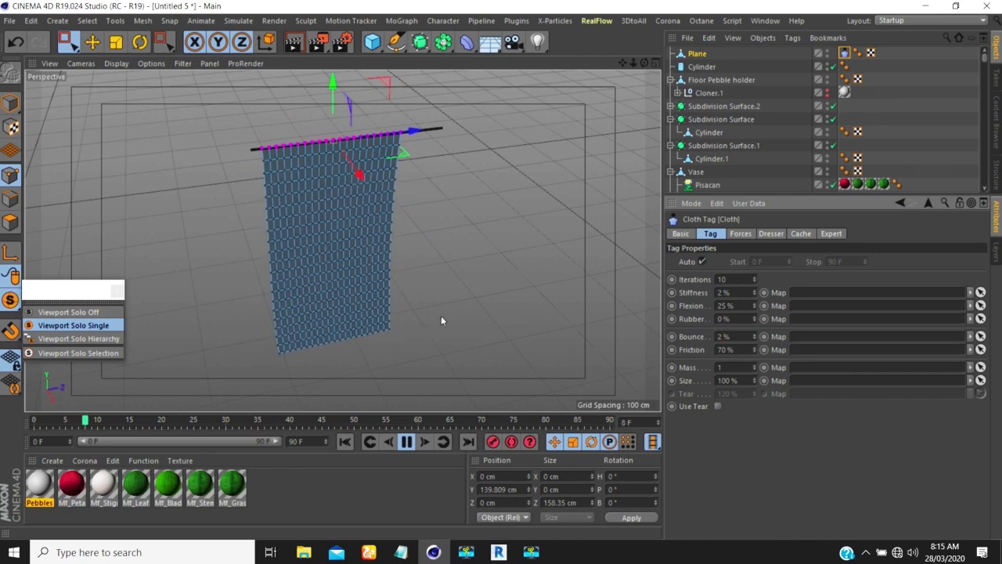
double_click(719, 337)
text(0)
key(Return)
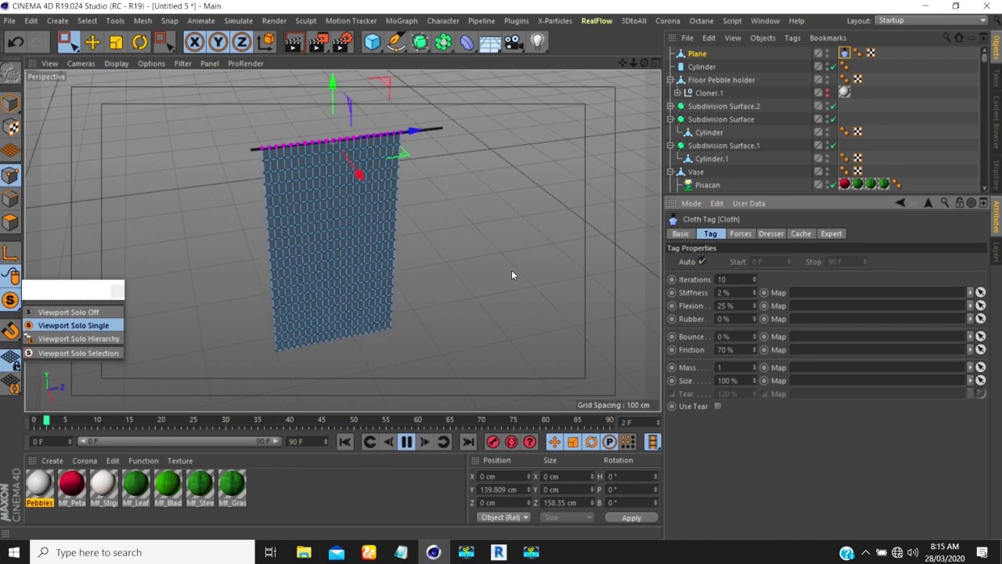
Try a Flexion of 0 % for the curtain cloth and settle on 50 %
drag(740, 305, 683, 306)
text(0)
key(Return)
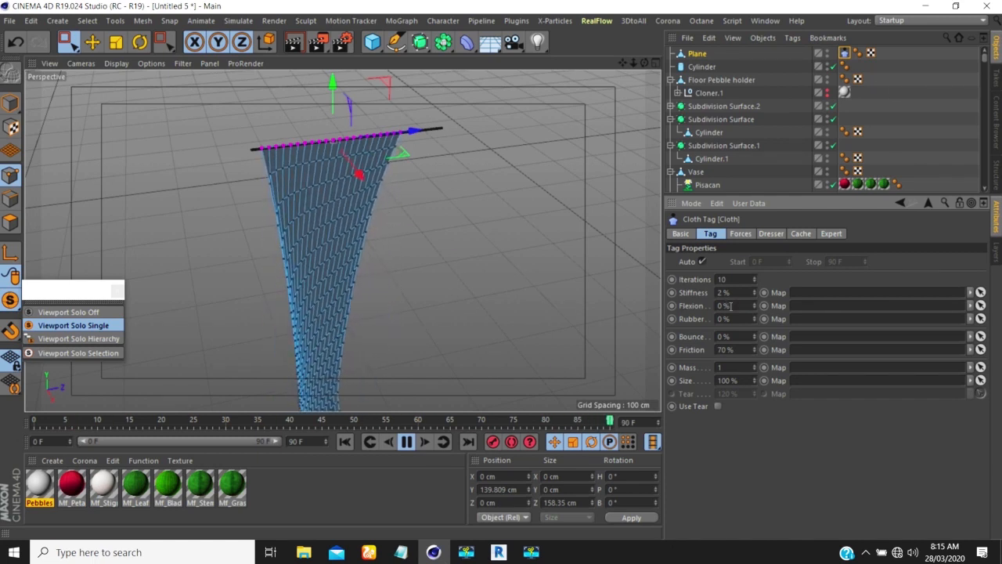
drag(733, 306, 702, 308)
text(50)
key(Return)
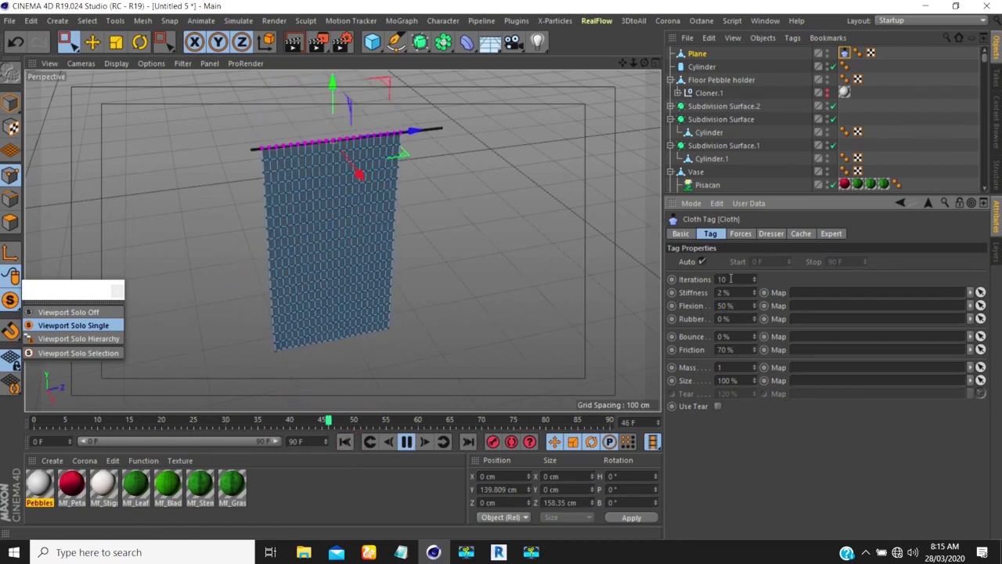
Set the Wind Strength to 2 in the Cloth tag's forces
click(741, 233)
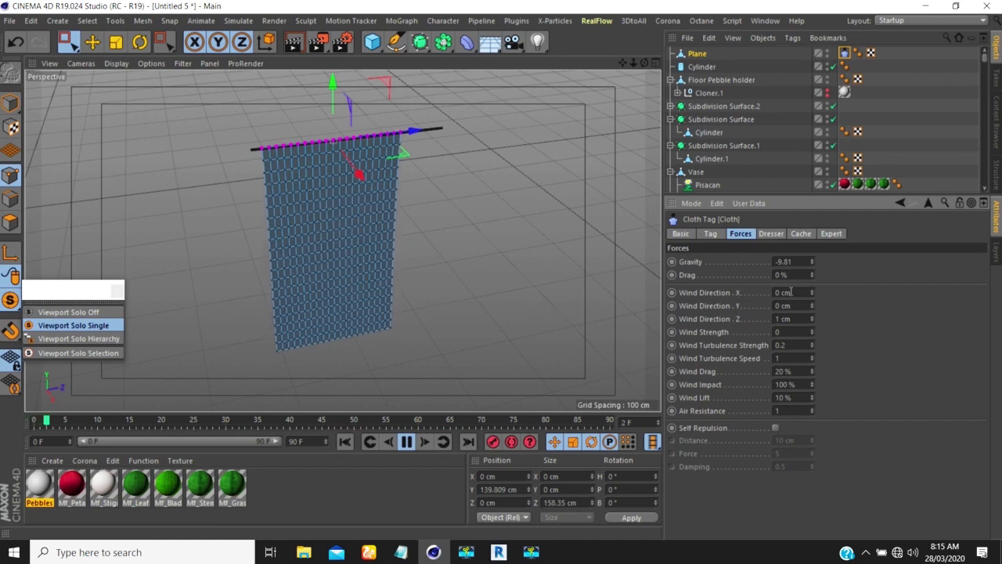
click(310, 189)
alt+drag(371, 194, 304, 181)
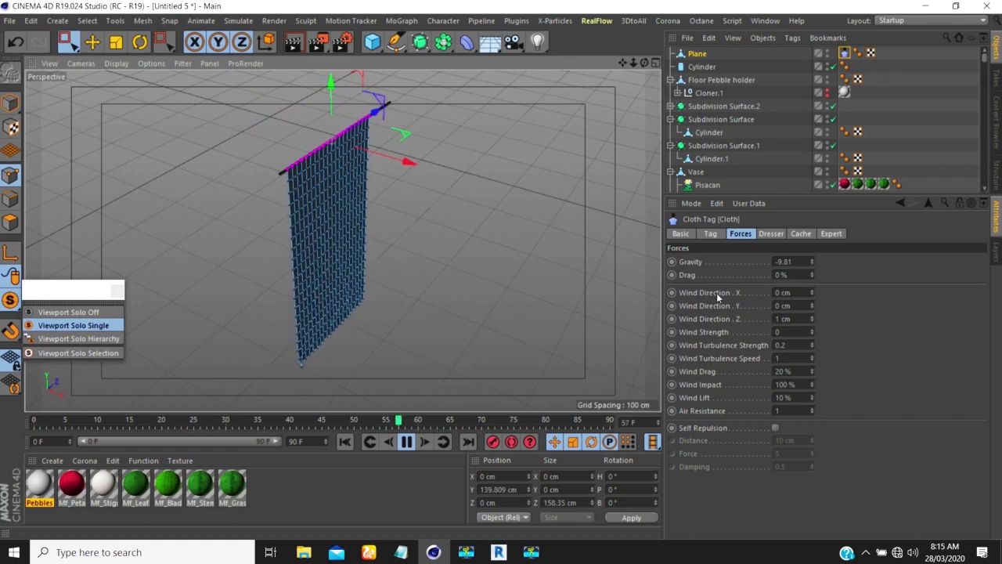
double_click(780, 332)
text(2)
key(Return)
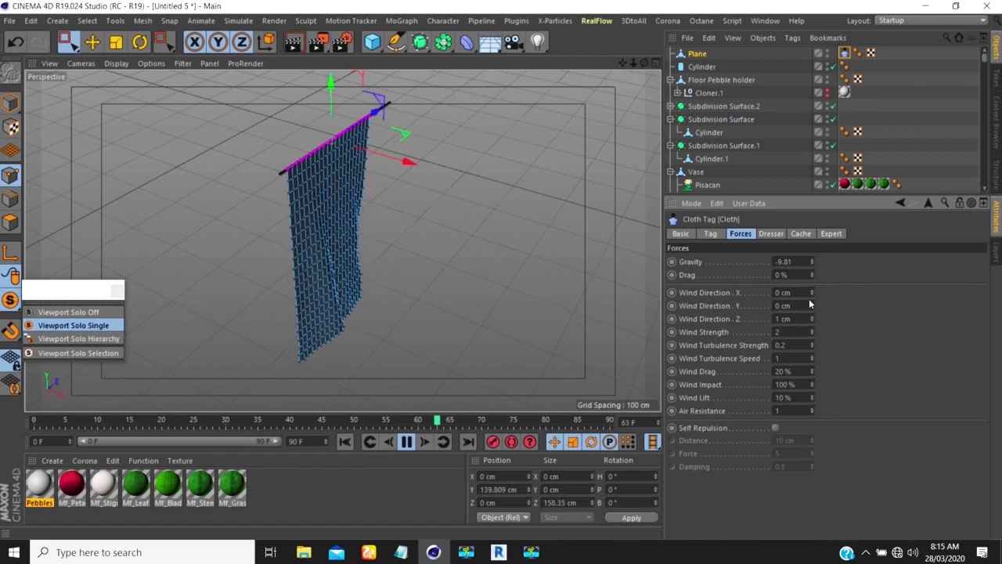
Try a Wind Direction X of 2 cm on the curtain cloth and settle on 1 cm
double_click(781, 292)
text(2)
key(Return)
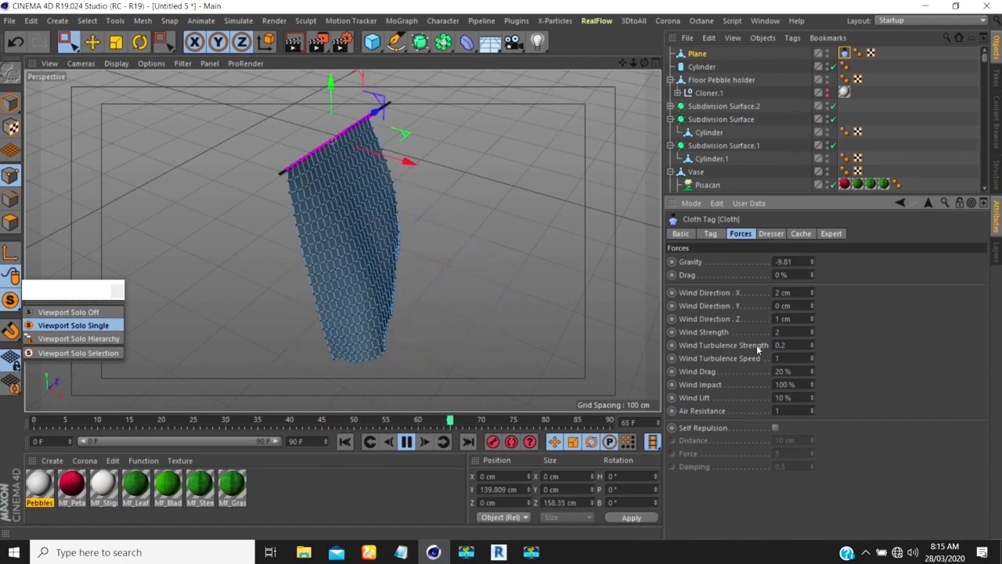
double_click(787, 293)
text(1)
key(Return)
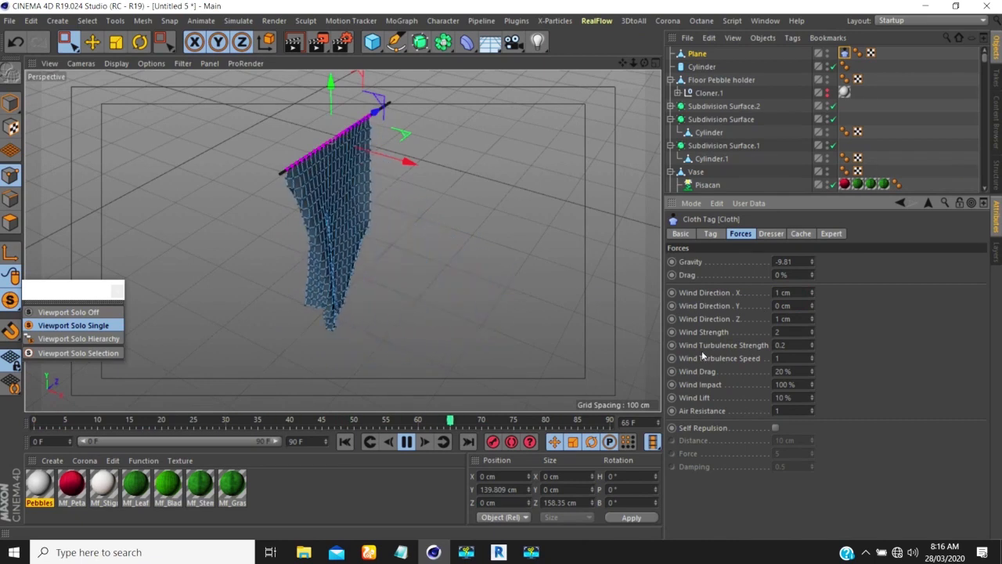
Set the cloth's Wind Turbulence Strength to 0.5
double_click(787, 344)
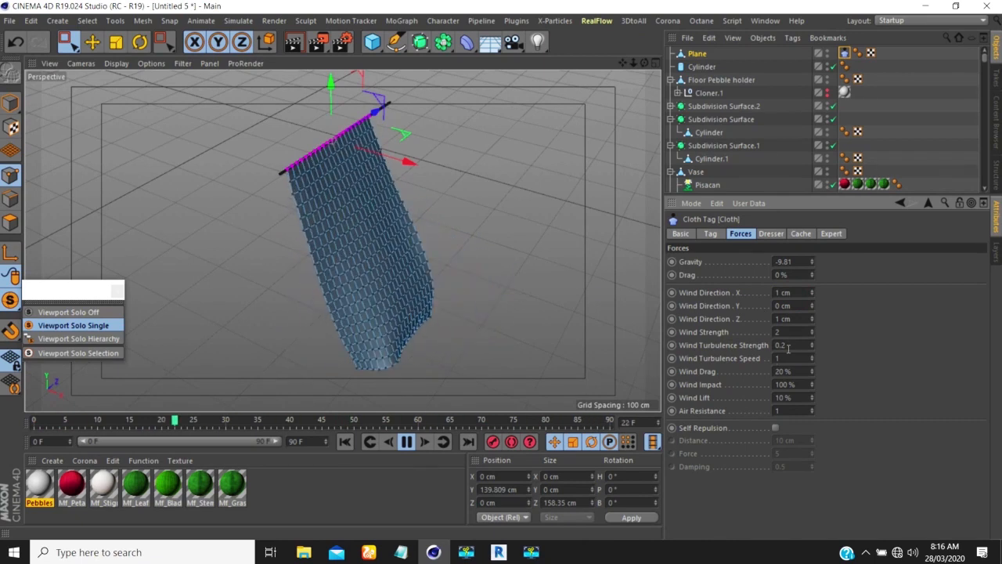
key(BackSpace)
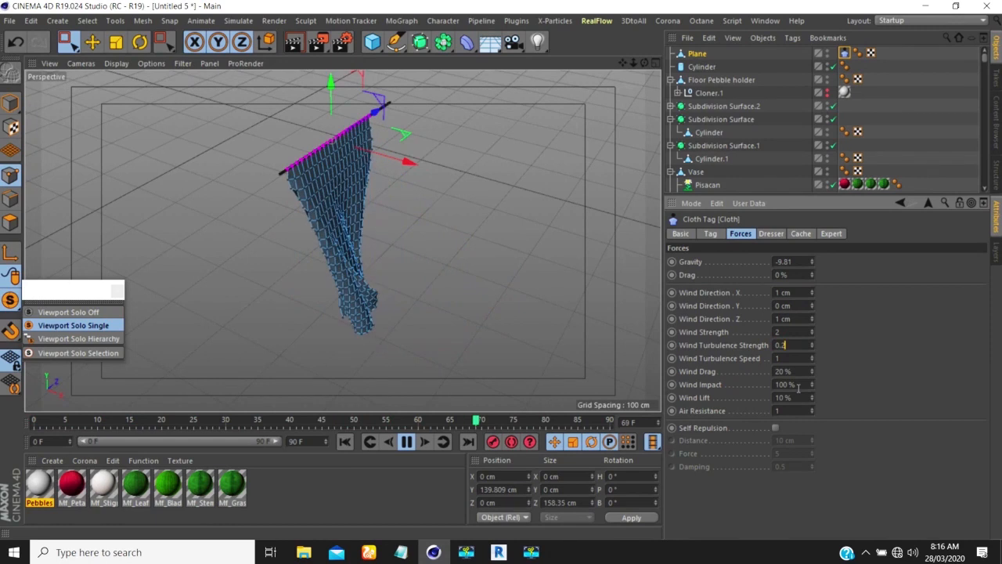
text(5)
key(Return)
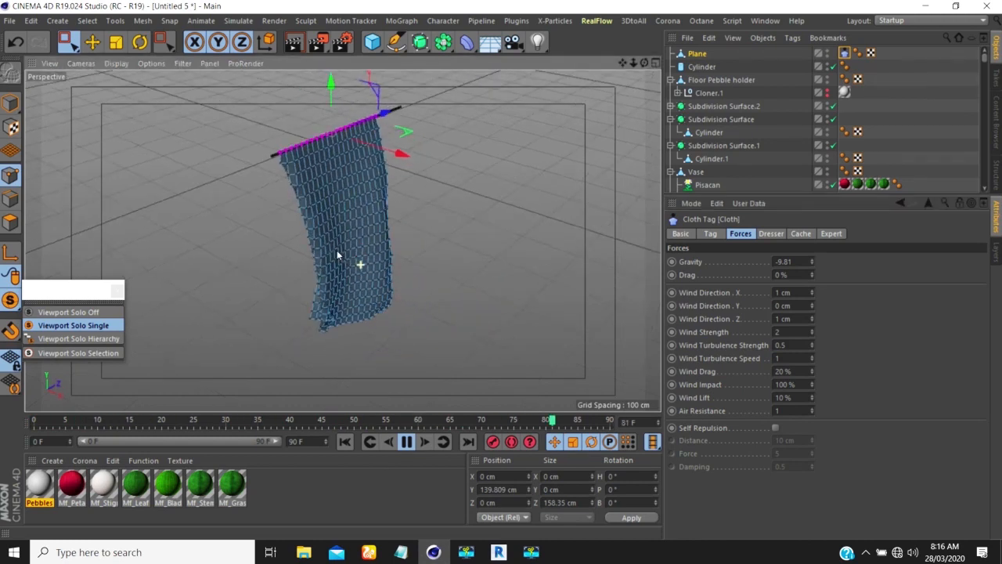
Set Point EPS and Poly EPS to 0.2 cm and enable Self Collision in the Cloth tag's expert settings
click(832, 233)
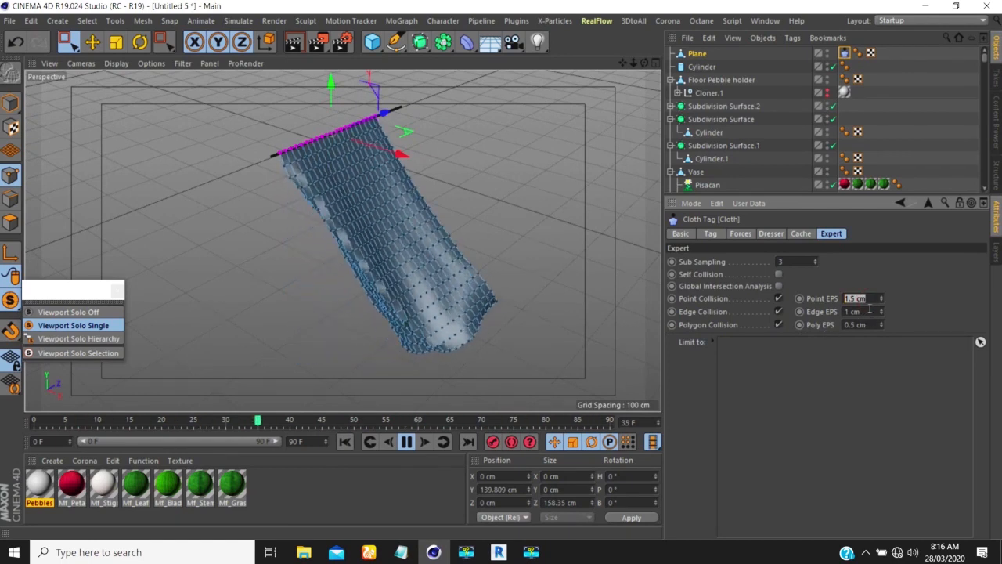
text(0)
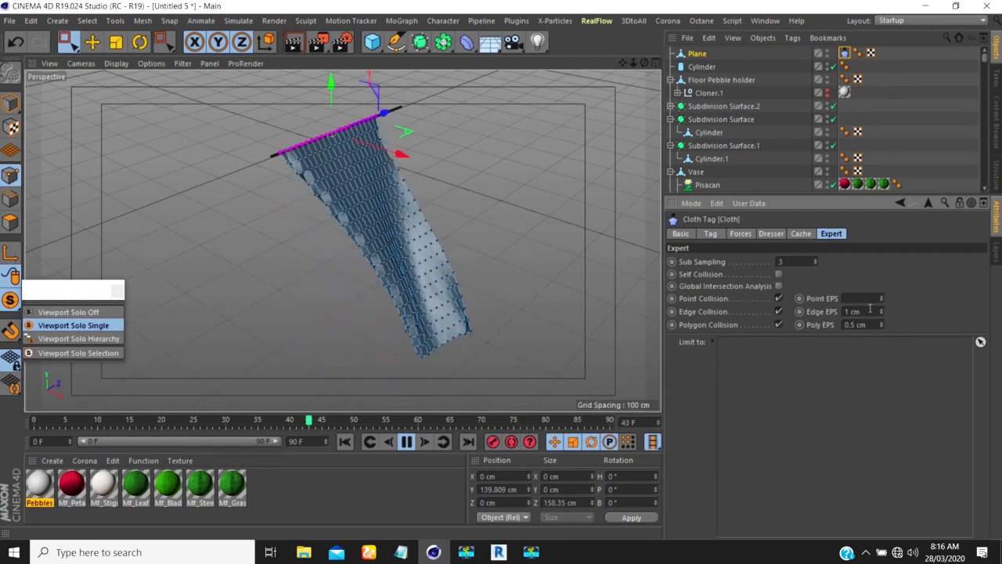
text(.2)
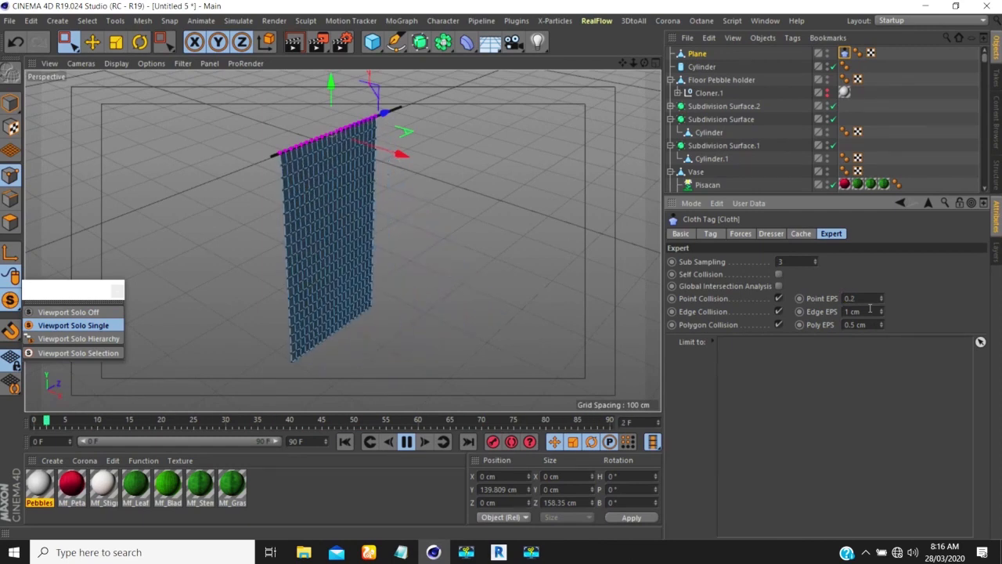
drag(877, 325, 803, 328)
text(0.2)
key(Return)
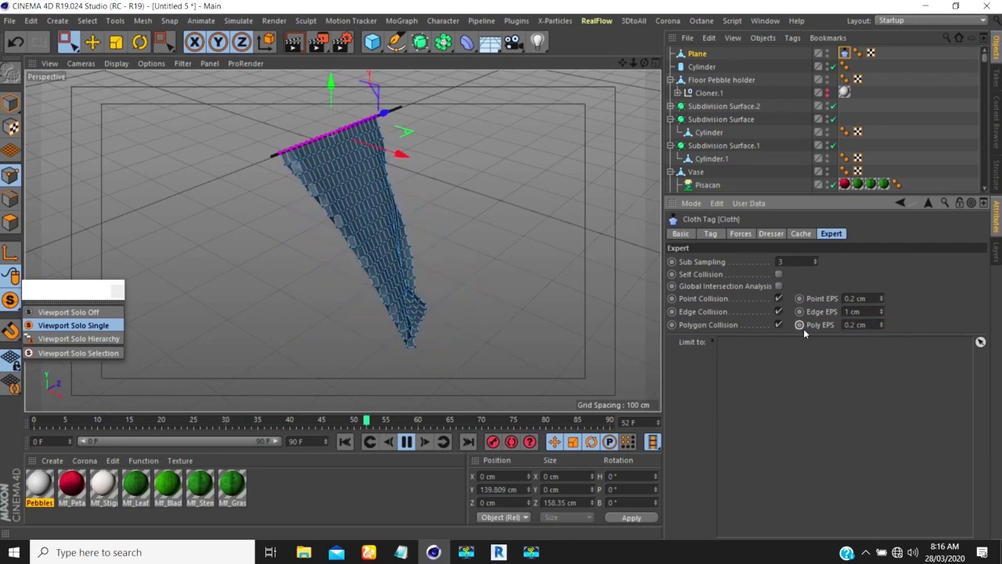
click(779, 274)
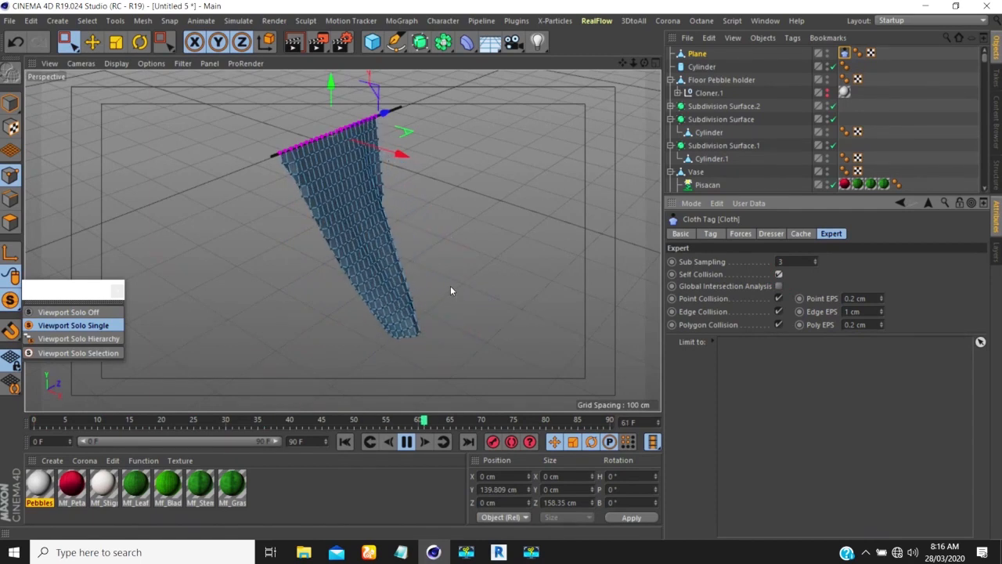
Stop the playback and extend the end of the animation to frame 300
click(407, 442)
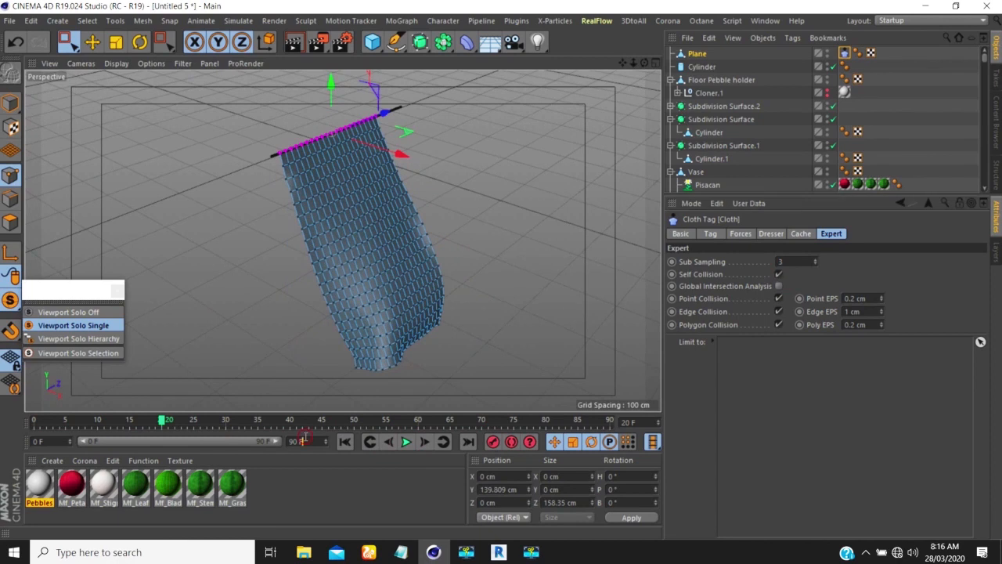
text(300)
key(Return)
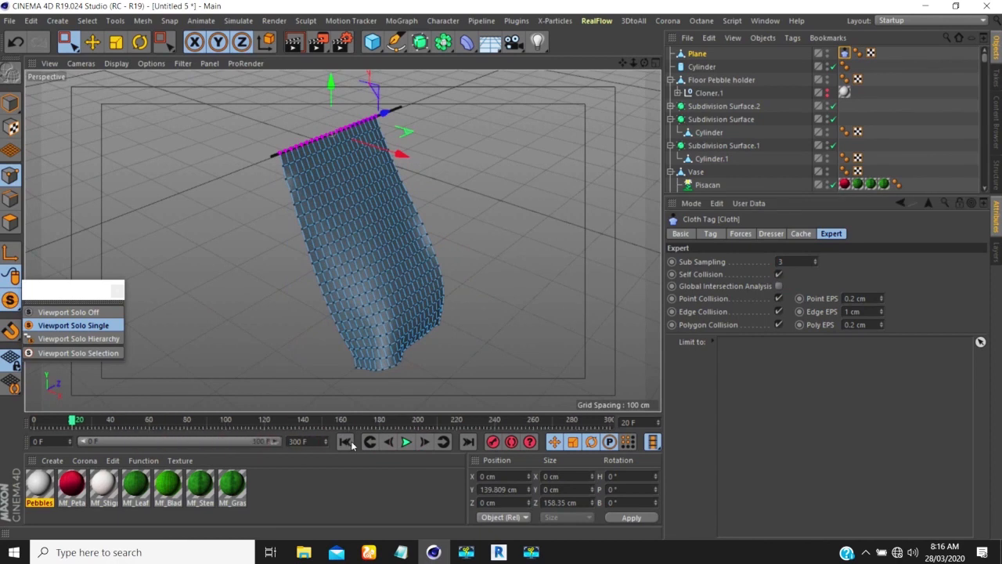
Try Self Repulsion on the curtain cloth by replaying the simulation from the first frame, and turn it off again
click(772, 235)
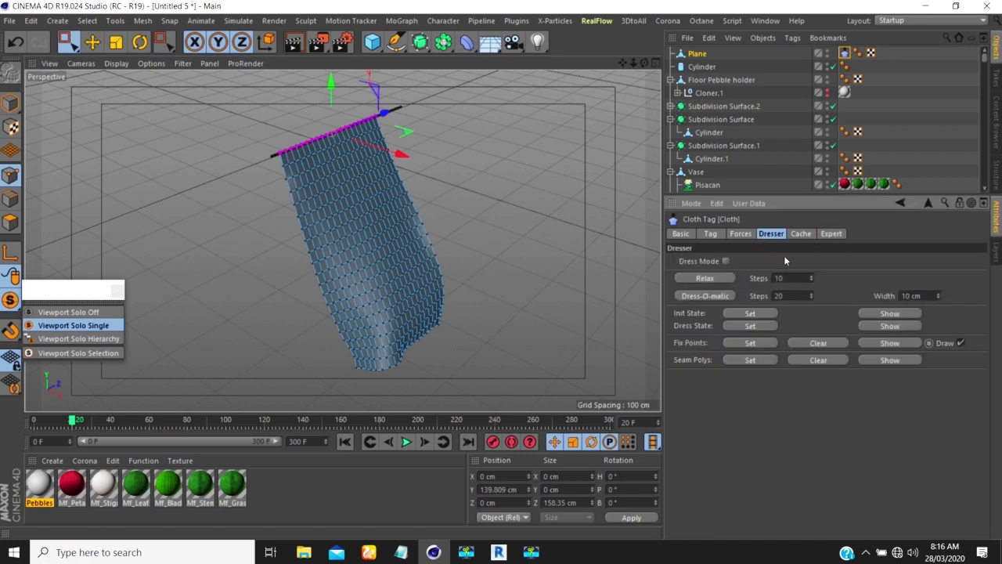
click(799, 234)
click(741, 233)
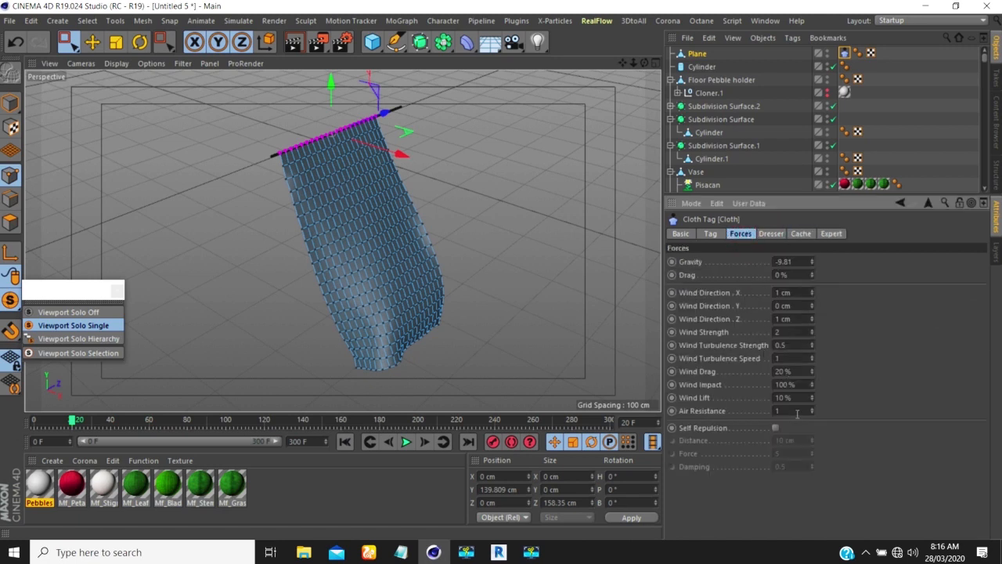
click(775, 427)
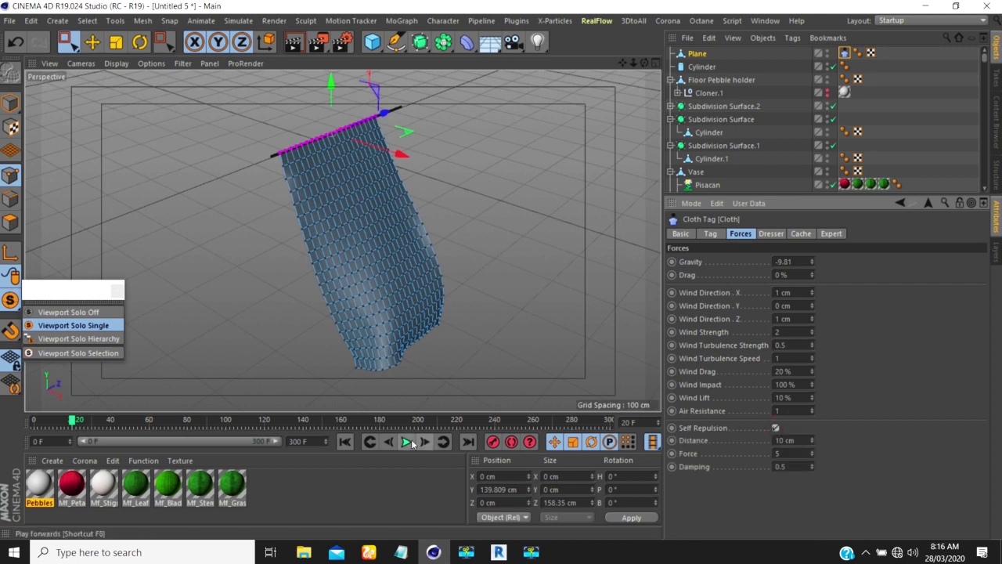
click(345, 442)
click(406, 443)
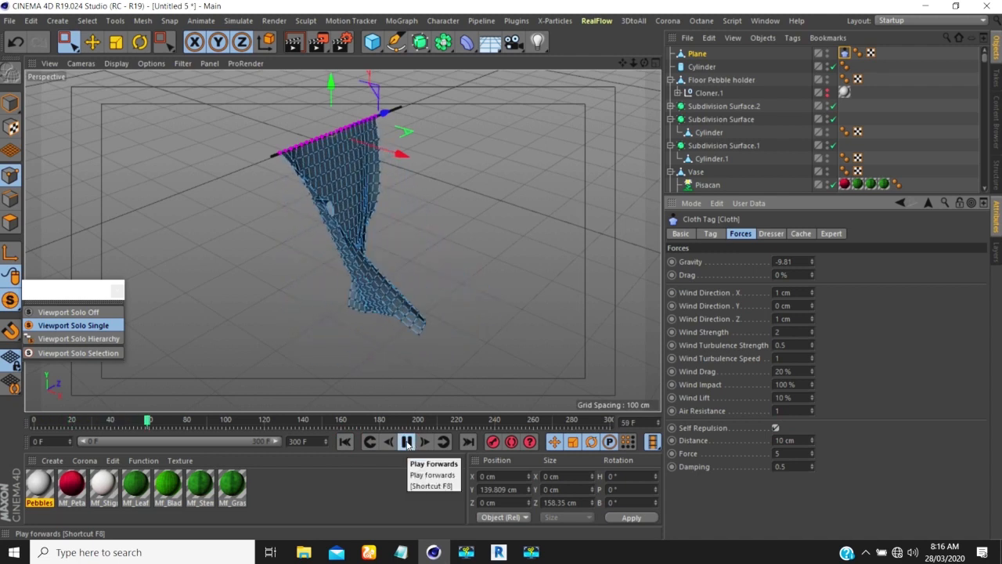
click(776, 427)
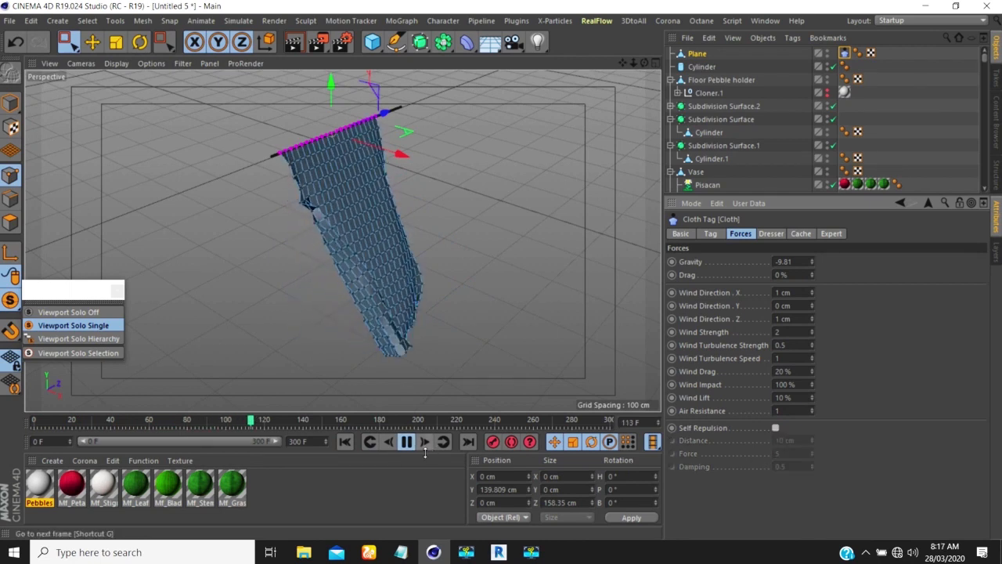
Replay the cloth simulation from the first frame and stop it at frame 93
click(345, 442)
click(406, 441)
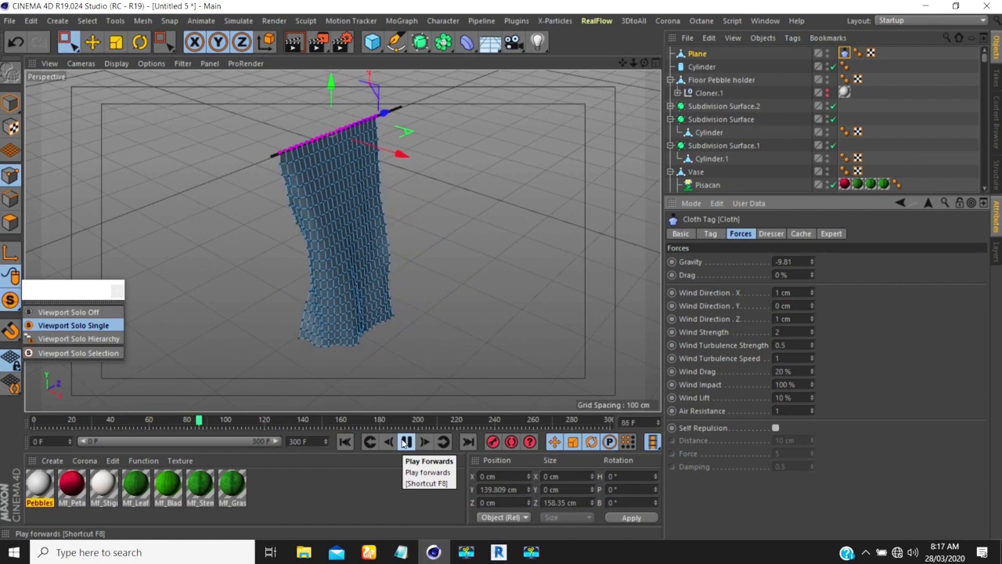
click(404, 443)
alt+drag(347, 282, 345, 222)
mouse_move(347, 302)
alt+mouse_down()
mouse_move(370, 290)
mouse_move(352, 303)
alt+mouse_up()
Disable the Cloth tag on the curtain plane at frame 93
click(680, 234)
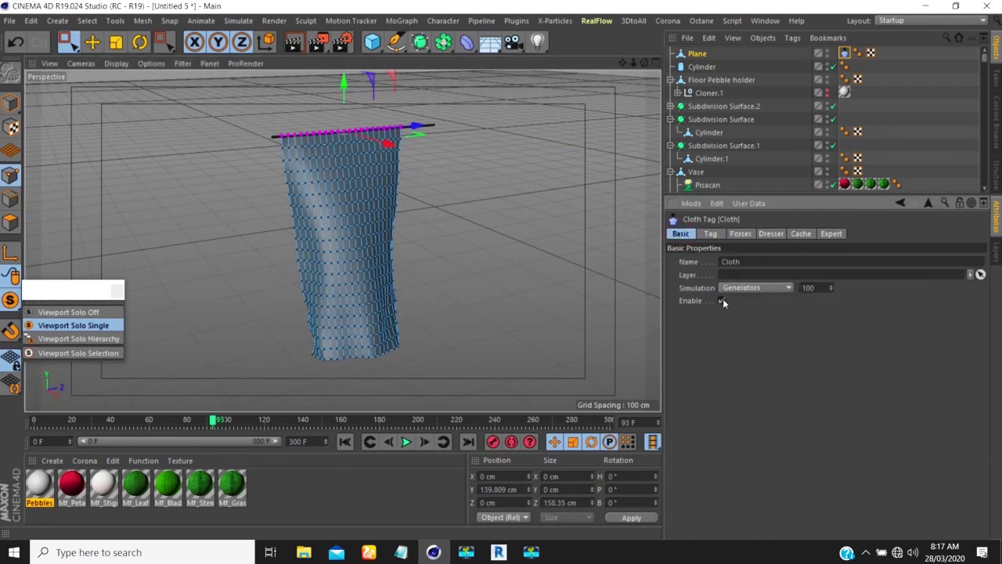
alt+drag(341, 232, 446, 259)
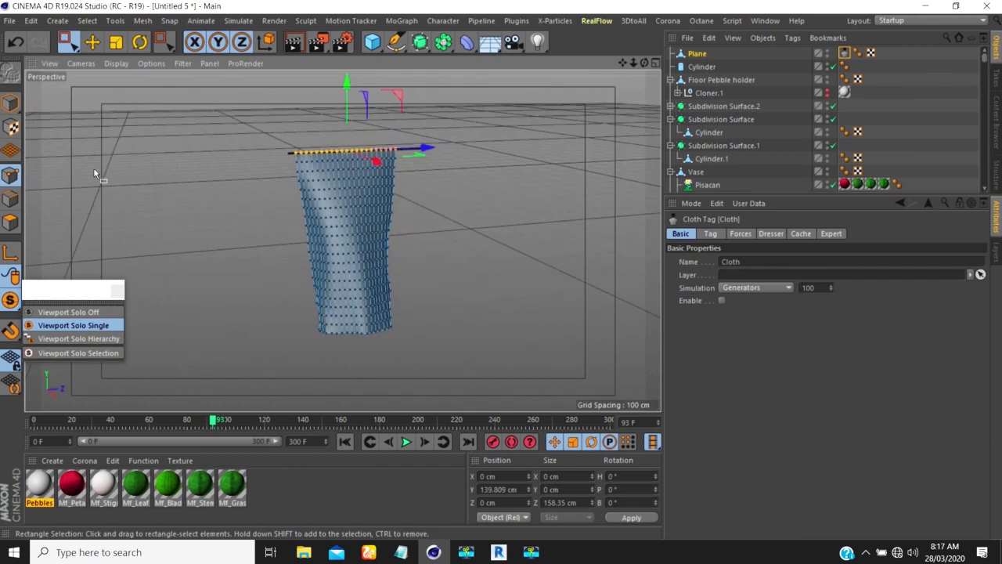
key(e)
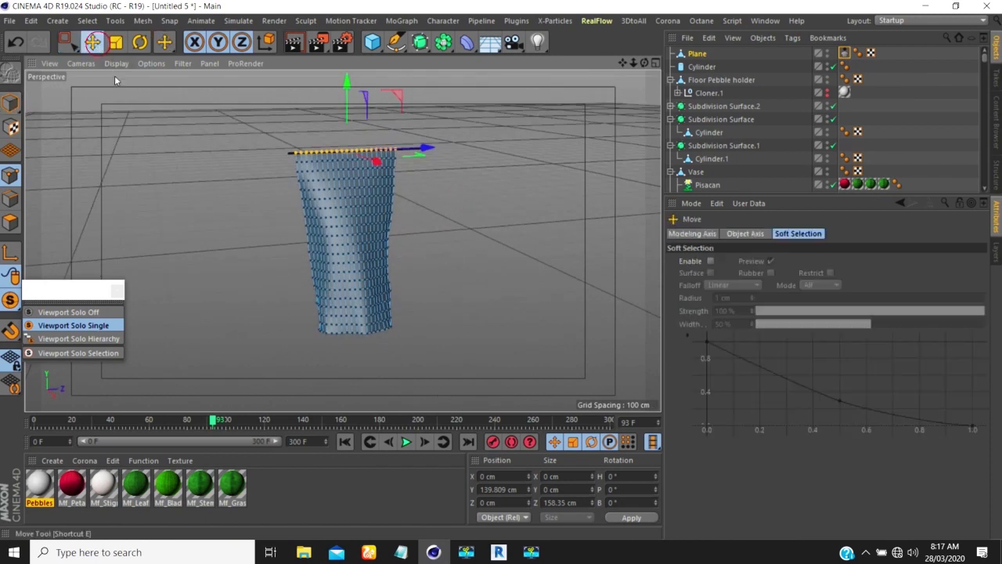
Pull one corner of the curtain's bottom hem outward with the Grab sculpt brush at size 73
click(305, 21)
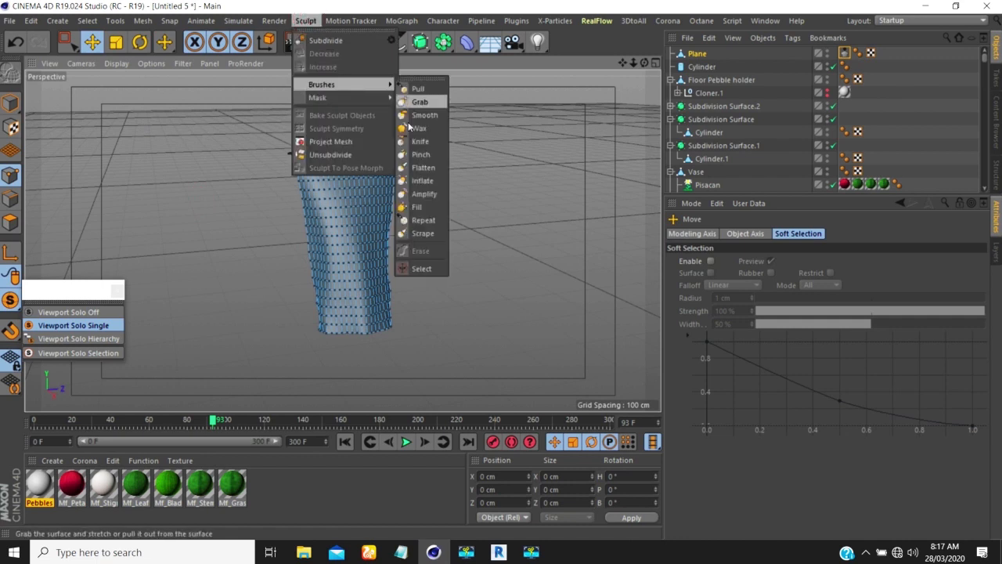
mouse_move(392, 83)
click(421, 99)
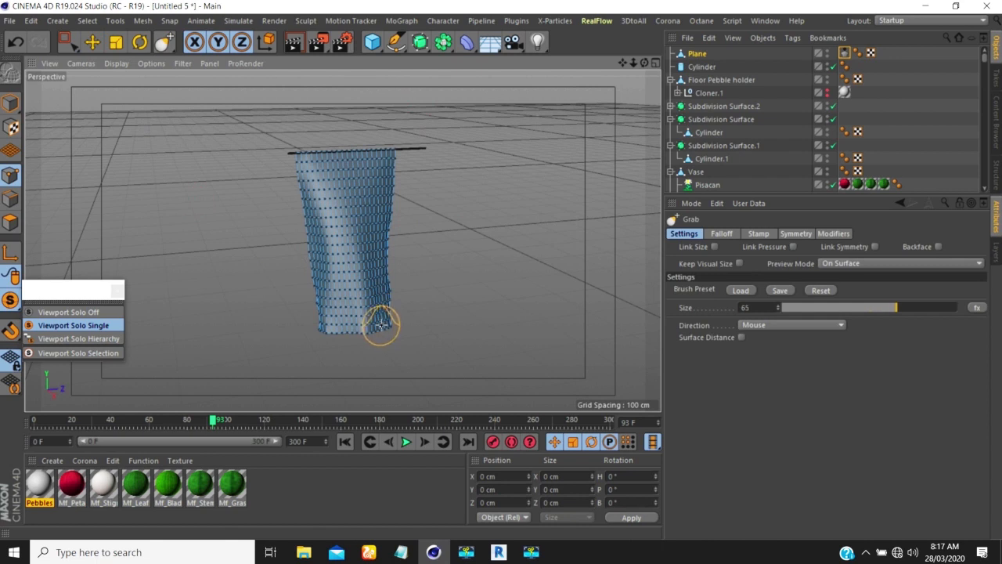
alt+drag(423, 295, 390, 317)
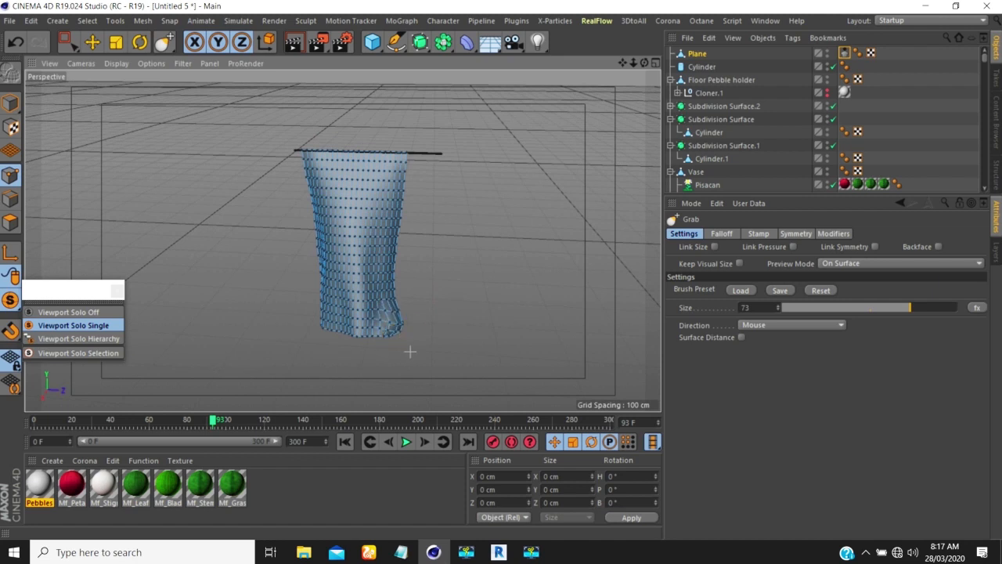
mouse_move(407, 344)
alt+mouse_down()
mouse_move(386, 351)
mouse_move(345, 333)
mouse_move(383, 354)
mouse_move(445, 329)
mouse_move(484, 346)
alt+mouse_up()
alt+drag(400, 317, 405, 321)
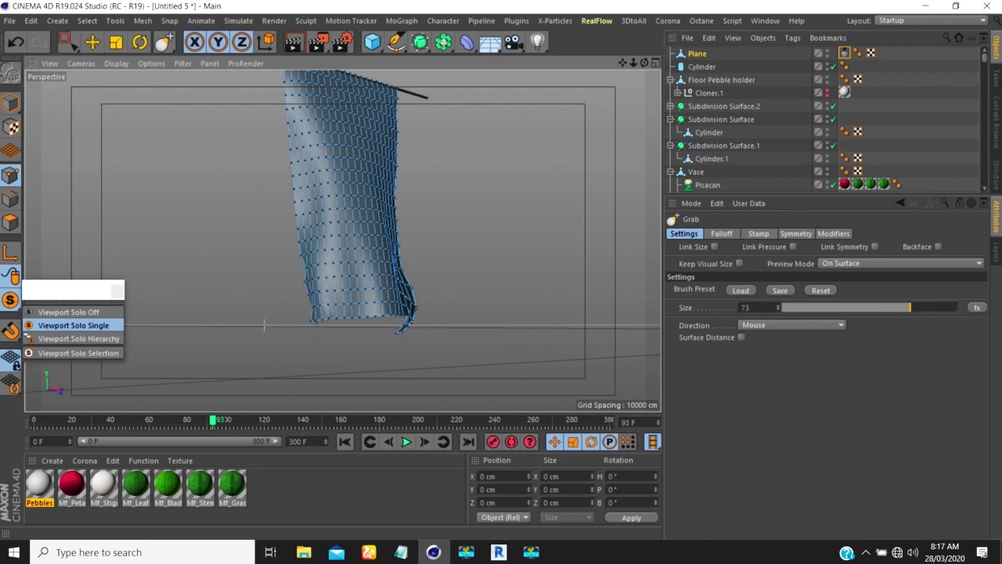
Flare the opposite corner and the middle of the curtain's bottom hem into uneven folds with repeated Grab strokes
mouse_move(314, 317)
mouse_down()
mouse_move(283, 318)
mouse_move(304, 349)
mouse_up()
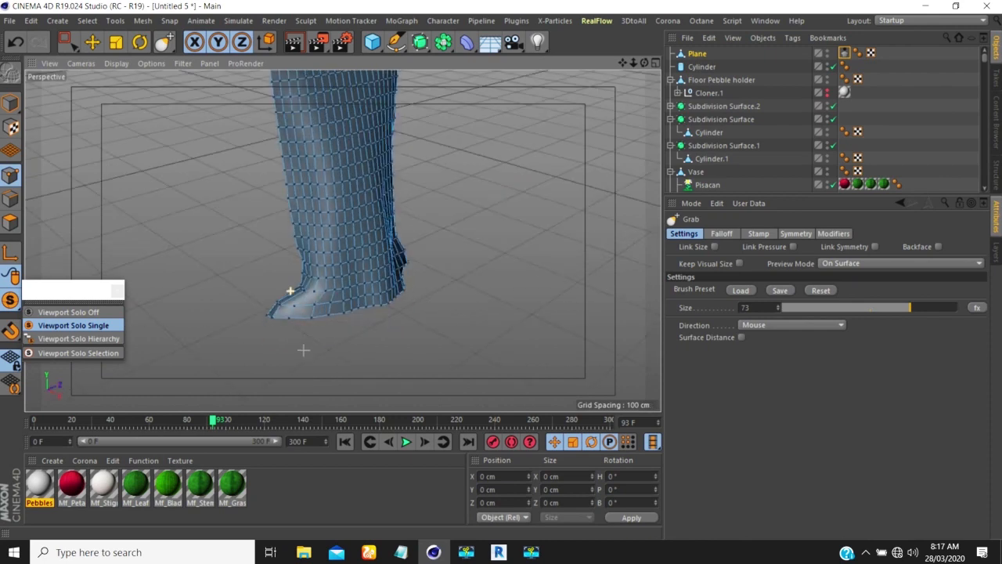
drag(304, 277, 283, 286)
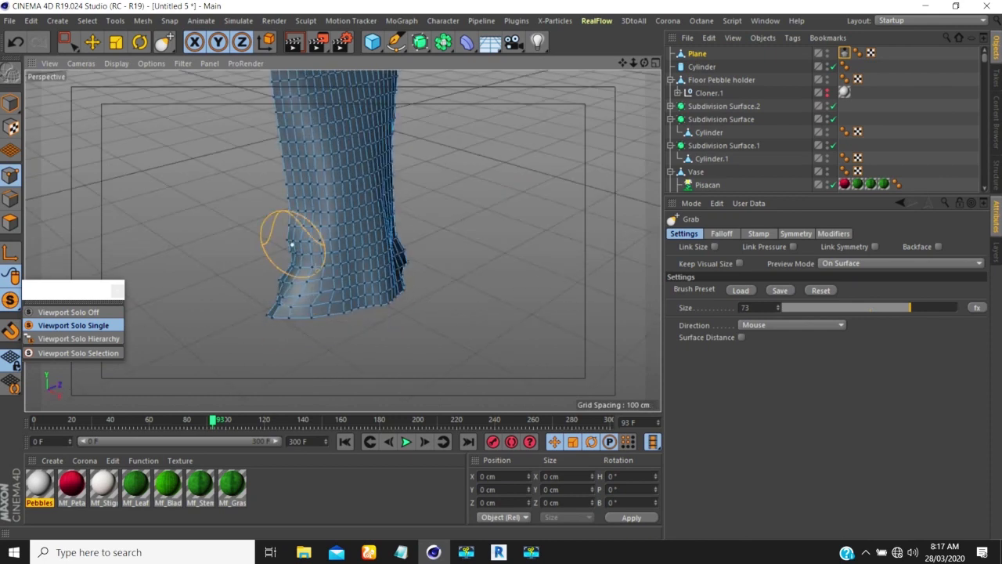
alt+drag(344, 309, 335, 324)
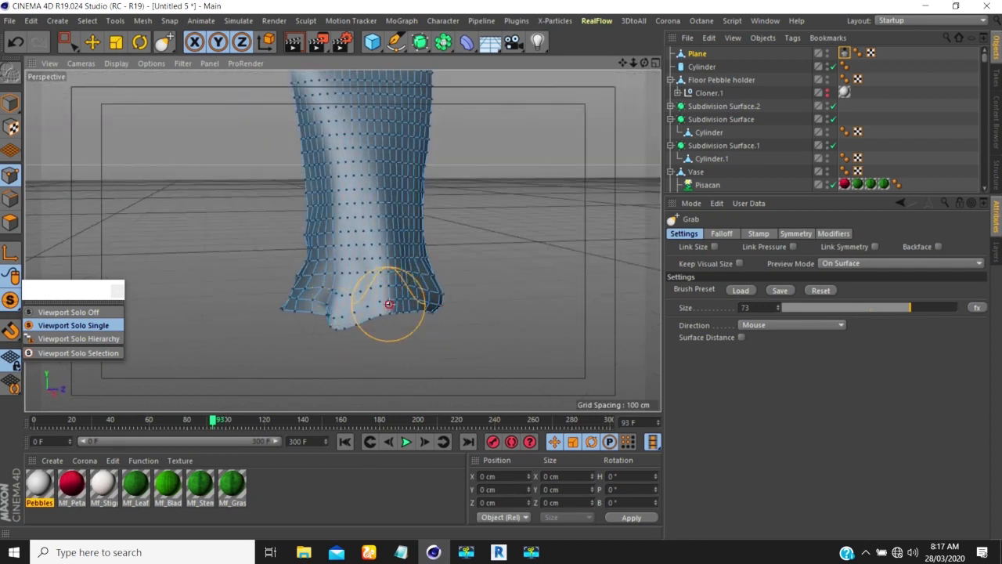
mouse_move(389, 304)
alt+mouse_down()
mouse_move(418, 308)
mouse_move(242, 327)
alt+mouse_up()
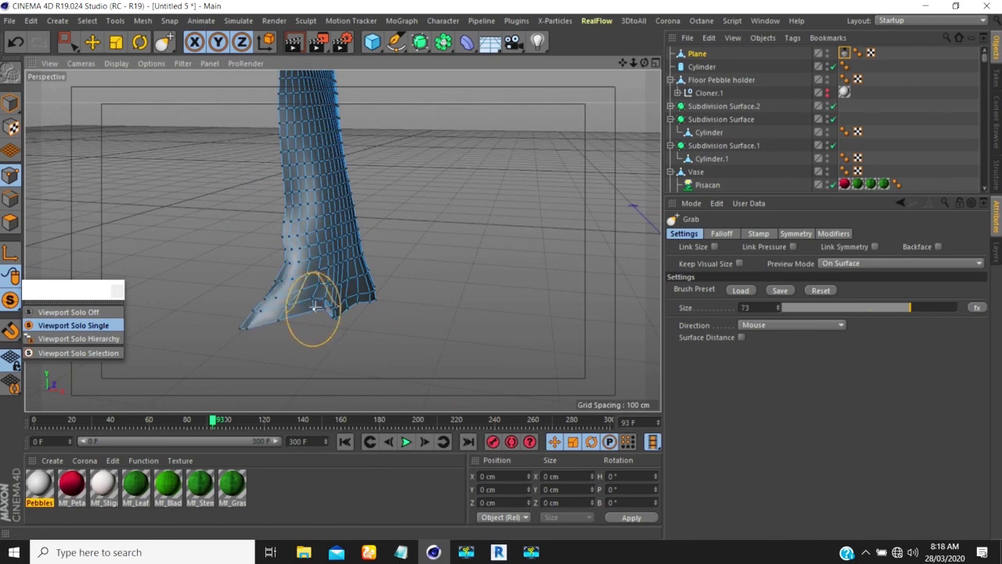
alt+drag(325, 291, 230, 288)
alt+drag(354, 285, 400, 306)
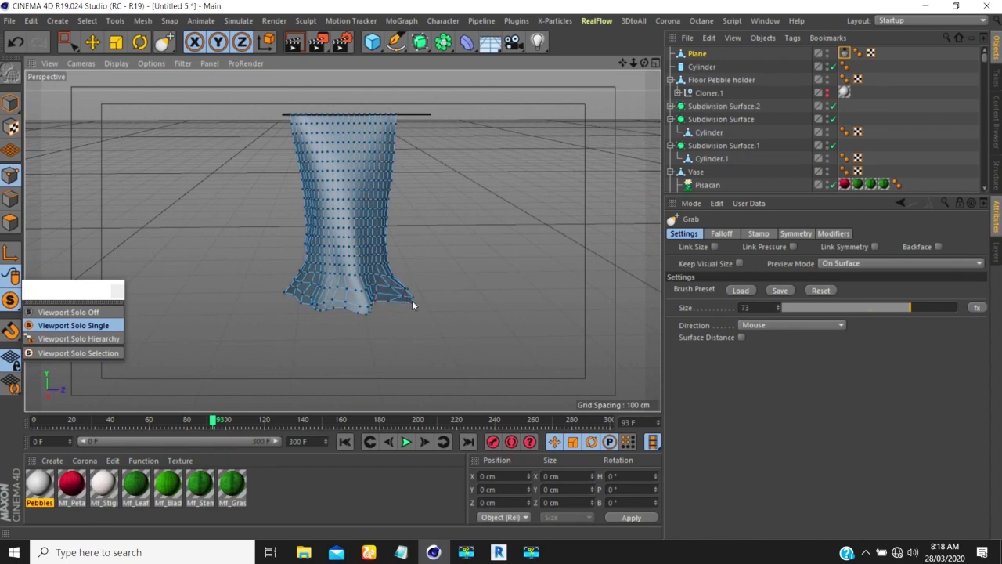
scroll(373, 296, up, 5)
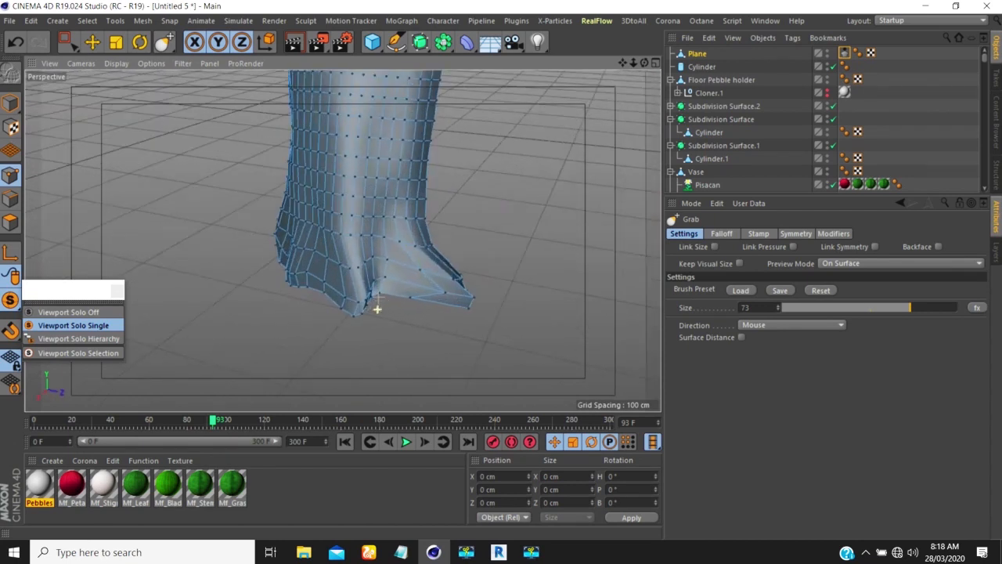
drag(374, 296, 388, 306)
scroll(387, 305, up, 3)
scroll(387, 305, down, 2)
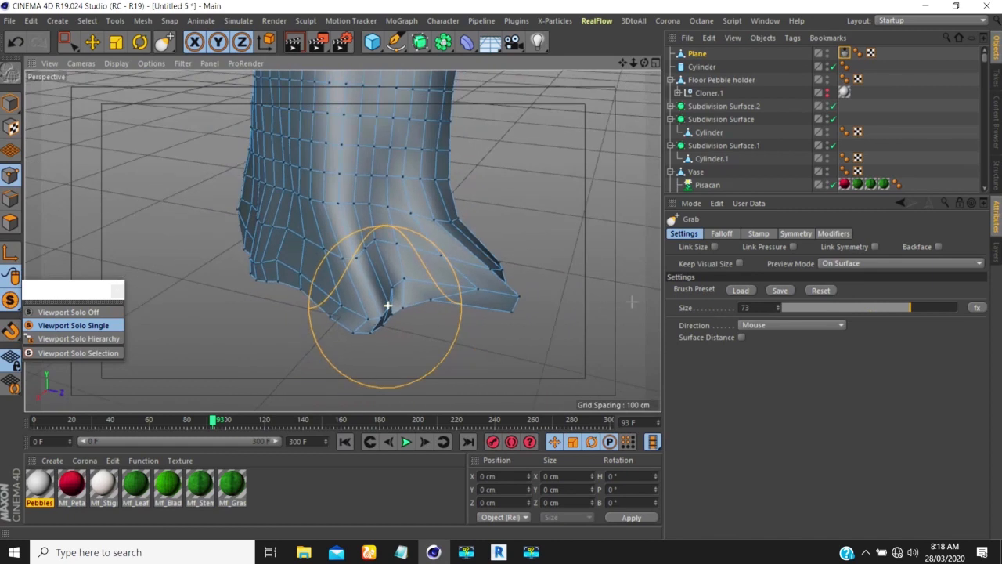
Smooth the crumpled fold at the hem with the Smooth sculpt brush and set its pressure to 15%
click(307, 21)
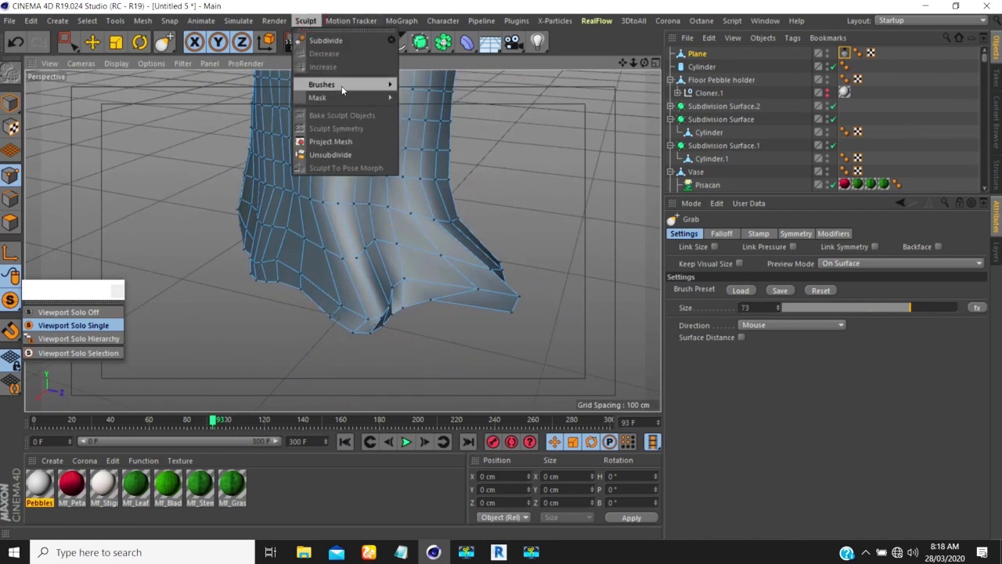
mouse_move(344, 86)
click(419, 115)
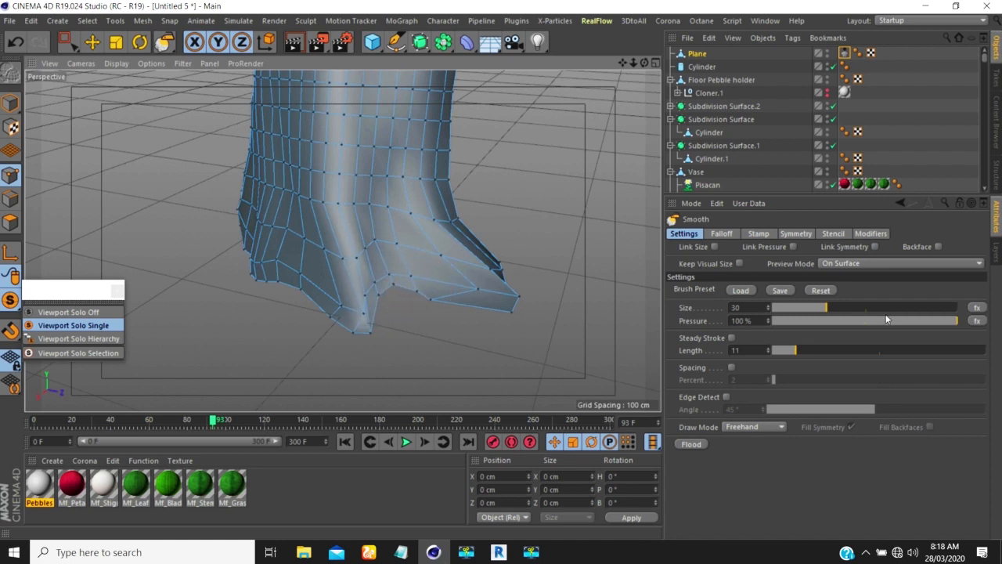
drag(887, 320, 809, 321)
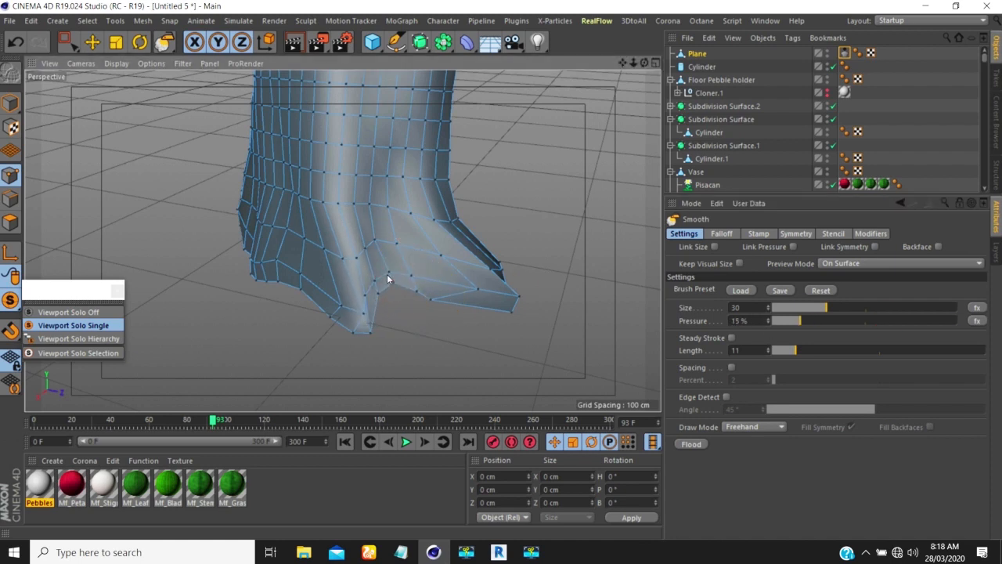
Detach the sculpt brush list as a floating palette and pull the curtain's lower folds further with the Grab brush
click(306, 20)
mouse_move(337, 86)
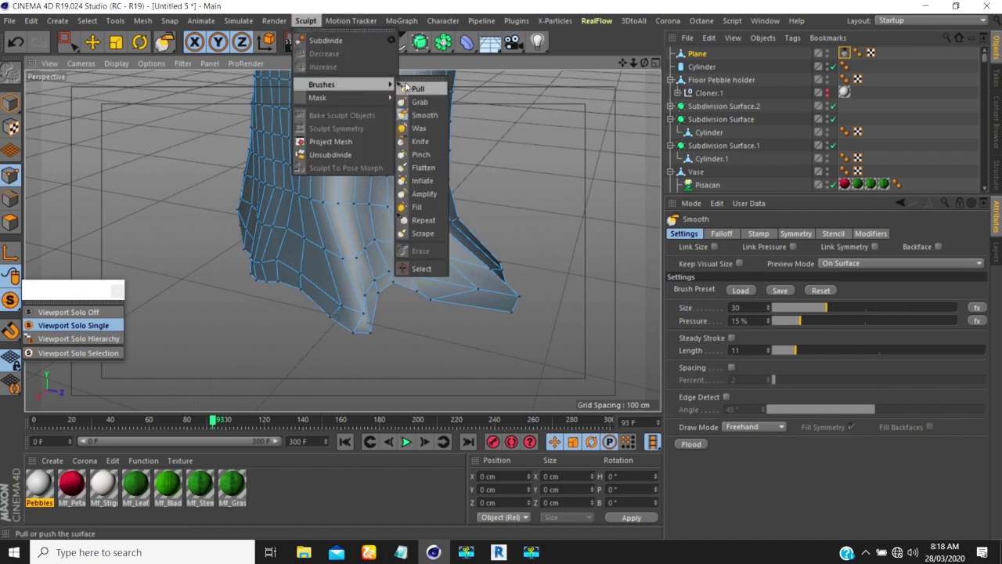
click(419, 79)
mouse_move(419, 67)
mouse_down()
mouse_move(573, 127)
mouse_move(604, 120)
mouse_up()
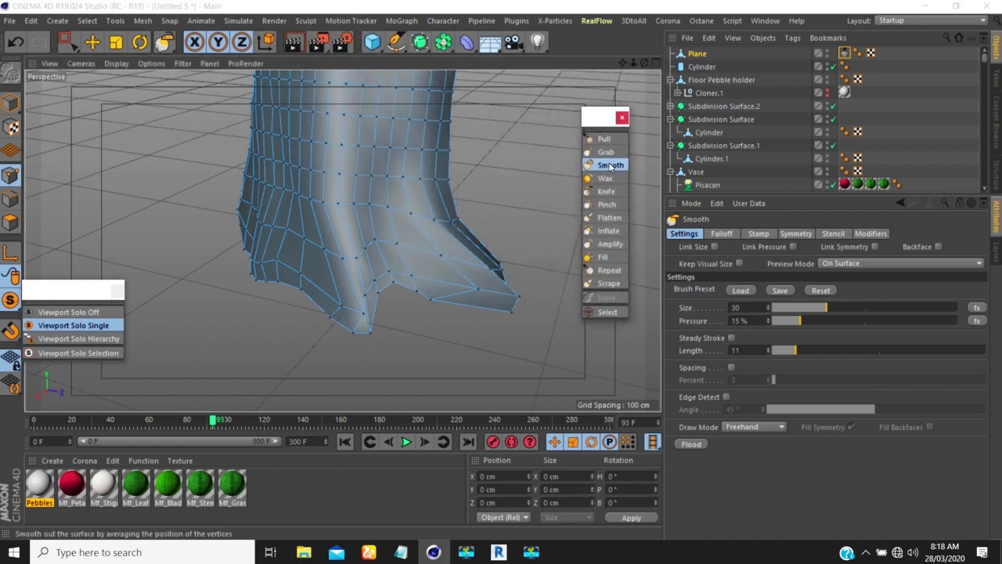
click(605, 152)
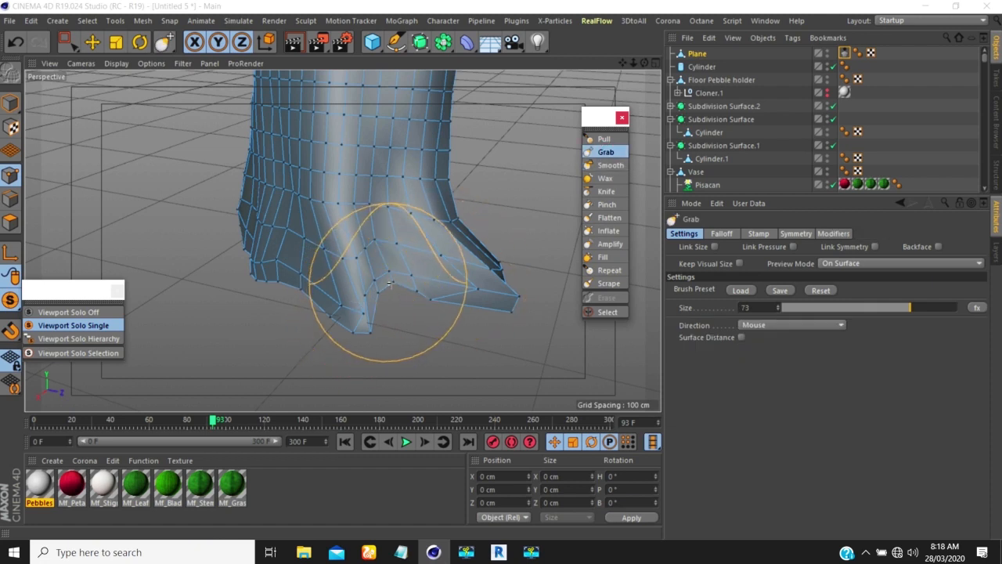
mouse_move(401, 301)
mouse_down()
mouse_move(408, 308)
mouse_move(394, 290)
mouse_move(441, 271)
mouse_move(332, 275)
mouse_up()
scroll(353, 260, down, 6)
scroll(352, 261, up, 5)
Select all the curtain's polygons and subdivide them with a subdivision value of 1
key(ctrl+a)
right_click(430, 149)
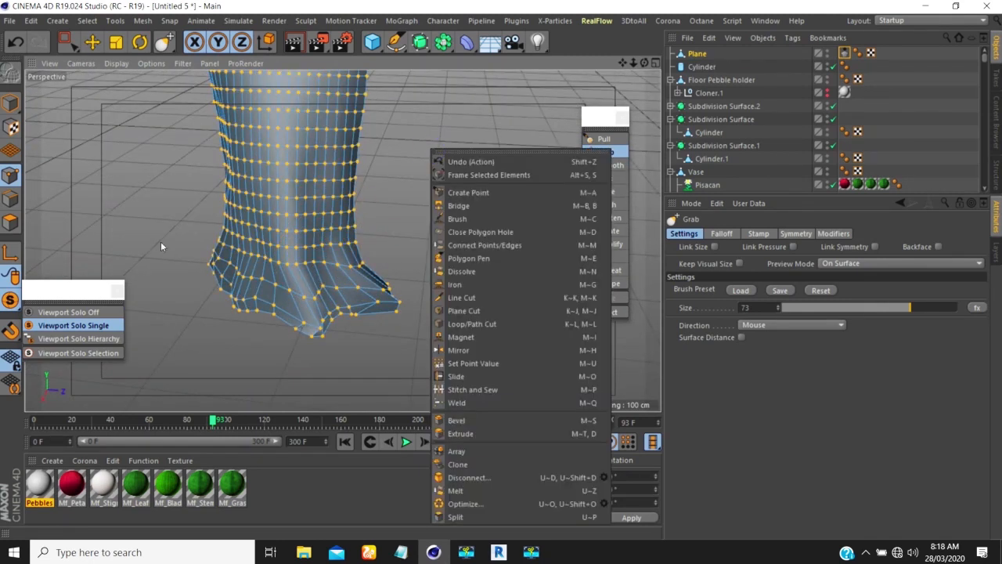
click(9, 222)
click(9, 221)
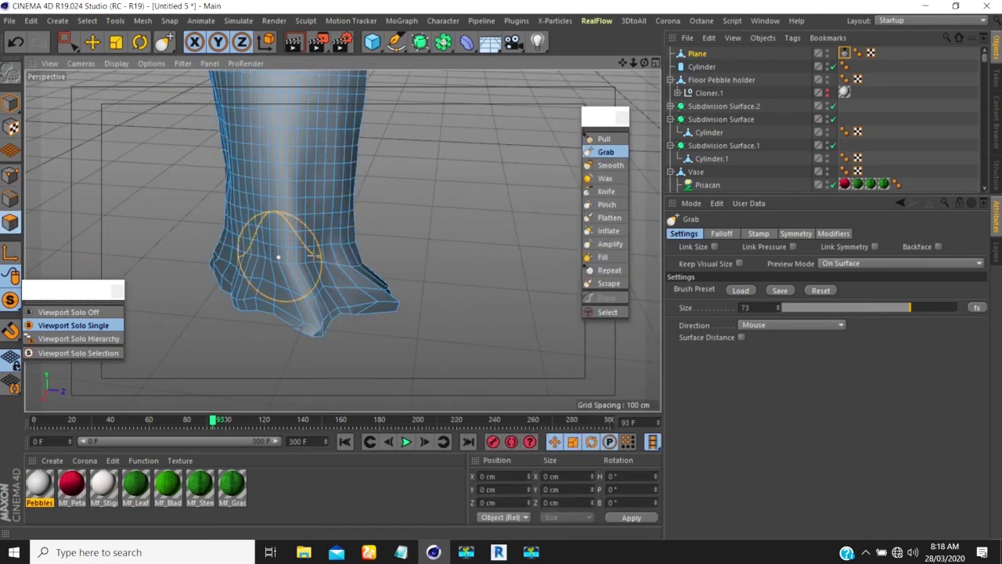
key(ctrl+a)
right_click(427, 188)
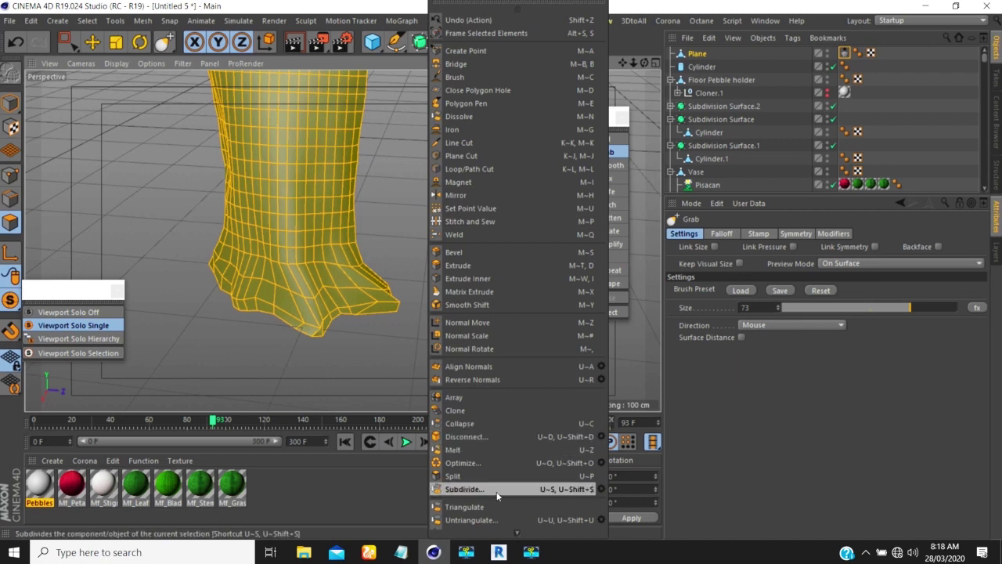
click(593, 489)
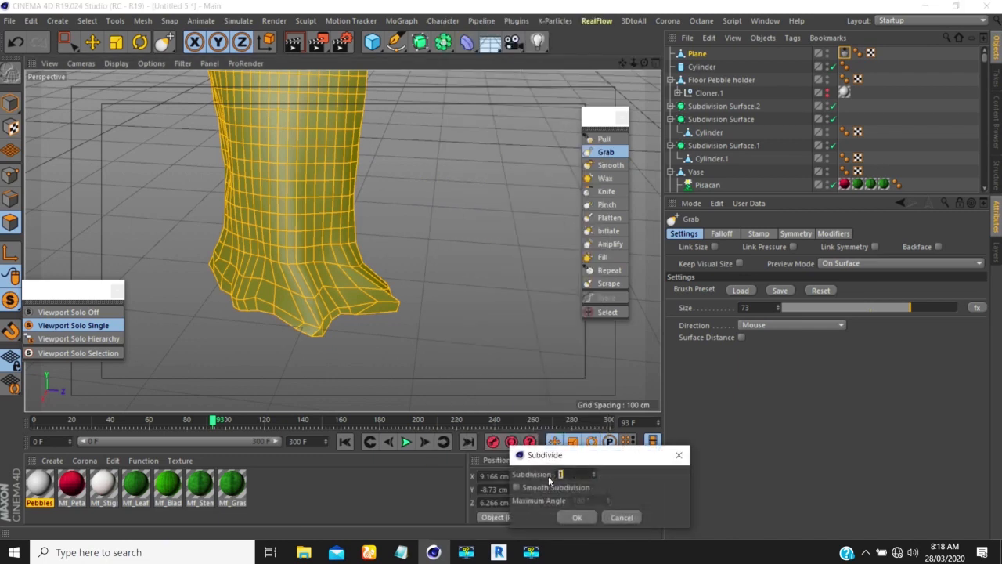
click(578, 517)
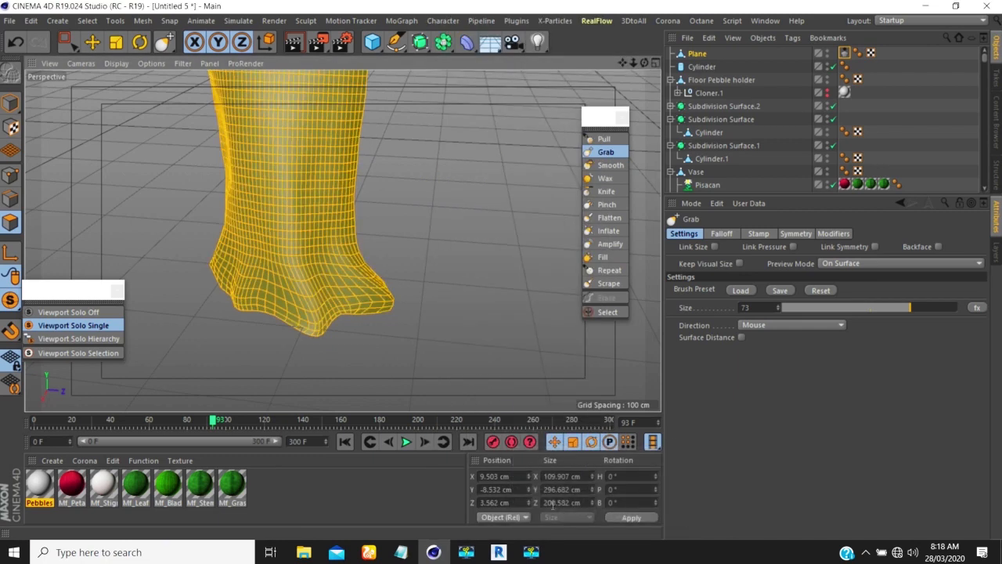
scroll(367, 339, down, 5)
scroll(327, 221, up, 3)
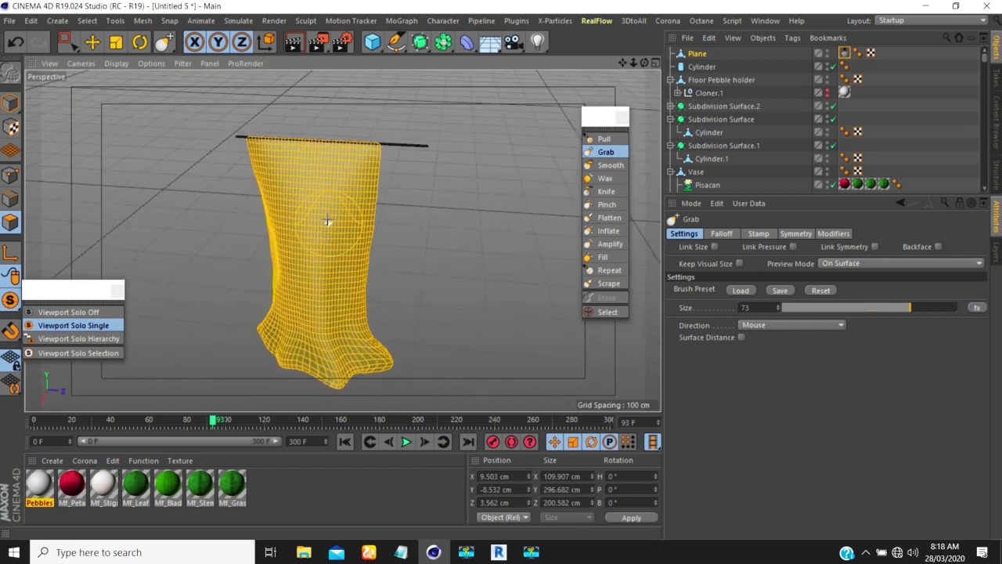
alt+drag(319, 261, 357, 249)
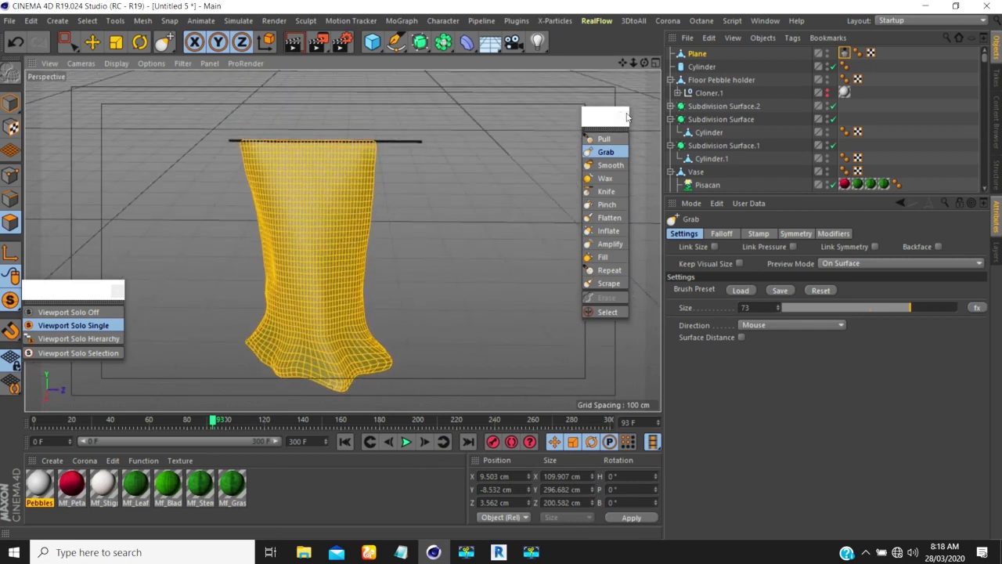
Re-enable the Cloth tag on the curtain plane
click(844, 52)
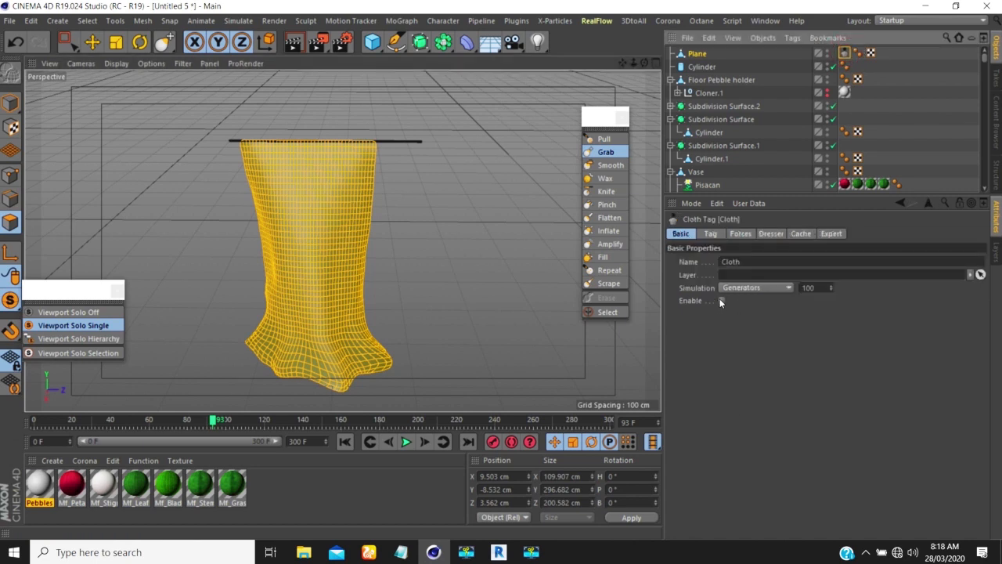
click(771, 233)
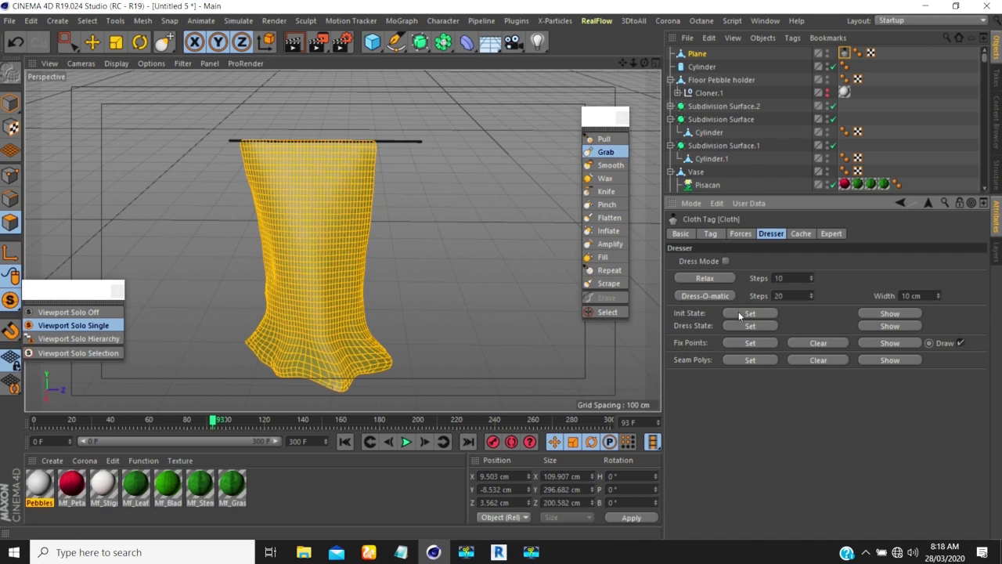
click(708, 233)
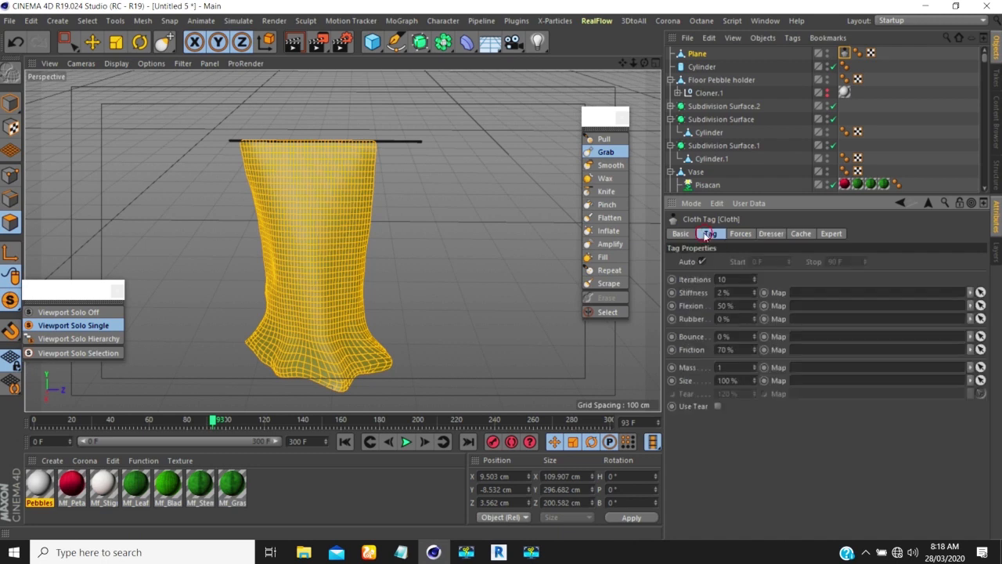
click(683, 233)
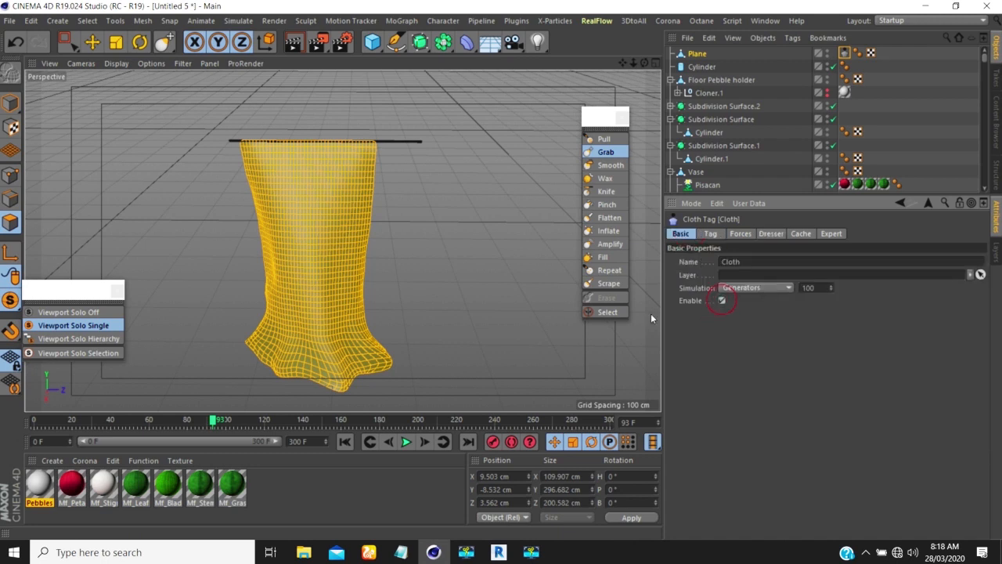
Test the cloth simulation on the subdivided curtain from the first frame and return to frame 0
click(351, 443)
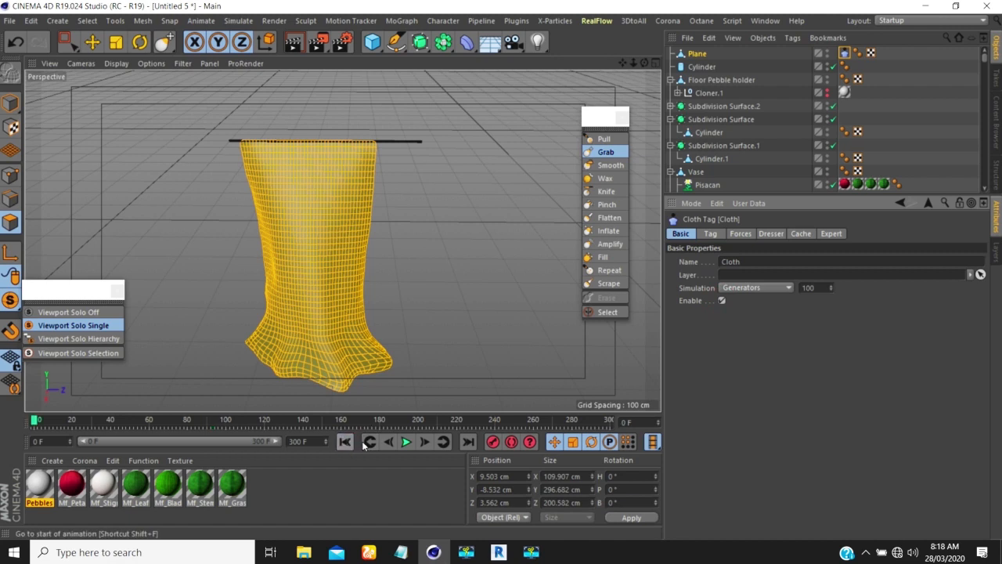
click(405, 442)
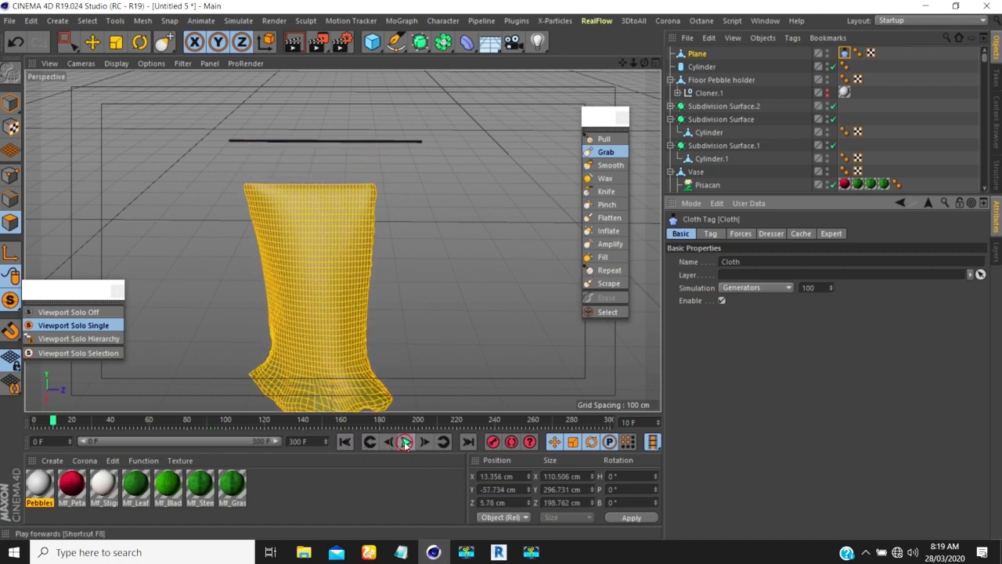
click(345, 442)
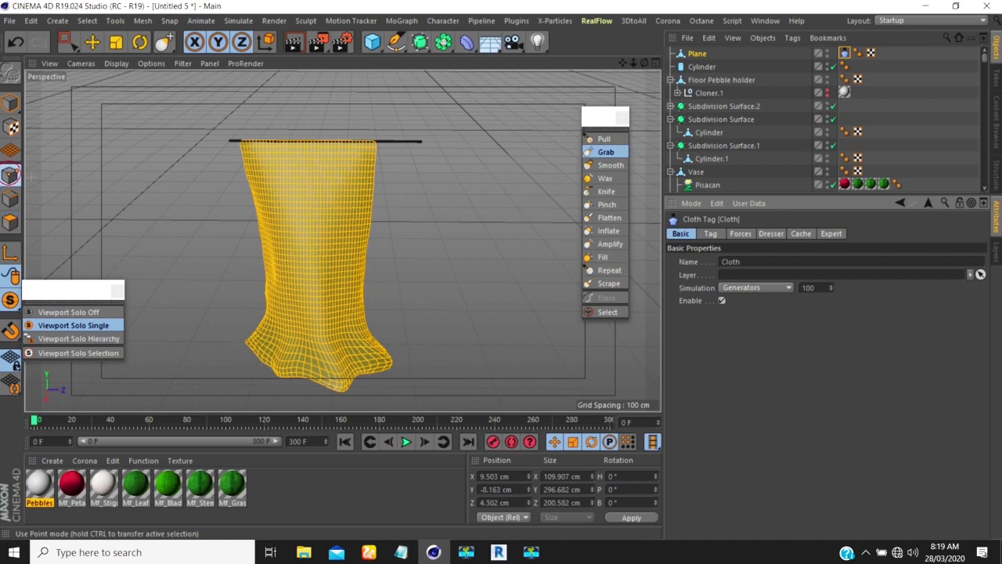
Select the row of points along the curtain's upper edge and set them as the Cloth tag's fix points
click(10, 174)
scroll(260, 117, up, 2)
scroll(272, 153, up, 2)
mouse_move(341, 172)
alt+mouse_down()
mouse_move(329, 165)
mouse_move(326, 177)
alt+mouse_up()
click(68, 42)
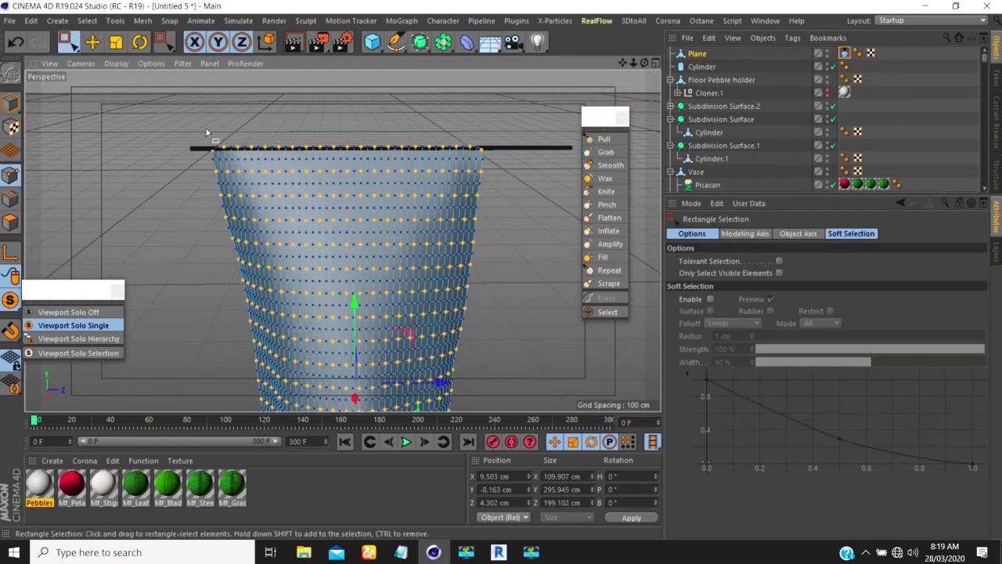
drag(247, 144, 507, 161)
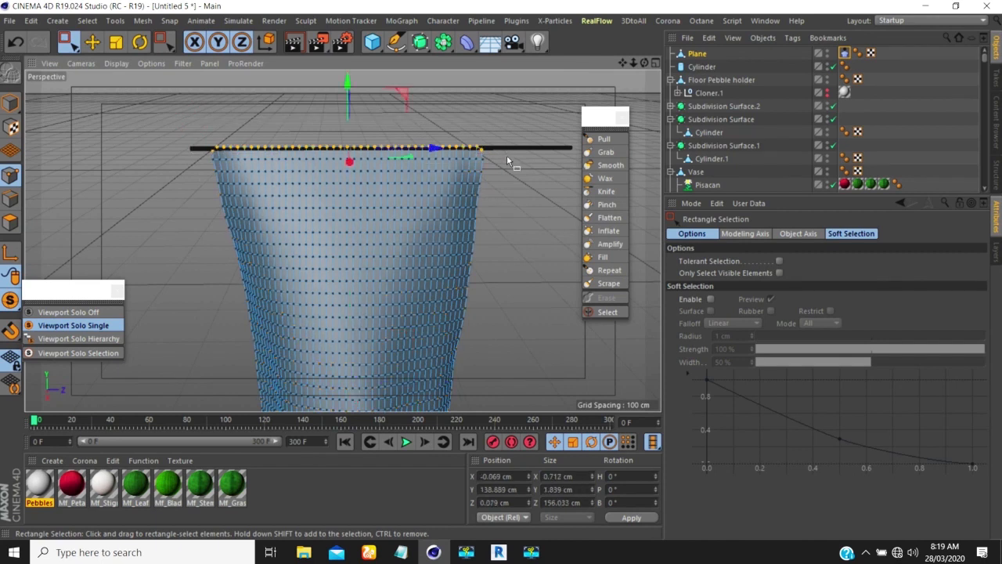
click(843, 53)
click(772, 233)
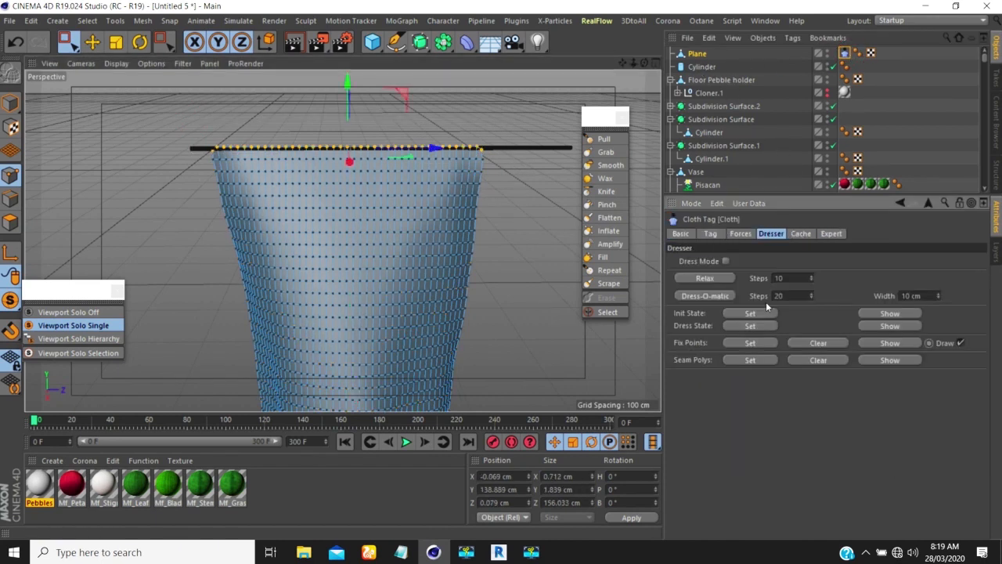
click(740, 344)
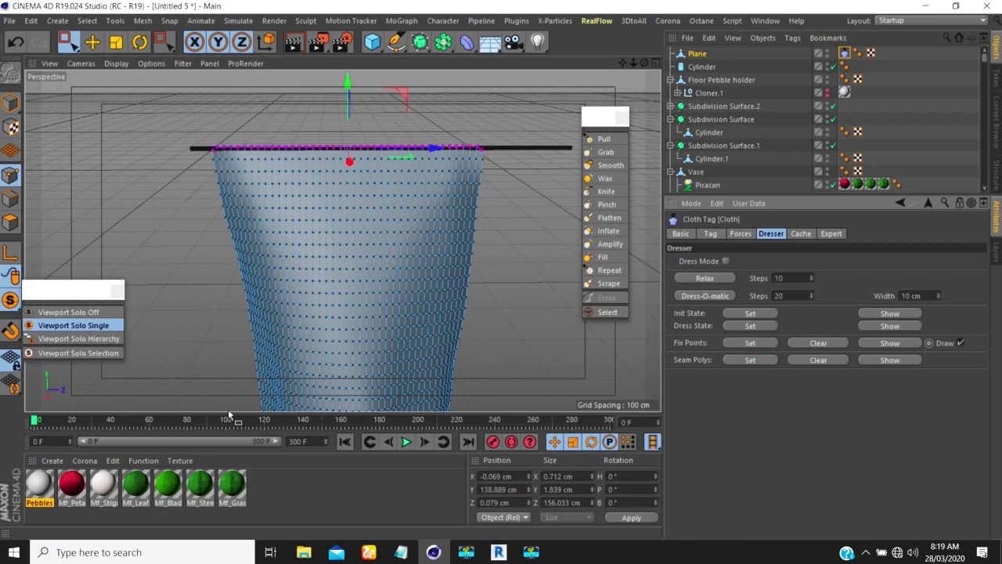
Run the cloth simulation with the pinned upper edge and stop it at frame 64
scroll(296, 207, down, 5)
alt+drag(296, 171, 445, 192)
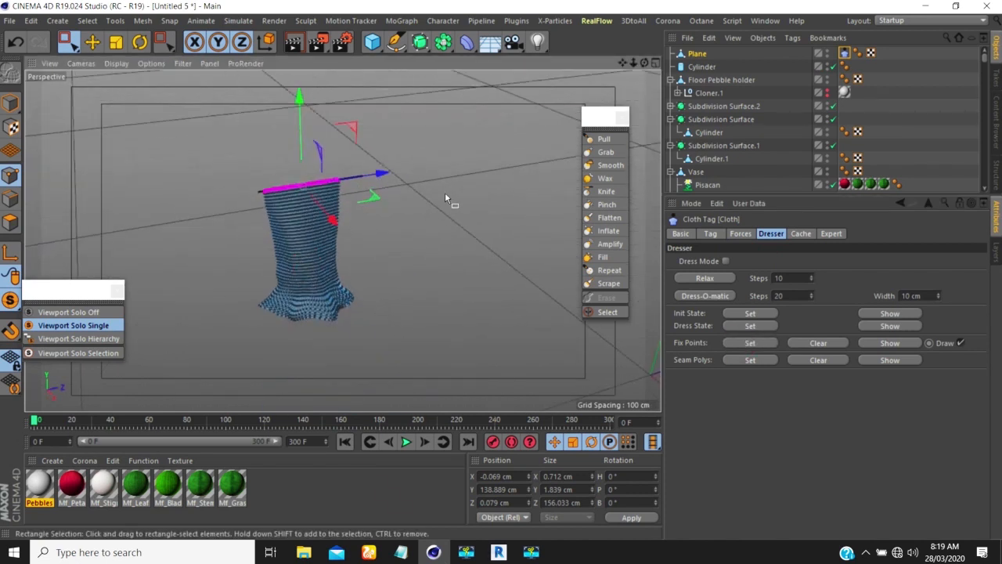
click(407, 442)
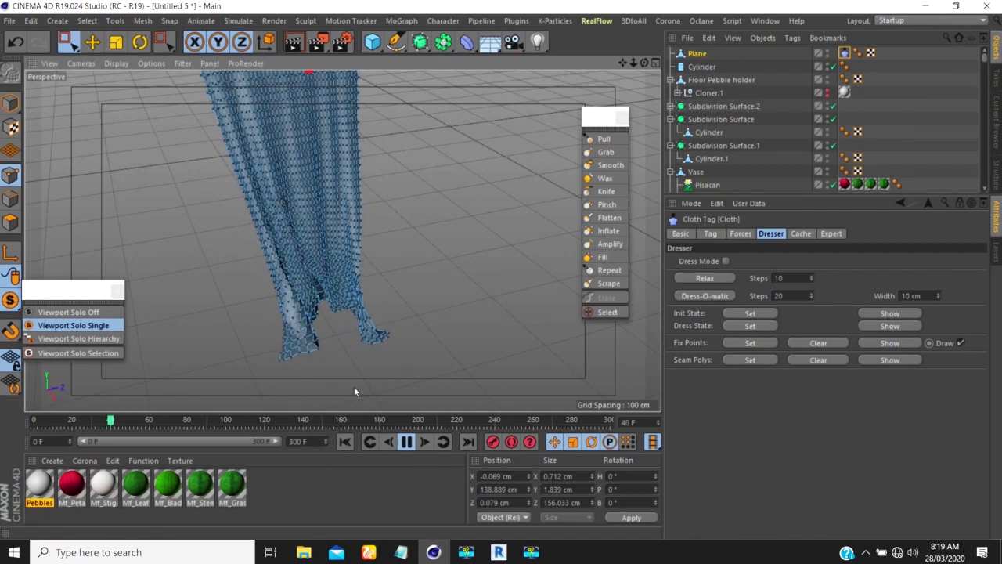
click(406, 443)
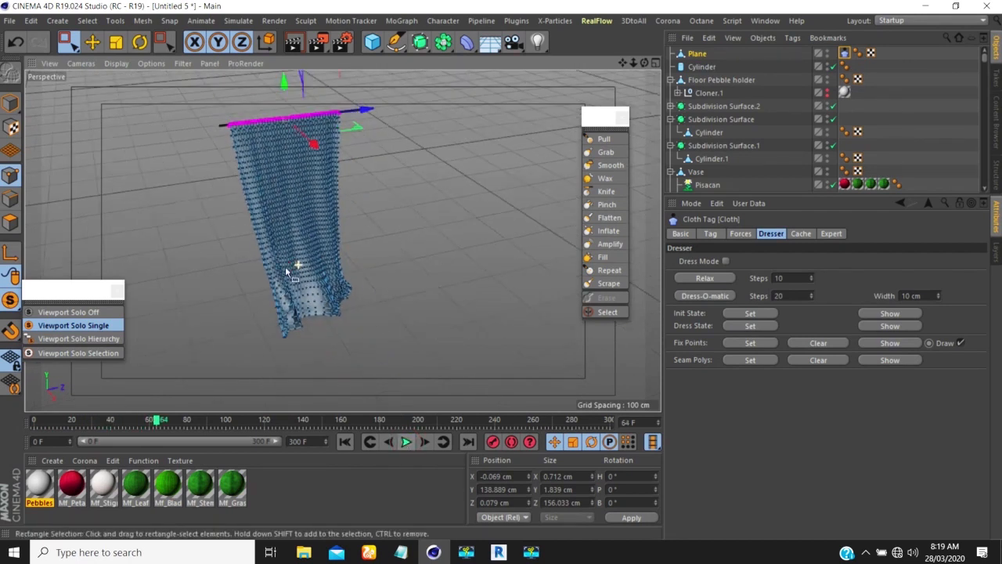
mouse_move(272, 268)
alt+mouse_down()
mouse_move(427, 229)
mouse_move(184, 200)
mouse_move(269, 255)
alt+mouse_up()
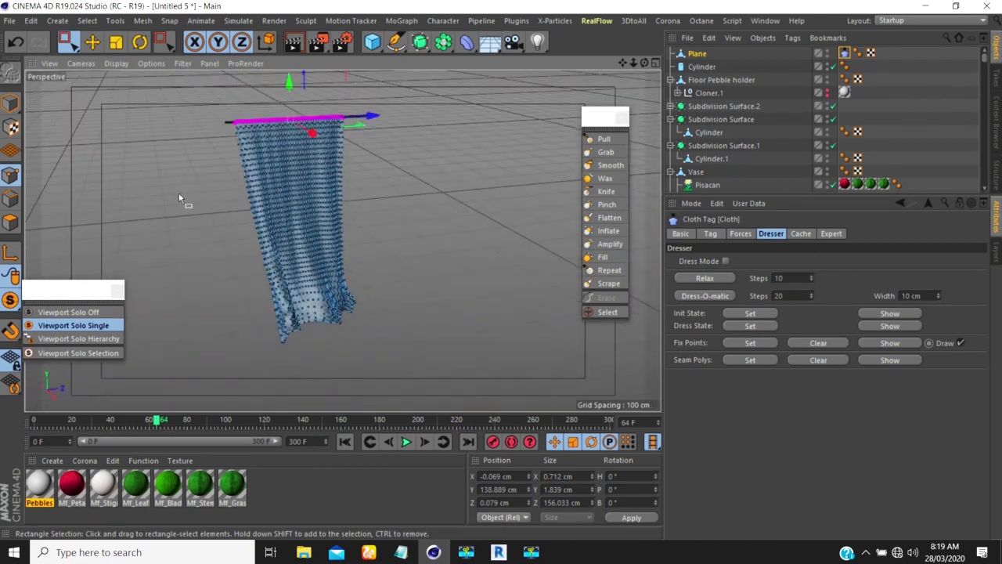
Subdivide all the draped curtain's polygons with a subdivision value of 2 and Smooth Subdivision enabled
click(11, 223)
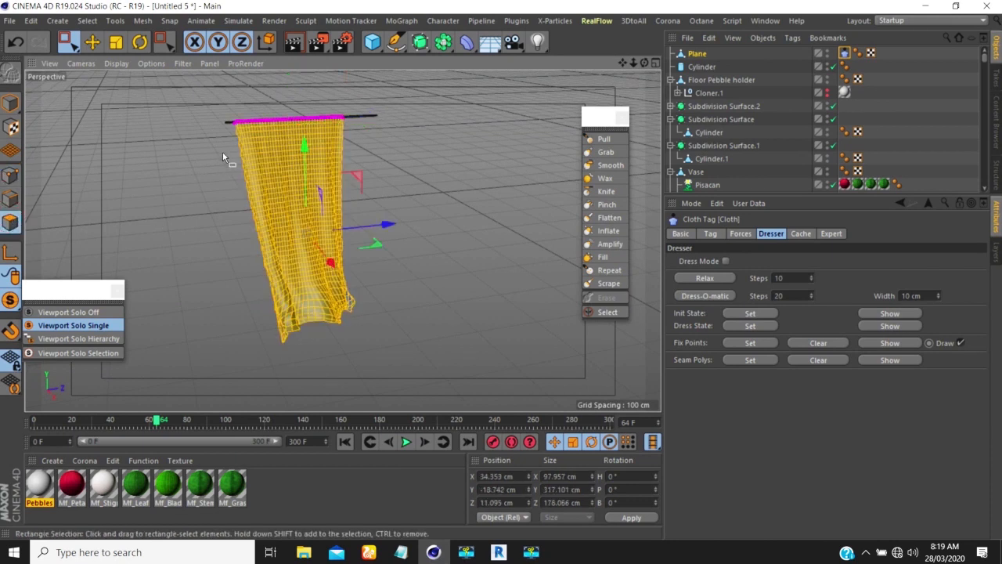
right_click(399, 104)
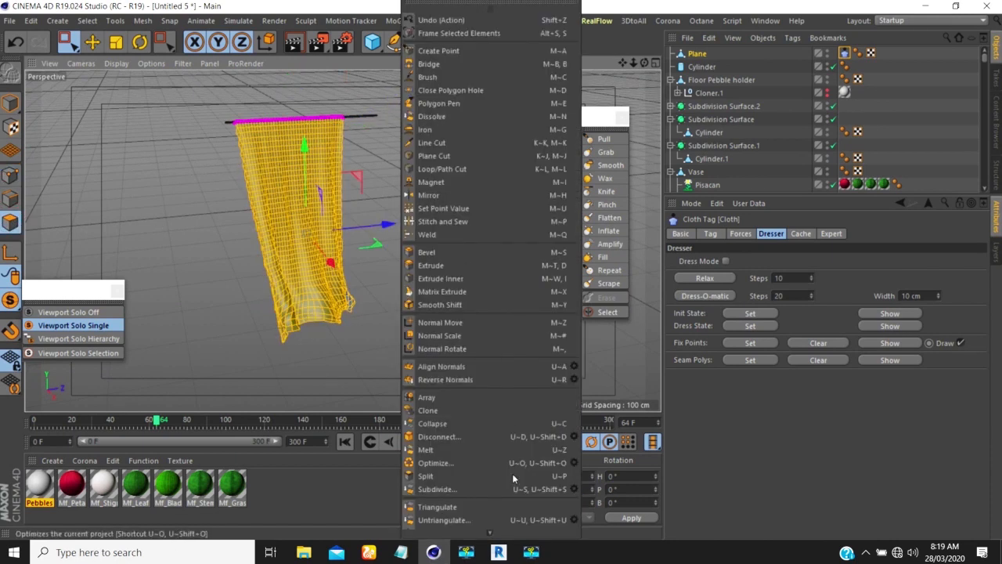
click(574, 489)
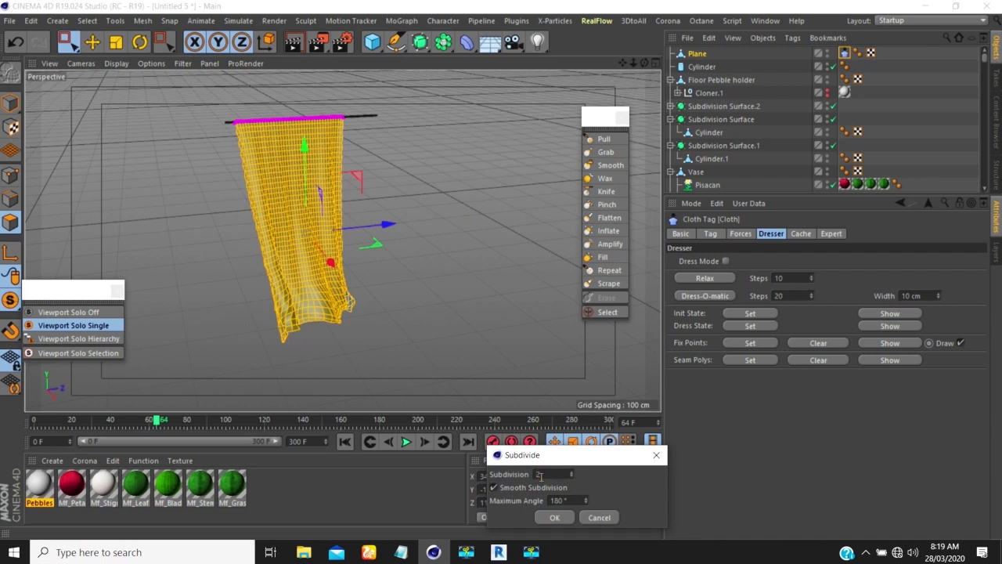
click(554, 518)
scroll(307, 223, up, 5)
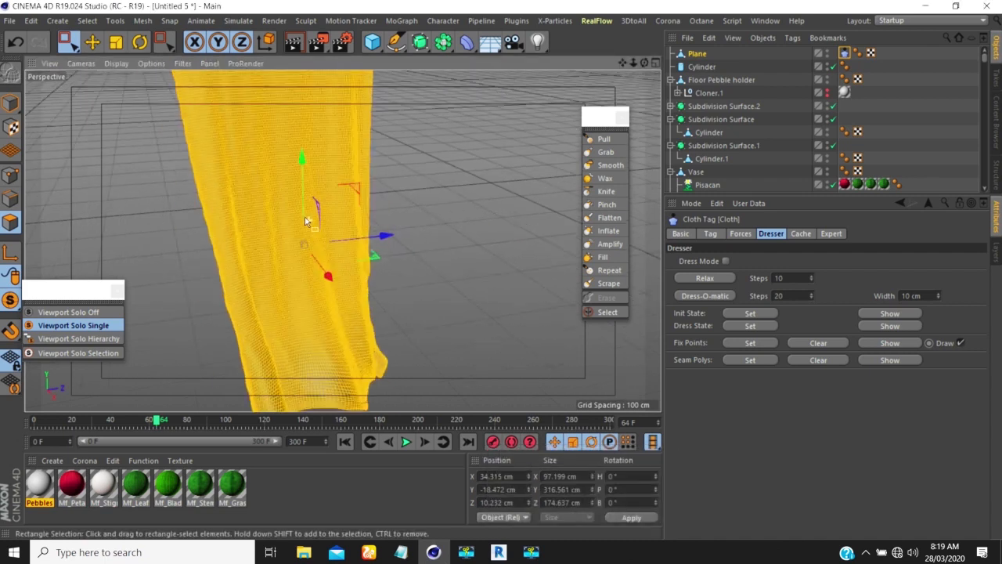
scroll(304, 219, down, 5)
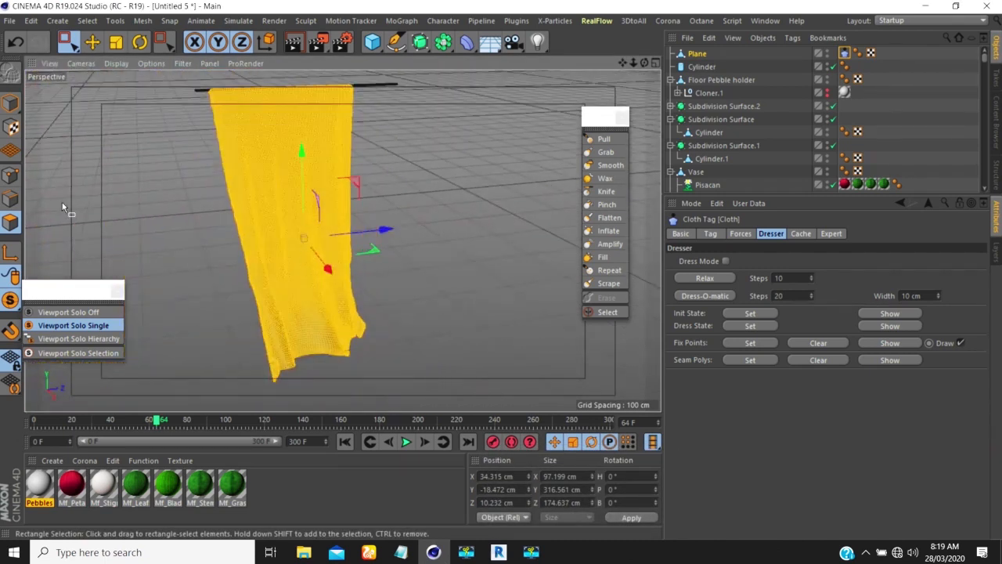
Return to Model mode, show the curtain with plain Gouraud shading, and deselect it to check its folds
click(11, 104)
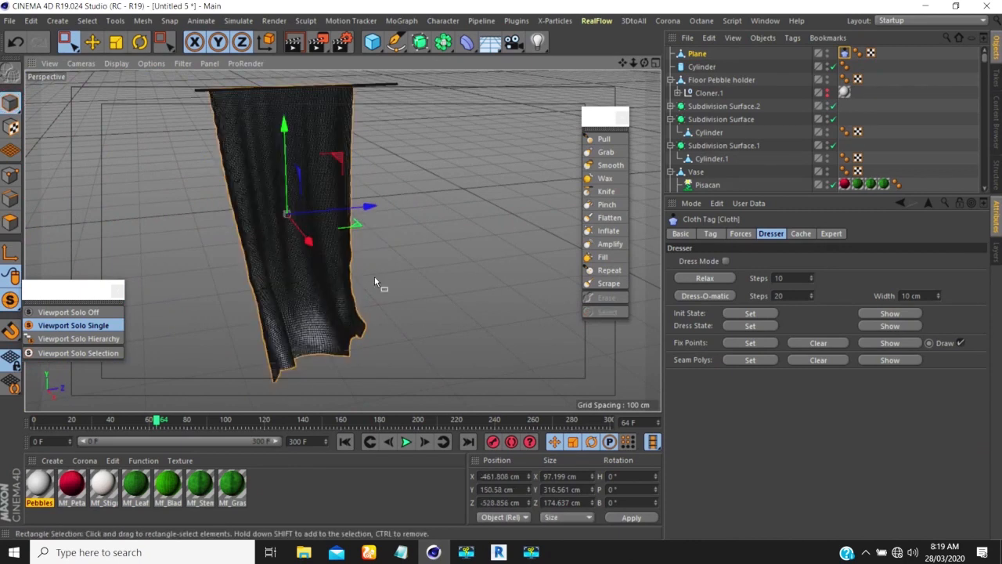
key(n)
key(a)
mouse_move(374, 278)
alt+mouse_down()
mouse_move(241, 171)
mouse_move(280, 222)
mouse_move(241, 235)
alt+mouse_up()
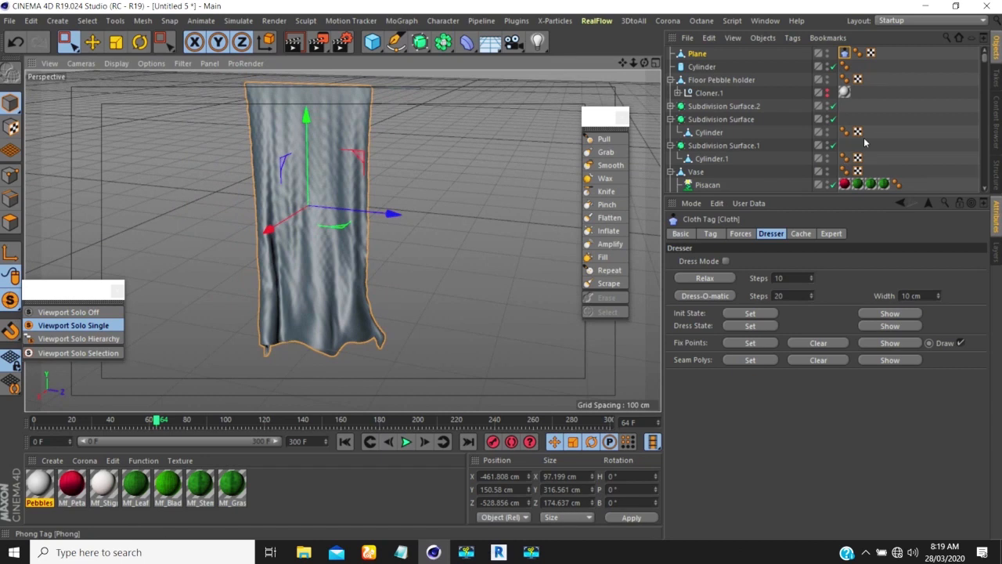
click(875, 125)
scroll(324, 177, down, 4)
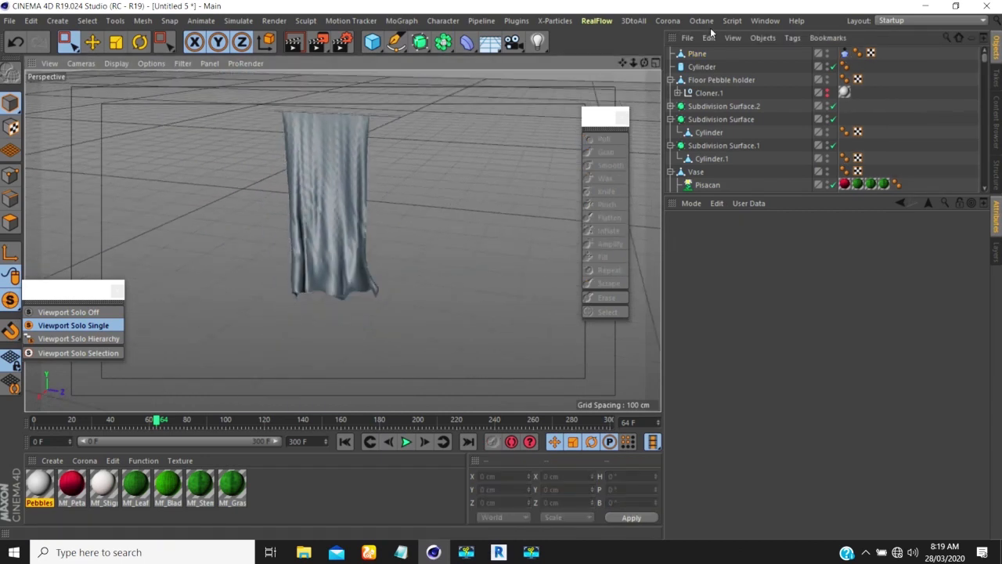
Nest the curtain plane under a Subdivision Surface with editor and renderer subdivision both set to 1
click(698, 54)
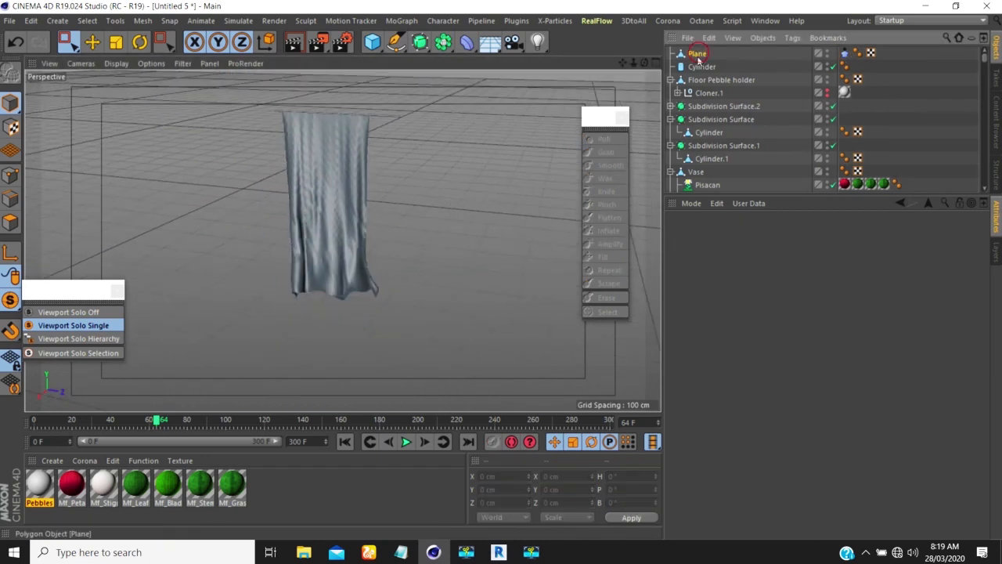
alt+click(420, 41)
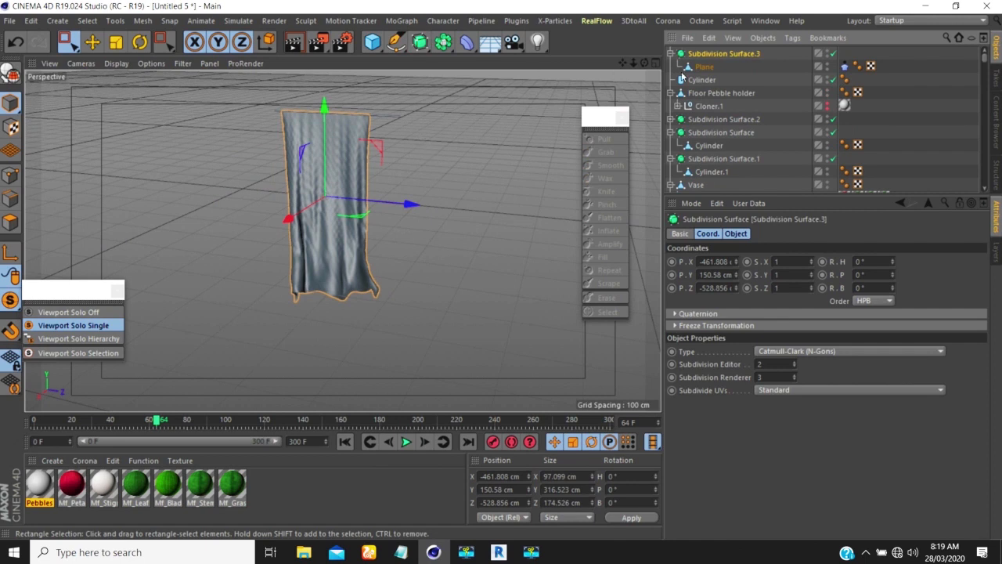
double_click(773, 366)
text(1)
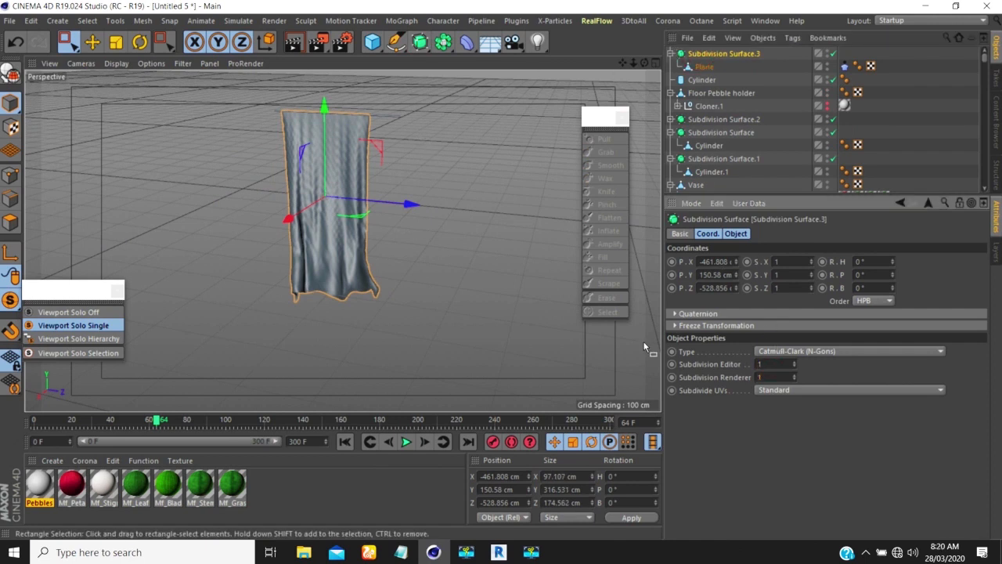
click(704, 66)
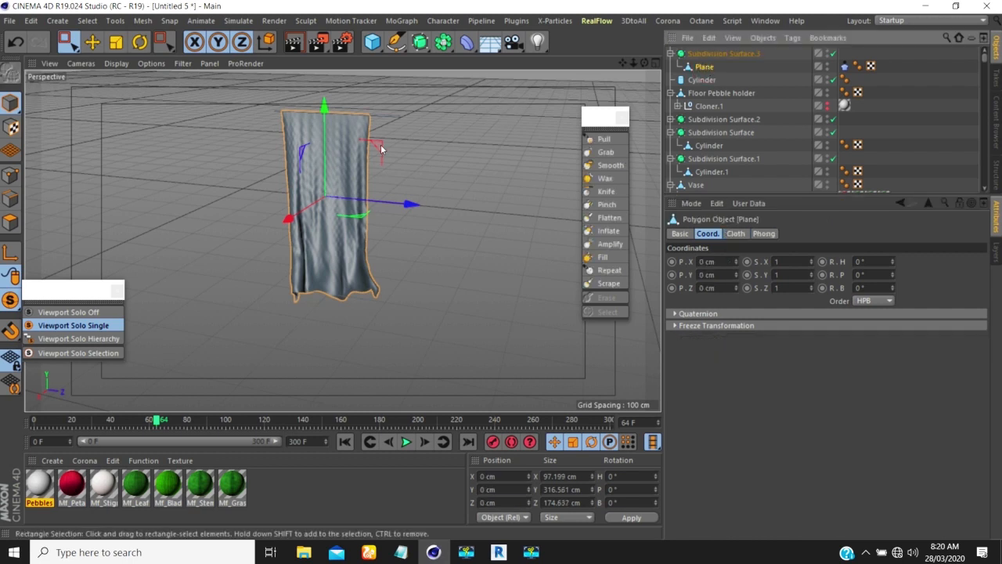
Examine the curtain plane's mesh density and folds up close with its wireframe lines displayed
scroll(342, 134, up, 5)
alt+drag(333, 176, 375, 156)
mouse_move(306, 246)
alt+mouse_down()
mouse_move(363, 158)
mouse_move(254, 179)
mouse_move(350, 202)
alt+mouse_up()
key(n)
key(b)
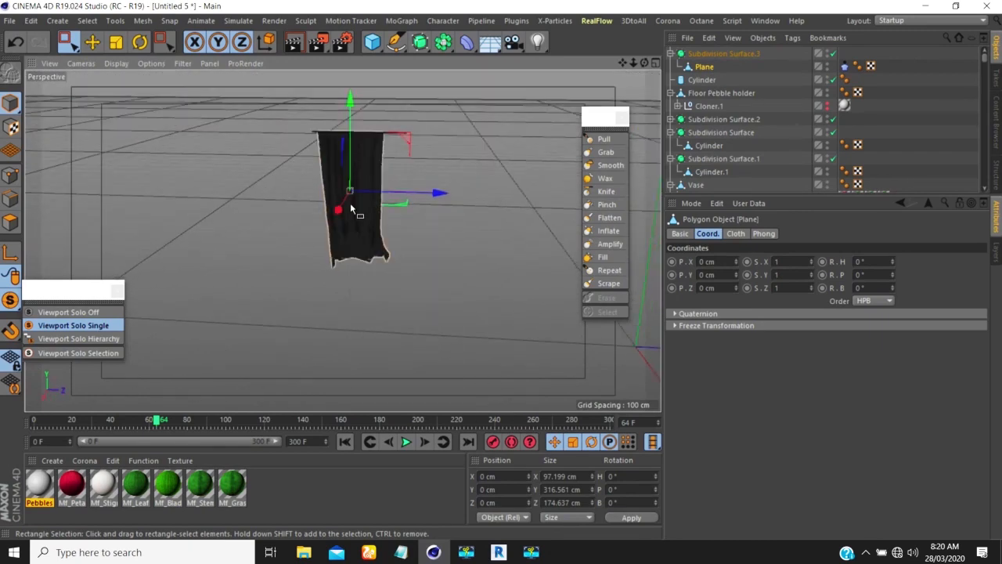
mouse_move(360, 195)
alt+right_down()
mouse_move(368, 159)
mouse_move(423, 85)
alt+right_up()
alt+right_drag(343, 202, 361, 175)
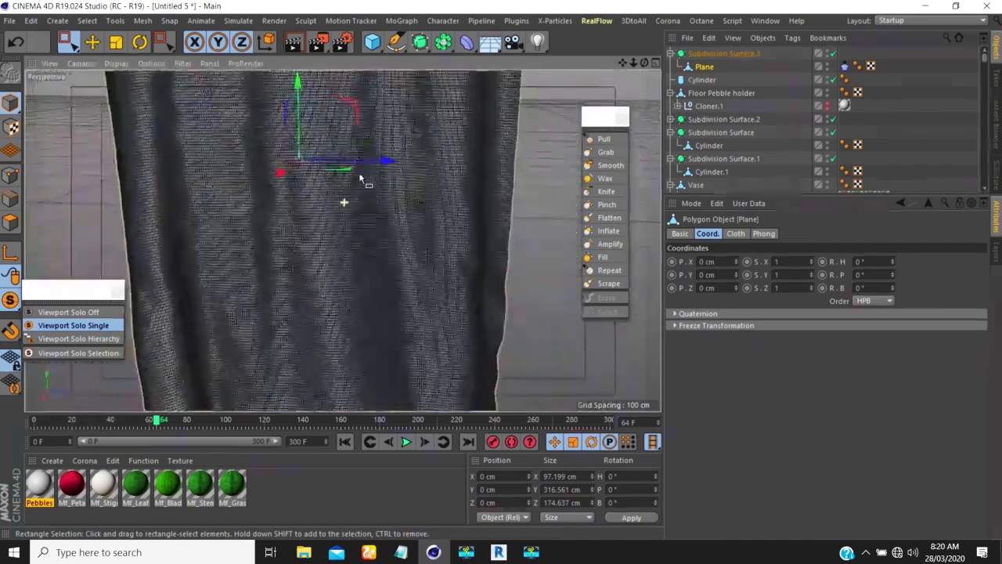
click(833, 54)
alt+right_drag(344, 209, 302, 192)
Take the cloth plane out of Subdivision Surface.3 and delete the emptied Subdivision Surface
drag(711, 68, 713, 76)
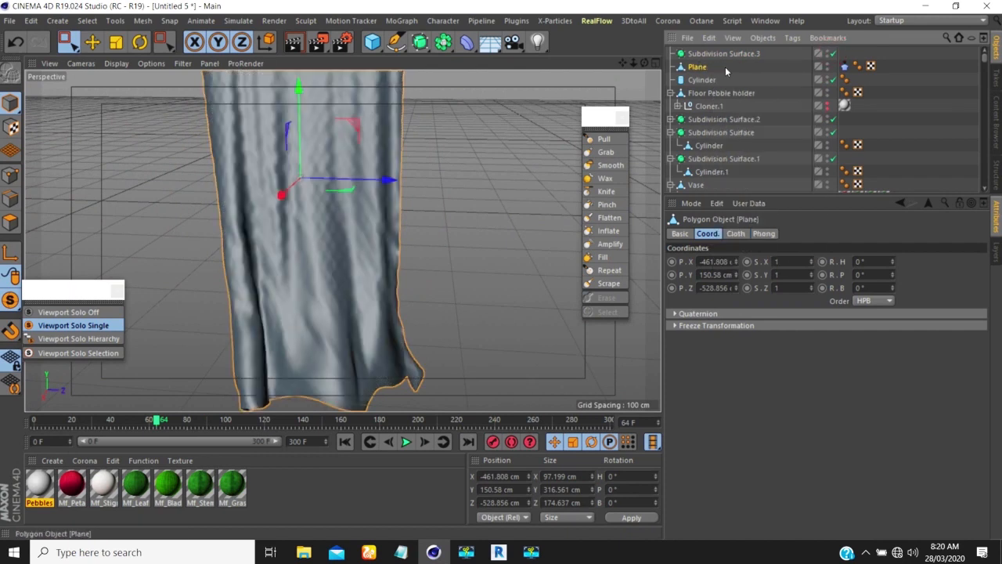
key(ctrl+z)
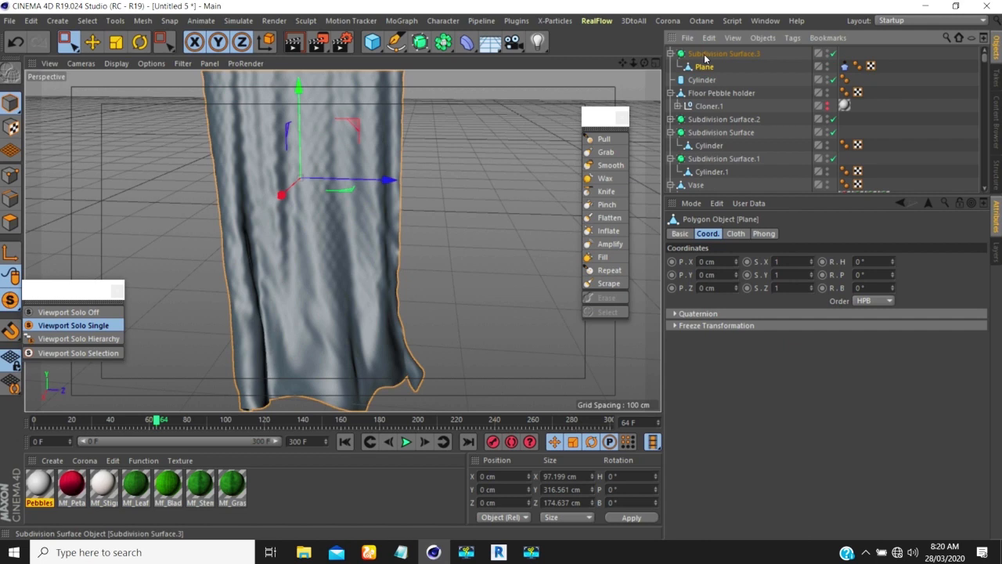
drag(697, 75, 696, 74)
click(706, 54)
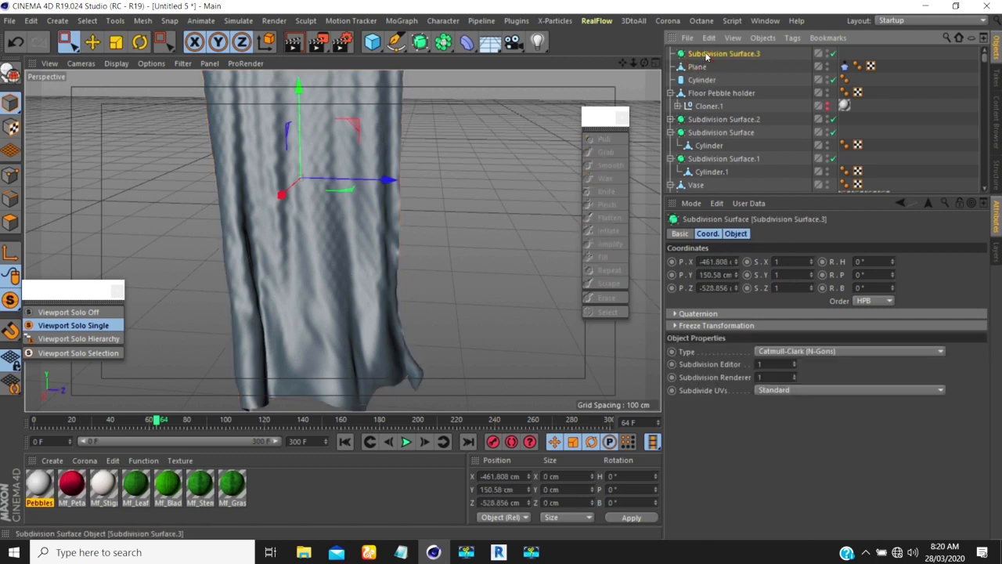
key(Delete)
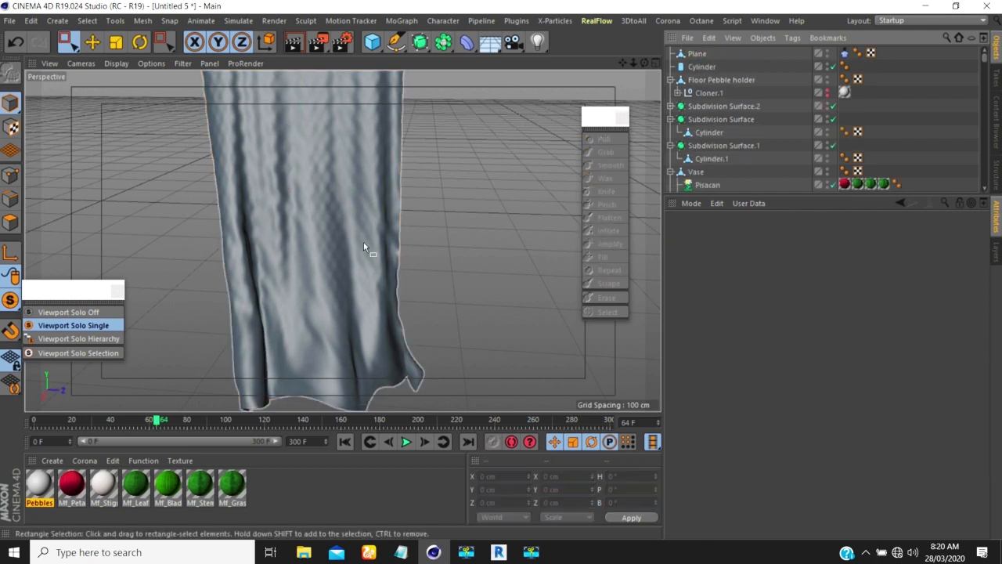
Set the current draped shape as the cloth's Init State and remove the Cloth tag from the plane
scroll(363, 242, down, 5)
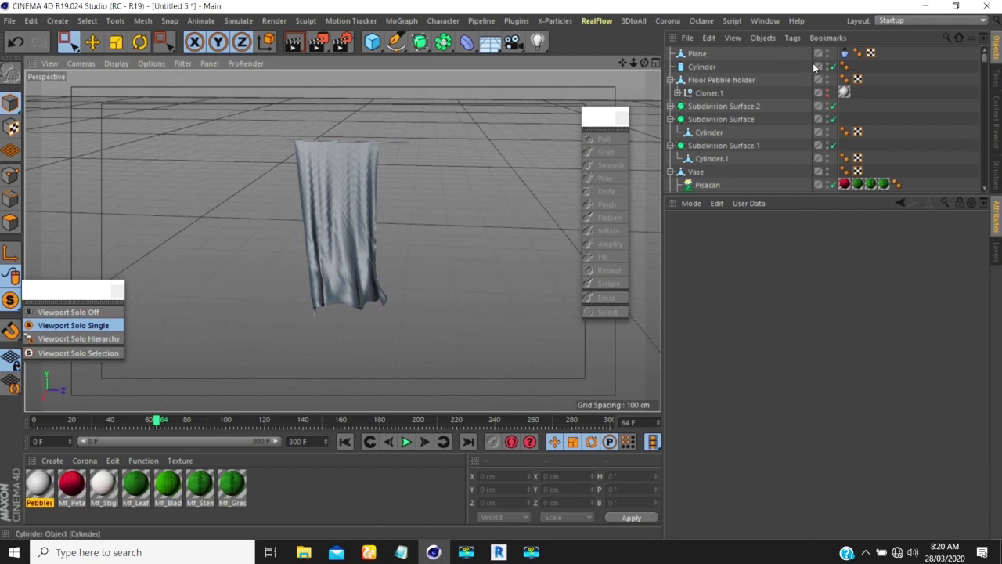
click(845, 53)
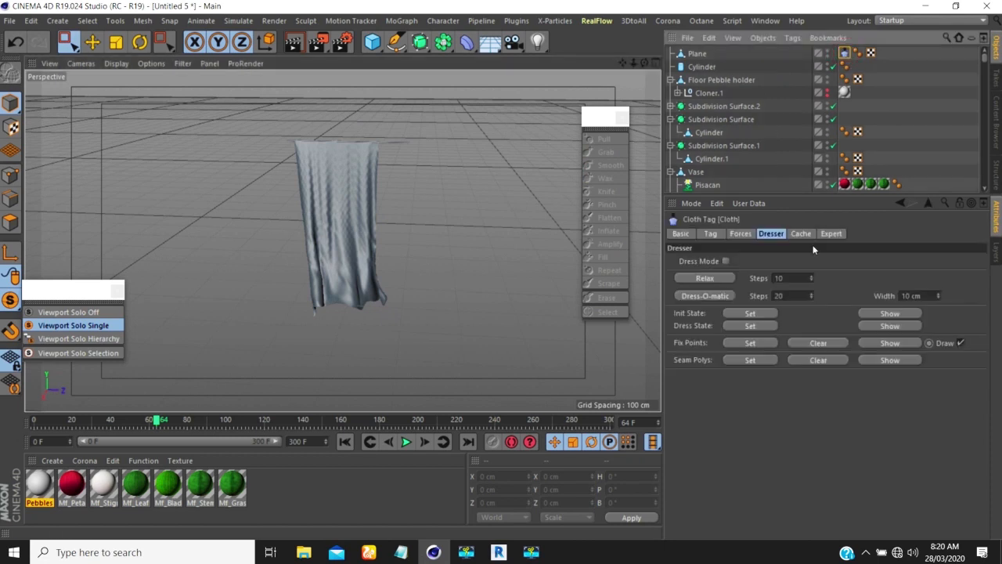
click(736, 312)
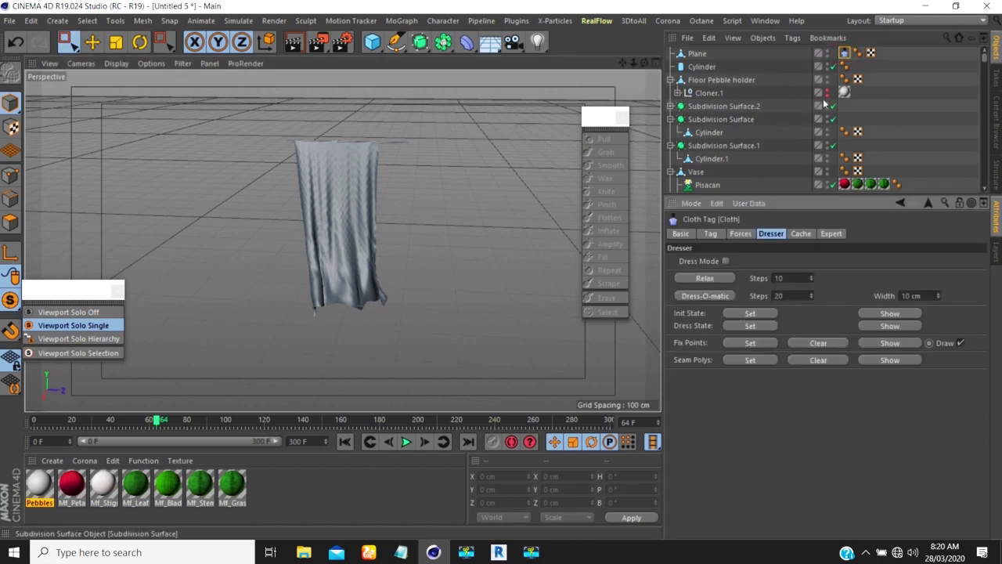
click(845, 55)
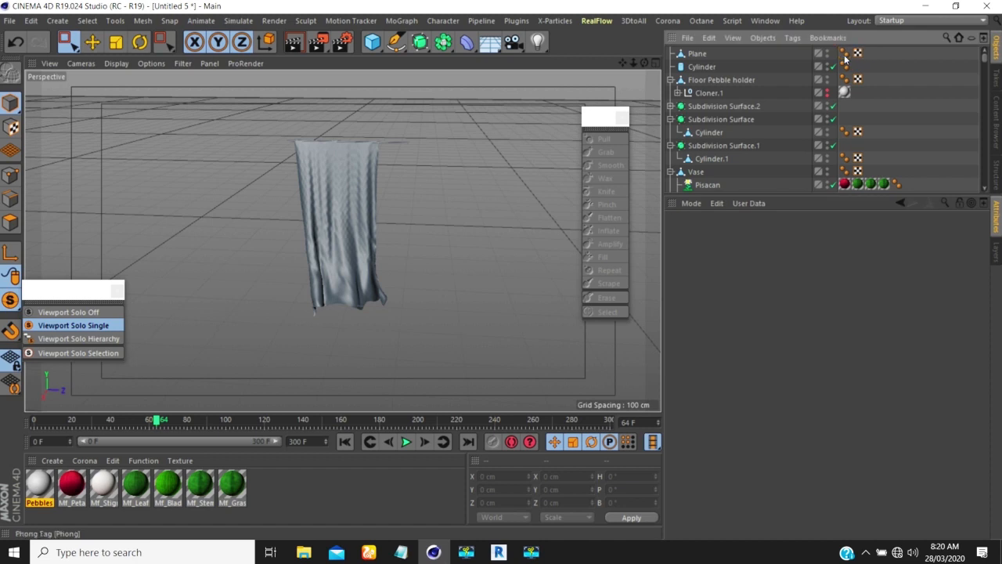
Rename the plane object as Curtain
double_click(699, 53)
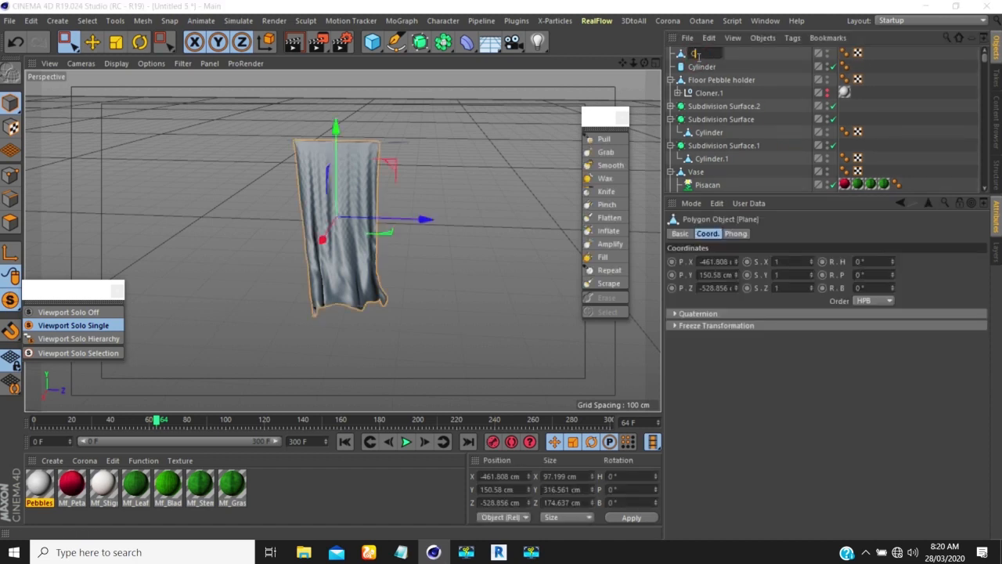
text(Curtain)
key(Return)
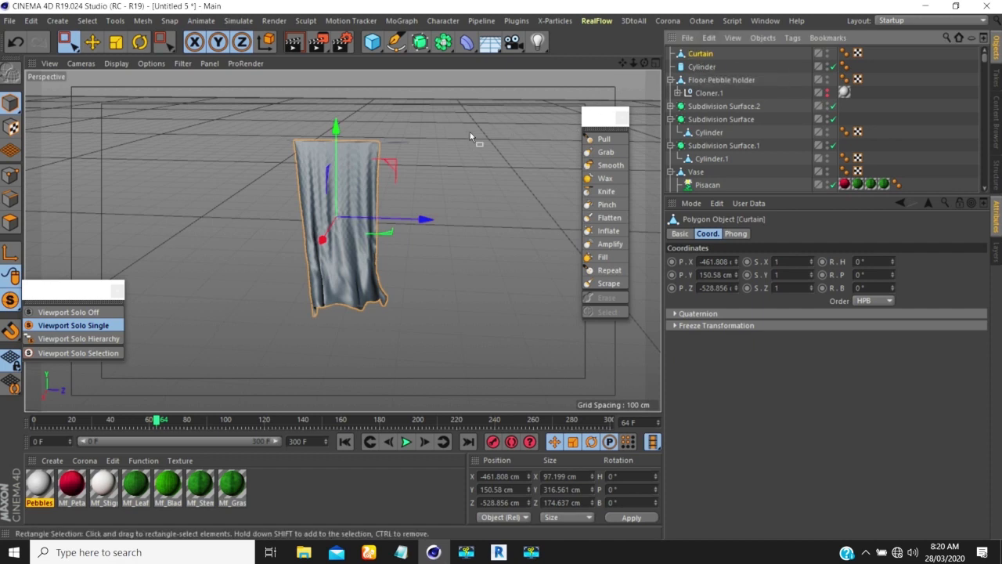
Turn viewport solo off to bring back the whole room, and clear the object selection
click(68, 311)
scroll(279, 242, down, 3)
alt+drag(257, 242, 435, 284)
scroll(420, 246, down, 4)
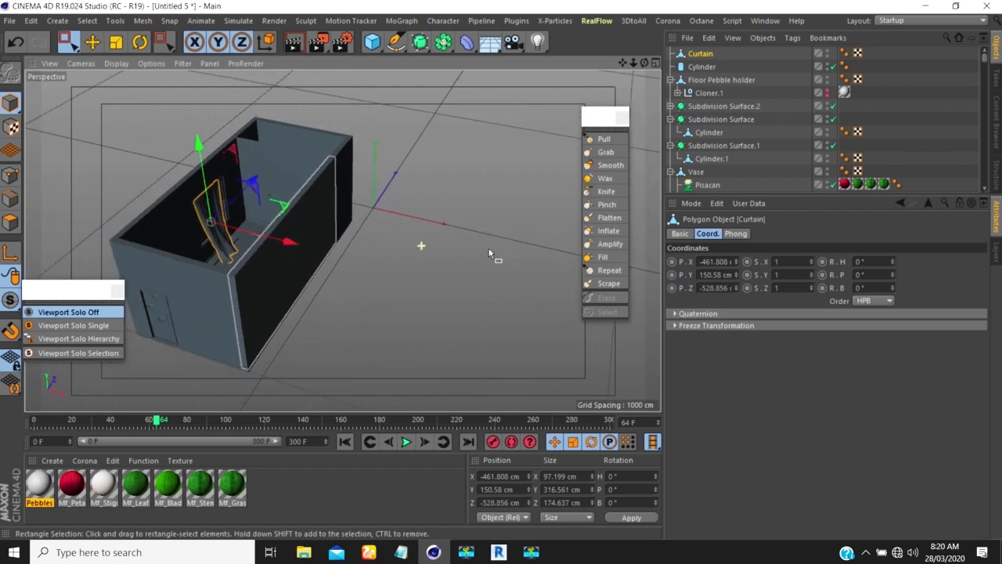
click(909, 127)
Raise the curtain and its cylinder rod together at the window, putting the curtain at about Y 177.8 cm
scroll(227, 214, up, 6)
scroll(260, 285, up, 3)
alt+drag(287, 254, 258, 266)
scroll(262, 268, up, 4)
scroll(295, 313, up, 2)
mouse_move(294, 313)
alt+mouse_down()
mouse_move(308, 312)
mouse_move(339, 241)
alt+mouse_up()
alt+middle_drag(341, 259, 314, 306)
alt+drag(318, 298, 252, 251)
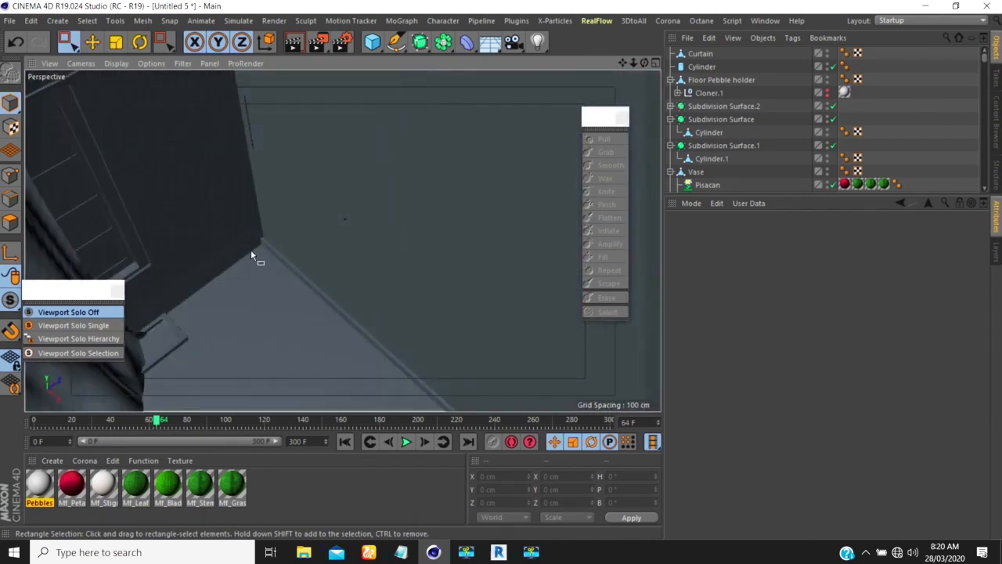
scroll(251, 257, down, 5)
alt+drag(231, 336, 270, 234)
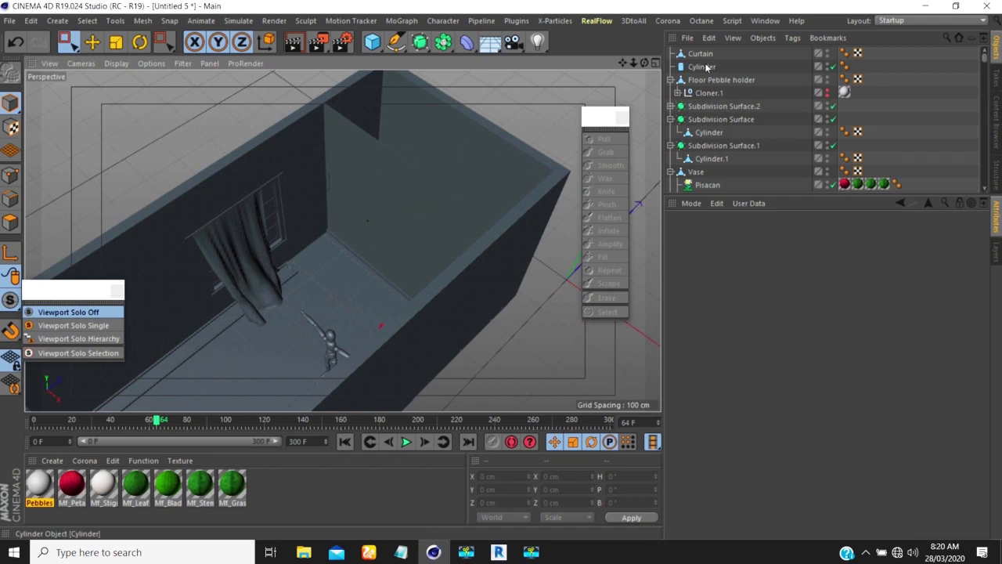
click(707, 67)
ctrl+click(700, 53)
drag(223, 171, 226, 165)
Examine the raised curtain from several sides, checking its lower hem against the ledge on the floor
mouse_move(229, 274)
alt+mouse_down()
mouse_move(233, 249)
mouse_move(321, 226)
mouse_move(325, 234)
alt+mouse_up()
scroll(257, 315, up, 8)
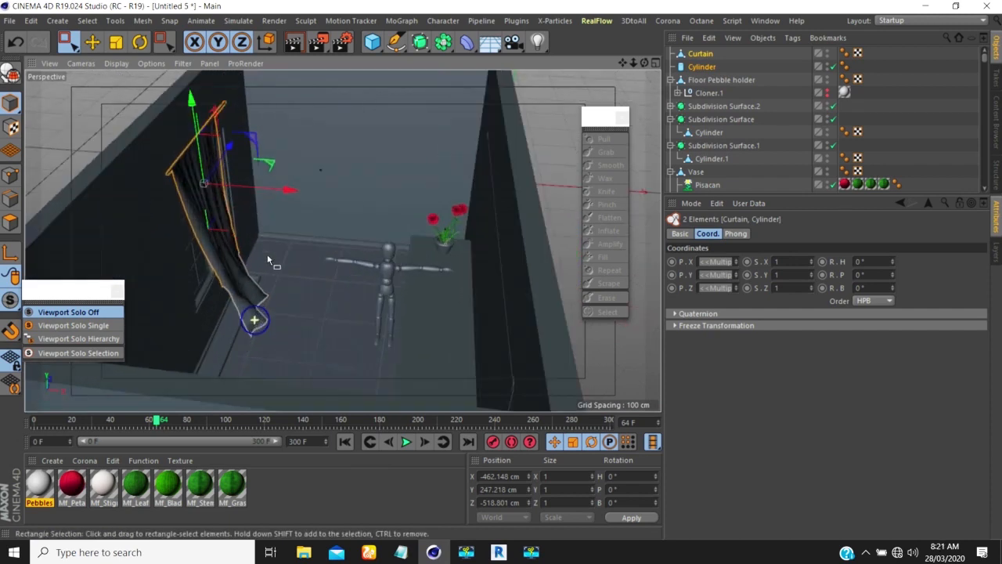
mouse_move(249, 326)
alt+mouse_down()
mouse_move(269, 223)
mouse_move(275, 250)
mouse_move(251, 300)
alt+mouse_up()
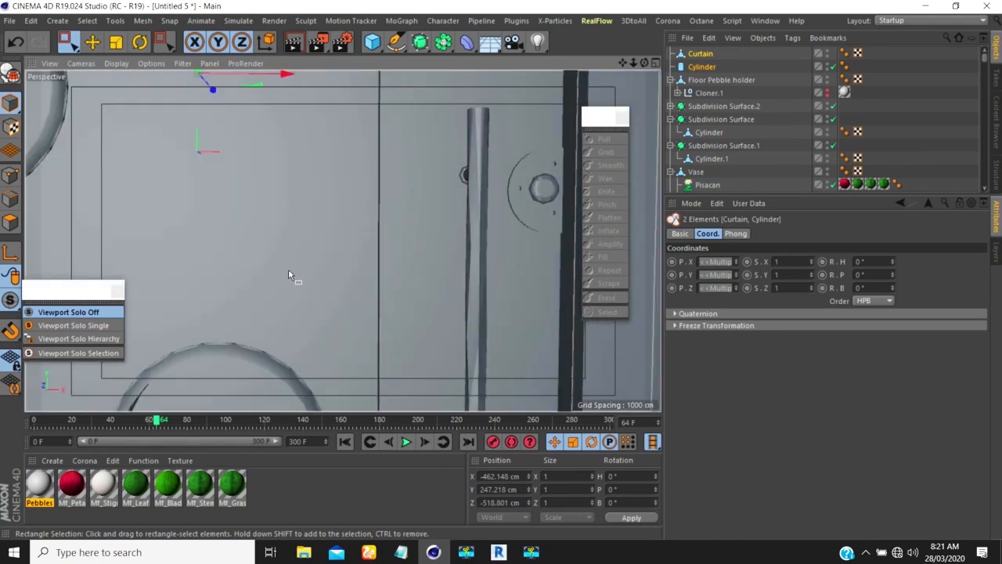
scroll(223, 308, down, 10)
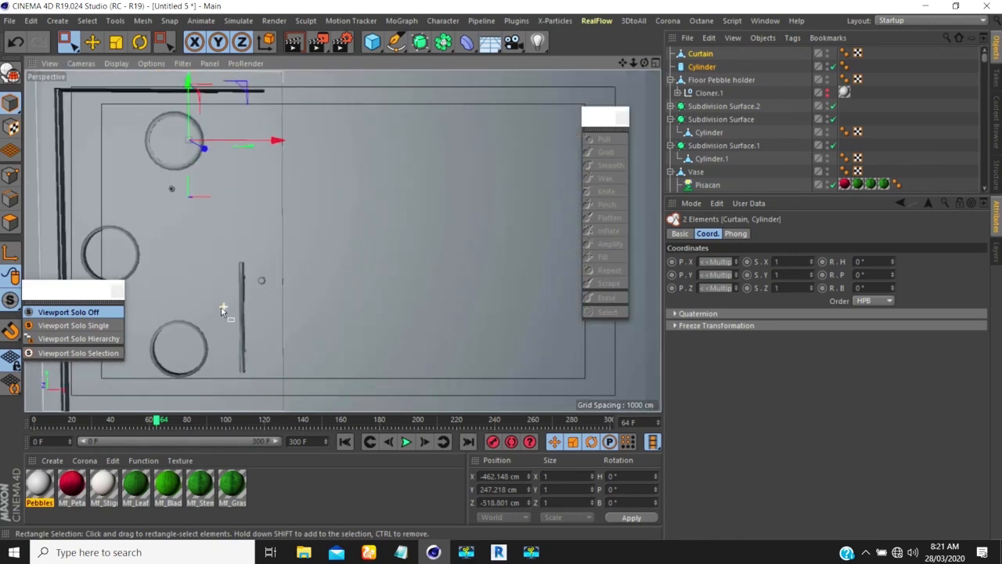
alt+drag(253, 262, 196, 323)
alt+drag(275, 241, 207, 344)
alt+drag(300, 182, 176, 251)
scroll(291, 259, up, 9)
alt+middle_drag(299, 292, 252, 252)
scroll(334, 314, up, 3)
mouse_move(334, 314)
alt+mouse_down()
mouse_move(253, 242)
mouse_move(163, 211)
mouse_move(268, 254)
mouse_move(314, 255)
mouse_move(329, 283)
alt+mouse_up()
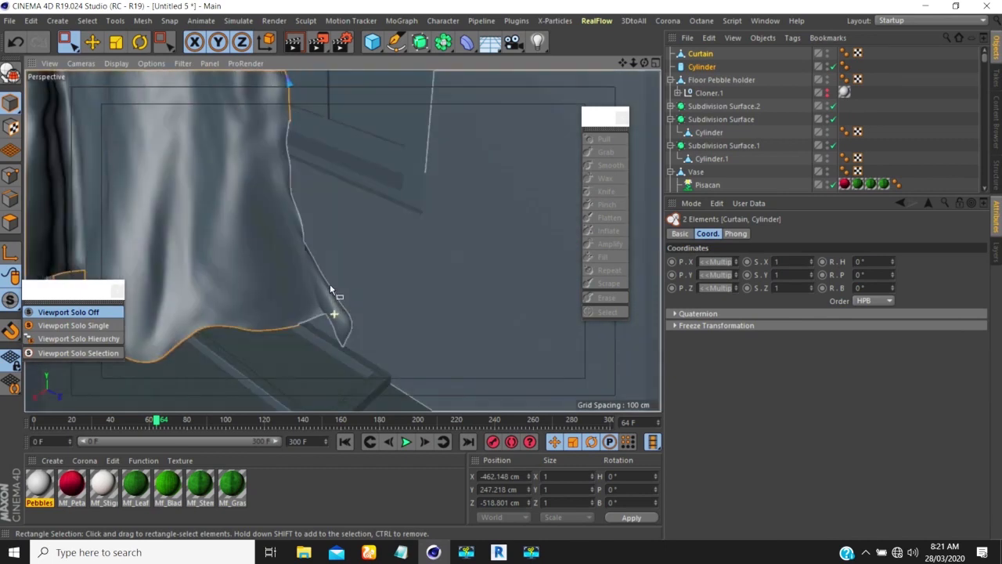
Switch the curtain to point editing and ready the sculpting Grab brush at size 39 for its lower corner
click(698, 55)
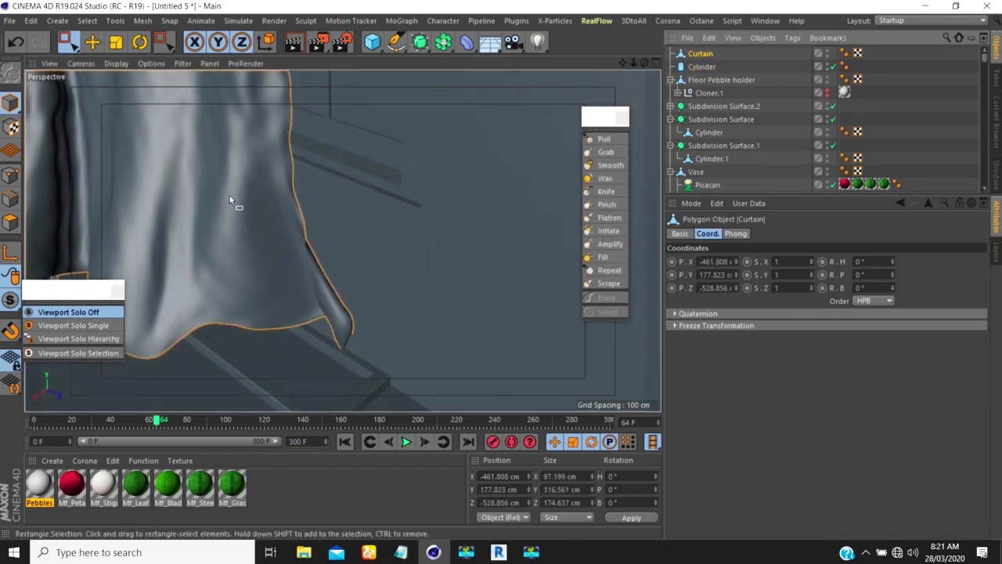
click(11, 175)
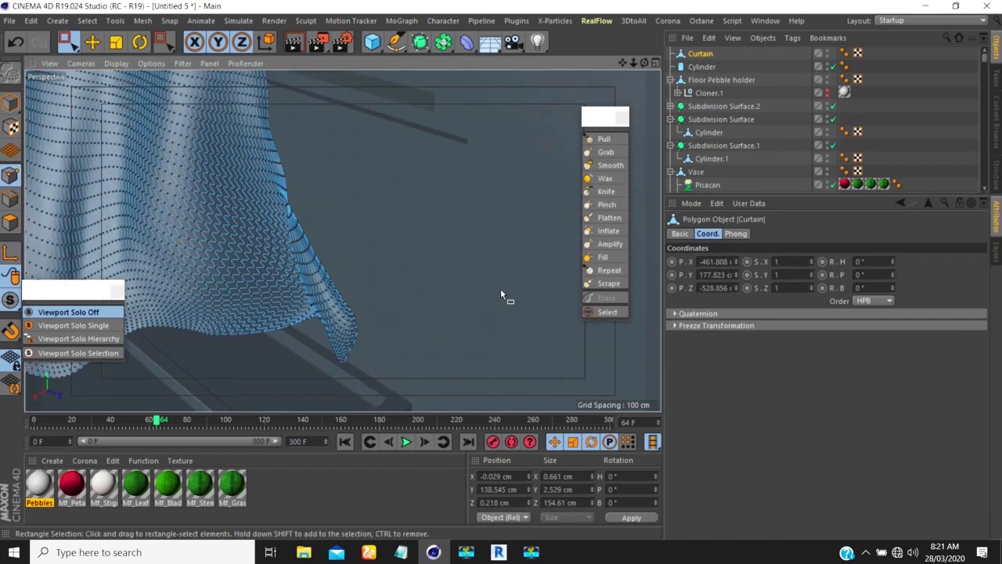
click(588, 154)
scroll(305, 311, up, 2)
mouse_move(304, 310)
alt+mouse_down()
mouse_move(307, 262)
mouse_move(459, 208)
mouse_move(432, 208)
alt+mouse_up()
scroll(382, 282, up, 2)
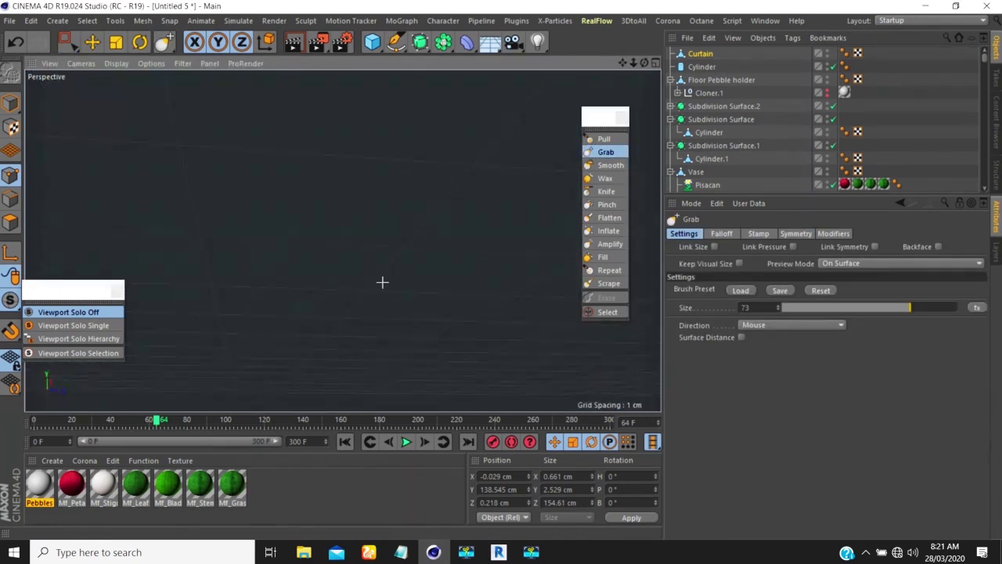
alt+drag(339, 316, 386, 244)
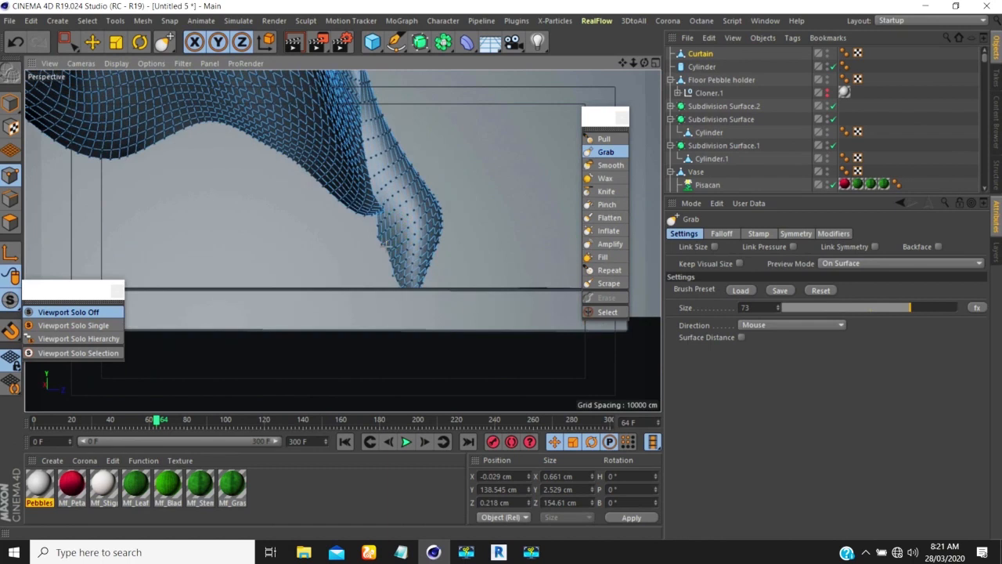
mouse_move(389, 257)
alt+mouse_down()
mouse_move(391, 235)
mouse_move(377, 247)
alt+mouse_up()
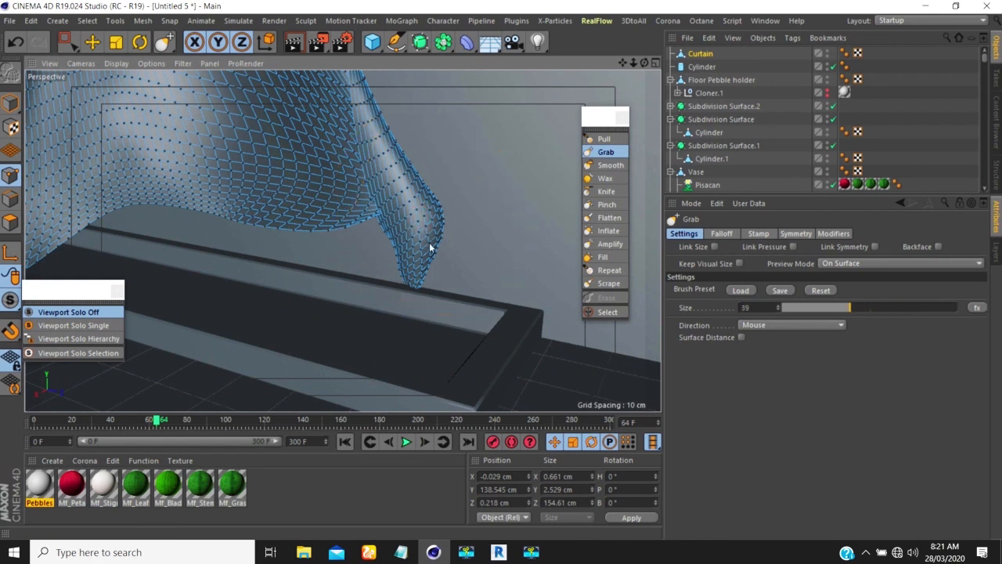
mouse_move(358, 205)
alt+mouse_down()
mouse_move(429, 182)
mouse_move(420, 205)
alt+mouse_up()
alt+drag(355, 177, 443, 178)
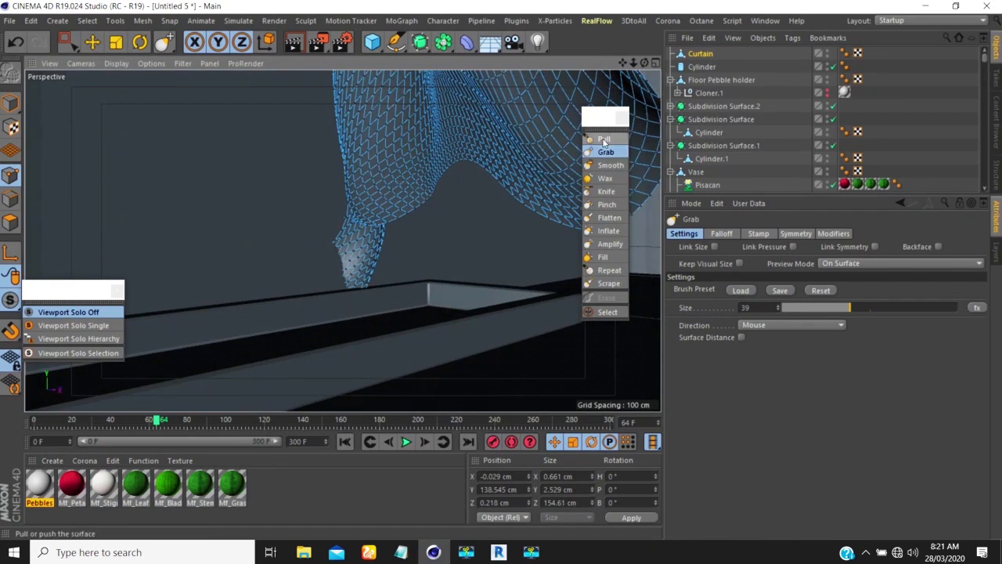
Try the Smooth brush on the curtain's lower corner
click(609, 164)
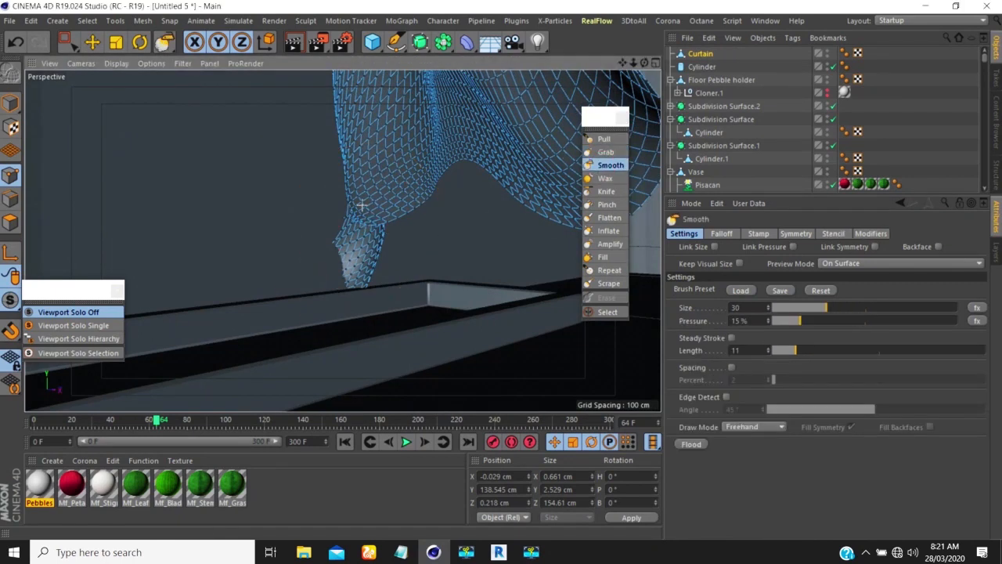
click(701, 53)
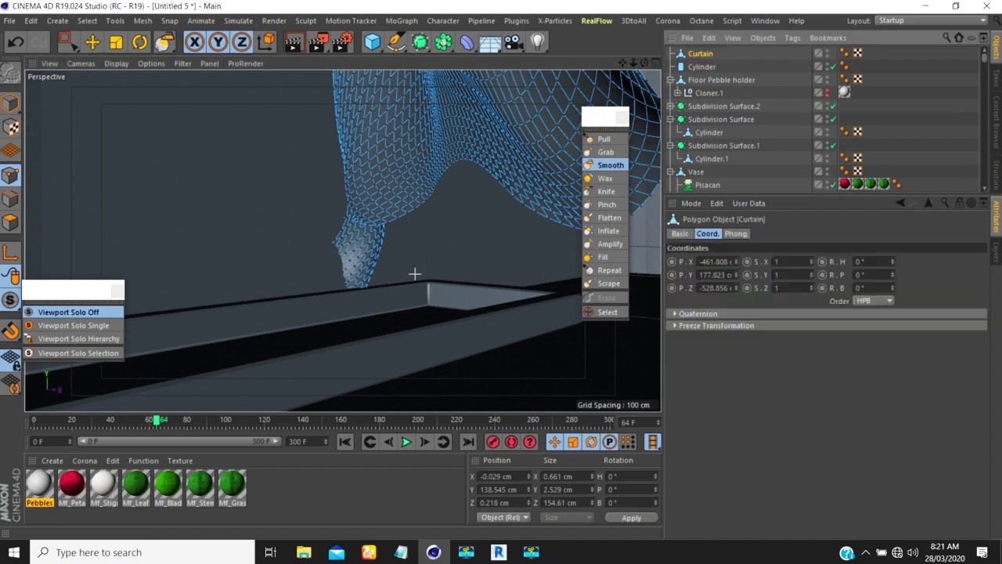
scroll(259, 194, up, 8)
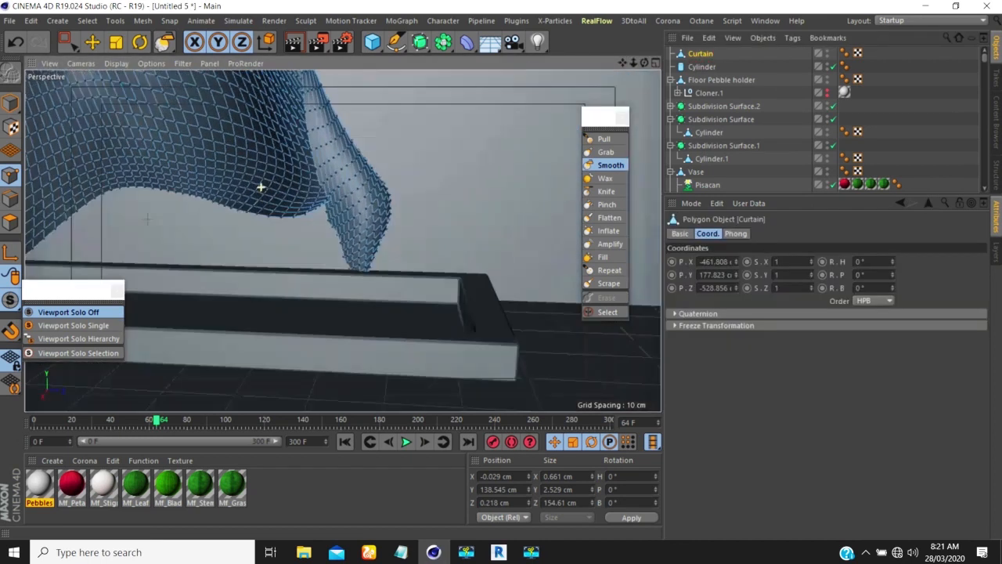
mouse_move(147, 219)
alt+mouse_down()
mouse_move(134, 235)
mouse_move(255, 226)
alt+mouse_up()
alt+drag(319, 174, 161, 181)
Deselect the row of points along the curtain's upper edge using the Move tool
scroll(245, 180, down, 15)
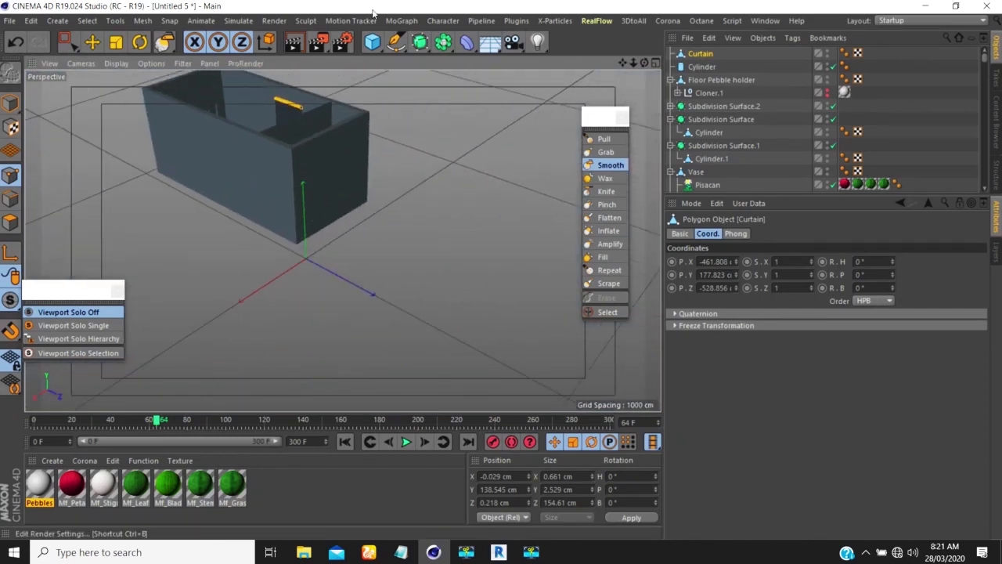
alt+middle_drag(345, 111, 333, 177)
alt+drag(275, 161, 378, 181)
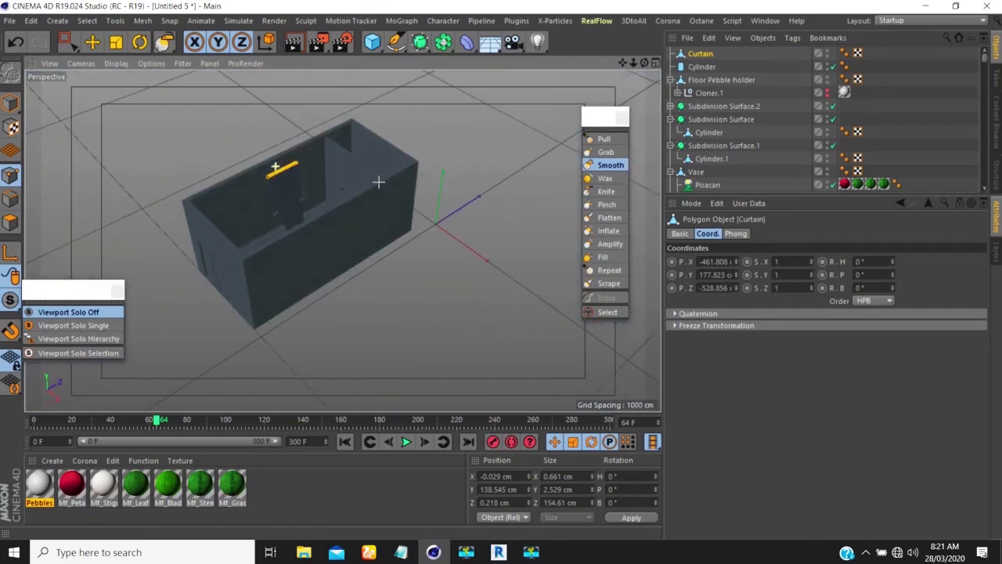
alt+drag(301, 181, 299, 168)
scroll(299, 168, up, 10)
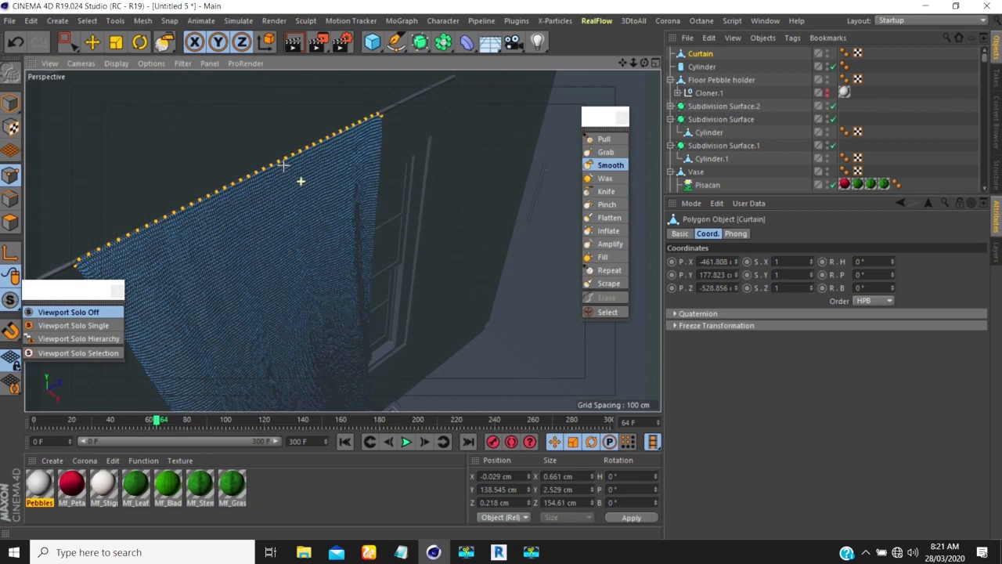
scroll(341, 155, down, 3)
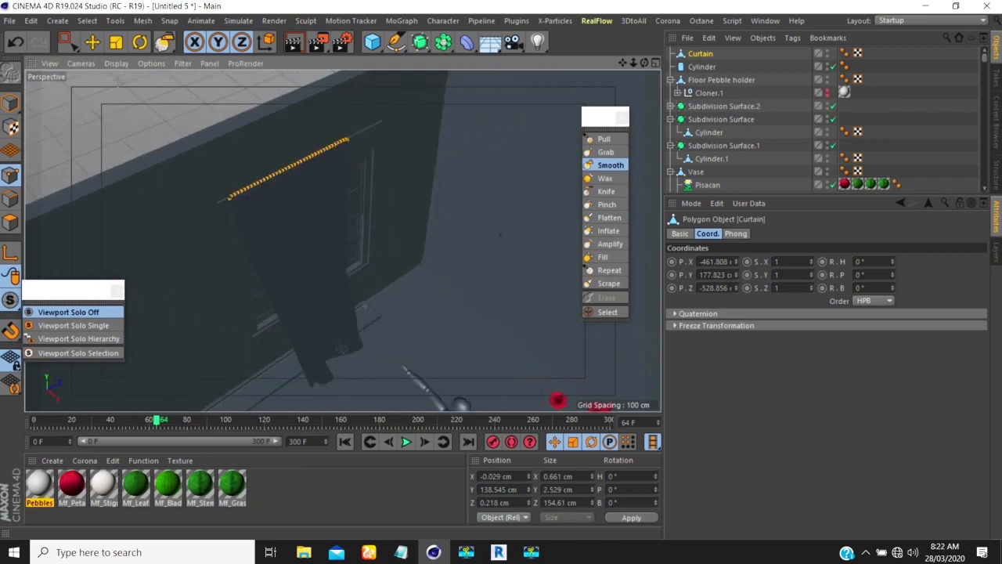
click(92, 43)
click(380, 152)
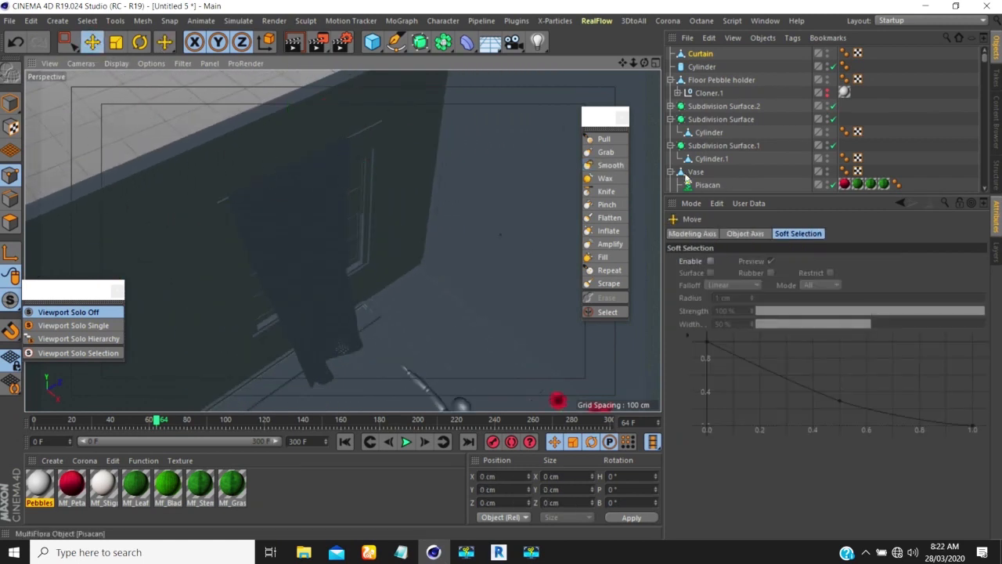
Choose the sculpting Grab brush for the curtain's lower corner and reduce its size to 6
click(613, 155)
mouse_move(359, 318)
alt+right_down()
mouse_move(374, 344)
mouse_move(326, 358)
alt+right_up()
mouse_move(317, 334)
alt+mouse_down()
mouse_move(325, 251)
mouse_move(284, 324)
mouse_move(342, 235)
mouse_move(316, 192)
mouse_move(298, 235)
mouse_move(242, 302)
mouse_move(224, 353)
mouse_move(290, 306)
alt+mouse_up()
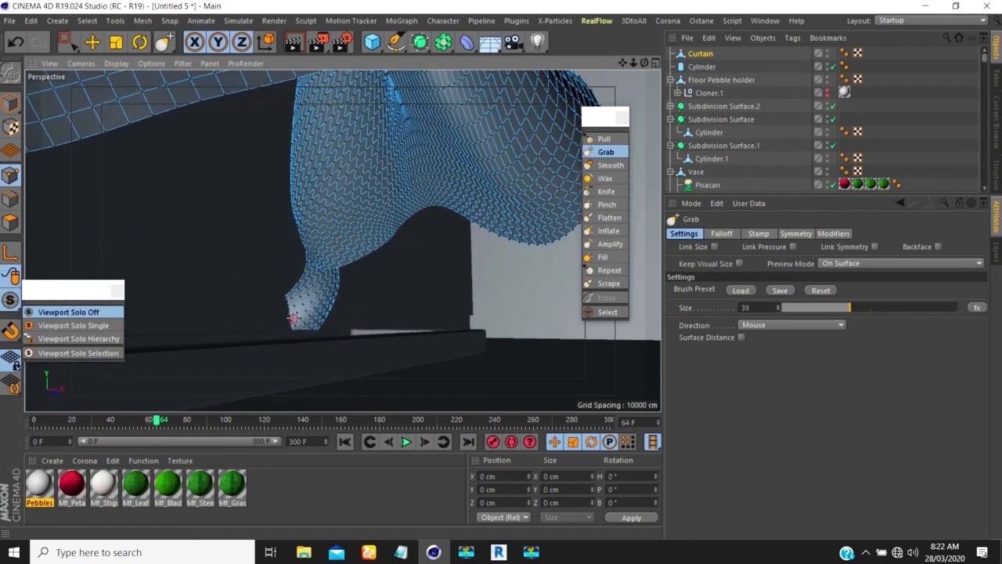
mouse_move(302, 304)
alt+mouse_down()
mouse_move(196, 298)
mouse_move(302, 304)
alt+mouse_up()
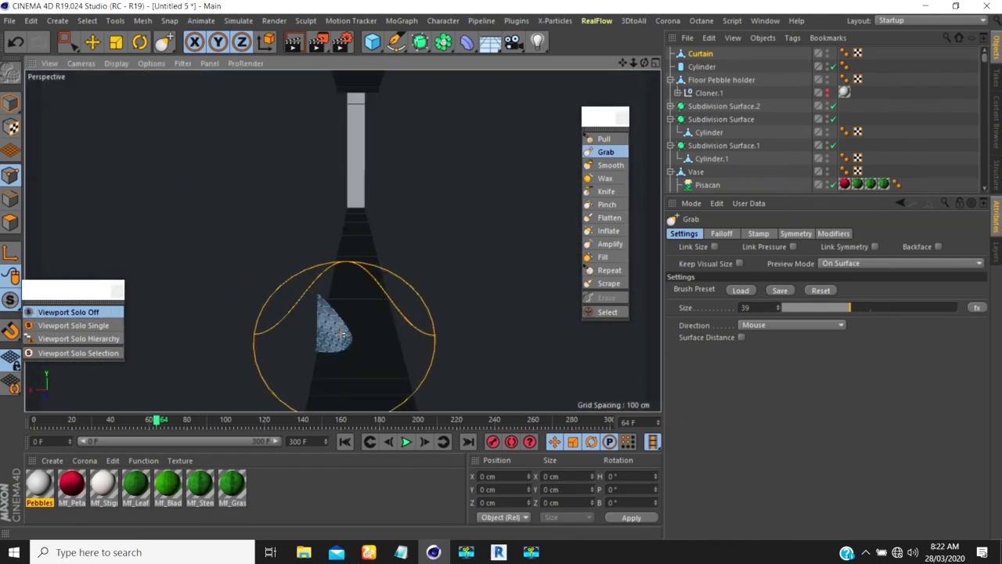
alt+drag(289, 329, 289, 286)
scroll(315, 287, up, 10)
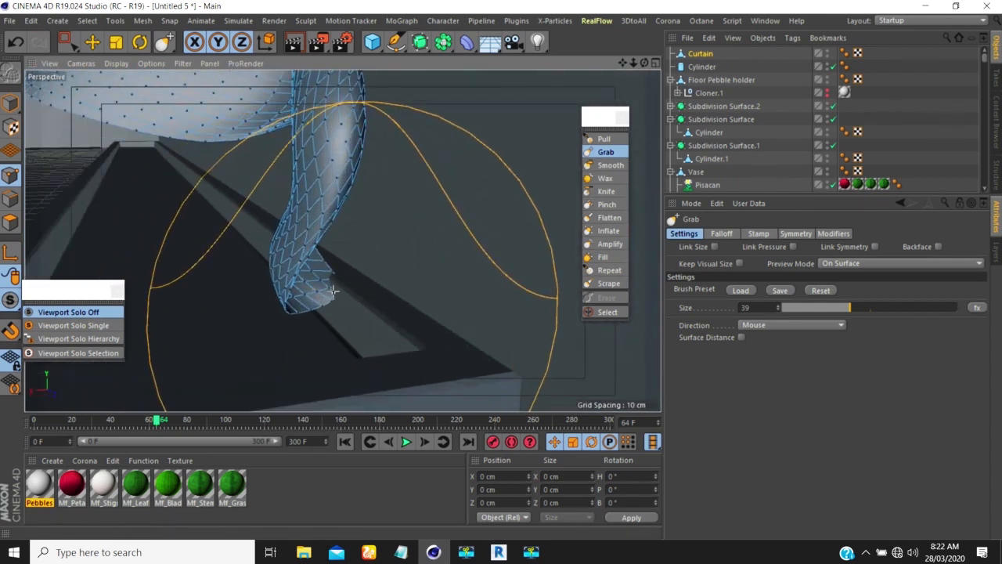
alt+drag(302, 299, 488, 219)
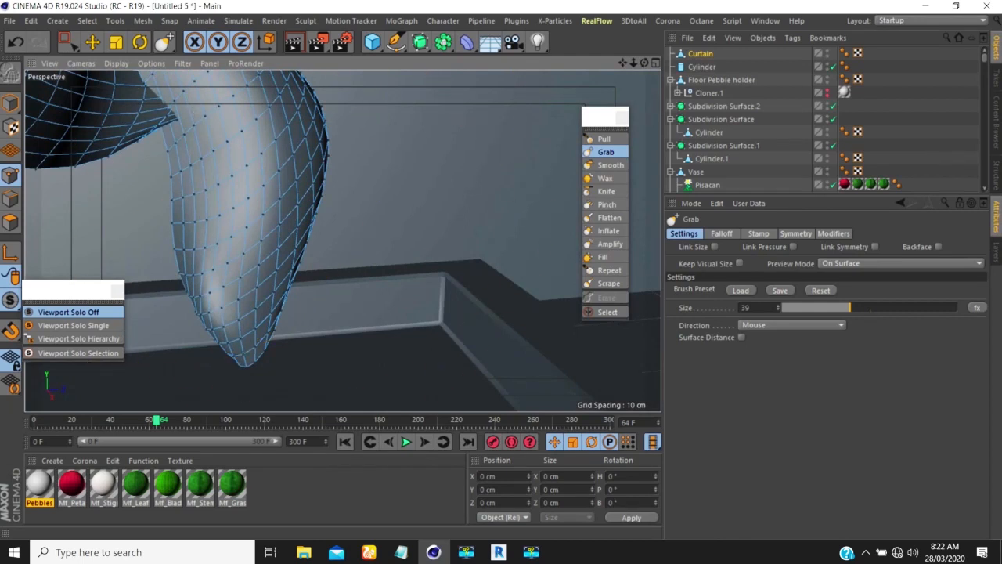
mouse_move(301, 244)
alt+mouse_down()
mouse_move(343, 245)
mouse_move(290, 262)
alt+mouse_up()
drag(820, 306, 797, 309)
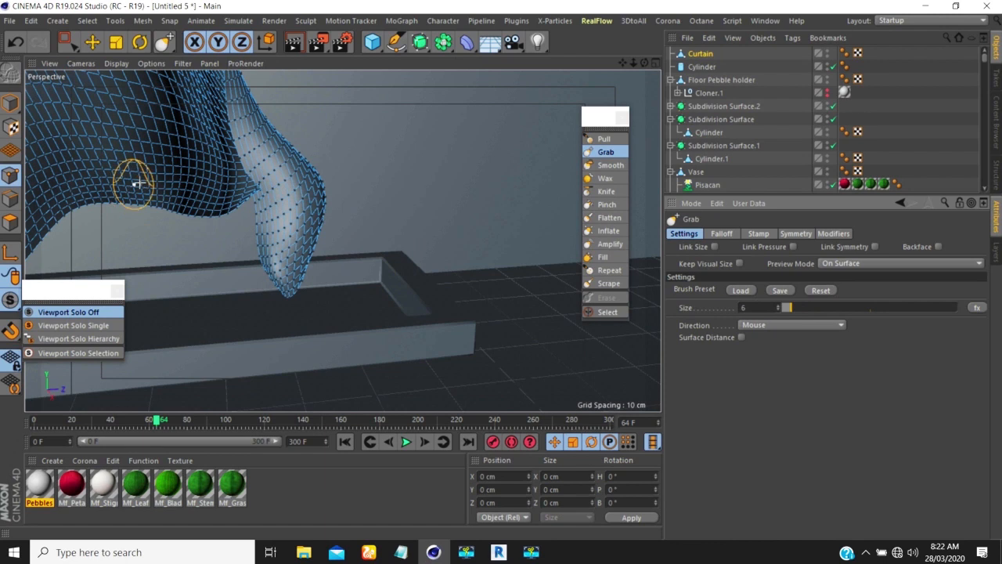
Check the curtain's lower hem up close and return the curtain from point editing to whole-object mode
alt+drag(258, 196, 241, 184)
alt+right_drag(277, 182, 244, 198)
mouse_move(247, 220)
alt+mouse_down()
mouse_move(281, 256)
mouse_move(232, 246)
alt+mouse_up()
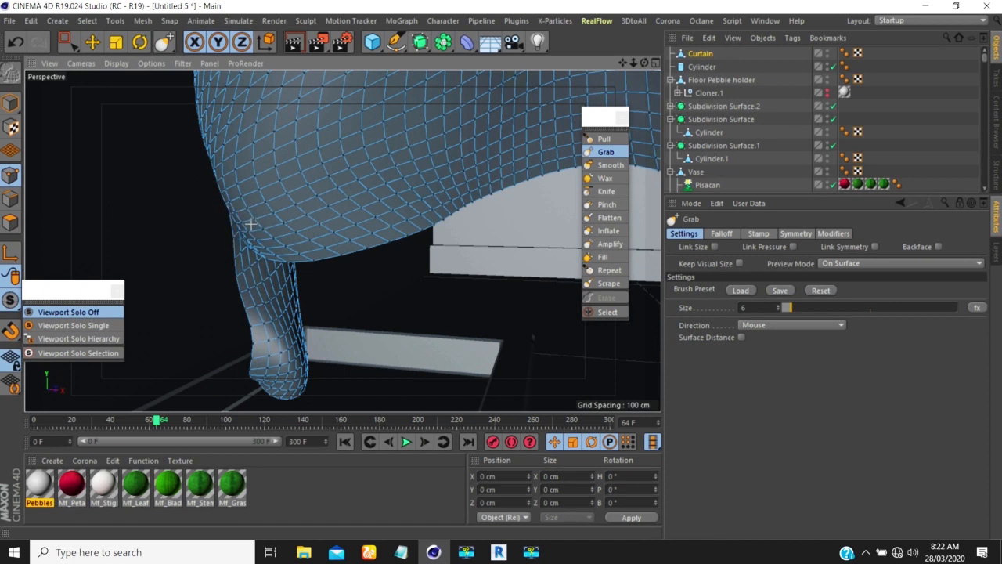
mouse_move(291, 242)
alt+mouse_down()
mouse_move(213, 237)
mouse_move(290, 242)
mouse_move(213, 221)
mouse_move(302, 199)
mouse_move(258, 219)
mouse_move(419, 208)
mouse_move(418, 222)
mouse_move(374, 241)
mouse_move(352, 223)
mouse_move(310, 223)
mouse_move(331, 219)
alt+mouse_up()
scroll(331, 219, up, 5)
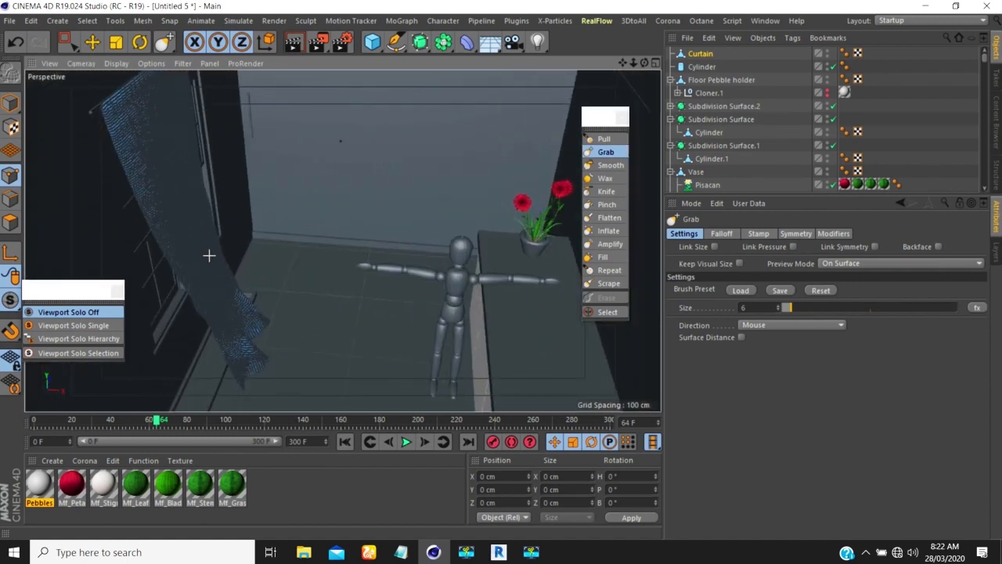
click(10, 103)
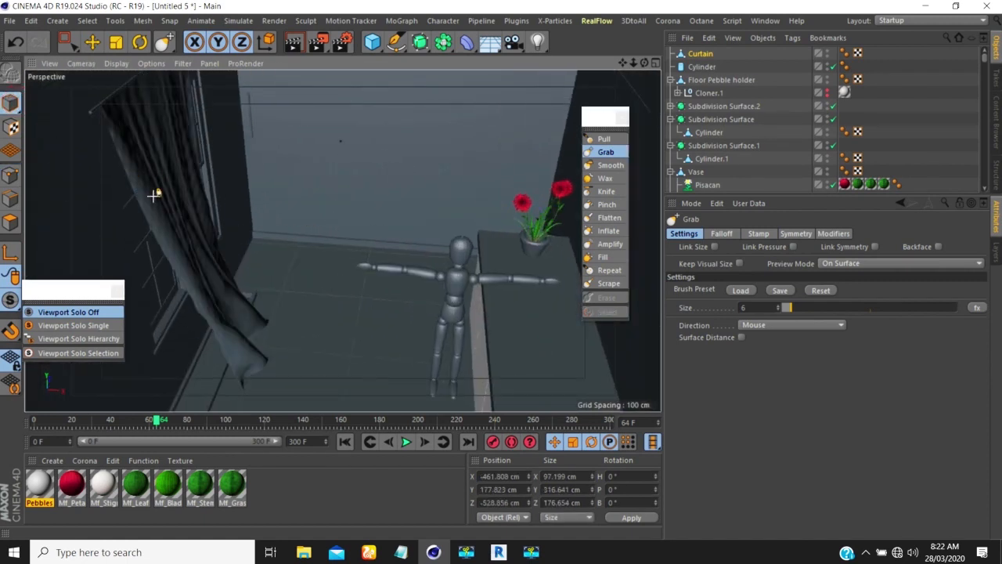
Examine how the curtain hangs beside the window relative to the mannequin and counter
mouse_move(188, 216)
alt+mouse_down()
mouse_move(190, 192)
mouse_move(188, 211)
mouse_move(203, 215)
alt+mouse_up()
scroll(397, 296, up, 5)
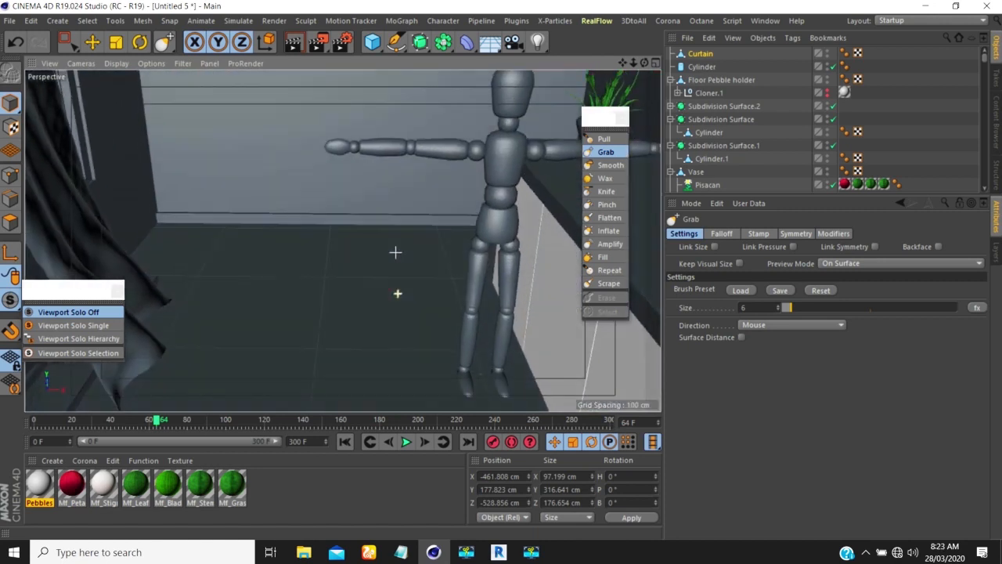
scroll(368, 263, down, 3)
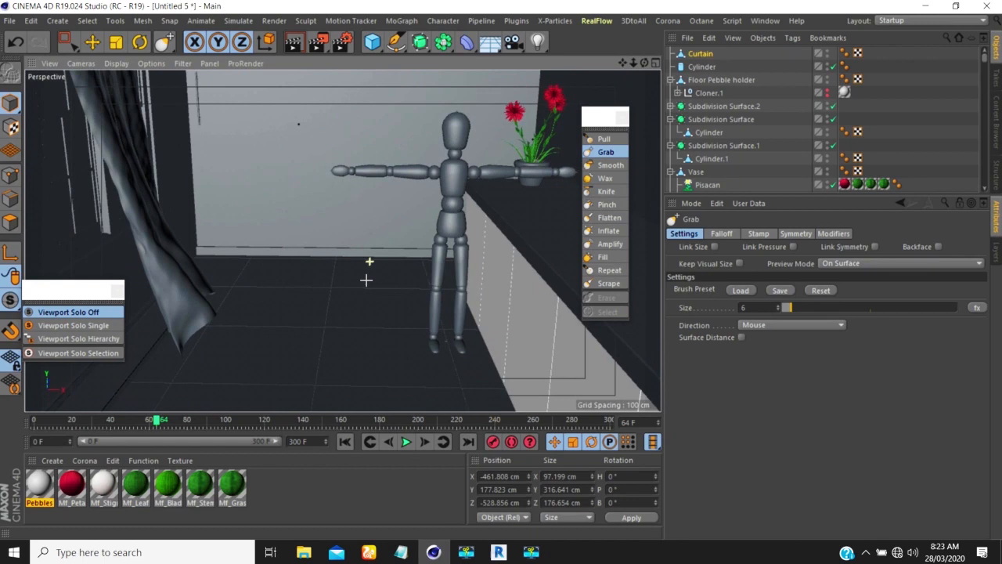
scroll(324, 183, up, 5)
scroll(324, 182, down, 4)
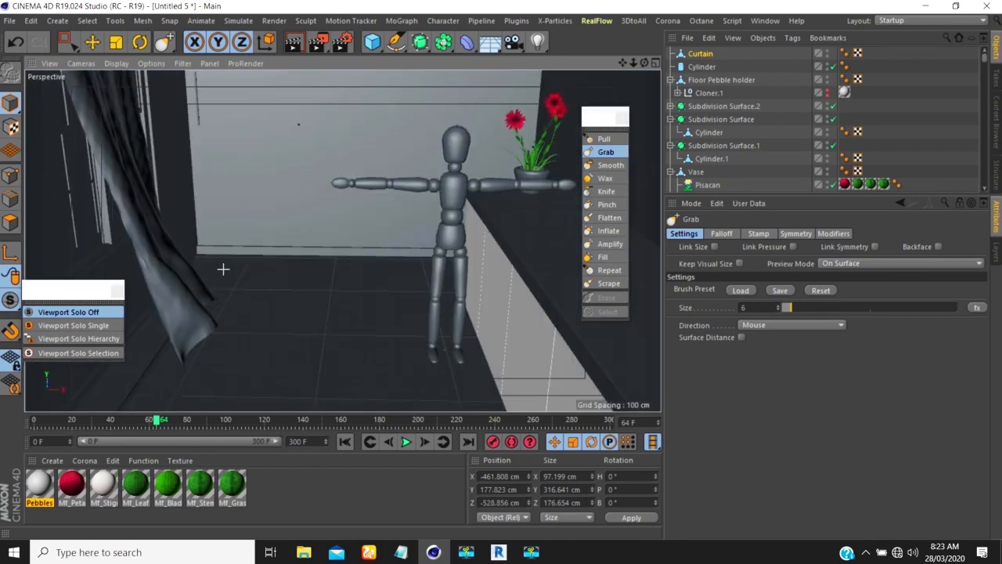
scroll(295, 235, up, 5)
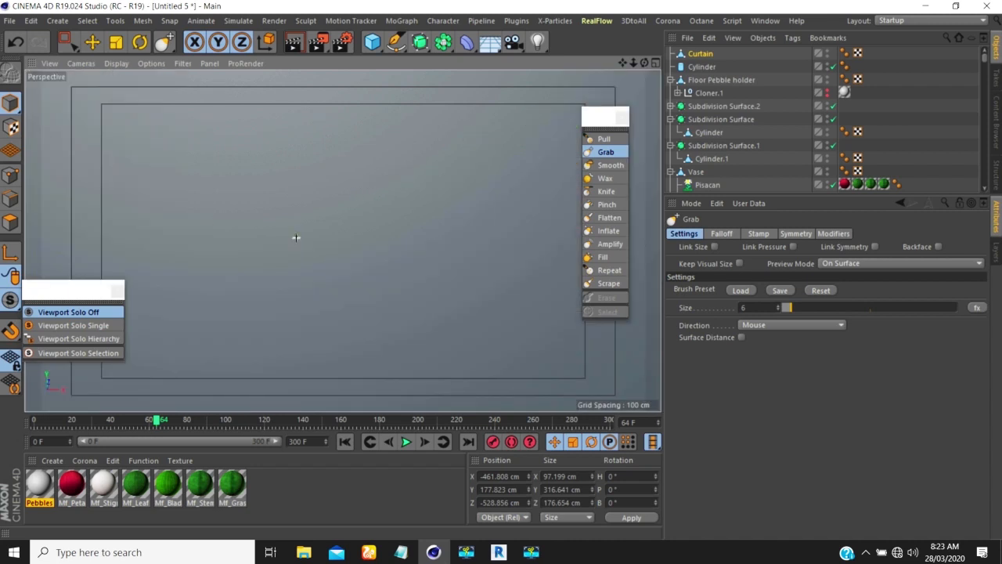
scroll(296, 238, down, 4)
alt+drag(277, 249, 343, 242)
Rename the top-level Cylinder as Curtain_Pole, nest the Curtain object under it, and collapse the group
click(671, 80)
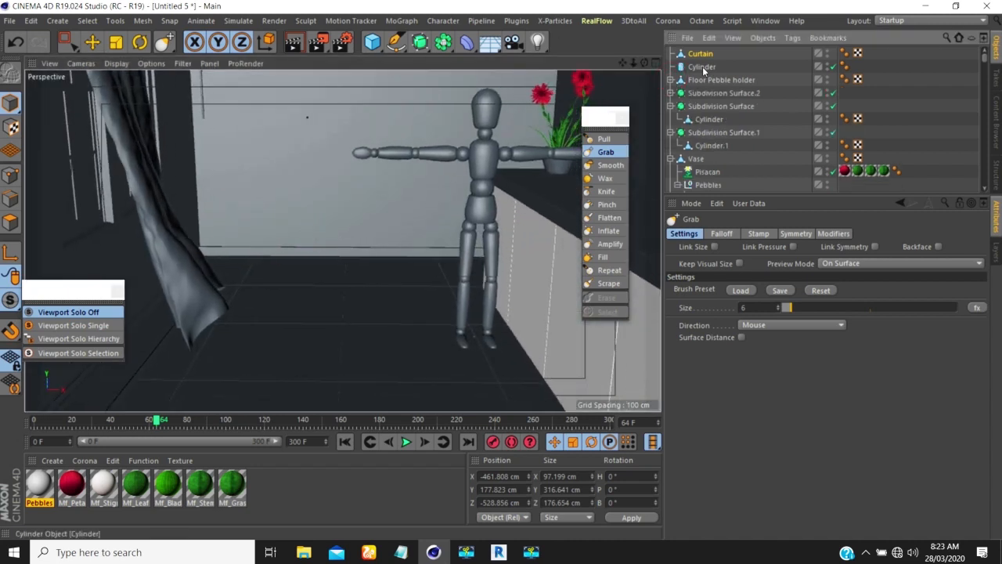
click(703, 67)
text(Pole)
key(Return)
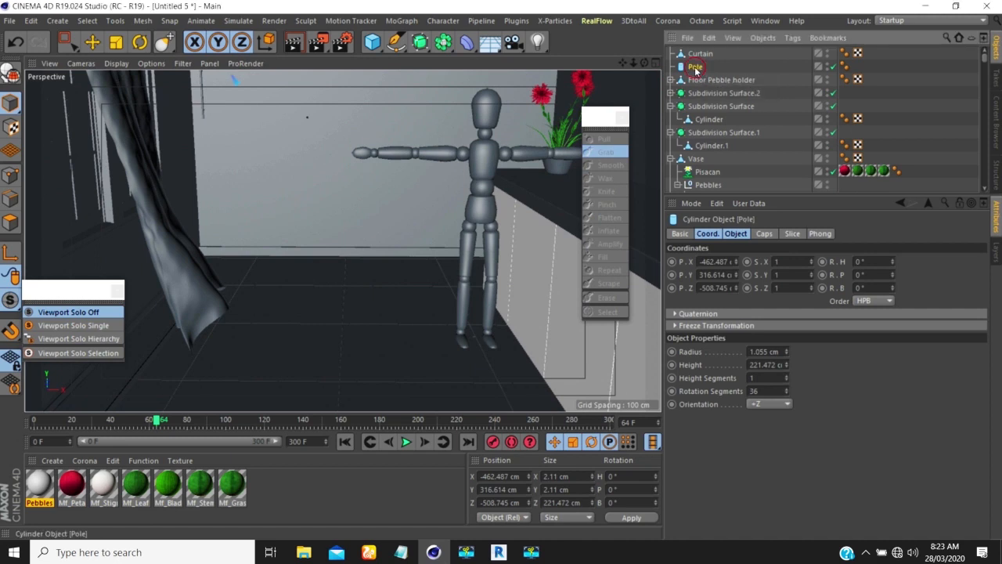
click(699, 66)
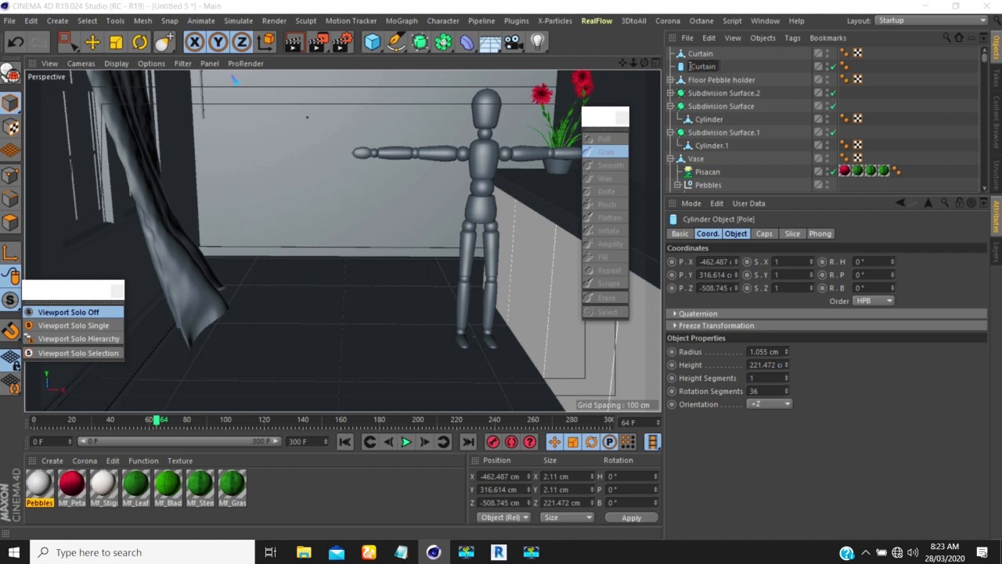
key(Return)
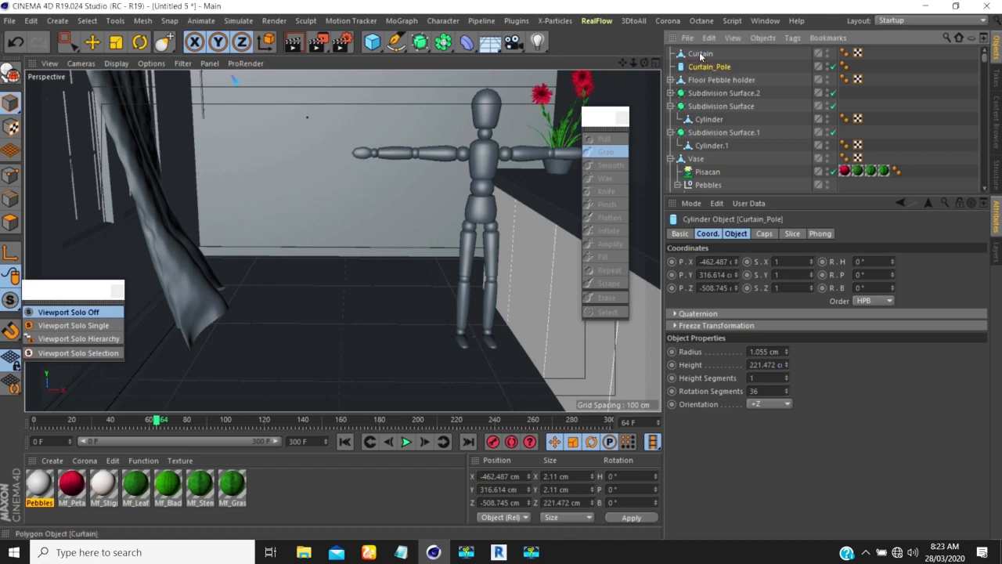
drag(705, 69, 703, 67)
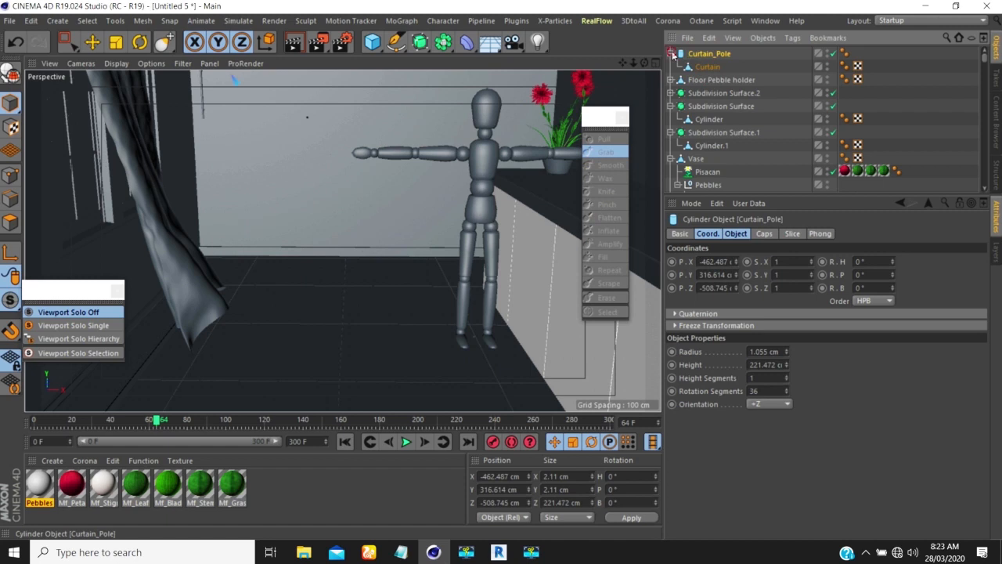
click(671, 54)
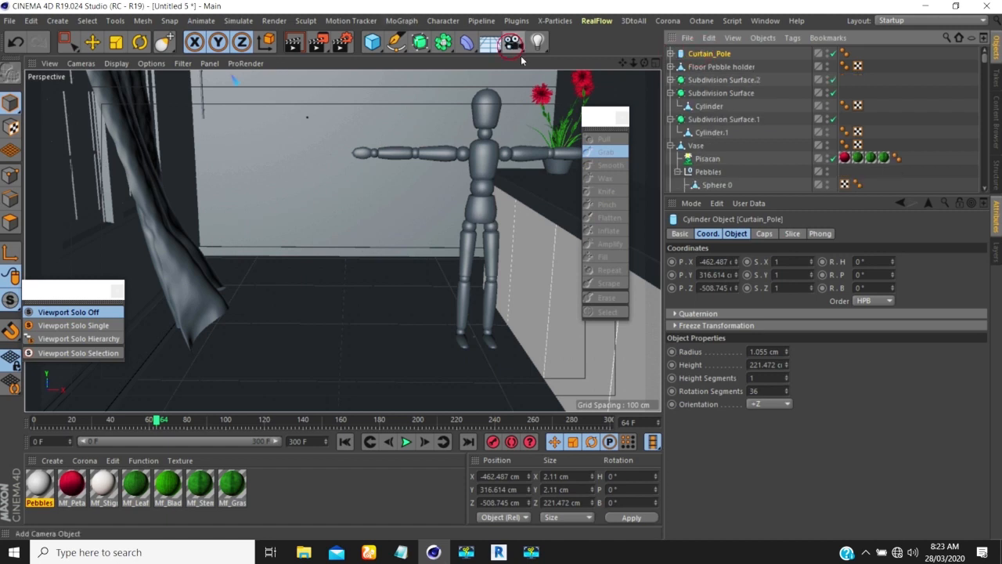
Add a camera to the scene and set its focal length to 25 mm
click(513, 41)
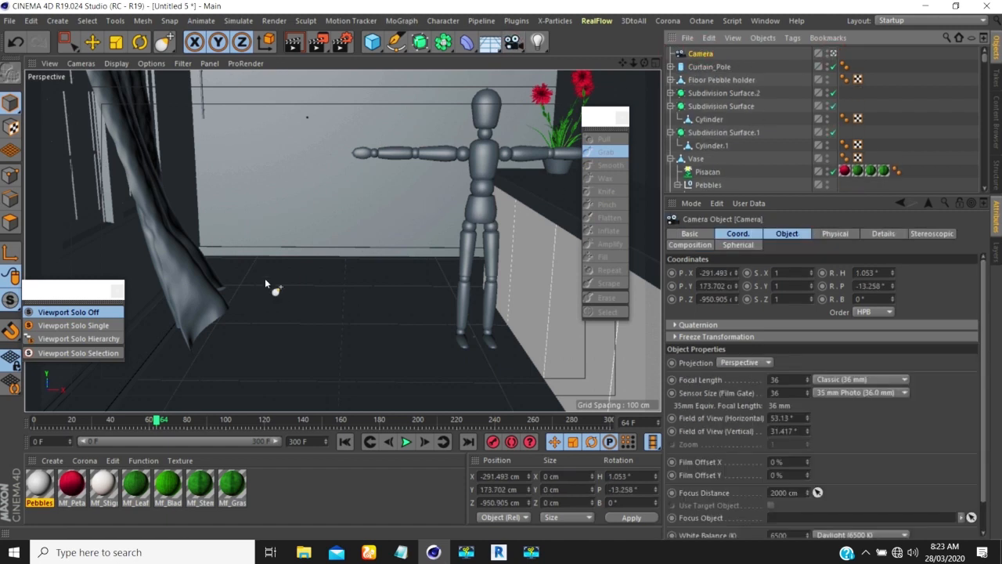
click(775, 380)
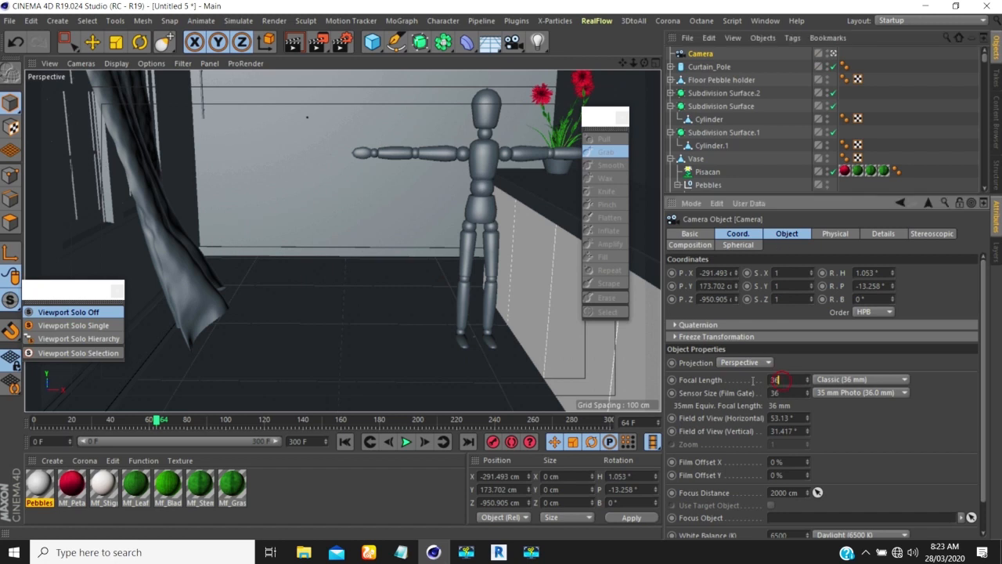
text(25)
key(Return)
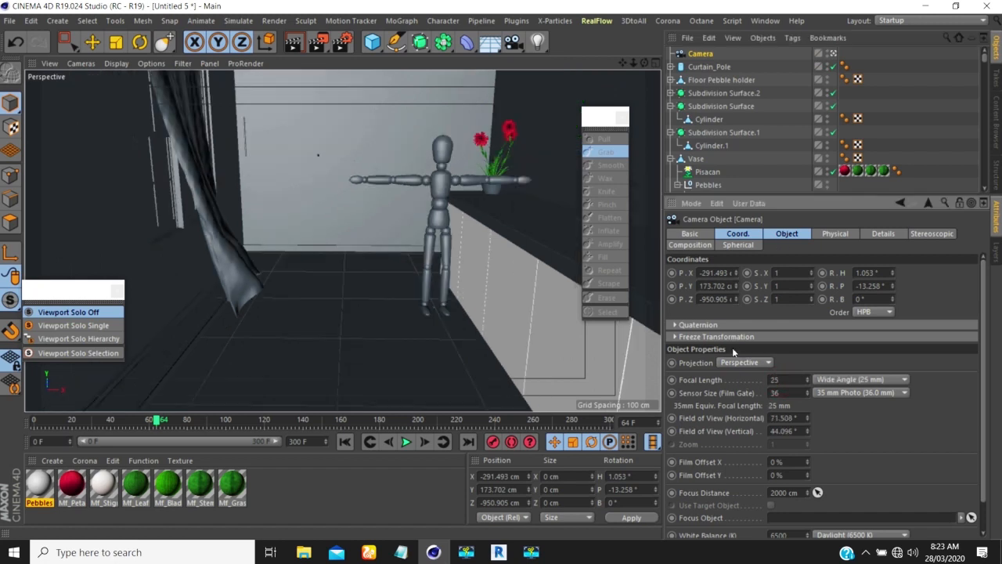
Position the camera at about X -280, Y 111, Z -885 cm, framing the curtain, mannequin and flower vase against the back wall
alt+drag(347, 190, 346, 183)
alt+middle_drag(349, 182, 349, 197)
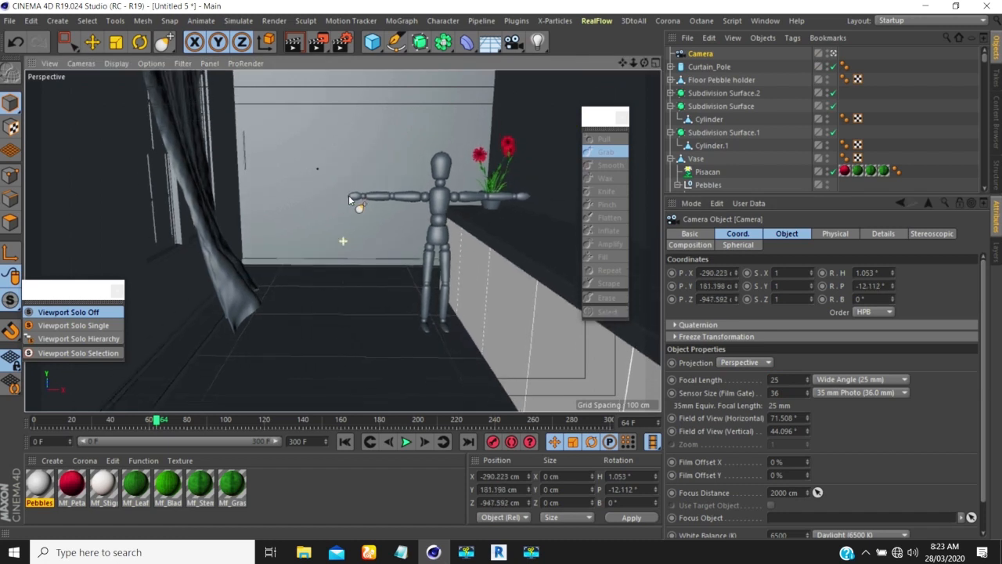
mouse_move(349, 195)
alt+mouse_down()
mouse_move(350, 185)
mouse_move(347, 232)
mouse_move(347, 202)
alt+mouse_up()
alt+middle_drag(347, 202, 338, 227)
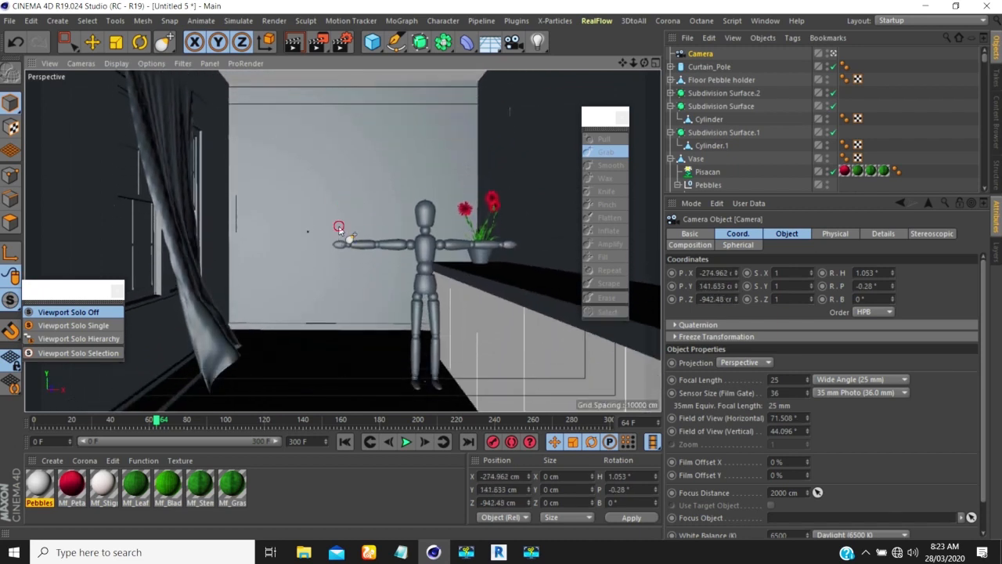
mouse_move(339, 227)
alt+mouse_down()
mouse_move(351, 225)
mouse_move(350, 212)
alt+mouse_up()
alt+middle_drag(350, 212, 334, 231)
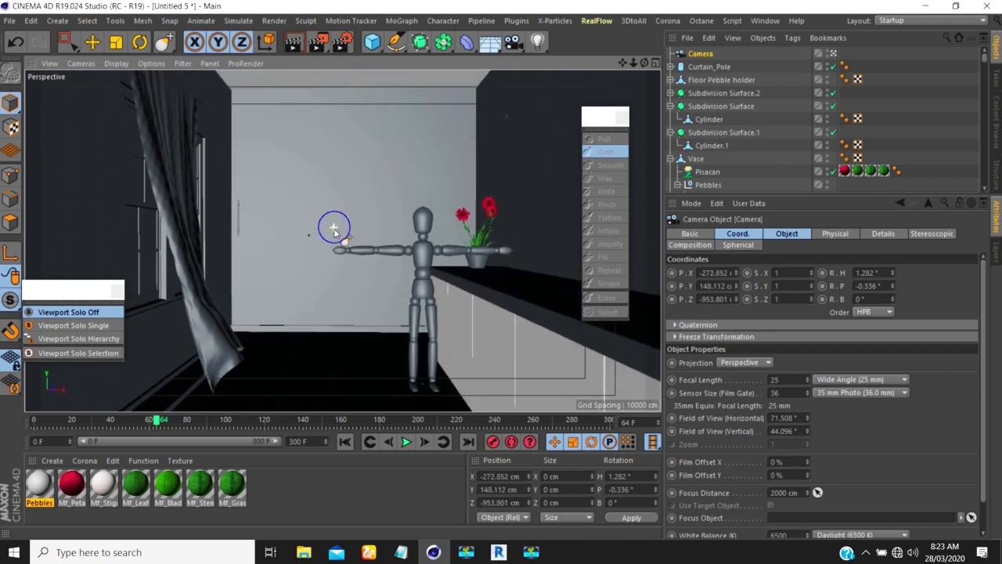
scroll(333, 232, up, 2)
scroll(335, 231, up, 3)
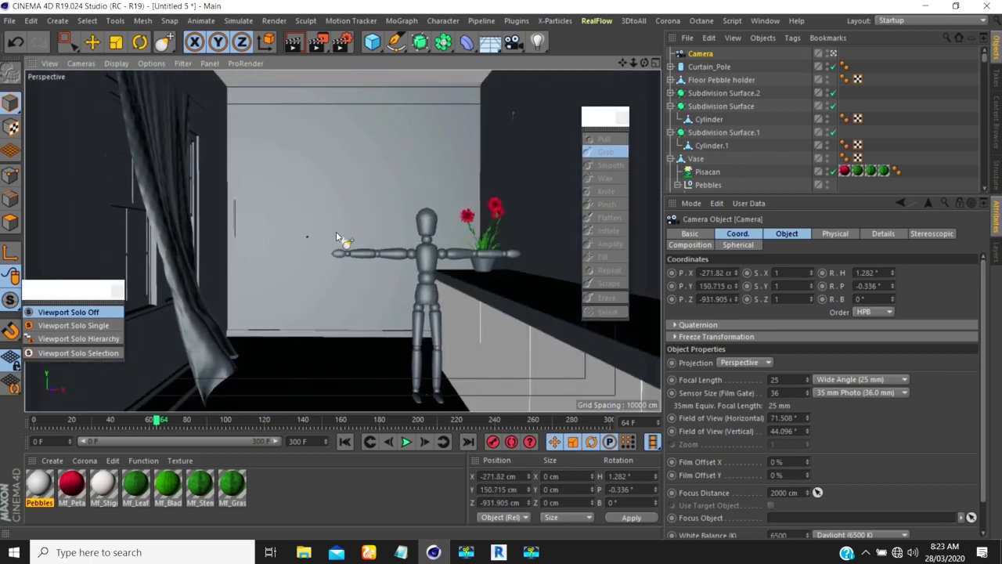
scroll(330, 232, up, 3)
scroll(330, 227, down, 1)
alt+middle_drag(329, 225, 326, 209)
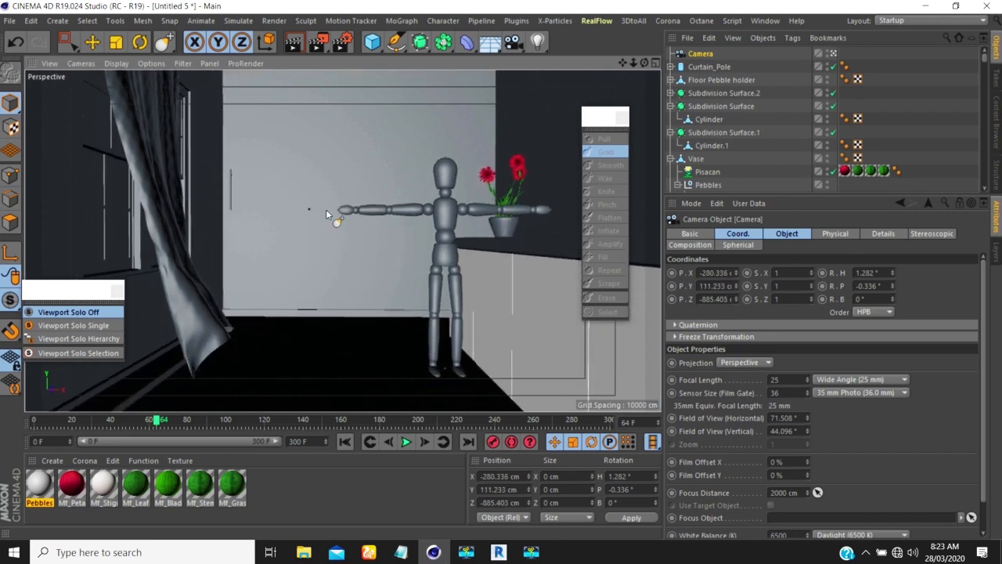
Collapse the Vase, Cloner, Subdivision Surface.1 and Subdivision Surface hierarchies in the object list
scroll(760, 128, down, 10)
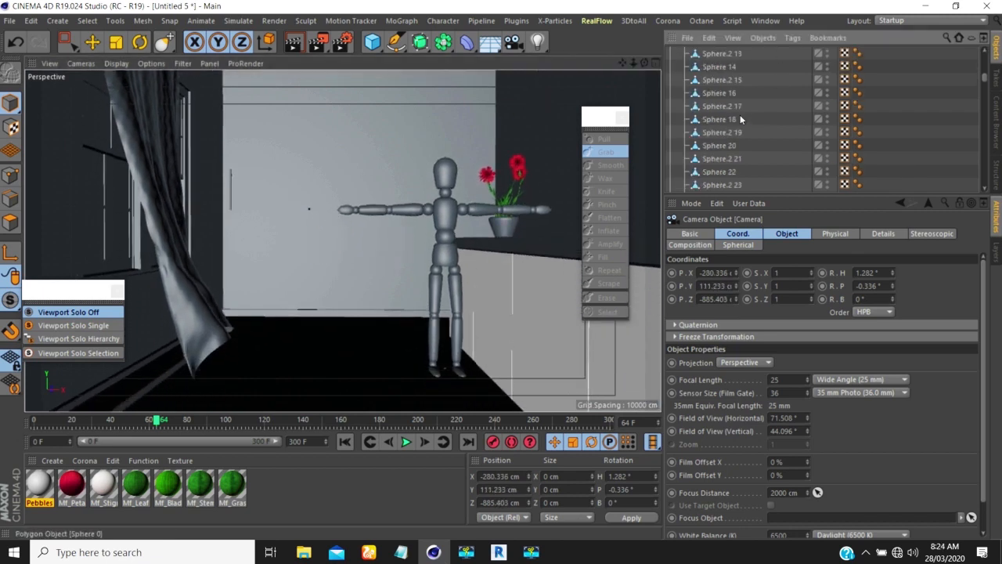
scroll(747, 127, up, 10)
click(670, 158)
scroll(671, 161, down, 2)
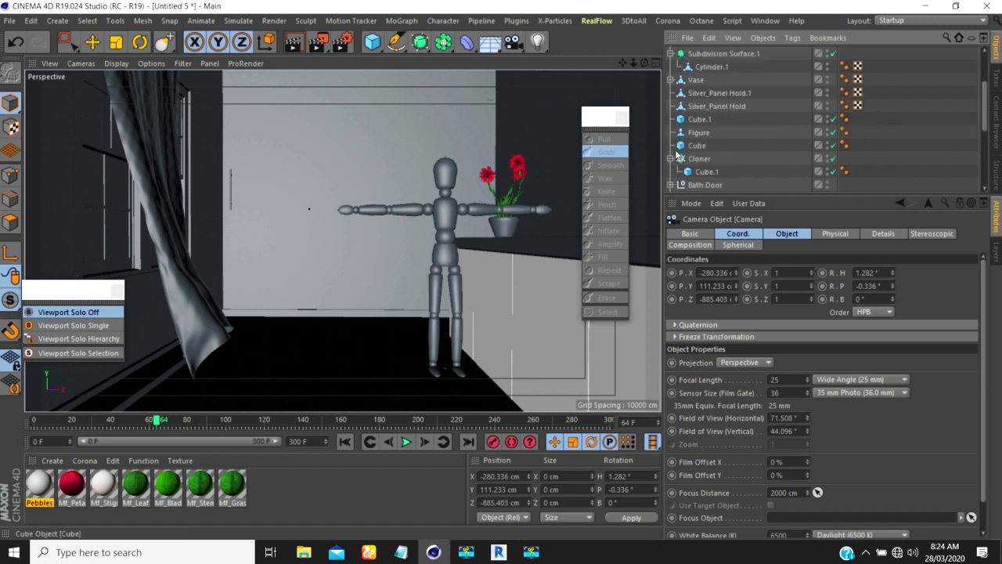
click(671, 160)
scroll(669, 127, up, 2)
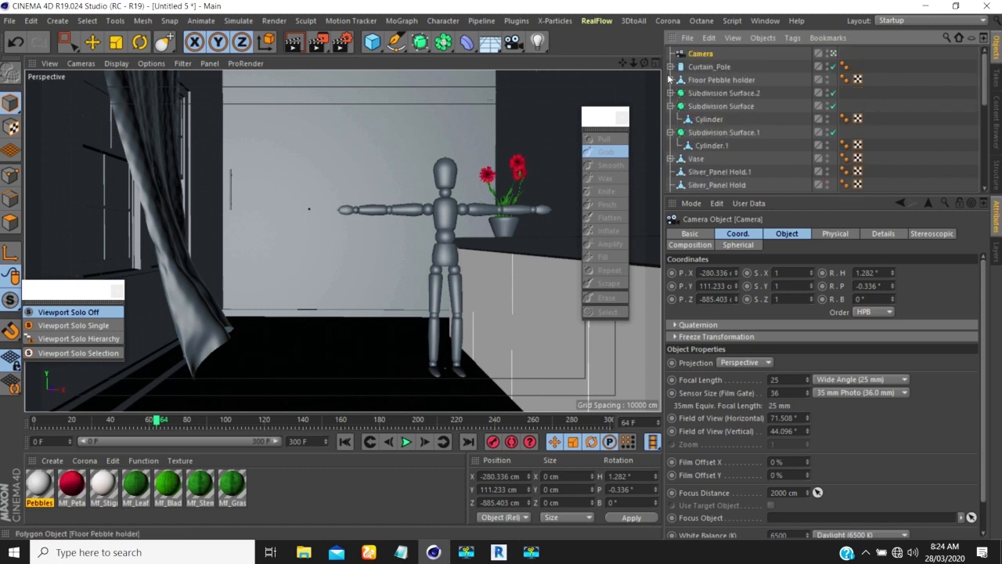
click(670, 132)
click(671, 106)
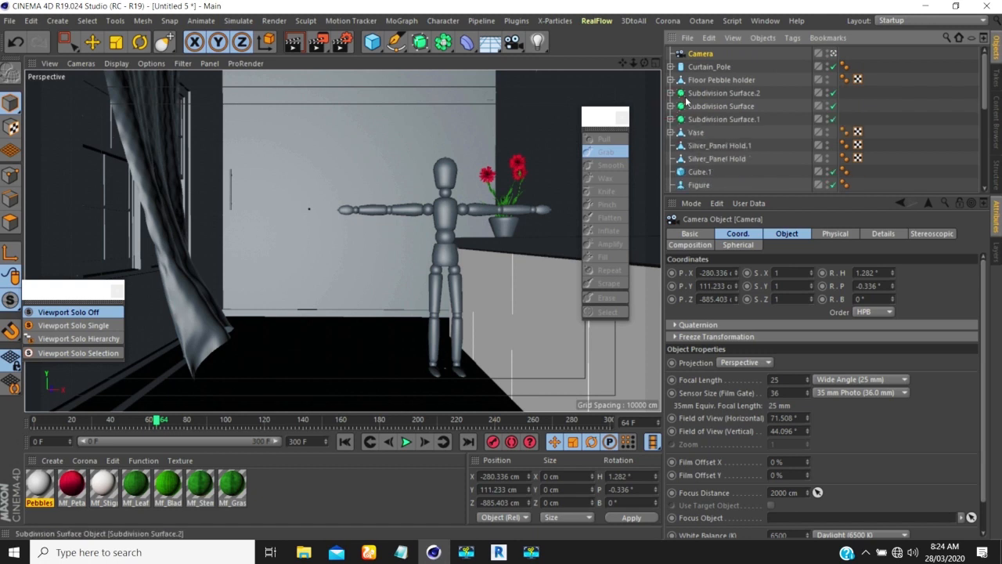
Unhide the Ceiling object, tilt the camera view up towards it, and ready the Move tool
scroll(685, 102, down, 4)
scroll(686, 102, down, 2)
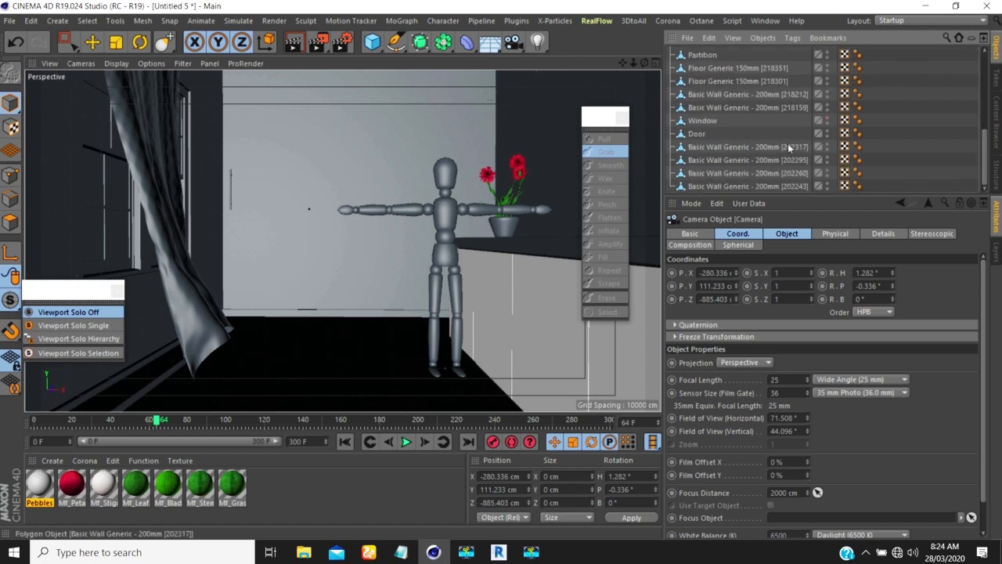
scroll(699, 90, up, 3)
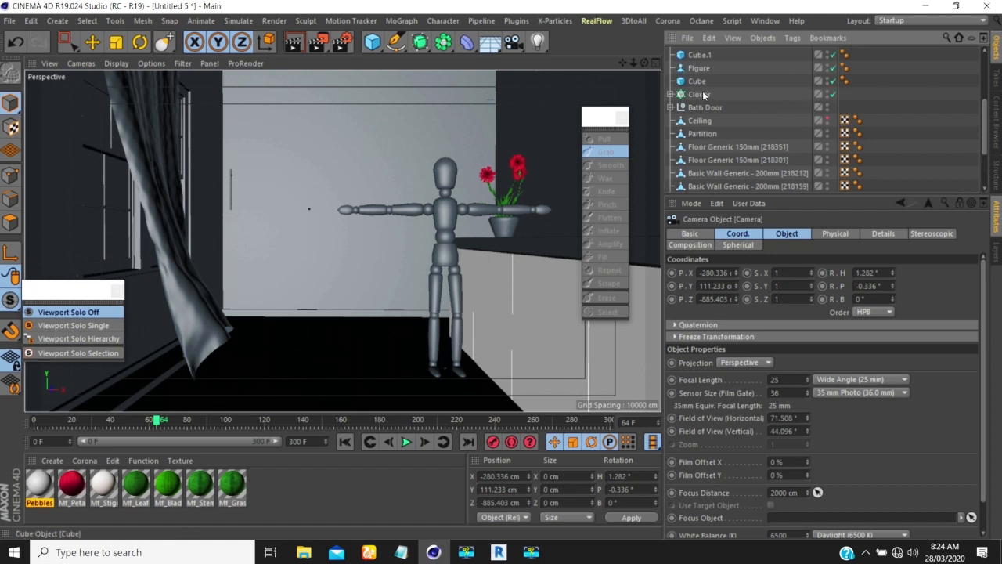
click(699, 120)
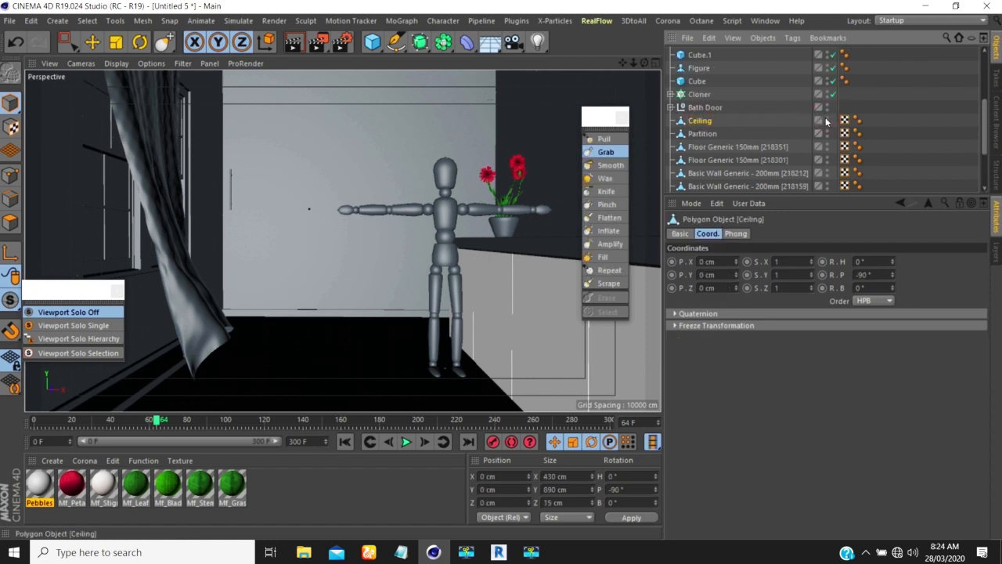
mouse_move(342, 240)
alt+mouse_down()
mouse_move(340, 290)
mouse_move(343, 242)
alt+mouse_up()
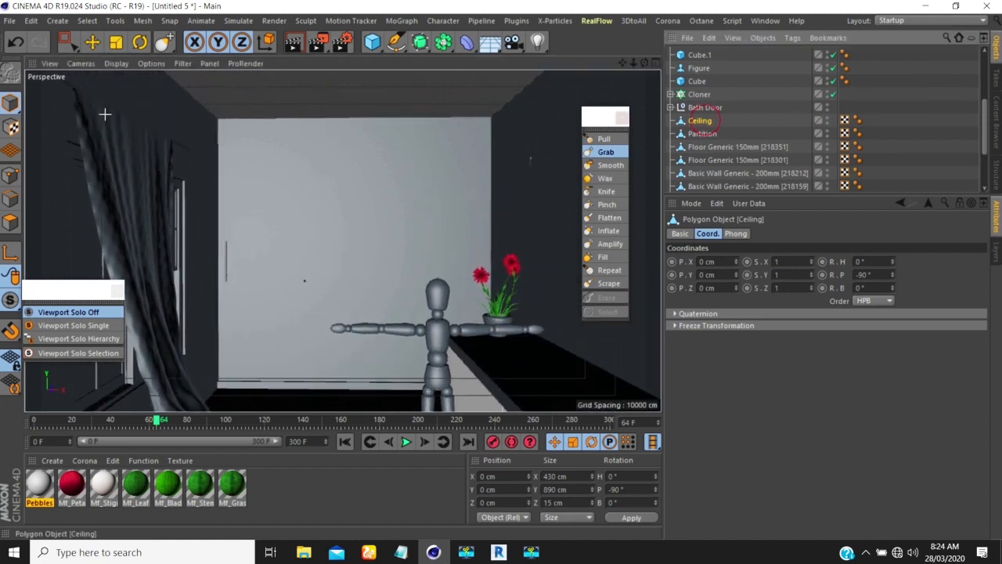
click(92, 42)
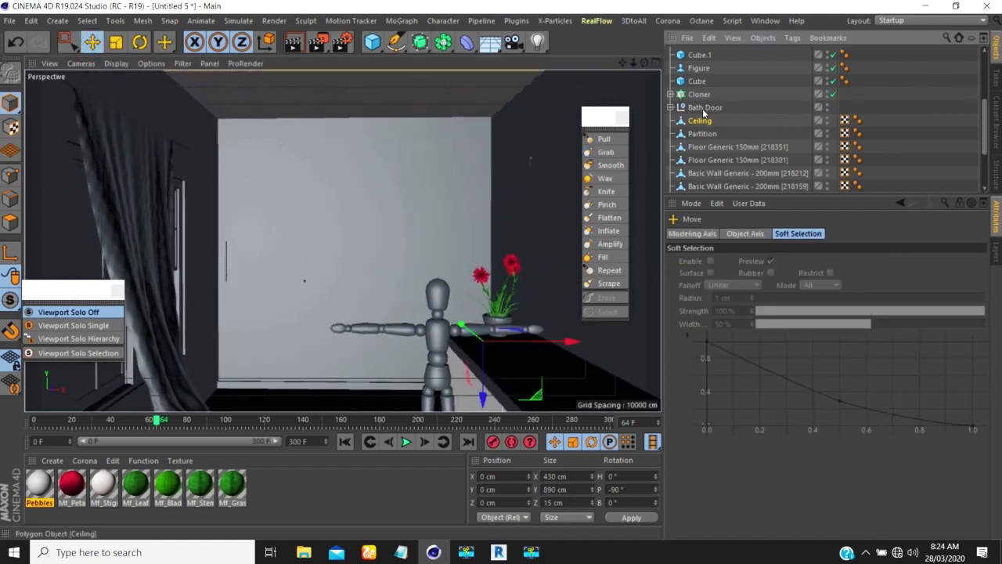
Lower the Ceiling object by about 30 cm and reframe the camera view to show the curtain, mannequin, vase and ceiling
mouse_move(483, 397)
mouse_down()
mouse_move(485, 426)
mouse_move(495, 409)
mouse_up()
alt+drag(385, 233, 383, 226)
alt+middle_drag(372, 225, 372, 178)
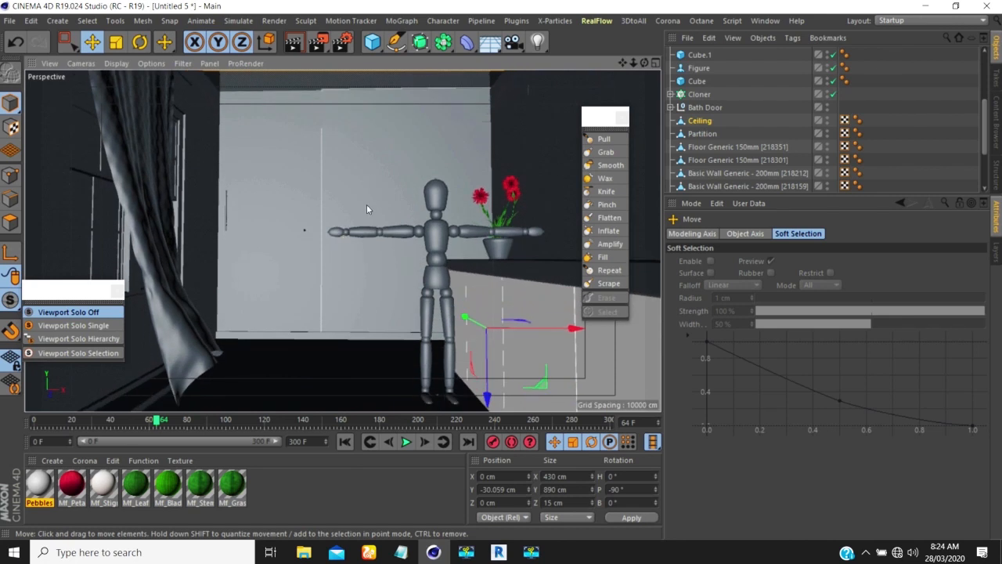
alt+right_drag(366, 212, 368, 233)
alt+middle_drag(368, 232, 380, 238)
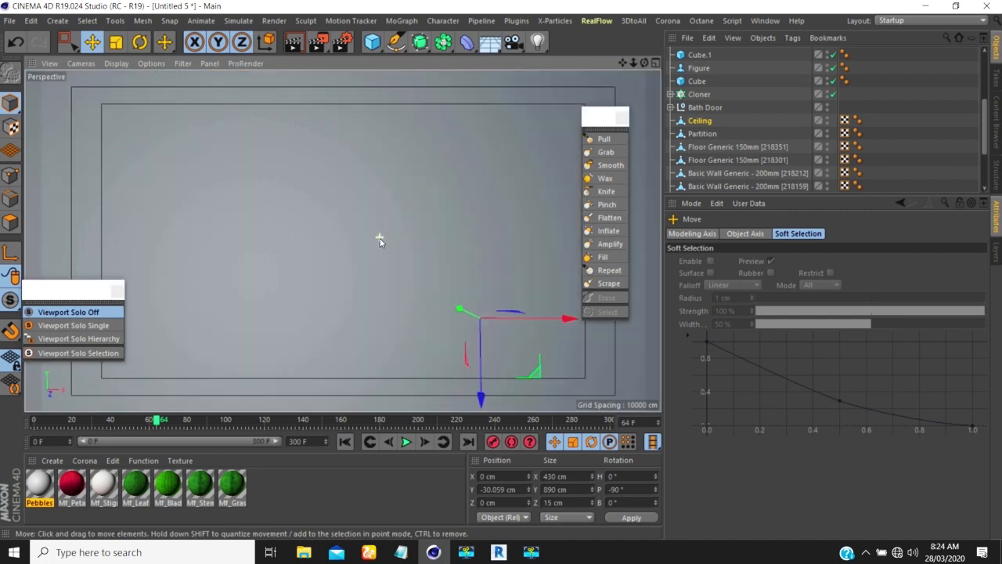
alt+drag(373, 238, 374, 242)
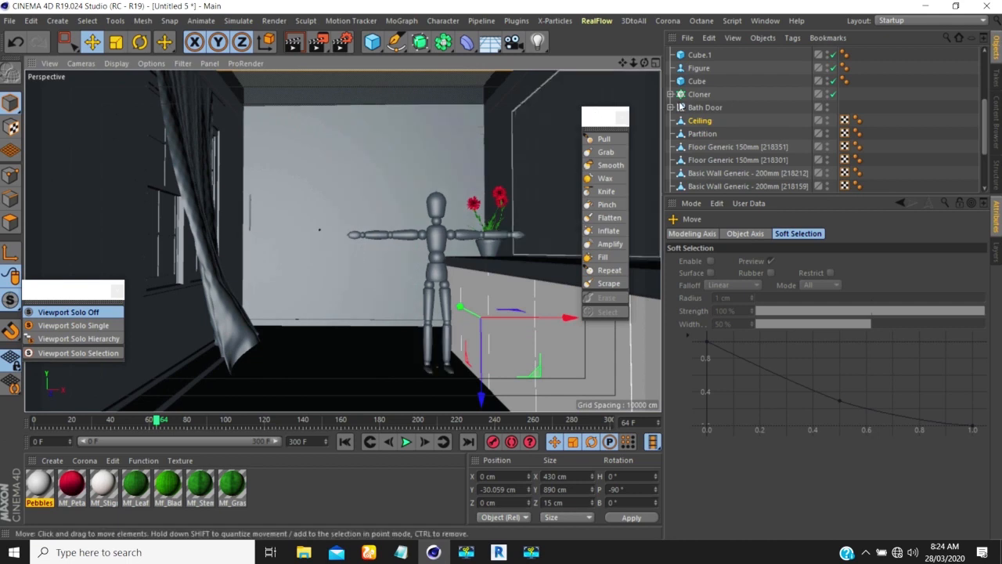
Stop looking through the scene camera and move the floating sculpting palette out of the viewport
scroll(814, 53, up, 3)
click(834, 54)
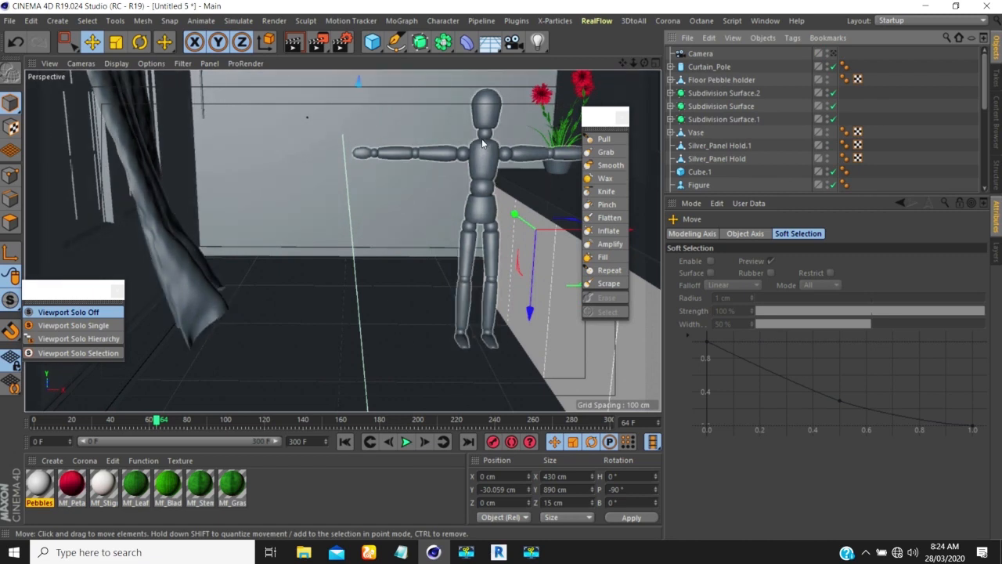
mouse_move(597, 119)
mouse_down()
mouse_move(639, 164)
mouse_move(850, 197)
mouse_move(920, 253)
mouse_up()
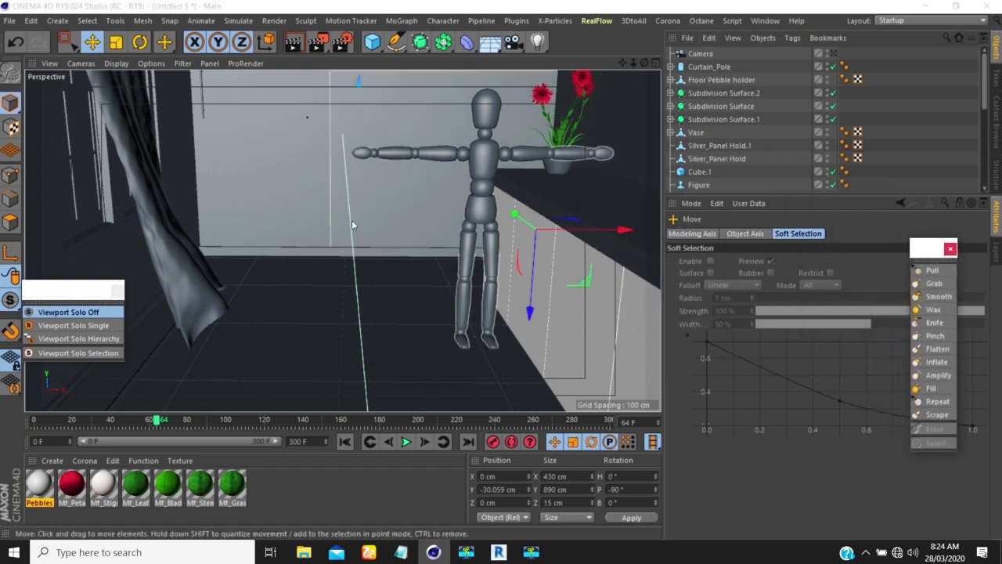
Bring up the Octane Live Viewer and set the scene's renderer to Octane Renderer
click(700, 21)
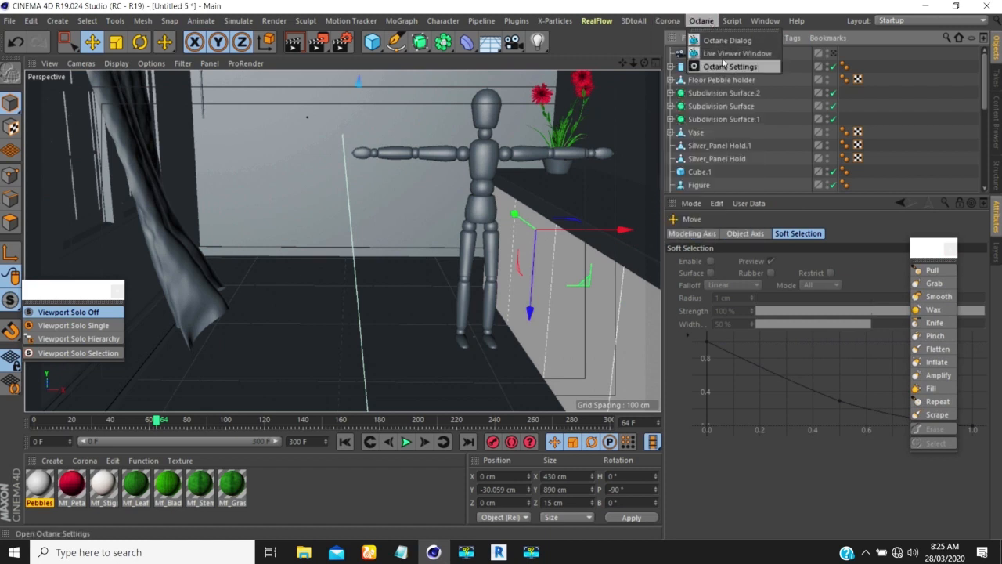
click(736, 53)
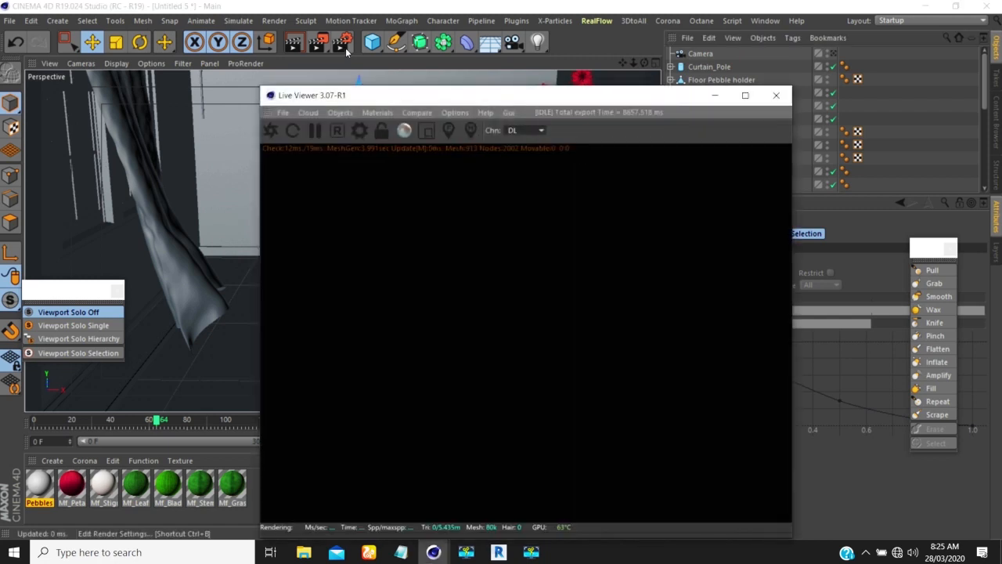
click(343, 44)
click(177, 41)
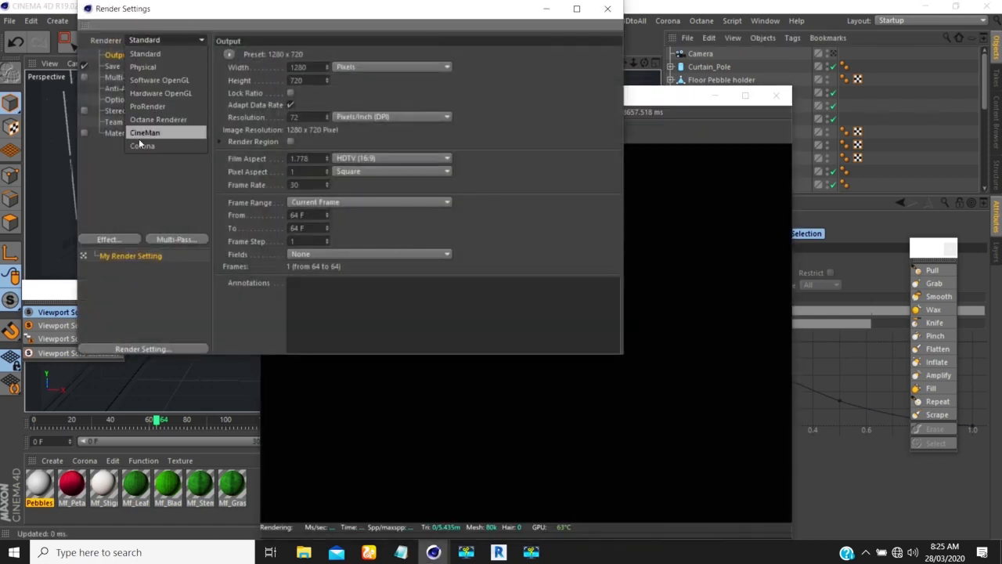
click(141, 119)
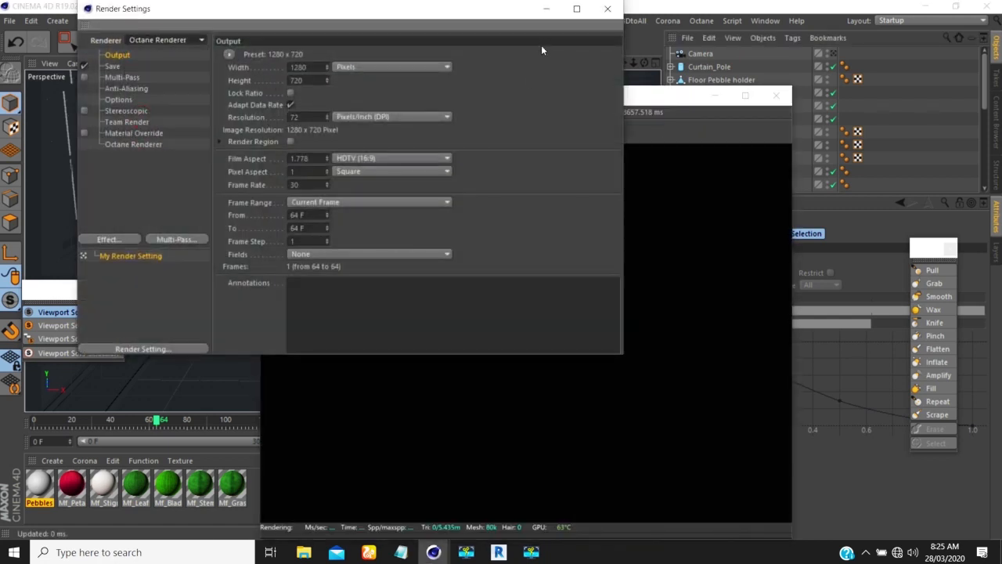
click(606, 9)
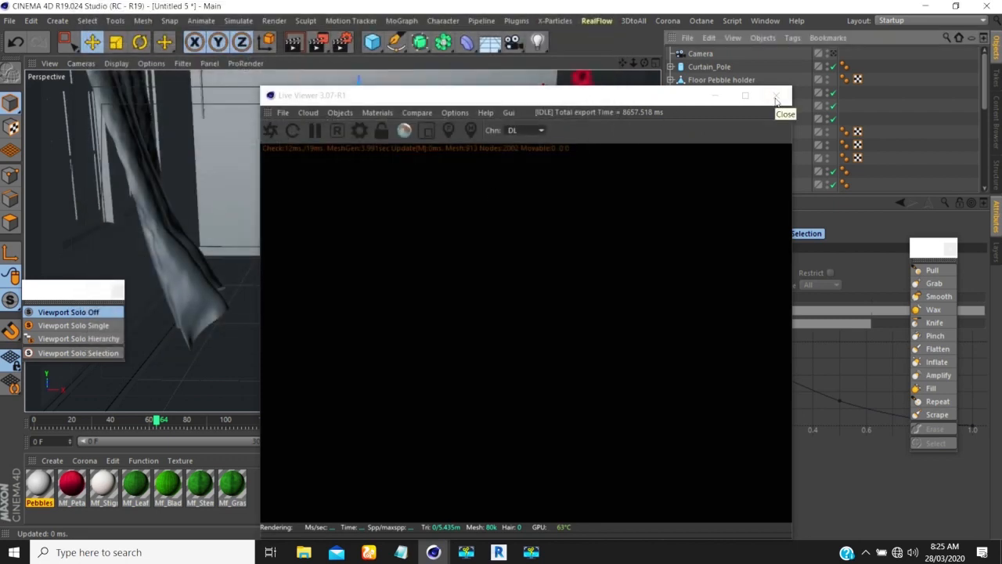
Open the Octane settings and apply the Final Product Still preset
click(357, 130)
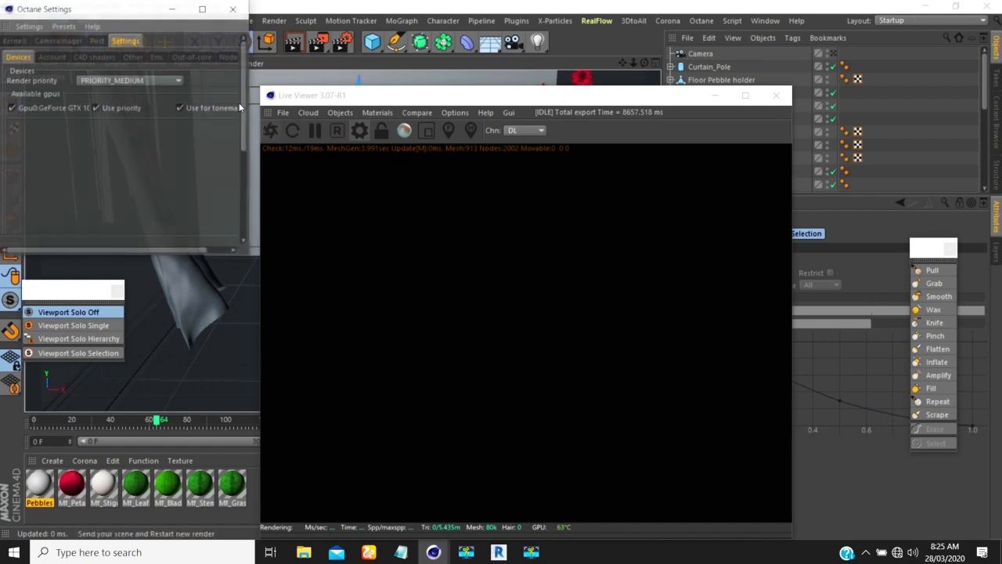
click(64, 26)
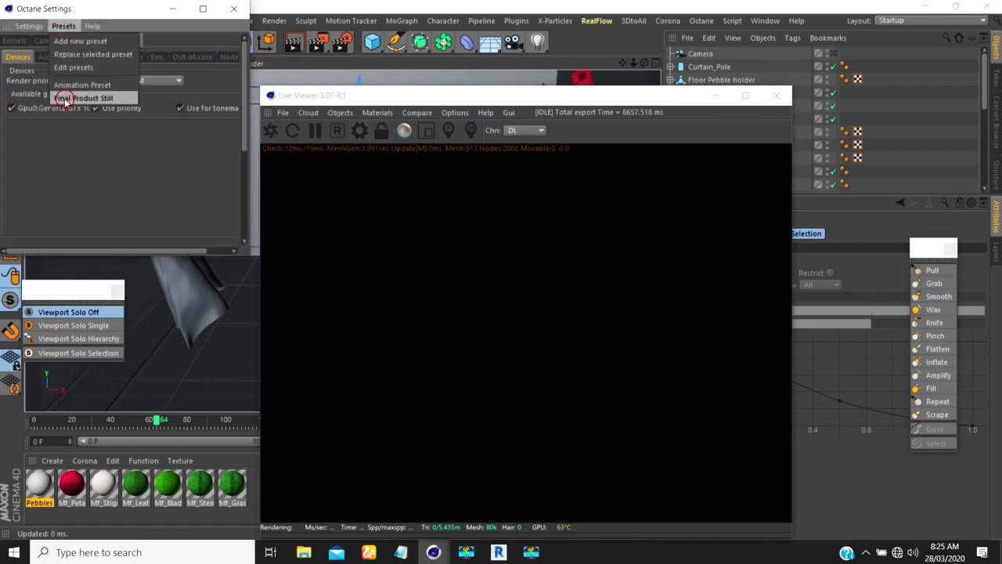
click(63, 99)
click(23, 27)
click(115, 12)
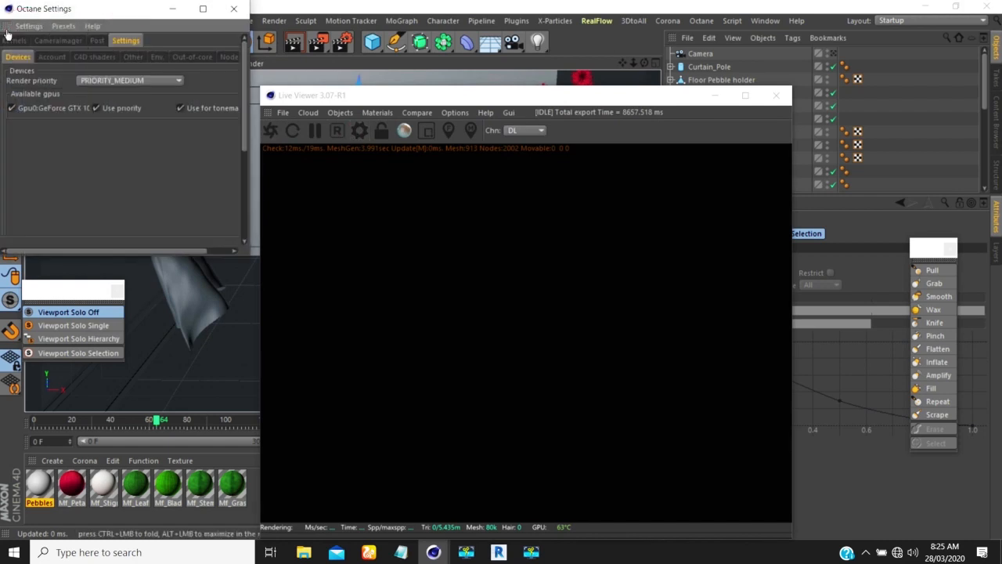
Set the kernel's diffuse depth and specular depth to 16 and its GI clamp to 10
click(17, 43)
click(94, 85)
text(16)
key(Tab)
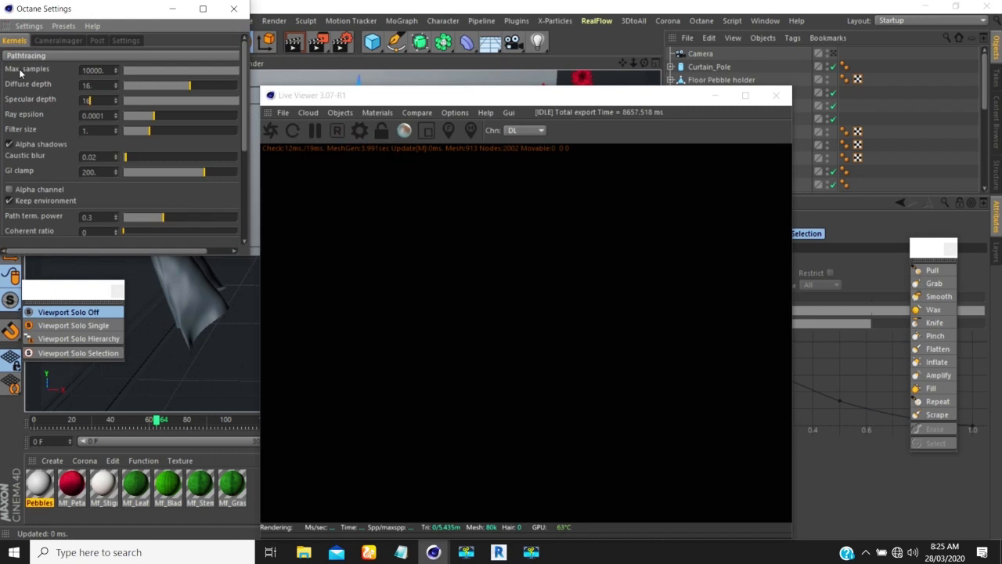
text(16)
key(Return)
click(98, 172)
text(10)
key(Return)
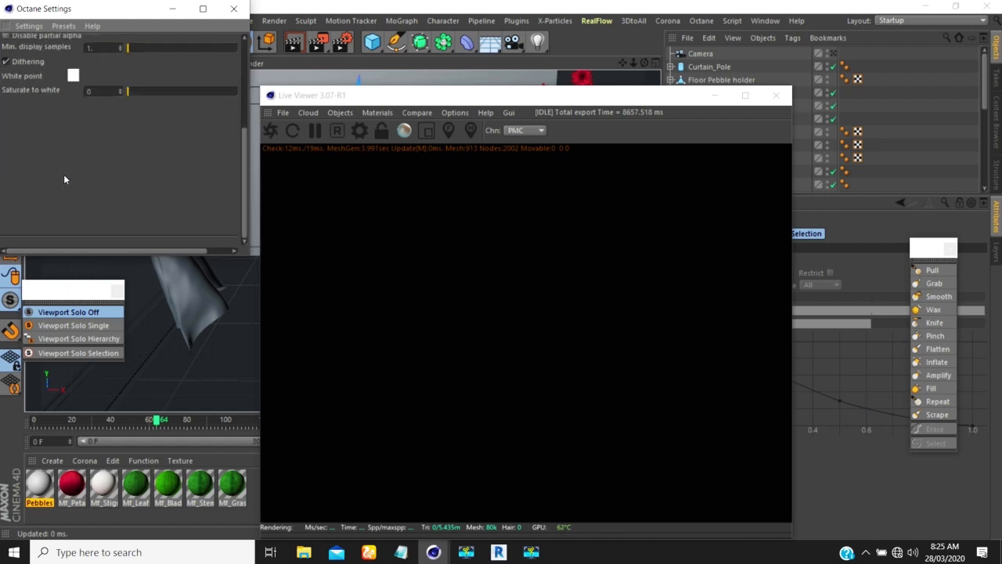
Set the Octane device render priority to PRIORITY_LOW and close the settings
click(97, 41)
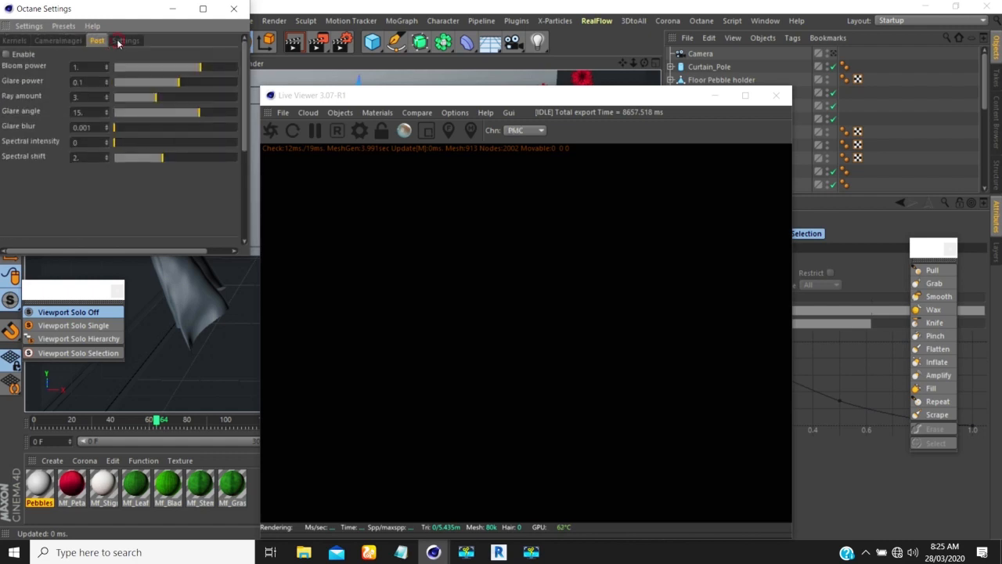
click(125, 39)
click(91, 80)
click(98, 108)
click(233, 8)
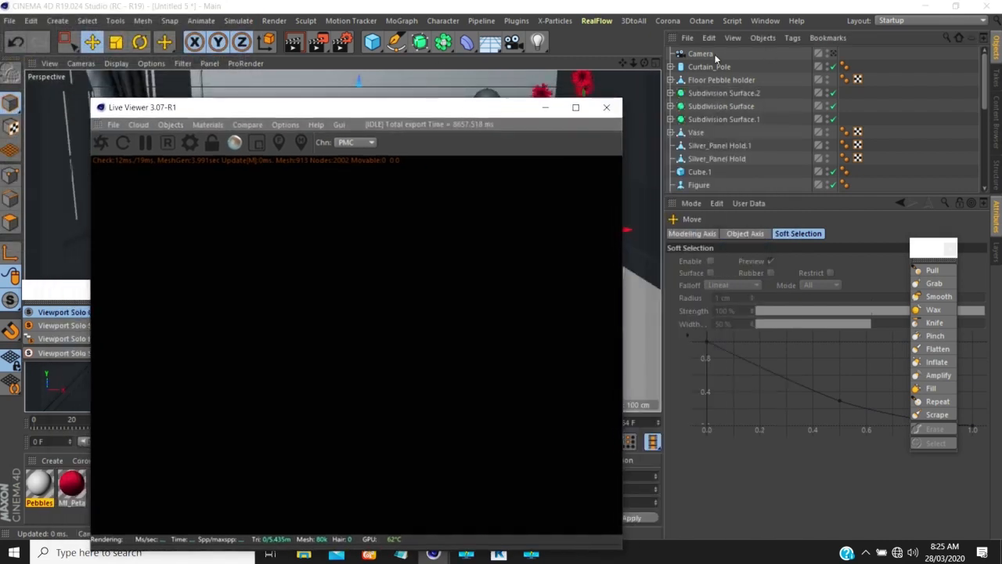
Add an Octane Camera tag to the Camera object and close the Octane settings window
click(704, 53)
right_click(705, 52)
mouse_move(775, 32)
click(900, 78)
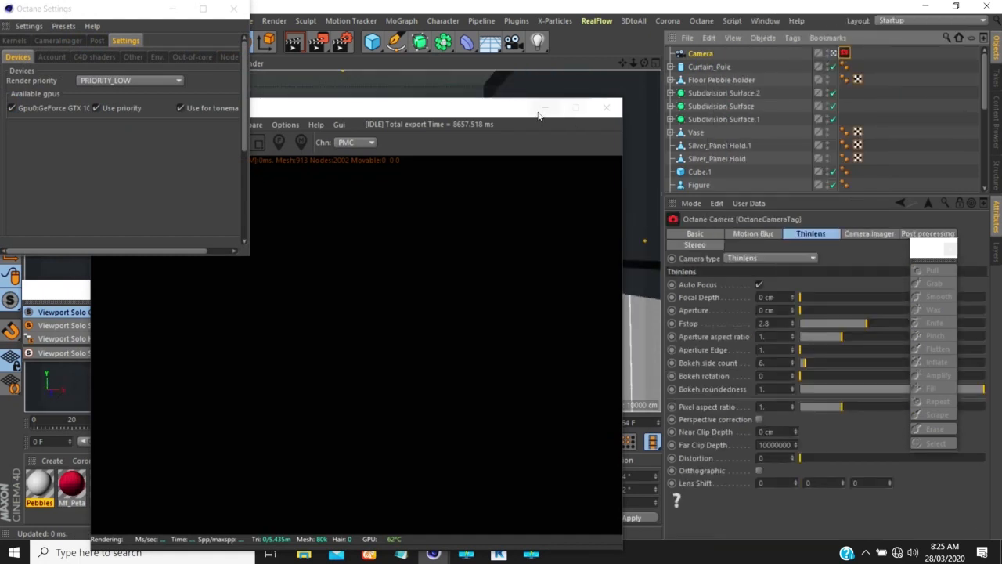
click(233, 9)
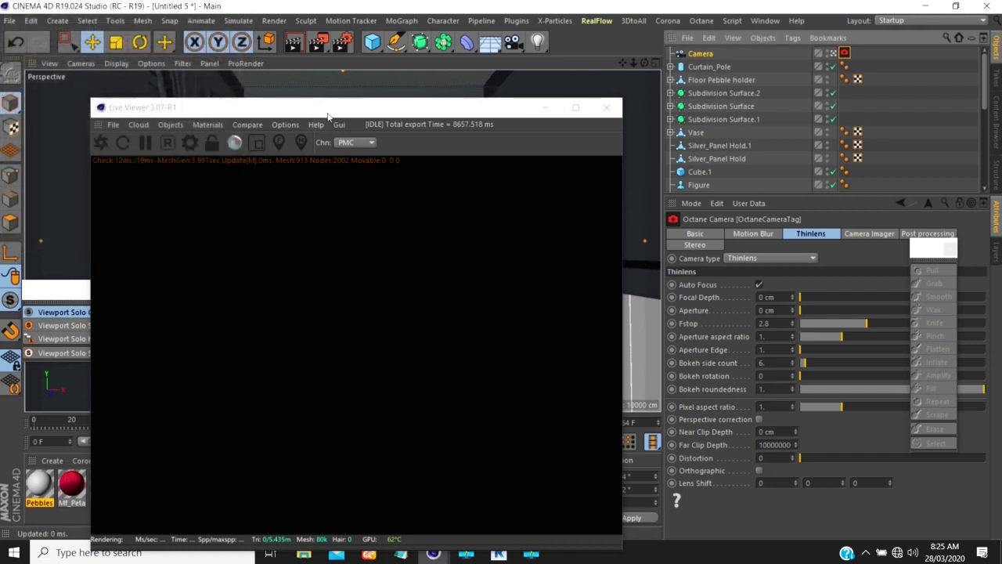
Switch the Live Viewer's kernel to PT and check the Pathtracing values in the Octane settings
drag(324, 107, 392, 108)
click(409, 141)
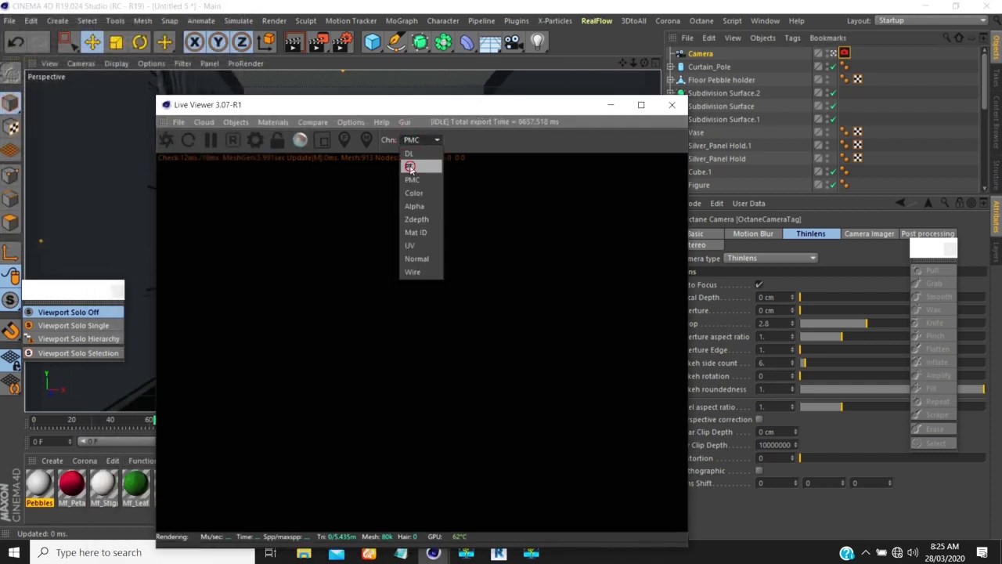
click(409, 166)
click(256, 141)
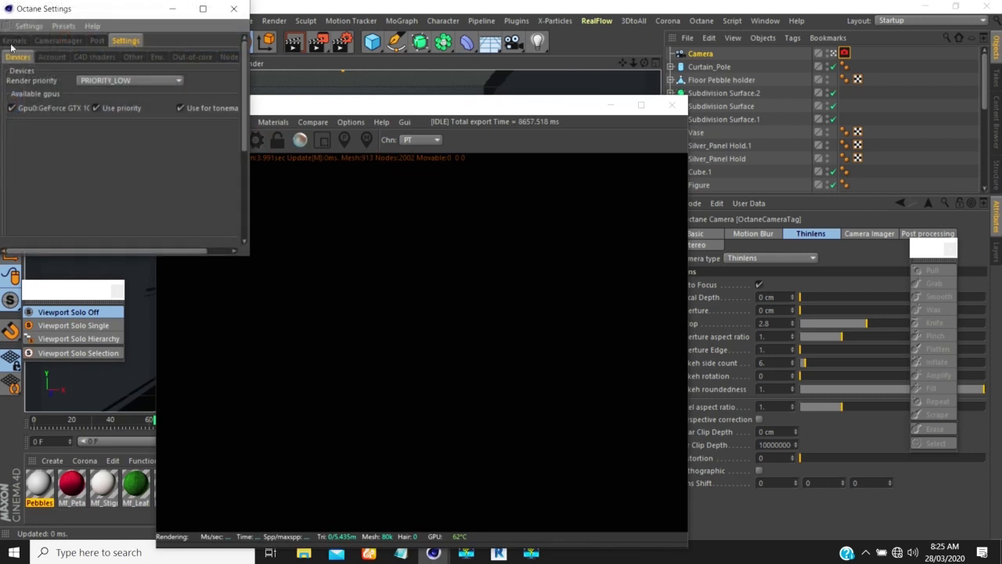
click(14, 41)
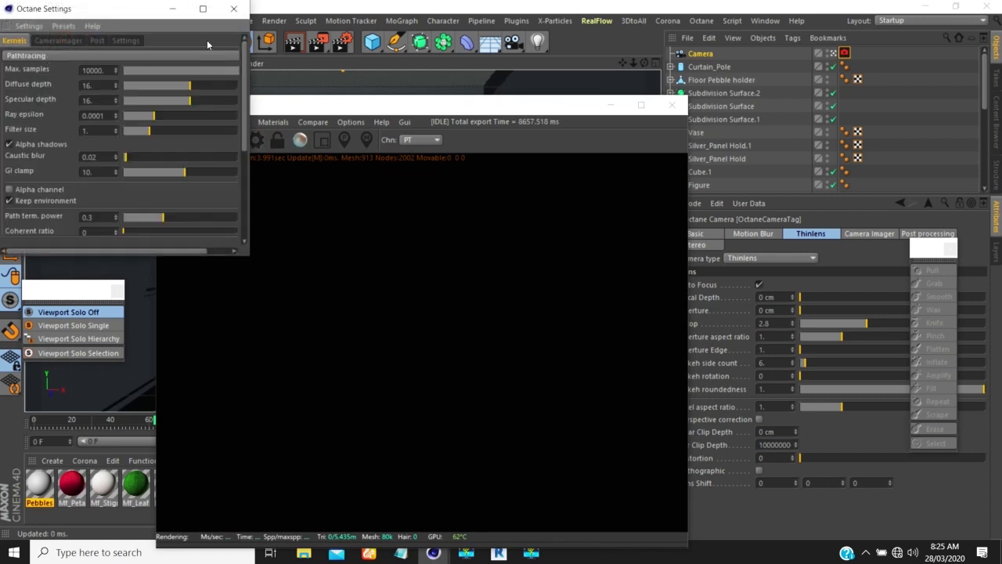
click(234, 9)
Hide the Ceiling object and start the Octane live render of the scene
drag(433, 109, 574, 92)
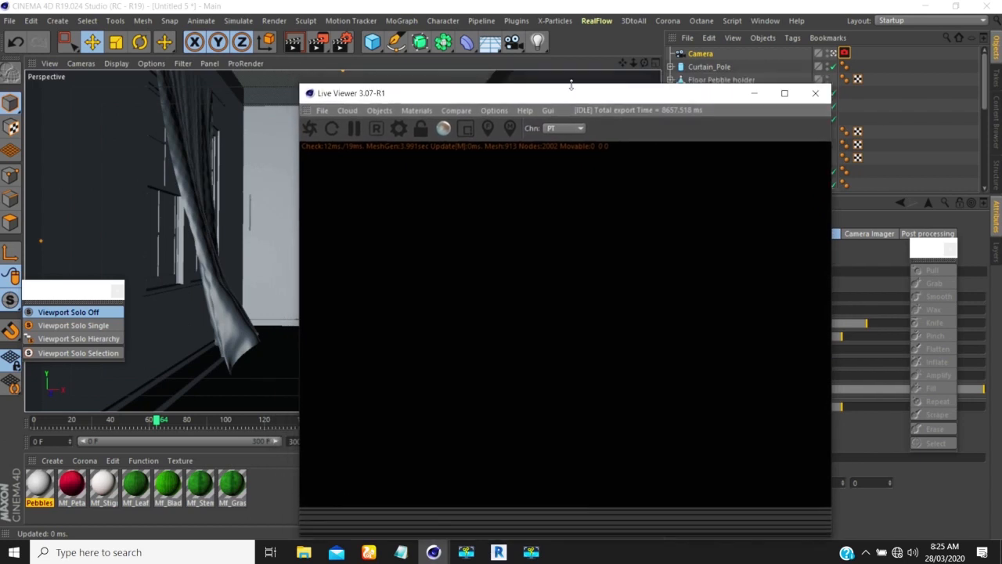
drag(583, 94, 386, 94)
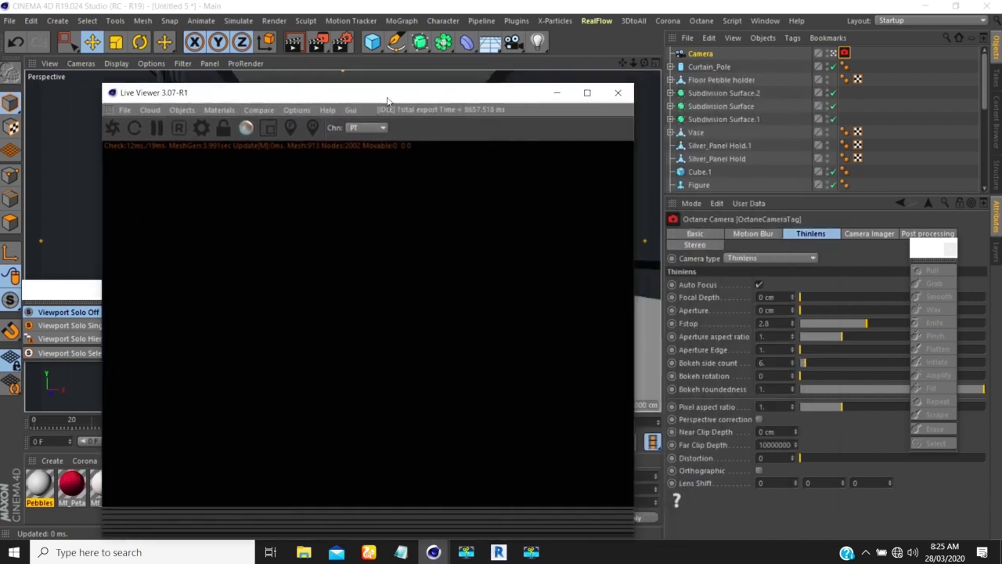
scroll(711, 132, down, 5)
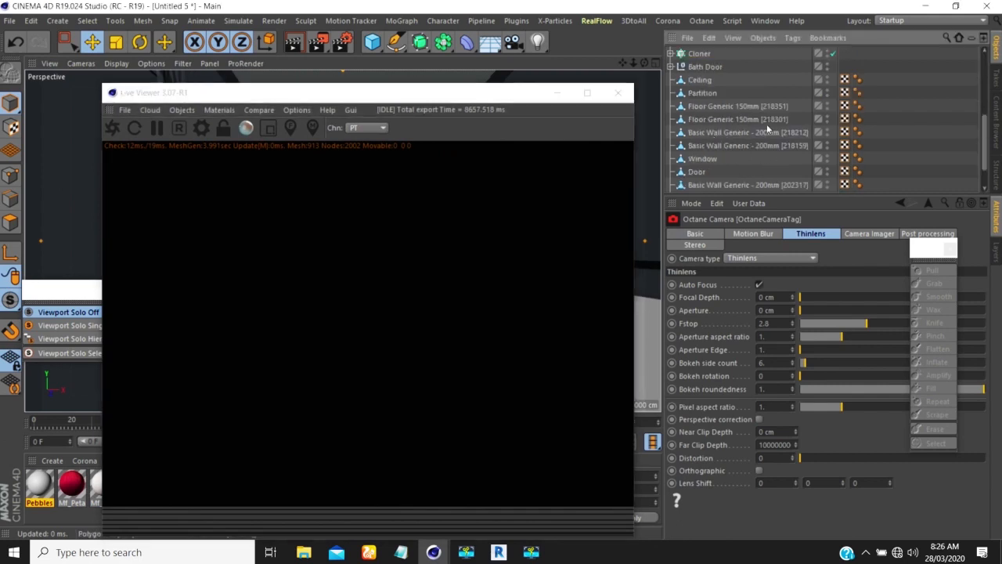
click(827, 80)
drag(509, 92, 671, 74)
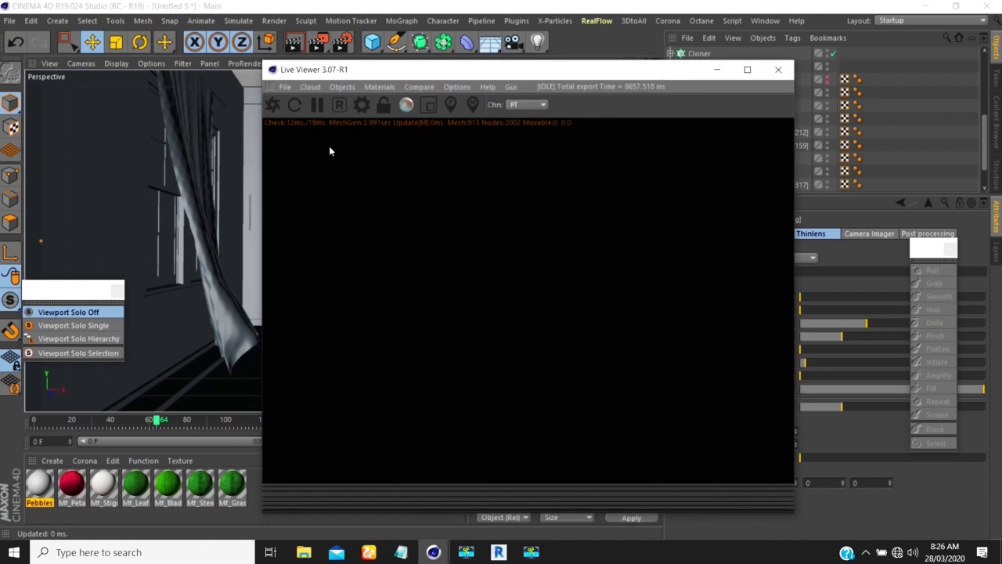
click(275, 106)
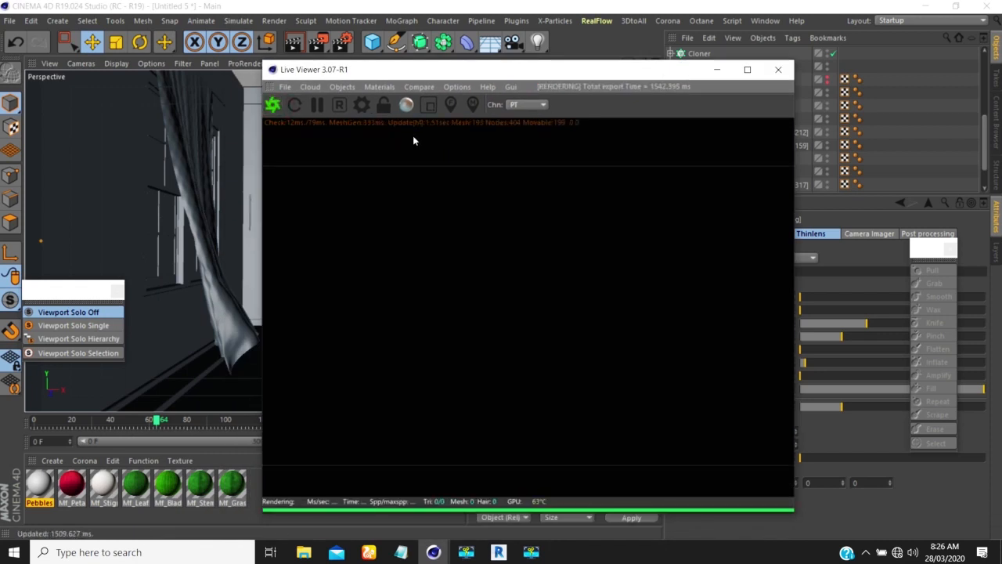
Add an Octane HDRI environment to the scene from the Live Viewer
drag(469, 79, 268, 86)
scroll(715, 84, up, 10)
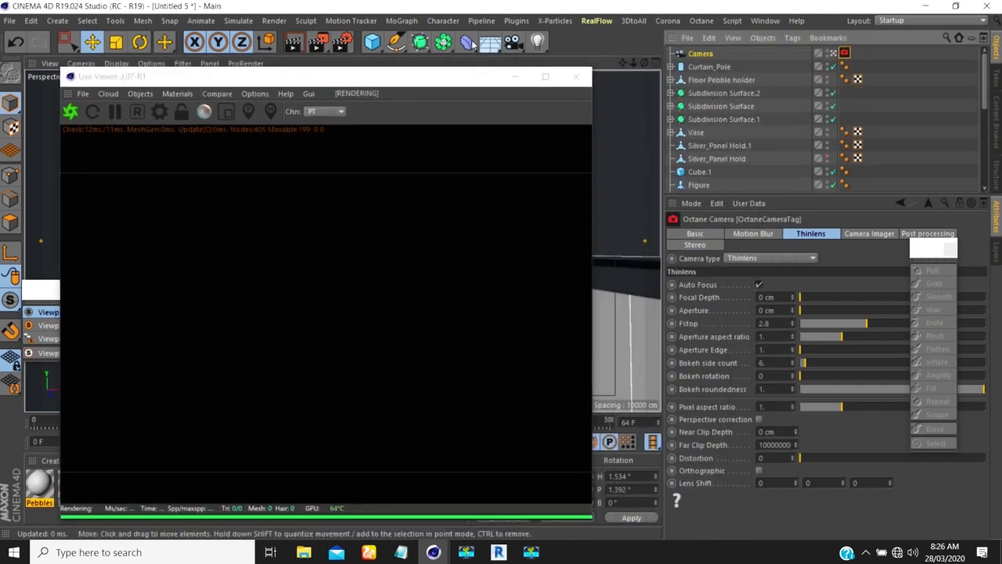
click(140, 93)
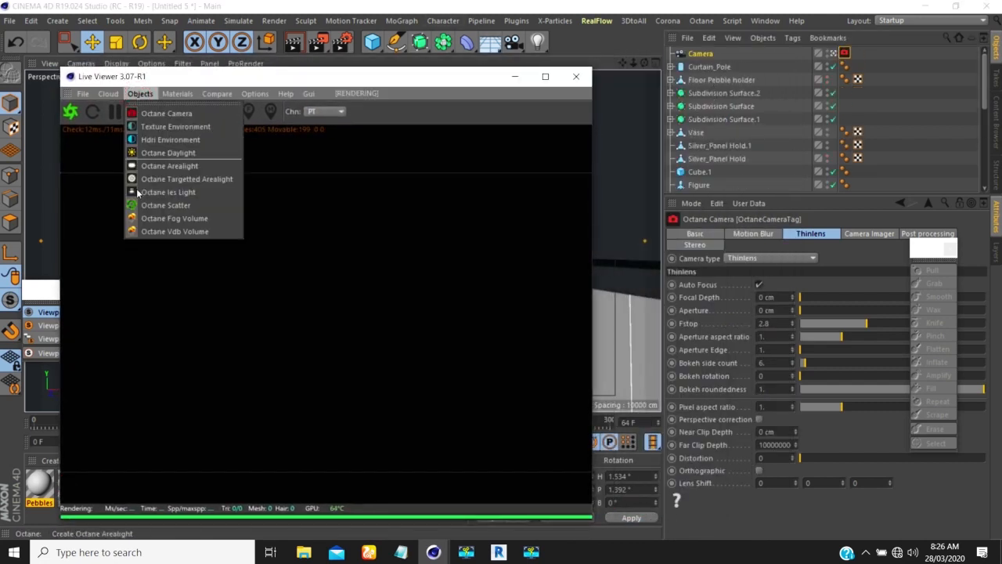
click(146, 141)
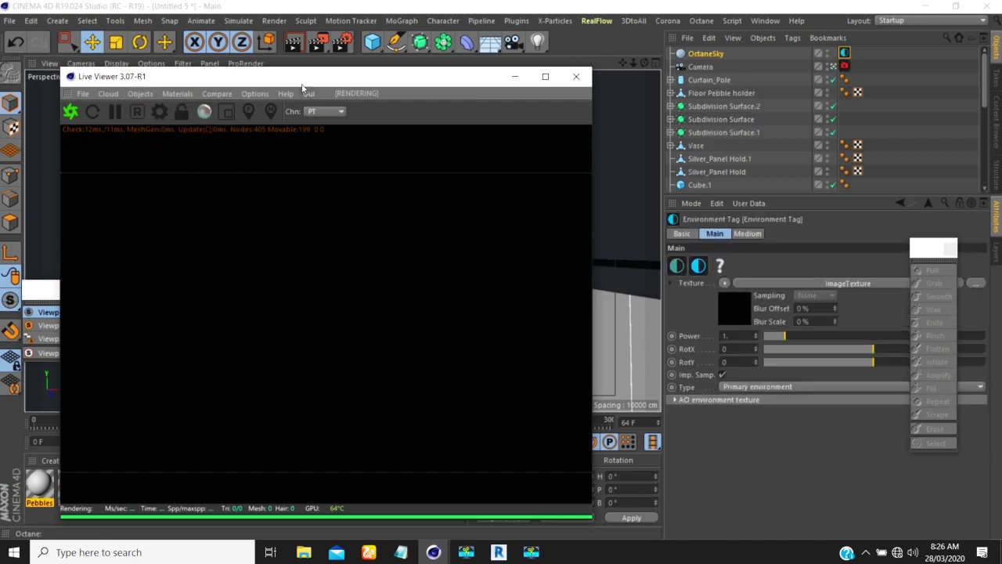
Load the DH-USR-11 HDR file from the Dosch HDRI - USA Road Backplates folder as the environment's image texture
click(729, 316)
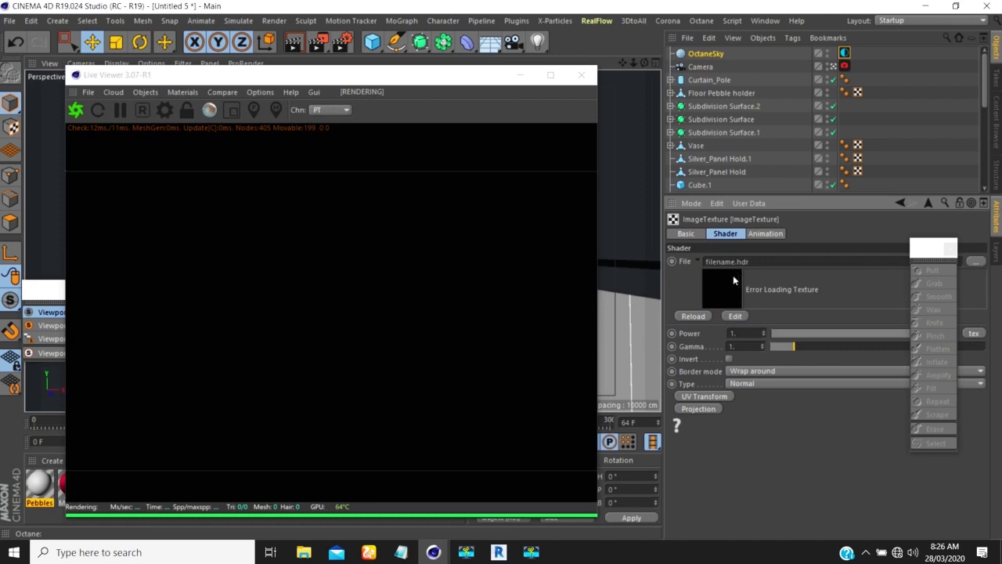
click(977, 262)
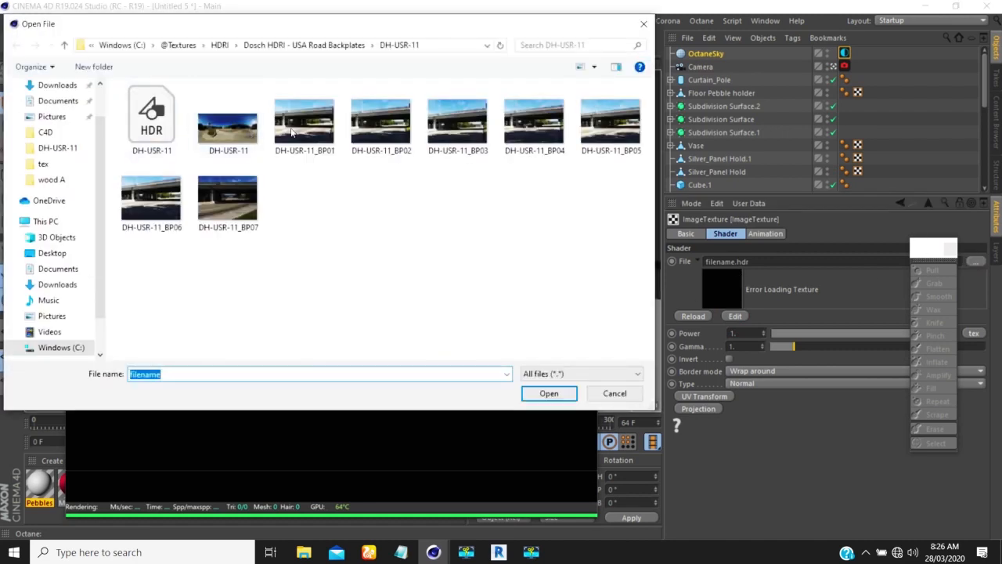
click(139, 125)
click(549, 393)
click(574, 321)
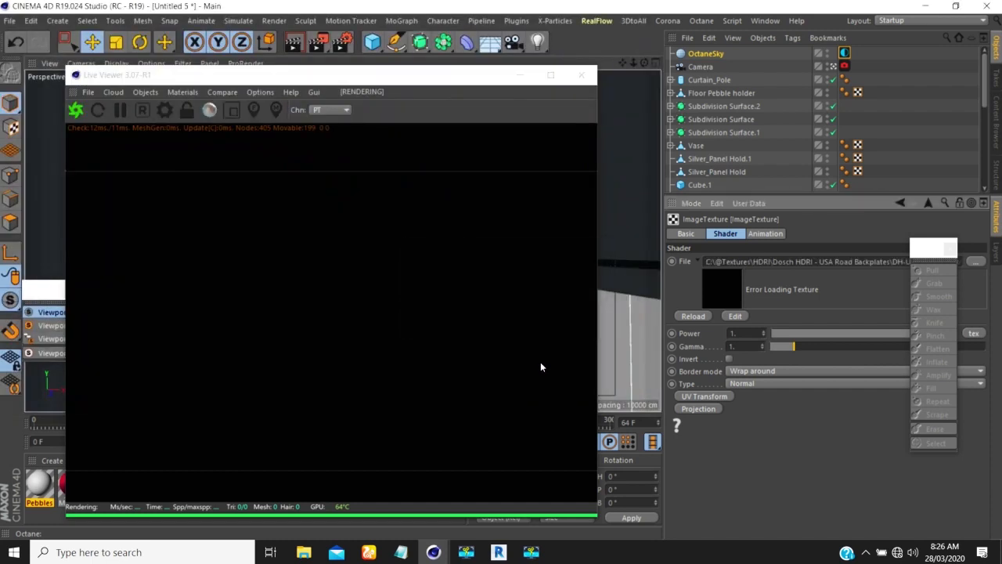
Move the Live Viewer clear of the curtain in the viewport and dismiss the floating Viewport Solo palette
click(353, 75)
click(427, 75)
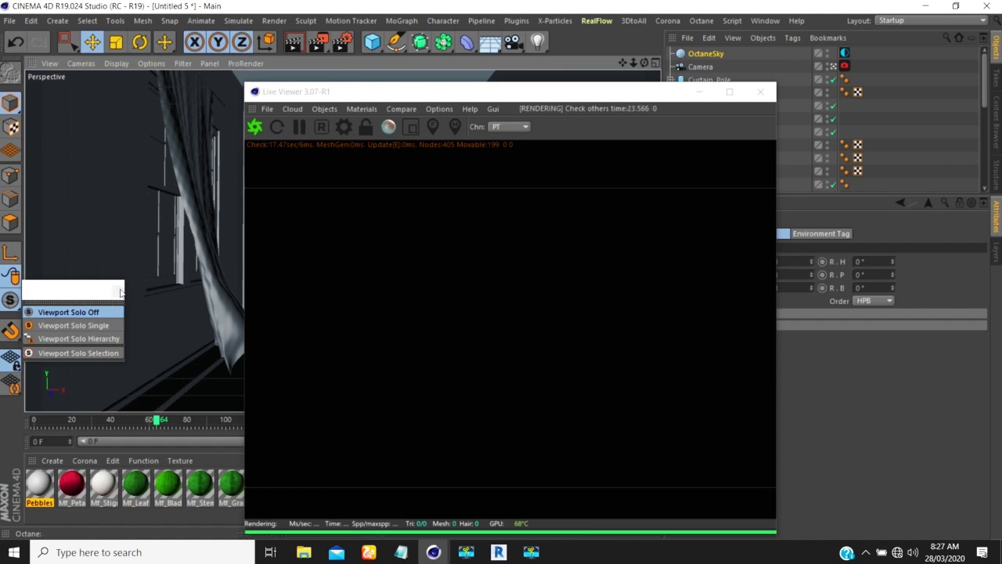
click(113, 311)
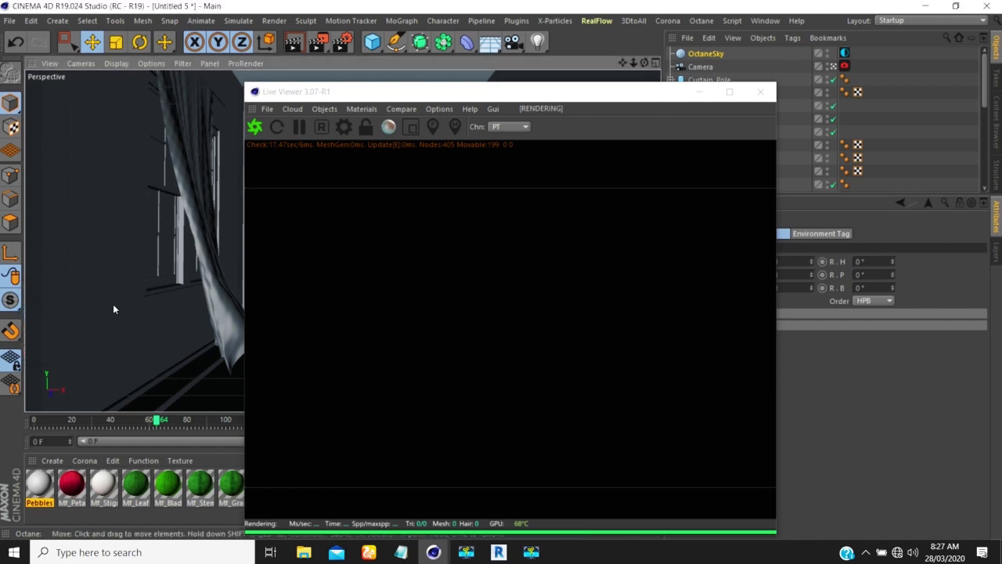
Pause the live render and start saving the scene under a new name in the Workfiles > FBX Exports > Toilet Design folder
click(299, 128)
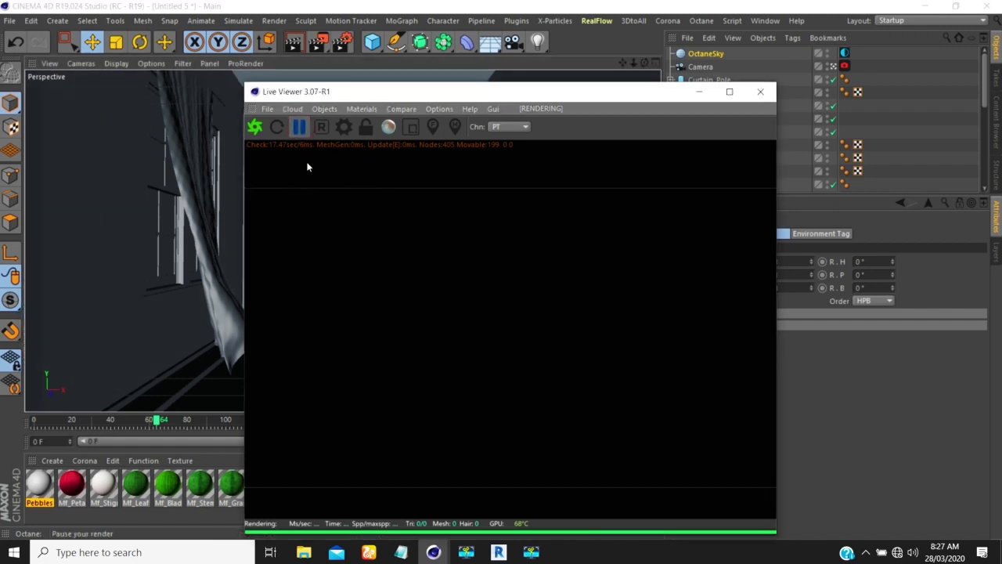
click(10, 21)
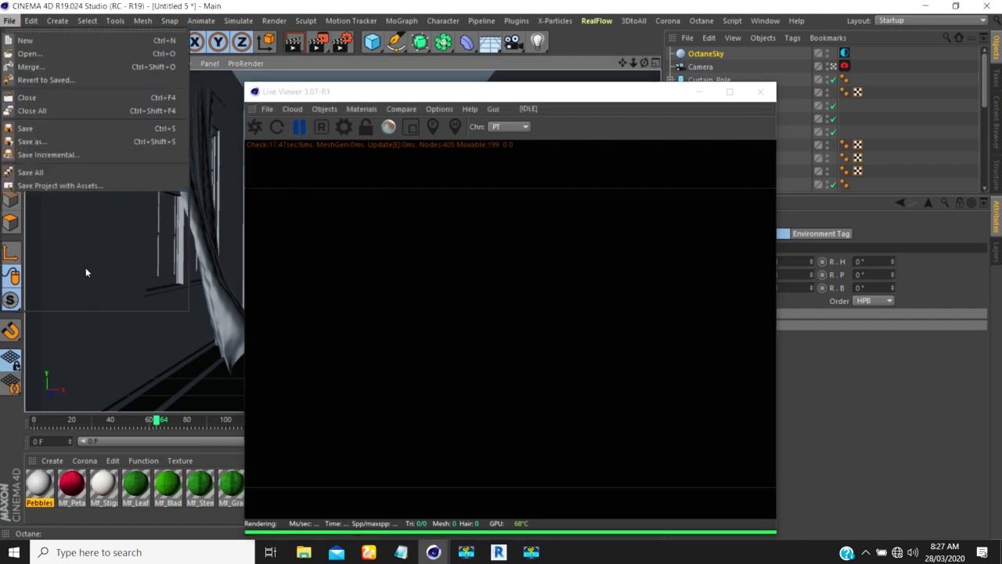
click(33, 143)
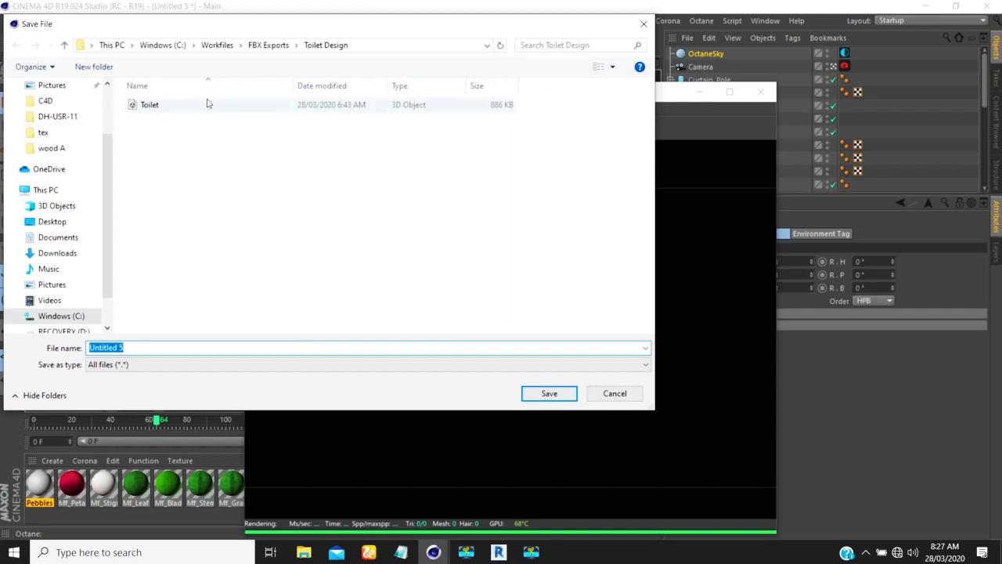
click(217, 44)
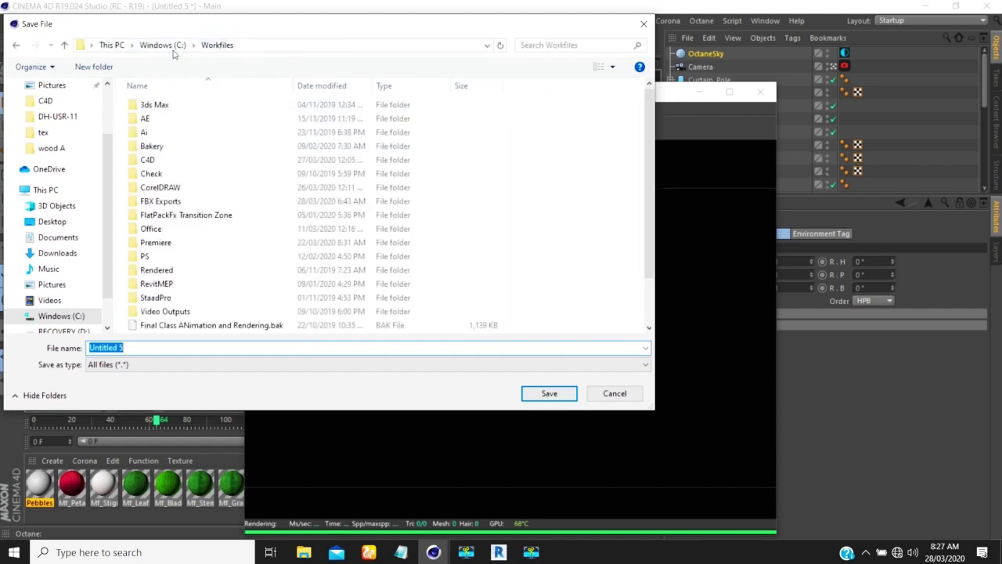
double_click(149, 160)
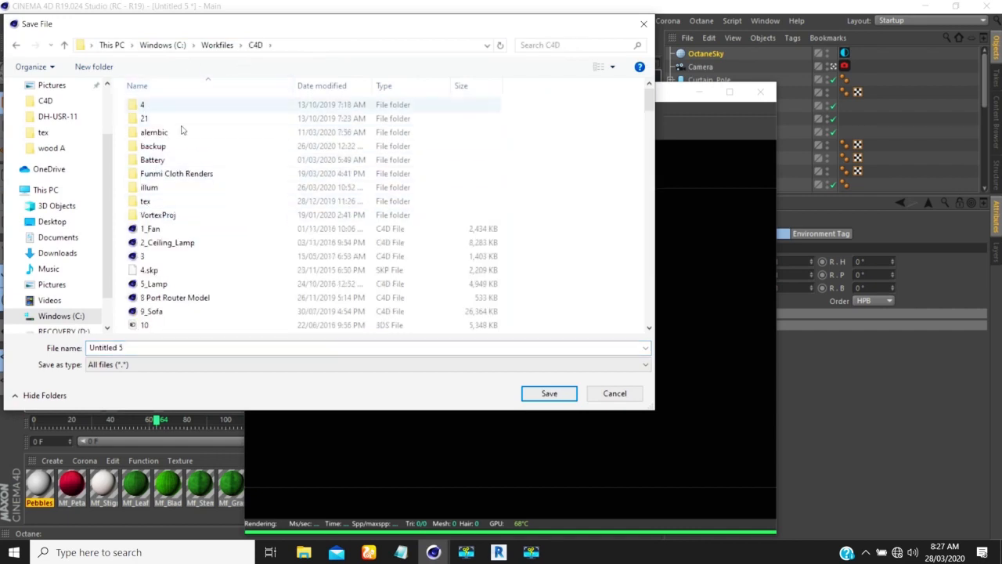
click(212, 46)
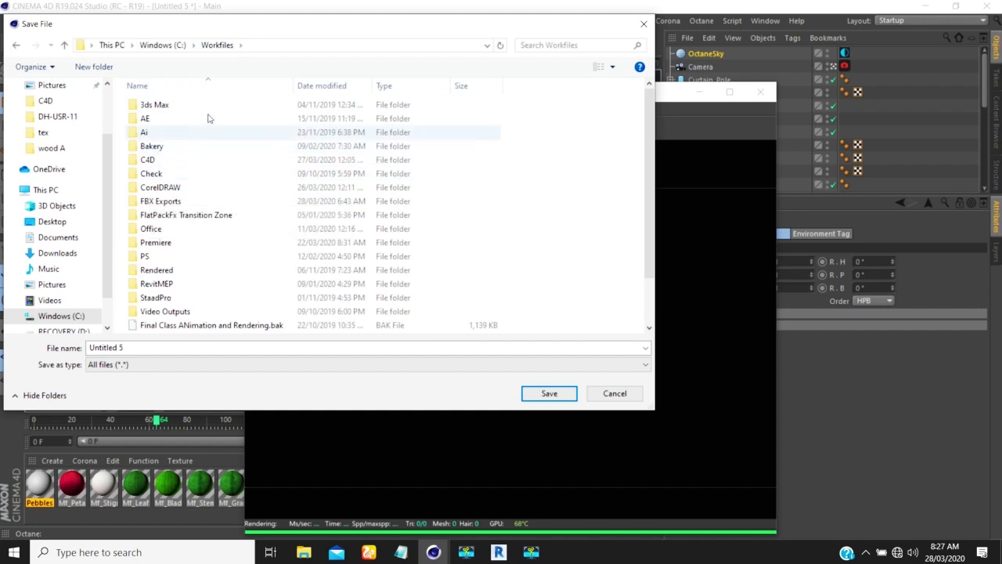
double_click(196, 201)
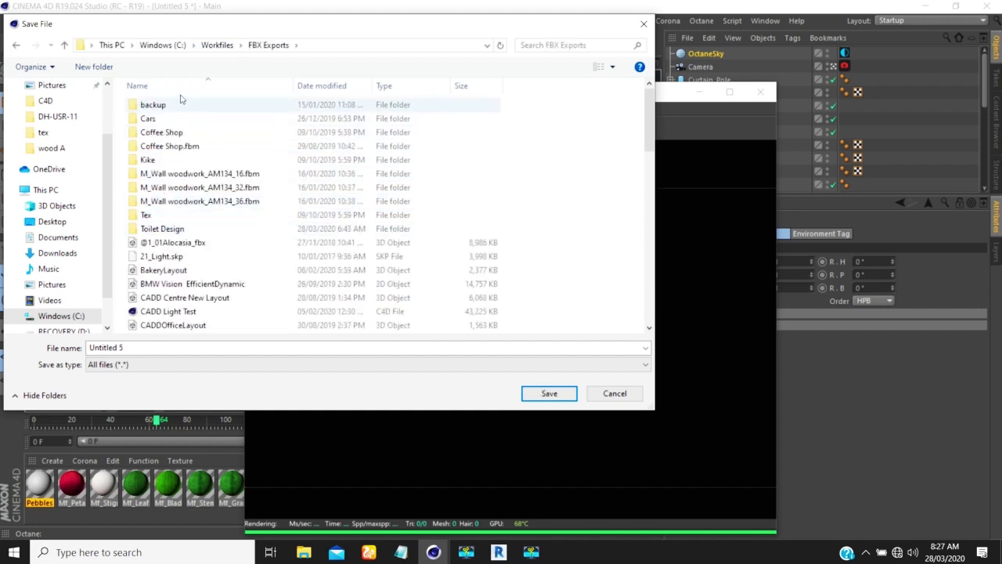
click(164, 228)
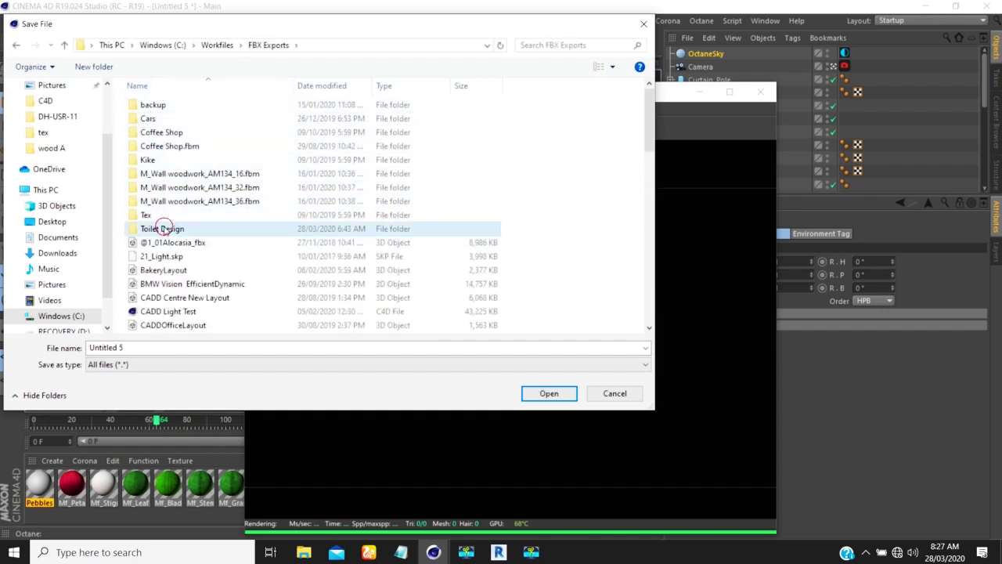
click(163, 228)
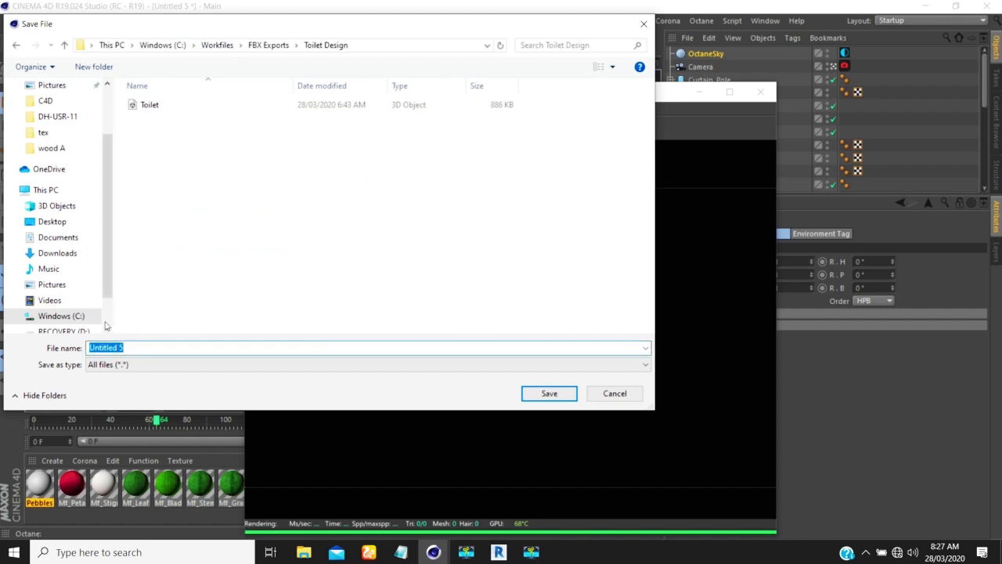
Name the scene file Toilet and save it
text(To)
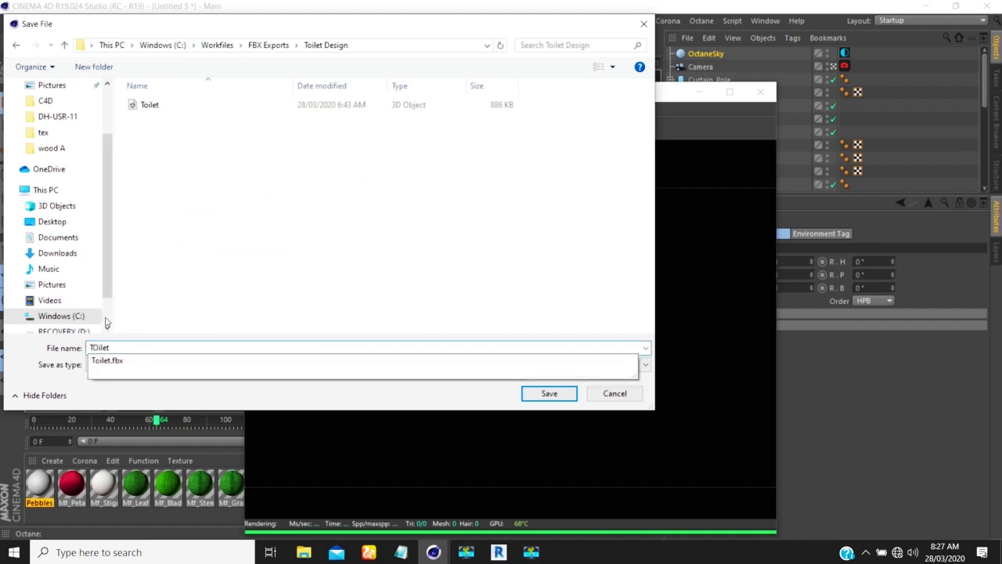
key(BackSpace)
key(BackSpace)
key(BackSpace)
key(BackSpace)
key(BackSpace)
text(Toile)
click(148, 285)
click(547, 393)
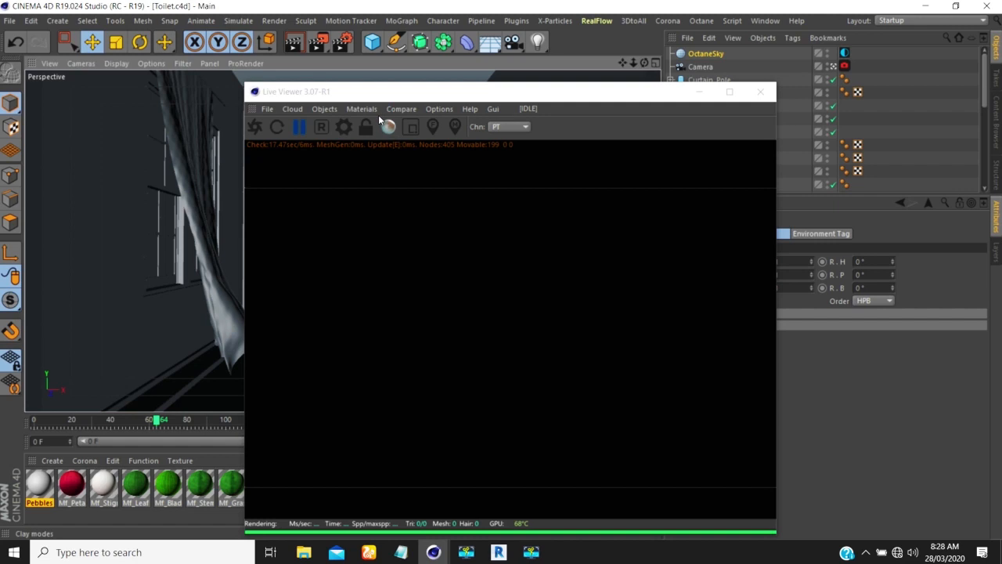
Restart the Octane live render of the scene and move the Live Viewer clear of the object list and attributes
double_click(549, 99)
double_click(697, 7)
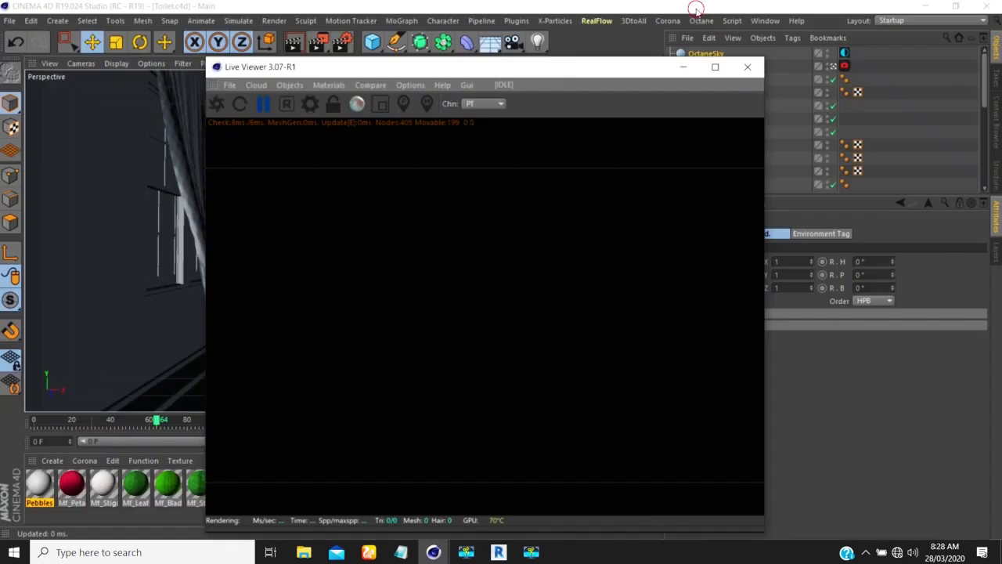
click(256, 126)
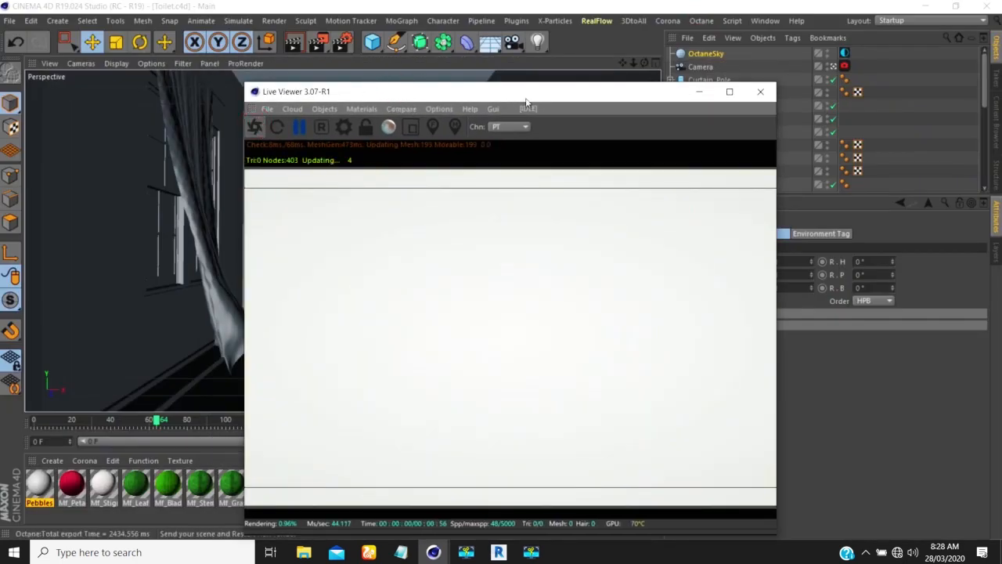
double_click(533, 91)
double_click(586, 6)
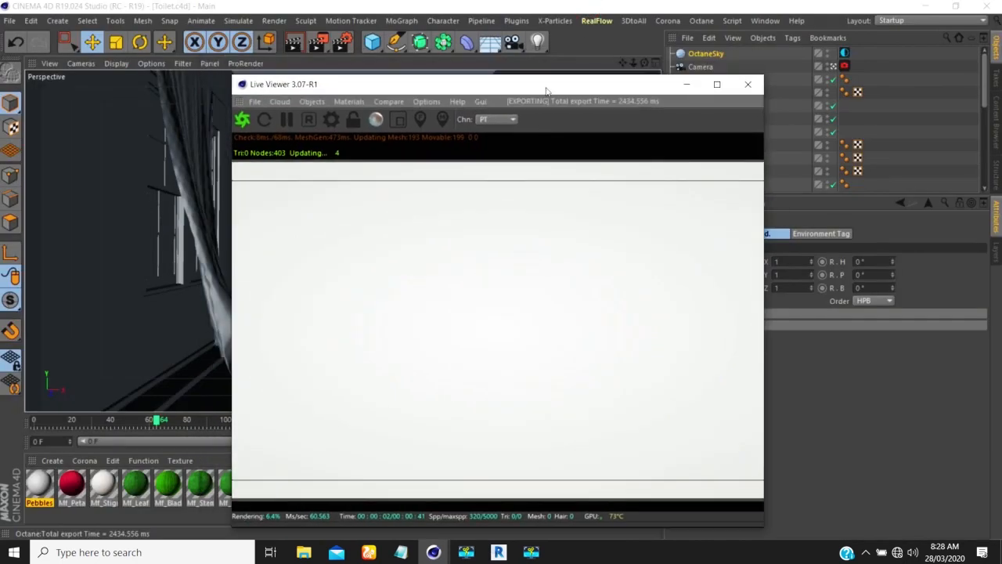
drag(529, 84, 379, 38)
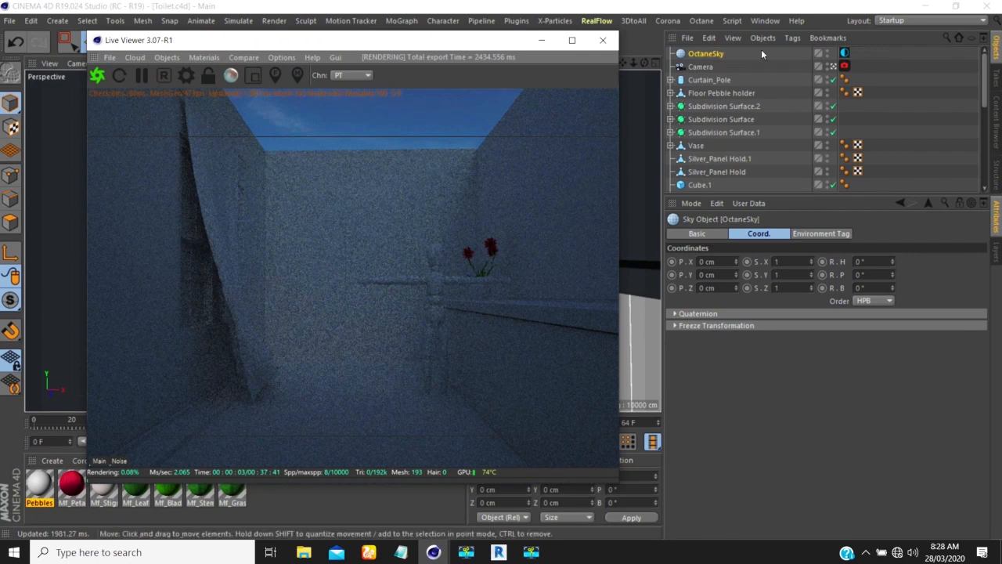
Set the Power of the OctaneSky environment tag to 2
click(844, 53)
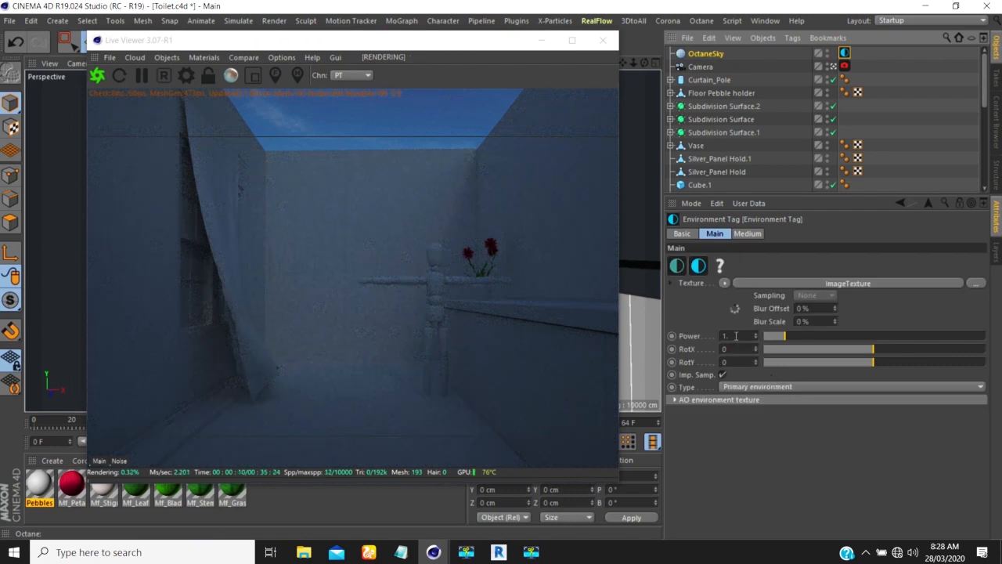
drag(736, 336, 702, 351)
text(2)
key(Return)
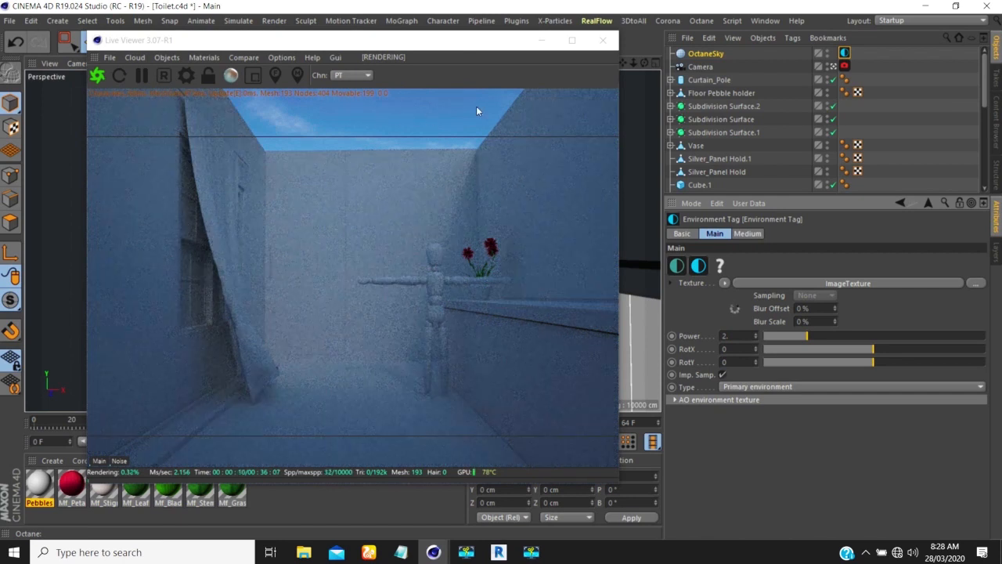
Move the Live Viewer clear of the curtain in the viewport and create an Octane Specular material
scroll(722, 133, down, 10)
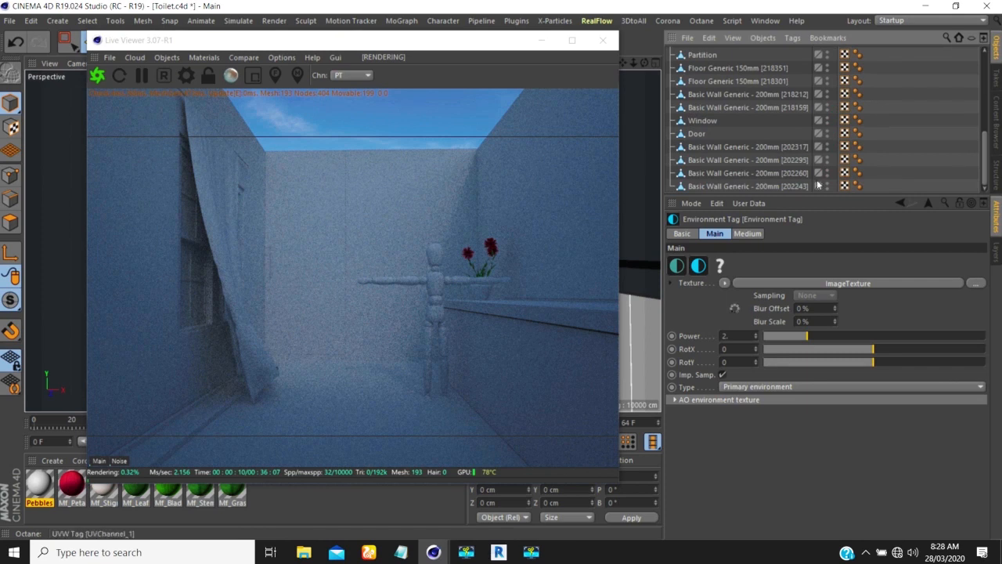
scroll(755, 139, up, 3)
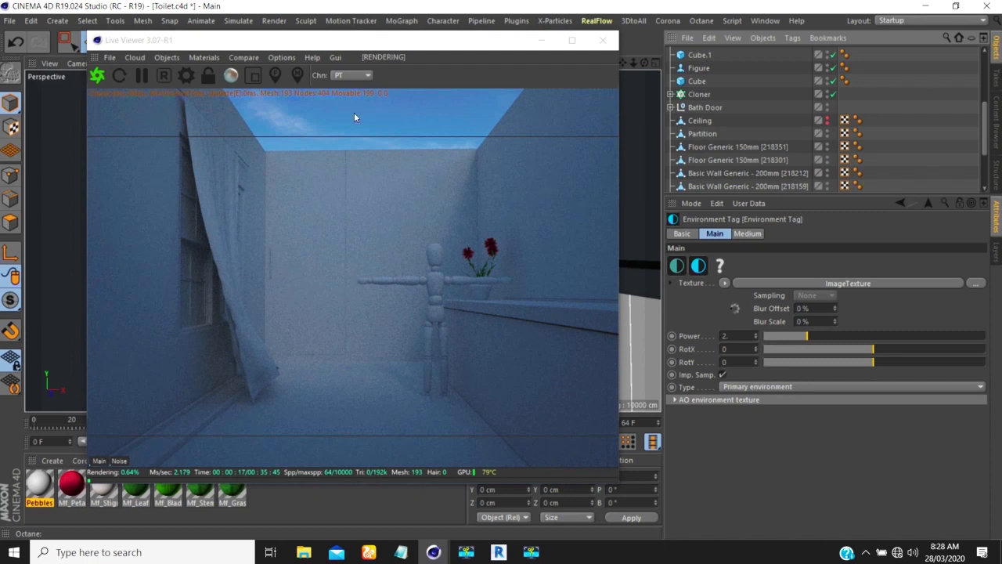
drag(357, 45, 606, 84)
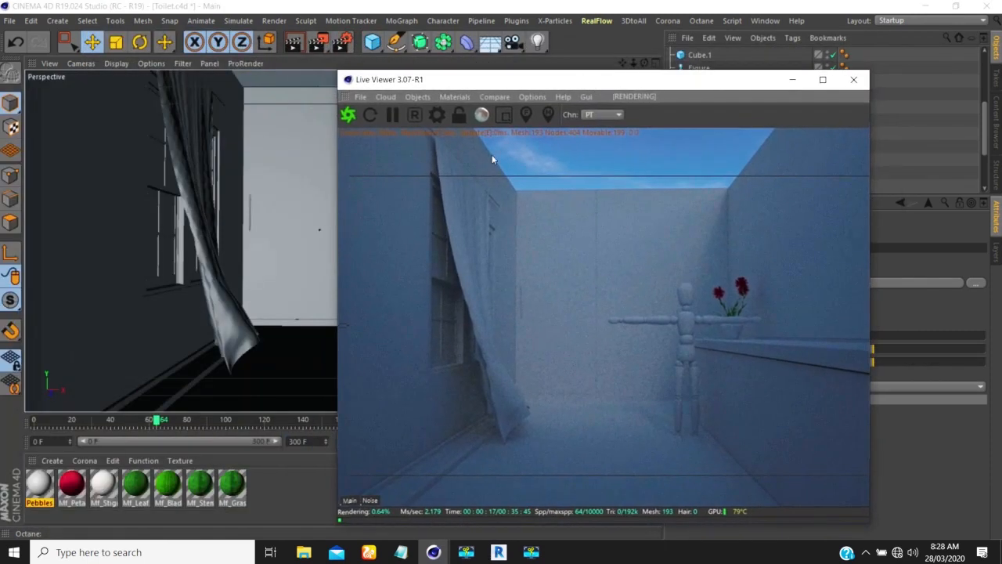
click(445, 98)
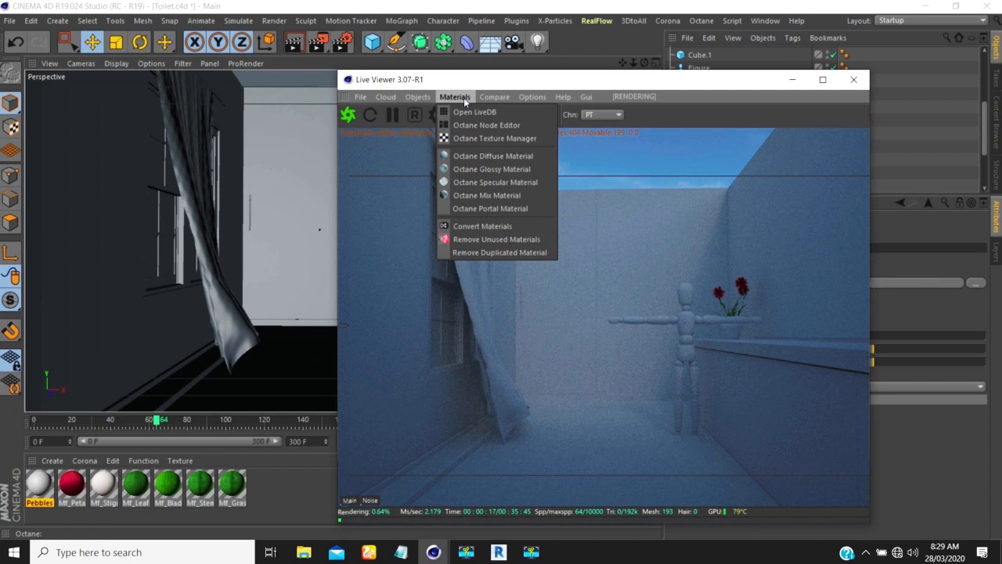
click(465, 182)
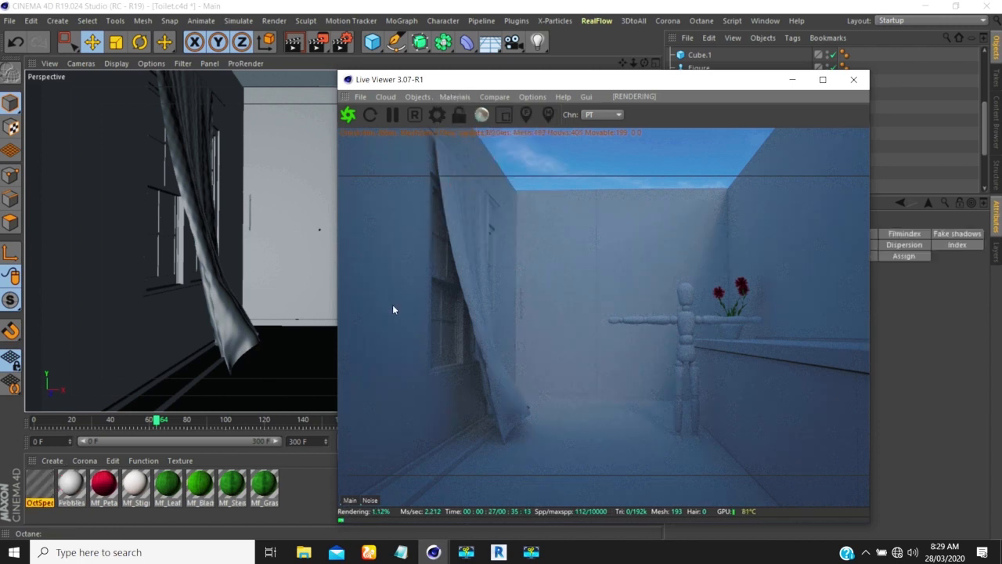
Open the OctSpecular material in the Material Editor, with the live render paused
click(36, 490)
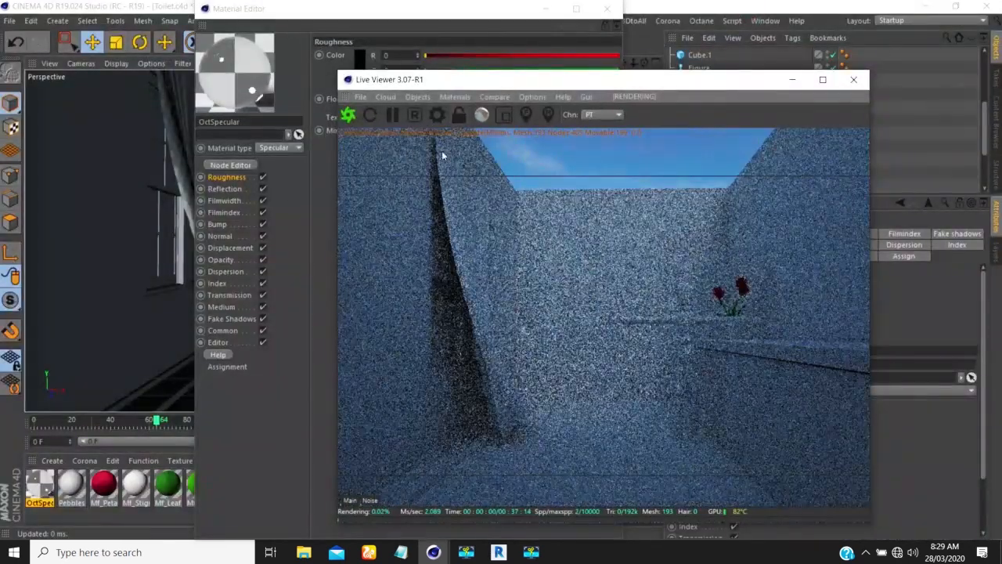
click(391, 115)
double_click(418, 8)
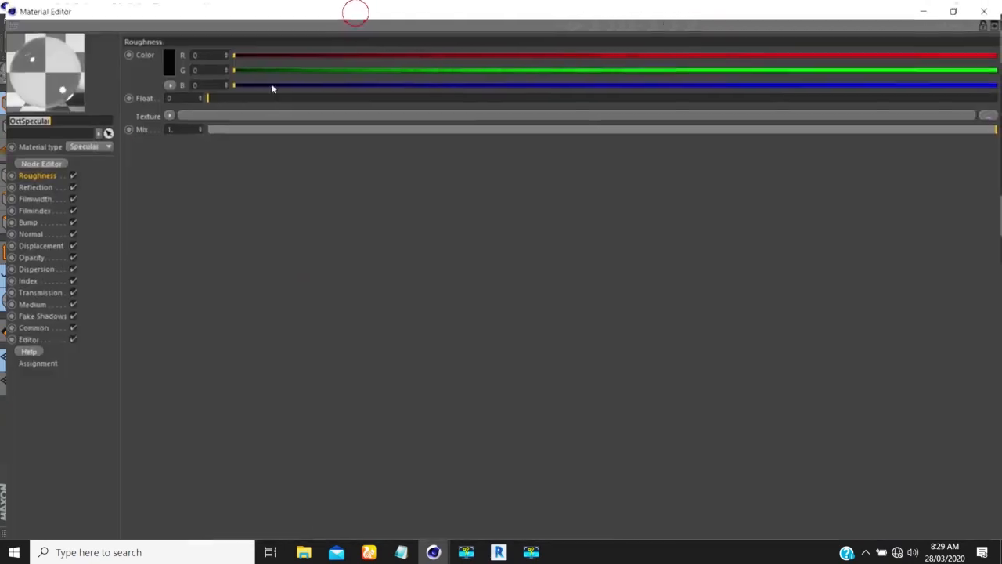
double_click(417, 7)
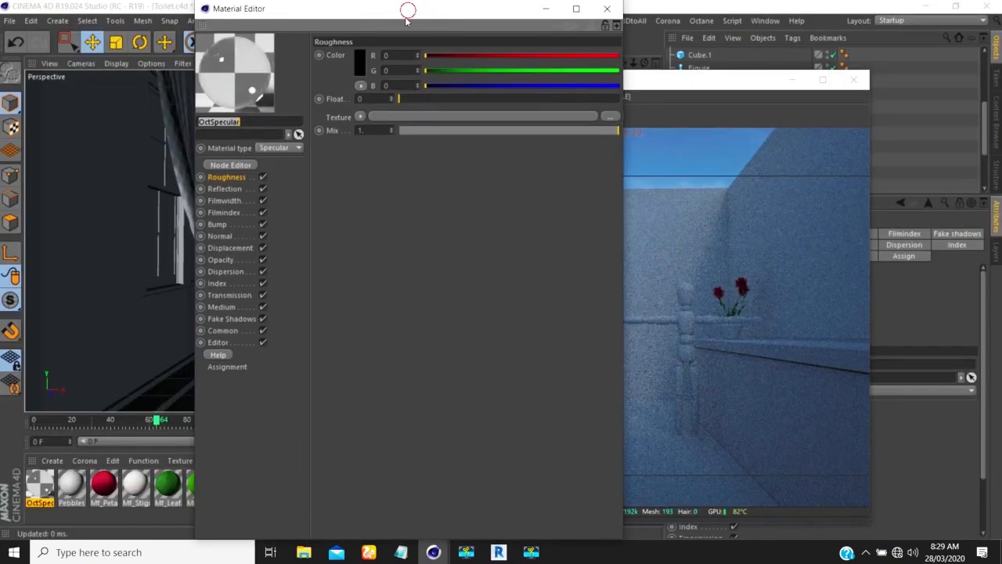
drag(407, 7, 378, 131)
Lock the render output's aspect ratio and set its width to 640 pixels in the Render Settings
click(342, 41)
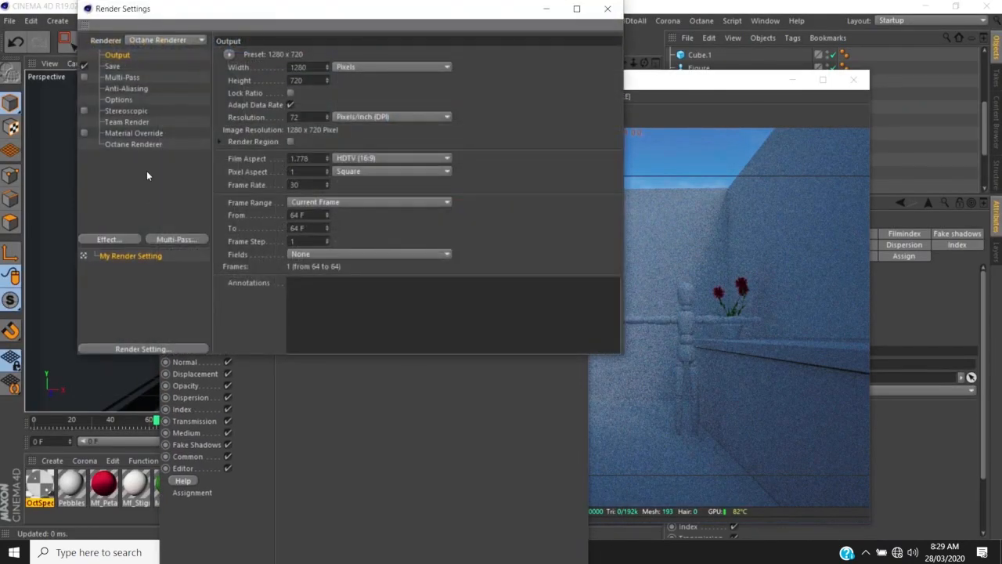
click(290, 93)
text(640)
key(Return)
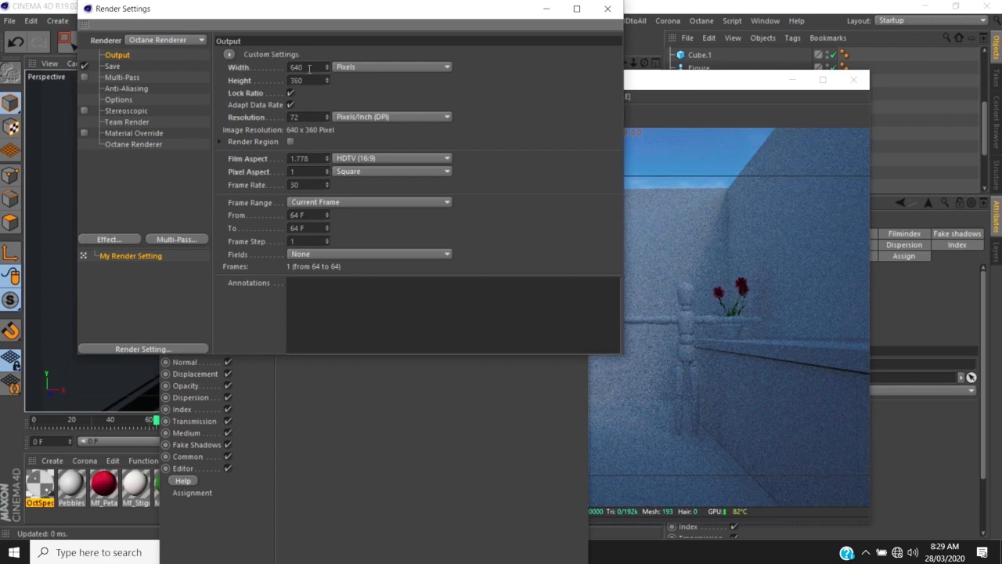
click(126, 89)
click(134, 133)
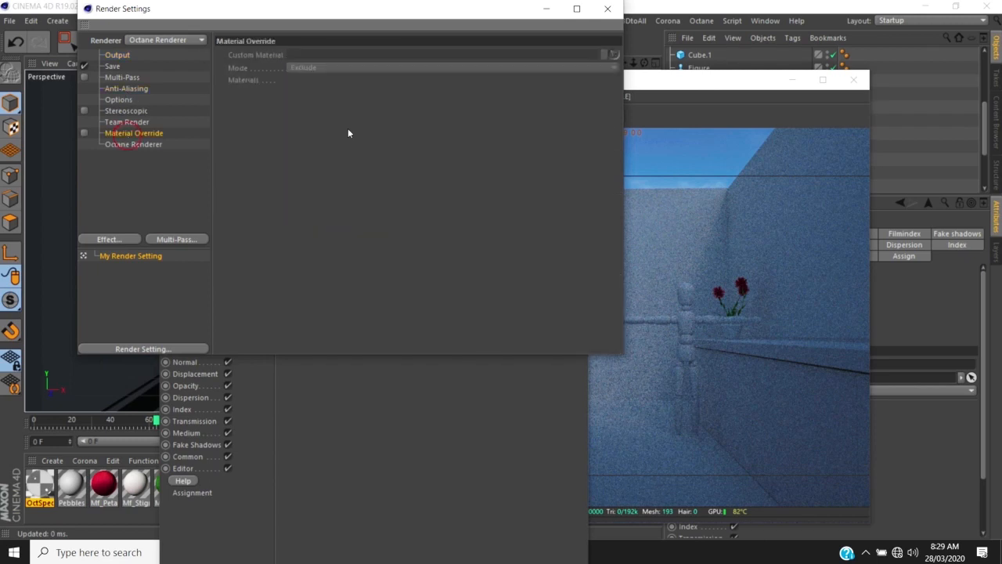
click(608, 9)
Try an Index of 1.1 for the OctSpecular material
drag(307, 137, 353, 63)
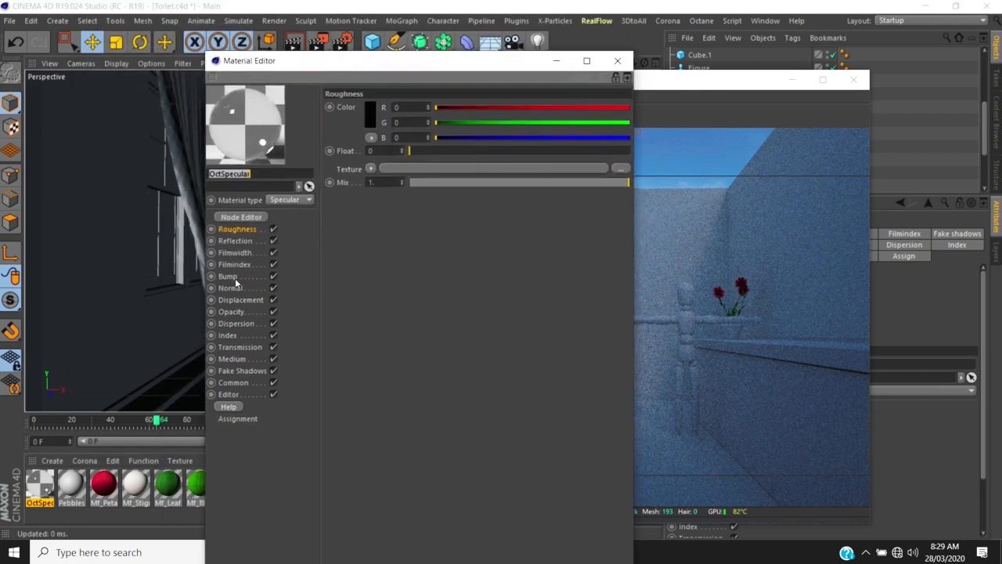
click(227, 335)
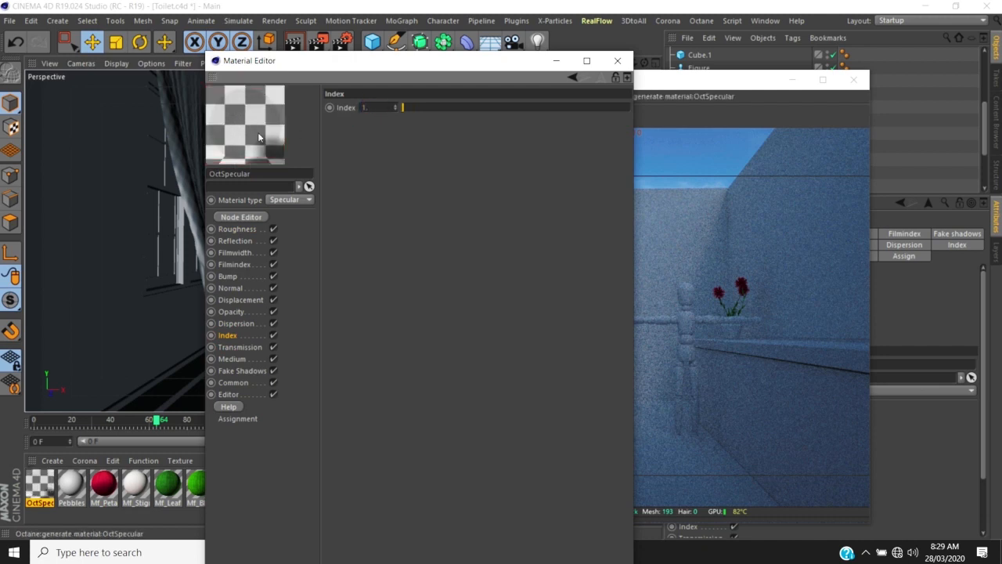
click(368, 107)
text(05)
key(Return)
click(379, 107)
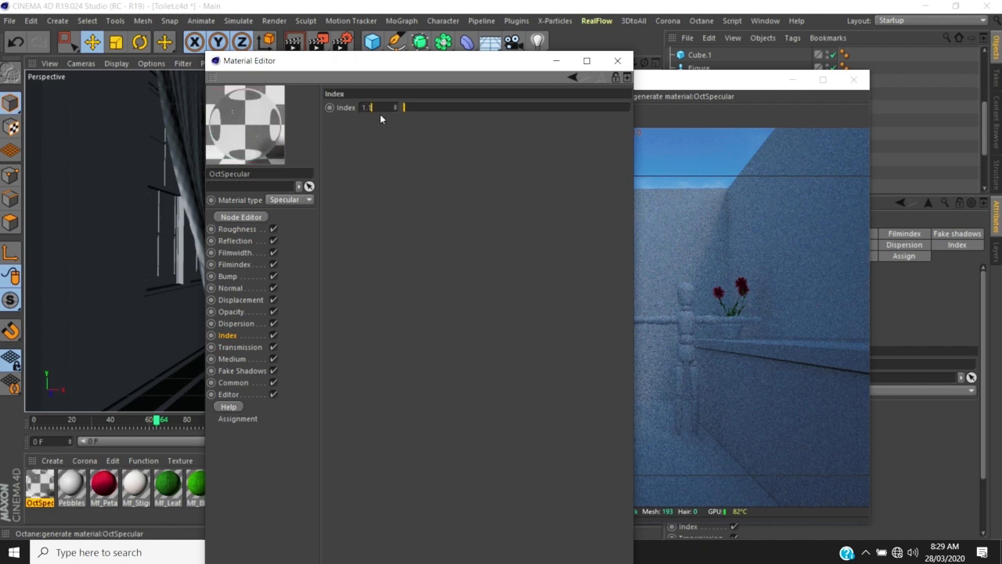
key(Return)
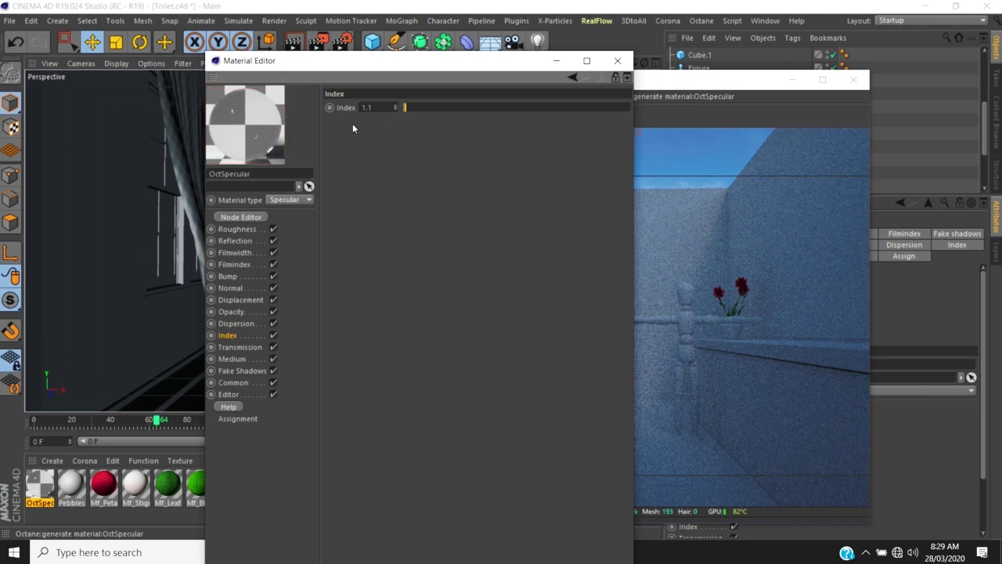
Set the OctSpecular material's Index to 1.008 and display its Bump channel
text(005)
key(Return)
click(379, 106)
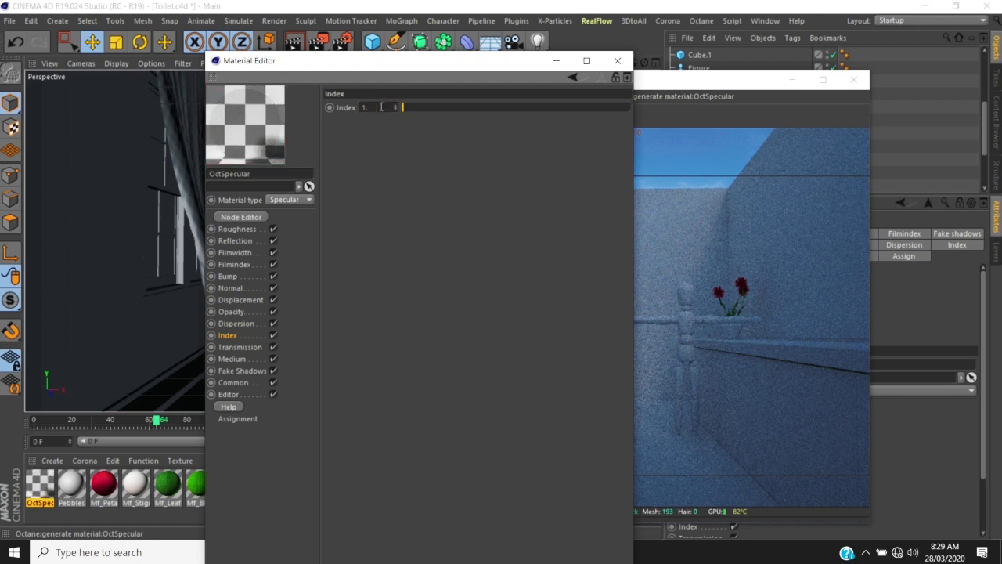
double_click(380, 107)
key(Return)
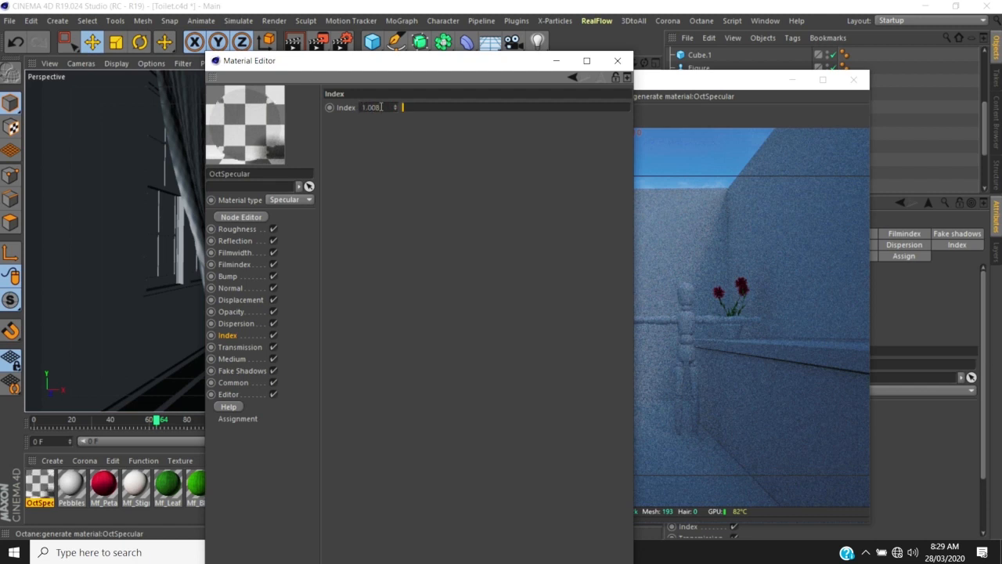
click(229, 277)
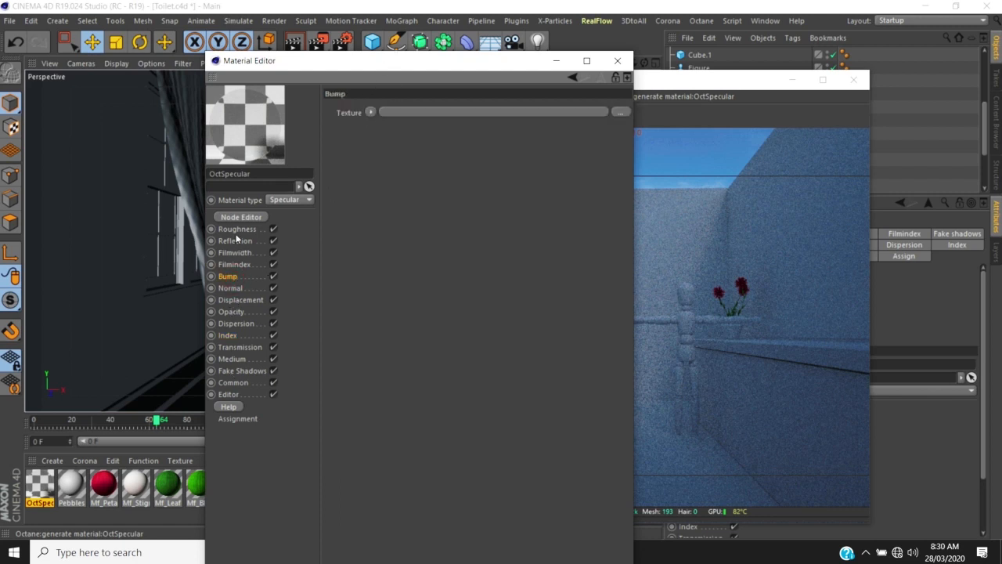
Rename the OctSpecular material as glass and close the Material Editor
click(235, 241)
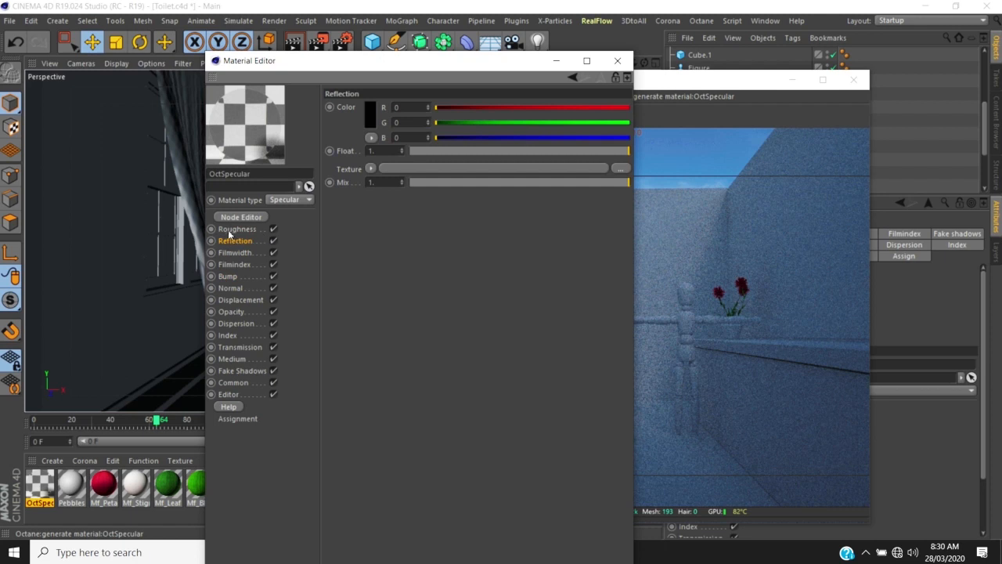
click(619, 61)
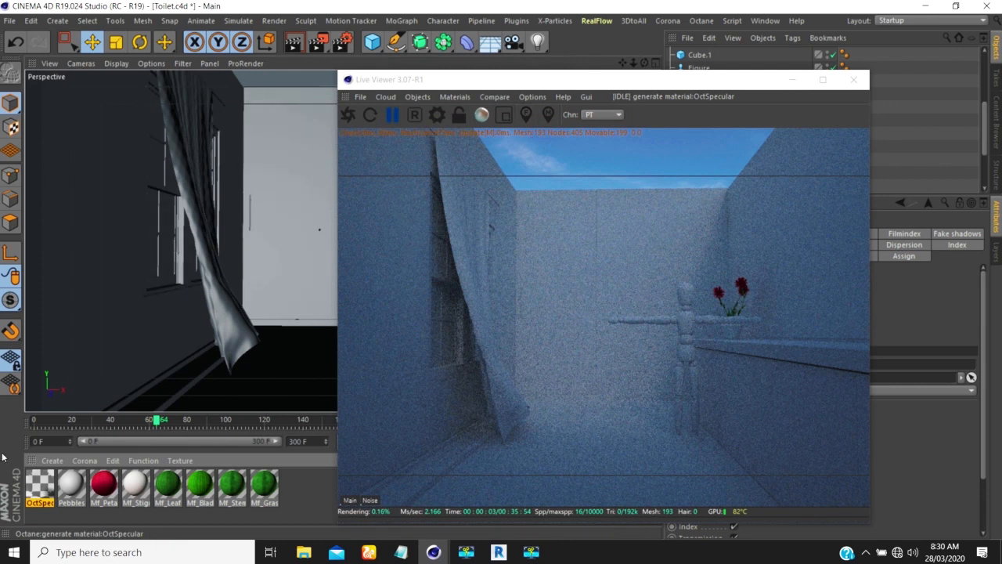
double_click(47, 486)
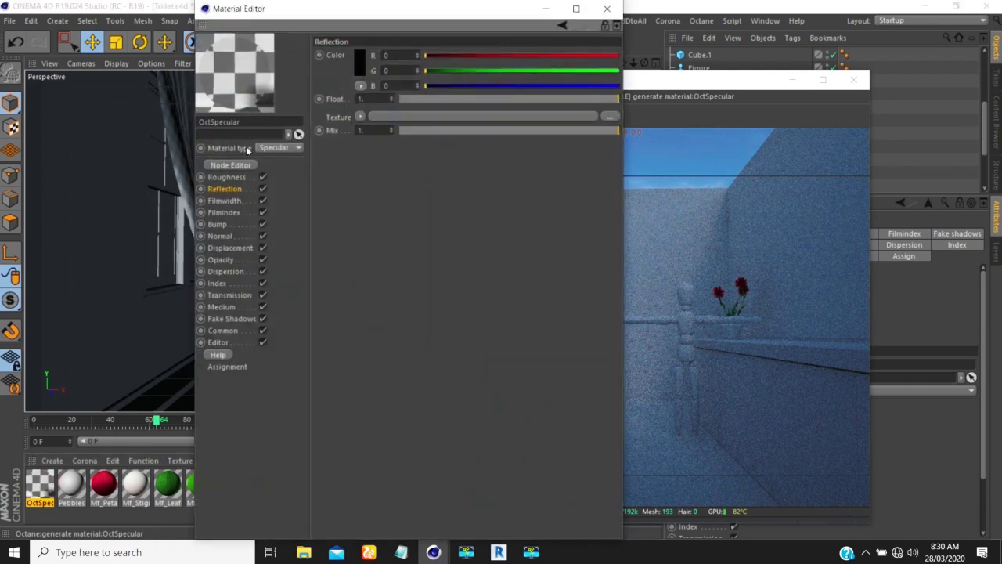
double_click(241, 123)
text(glass)
key(Return)
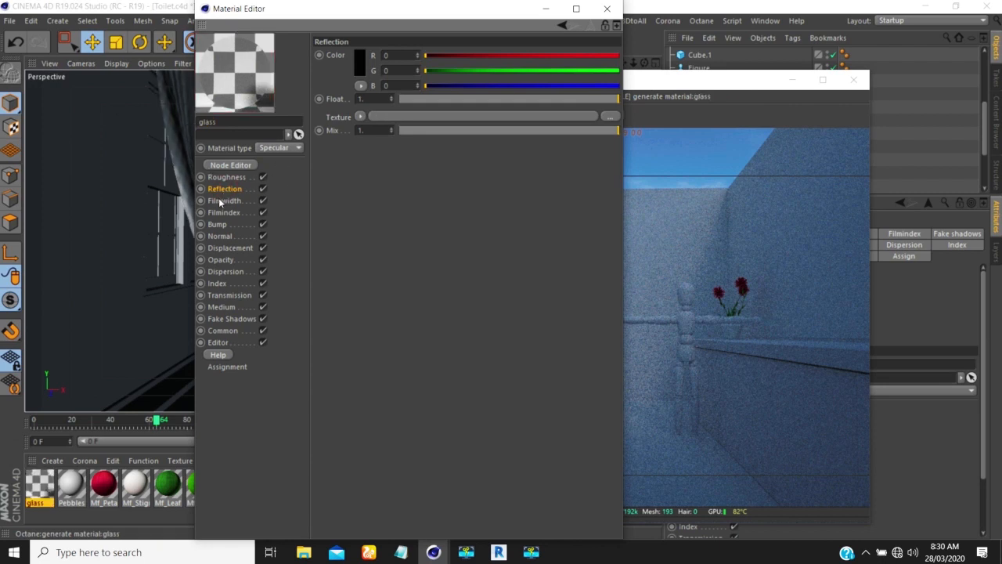
click(223, 178)
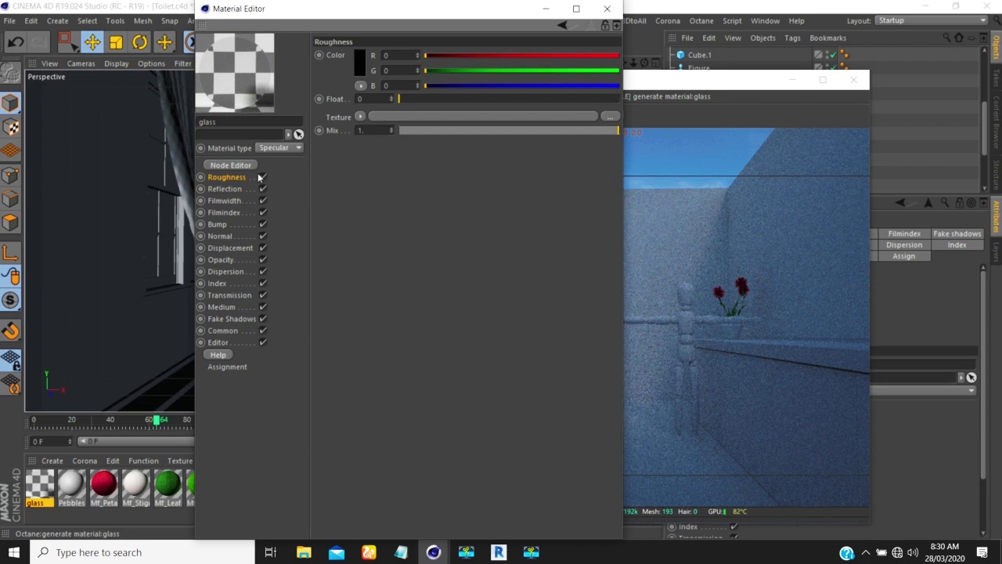
click(607, 8)
Apply the glass material to both Glass Panel objects inside the Bath Door group
drag(616, 85, 624, 219)
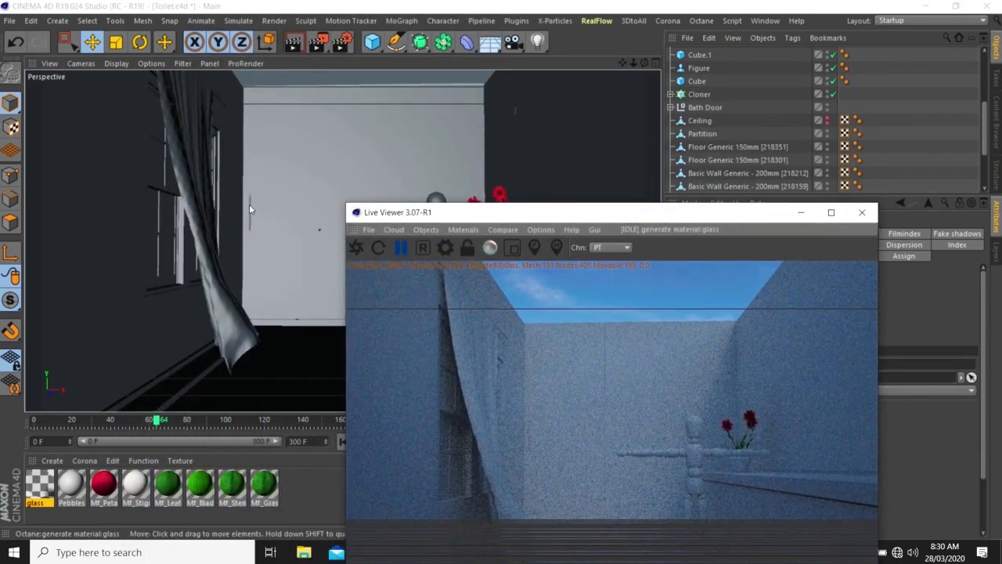
click(283, 188)
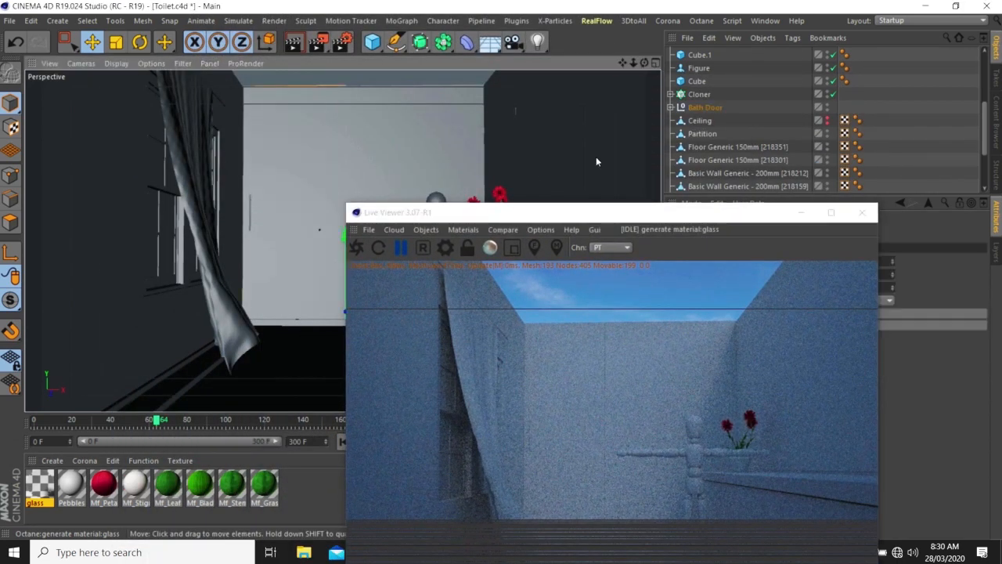
click(671, 107)
drag(716, 211, 581, 209)
scroll(741, 163, down, 2)
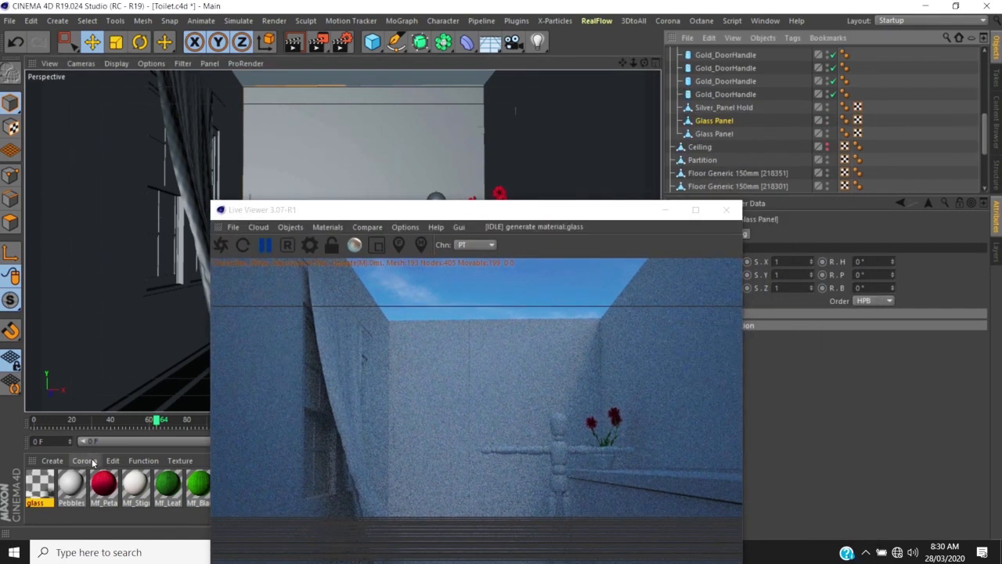
click(701, 123)
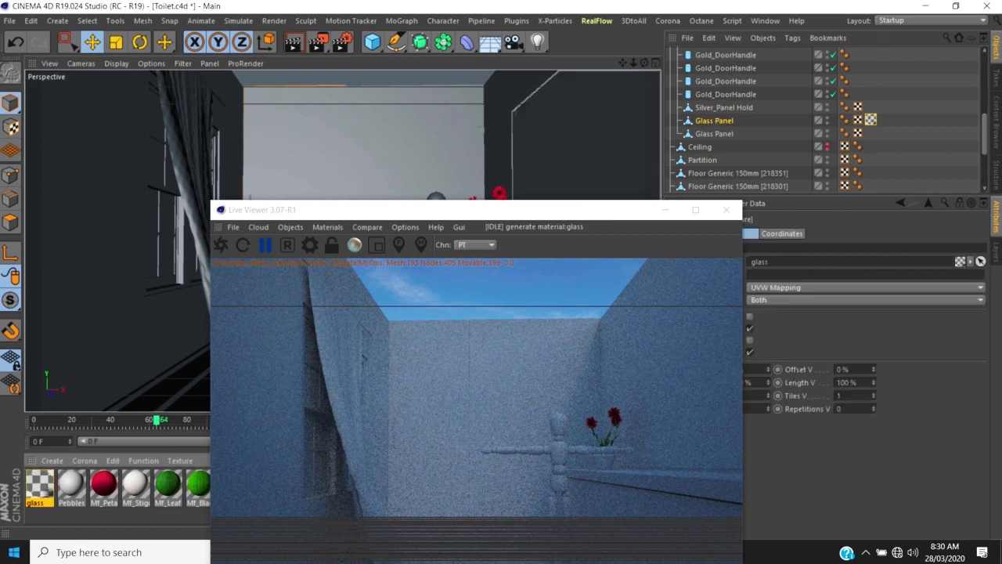
drag(36, 487, 568, 190)
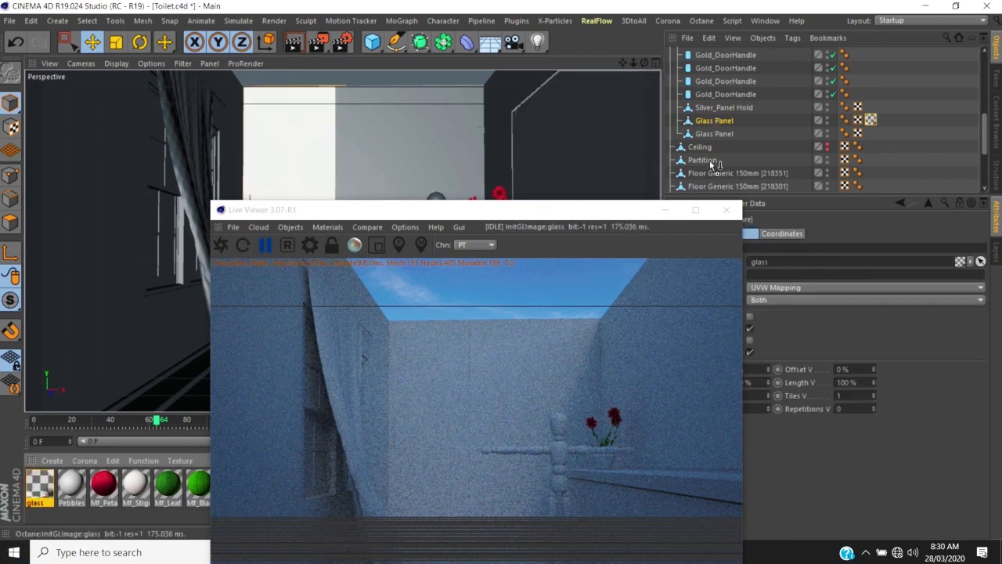
drag(730, 139, 730, 136)
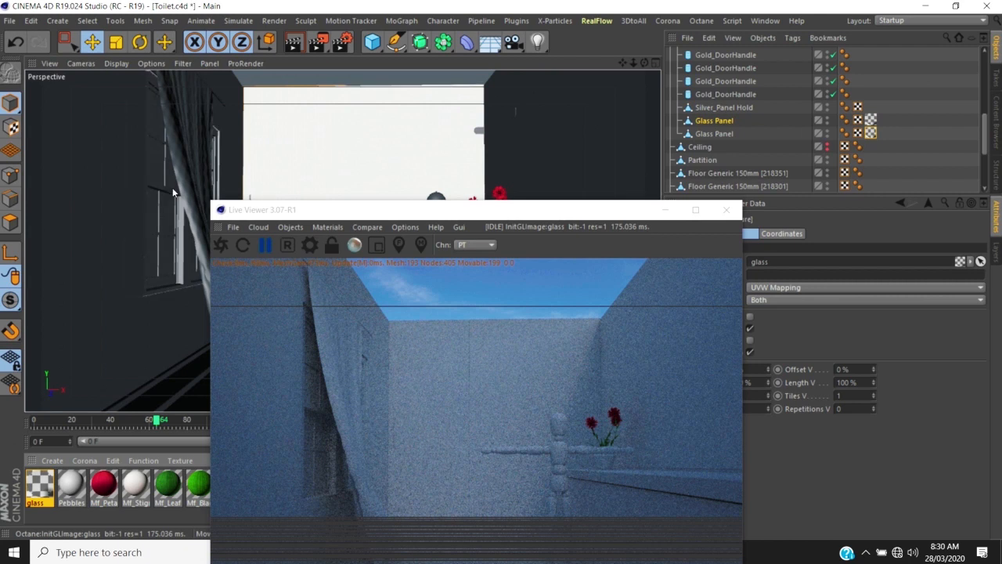
Select the Window object and leave the scene camera to view the window from outside the room
click(736, 134)
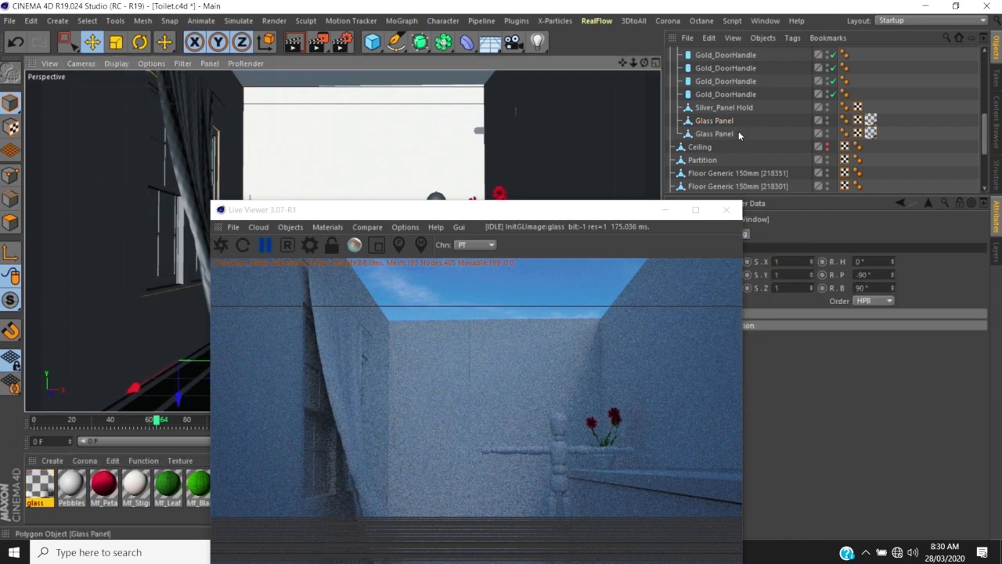
scroll(744, 114, down, 1)
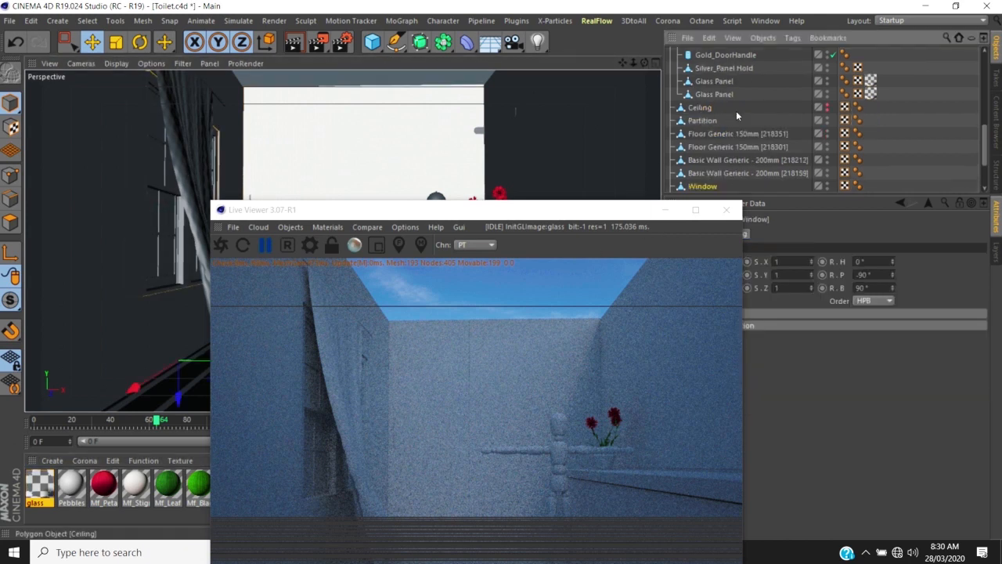
scroll(709, 141, down, 2)
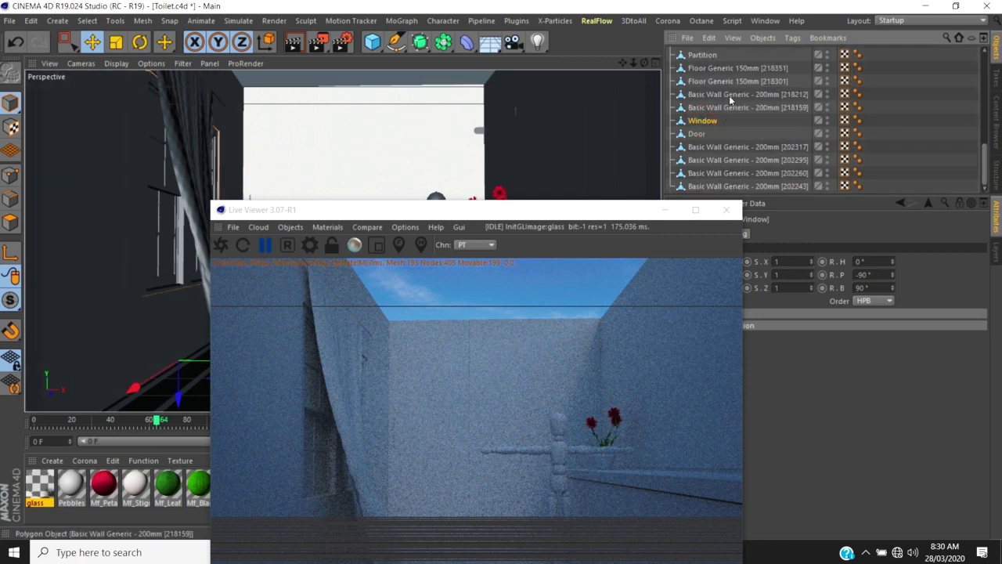
scroll(736, 94, up, 5)
click(833, 67)
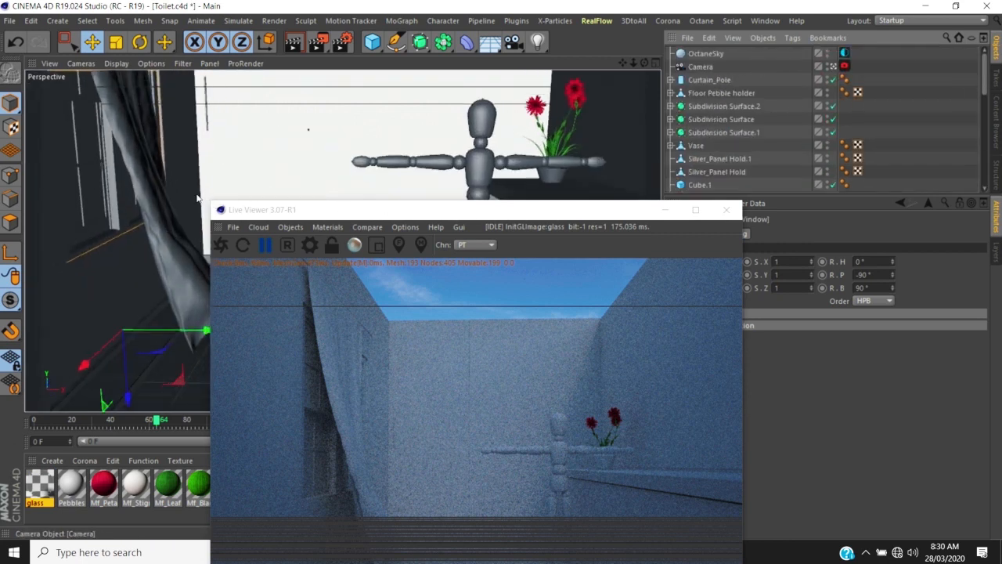
scroll(146, 162, down, 3)
alt+drag(182, 138, 276, 110)
alt+right_drag(276, 111, 131, 190)
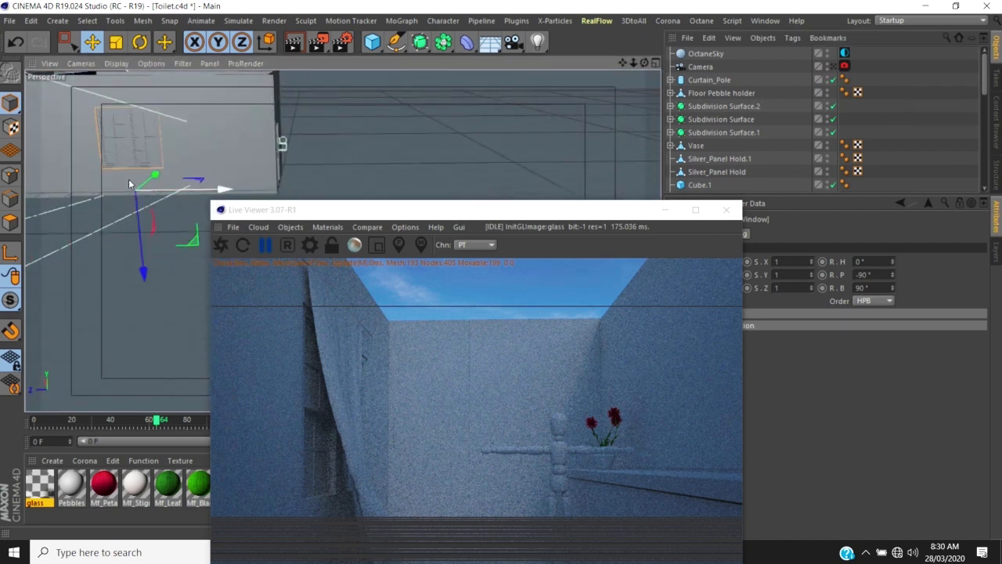
alt+middle_drag(132, 190, 270, 202)
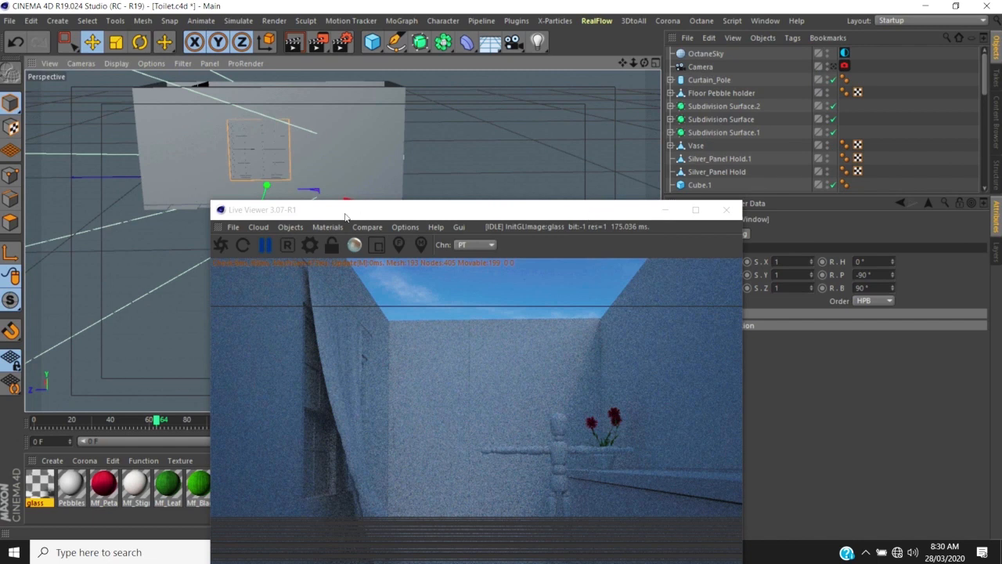
Shrink the Live Viewer clear of the viewport and activate Rectangle Selection in polygon mode for the window
drag(210, 201, 517, 216)
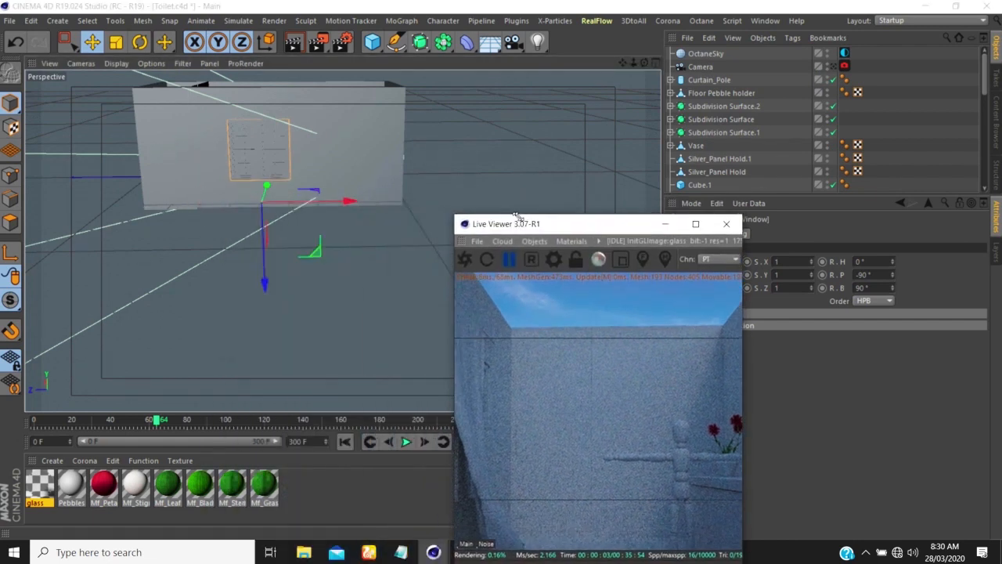
drag(632, 227, 821, 139)
click(244, 144)
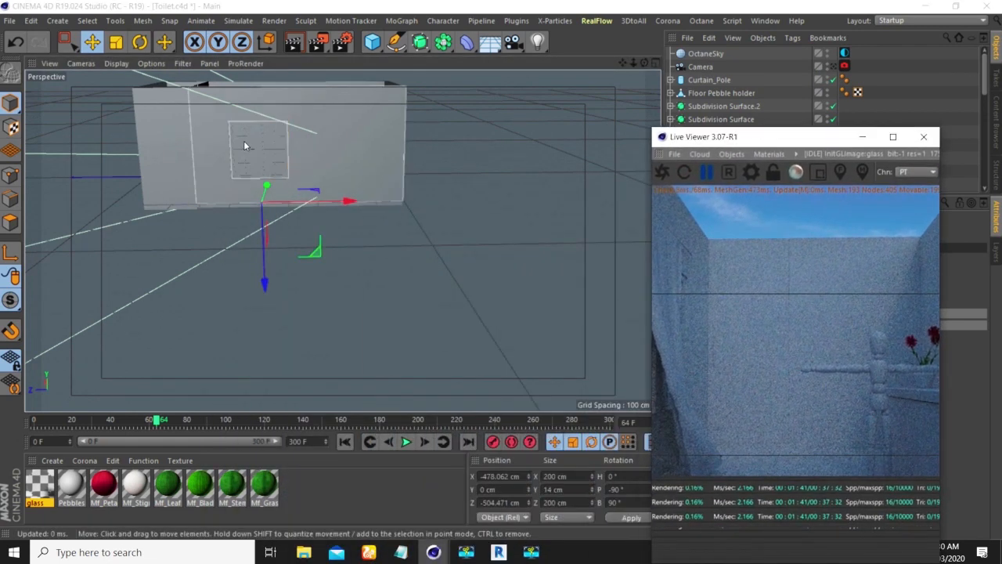
scroll(254, 129, up, 8)
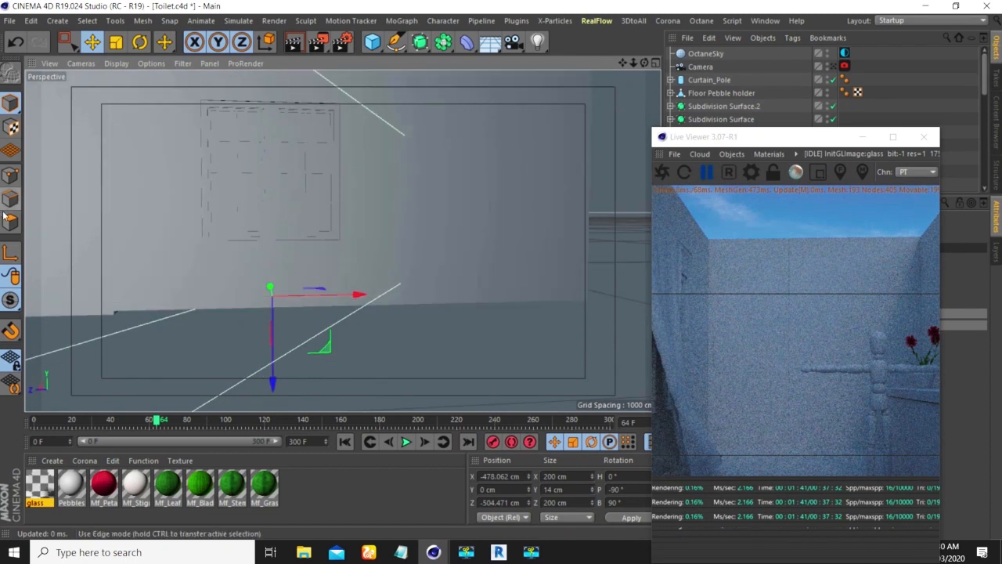
click(5, 218)
scroll(215, 137, up, 6)
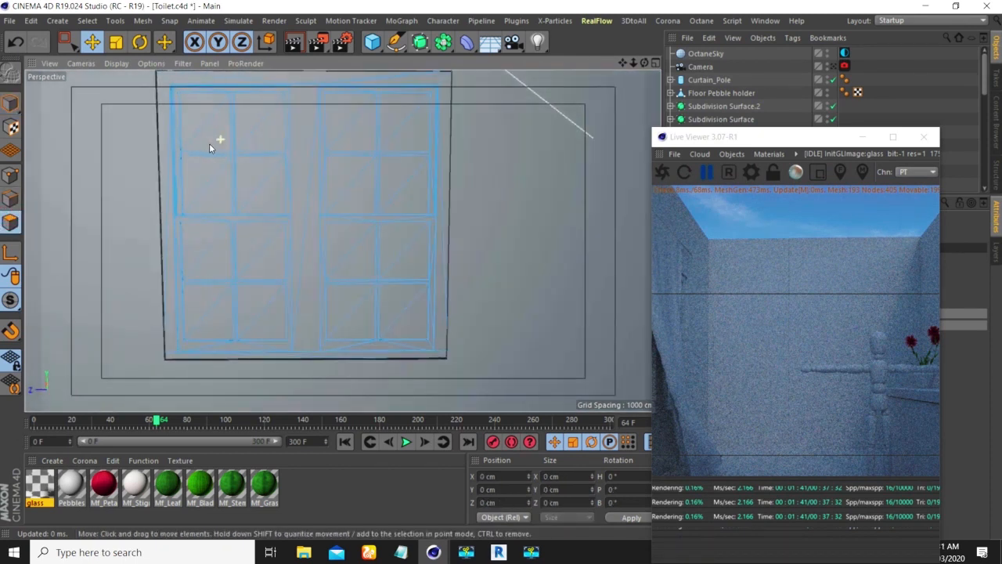
click(67, 41)
click(125, 81)
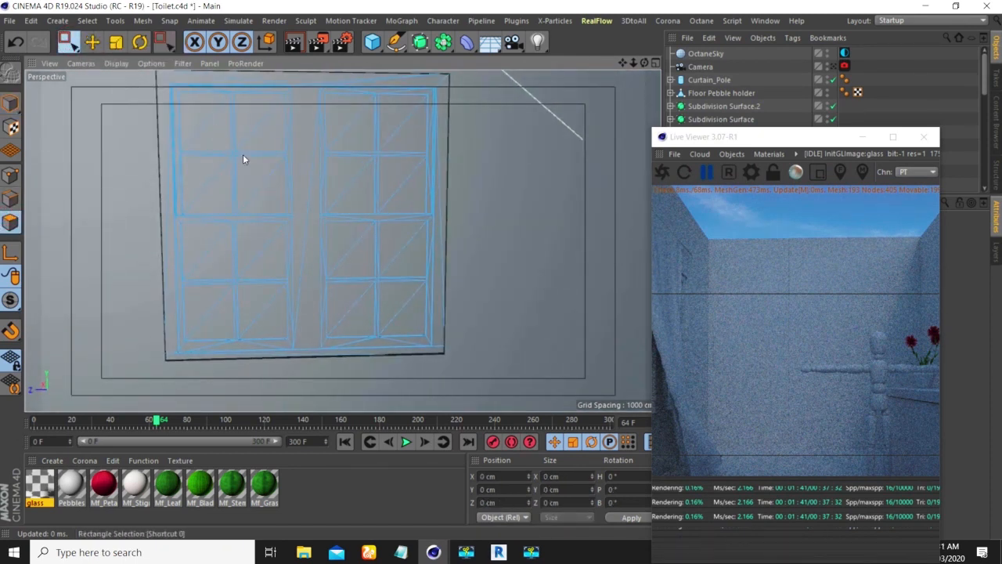
scroll(243, 154, up, 3)
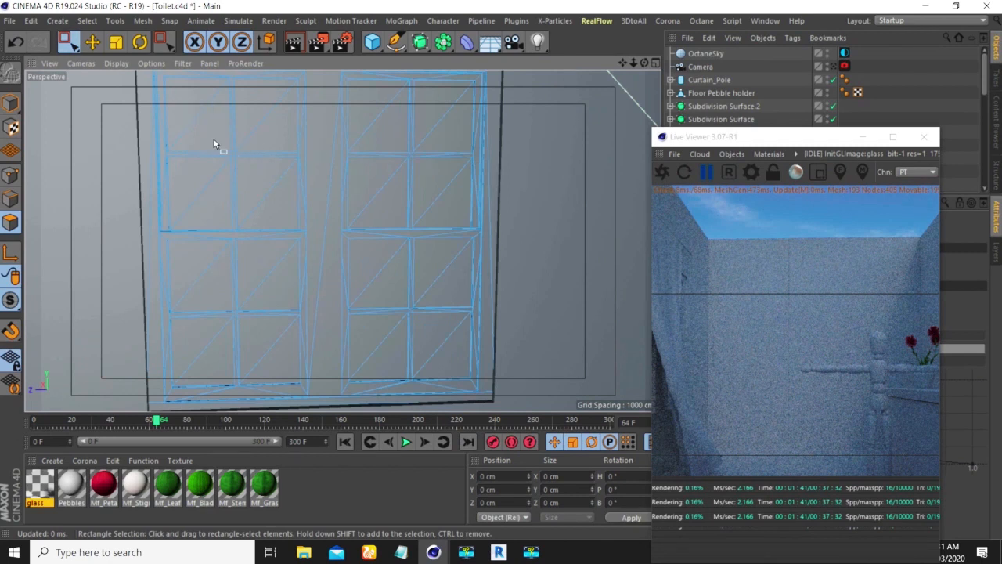
Enable Tolerant Selection for the Rectangle Selection tool, keeping the Window object active
drag(712, 139, 699, 304)
scroll(691, 168, down, 10)
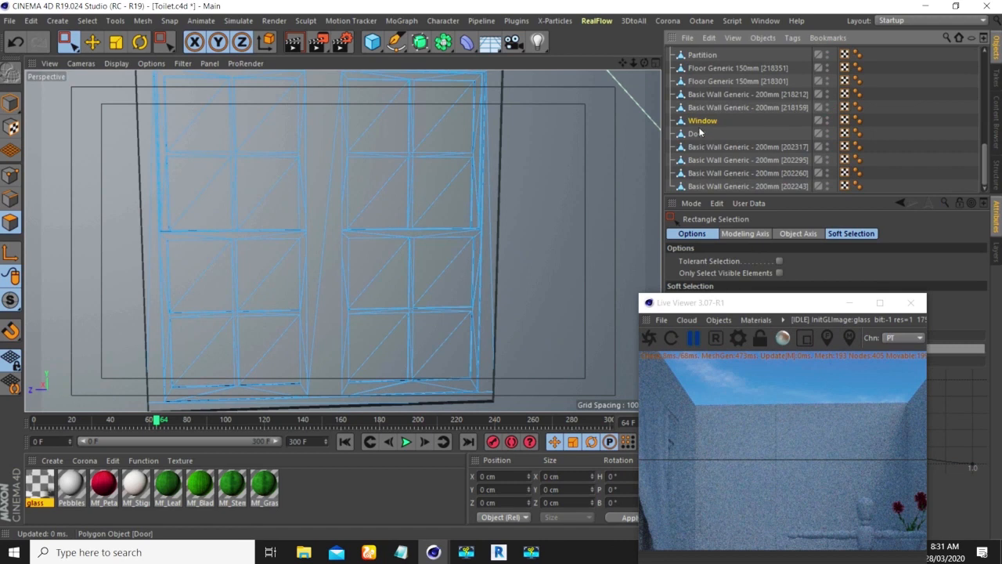
click(698, 123)
scroll(195, 118, up, 3)
scroll(152, 161, down, 3)
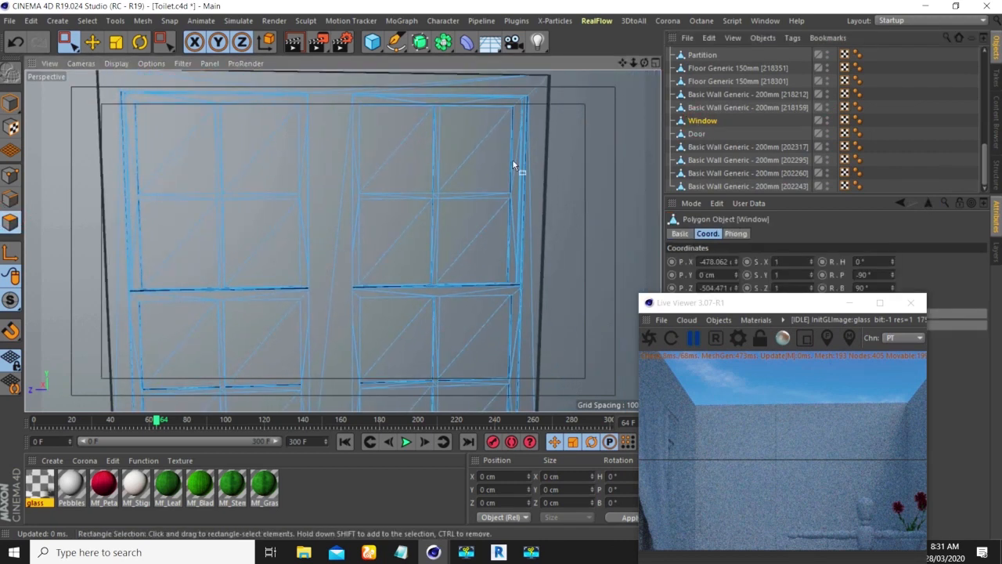
drag(718, 303, 519, 302)
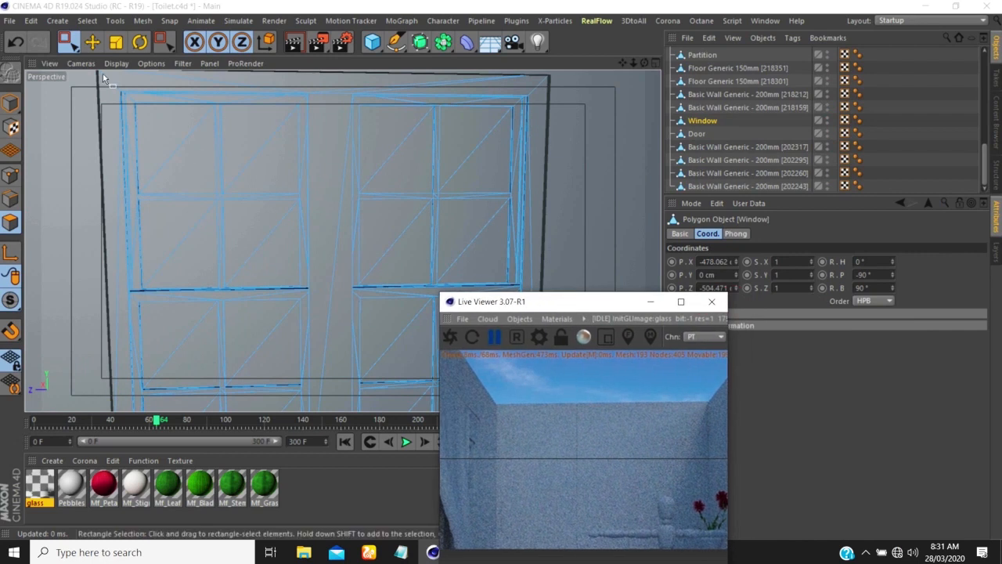
click(67, 42)
click(779, 261)
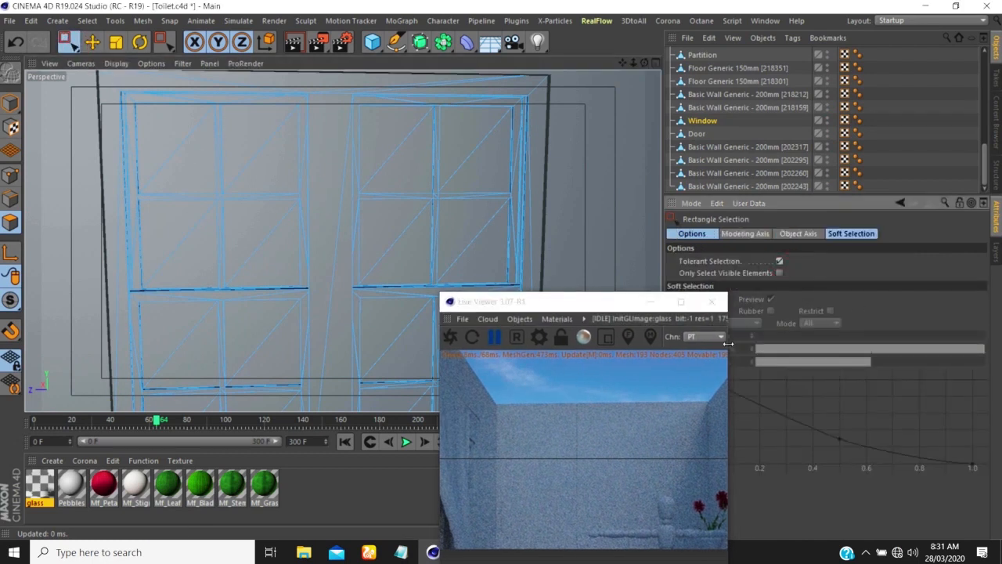
drag(622, 304, 822, 303)
Select the twelve glass pane polygons in the window's upper three rows
click(162, 125)
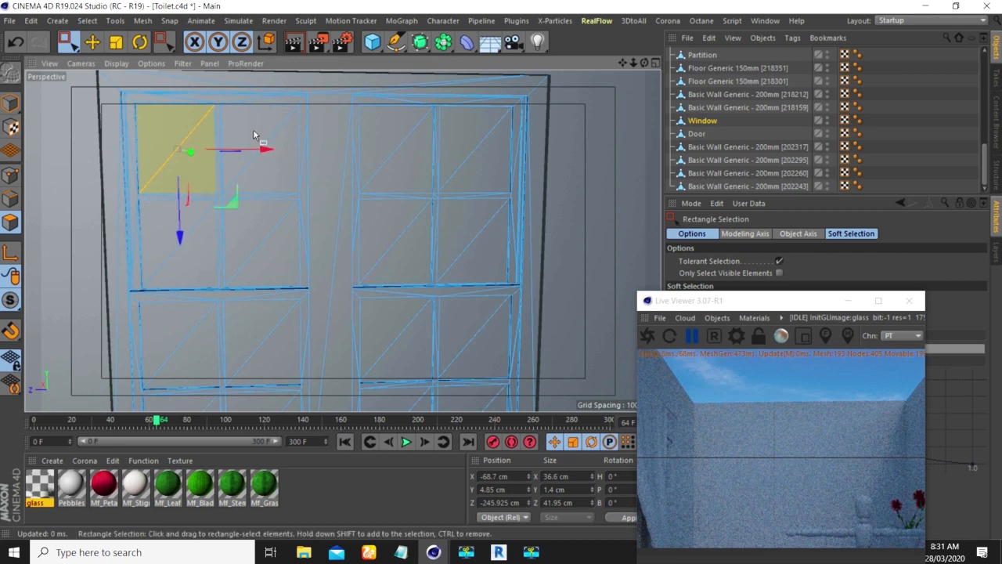
shift+click(285, 171)
shift+click(395, 149)
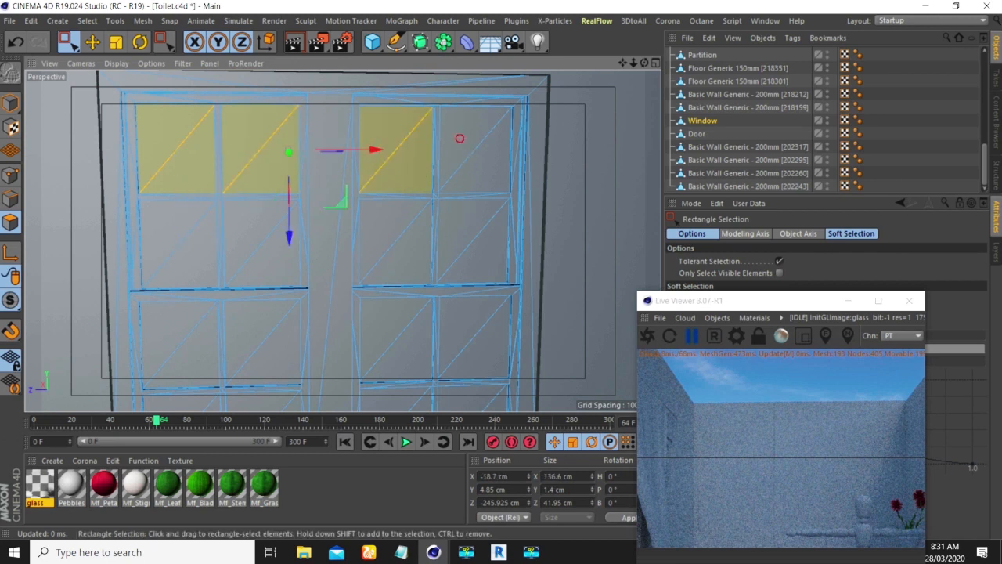
shift+click(462, 141)
shift+click(468, 235)
shift+click(358, 273)
shift+click(248, 229)
shift+click(172, 222)
shift+click(164, 327)
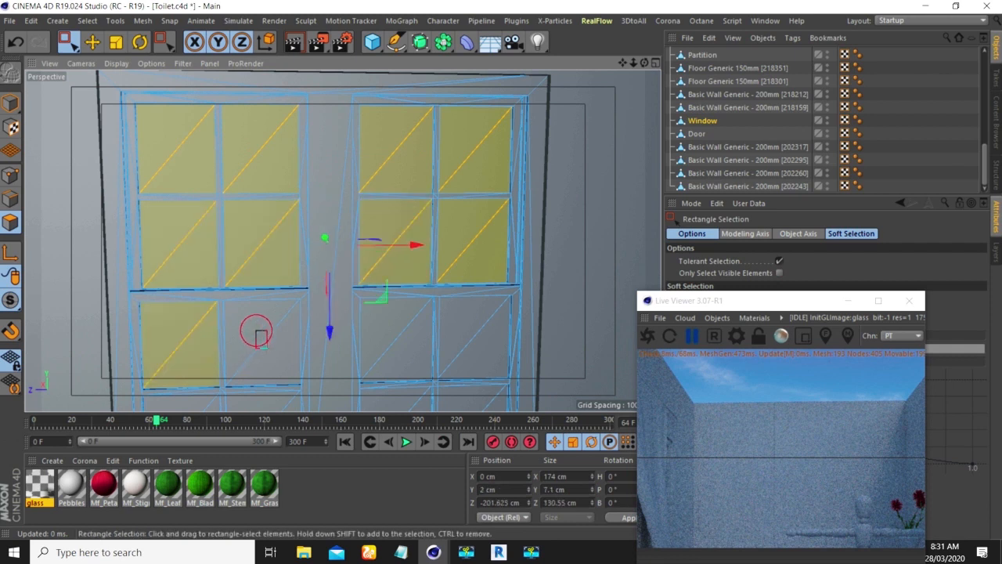
shift+click(284, 357)
shift+drag(371, 323, 415, 365)
shift+drag(469, 320, 486, 357)
Add the four panes of the window's bottom row to the polygon selection
scroll(319, 179, down, 2)
scroll(257, 288, down, 1)
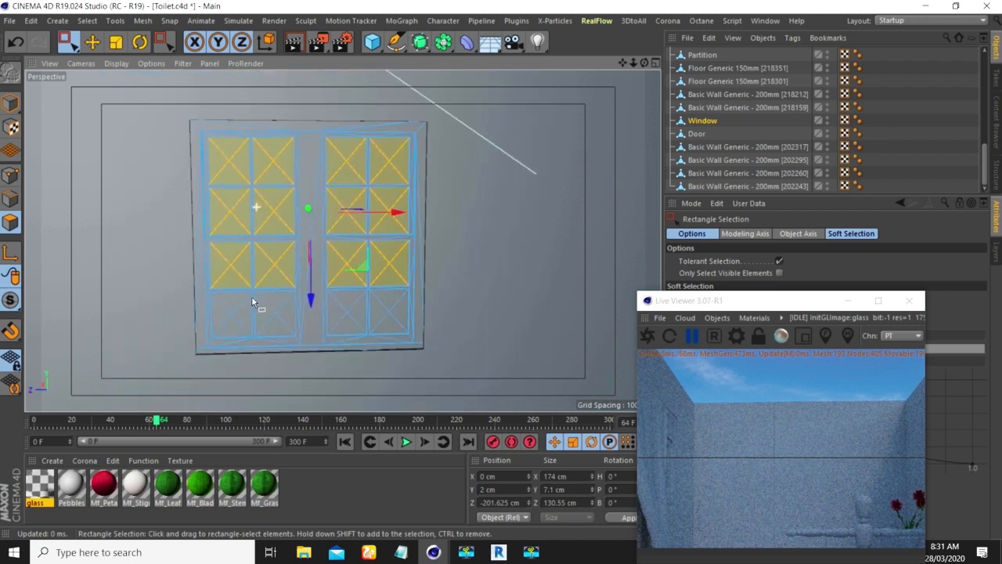
scroll(241, 310, up, 4)
shift+drag(185, 304, 234, 356)
shift+drag(284, 299, 329, 354)
shift+drag(444, 299, 479, 350)
shift+drag(521, 290, 563, 353)
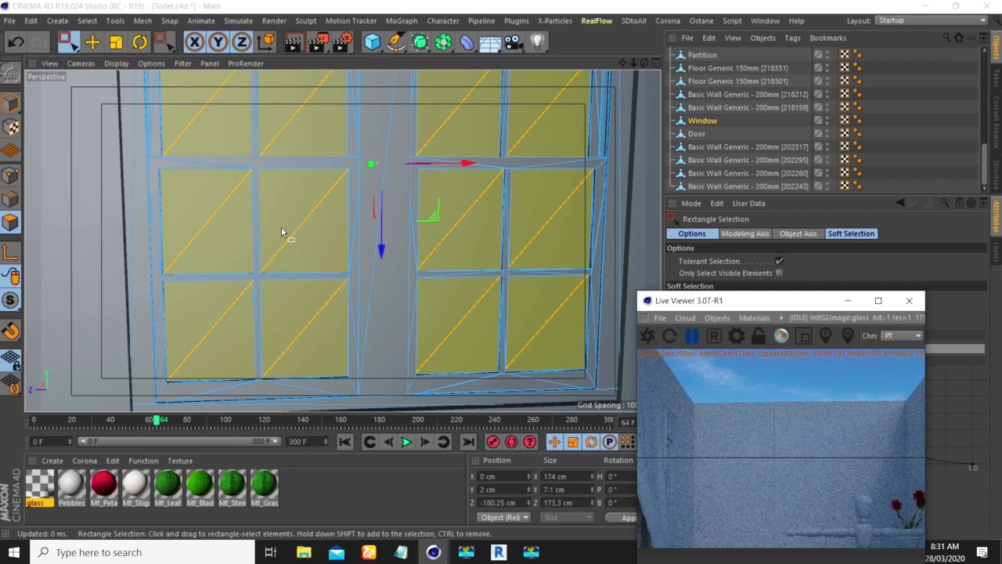
Apply the glass material to the selected window panes
alt+drag(344, 239, 126, 412)
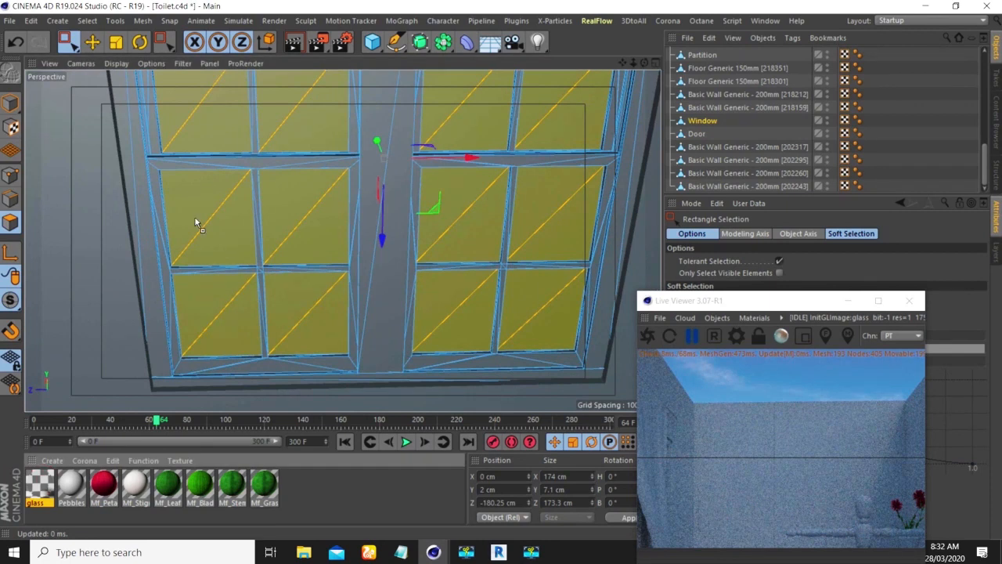
drag(196, 219, 200, 232)
scroll(196, 247, down, 4)
Invert the polygon selection so that the window's frame is selected instead of its panes
alt+drag(275, 248, 250, 238)
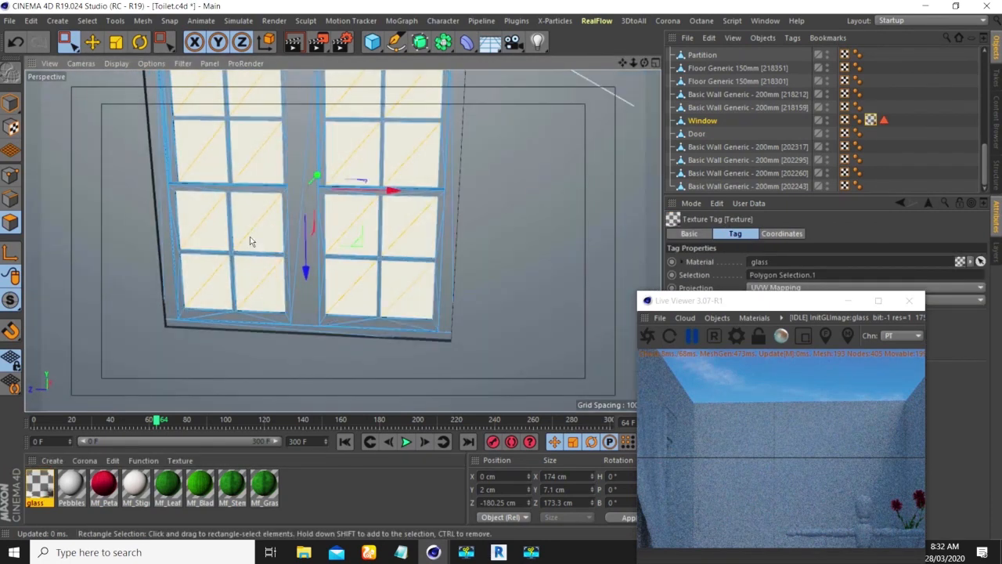
key(u)
key(i)
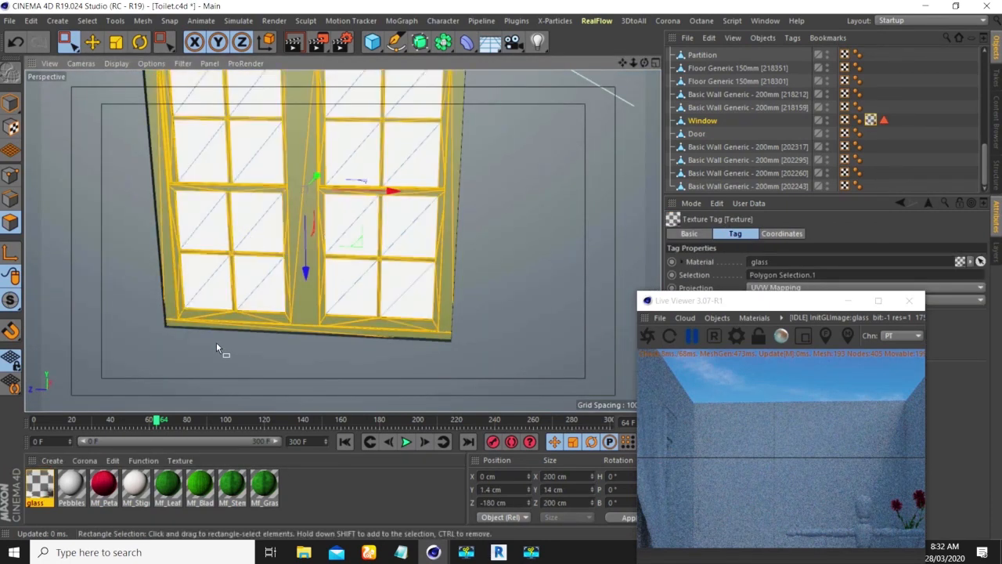
Create a new Octane glossy material and name it Frame
click(728, 319)
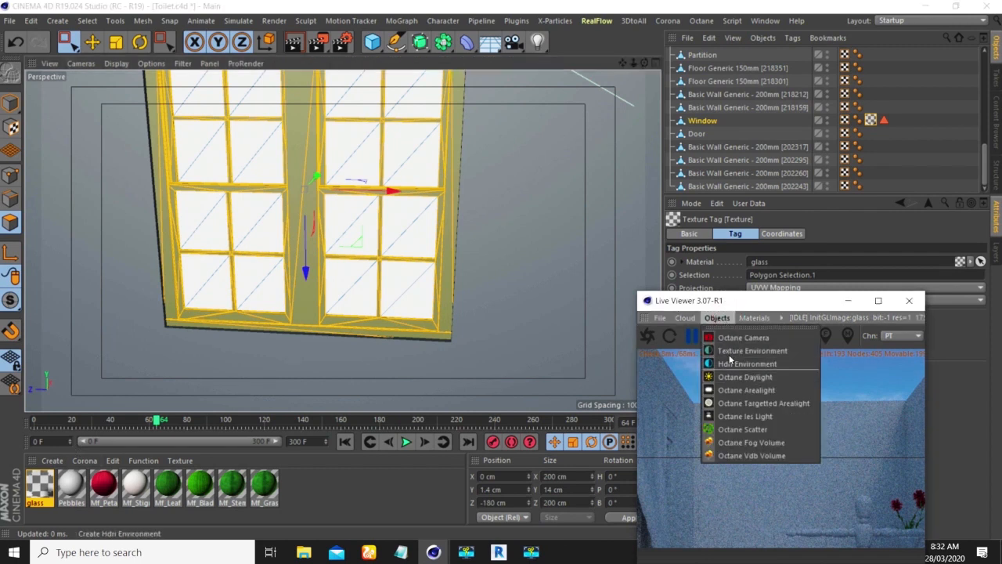
mouse_move(754, 318)
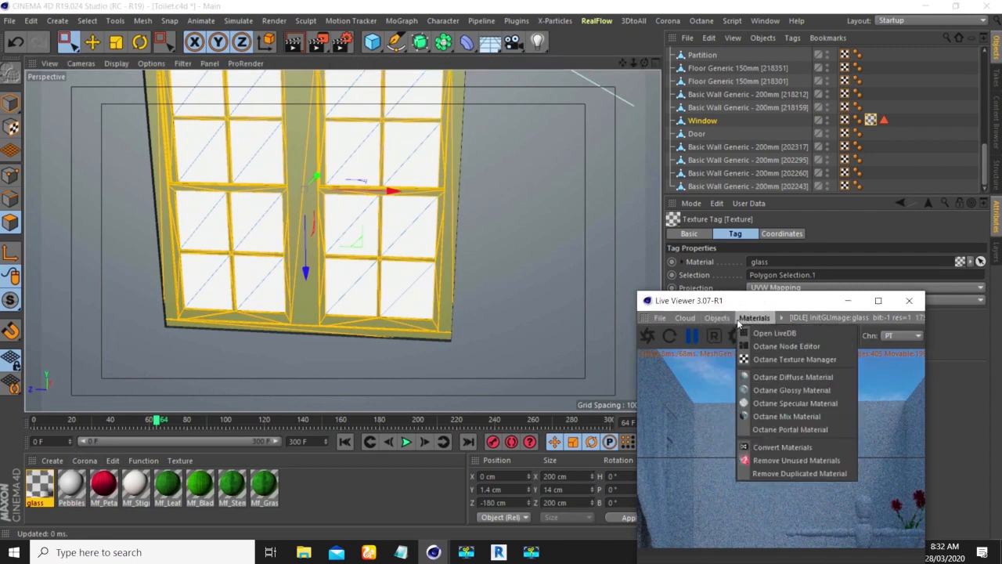
click(772, 390)
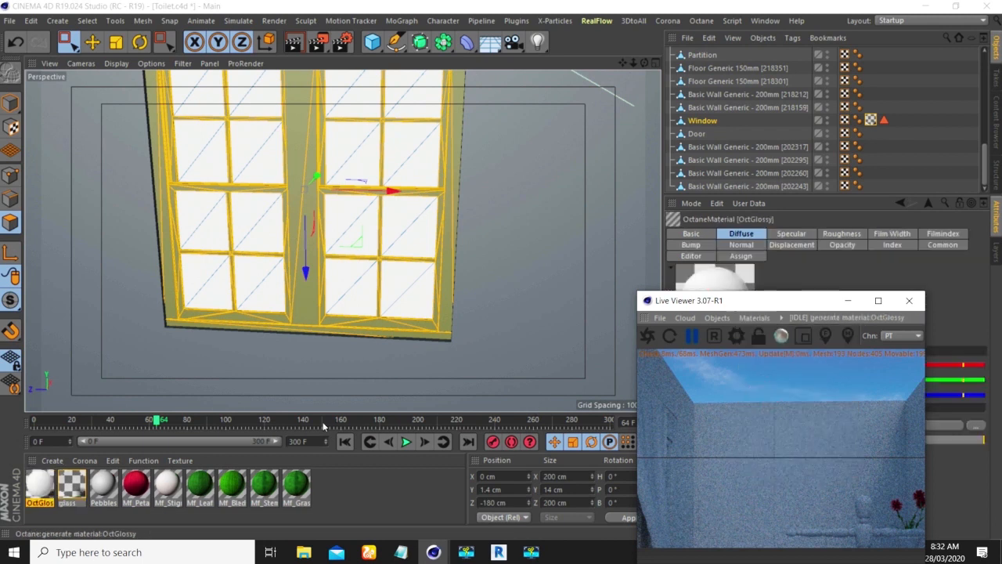
click(34, 484)
double_click(34, 483)
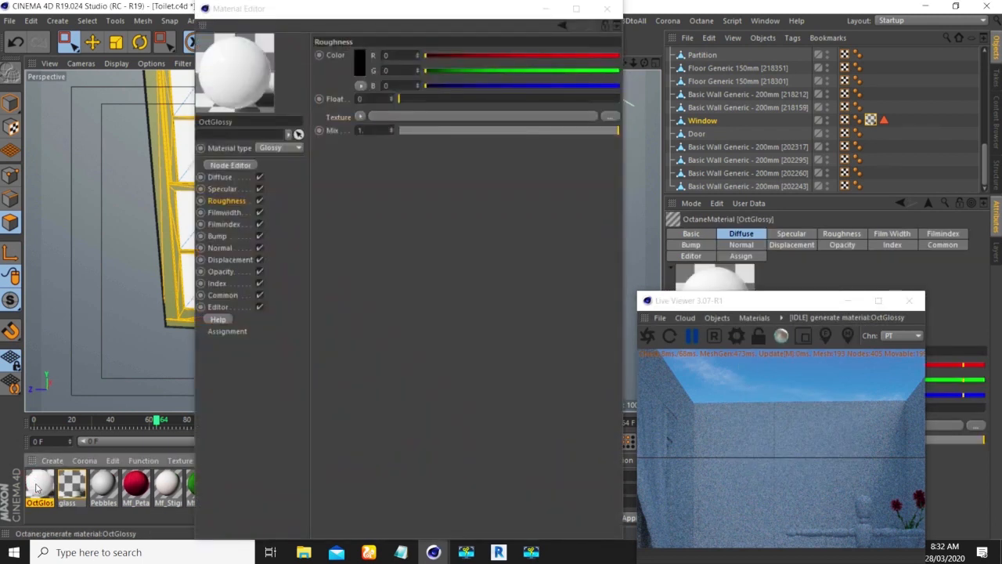
double_click(239, 123)
text(Frame)
key(Return)
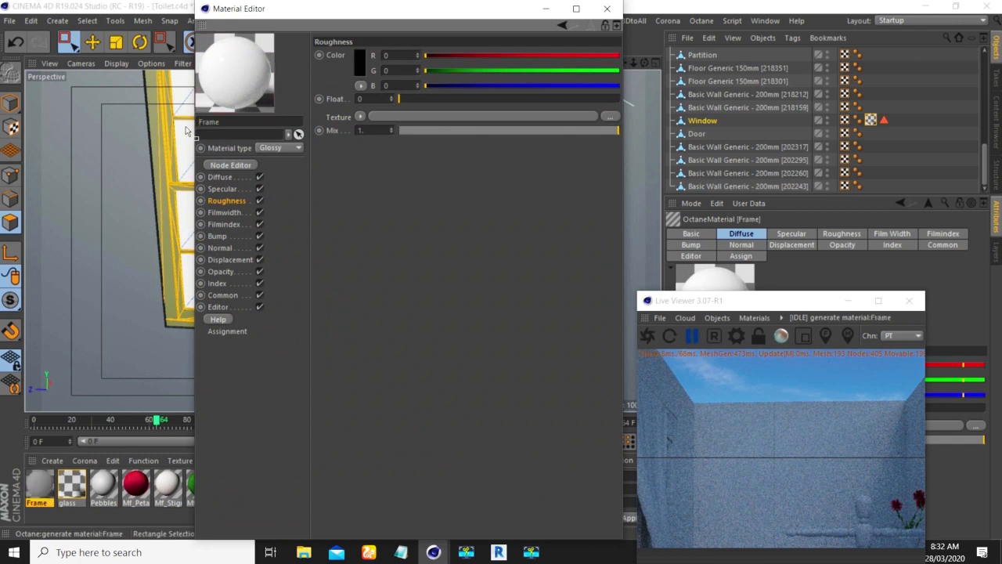
Give the Frame material a light grey diffuse colour with RGB values of 0.787412 and a roughness float of 0.05
click(219, 178)
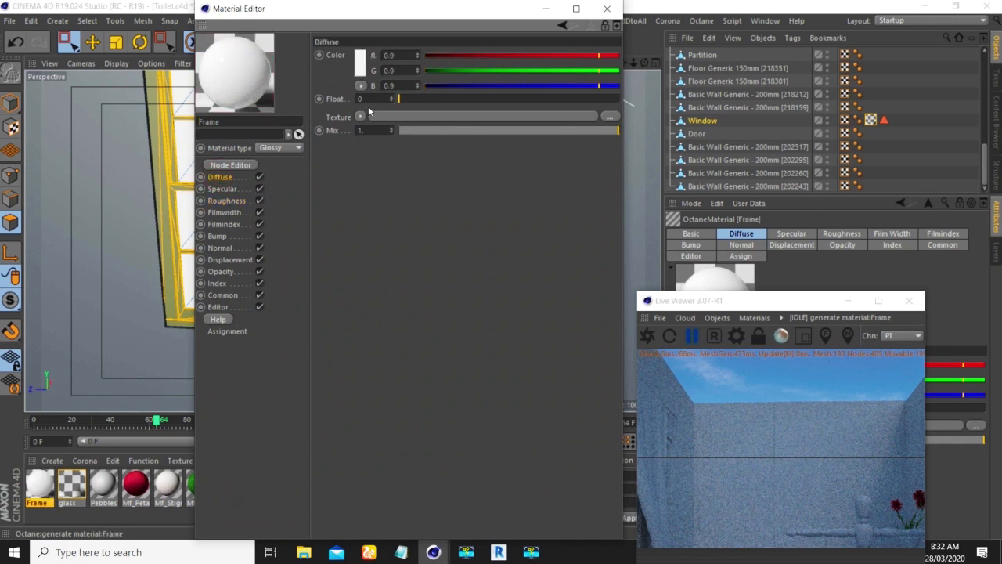
click(359, 69)
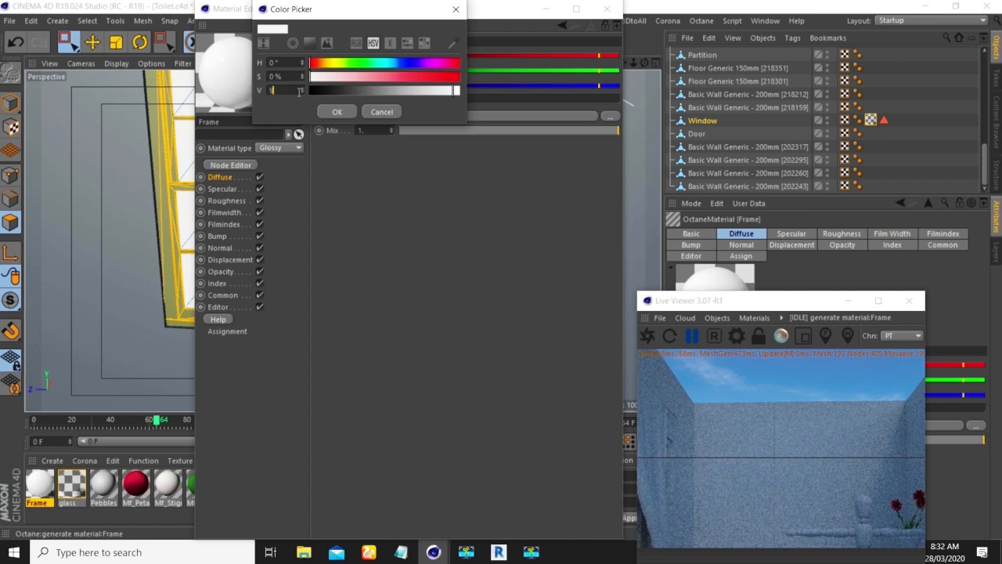
key(Return)
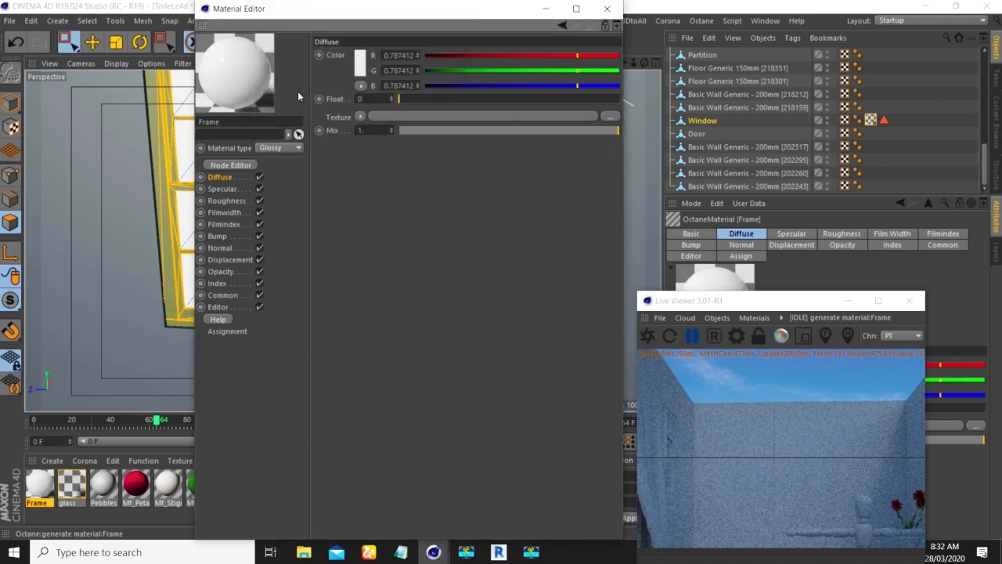
click(222, 189)
click(226, 201)
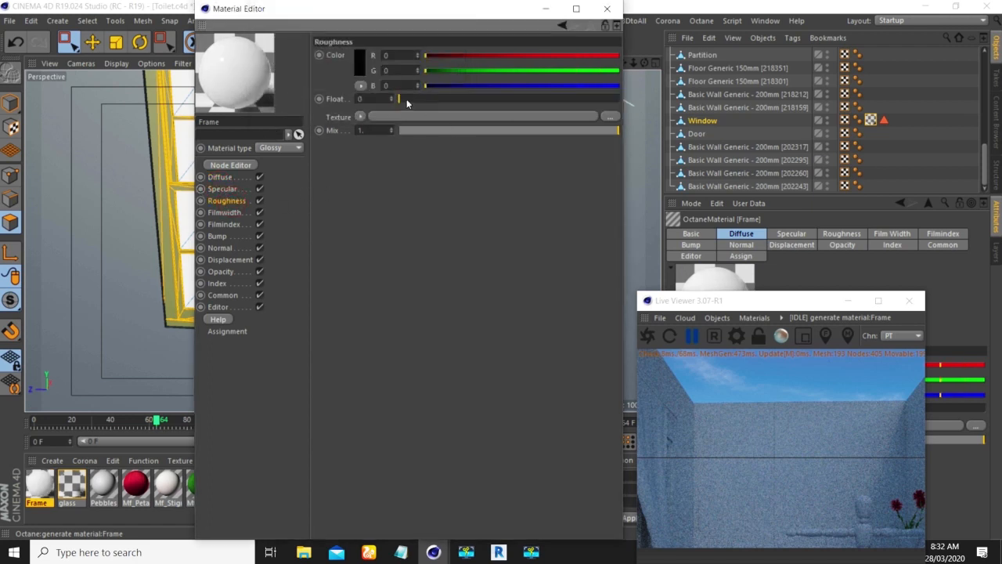
text(.05)
key(Return)
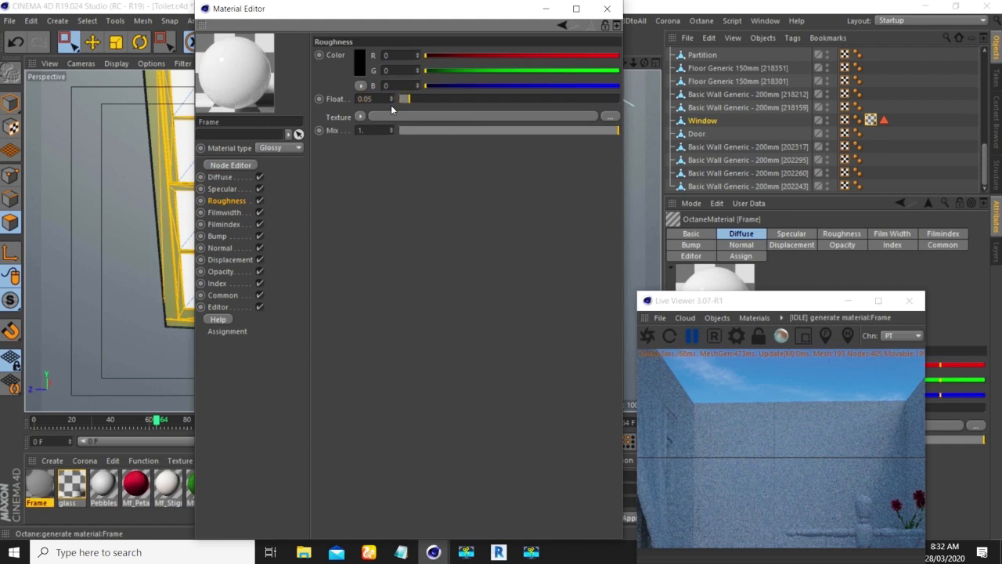
Apply the Frame material to the selected window frame polygons and return to model mode
click(607, 9)
drag(168, 278, 315, 302)
click(10, 103)
Select the thin wall-mounted cube above the counter and rename it Mirror in the object list
alt+drag(492, 218, 359, 200)
click(358, 200)
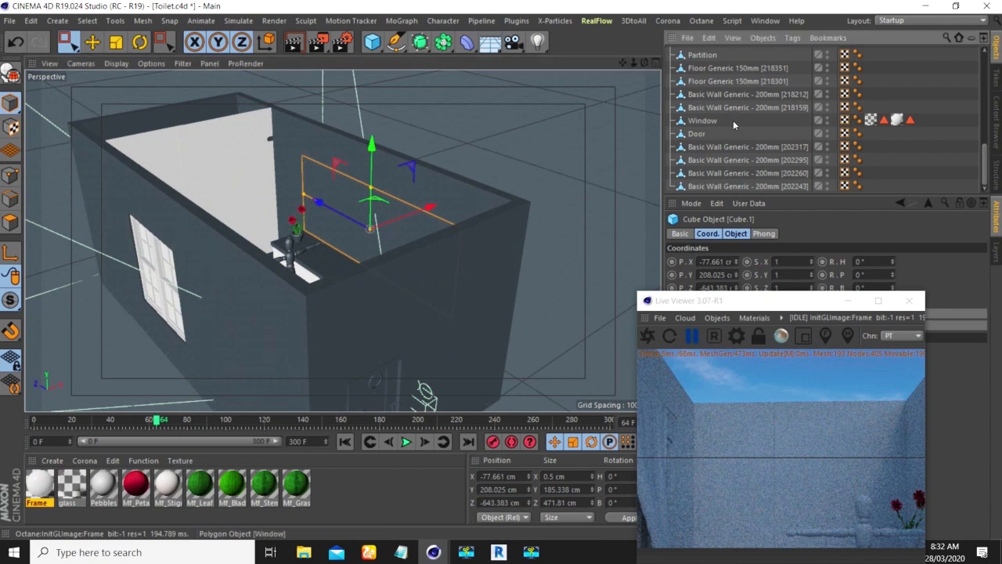
key(s)
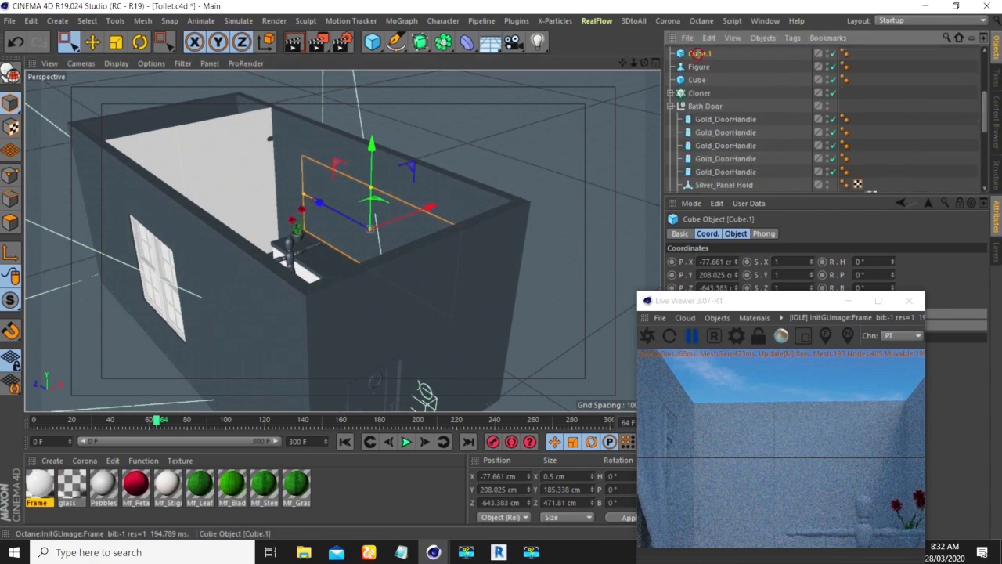
double_click(699, 54)
text(Mirro)
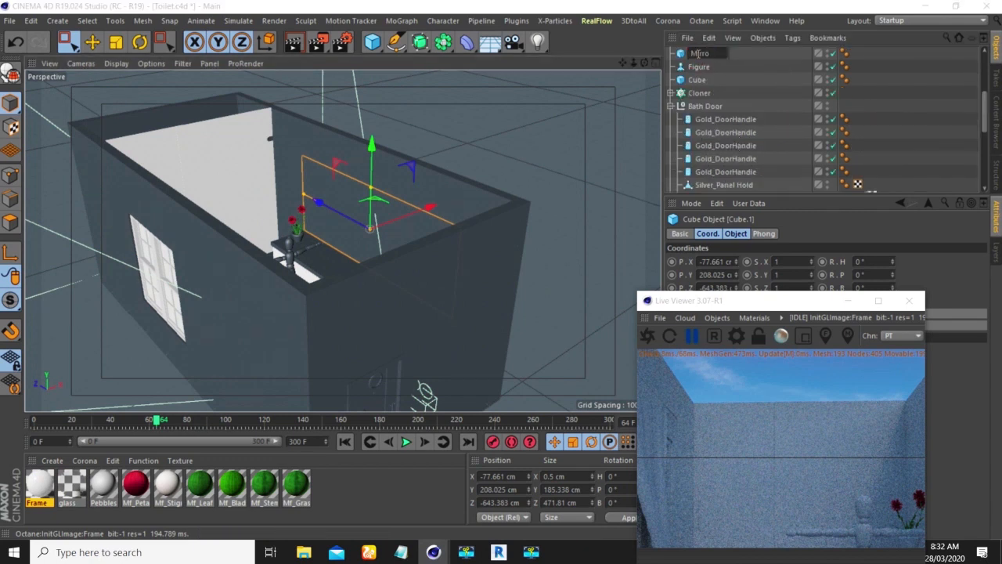
text(r)
key(Return)
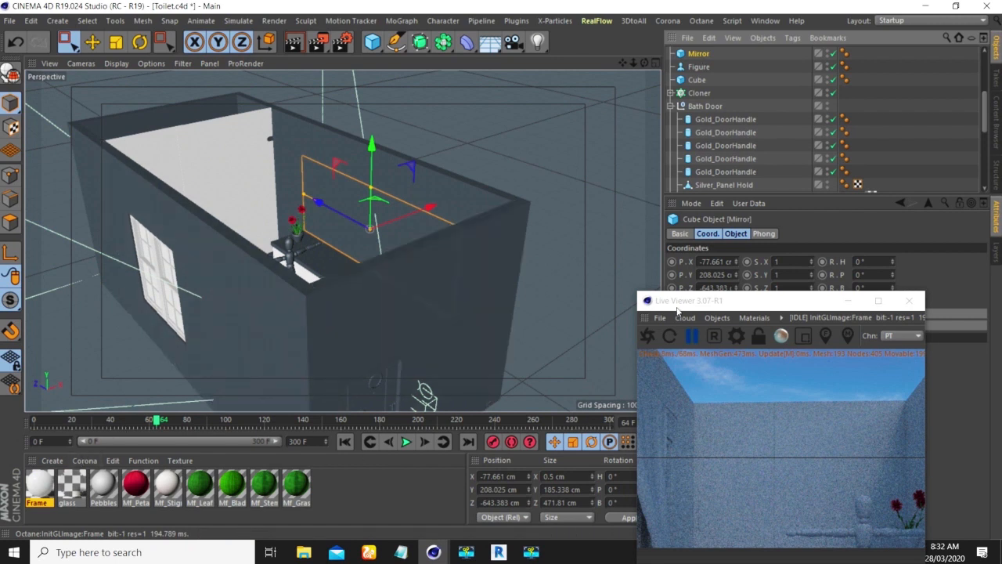
Create an Octane glossy material for the mirror with diffuse disabled and the index set to 8
click(748, 319)
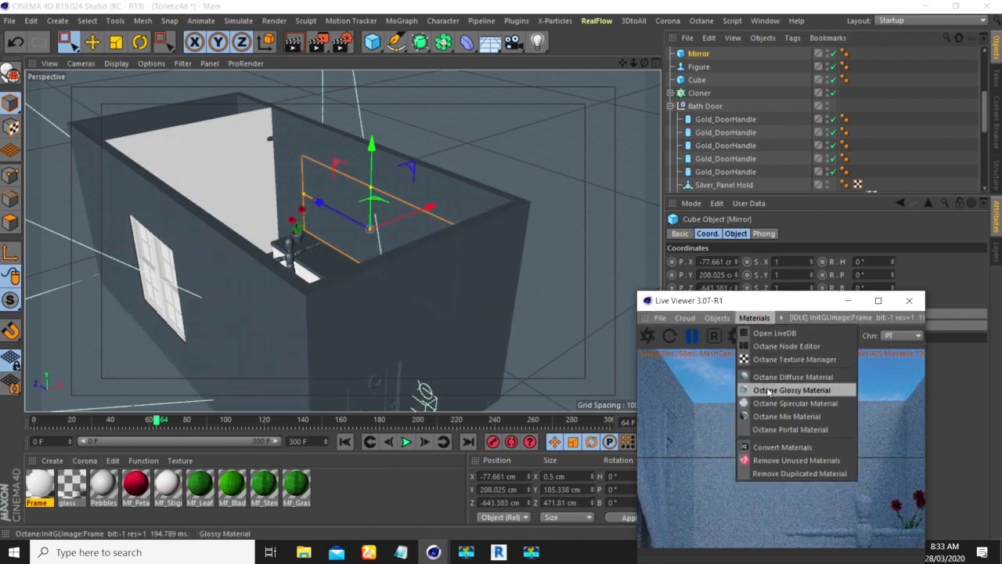
click(791, 389)
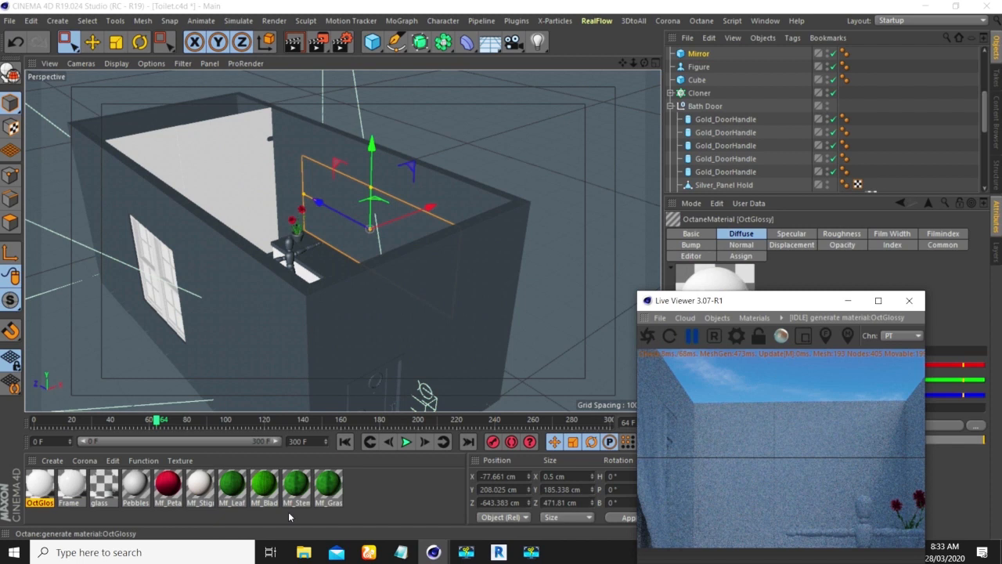
double_click(41, 486)
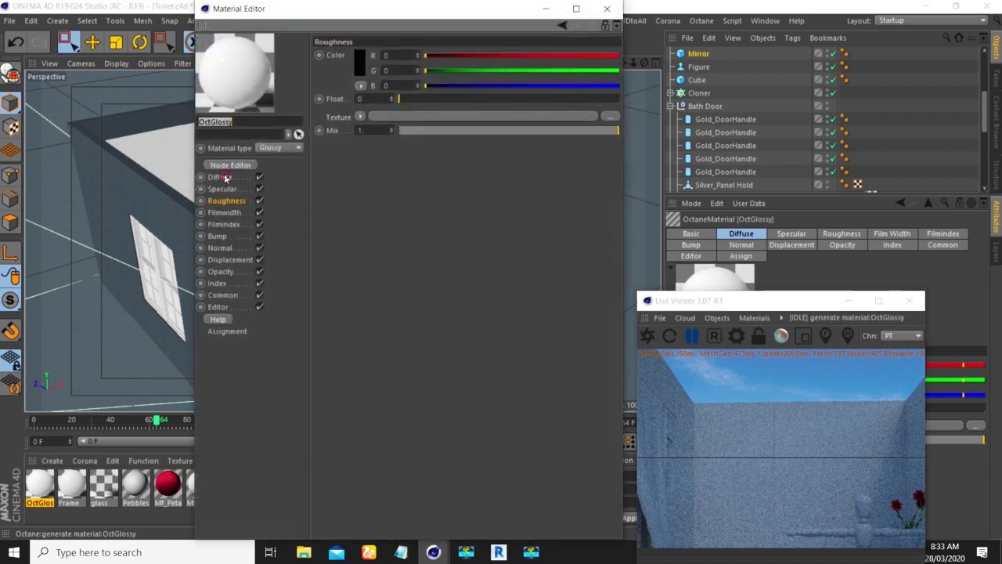
click(221, 177)
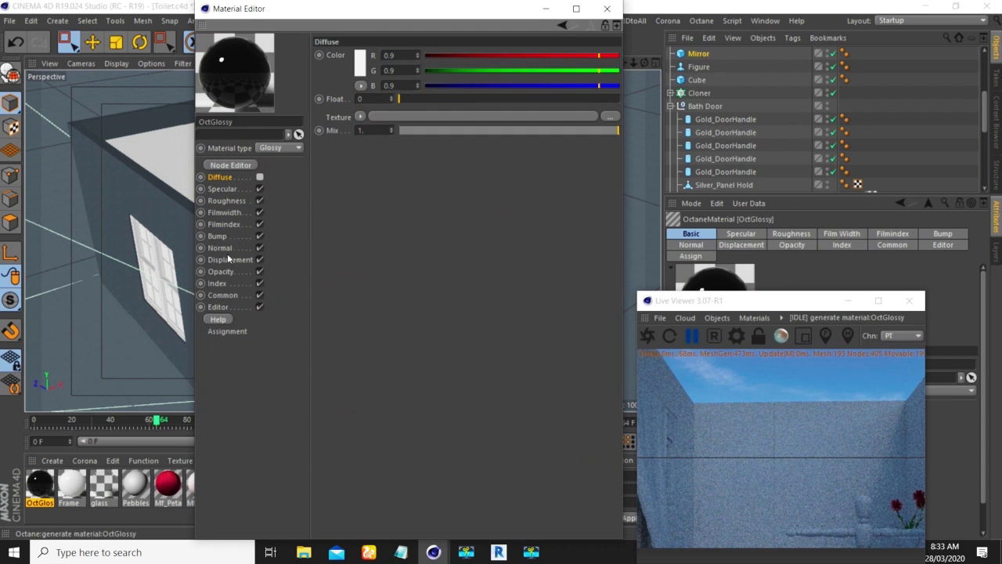
click(220, 283)
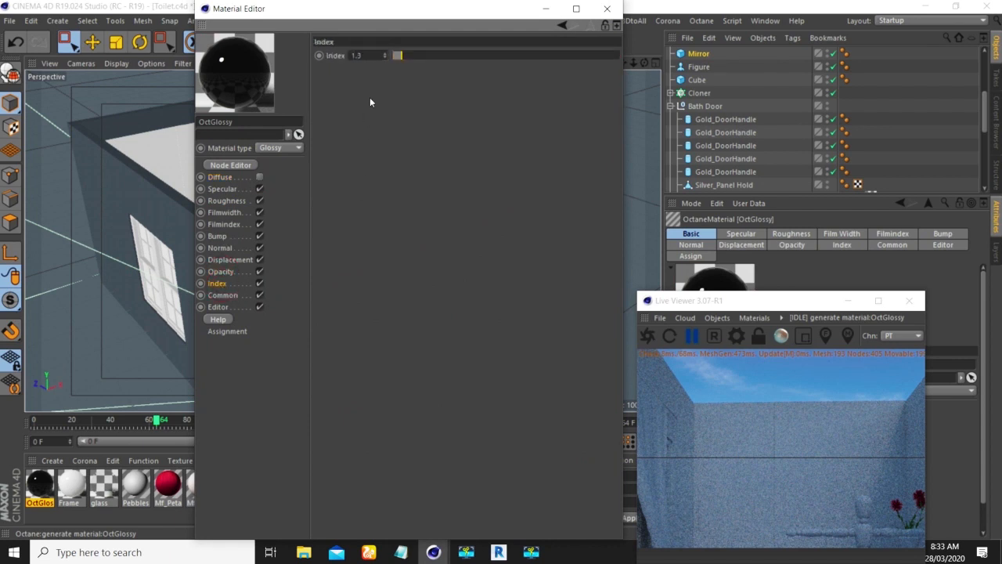
text(8)
key(Return)
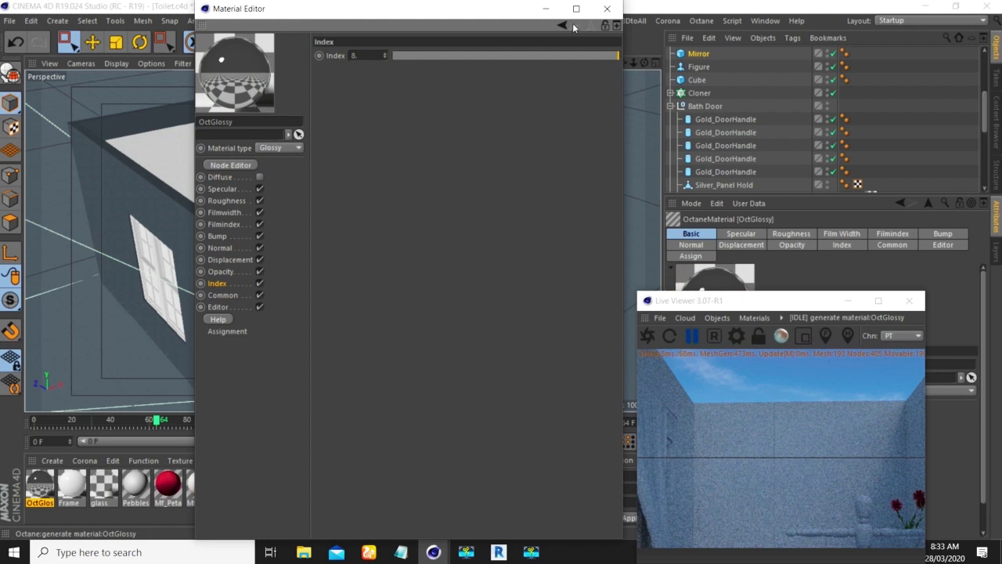
click(607, 9)
Apply the reflective OctGlossy material to the Mirror object
drag(47, 487, 699, 63)
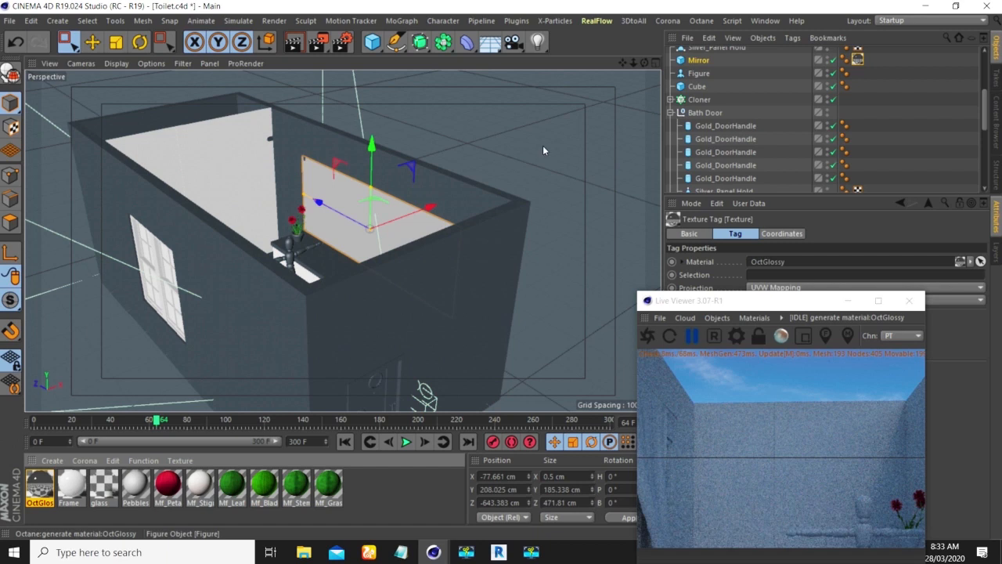
alt+drag(347, 190, 305, 210)
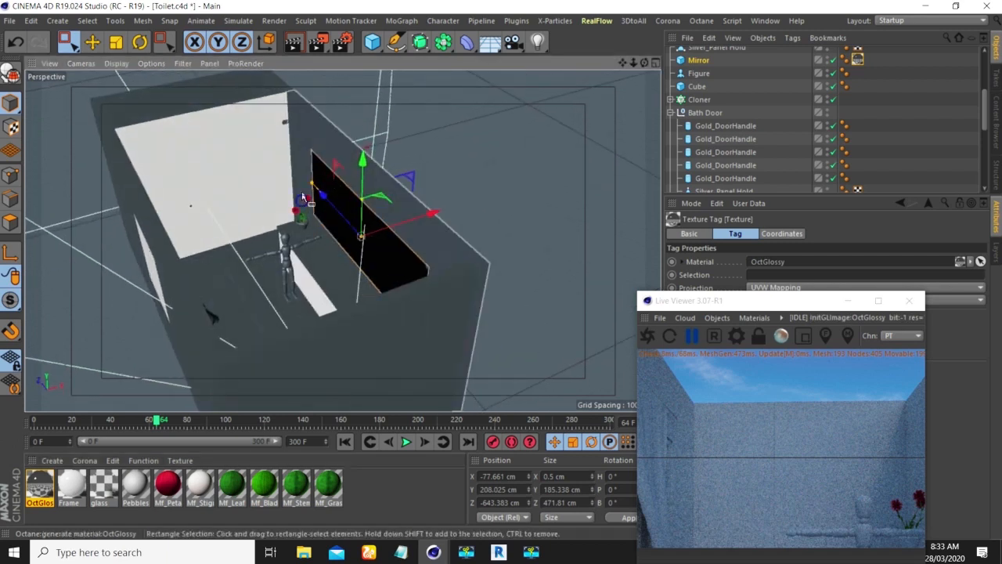
alt+right_drag(303, 173, 313, 123)
alt+drag(295, 255, 295, 242)
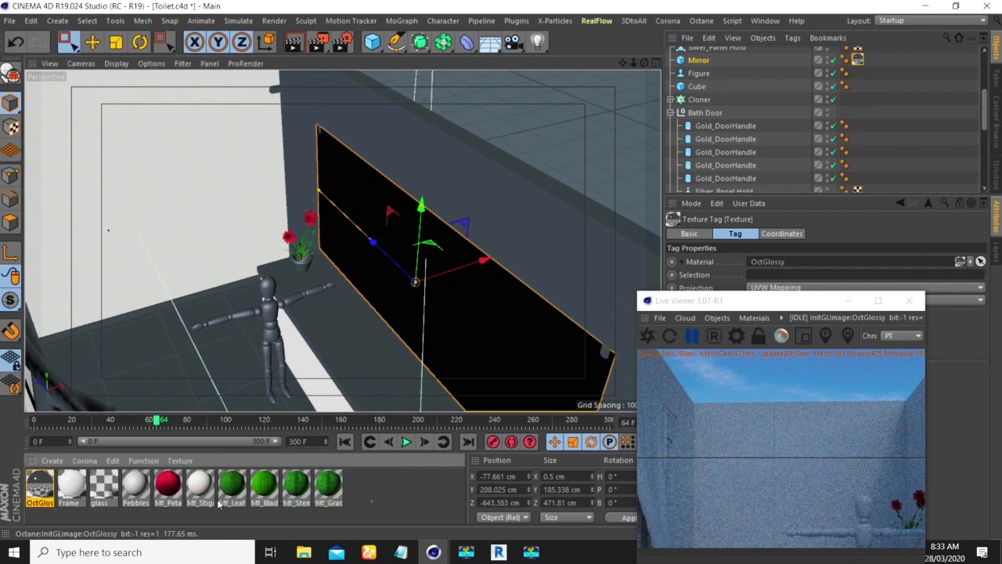
Select the seven standard materials from Pebbles to Mf_Grass and convert them to Octane materials
drag(201, 510, 136, 489)
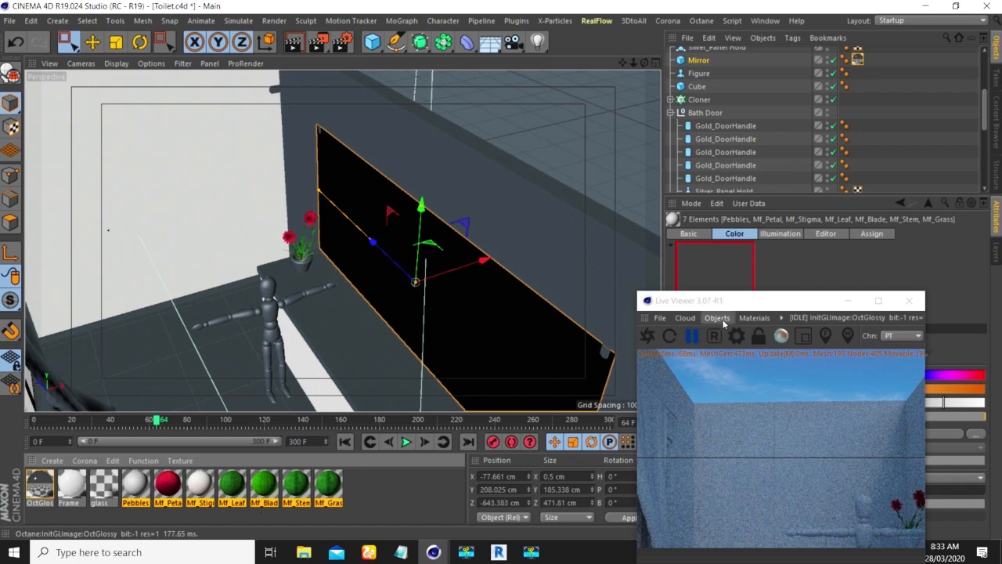
click(754, 318)
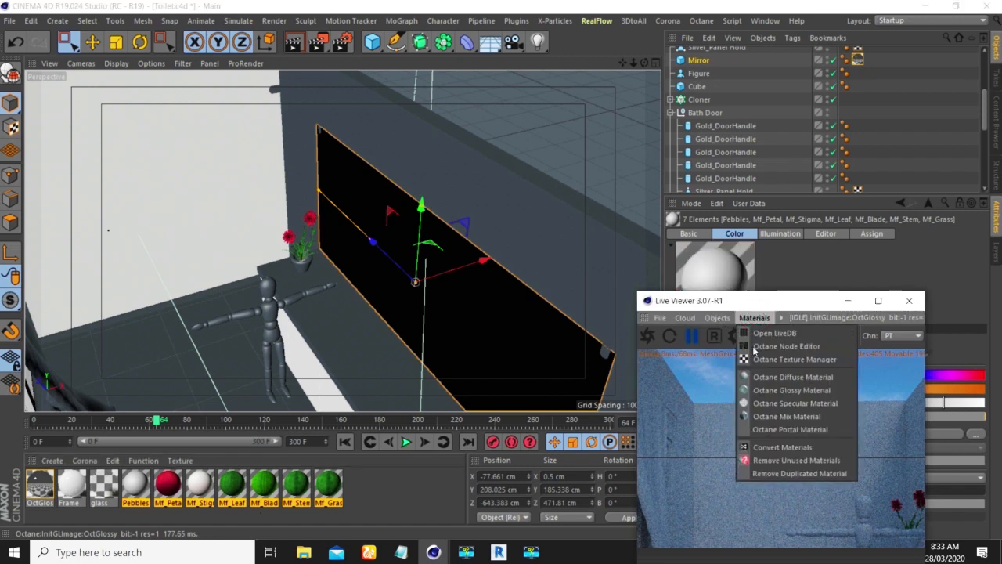
click(759, 447)
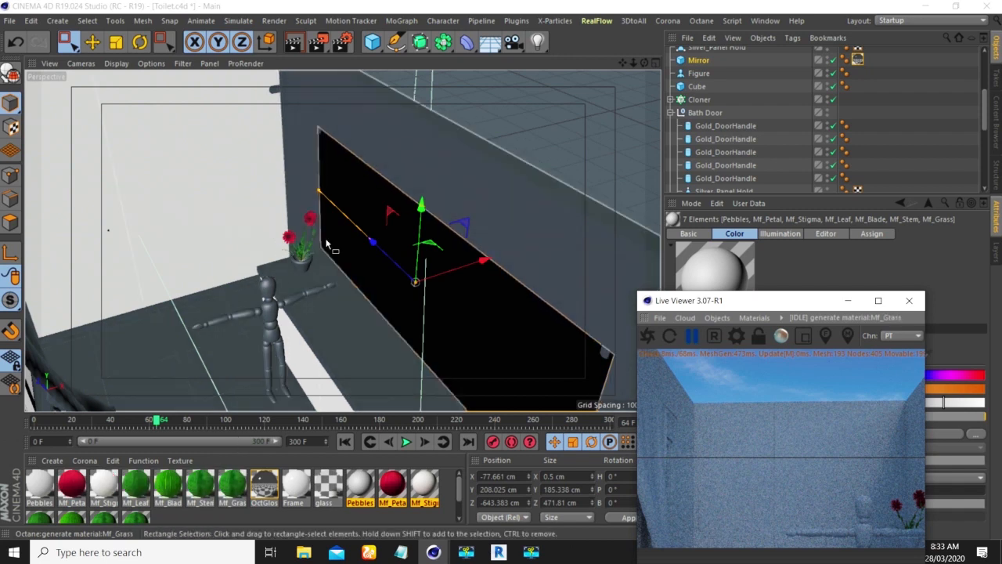
Remove the unused materials from the scene and clear the material selection
click(756, 320)
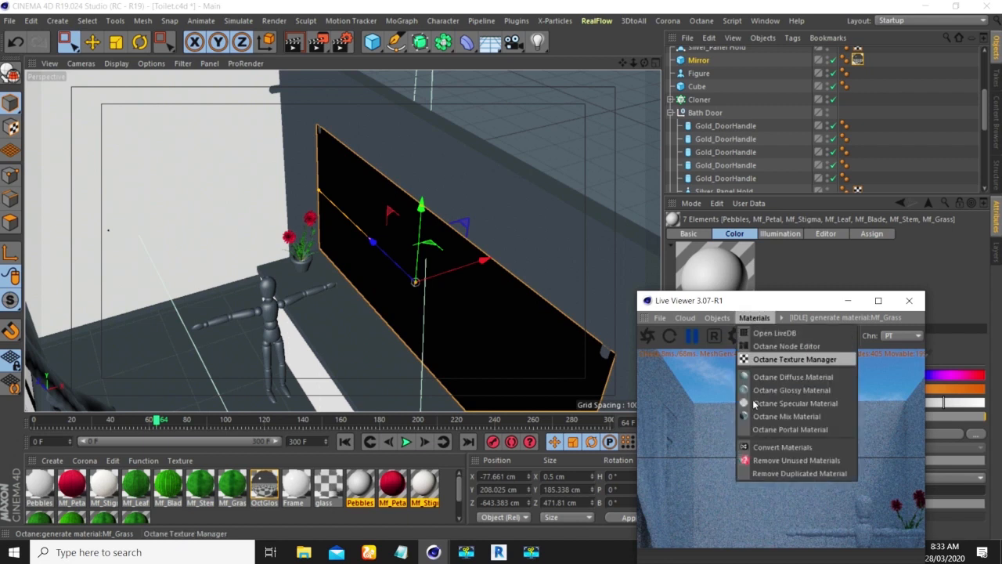
click(766, 462)
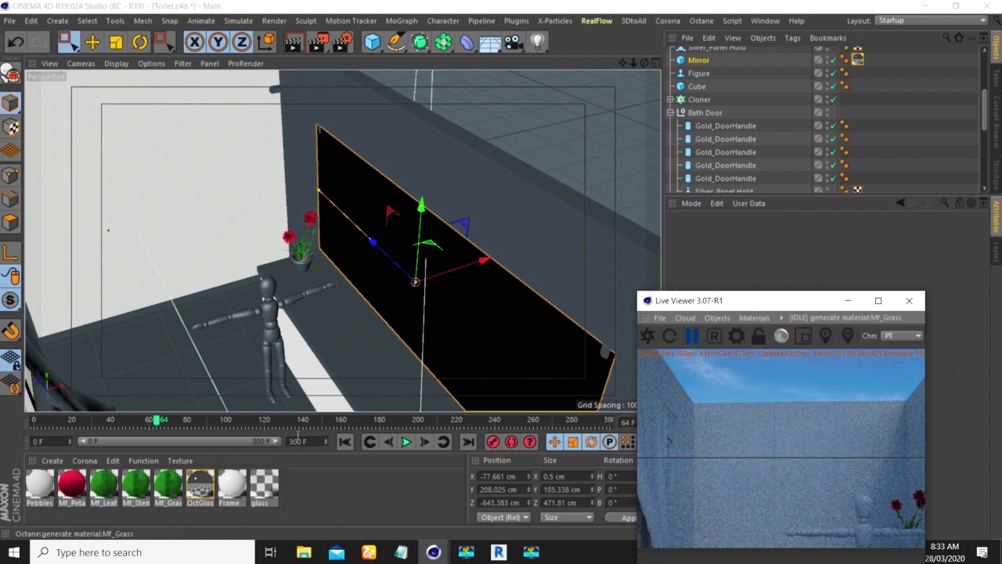
click(309, 489)
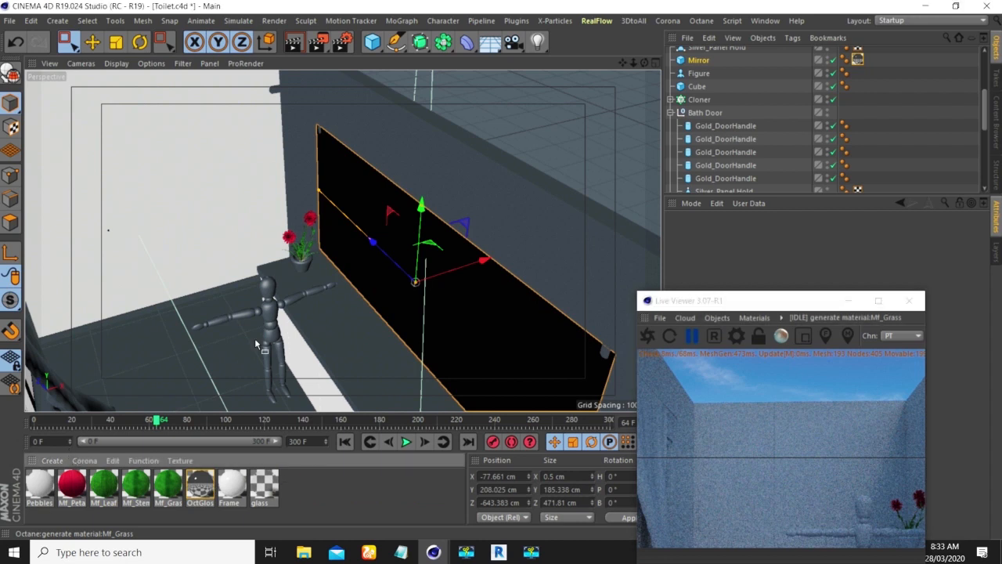
Duplicate the Frame material to make a separate copy for the flower pot on the counter
scroll(307, 252, up, 3)
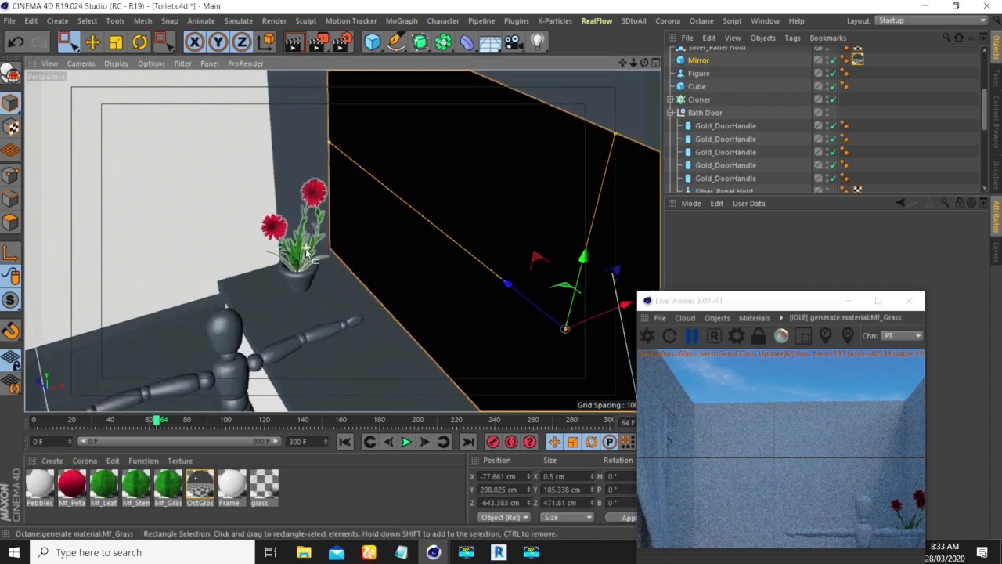
scroll(305, 259, up, 2)
scroll(268, 308, down, 2)
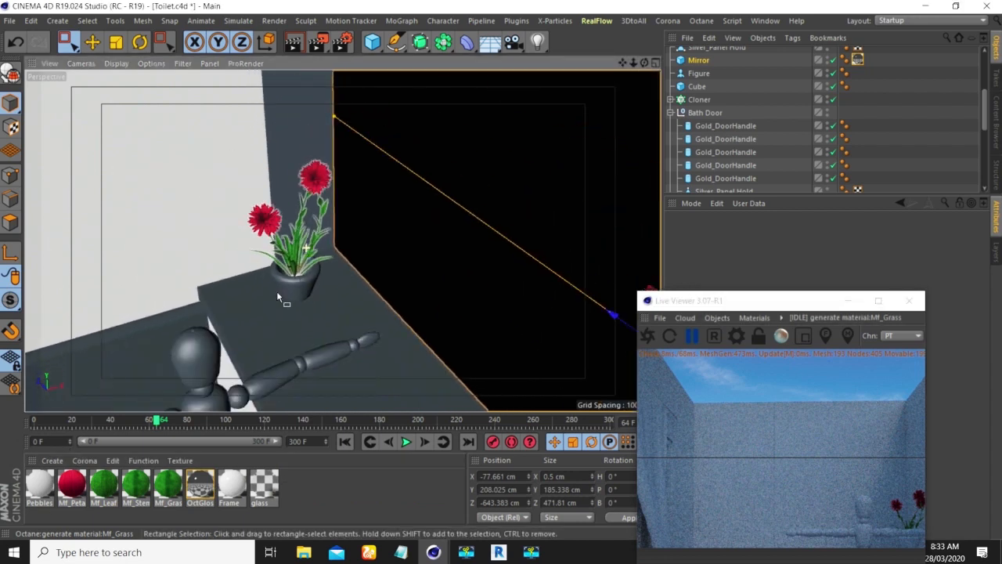
scroll(285, 289, up, 5)
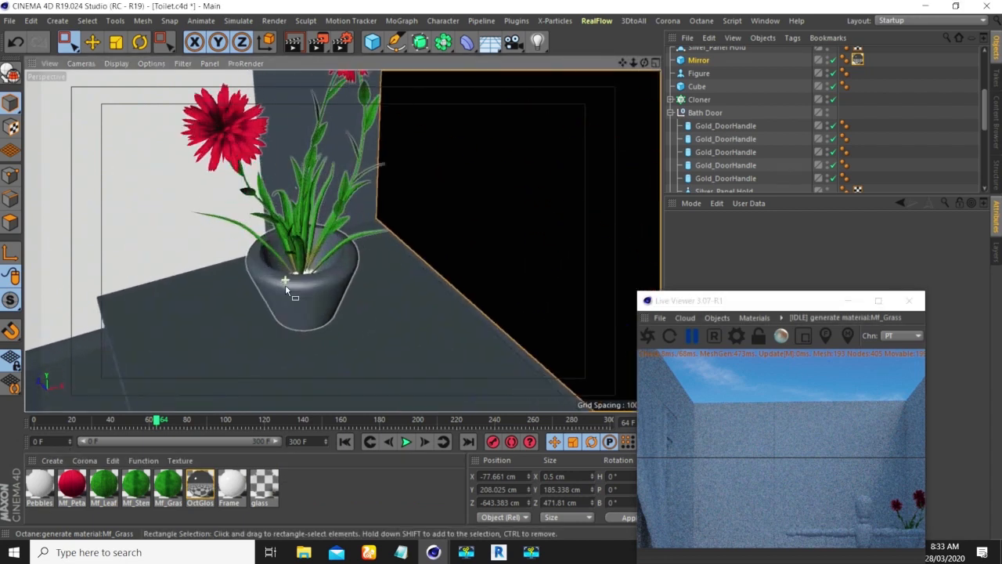
scroll(287, 289, up, 1)
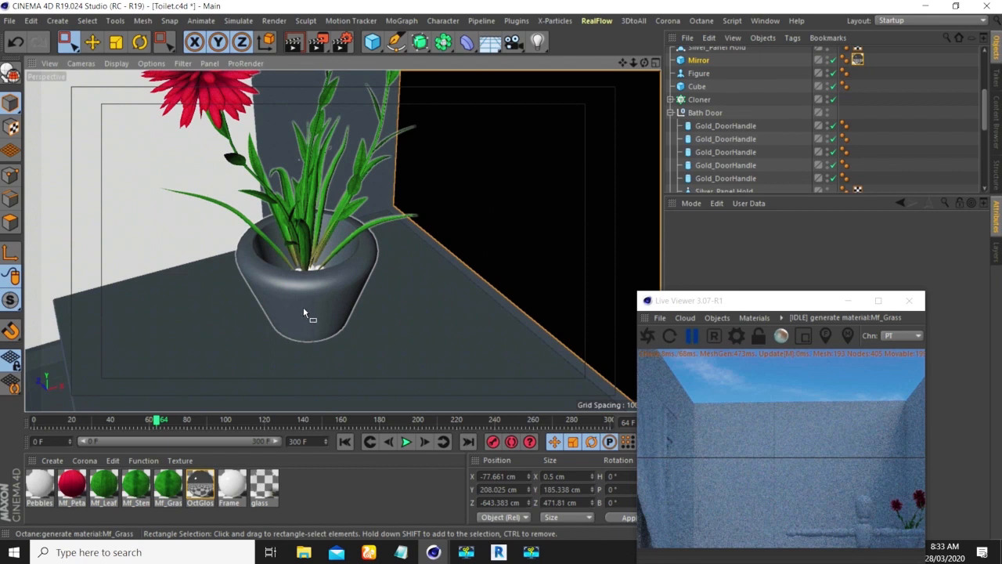
scroll(304, 313, down, 2)
click(231, 489)
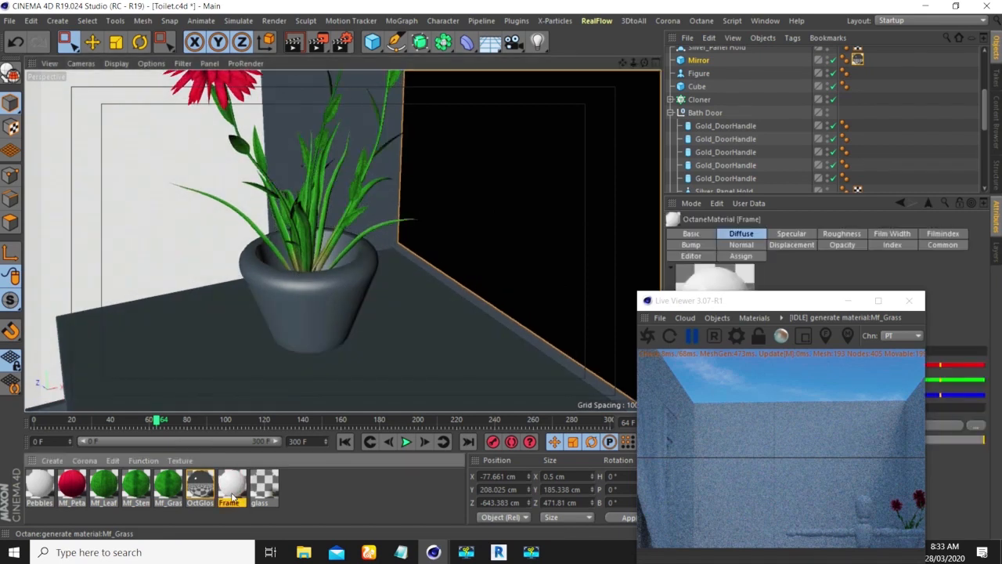
ctrl+drag(232, 492, 295, 486)
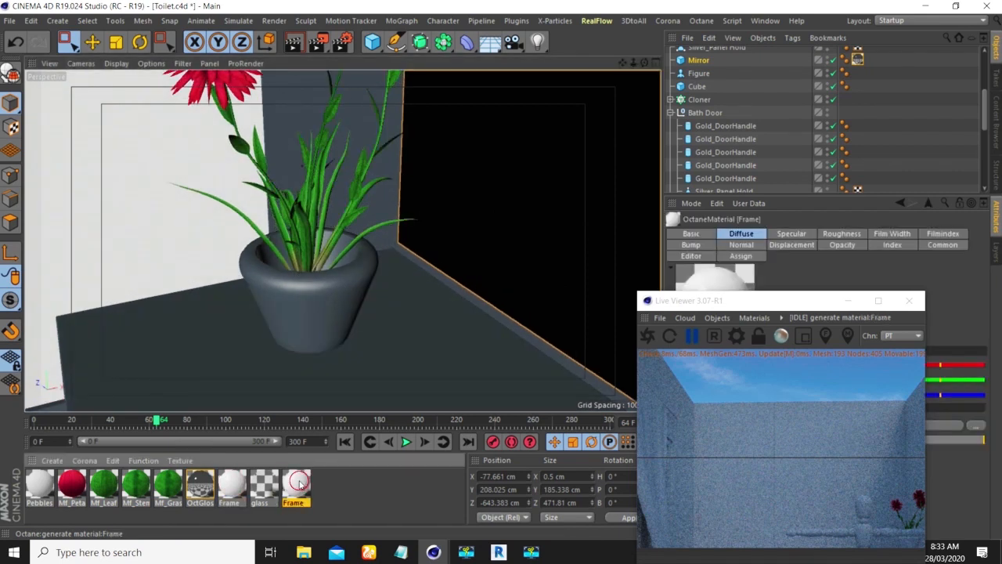
Rename the copied Frame material to Vase and review its diffuse and roughness channels
double_click(297, 484)
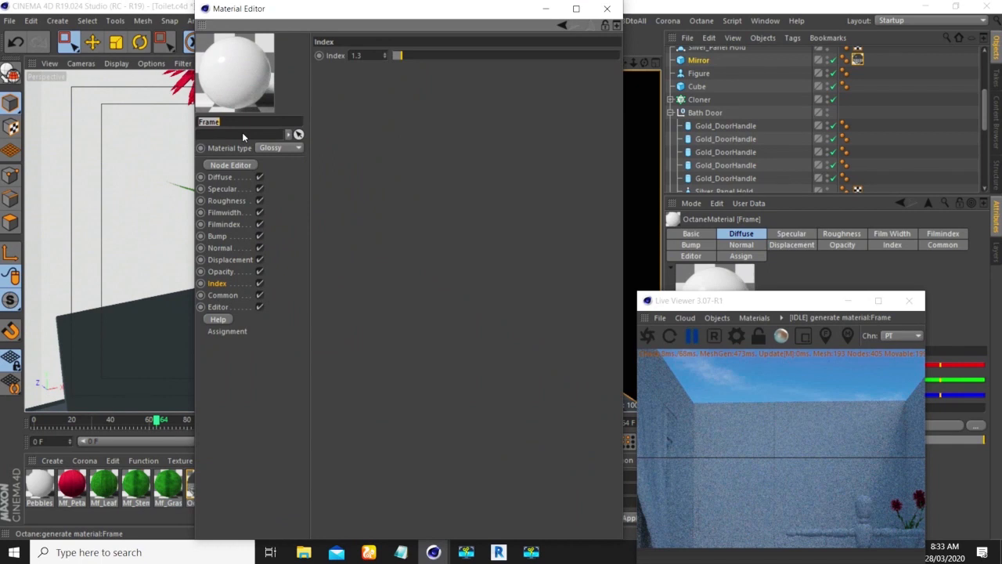
text(Vase)
key(Return)
click(221, 177)
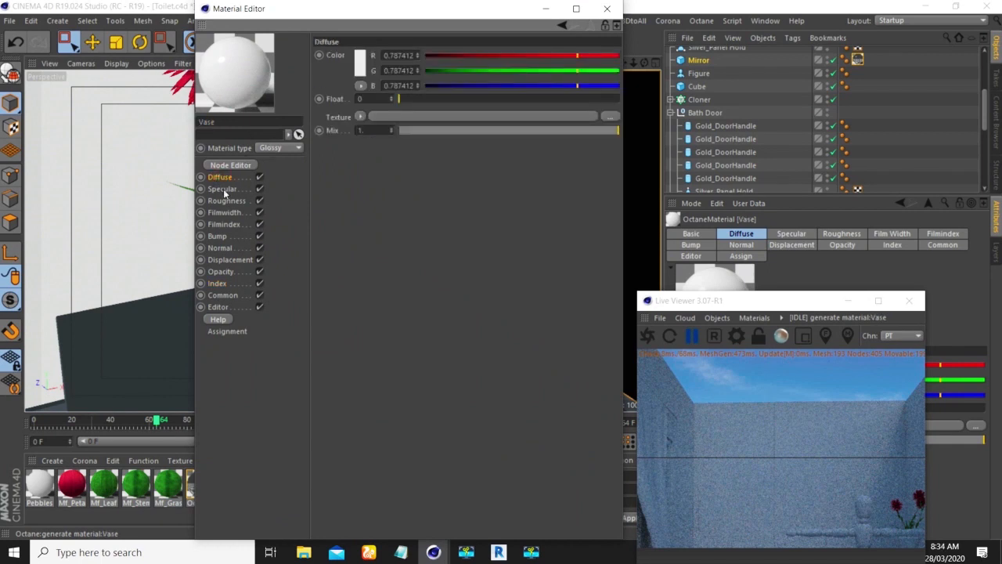
click(226, 200)
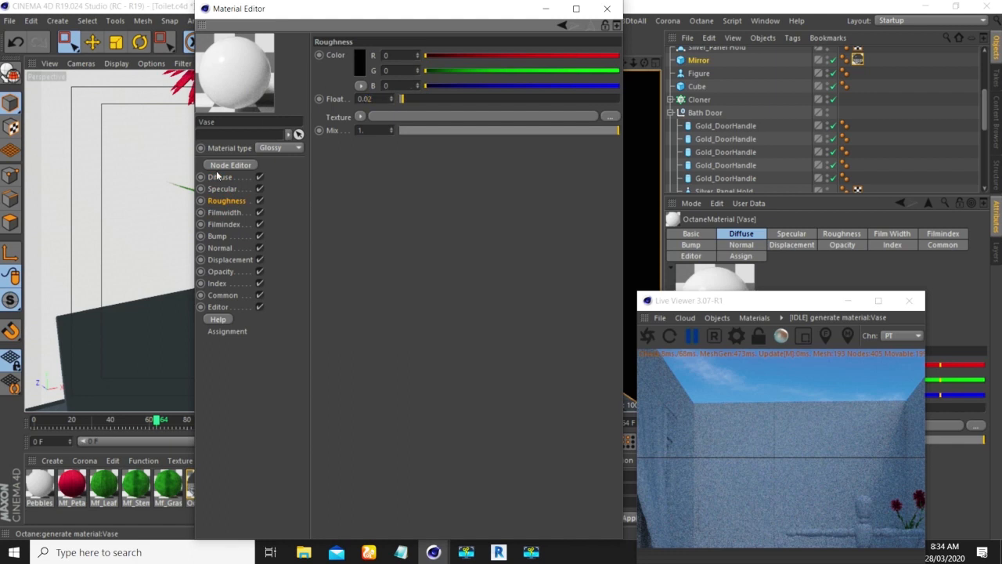
drag(351, 9, 482, 109)
click(738, 108)
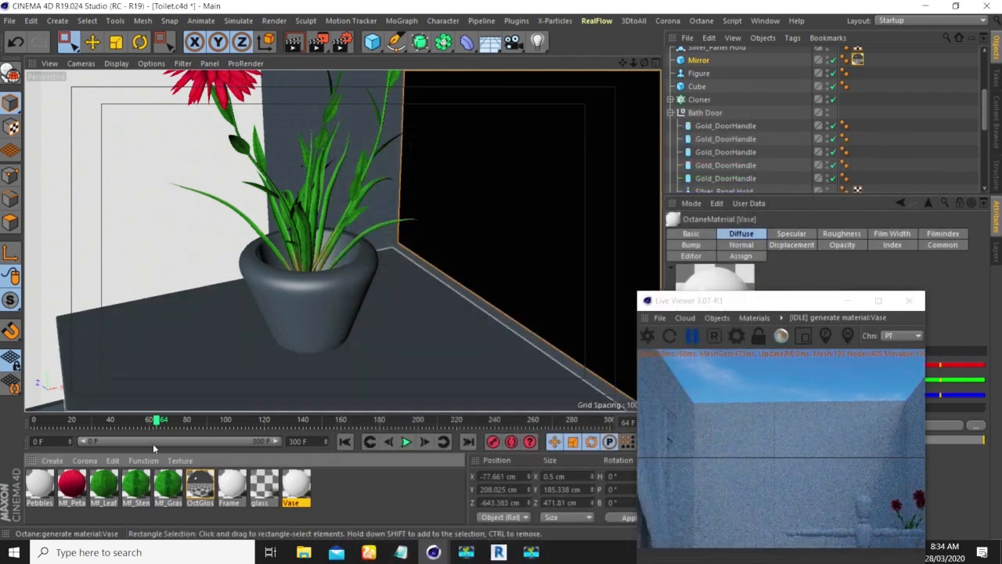
Apply the Vase material to the flower pot on the counter and select the pot with the Move tool
drag(302, 487, 349, 277)
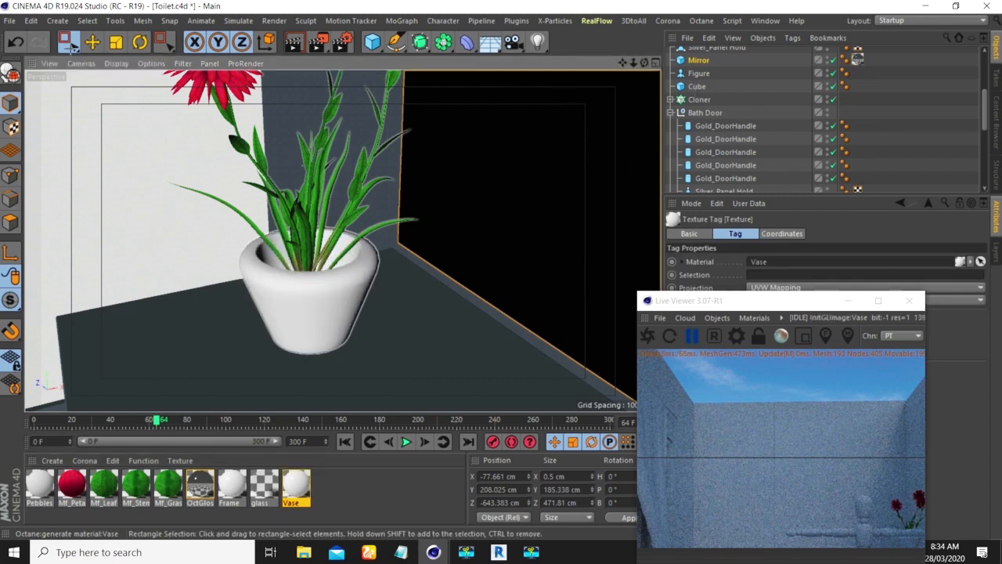
click(92, 42)
click(314, 323)
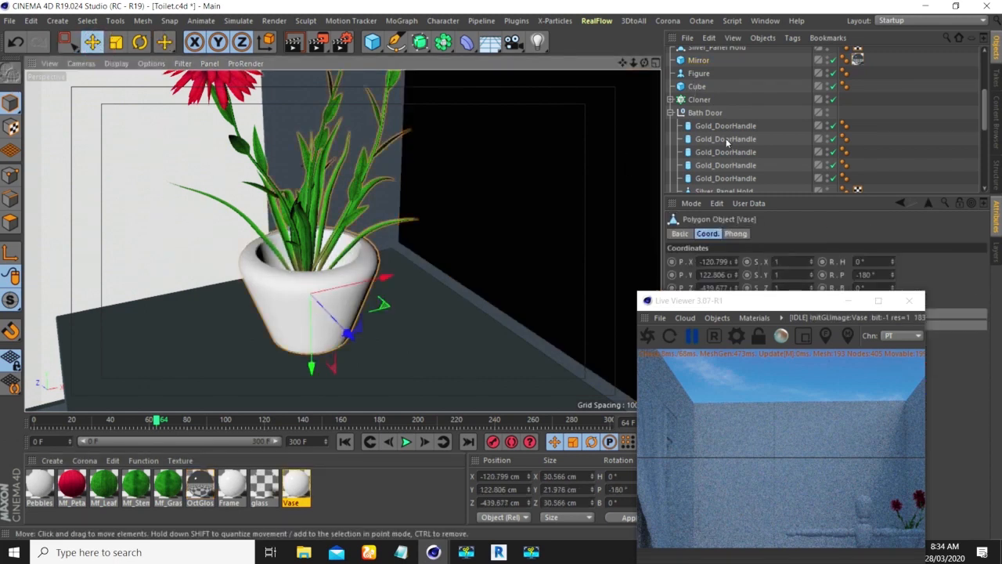
Apply the Pebbles material to the Pebbles group inside the Vase object and move the Live Viewer off the texture tag settings
scroll(712, 97, up, 2)
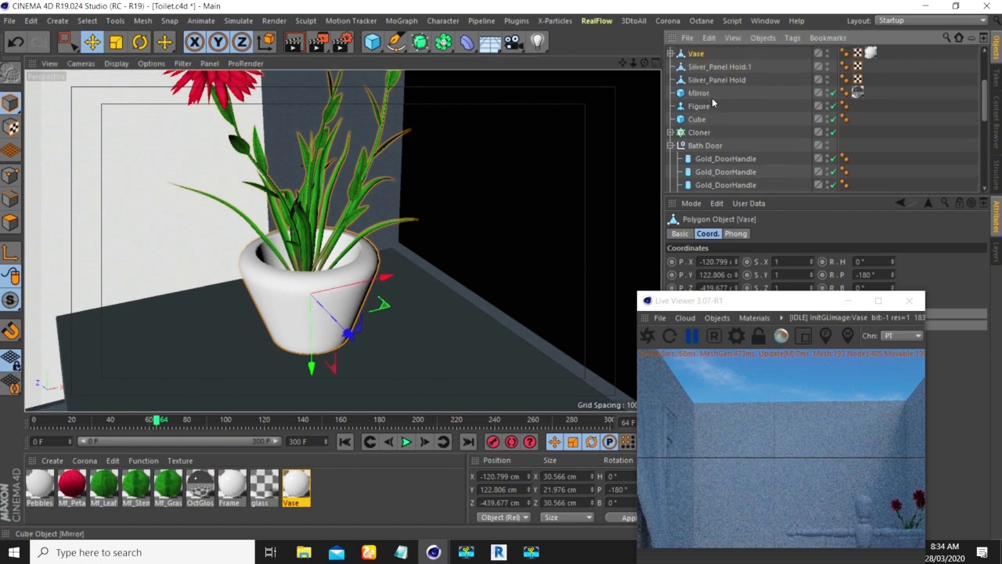
click(671, 54)
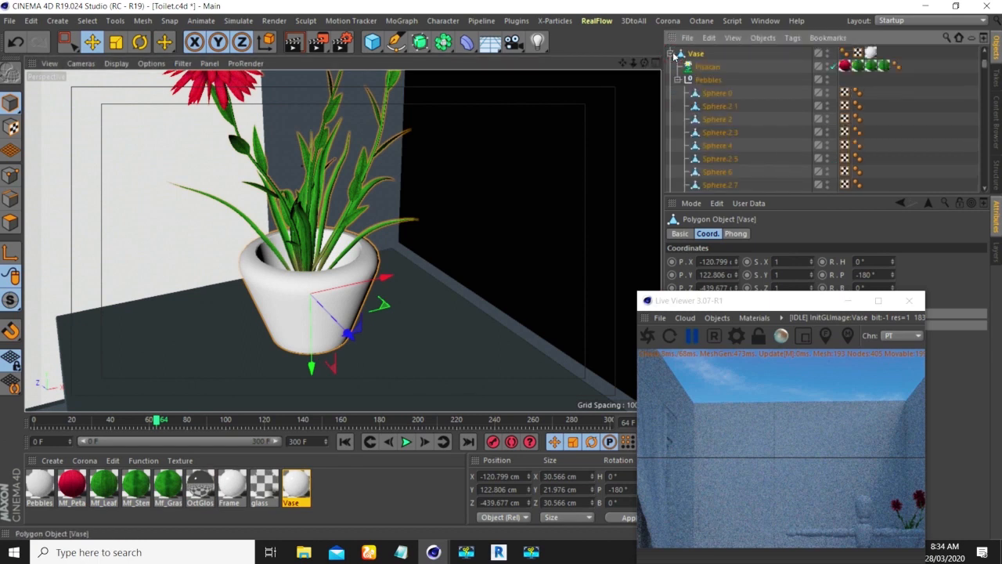
click(717, 119)
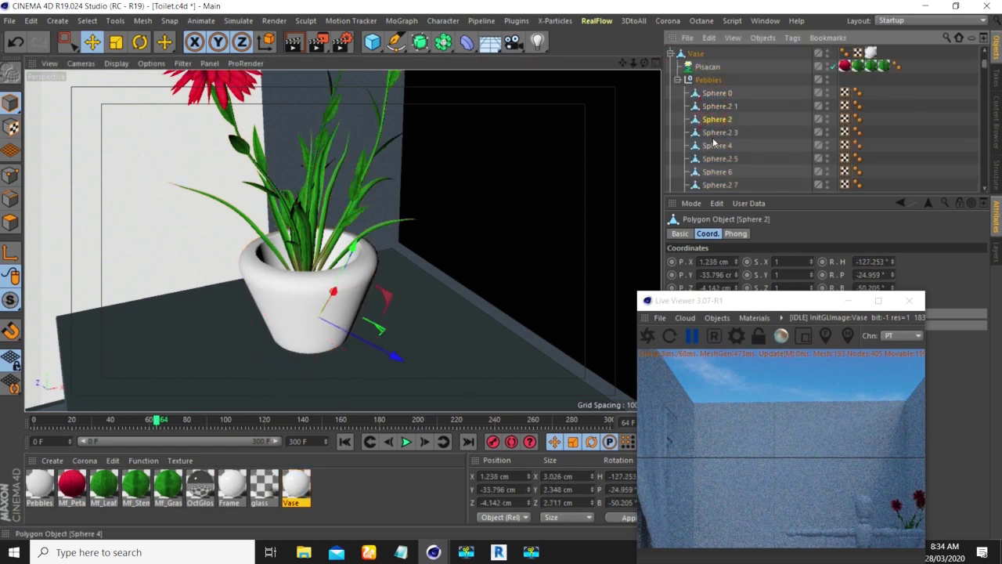
click(704, 82)
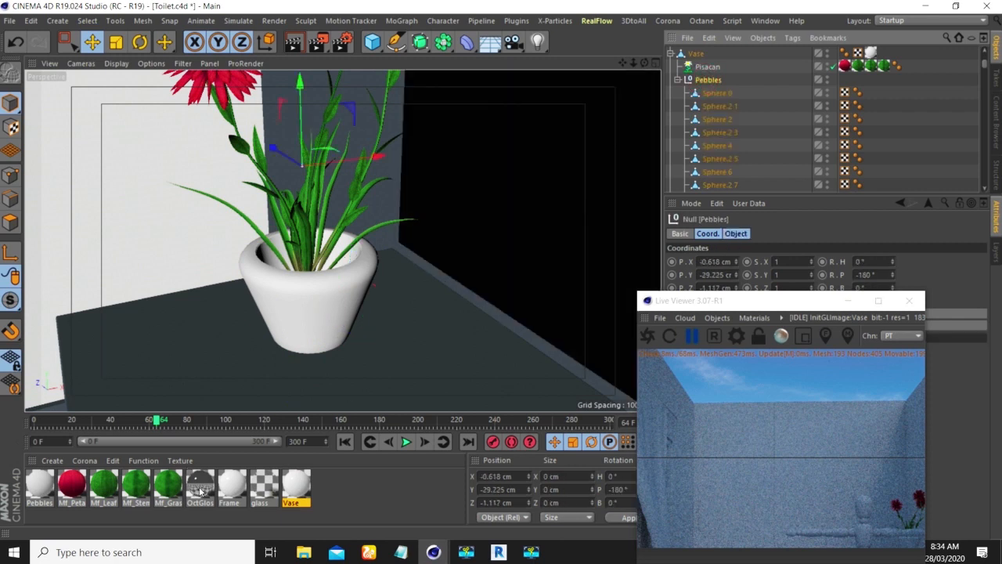
drag(44, 485, 706, 83)
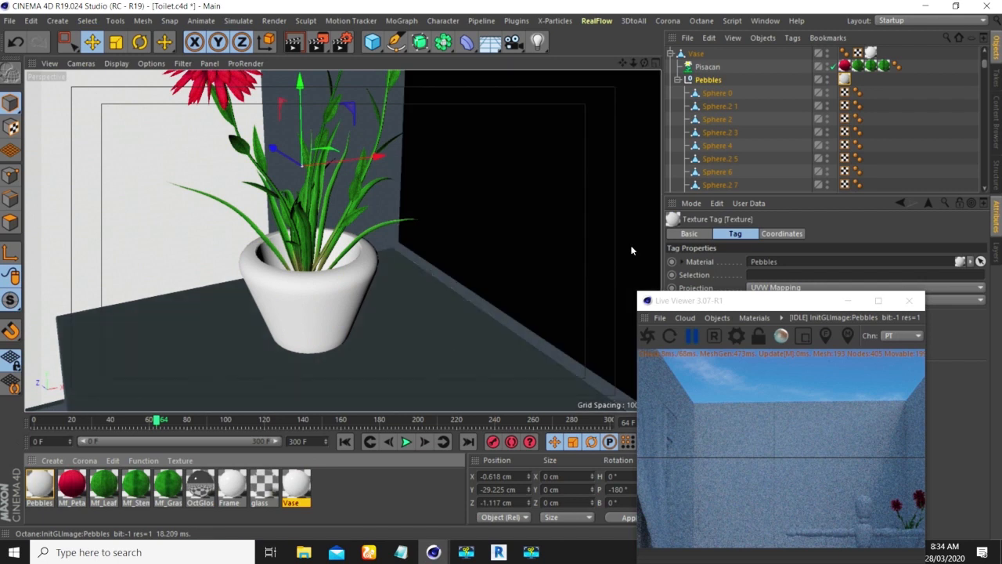
drag(806, 302, 535, 289)
click(768, 289)
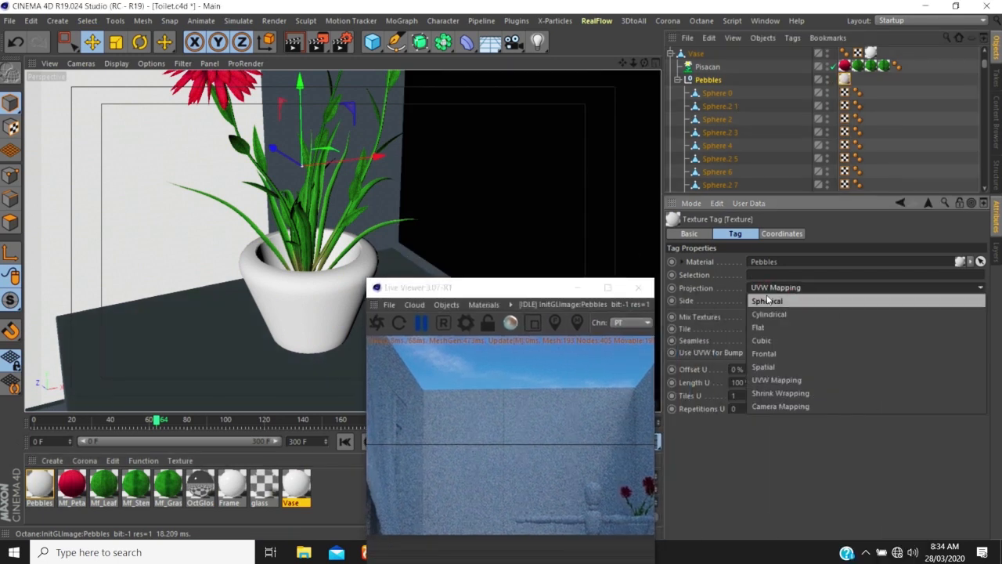
click(851, 211)
double_click(41, 488)
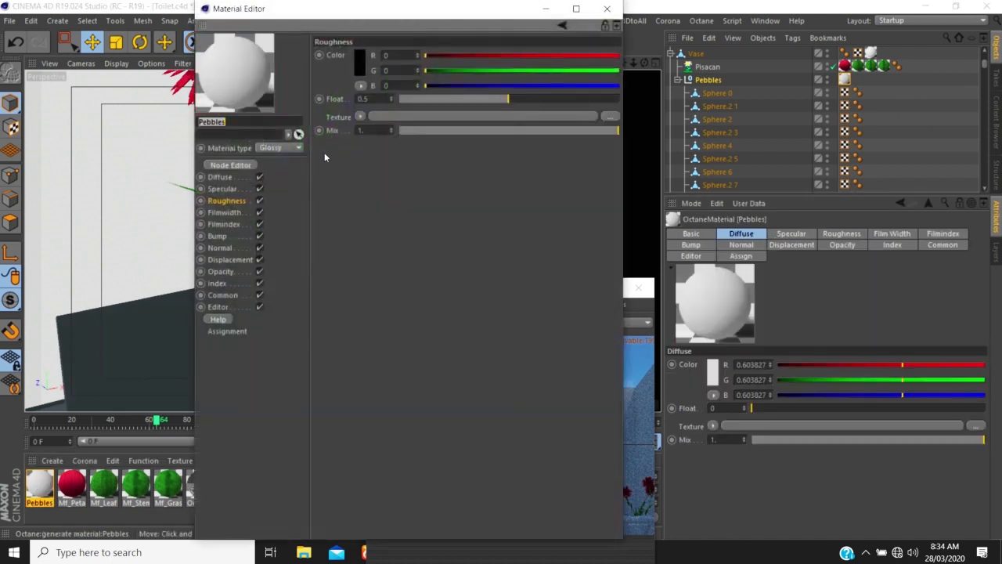
click(605, 118)
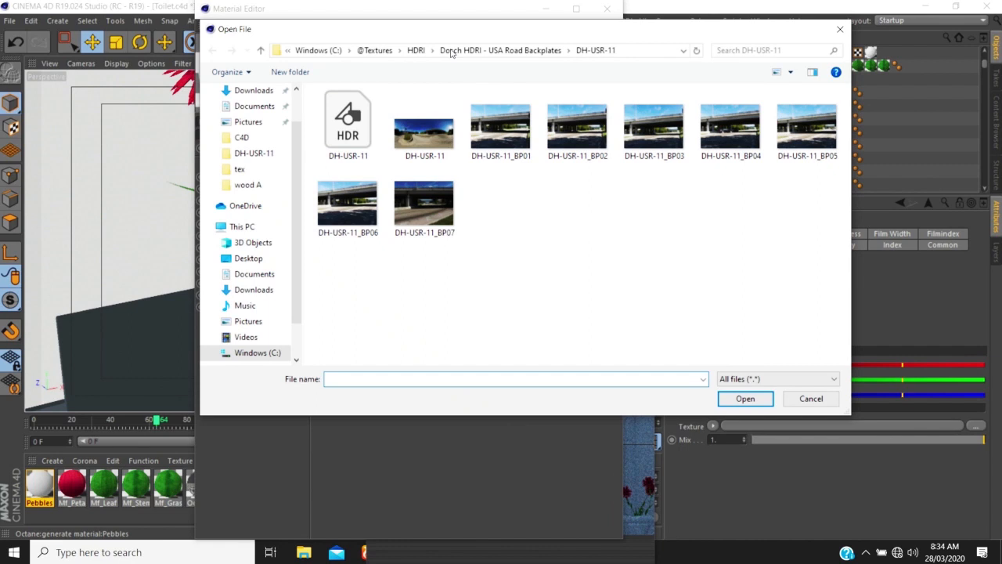
click(414, 50)
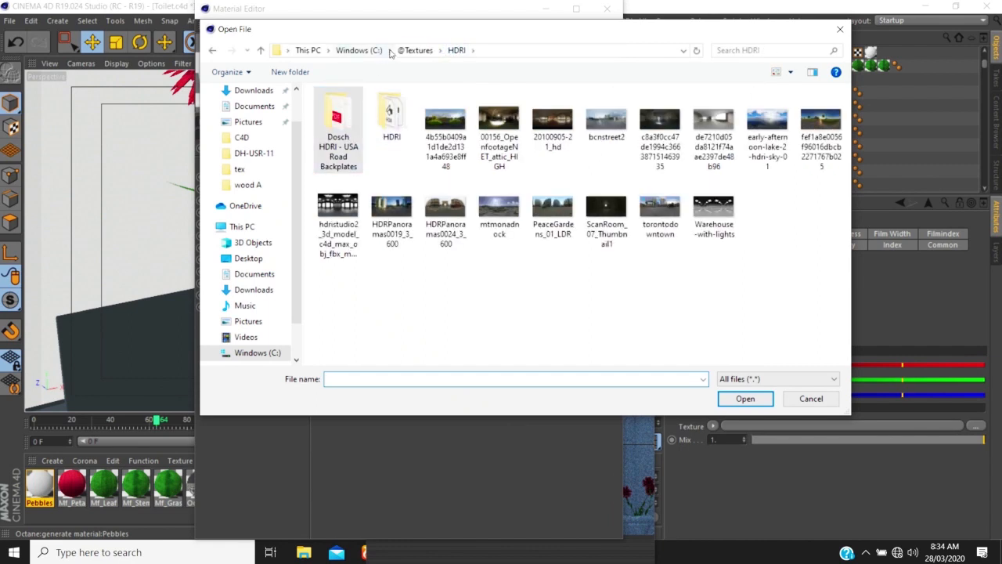
click(415, 50)
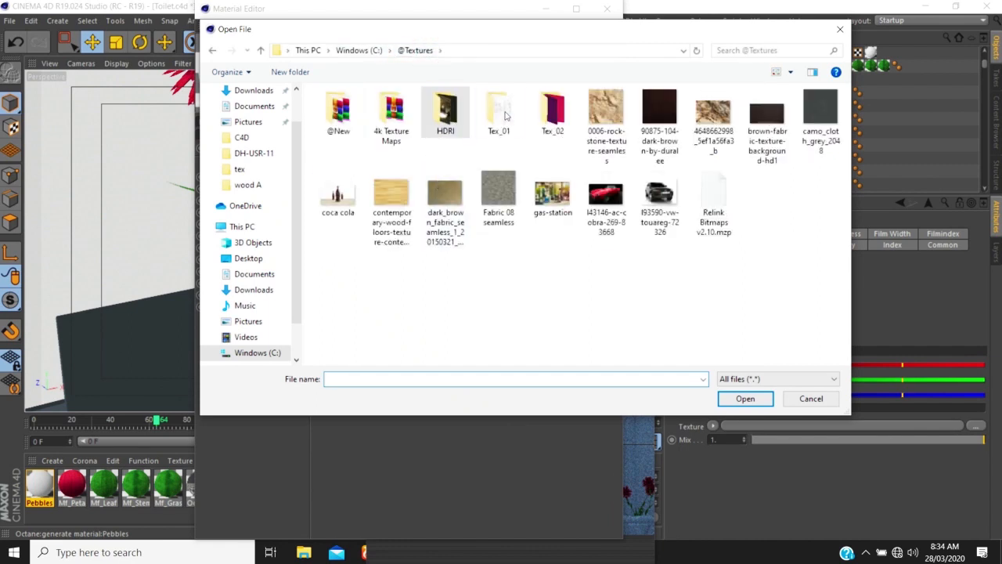
click(604, 118)
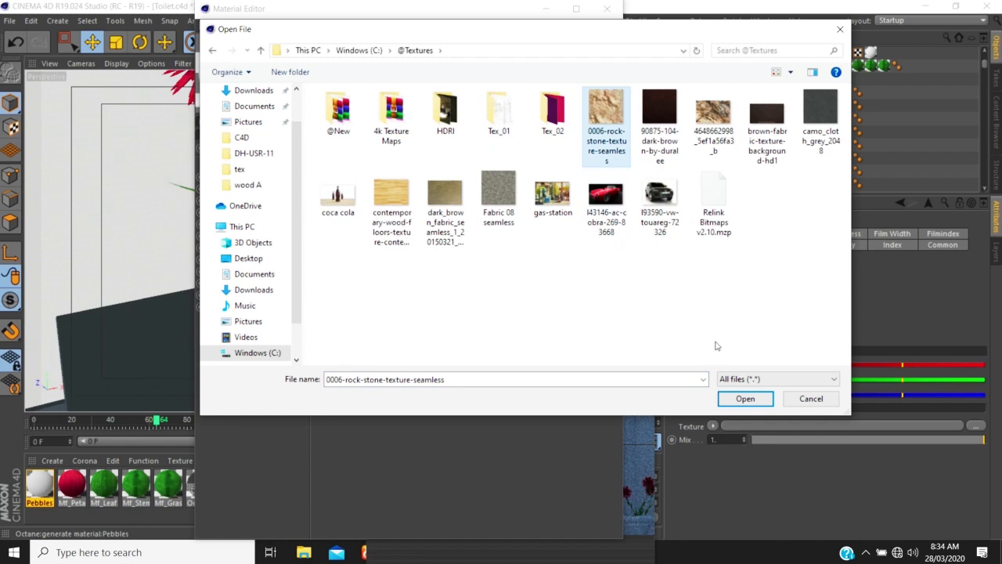
click(745, 398)
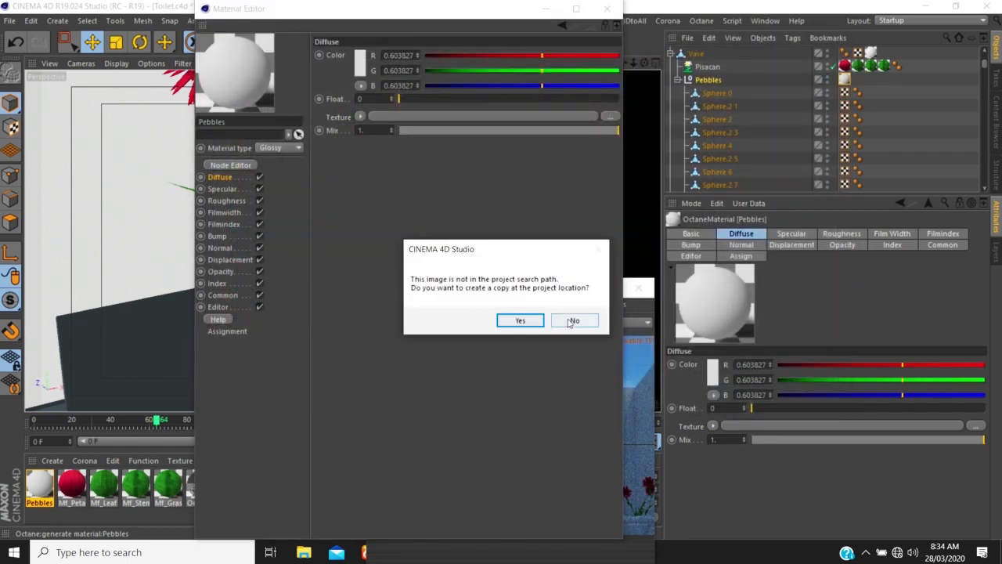
click(572, 321)
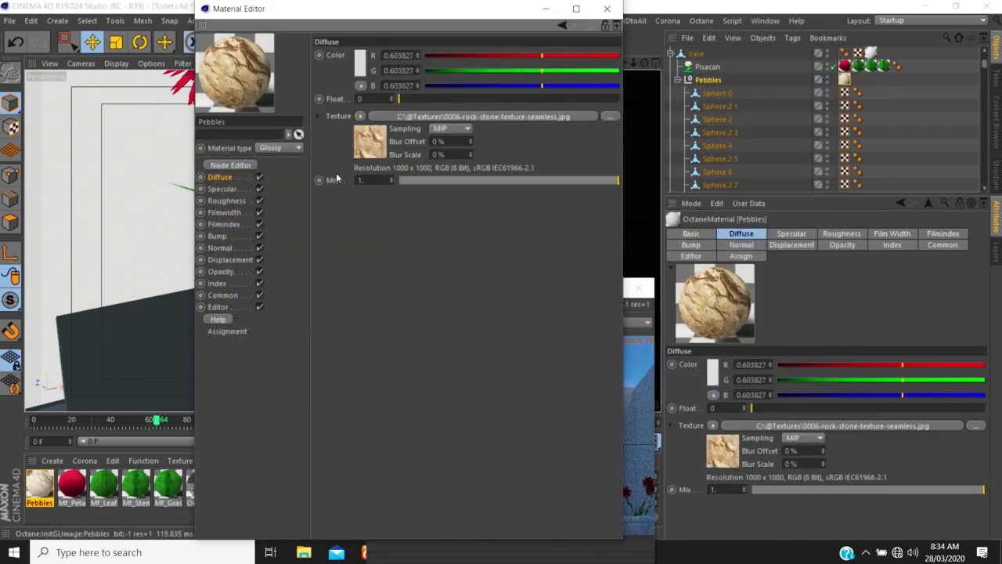
Replace the Pebbles diffuse bitmap with a C4doctane ImageTexture that loads 0006-rock-stone-texture-seamless without copying it to the project location
click(359, 116)
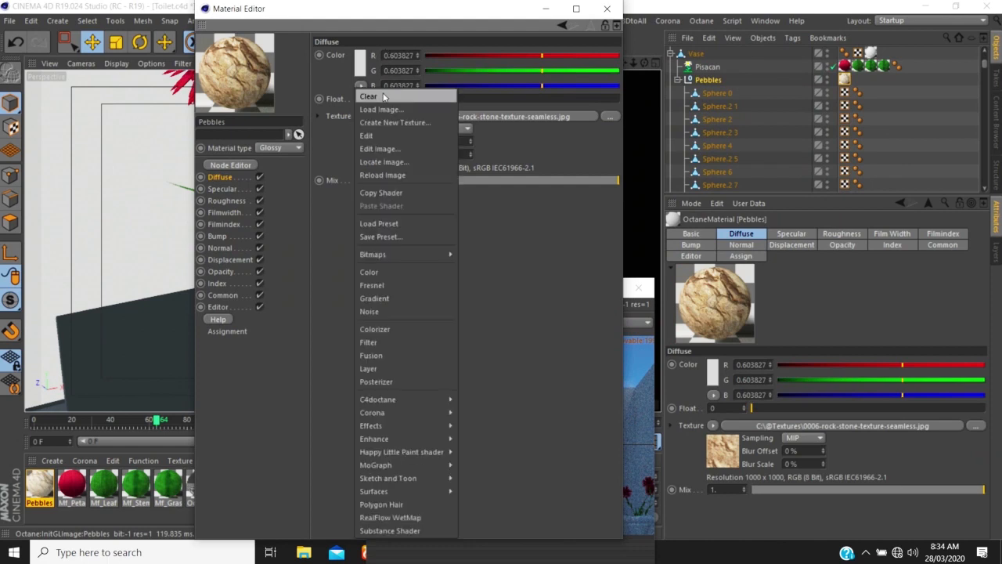
click(371, 95)
click(361, 118)
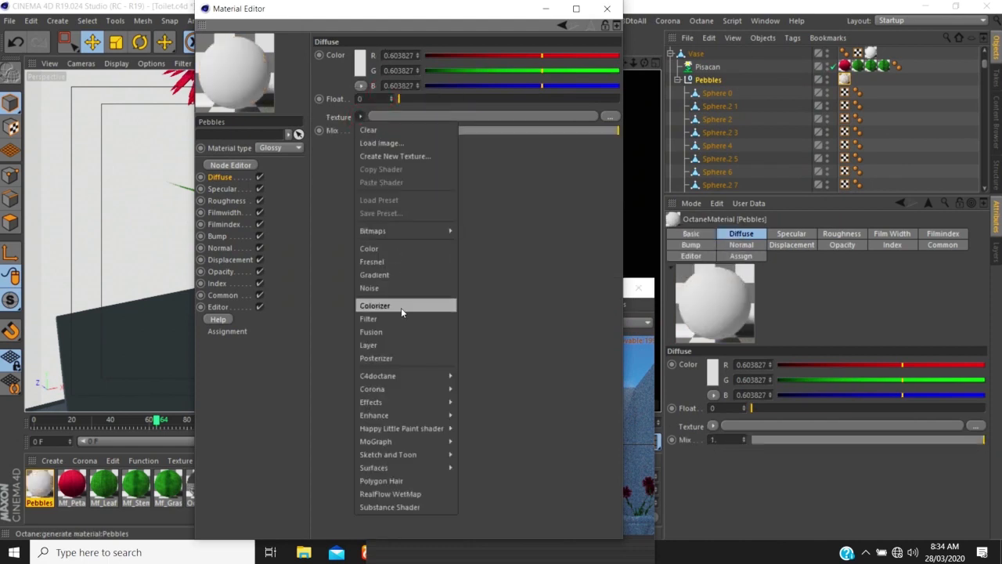
mouse_move(444, 379)
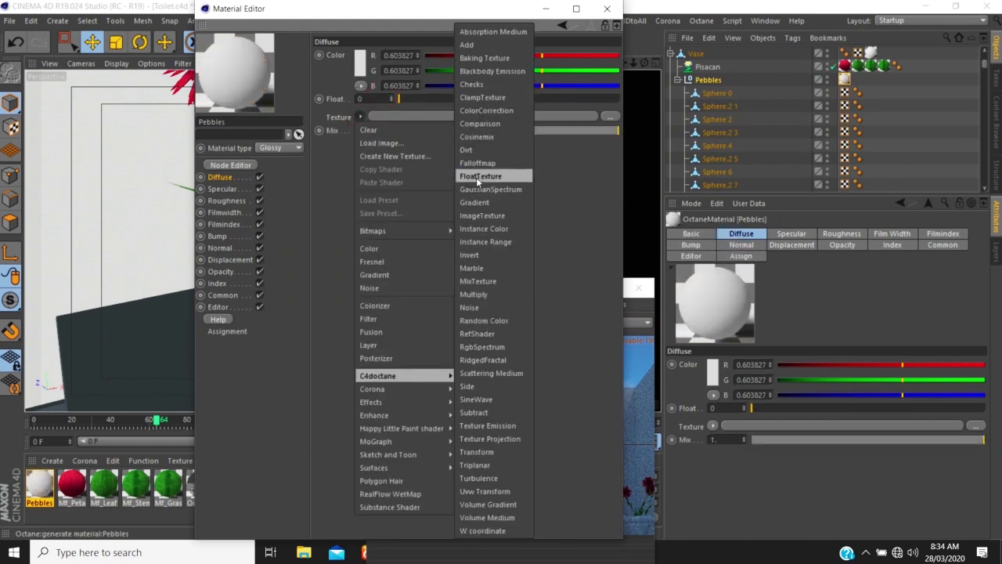
click(462, 214)
click(374, 139)
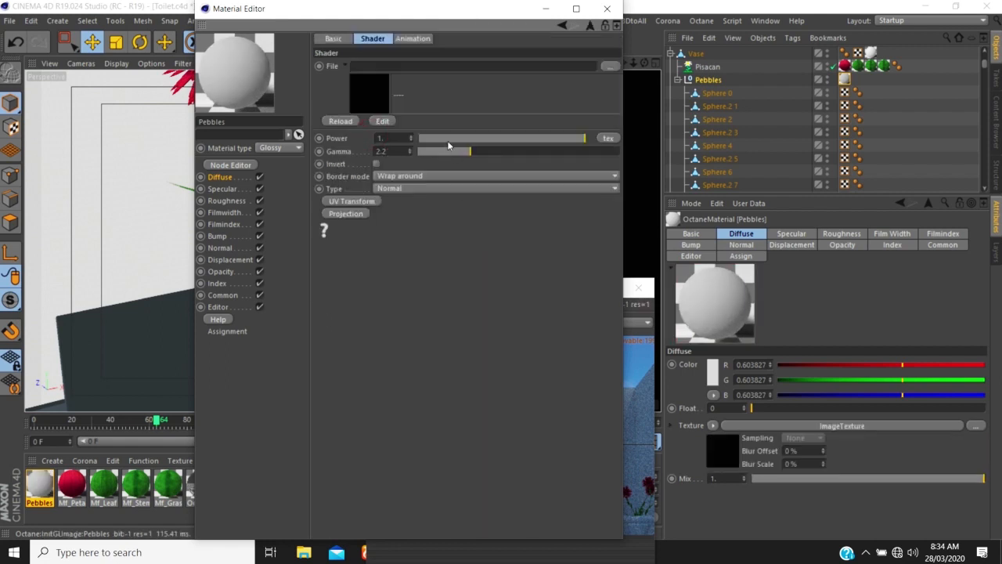
click(609, 66)
click(606, 114)
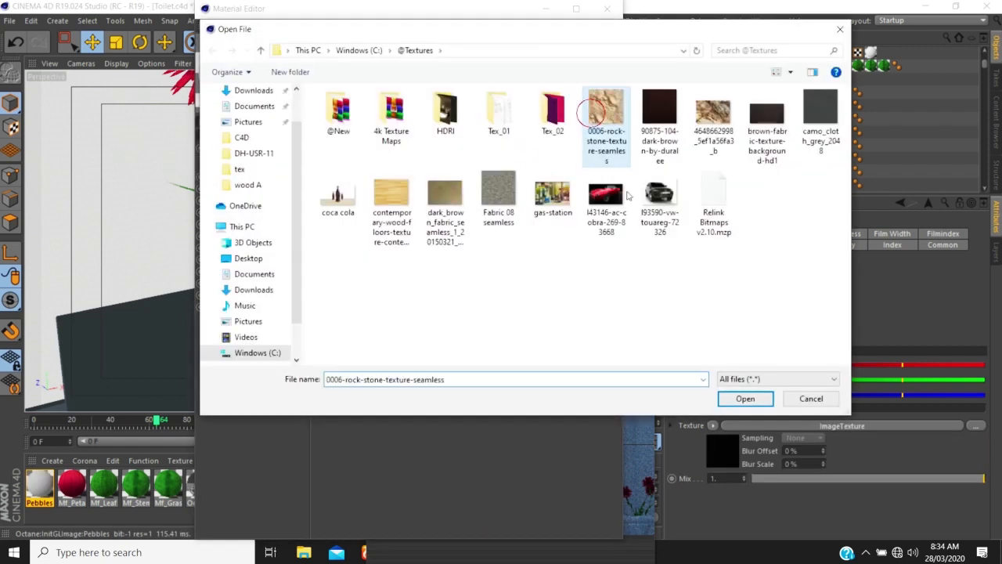
click(741, 400)
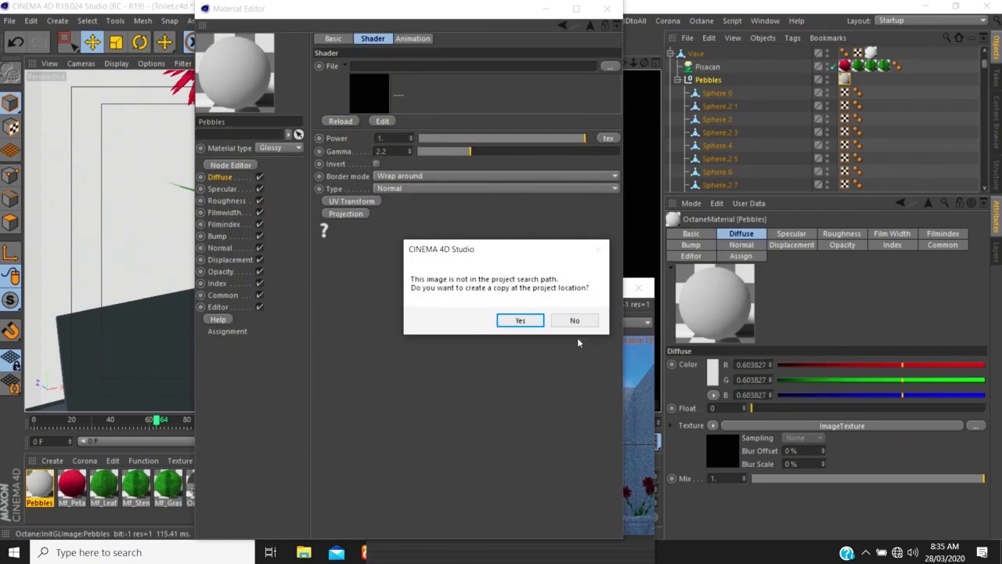
click(574, 320)
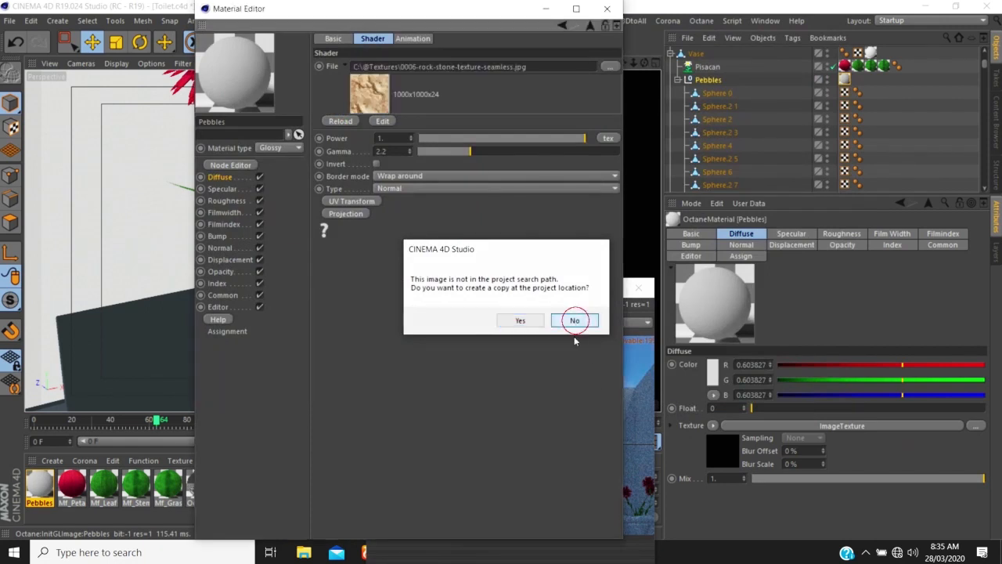
Copy the Pebbles material's diffuse ImageTexture into its bump channel
click(220, 237)
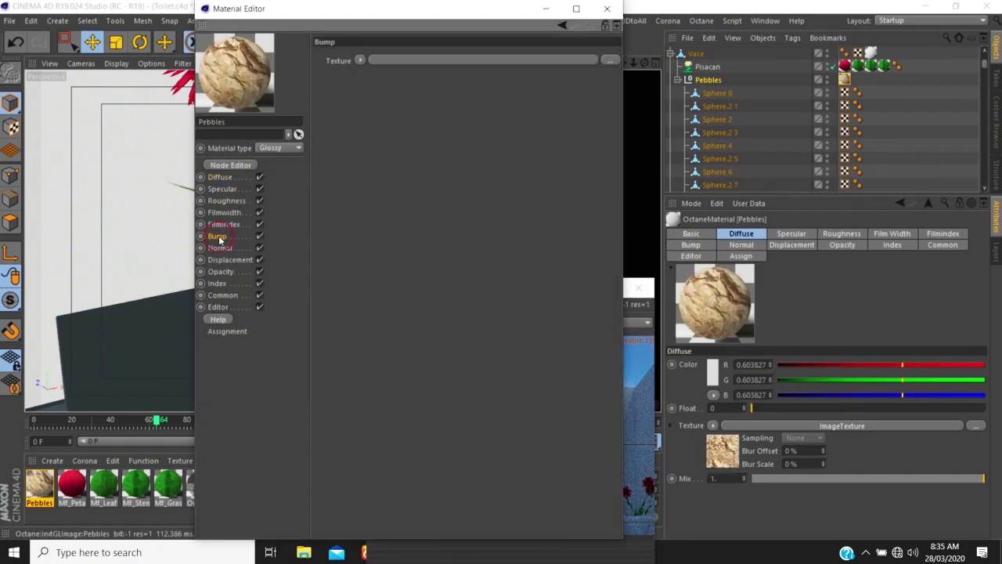
click(219, 177)
drag(361, 141, 383, 60)
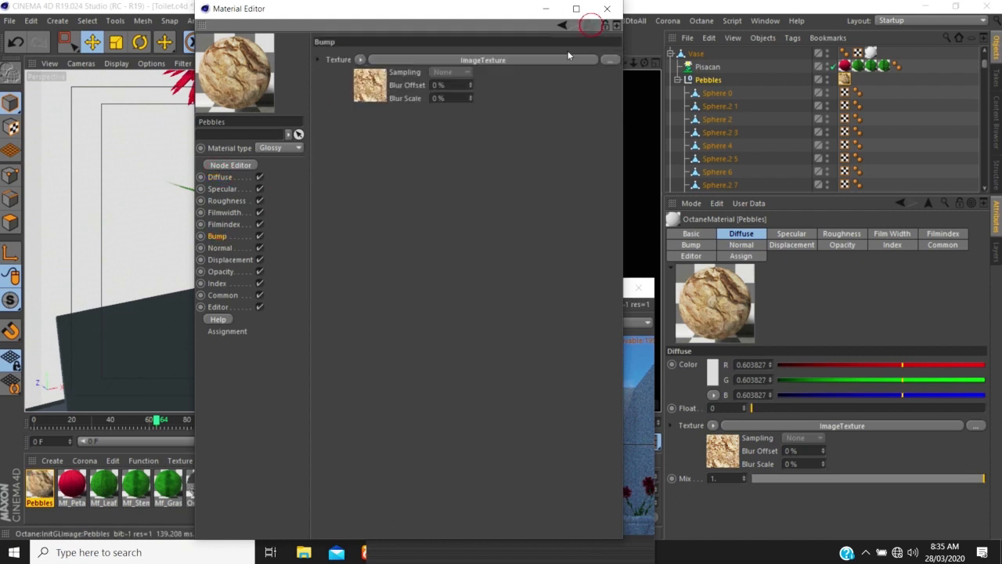
Wrap the Pebbles bump ImageTexture in a C4doctane Gradient and return to the bump channel
click(359, 61)
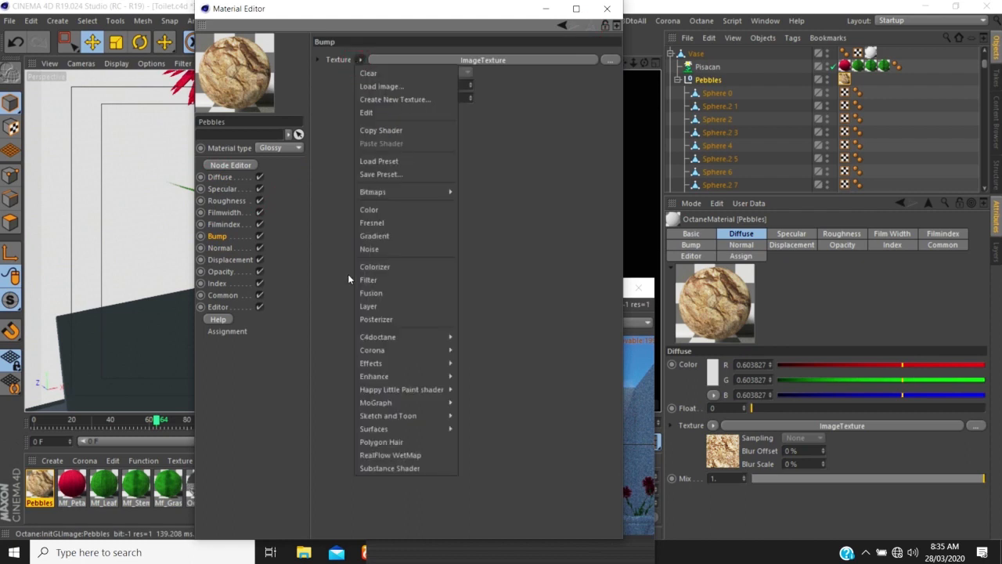
click(401, 336)
click(480, 203)
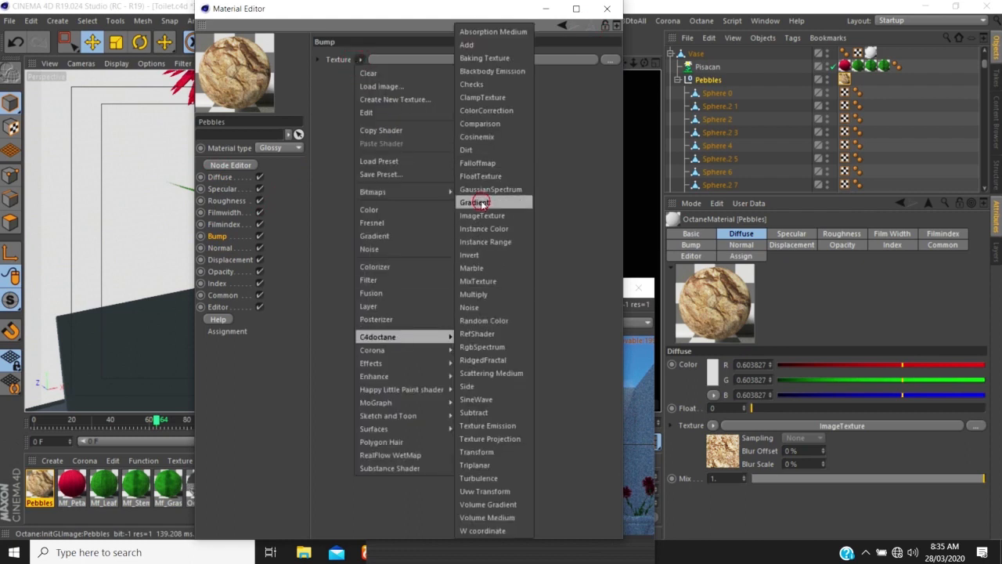
click(364, 88)
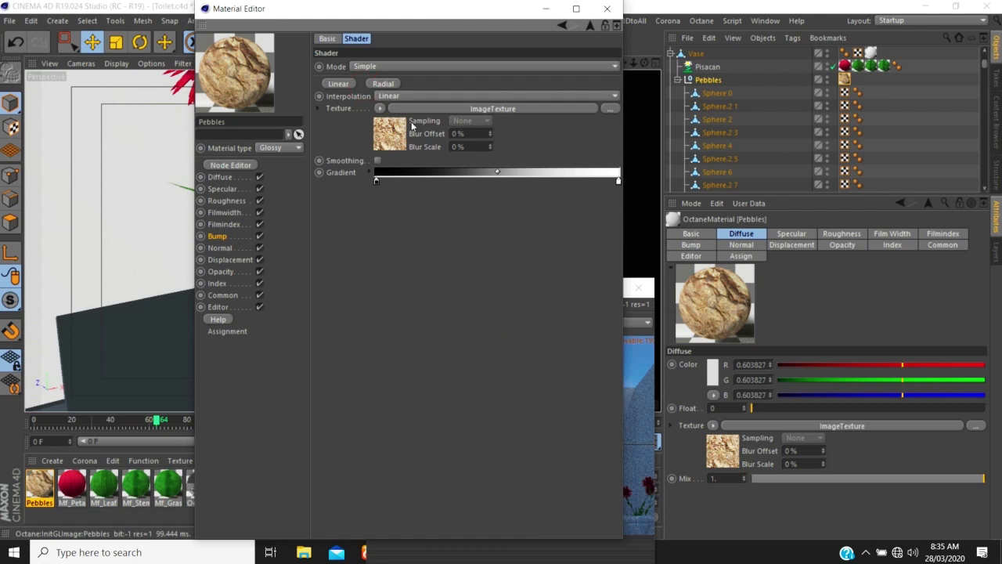
click(590, 26)
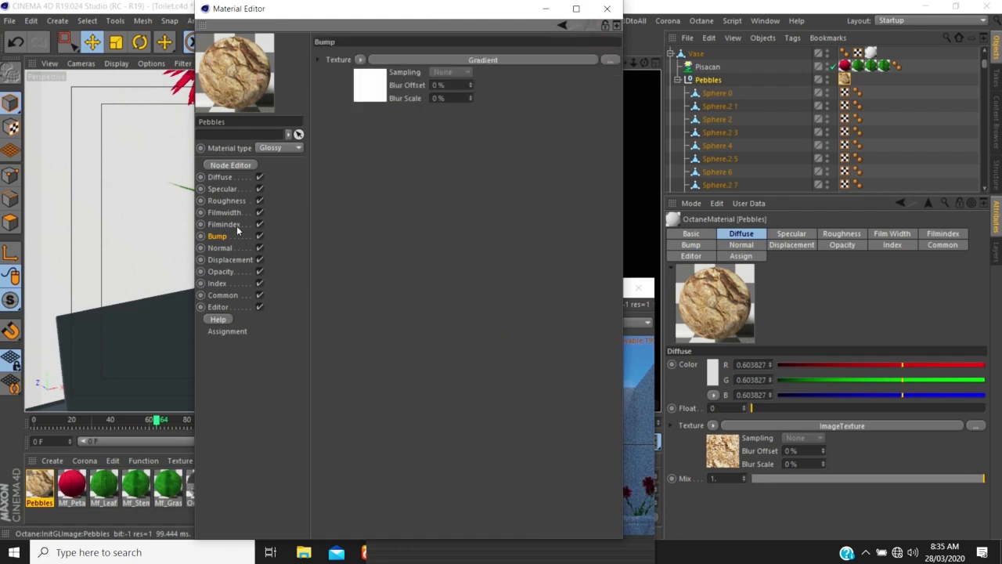
Review the normal, displacement, opacity, index and common settings of the Pebbles material
click(220, 247)
click(226, 259)
click(220, 270)
click(217, 283)
click(220, 295)
click(217, 283)
click(226, 259)
click(221, 271)
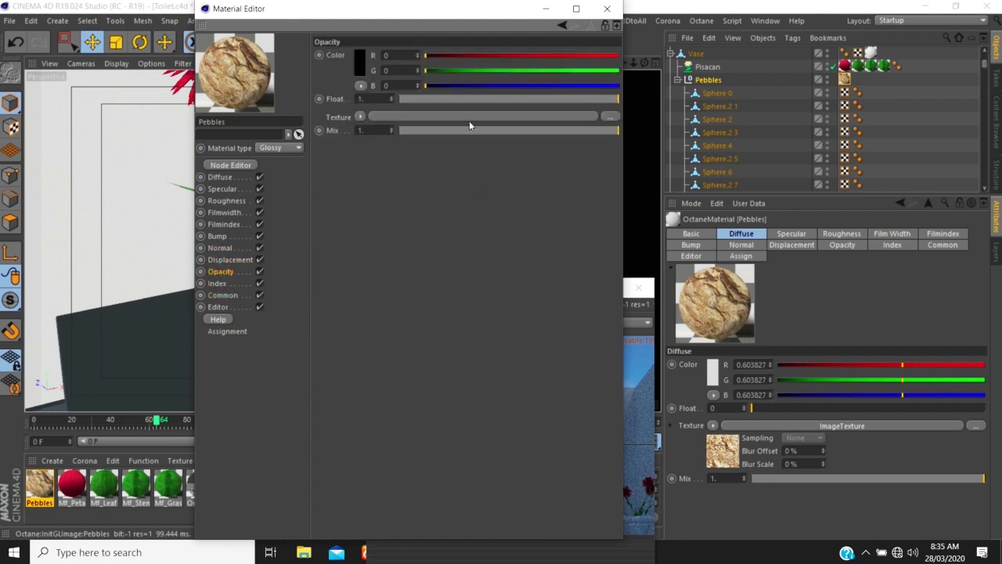
Raise the Pebbles material's specular float to about 0.86
click(219, 178)
click(222, 188)
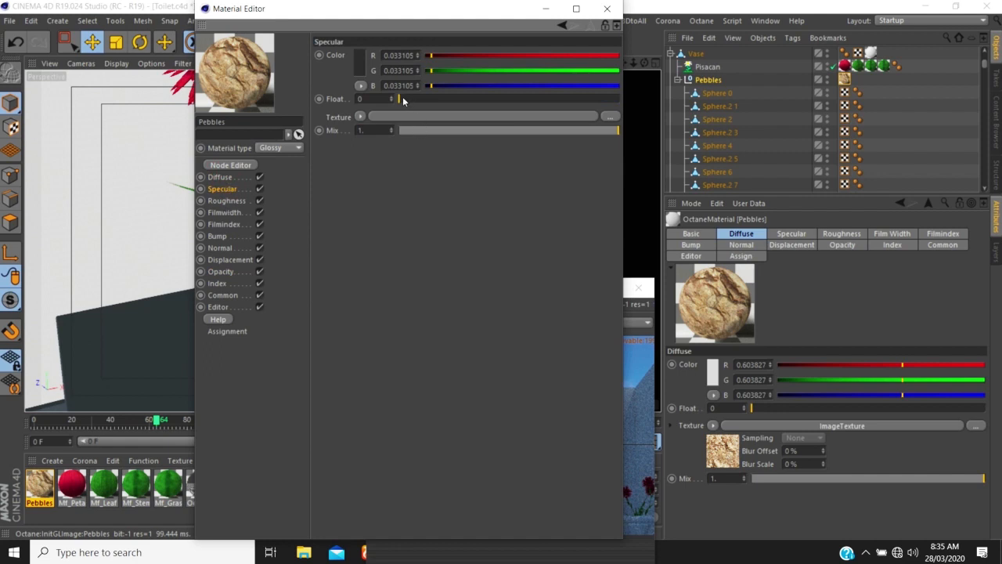
drag(403, 98, 587, 98)
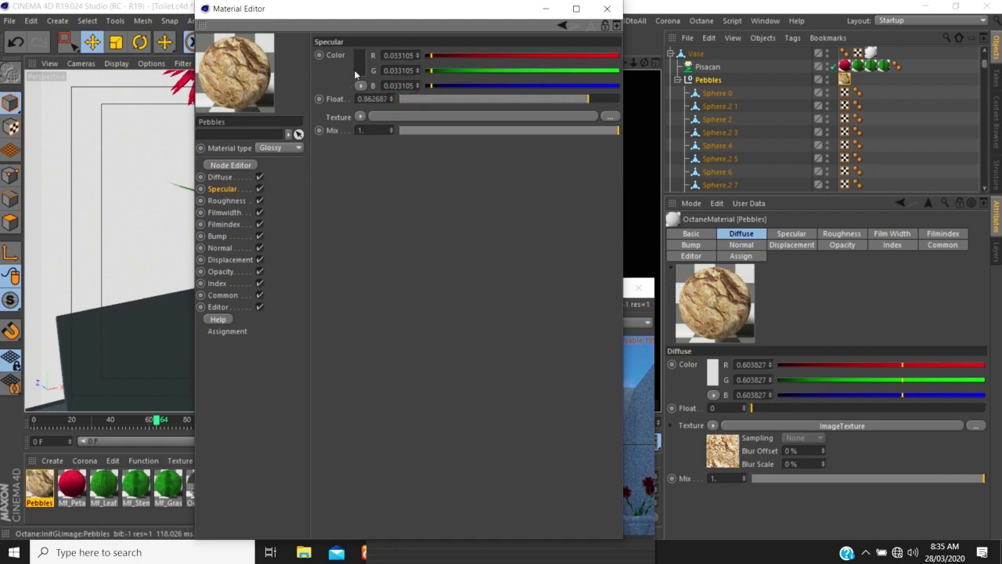
click(222, 201)
click(451, 99)
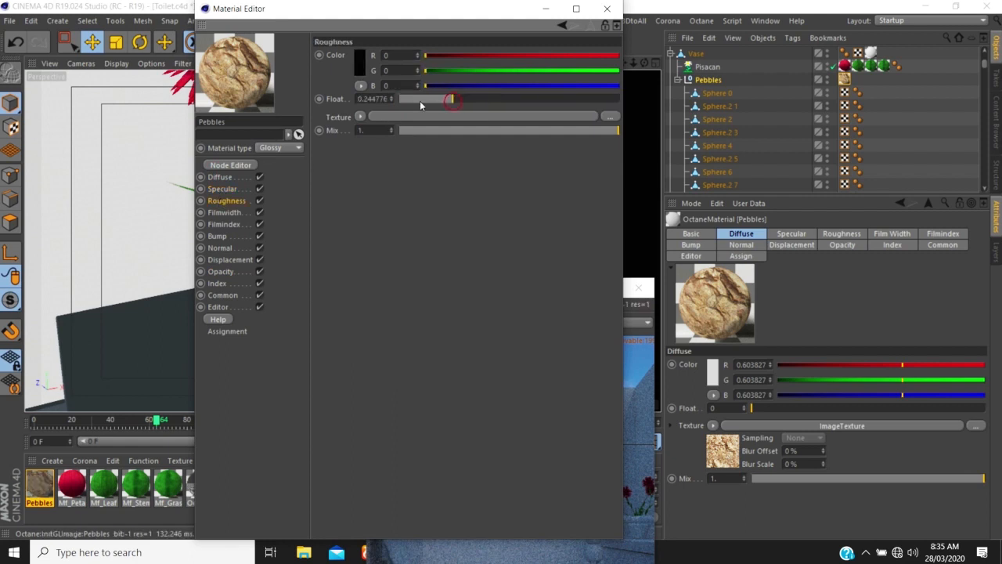
drag(405, 98, 396, 98)
Set the Pebbles material's specular color to black and its specular float to 1
click(220, 190)
click(360, 69)
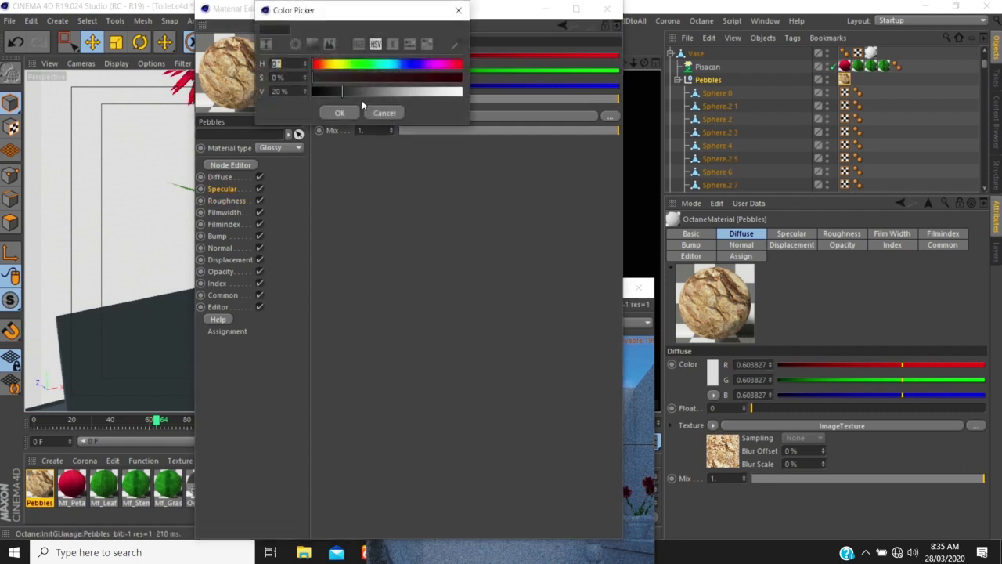
click(335, 113)
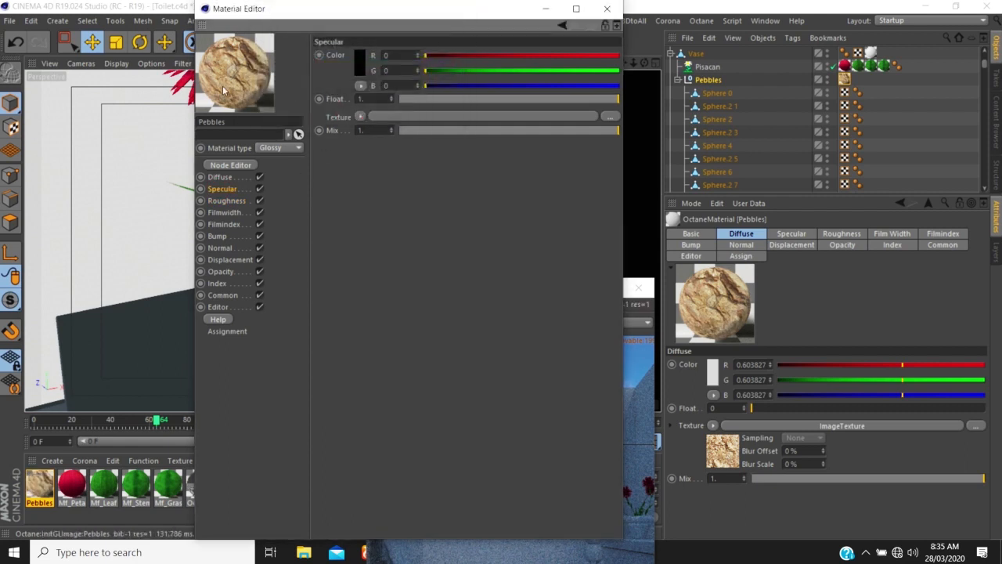
Raise the Pebbles material's roughness float to about 0.25 and close its editor
click(220, 202)
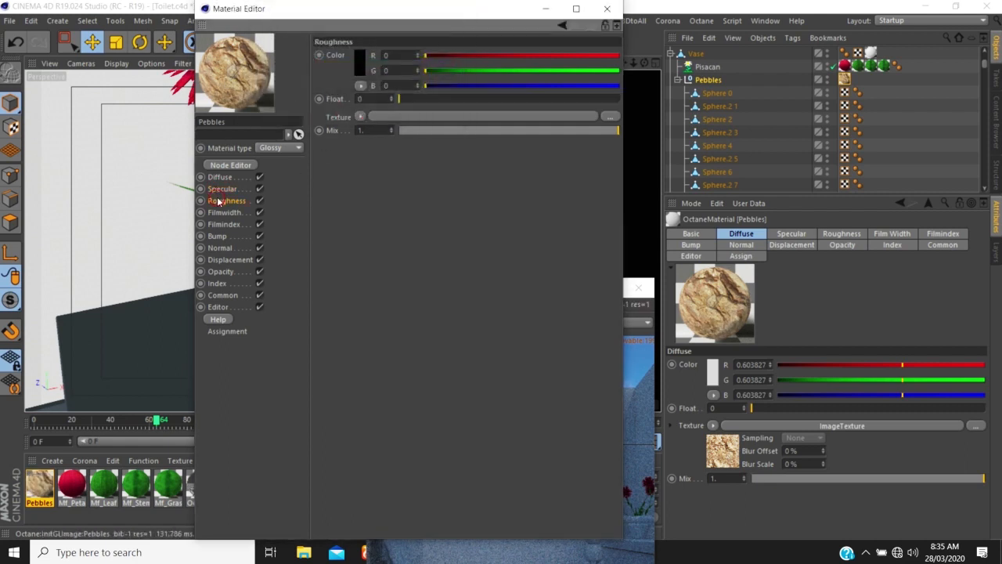
drag(393, 102, 456, 100)
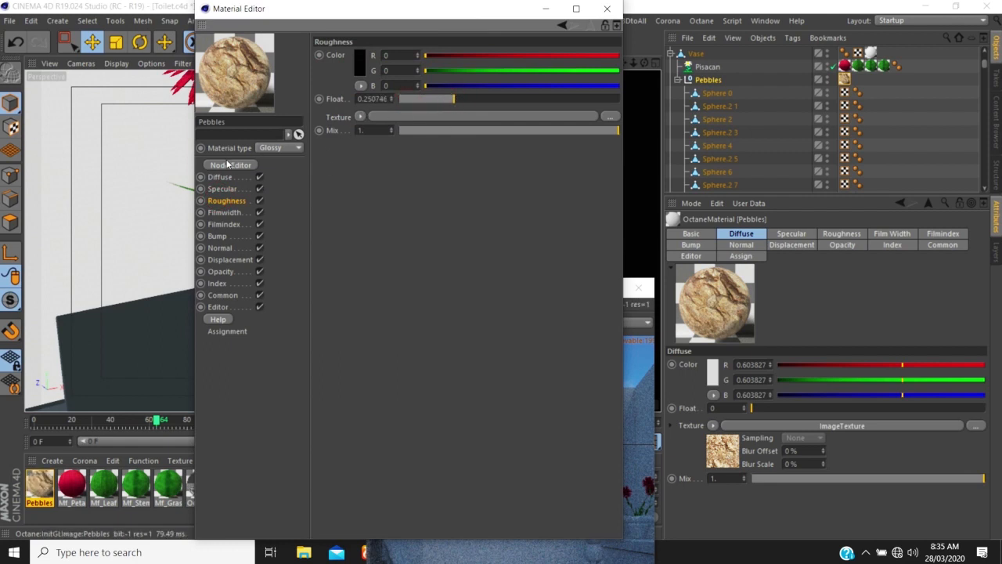
click(607, 8)
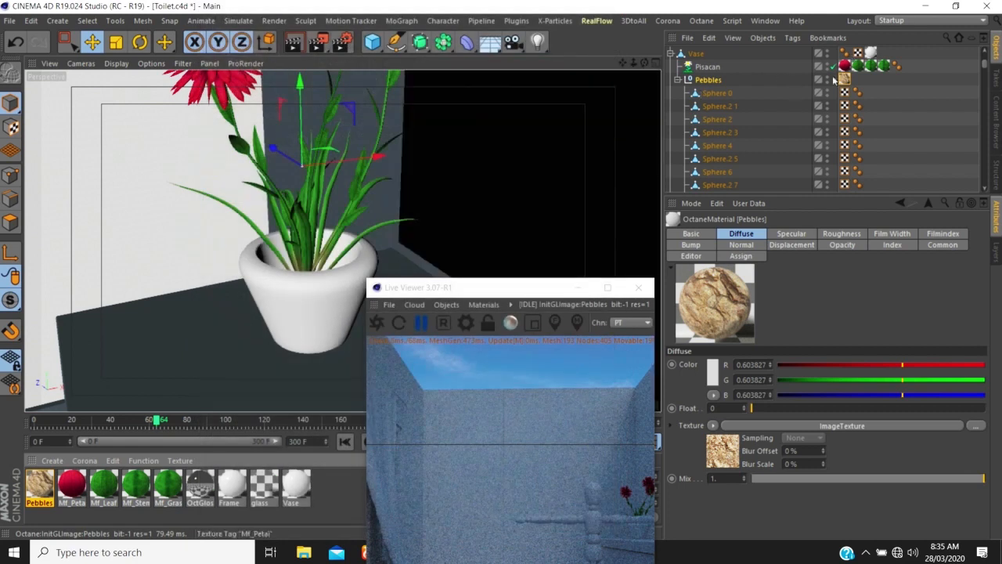
Reopen the Pebbles material and add a Mesh UV texture projection to its diffuse ImageTexture
double_click(41, 490)
click(220, 177)
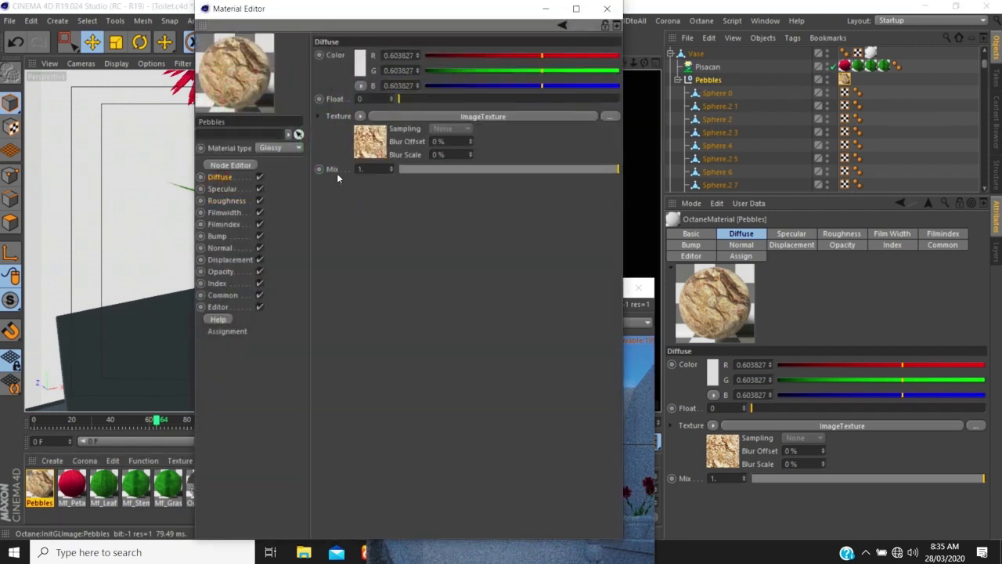
click(362, 143)
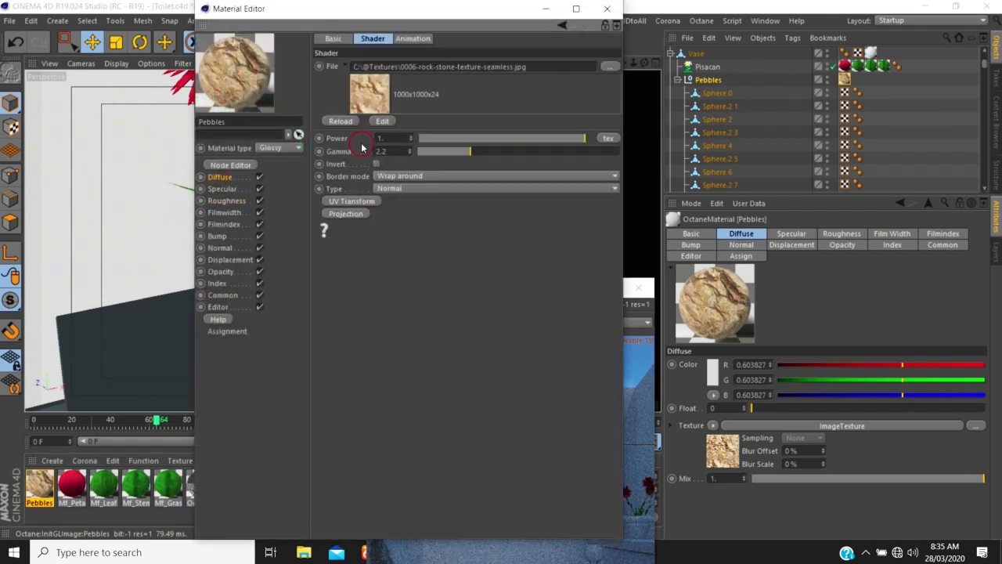
click(342, 214)
click(332, 214)
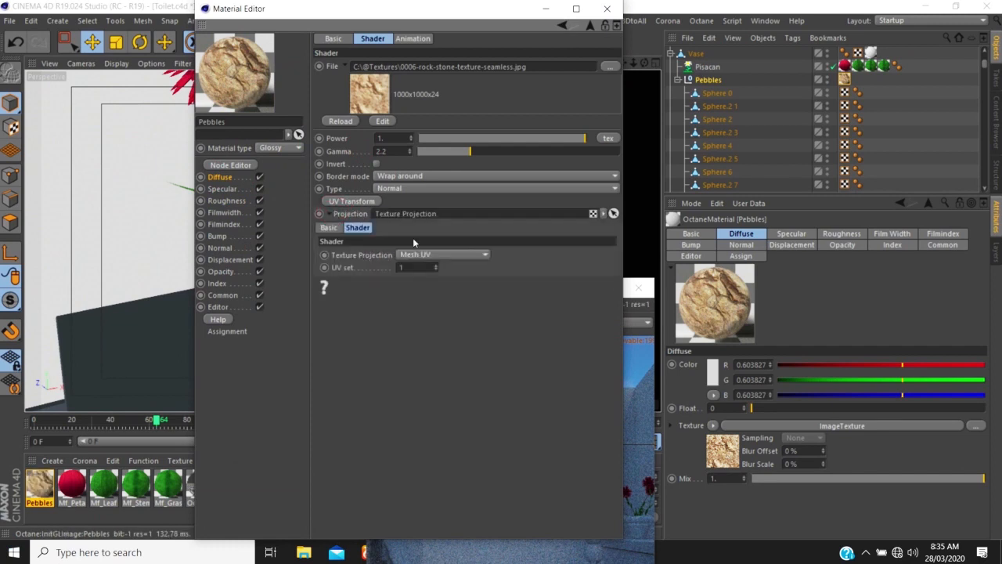
click(422, 257)
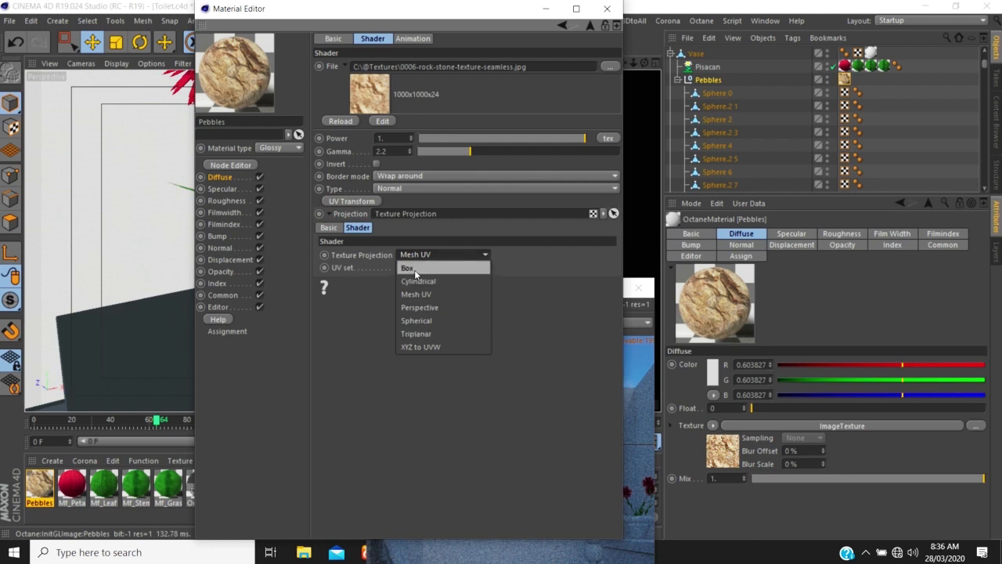
click(372, 302)
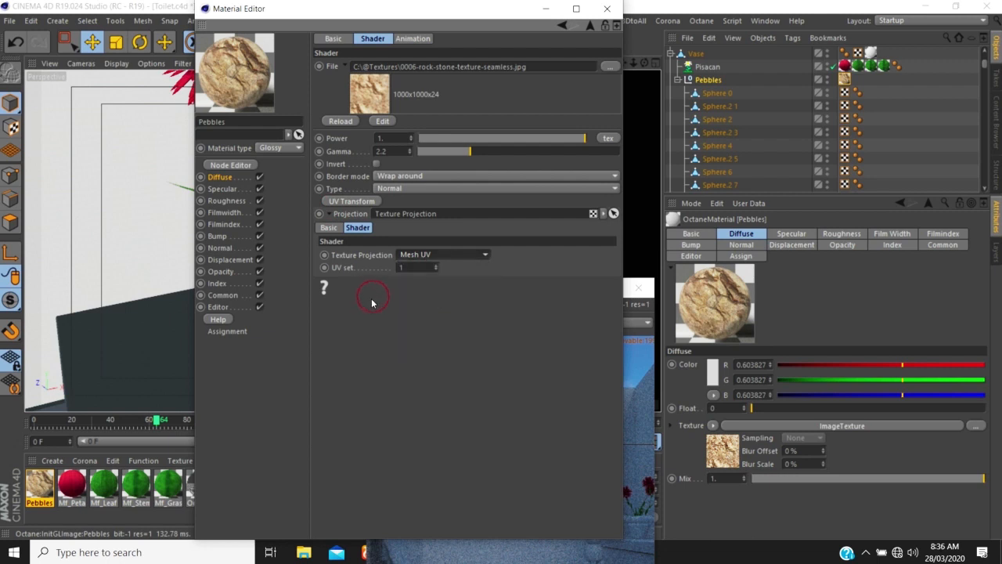
Add a Mesh UV texture projection to the ImageTexture inside the Pebbles bump gradient and close the material
click(221, 236)
click(374, 97)
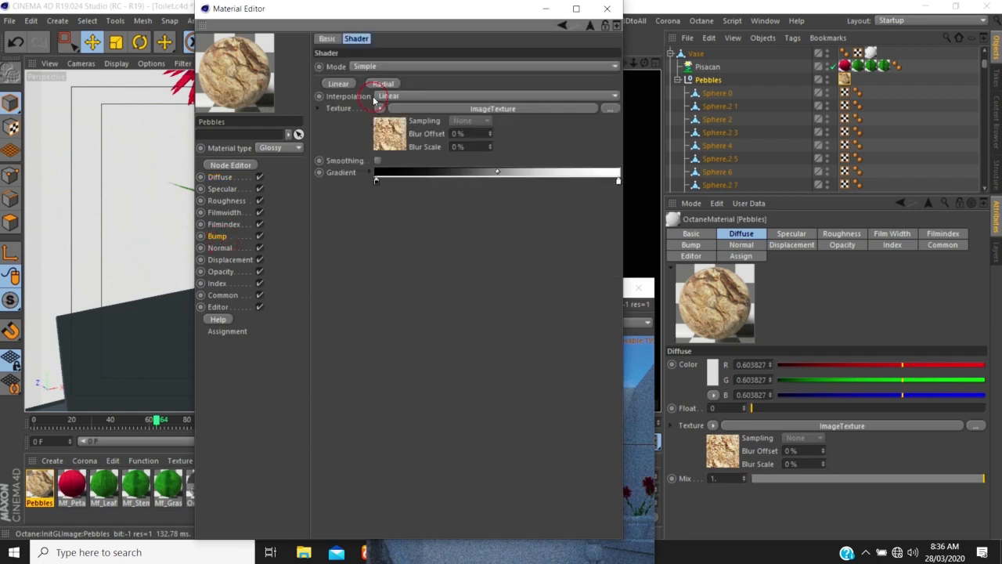
click(390, 133)
click(347, 214)
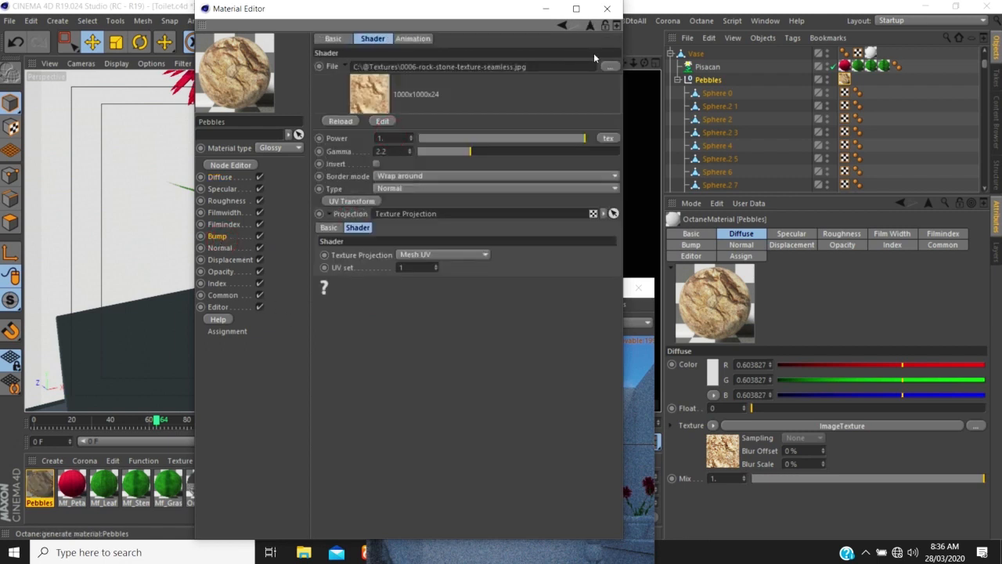
click(607, 8)
Create an Octane Glossy material and name it Gold
alt+drag(567, 112, 306, 289)
scroll(306, 289, up, 8)
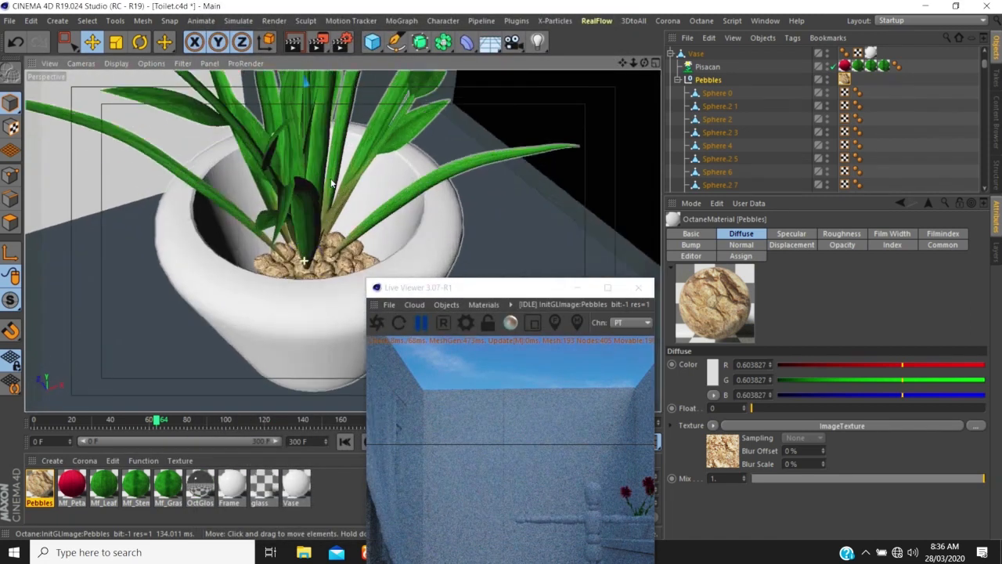
scroll(284, 294, down, 8)
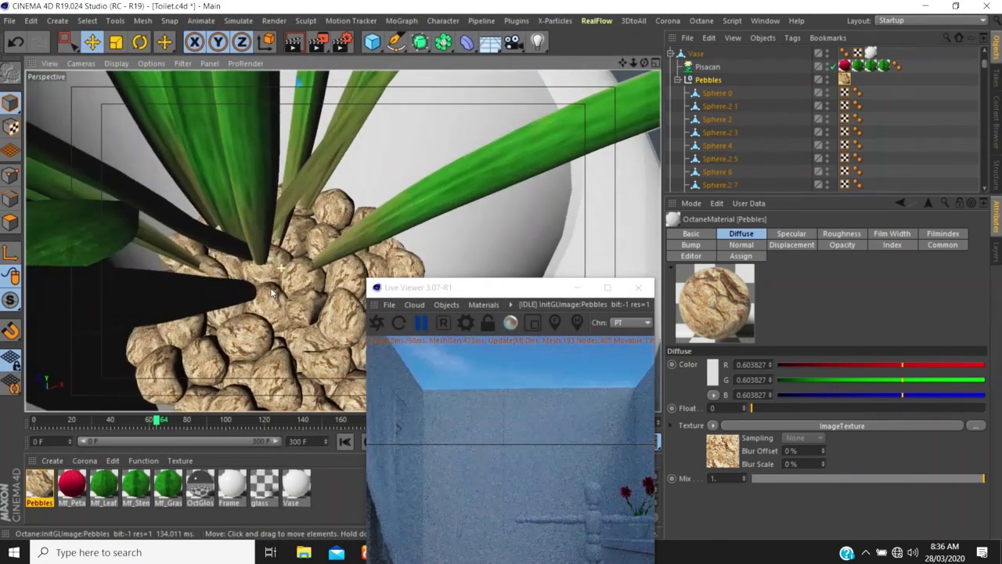
alt+drag(284, 295, 161, 363)
click(483, 305)
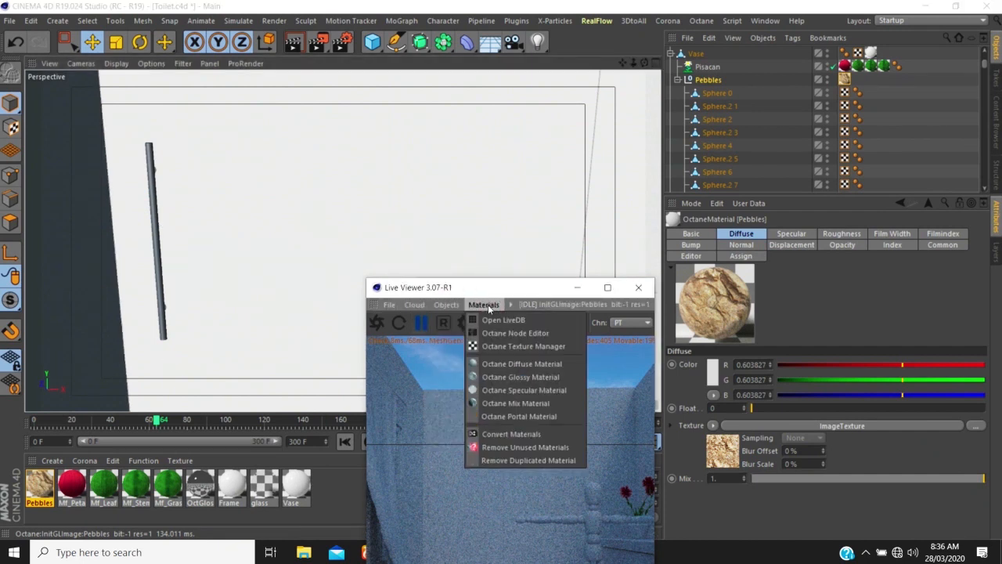
click(510, 378)
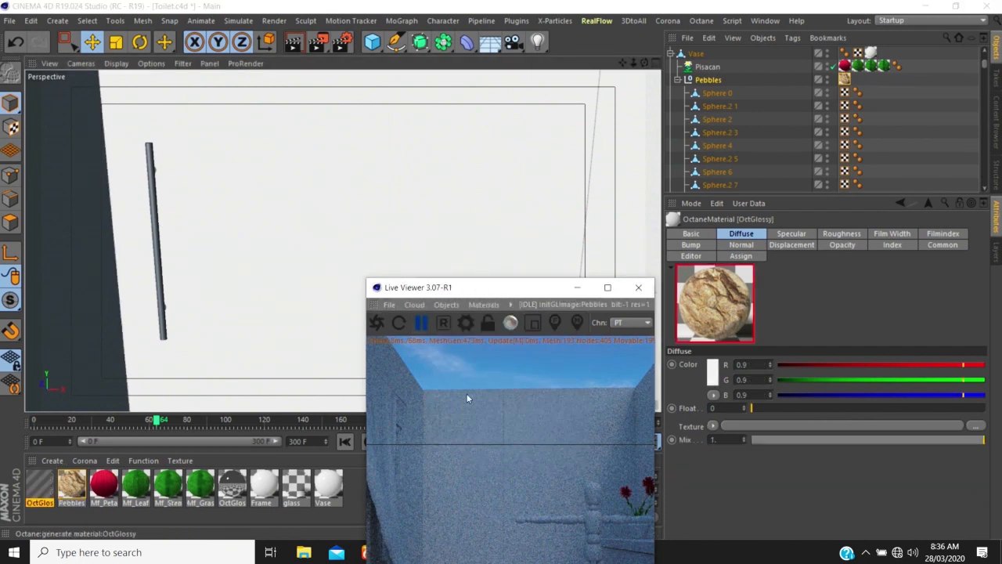
double_click(49, 486)
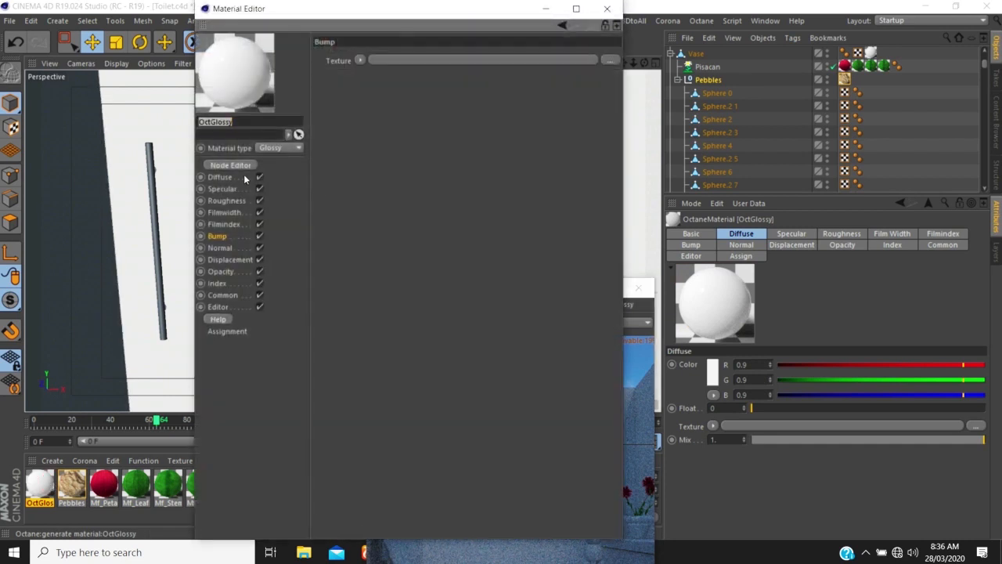
text(Gold)
key(Return)
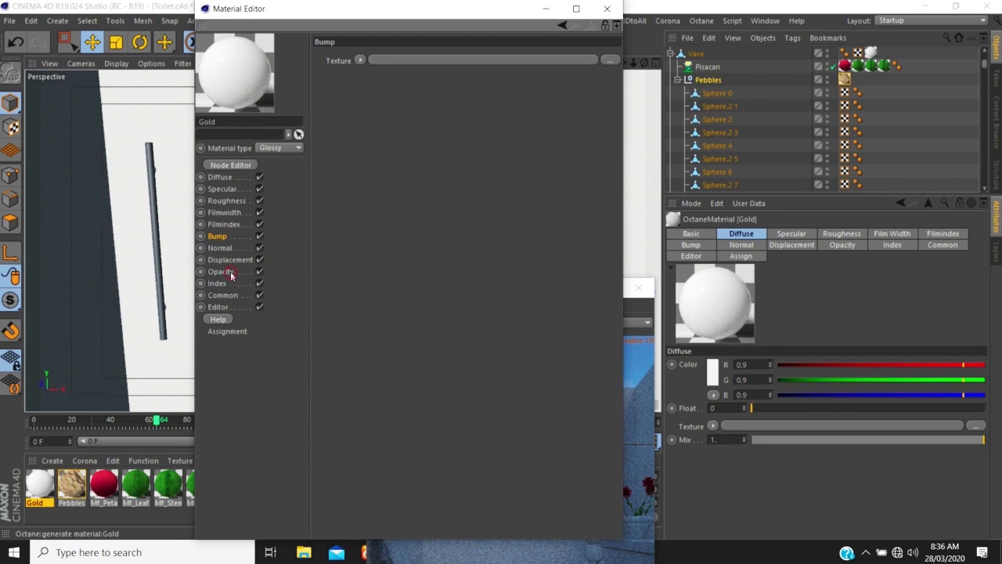
Set the Gold material's index to 8 and disable its Diffuse channel
click(230, 272)
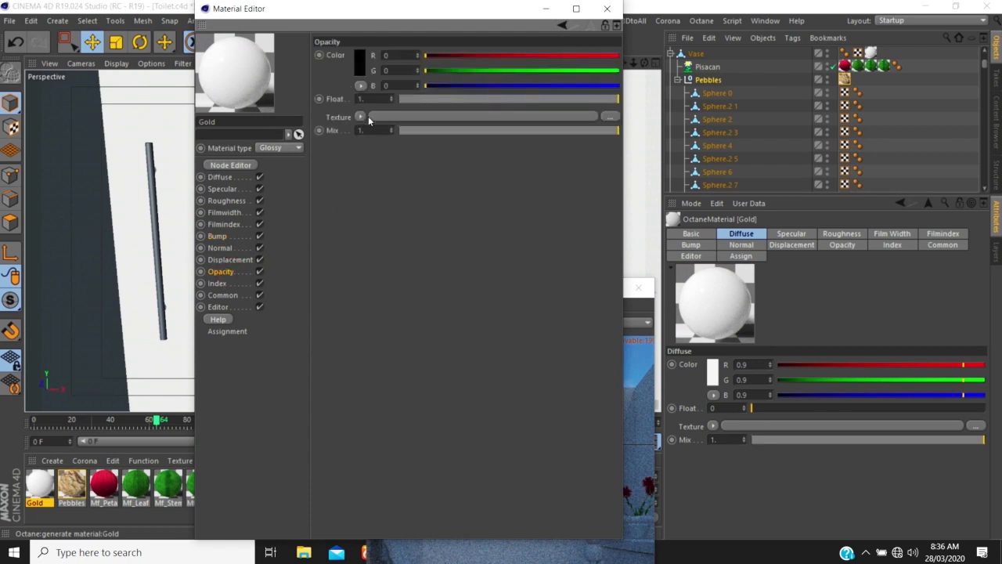
click(219, 283)
click(377, 55)
key(Delete)
key(Delete)
key(Delete)
key(Delete)
key(Delete)
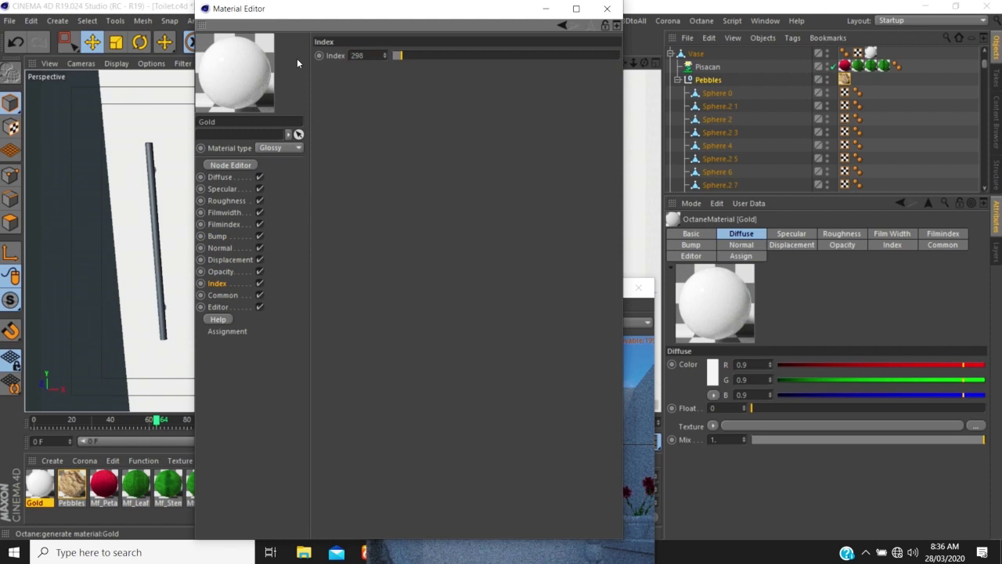
text(1)
key(Return)
click(259, 178)
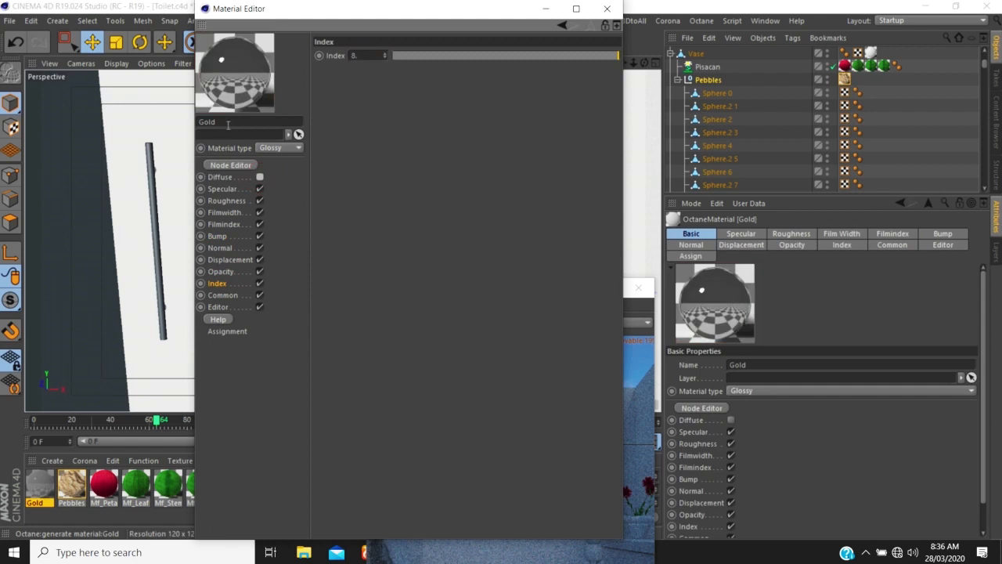
Give the Gold material a pale gold specular color with a 44° hue and 100% brightness
click(222, 190)
click(360, 59)
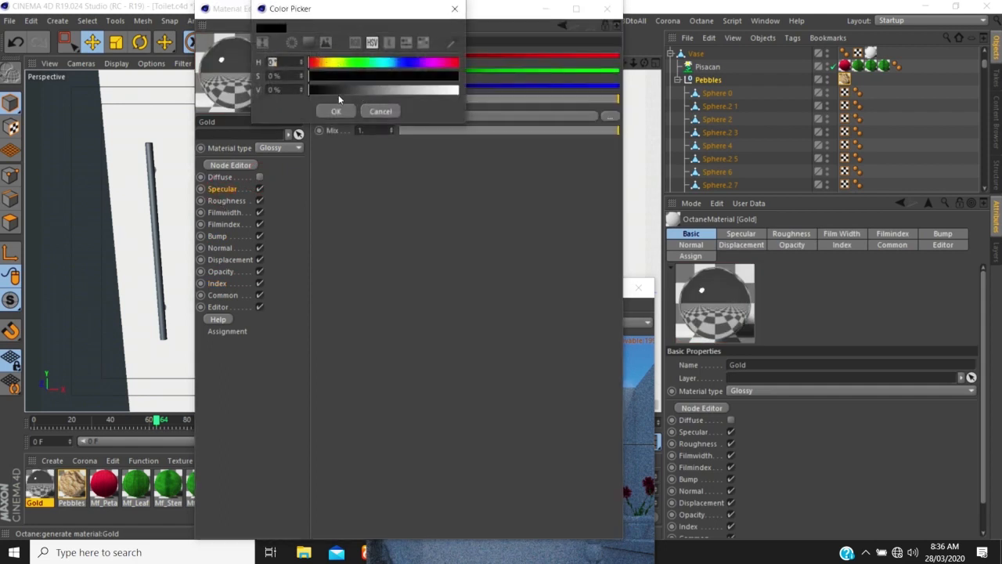
click(339, 90)
click(341, 77)
drag(332, 64, 351, 75)
click(343, 73)
click(328, 64)
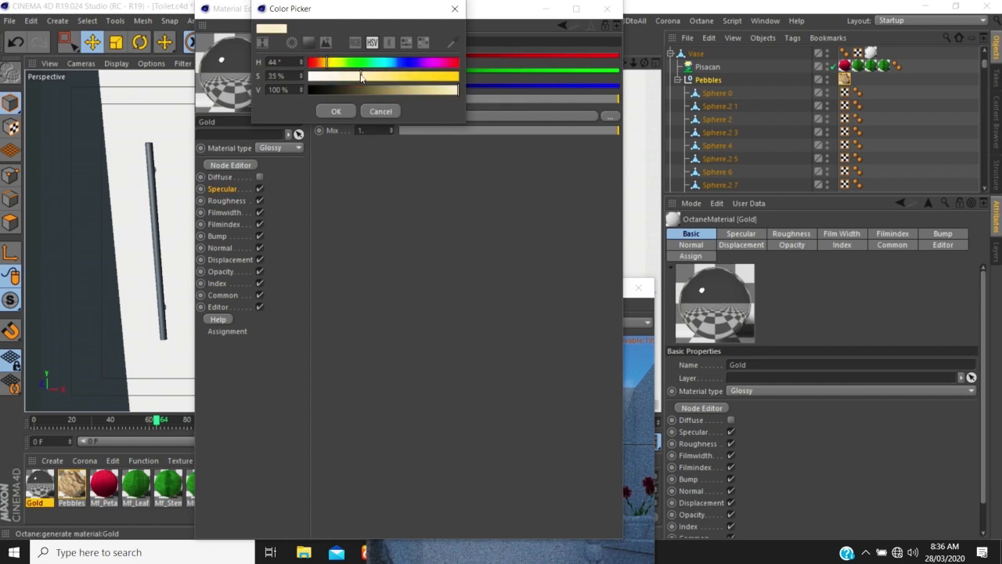
click(336, 111)
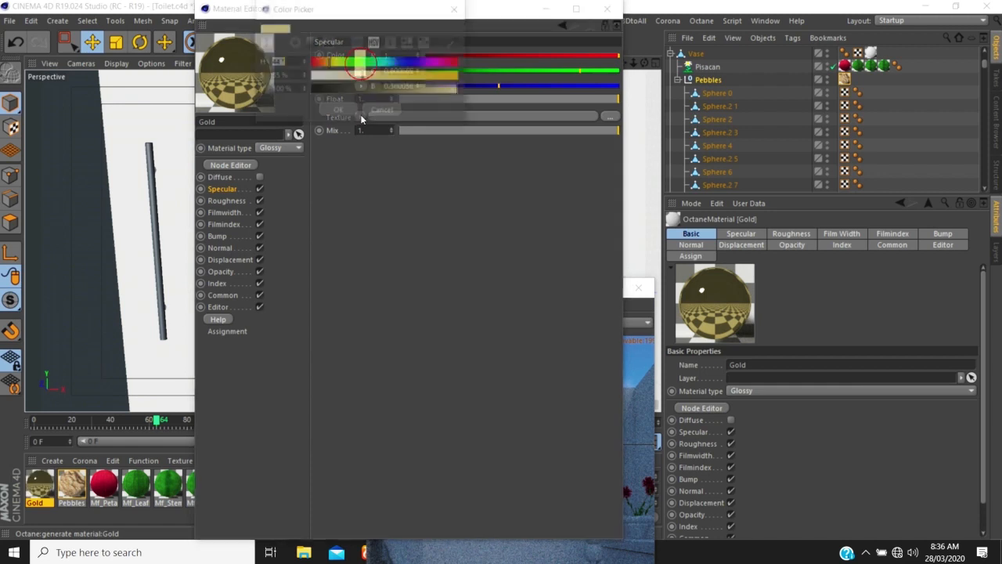
Deepen the Gold specular color to 53% saturation at 100% brightness
drag(365, 77, 372, 76)
click(432, 90)
click(371, 76)
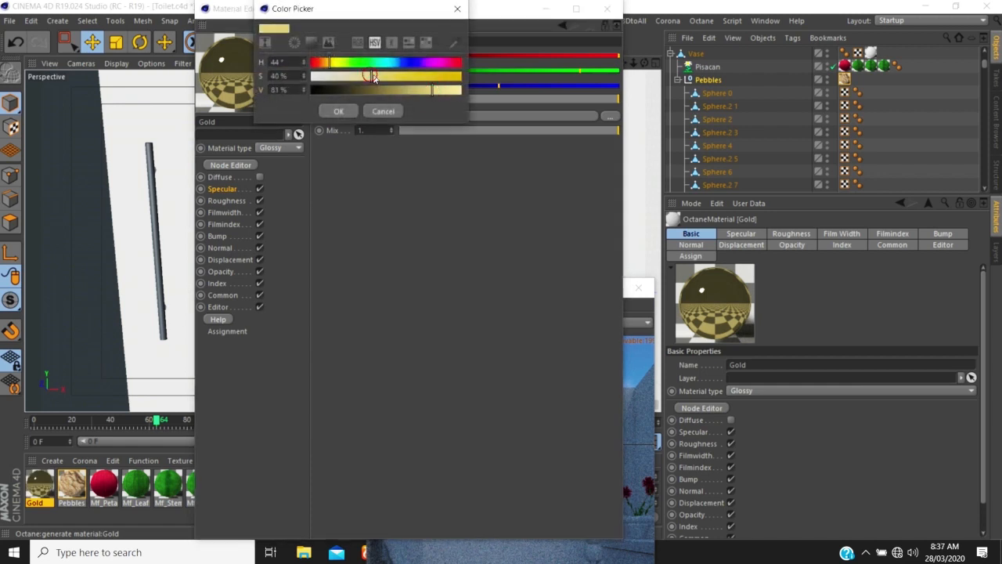
drag(433, 90, 470, 93)
click(391, 77)
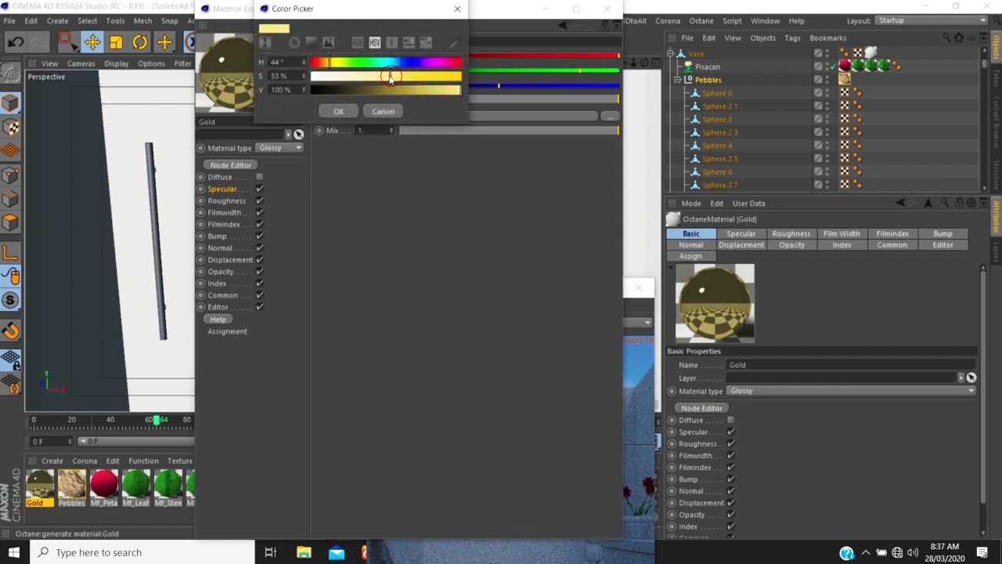
click(338, 111)
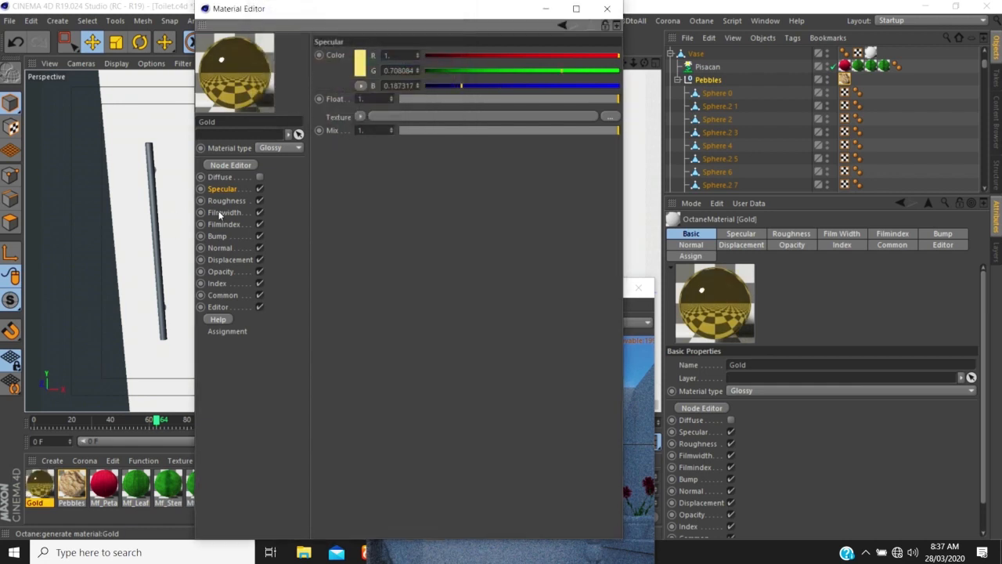
Add a C4doctane ImageTexture to the Gold material's bump channel and open its shader settings
click(217, 236)
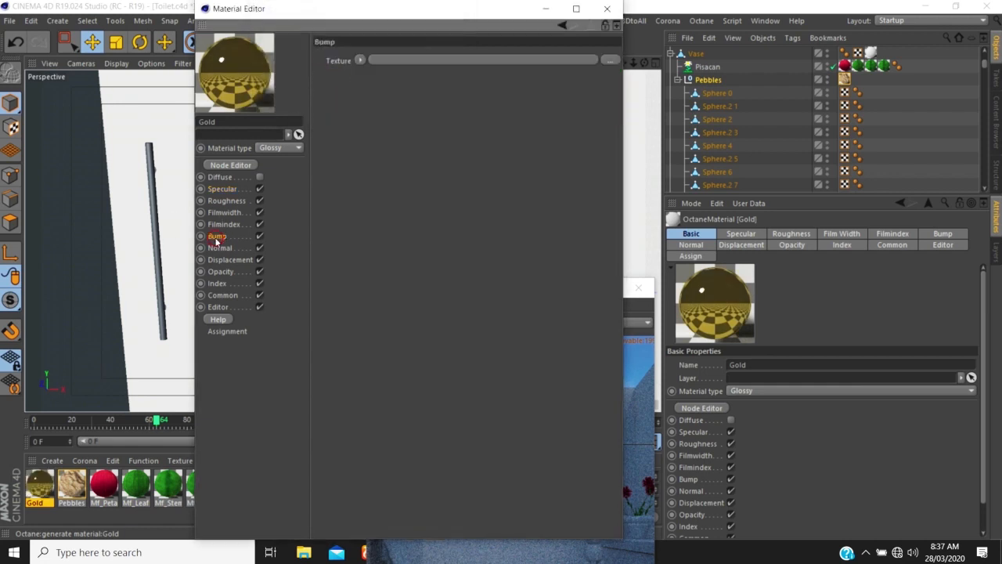
click(359, 60)
mouse_move(399, 319)
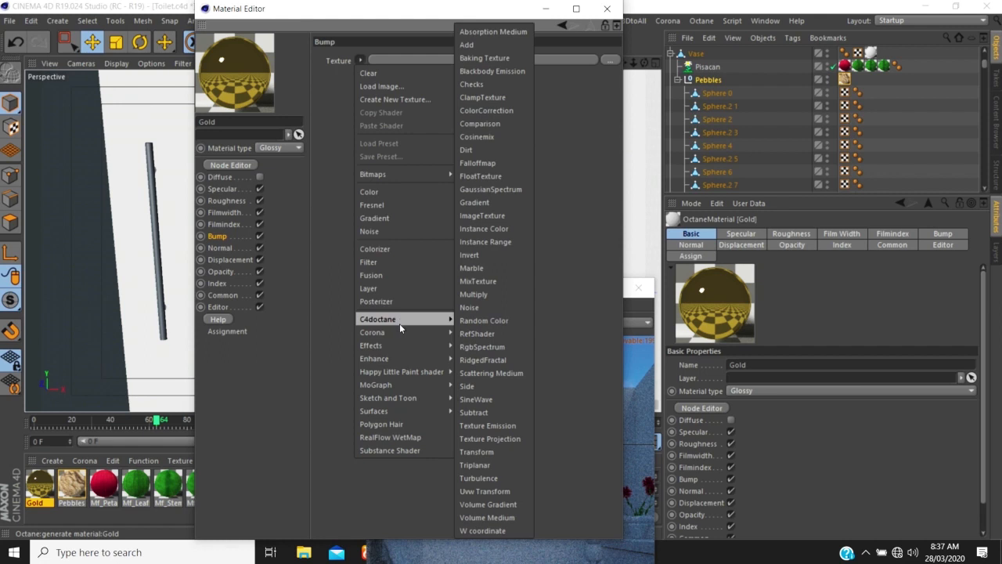
click(482, 215)
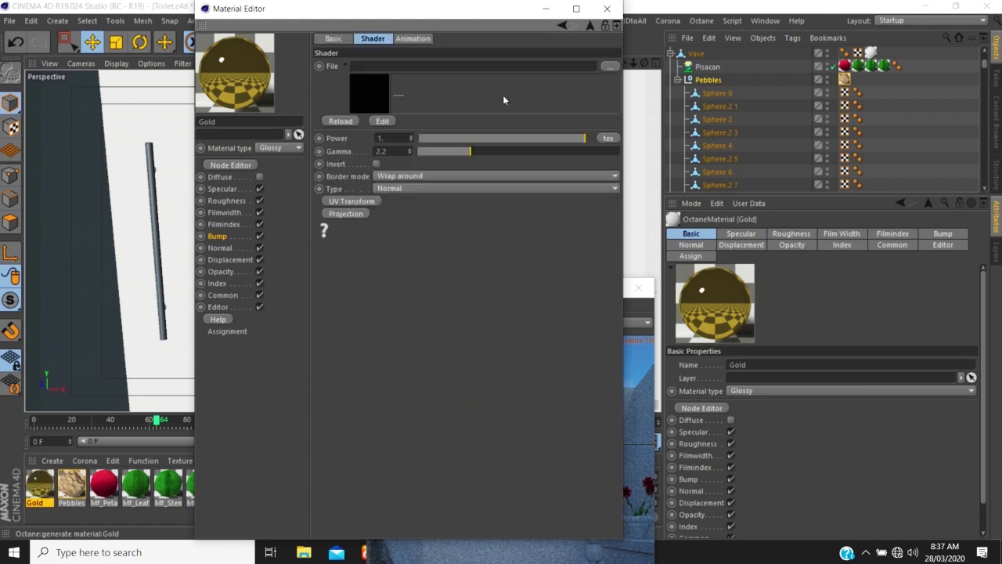
Load cracks getty.png from the Tex_01 Maps folder as the Gold material's bump image
click(609, 66)
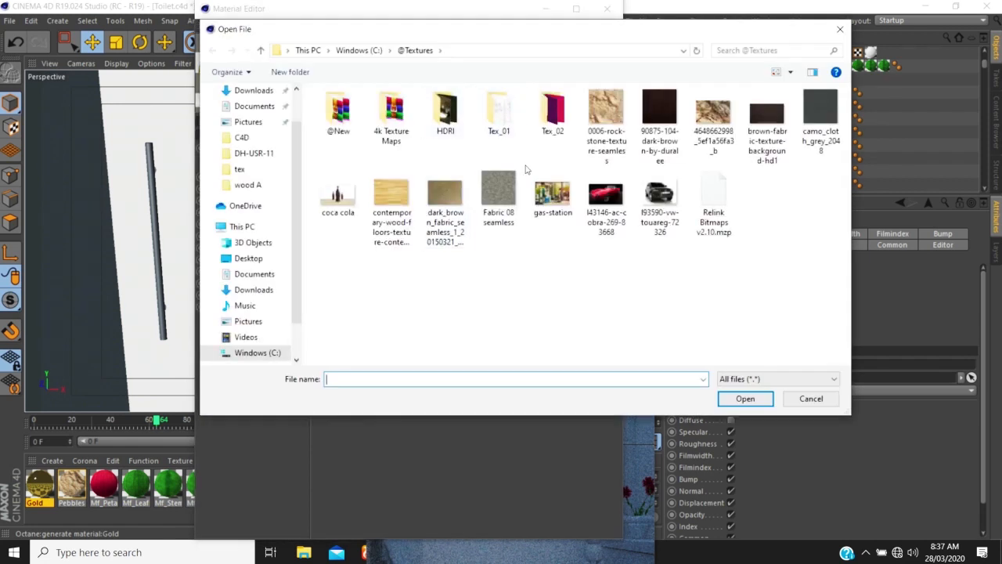
double_click(495, 118)
click(339, 115)
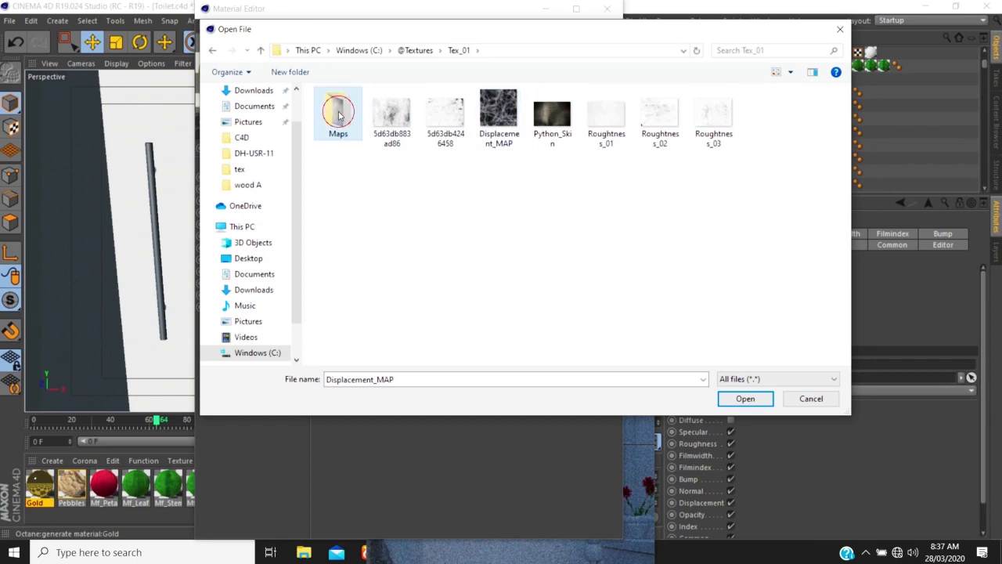
double_click(339, 113)
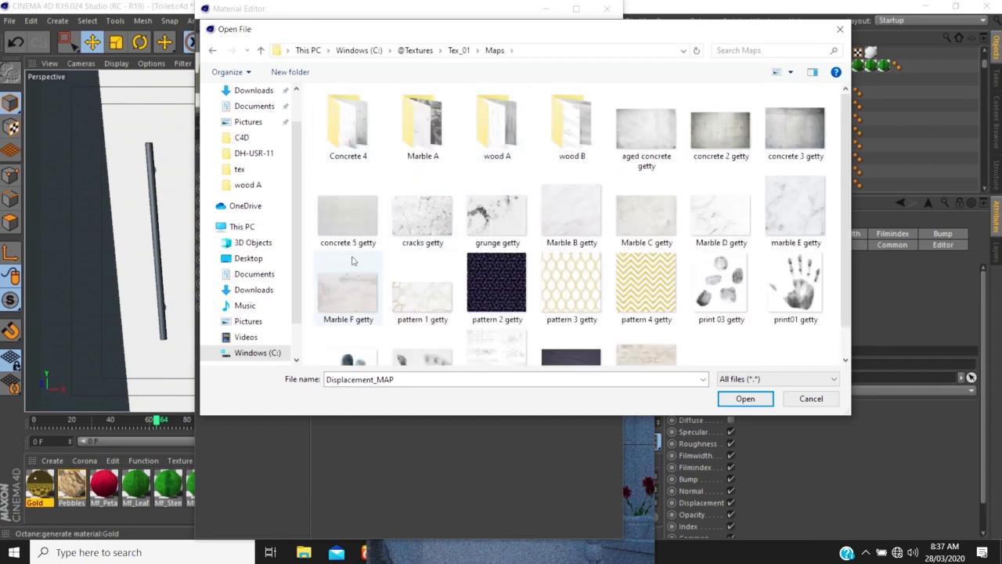
scroll(517, 243, down, 1)
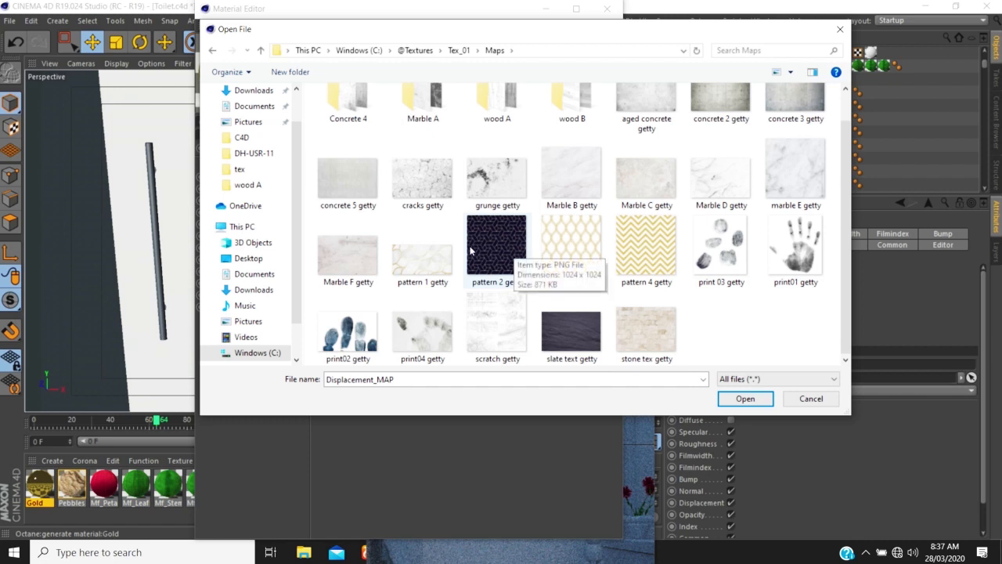
scroll(429, 276, up, 1)
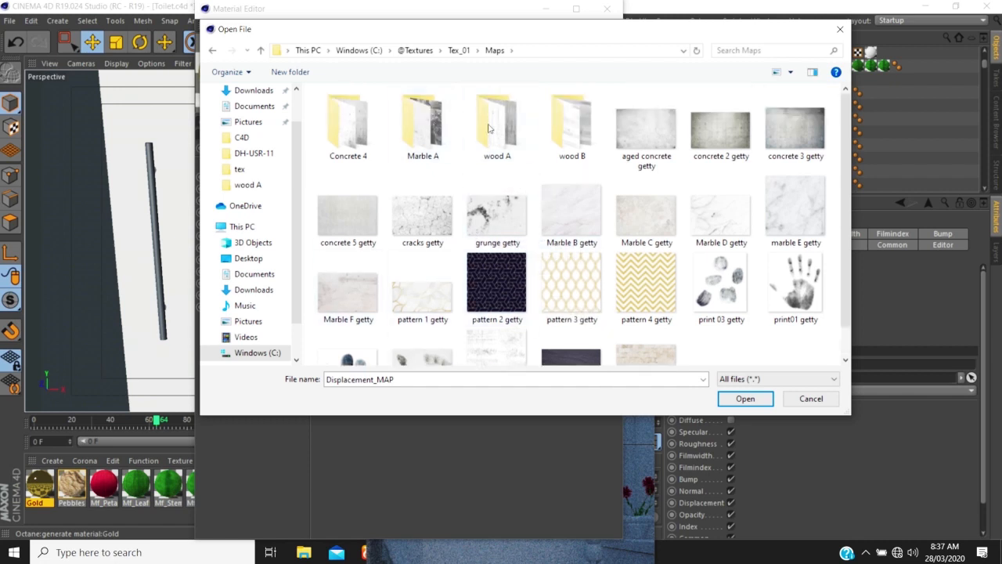
double_click(351, 136)
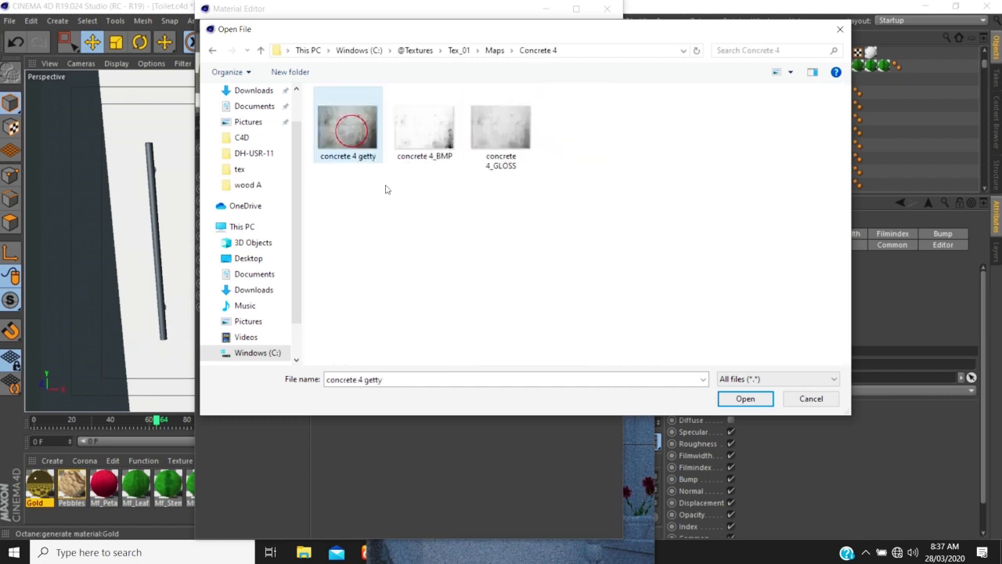
key(BackSpace)
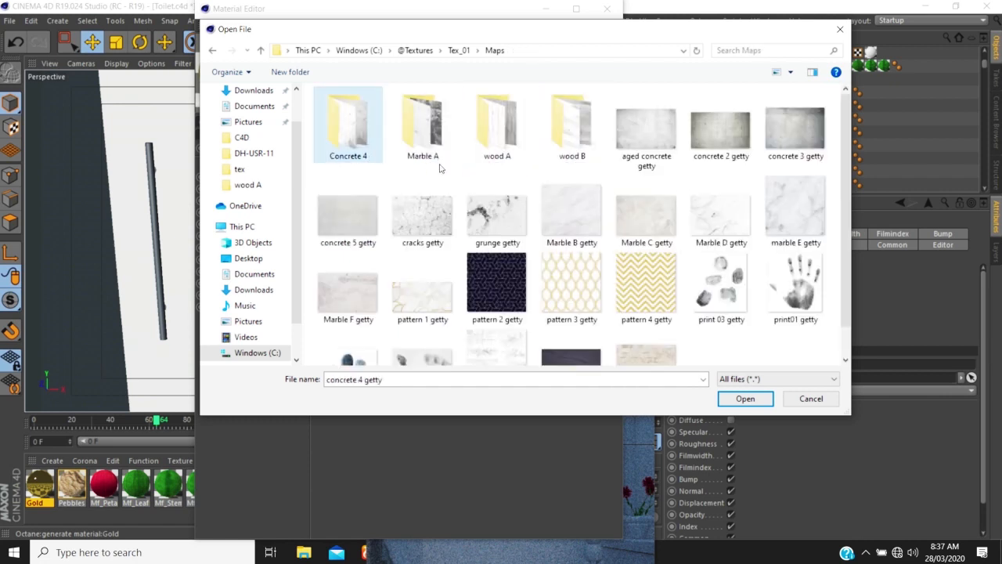
scroll(534, 258, down, 1)
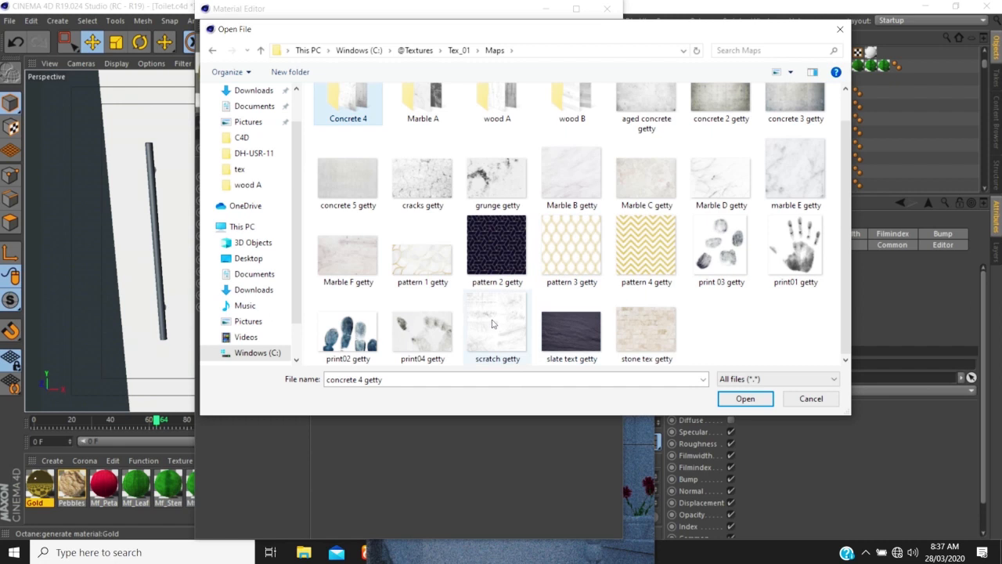
scroll(471, 311, up, 1)
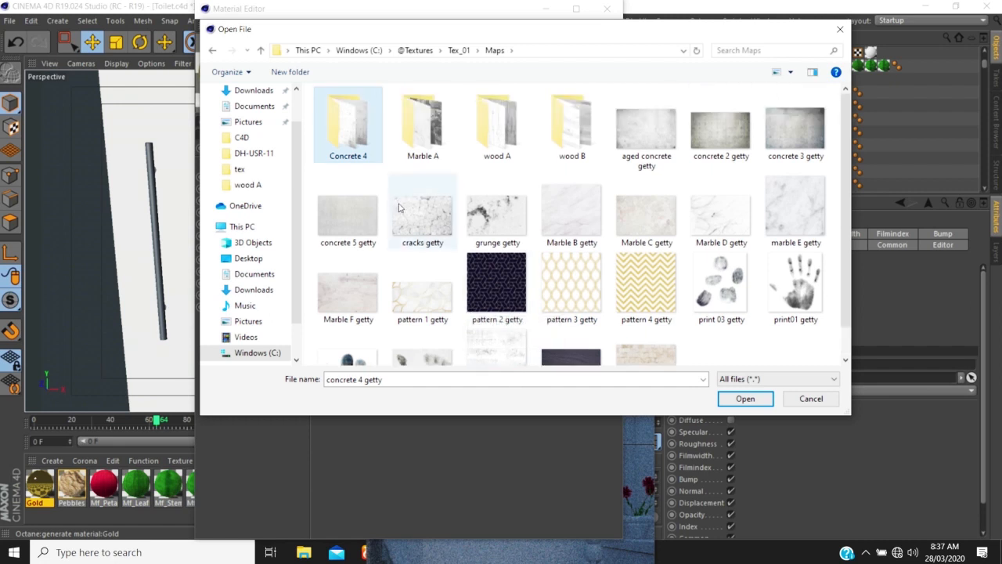
click(401, 210)
click(746, 399)
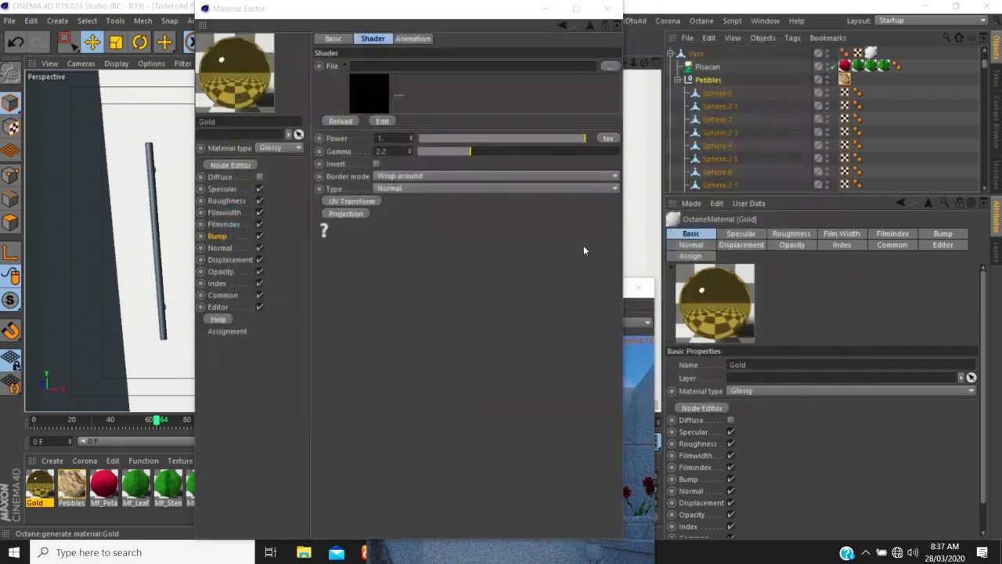
click(571, 321)
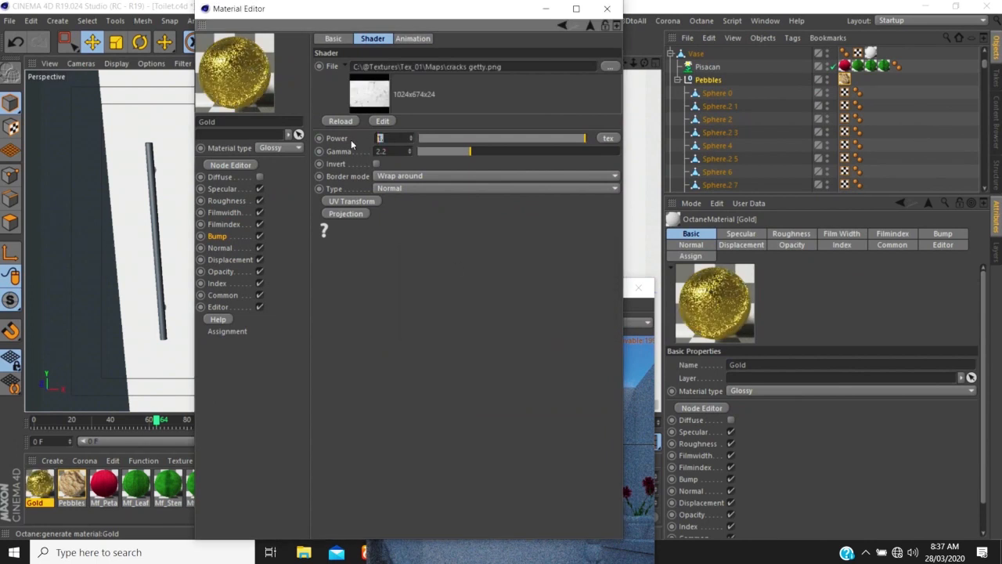
Reduce the Gold bump texture's power to 0.02
text(0.1)
key(Return)
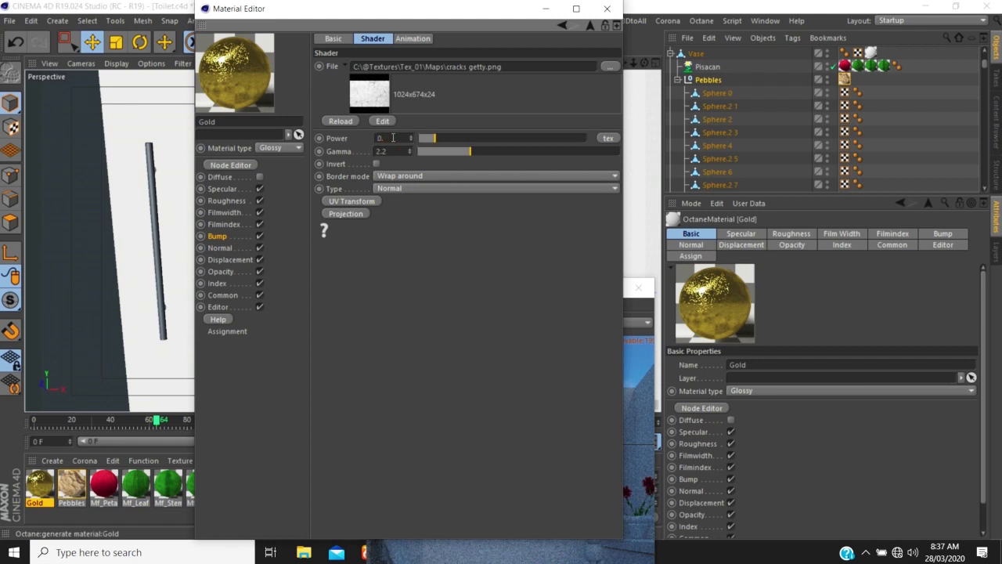
key(Return)
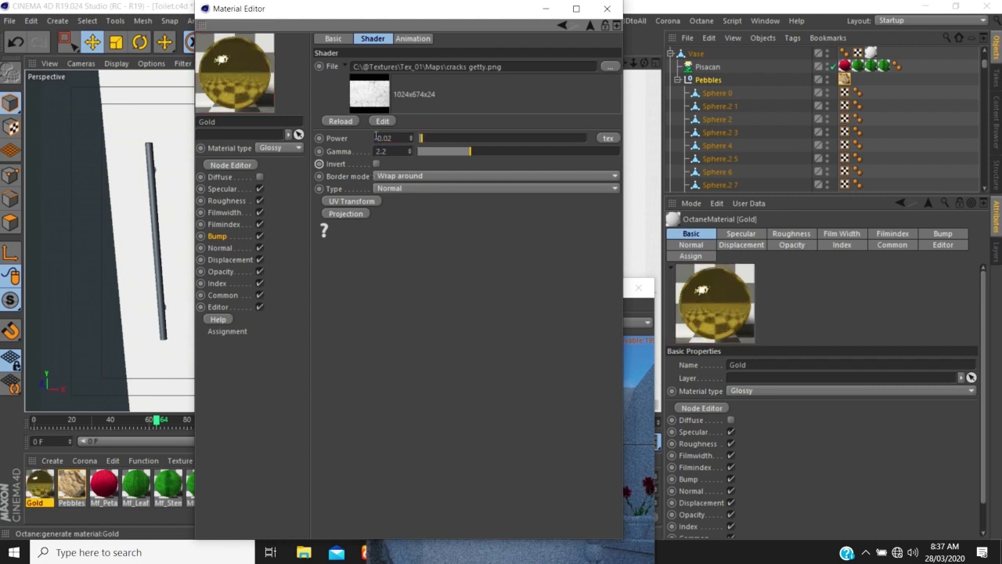
click(221, 248)
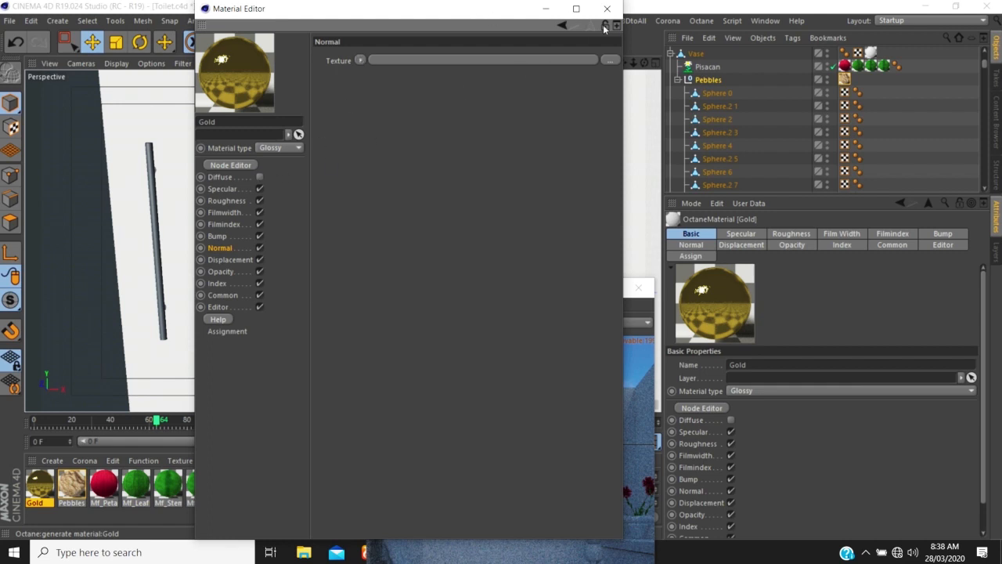
Duplicate the Gold material and rename the copy silver
click(36, 485)
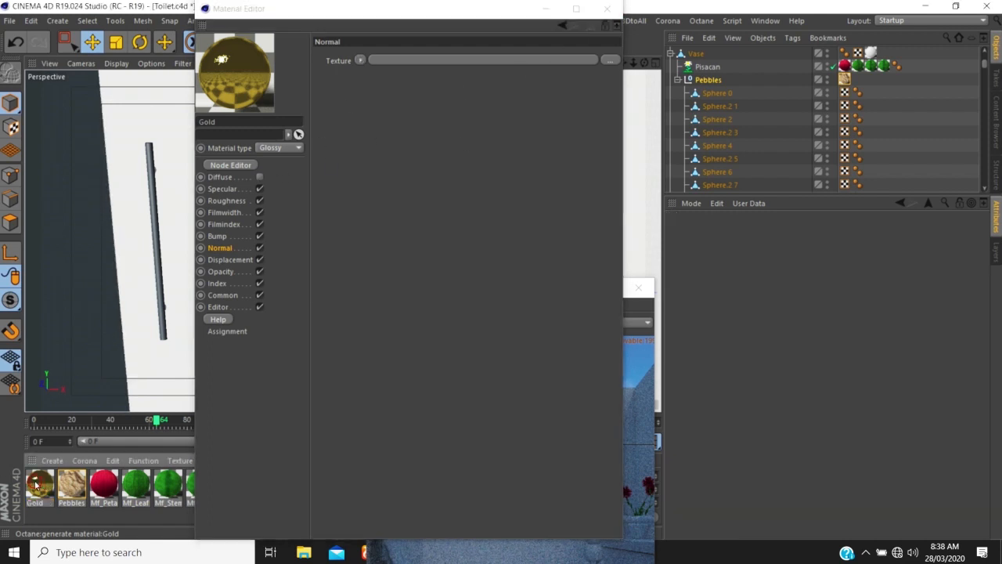
ctrl+drag(28, 483, 28, 484)
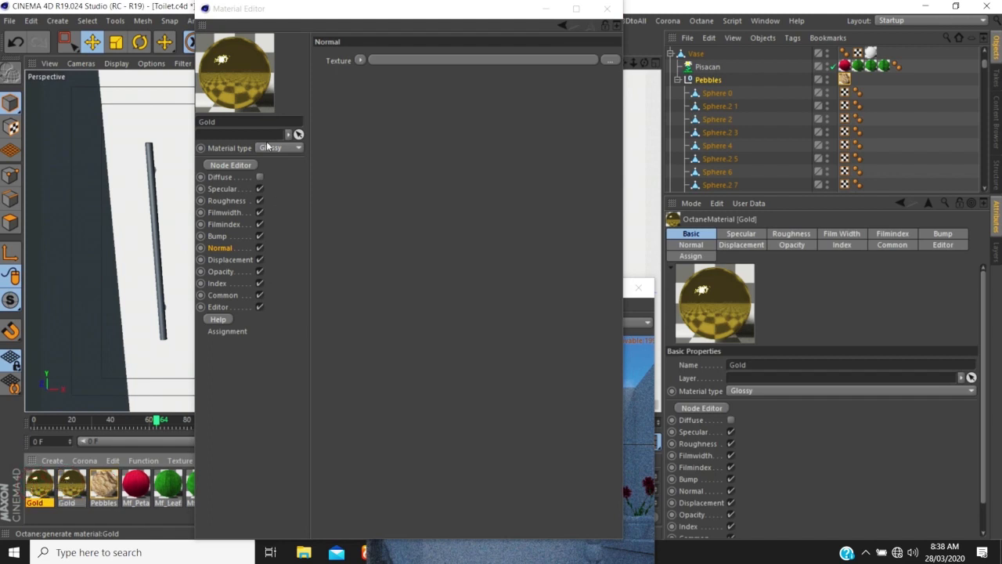
drag(238, 123, 172, 126)
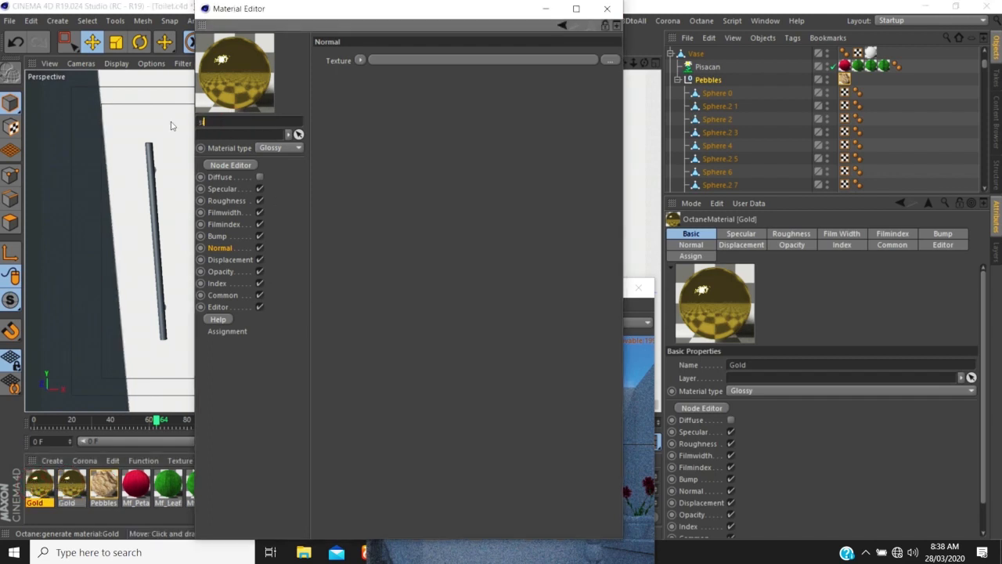
text(silver)
key(Return)
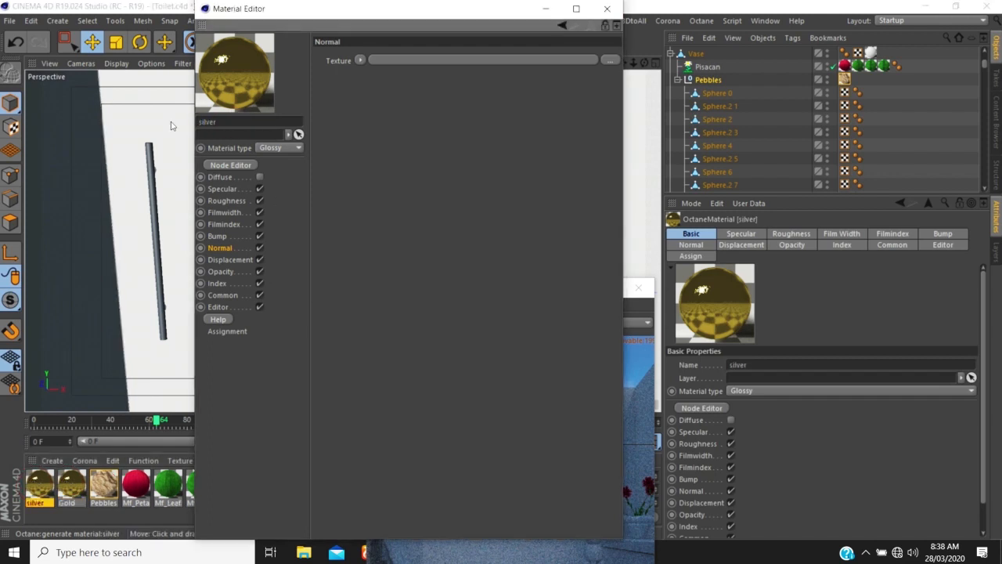
Change the silver material's specular color to pure white and close its editor
click(223, 189)
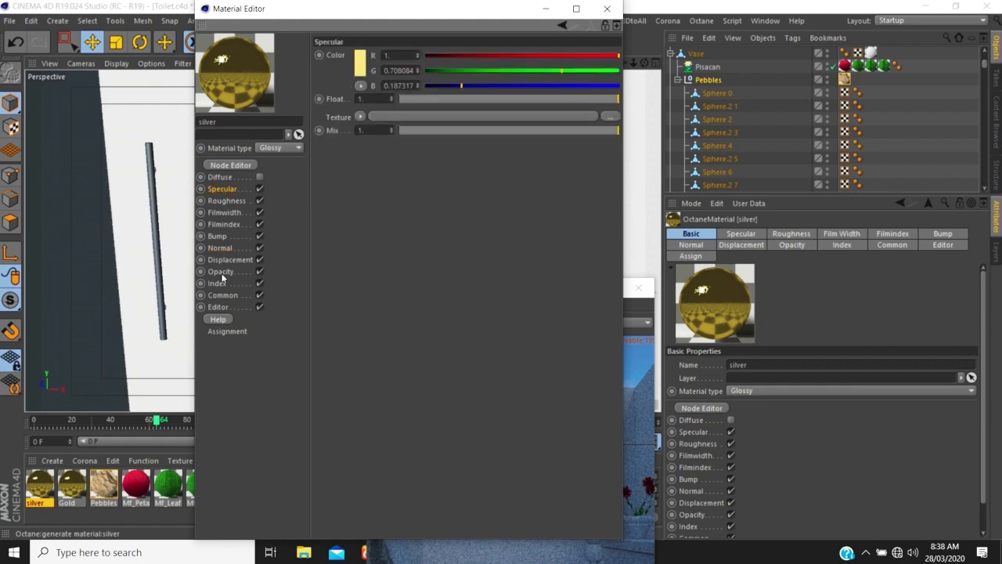
click(359, 63)
drag(332, 76, 269, 86)
click(334, 111)
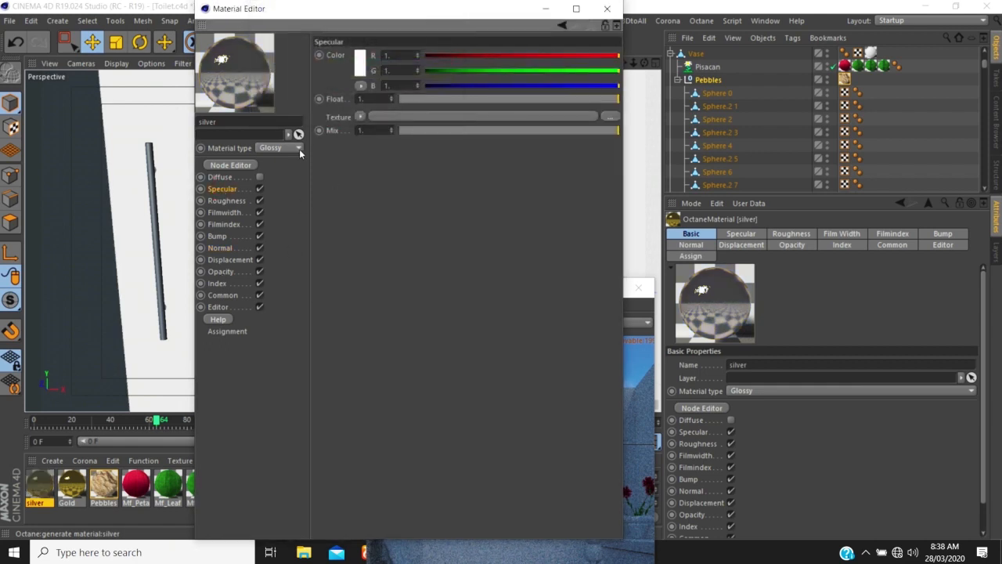
click(606, 8)
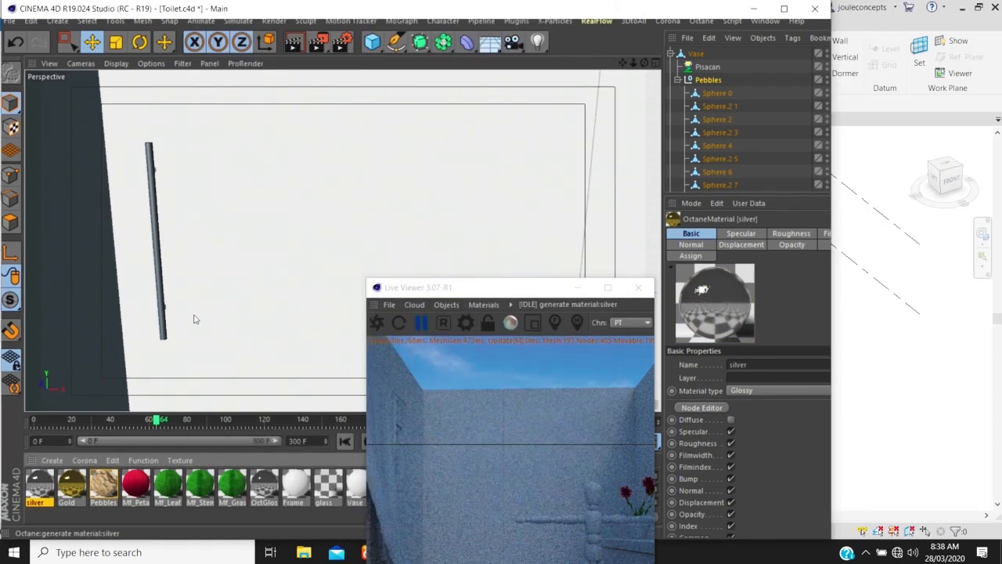
Set the silver material's roughness float to 0.05
double_click(42, 482)
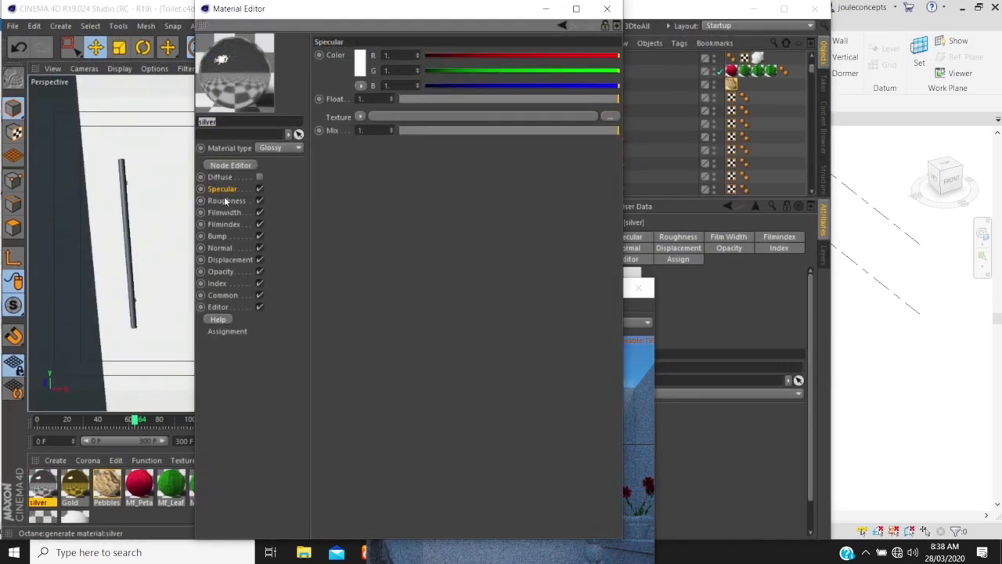
click(225, 201)
text(0.0)
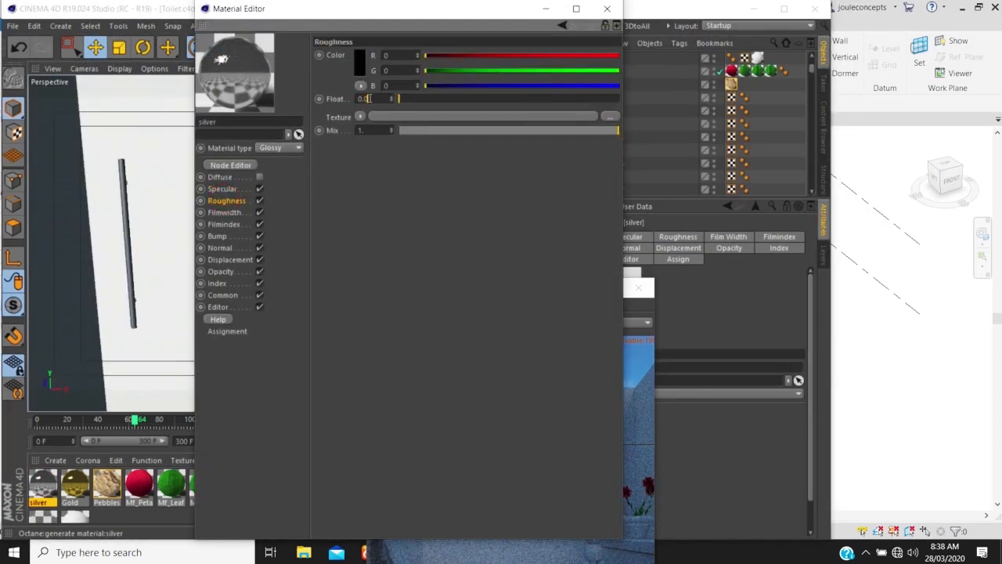
text(5)
key(Return)
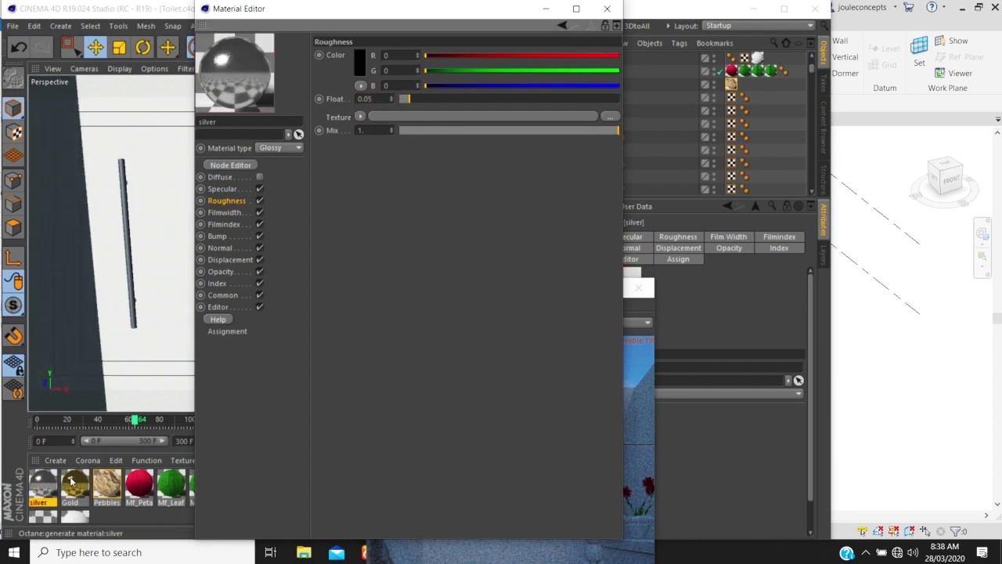
Set the Gold material's roughness float to 0.05 and close the material editor
click(70, 481)
click(374, 97)
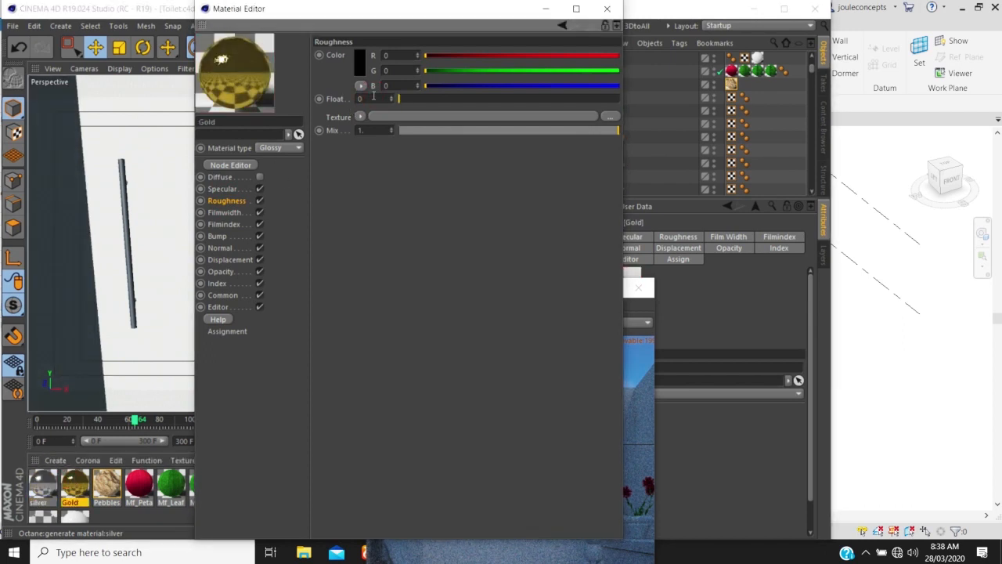
key(Return)
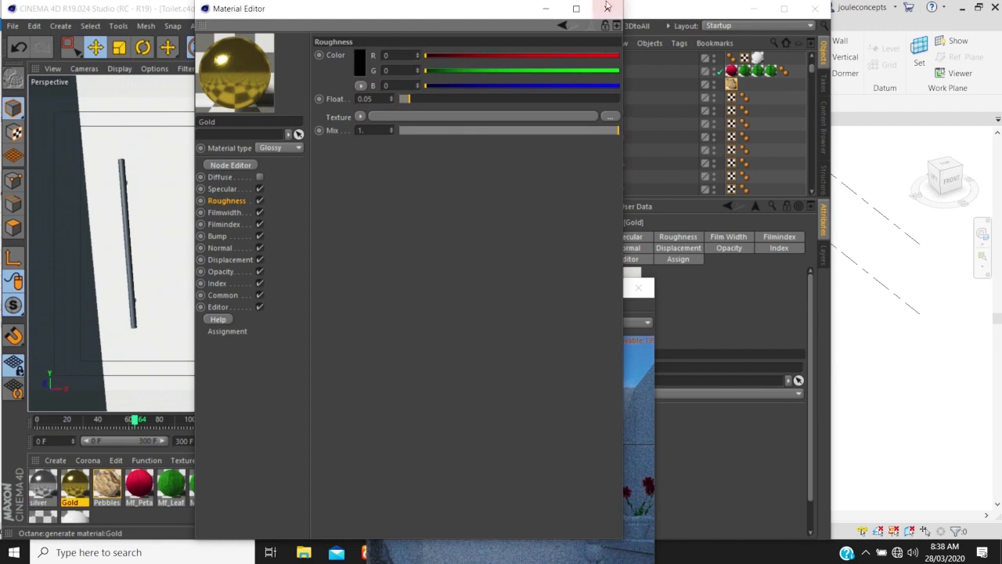
click(606, 8)
Locate the Bath Door parts in the object list and assign the Gold material to the first Gold_DoorHandle
click(127, 184)
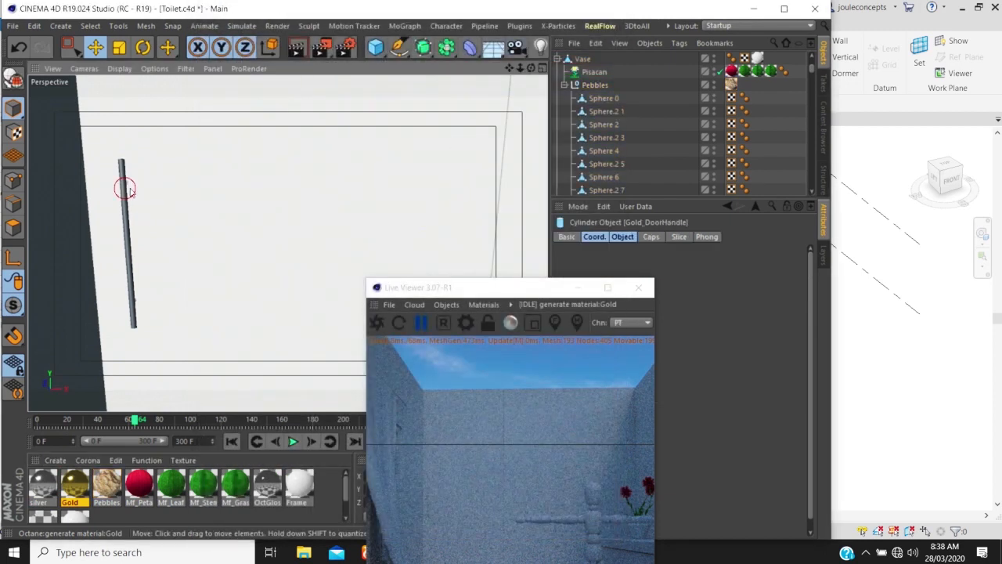
key(s)
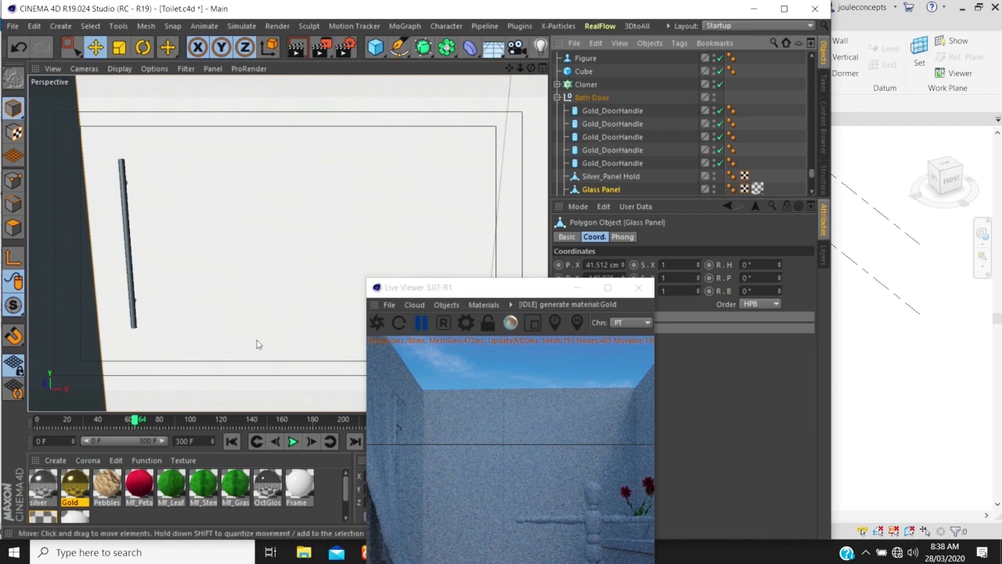
click(75, 485)
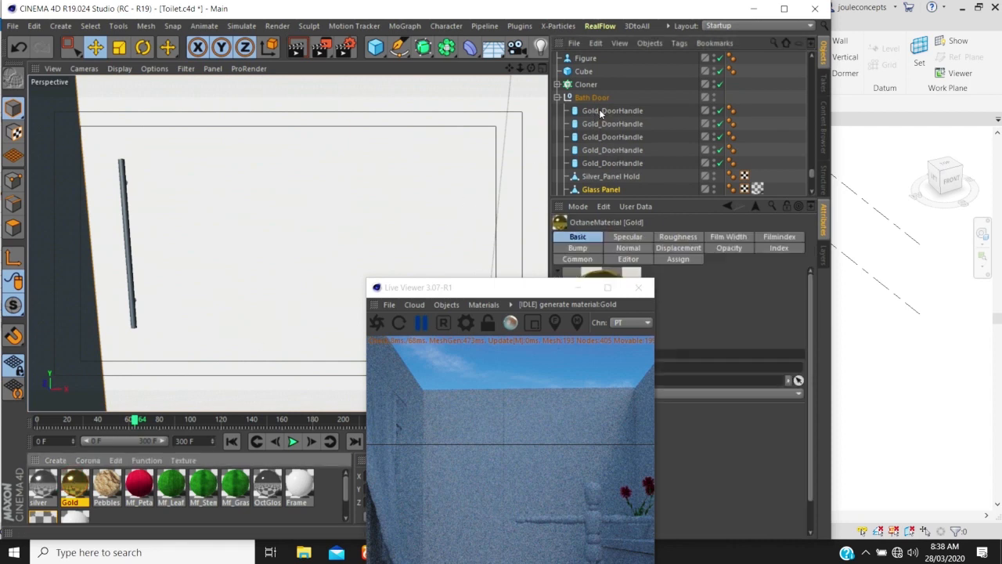
drag(599, 108, 599, 111)
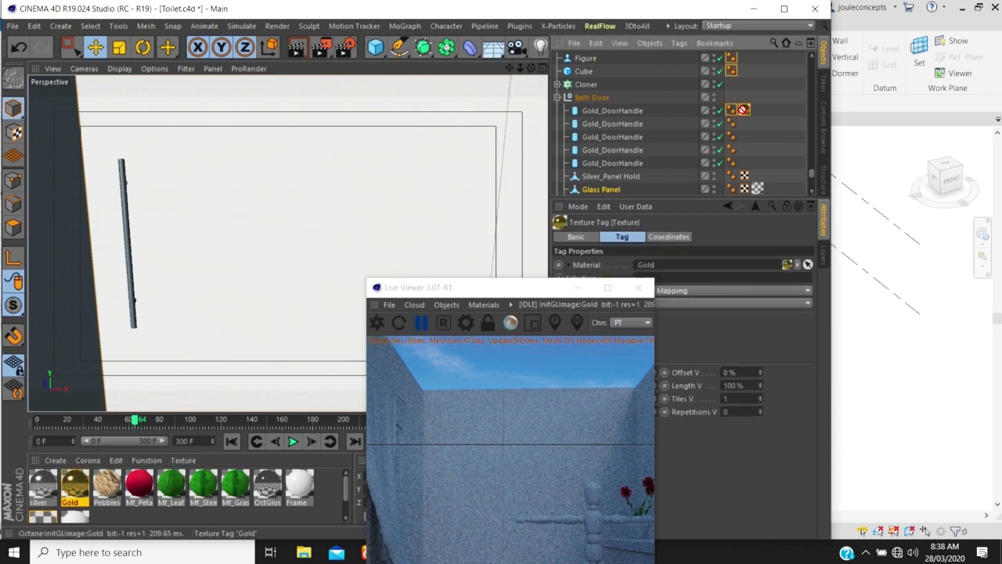
double_click(746, 113)
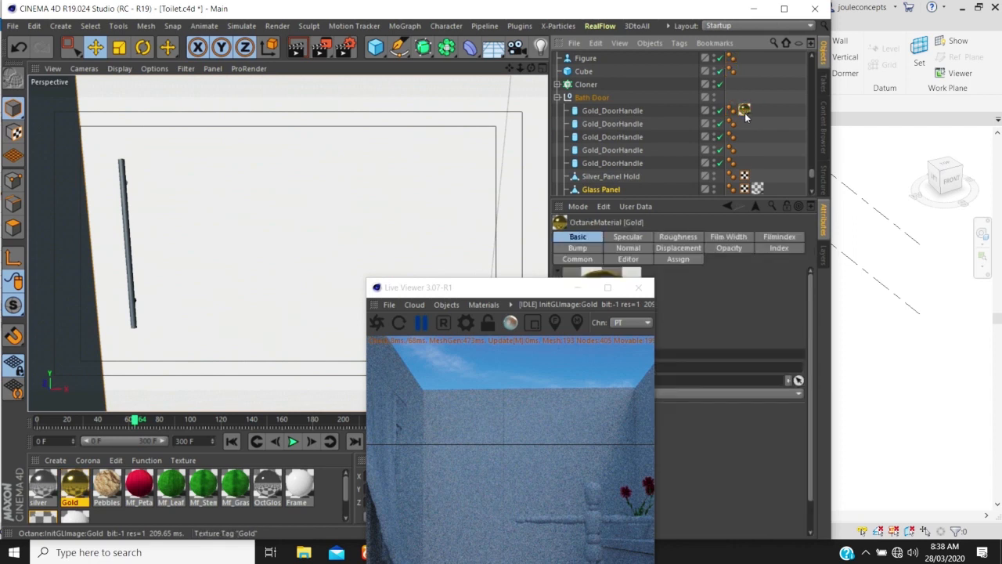
double_click(745, 112)
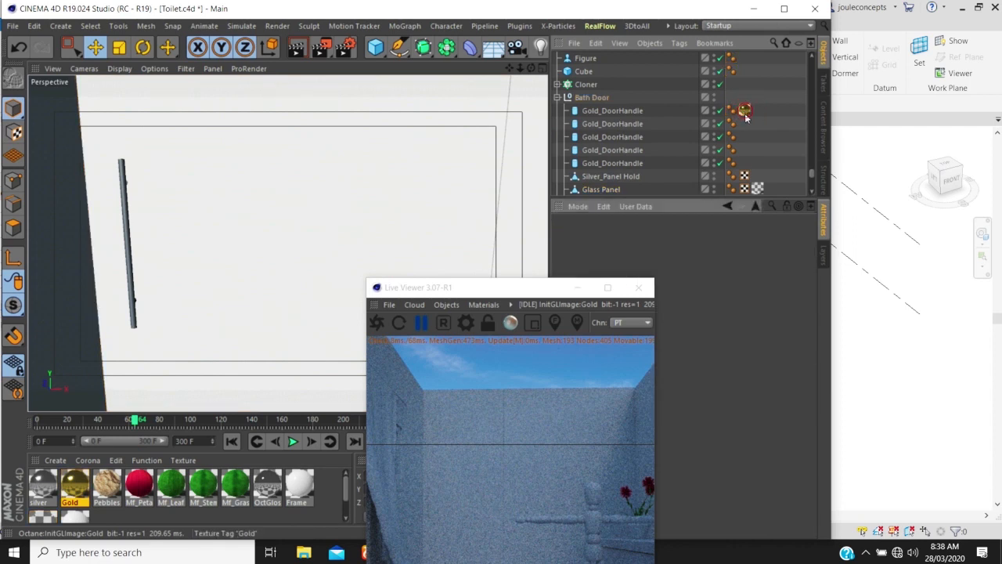
click(745, 112)
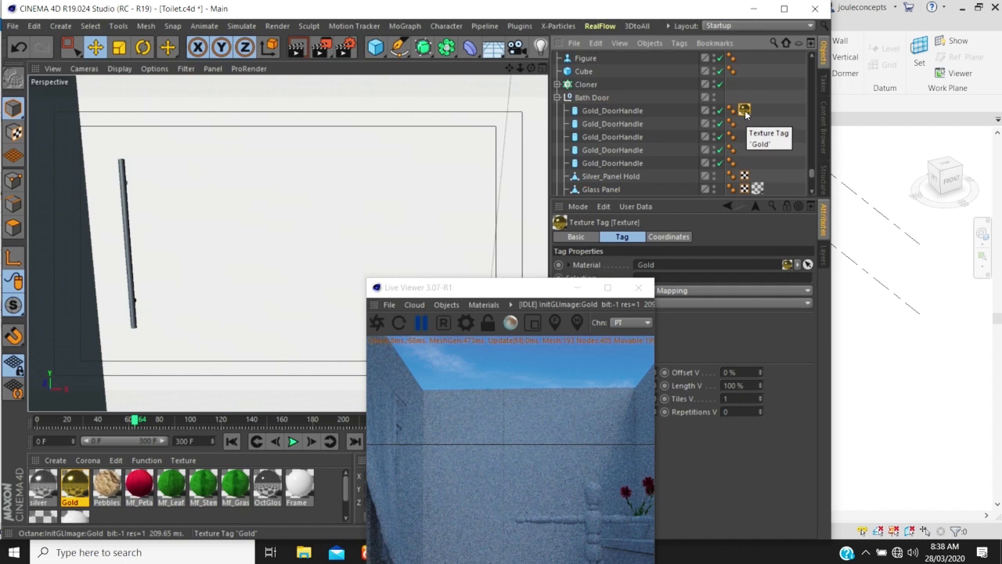
double_click(744, 110)
Move the Live Viewer off the attributes and copy the Gold texture tag to the other four Gold_DoorHandle cylinders
drag(530, 293, 415, 241)
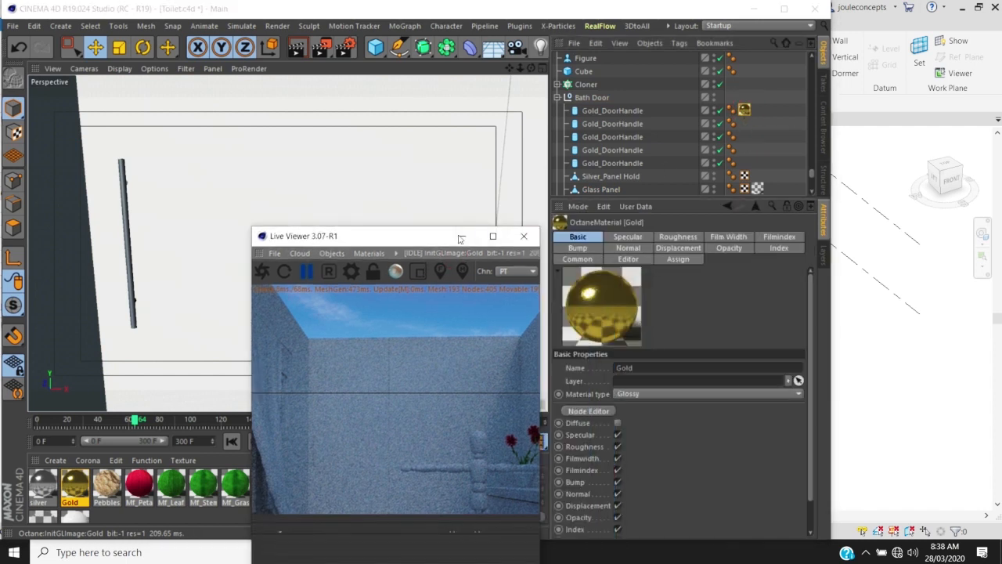
click(735, 140)
double_click(744, 112)
ctrl+drag(742, 112, 744, 163)
double_click(744, 124)
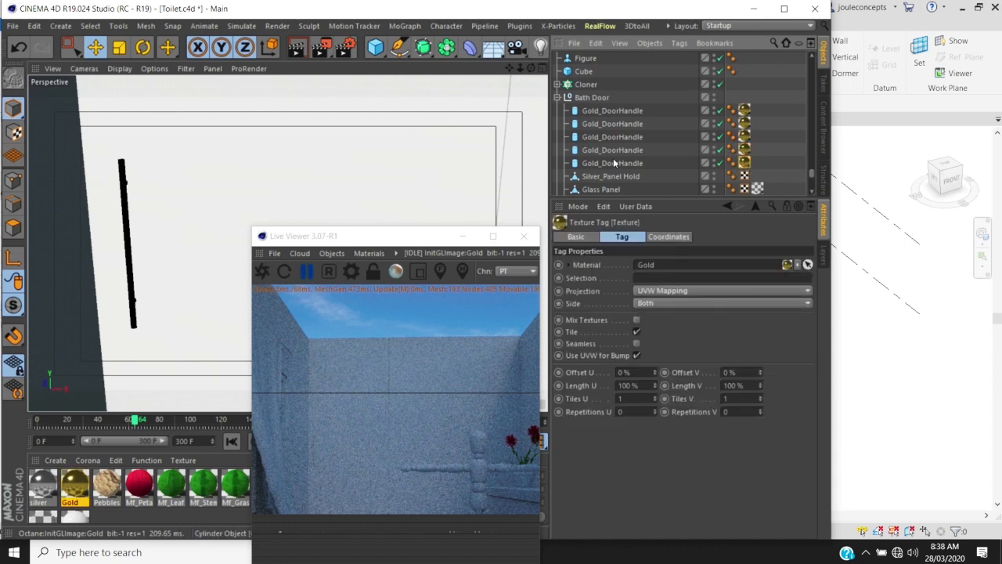
Assign the silver material to the Silver_Panel Hold object inside the Bath Door group
alt+middle_drag(359, 144, 244, 227)
alt+right_drag(352, 168, 319, 199)
click(395, 187)
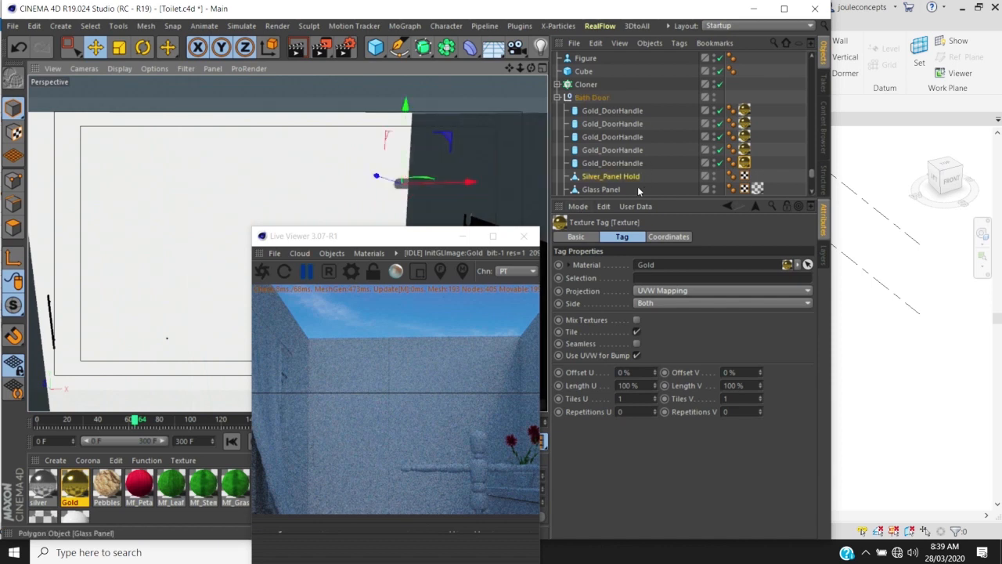
drag(599, 181, 609, 176)
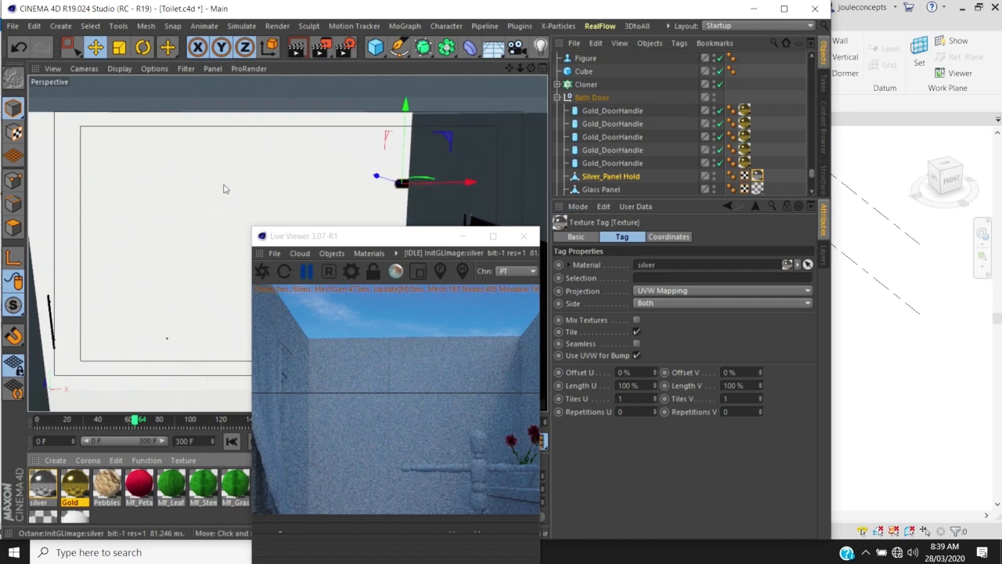
Collapse the Bath Door group and assign the silver material to the separate Silver_Panel Hold and Silver_Panel Hold.1 objects
scroll(213, 237, down, 5)
alt+drag(303, 212, 228, 175)
scroll(179, 162, up, 6)
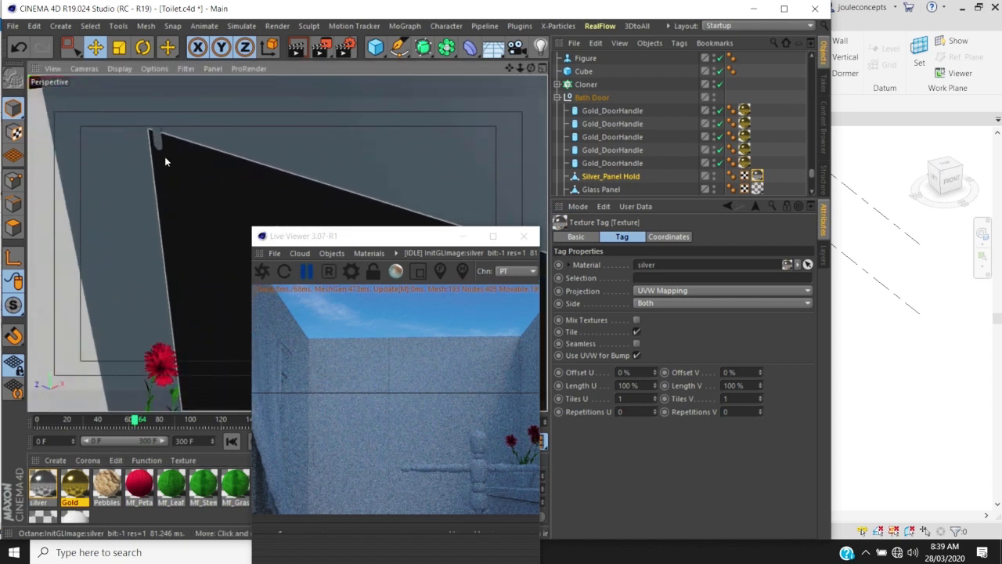
click(157, 138)
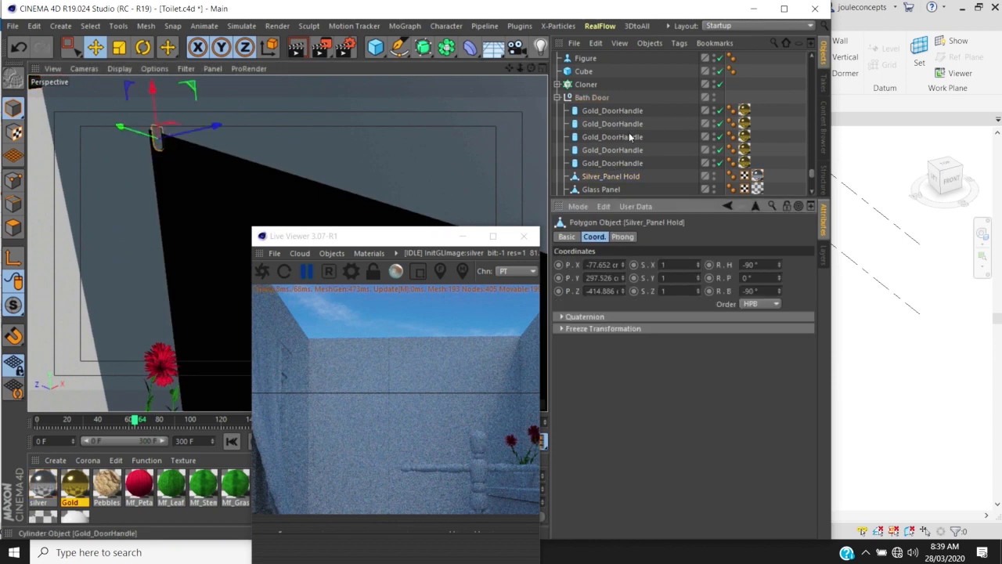
click(569, 98)
scroll(583, 95, up, 3)
scroll(584, 96, down, 8)
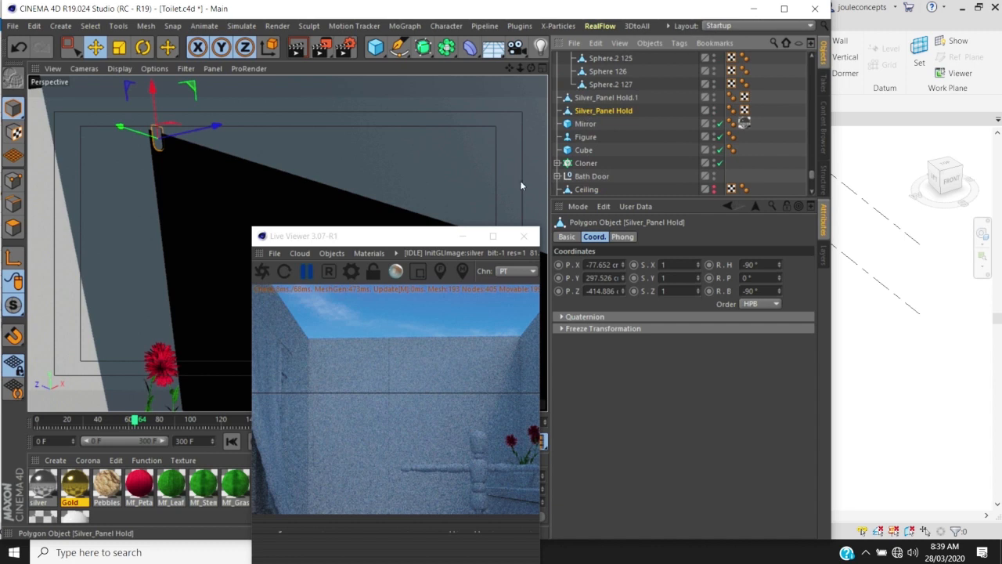
drag(36, 479, 622, 176)
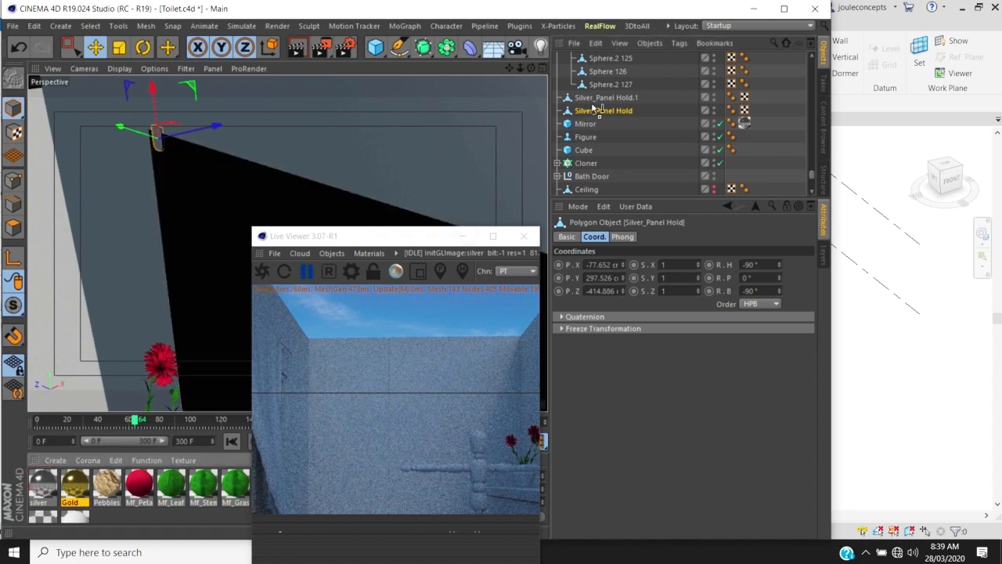
drag(595, 108, 757, 110)
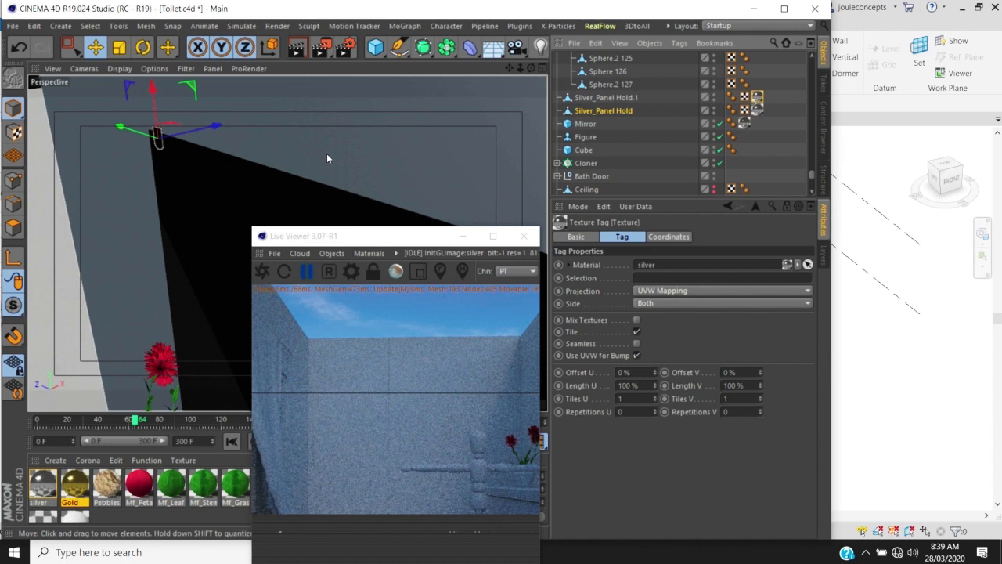
Shift the Live Viewer slightly and collapse the Pebbles and Vase groups in the object list
drag(376, 235, 397, 220)
scroll(626, 92, up, 10)
scroll(624, 90, up, 10)
click(565, 178)
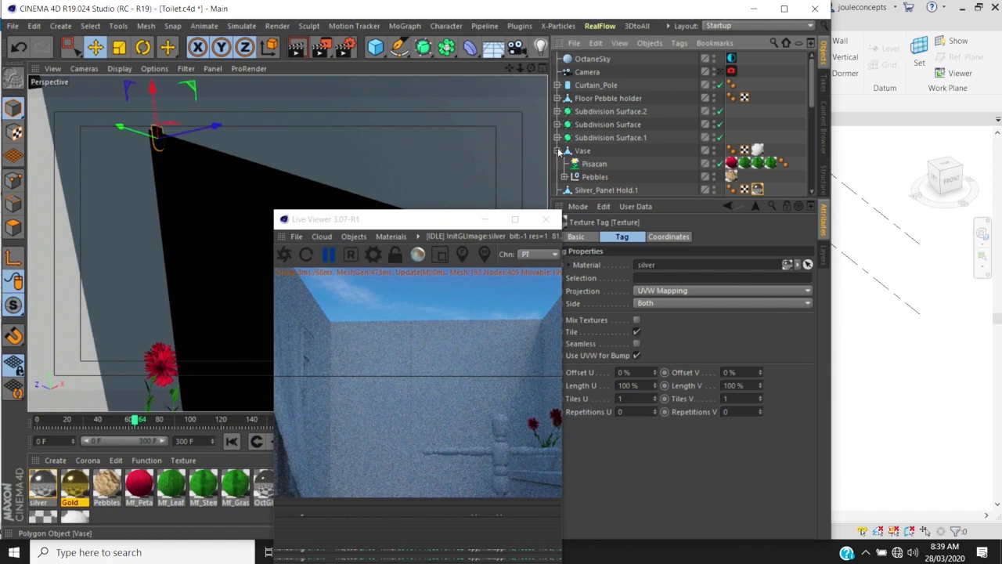
click(557, 150)
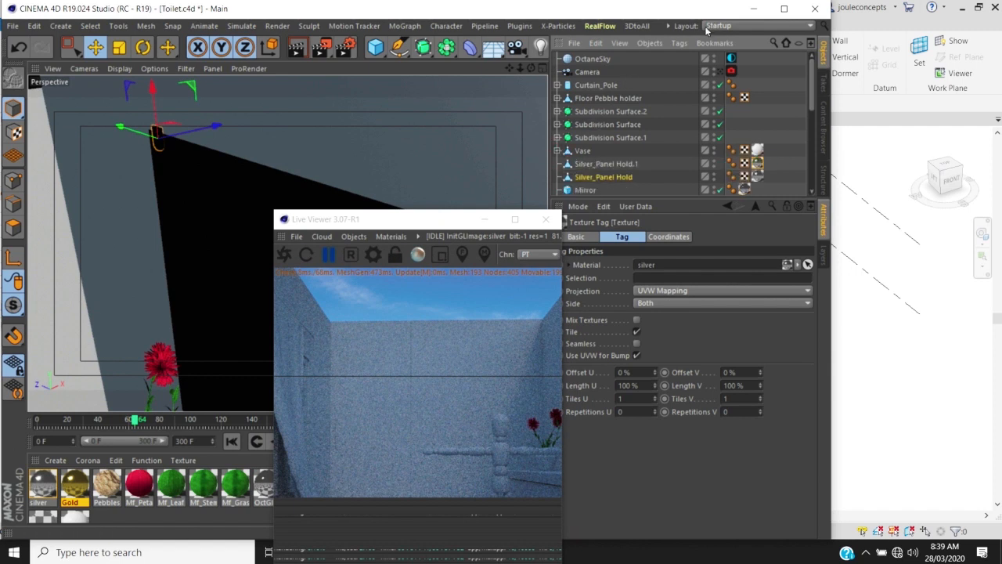
Look through the scene camera and undo the recent view changes to restore the interior shot
click(720, 72)
key(ctrl+shift+z)
key(ctrl+shift+z)
key(ctrl+shift+z)
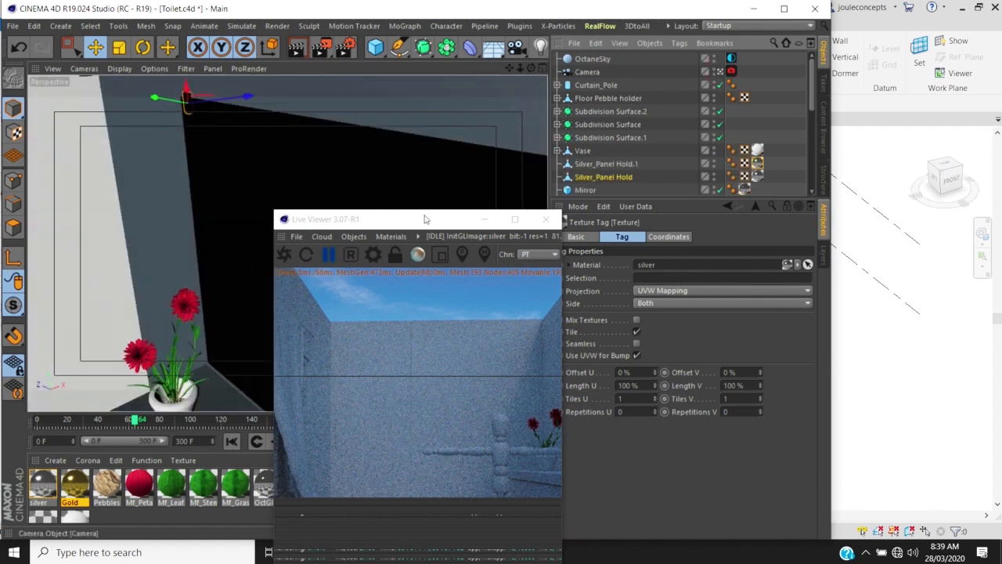
key(ctrl+shift+z)
key(ctrl+shift+z)
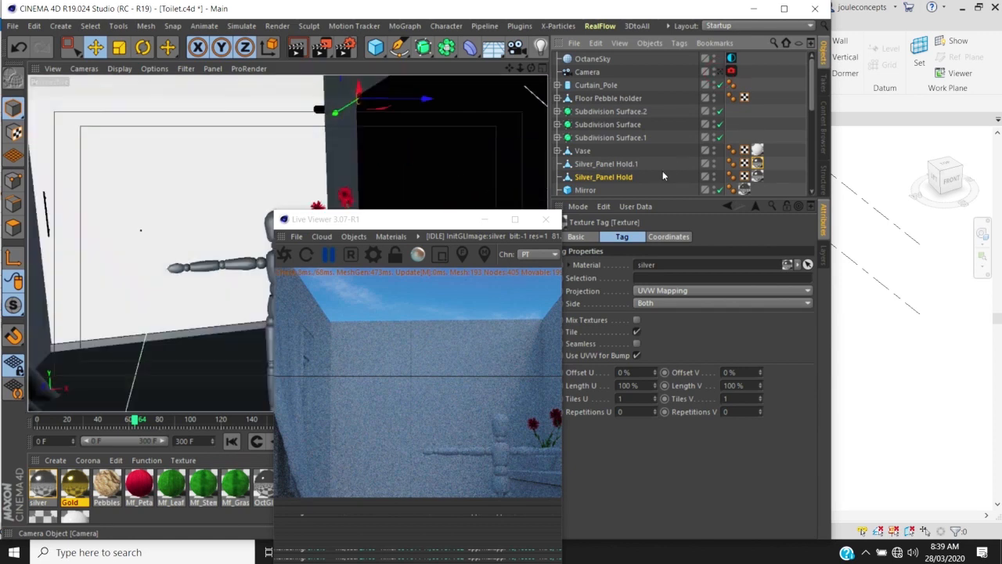
Inspect the render in the maximized Live Viewer and restore it as an enlarged floating window
click(514, 219)
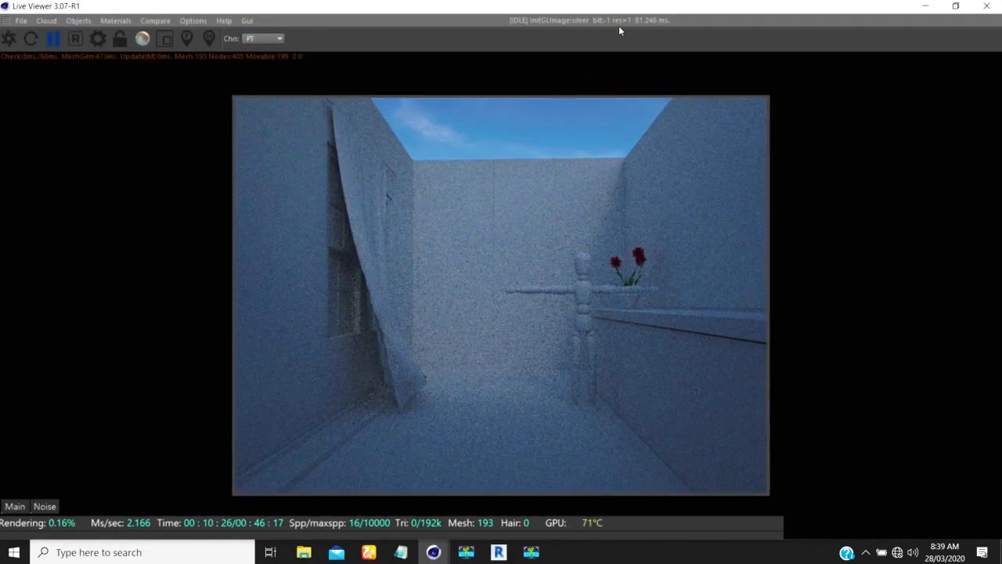
drag(614, 8, 637, 106)
drag(476, 93, 202, 43)
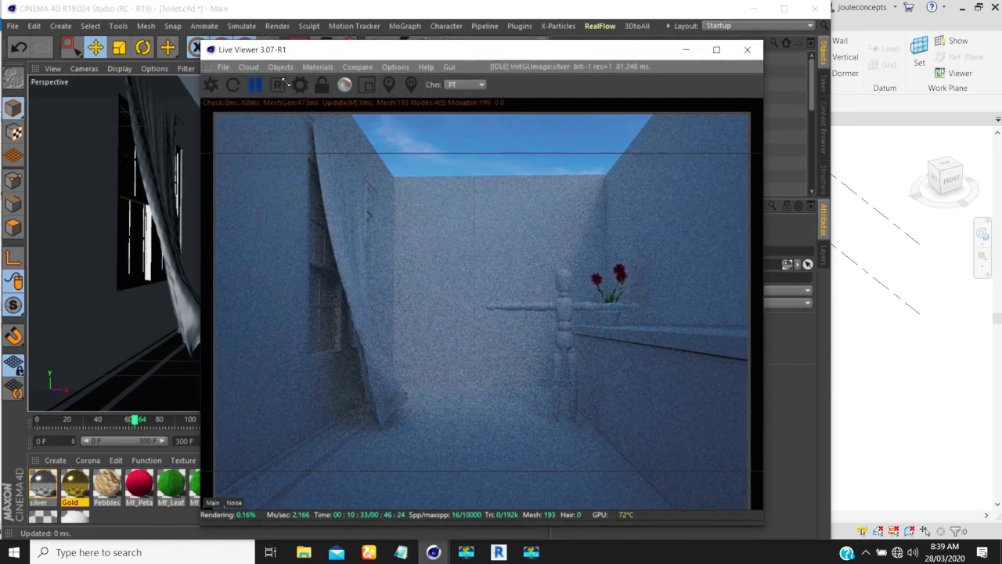
Lock the Live Viewer resolution and restart the Octane render, keeping the window clear of the object list
click(321, 88)
drag(466, 55, 588, 60)
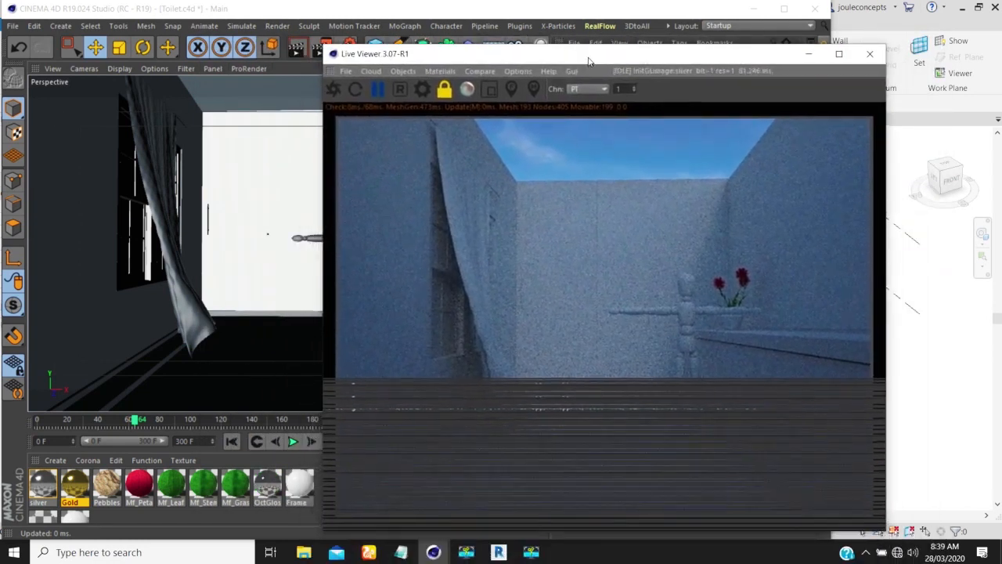
click(333, 89)
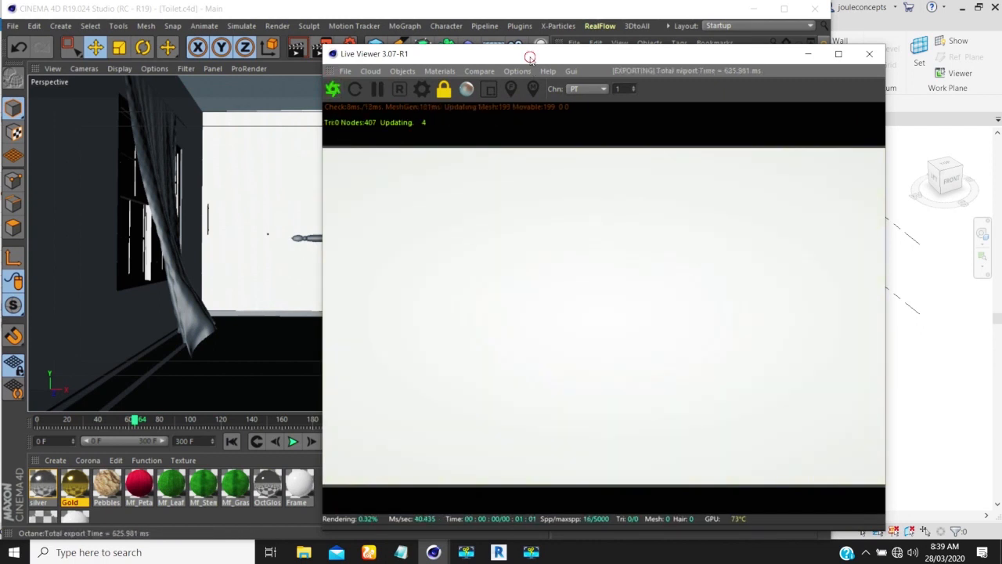
drag(528, 59, 505, 44)
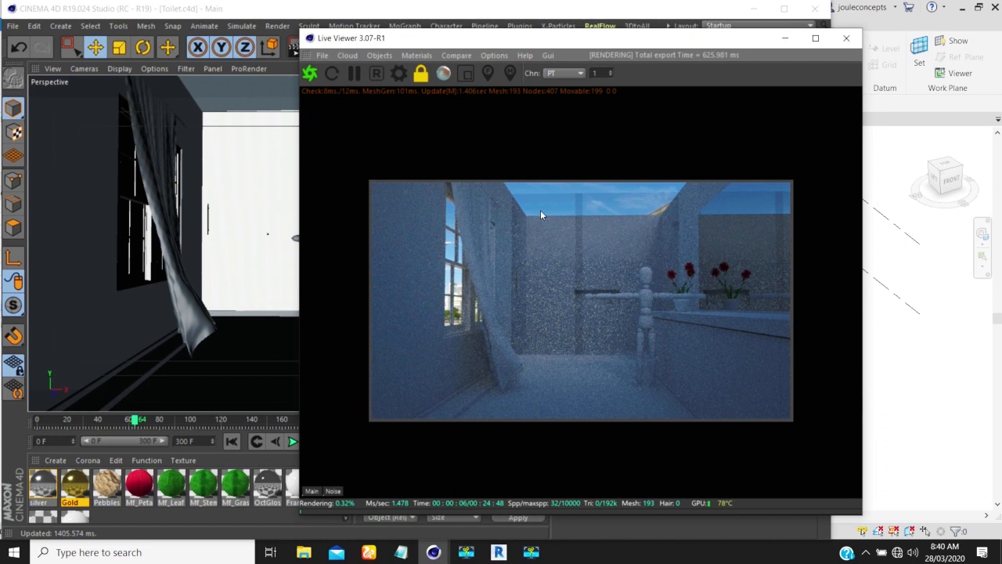
drag(706, 39, 456, 60)
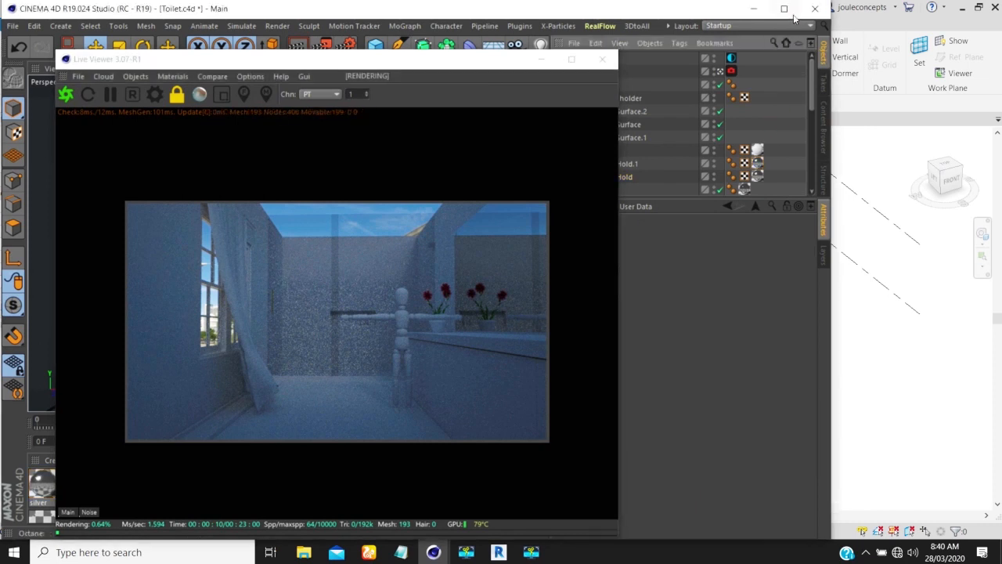
Maximize the main Cinema 4D window and make the hidden Ceiling object visible
click(784, 9)
scroll(746, 145, up, 4)
scroll(746, 145, down, 2)
click(826, 119)
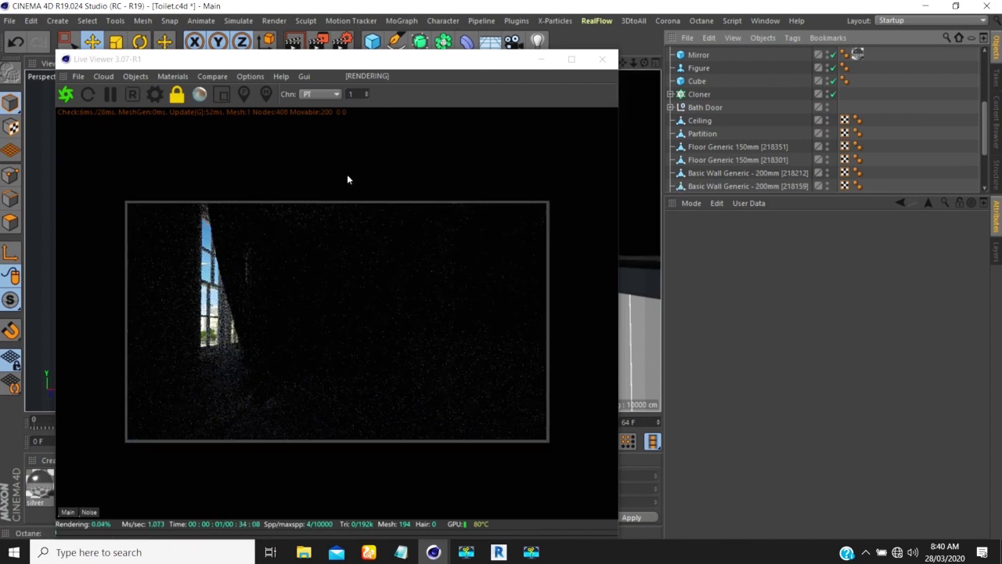
Add an Octane Daylight to the scene from the Live Viewer
drag(366, 67, 410, 91)
click(207, 96)
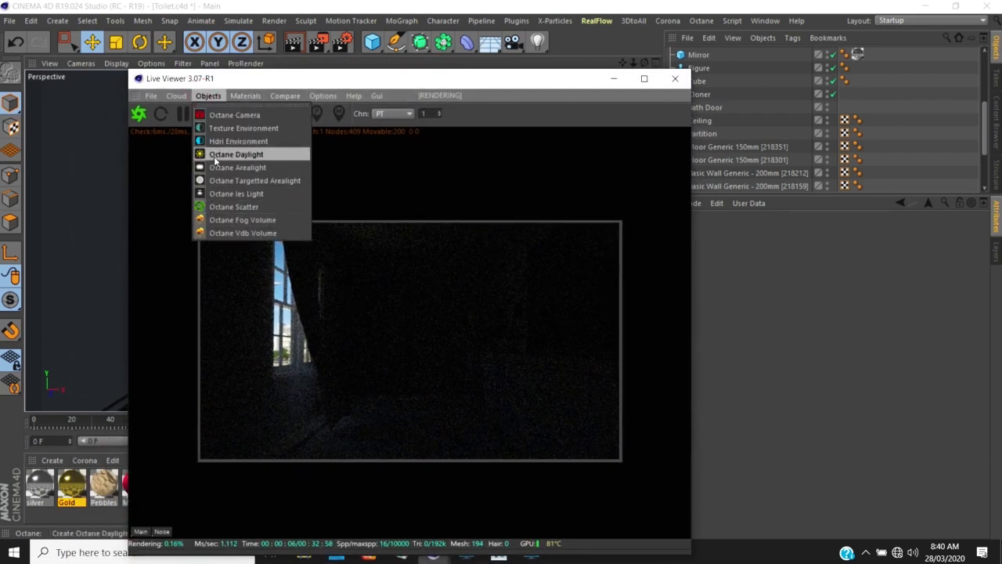
click(235, 155)
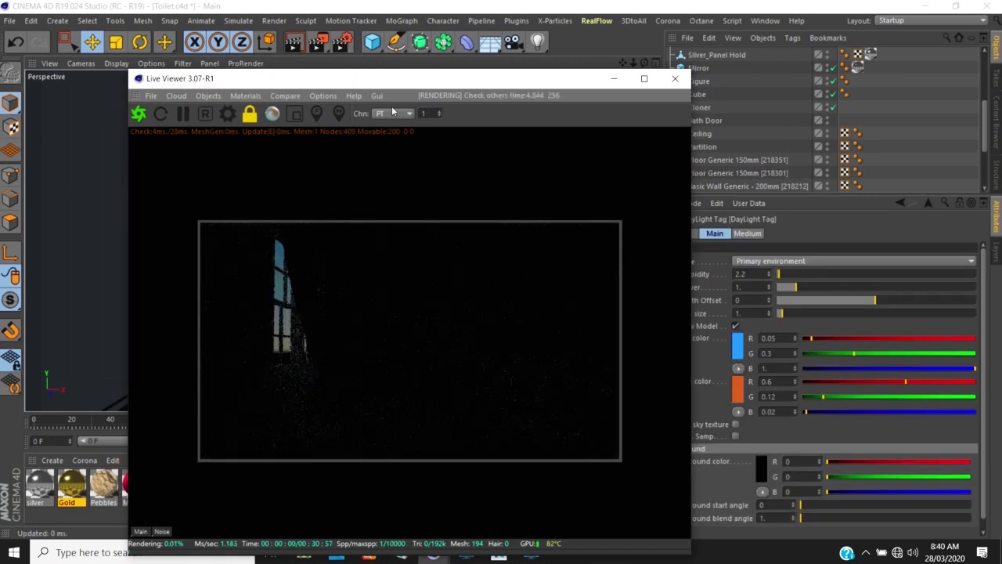
Check the daylight render at full size and move the restored Live Viewer below the viewport area
double_click(408, 85)
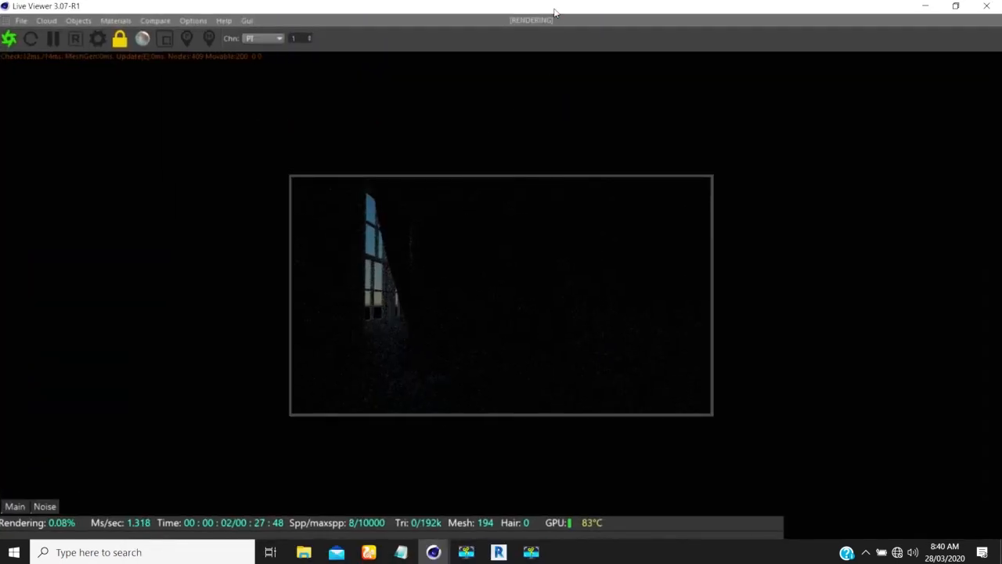
double_click(554, 11)
drag(466, 88, 498, 290)
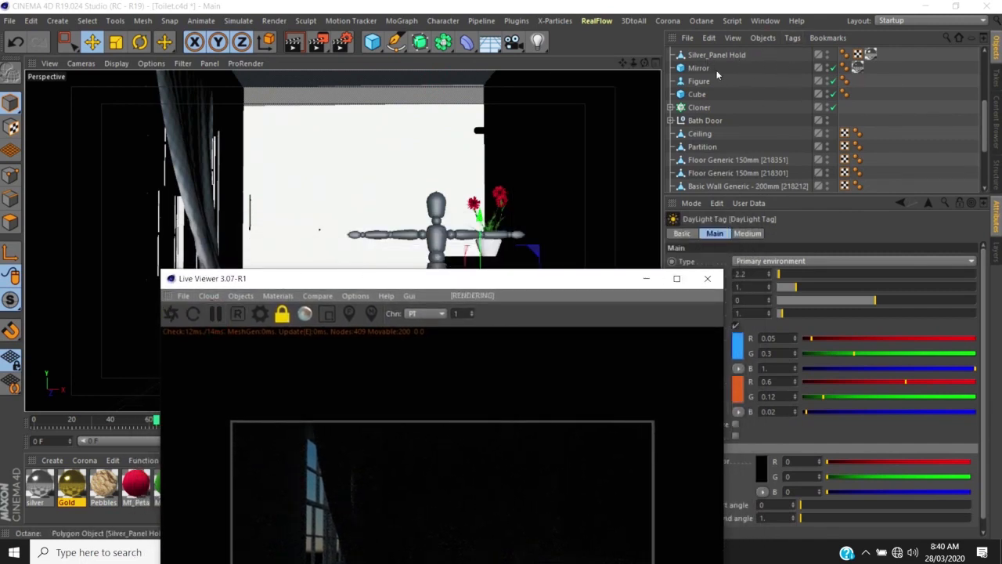
Find OctaneDayLight in the object list, undo the accidental camera view change and leave the scene camera
scroll(716, 74, up, 5)
alt+drag(337, 149, 304, 152)
key(ctrl+shift+z)
scroll(517, 142, down, 1)
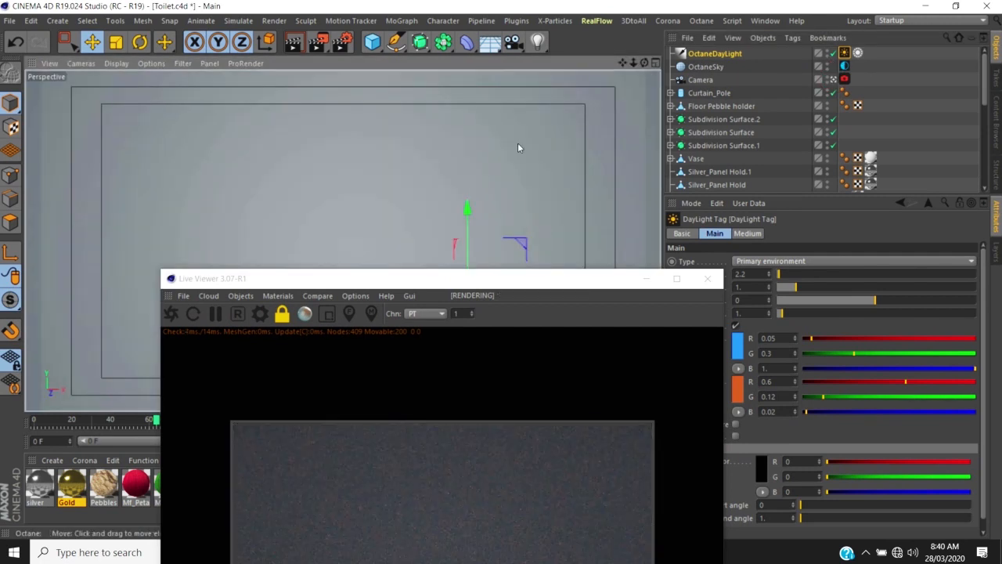
scroll(519, 145, up, 1)
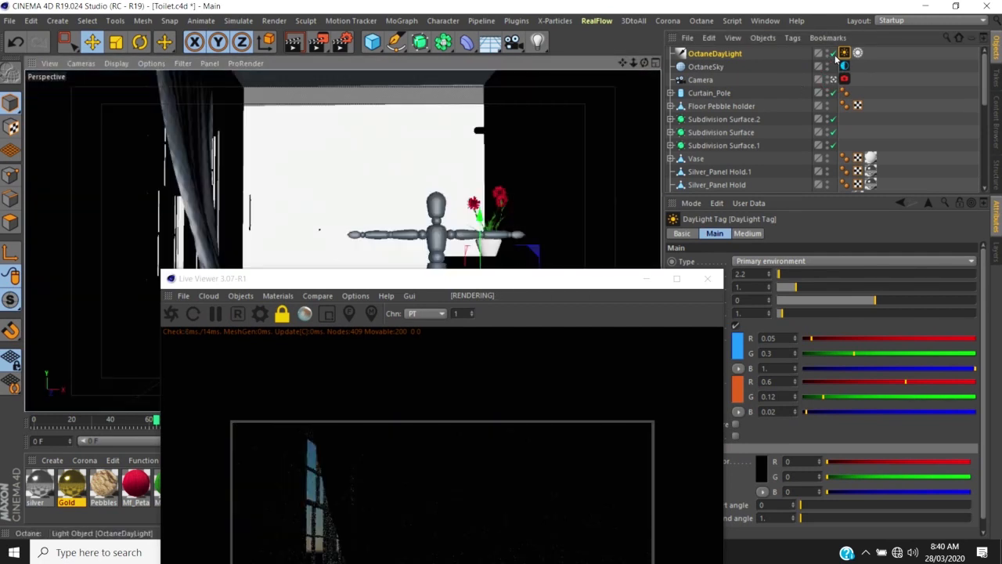
click(835, 79)
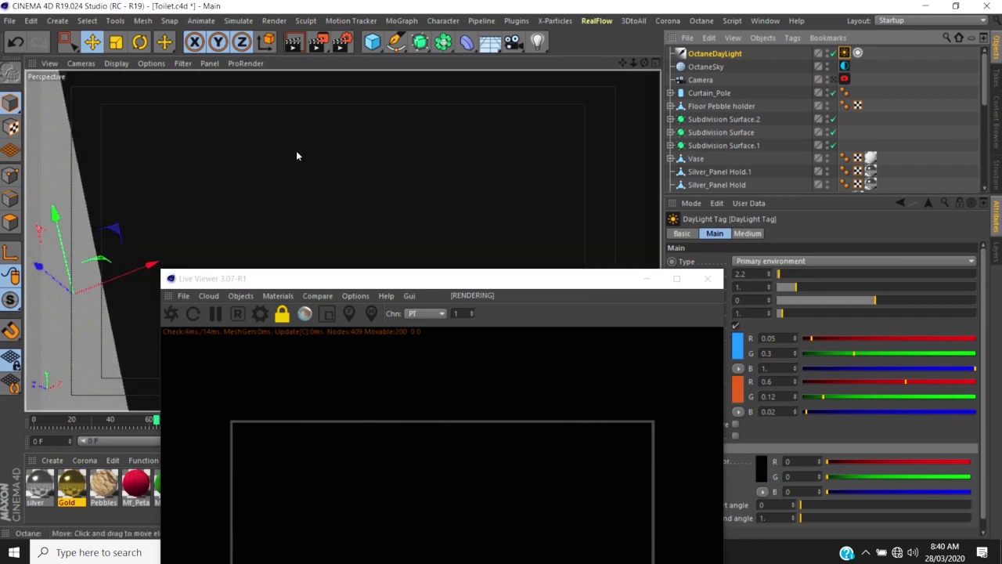
click(191, 224)
mouse_move(205, 267)
mouse_down()
mouse_move(204, 258)
mouse_move(221, 268)
mouse_up()
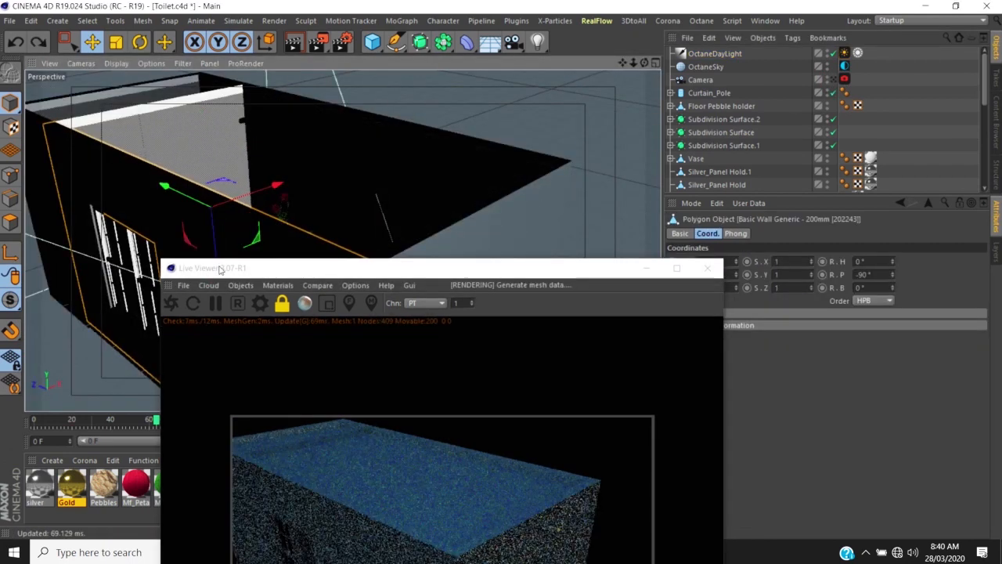
key(ctrl+z)
click(298, 205)
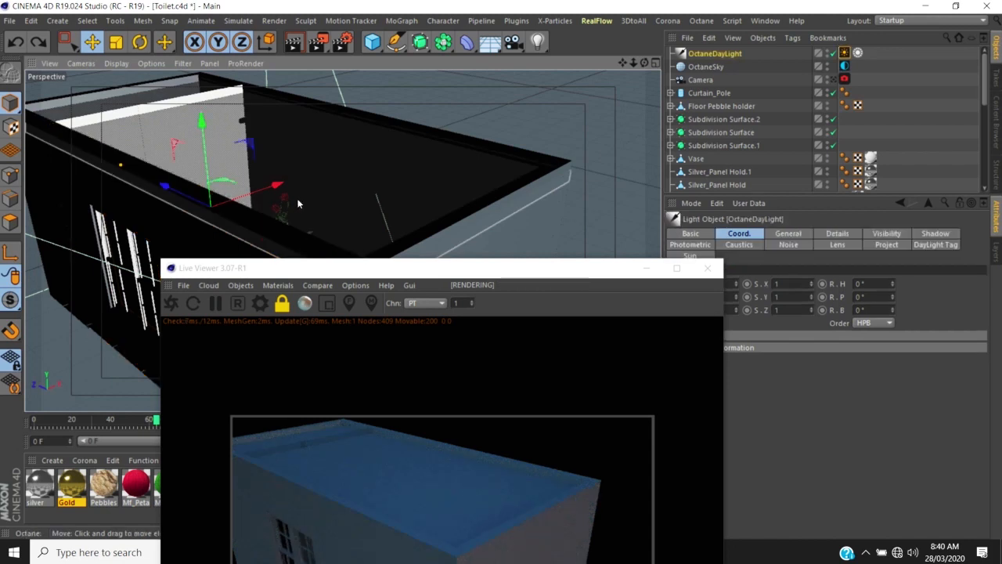
click(38, 41)
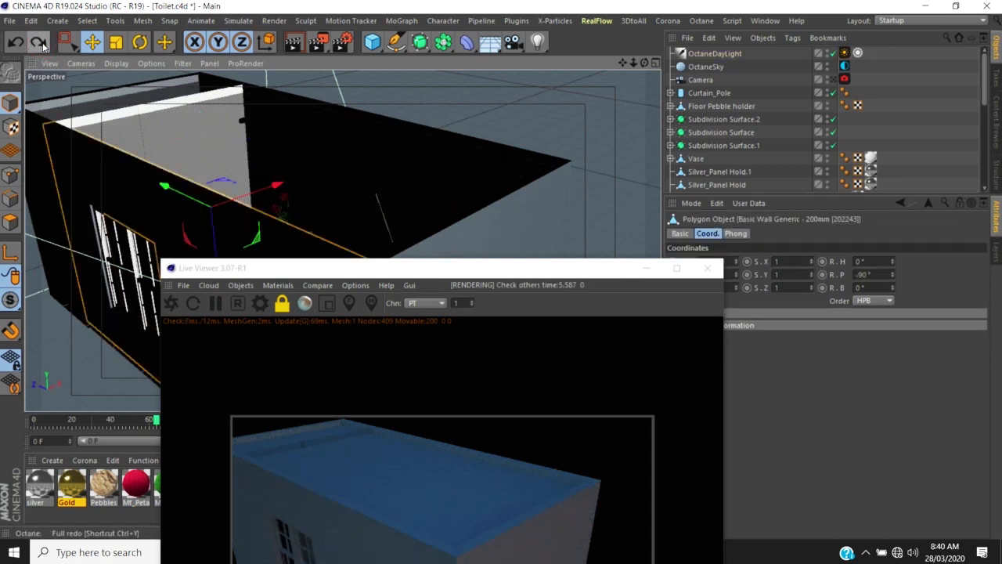
key(ctrl+y)
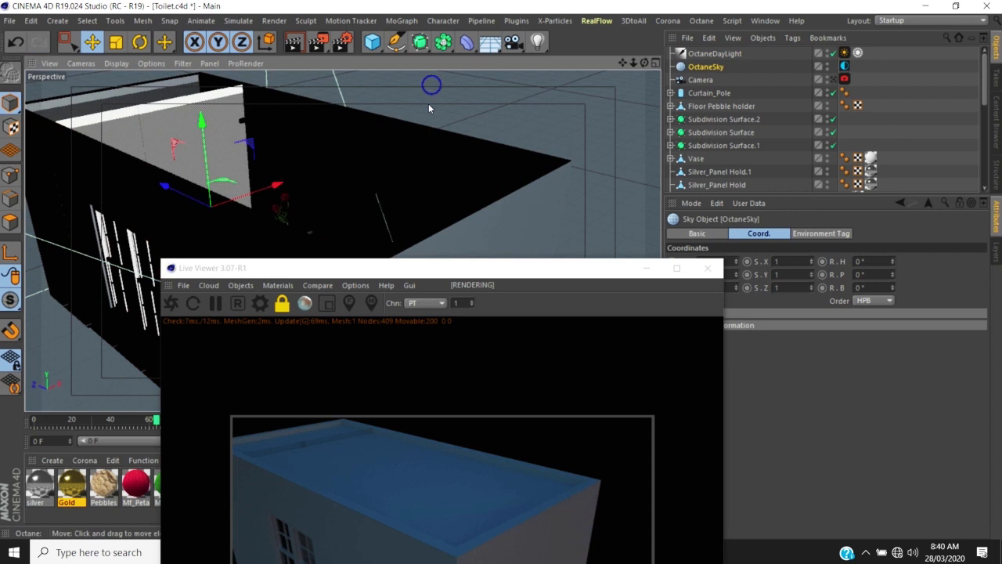
Select OctaneDayLight and move it outside the room, in front of the window wall
scroll(432, 92, down, 9)
alt+drag(382, 158, 587, 81)
click(703, 54)
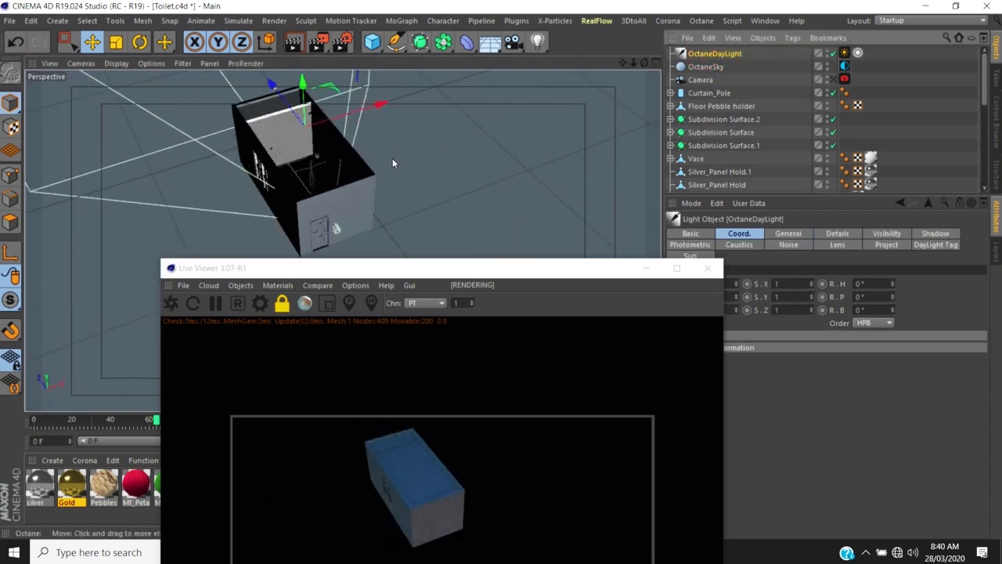
alt+drag(432, 128, 239, 195)
alt+middle_drag(270, 149, 314, 86)
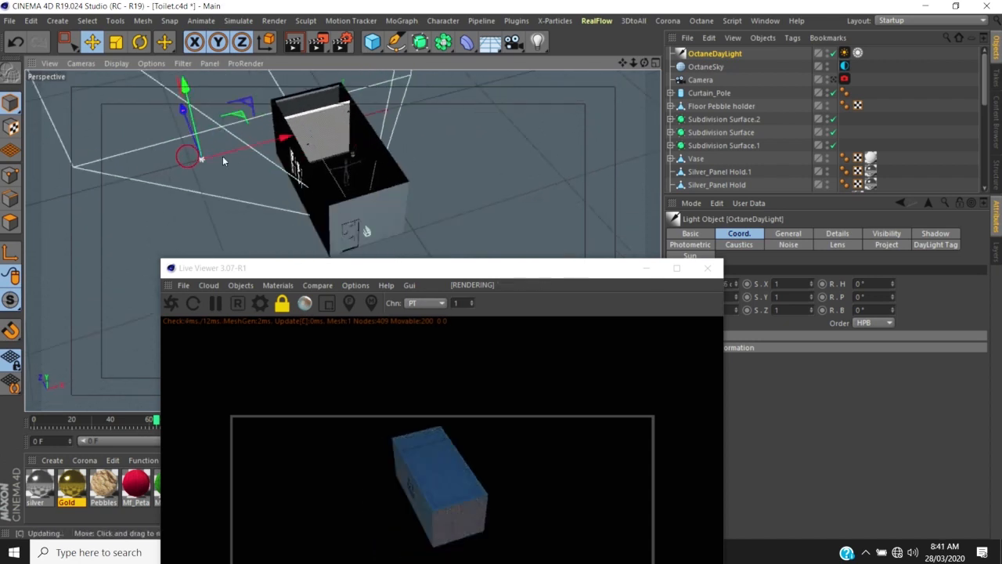
alt+drag(223, 160, 171, 148)
drag(105, 192, 169, 239)
Rotate OctaneDayLight to a heading of about -50.6° and a pitch of about -34.5°
mouse_move(217, 135)
alt+mouse_down()
mouse_move(252, 165)
mouse_move(293, 157)
alt+mouse_up()
alt+right_drag(244, 109, 164, 89)
key(r)
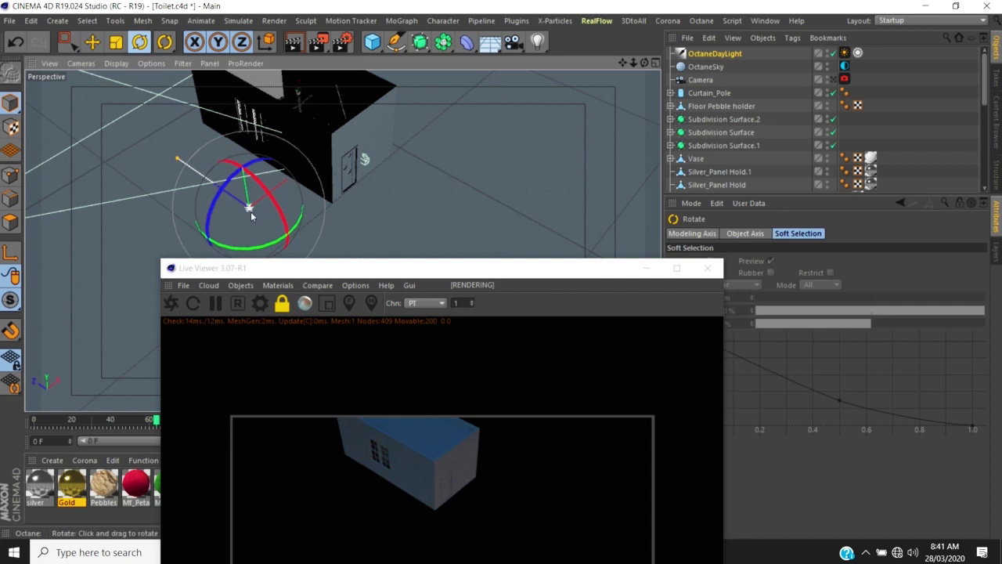
mouse_move(249, 250)
mouse_down()
mouse_move(228, 235)
mouse_move(245, 147)
mouse_up()
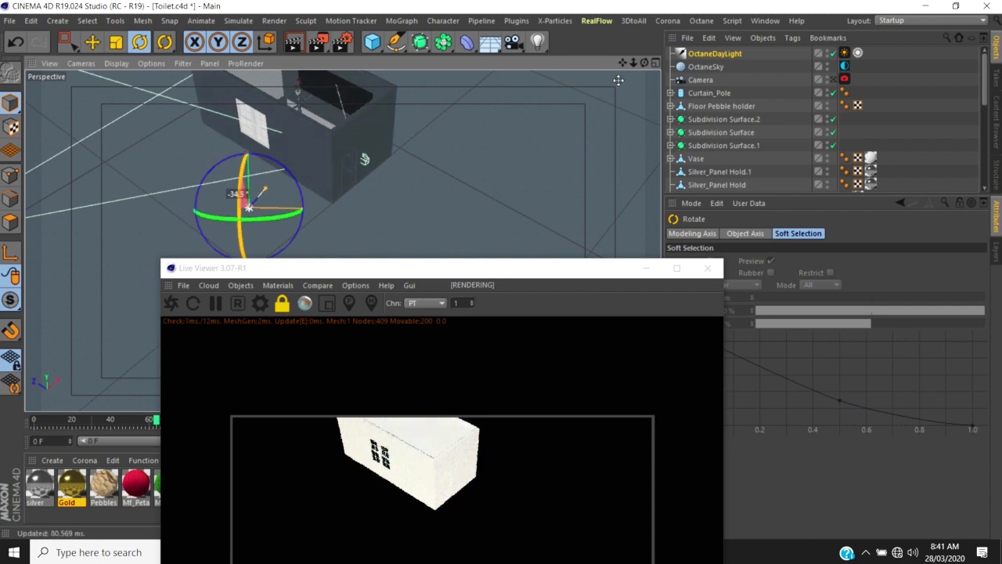
Return to the scene camera view and move the Live Viewer up to show the whole render
drag(619, 81, 627, 78)
click(832, 79)
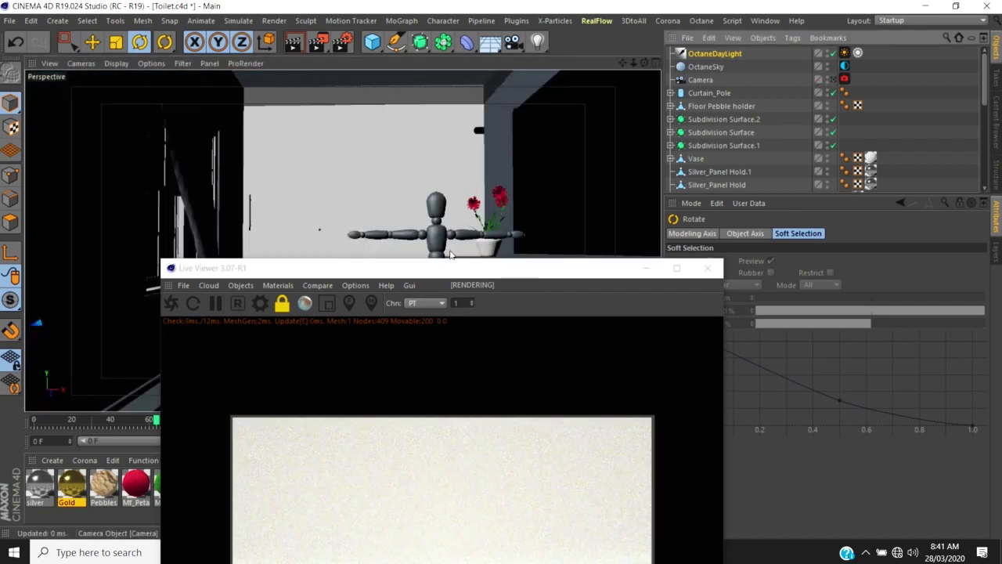
drag(432, 268, 251, 50)
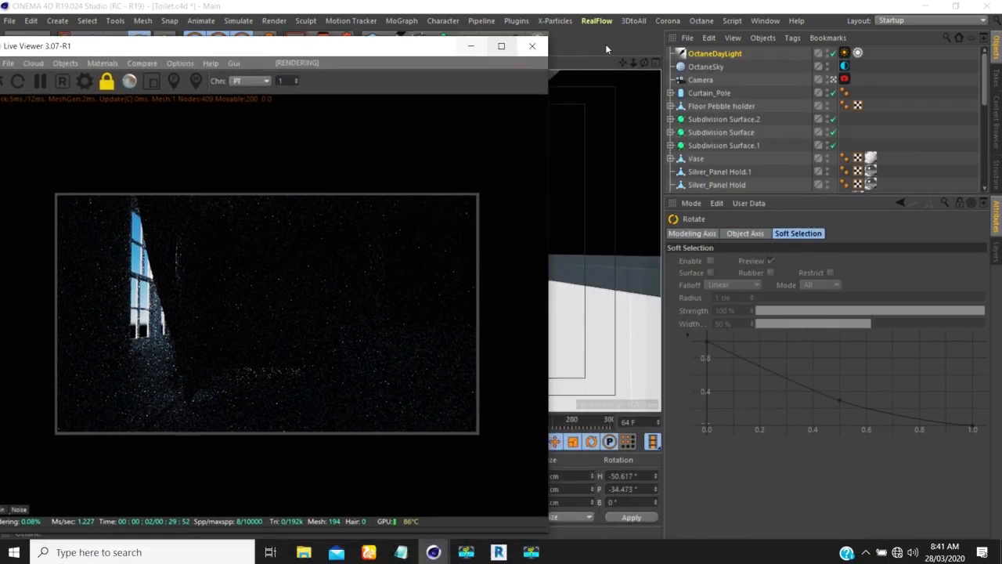
Hide the curtain pole and rotate OctaneDayLight to a heading of about -68.6° and a pitch of about -17.5°
click(714, 53)
mouse_move(893, 297)
mouse_down()
mouse_move(894, 307)
mouse_move(894, 291)
mouse_up()
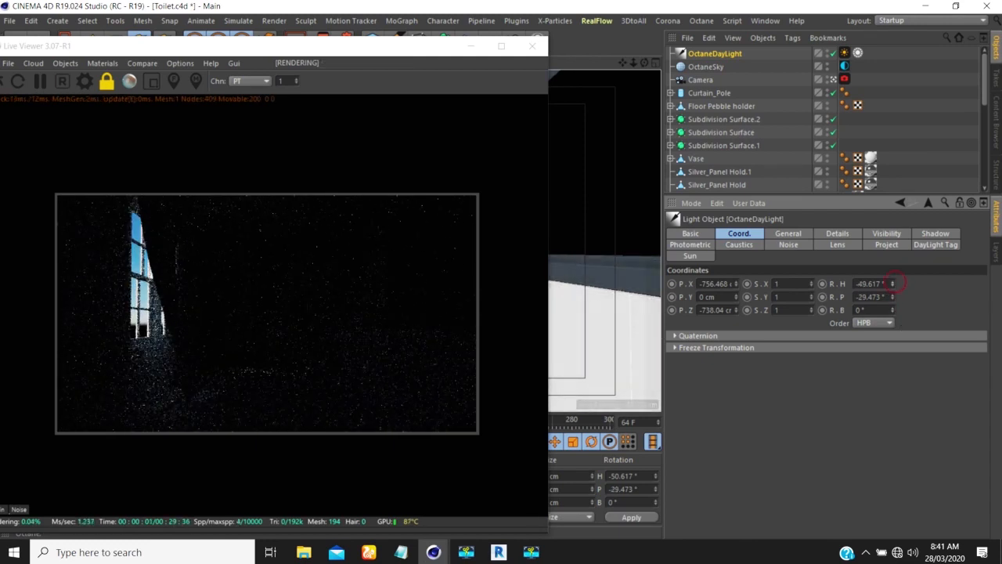
mouse_move(892, 283)
mouse_down()
mouse_move(892, 274)
mouse_move(893, 293)
mouse_up()
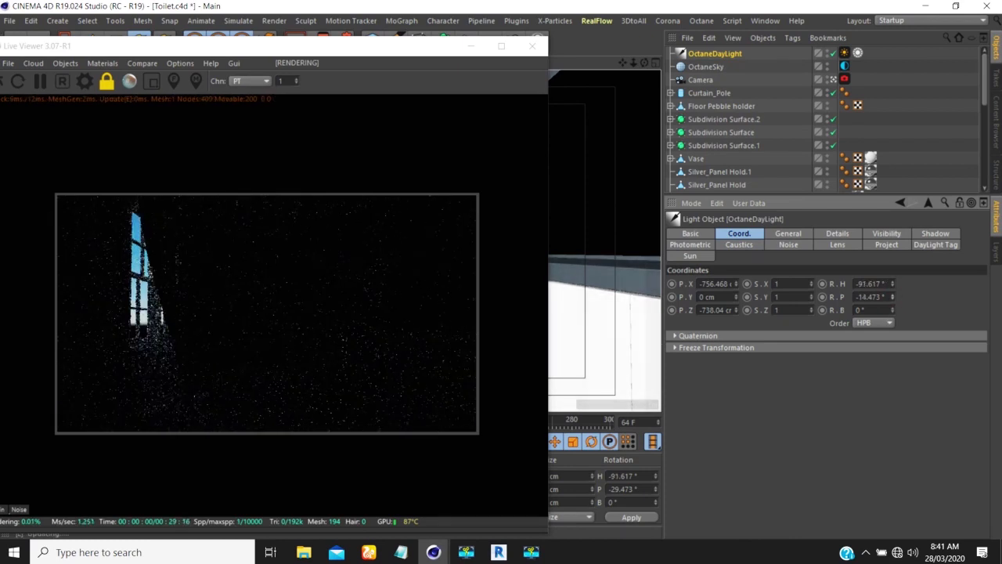
click(828, 91)
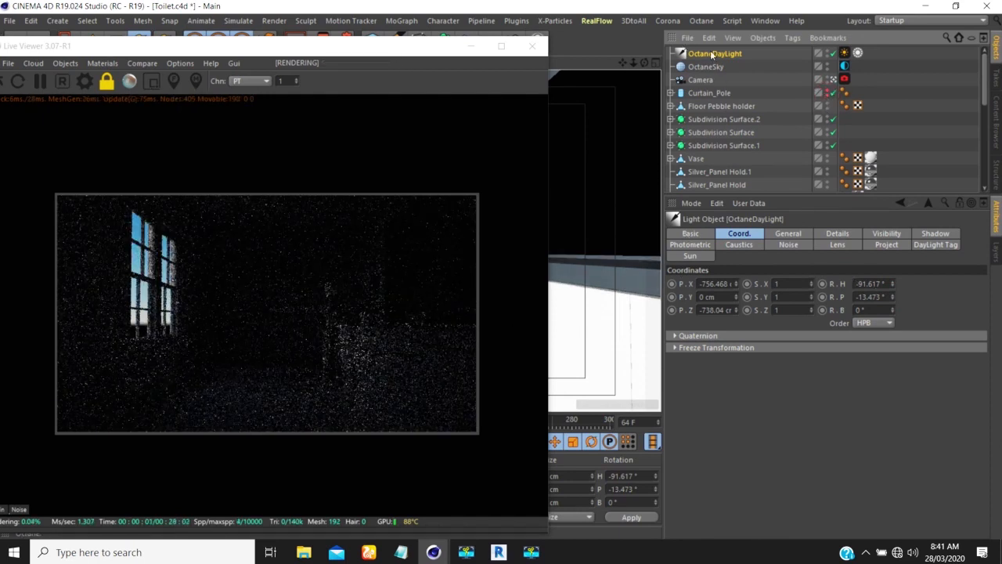
mouse_move(892, 285)
mouse_down()
mouse_move(891, 274)
mouse_move(922, 288)
mouse_move(894, 289)
mouse_move(894, 303)
mouse_up()
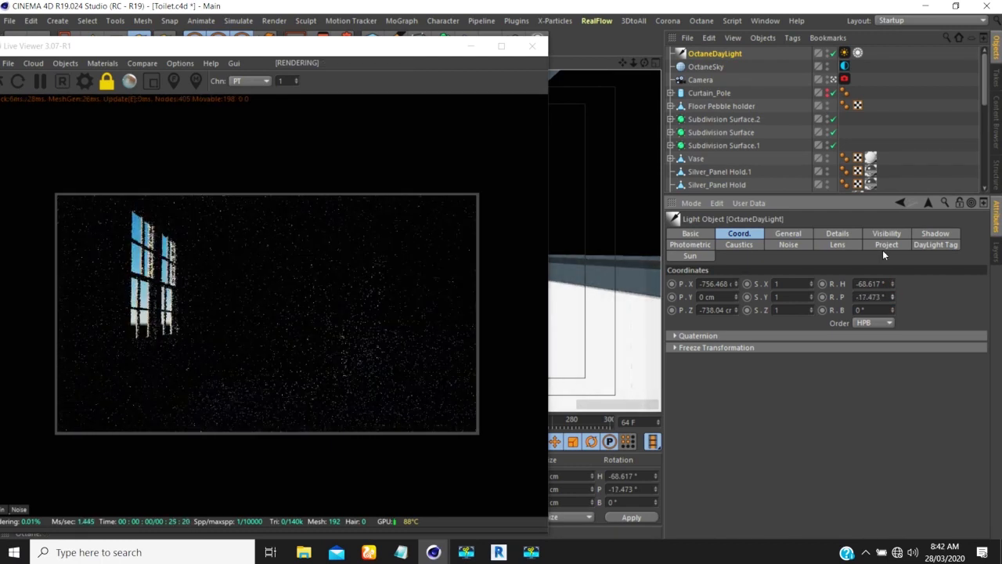
Leave the scene camera, raise OctaneDayLight outside the window and rotate it to about -70.1° heading and -34.4° pitch
click(833, 80)
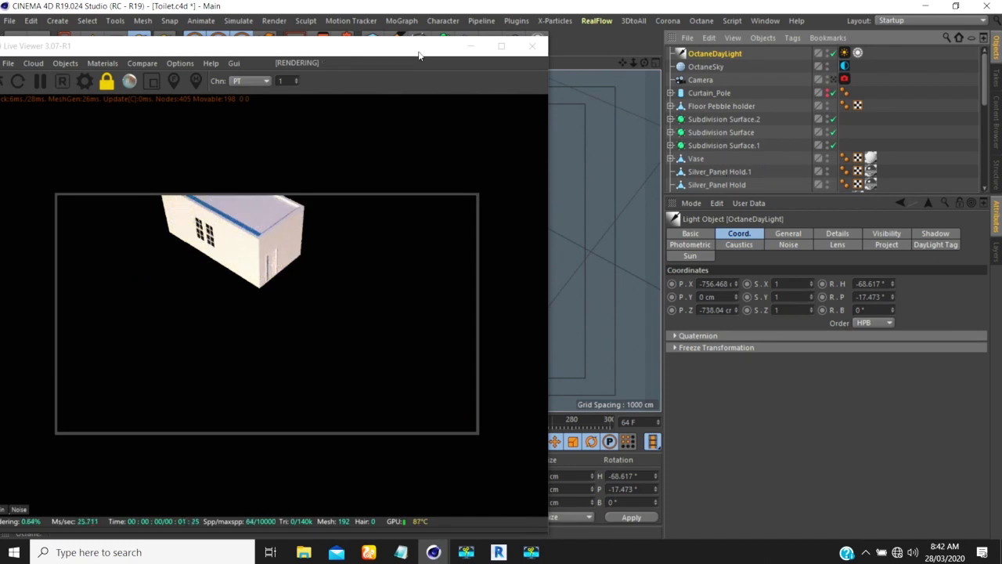
drag(425, 49, 832, 66)
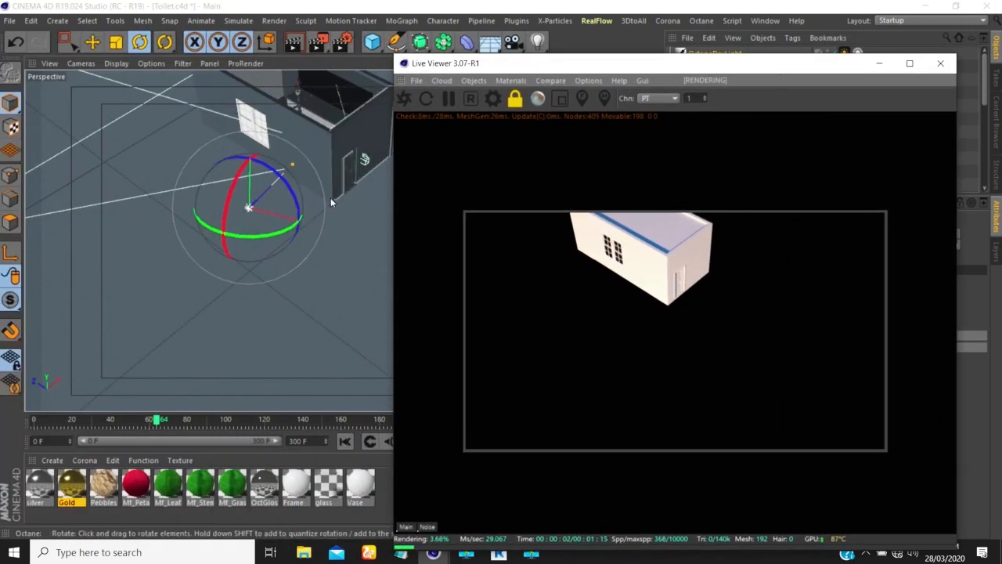
alt+drag(256, 209, 379, 175)
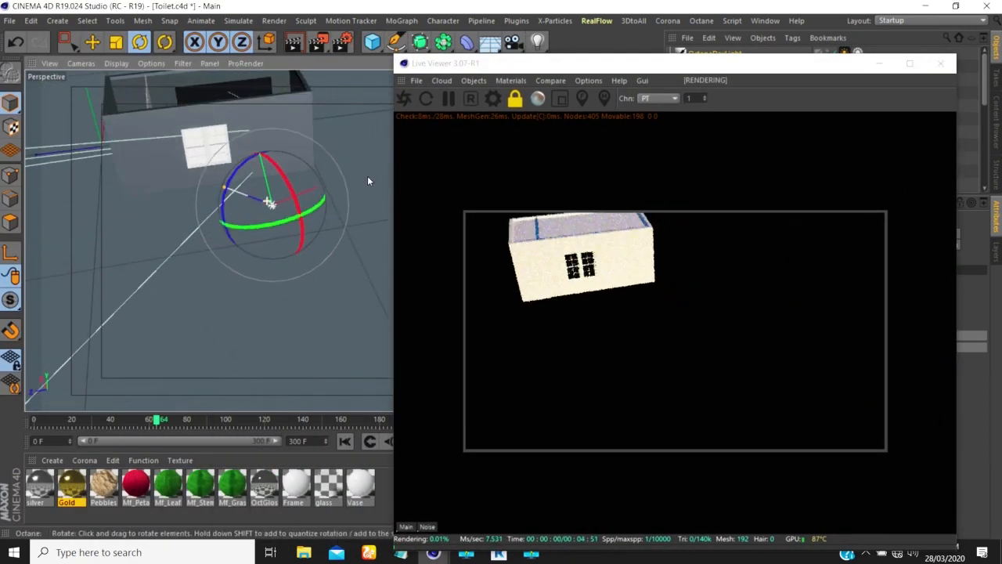
drag(291, 182, 176, 140)
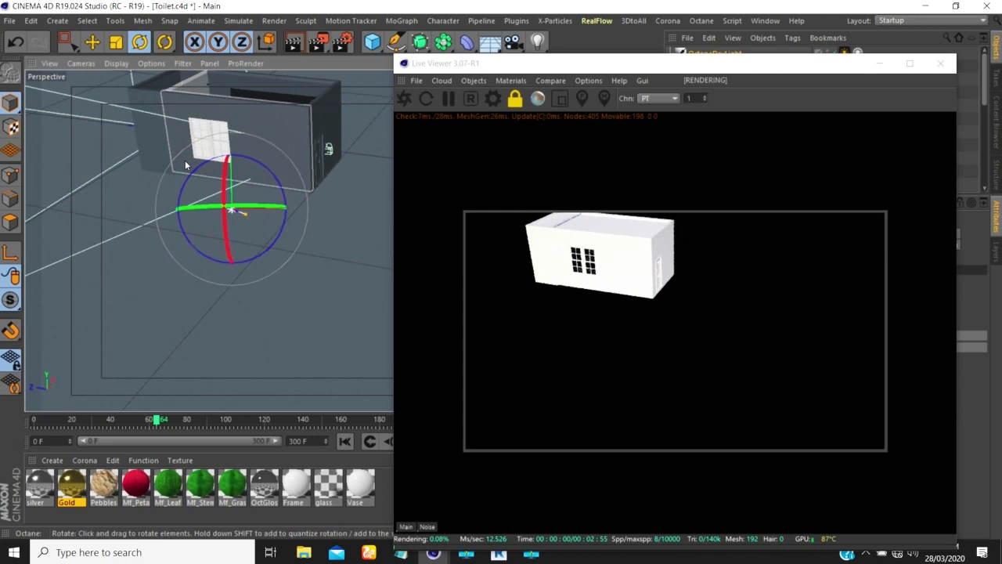
key(e)
drag(277, 148, 258, 84)
alt+drag(197, 160, 224, 180)
key(r)
drag(223, 129, 216, 157)
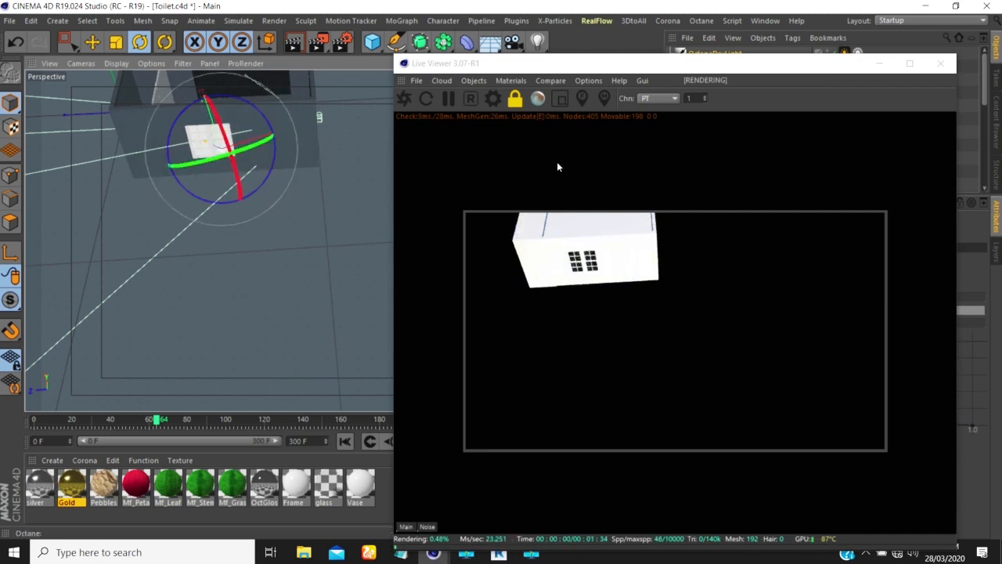
Return to the scene camera view and move the Live Viewer clear of the object list and attributes
drag(730, 65, 579, 119)
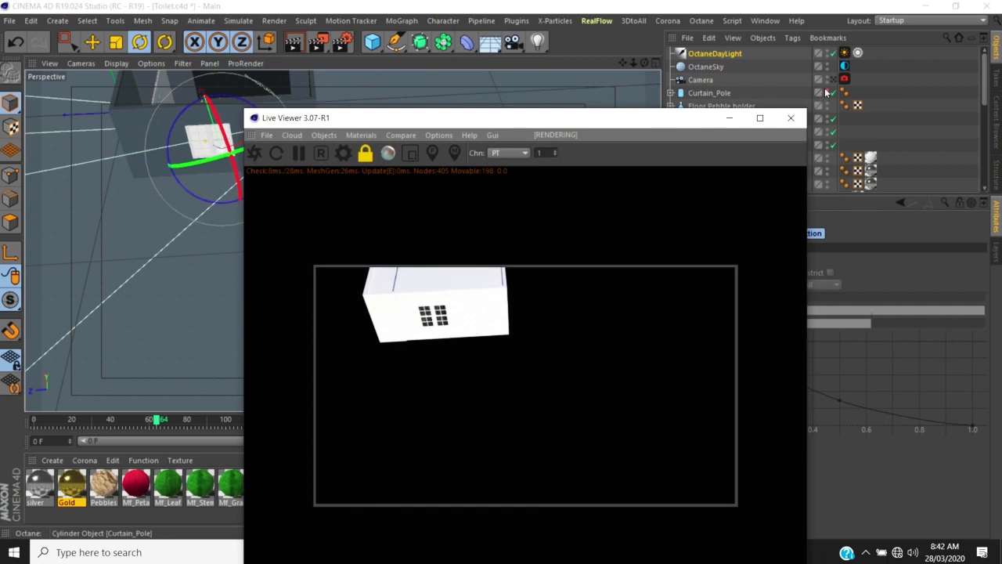
click(833, 80)
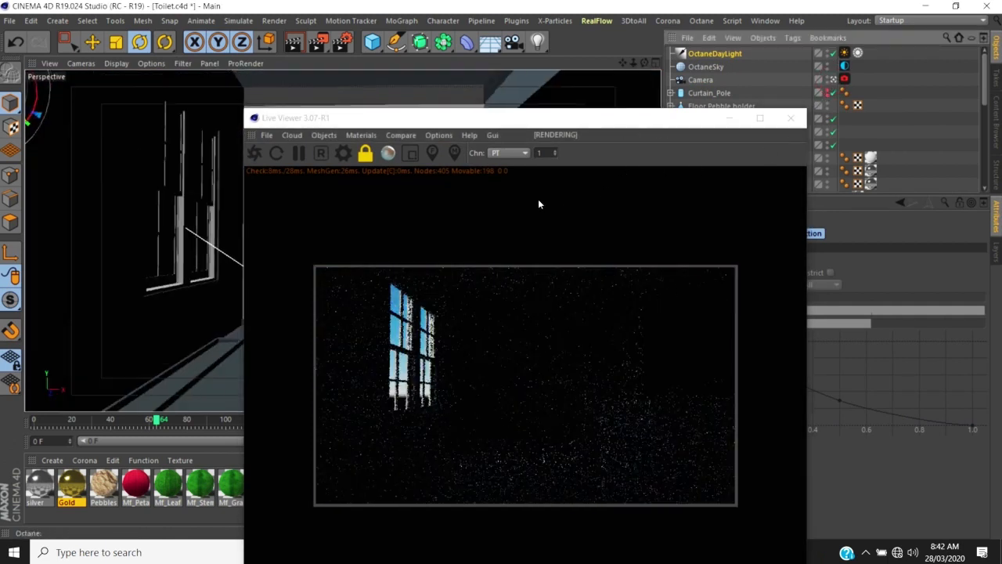
drag(526, 127, 348, 105)
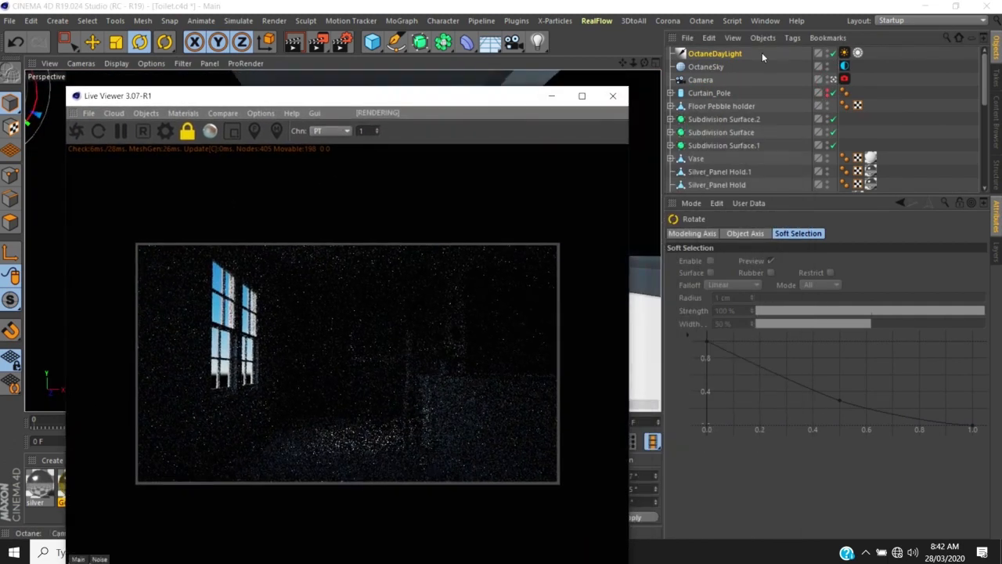
Set the power of OctaneDayLight's DayLight tag to 2 and try the Mix sky texture option
click(844, 53)
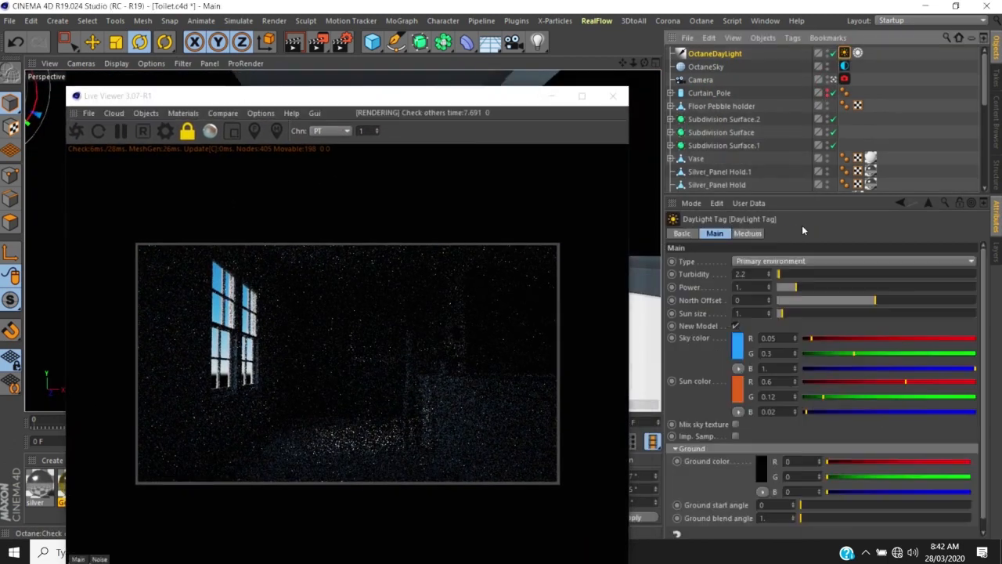
double_click(753, 287)
text(2)
key(Return)
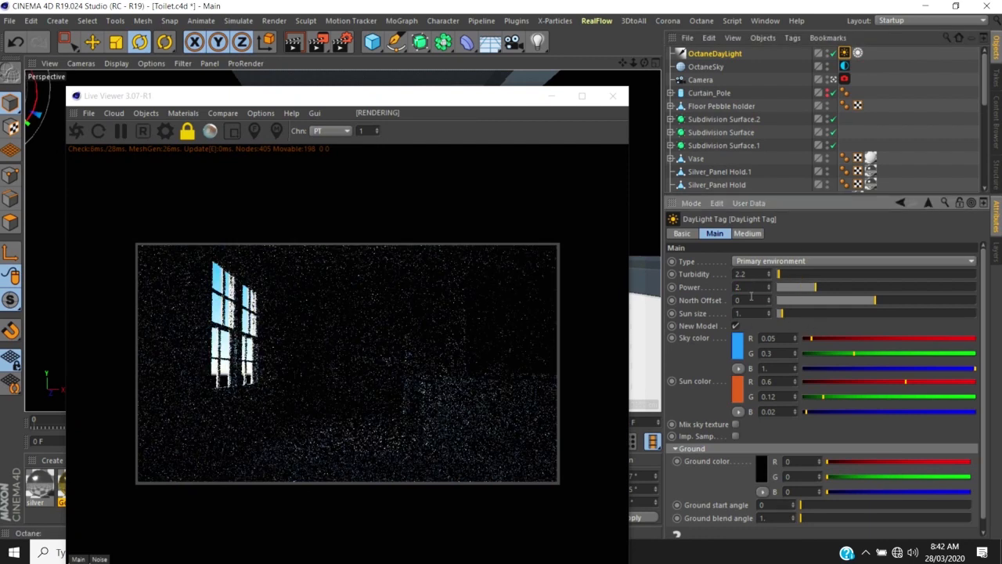
click(736, 423)
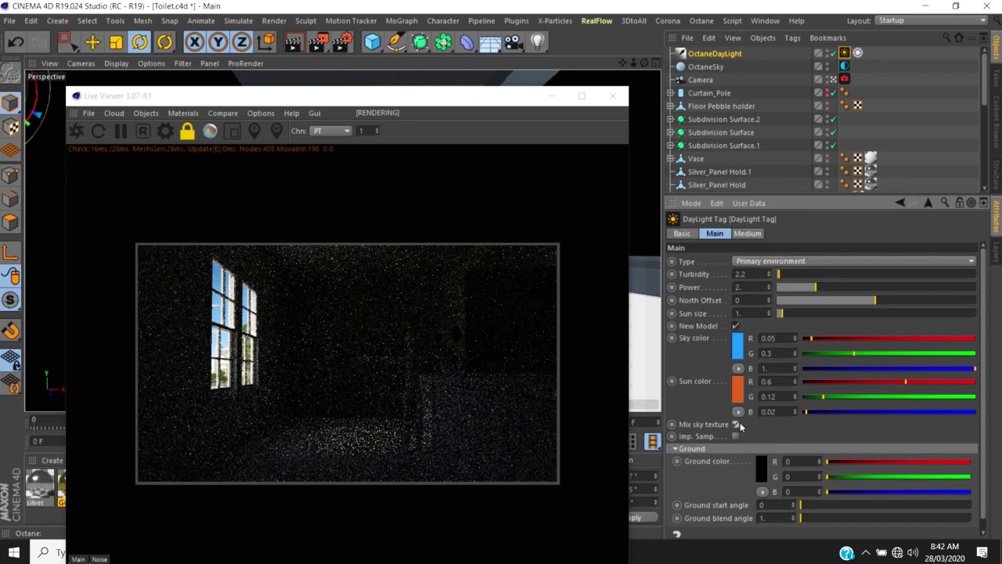
click(735, 425)
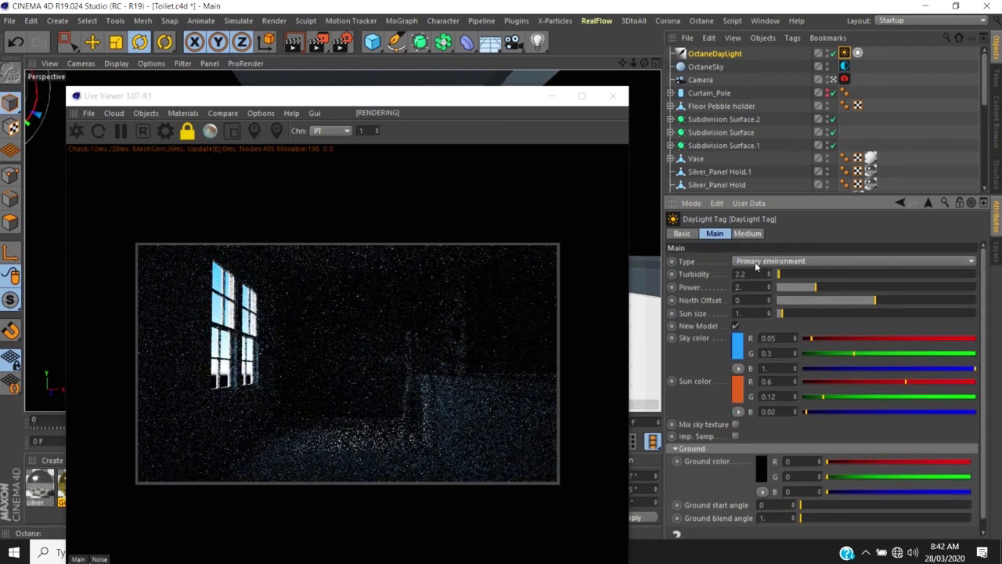
Change the type of OctaneSky's Environment tag to Visible environment
click(844, 66)
click(726, 386)
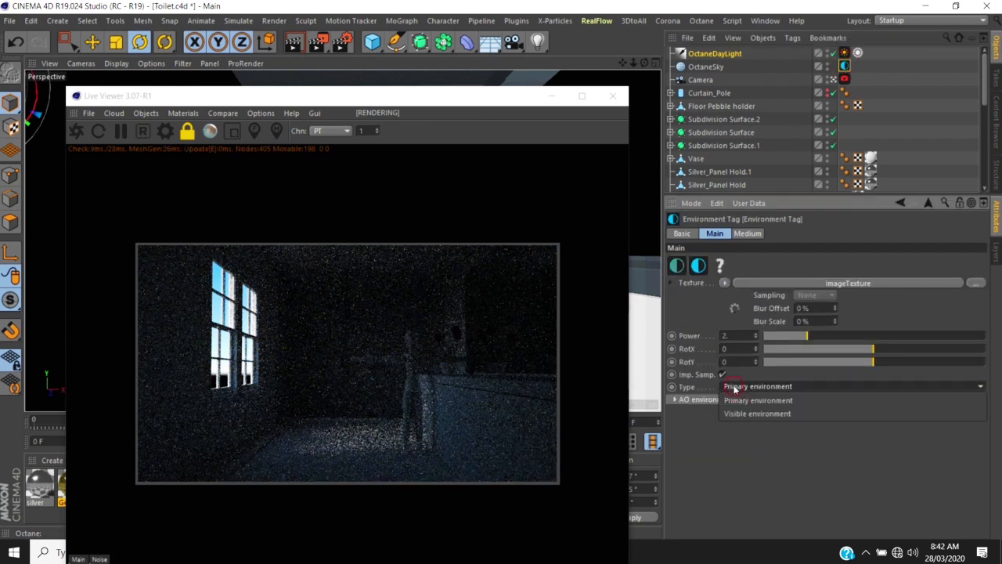
click(732, 412)
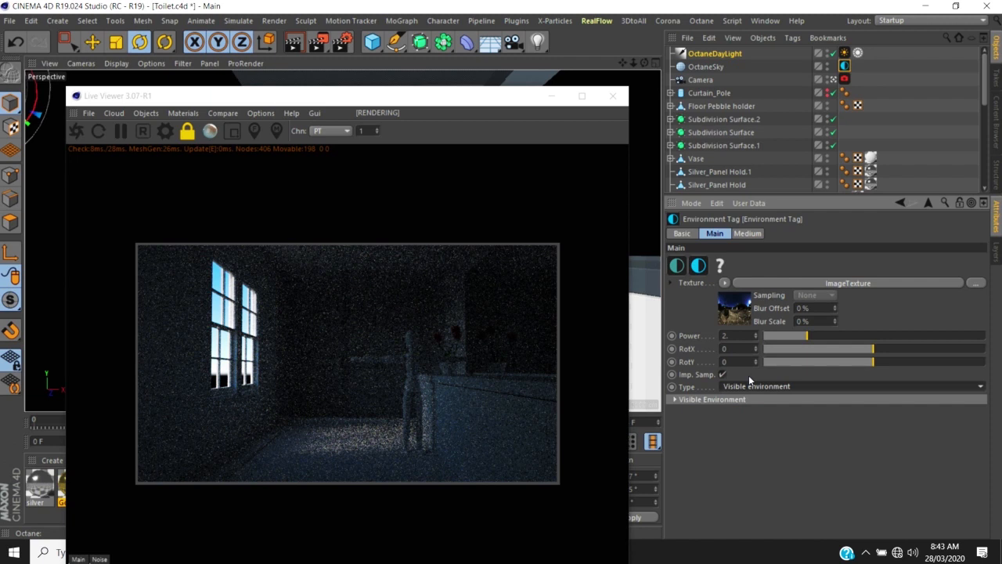
Minimize the Live Viewer, leave the scene camera and add a Plane primitive to the scene
click(551, 97)
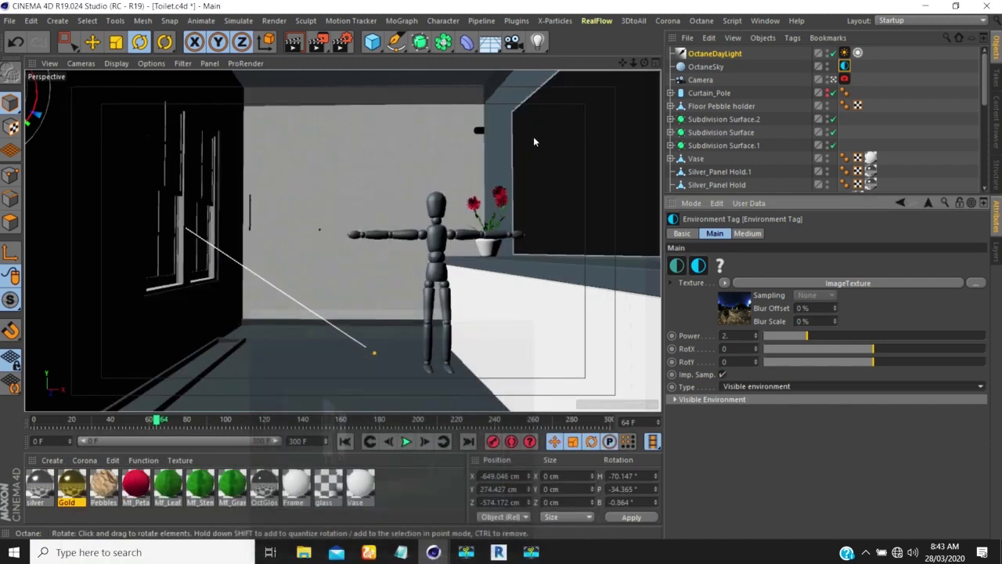
click(832, 80)
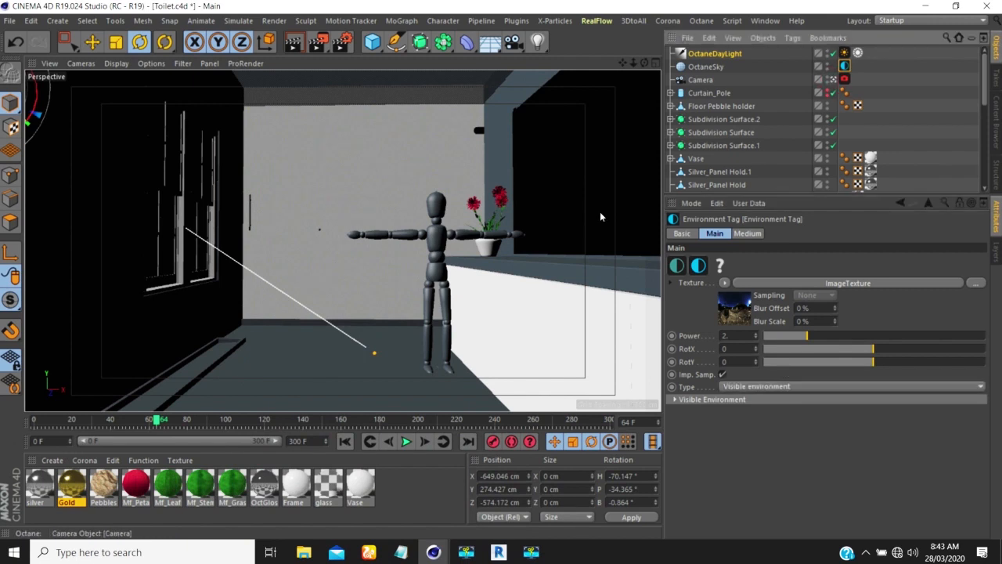
mouse_move(259, 187)
alt+mouse_down()
mouse_move(284, 172)
mouse_move(273, 173)
alt+mouse_up()
scroll(272, 173, up, 5)
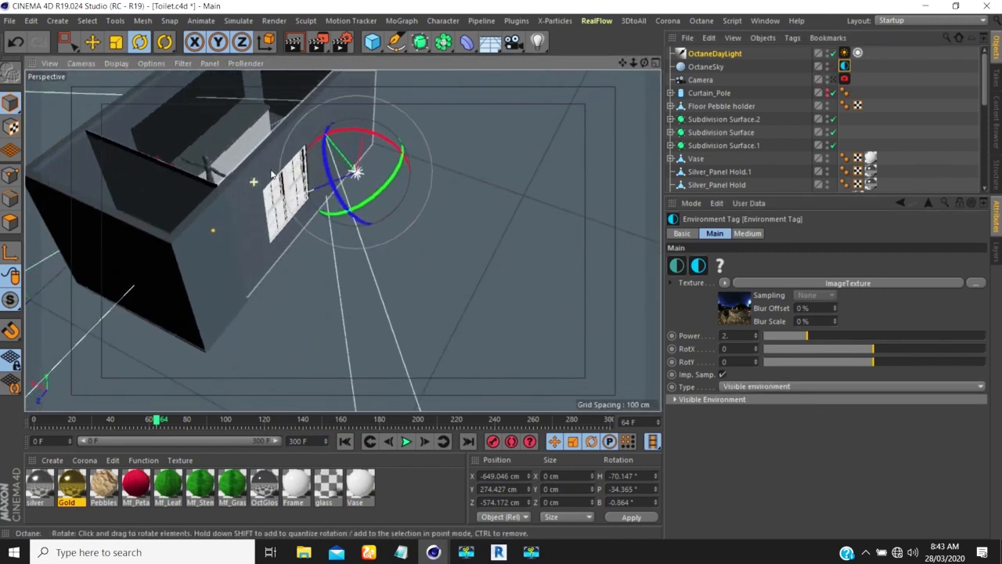
click(372, 41)
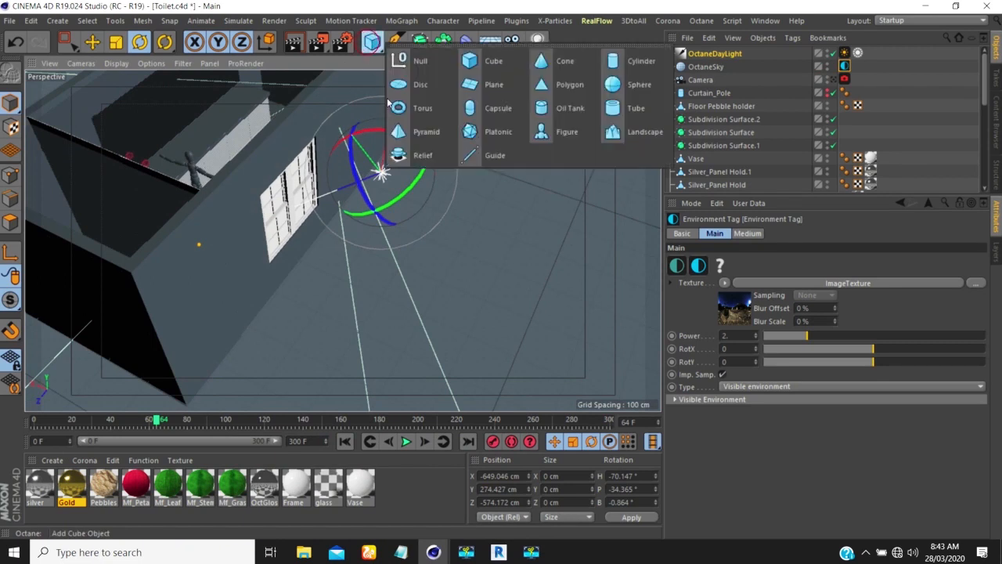
click(490, 84)
Move the plane out to about X -785 cm and orient it along the X axis so it stands upright
scroll(455, 175, down, 3)
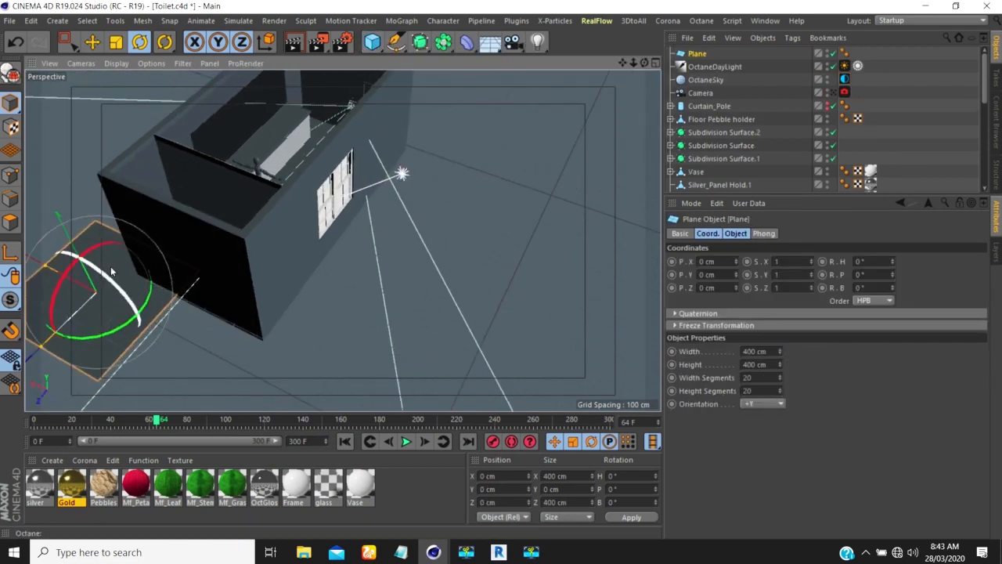
key(e)
drag(123, 289, 336, 296)
scroll(493, 283, down, 5)
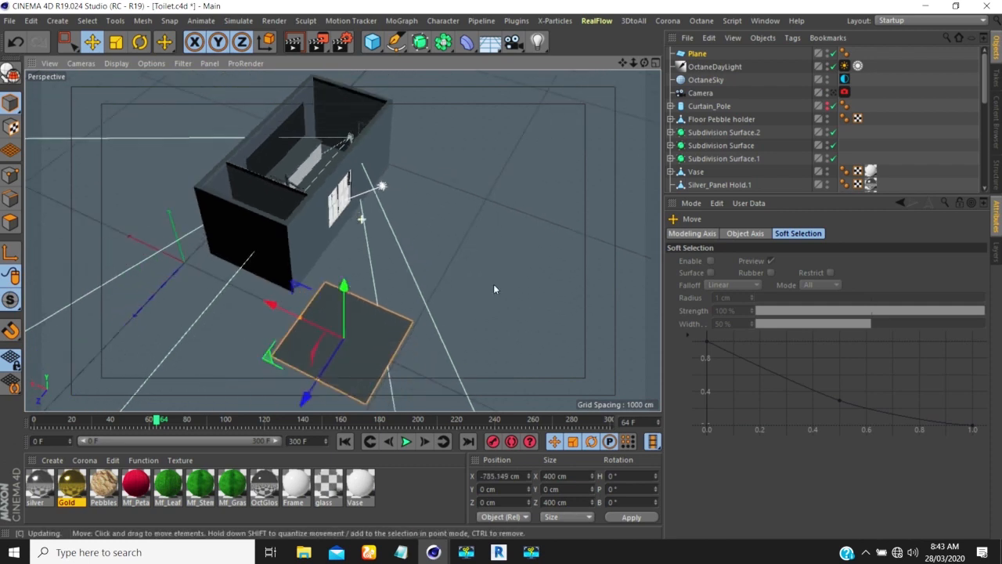
click(702, 55)
click(751, 403)
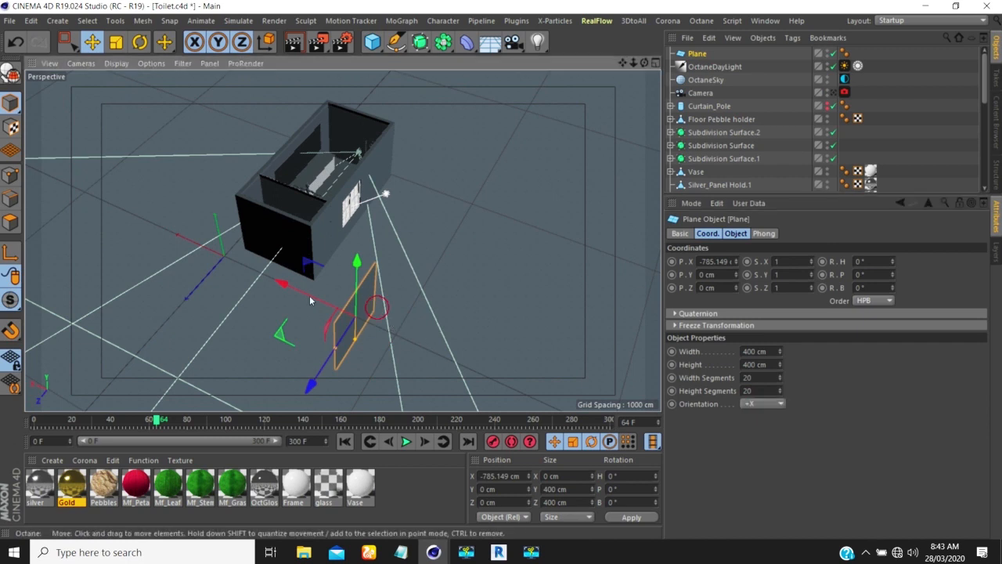
Position the plane in front of the window wall at about X -573 cm, Y 164 cm, Z -519 cm
alt+drag(309, 295, 618, 250)
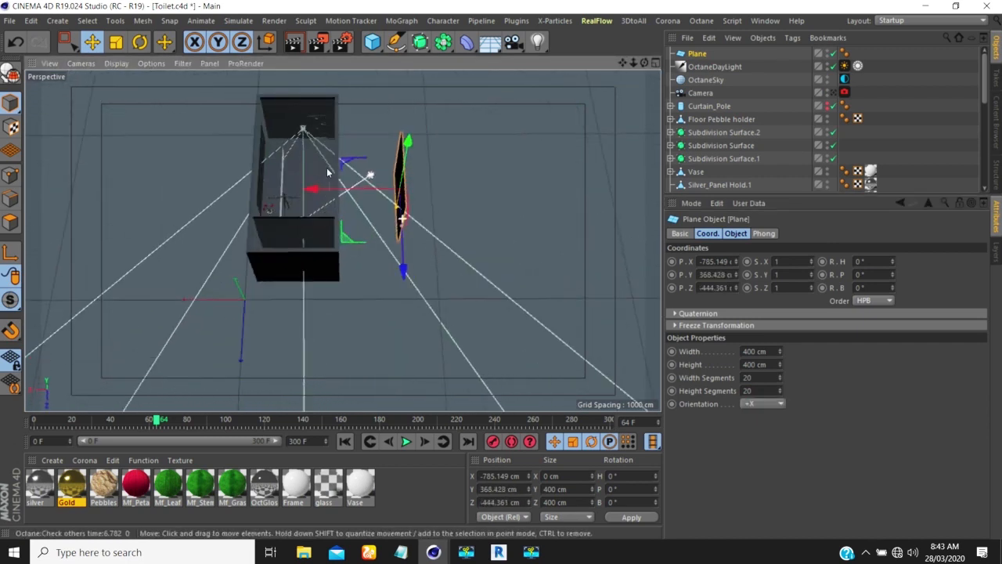
drag(307, 190, 241, 190)
alt+drag(314, 186, 205, 94)
drag(321, 104, 266, 245)
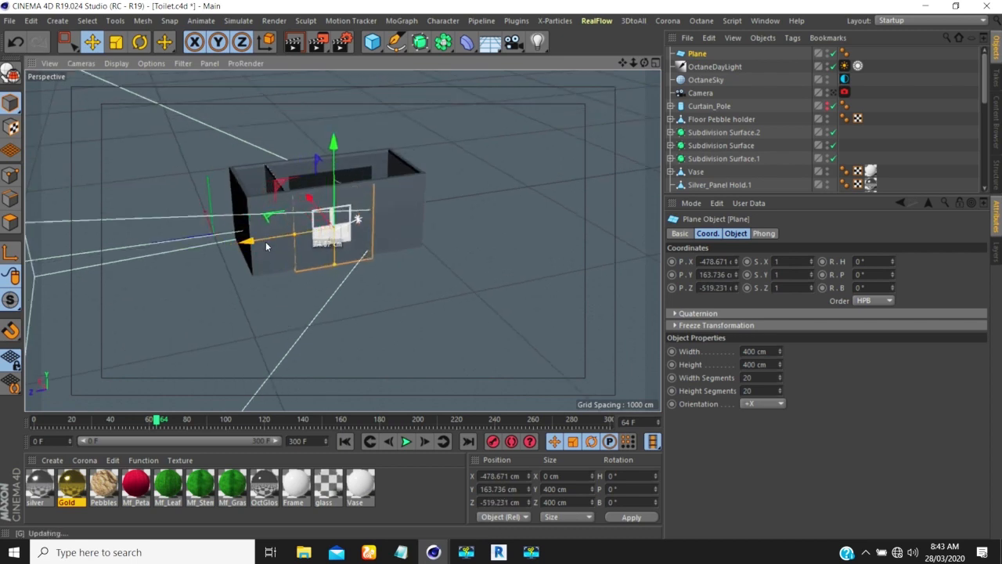
scroll(320, 210, up, 3)
drag(320, 210, 418, 239)
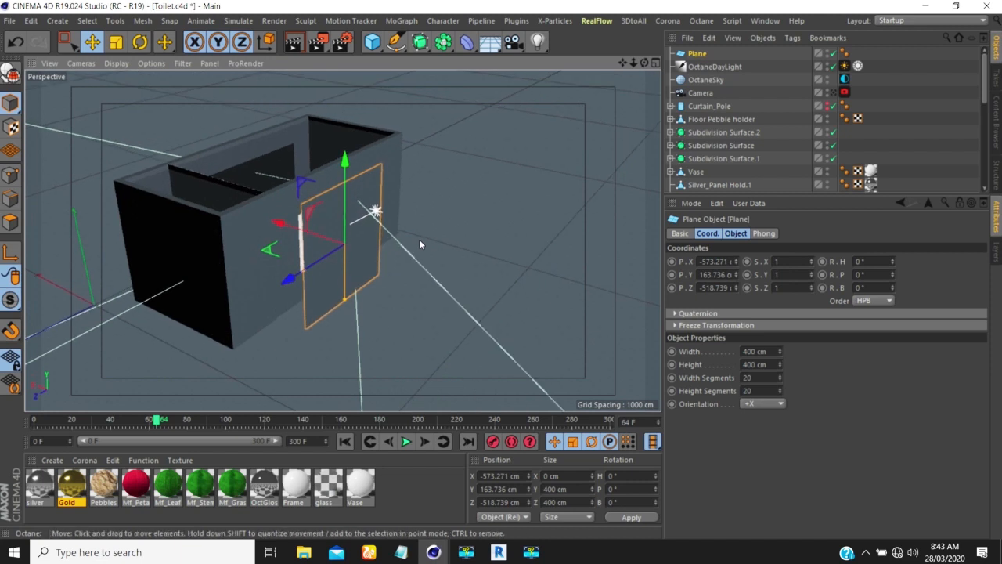
Scale the plane down to 264 × 264 cm and shift it to about Y 196 cm, Z -453 cm
key(t)
drag(476, 190, 332, 196)
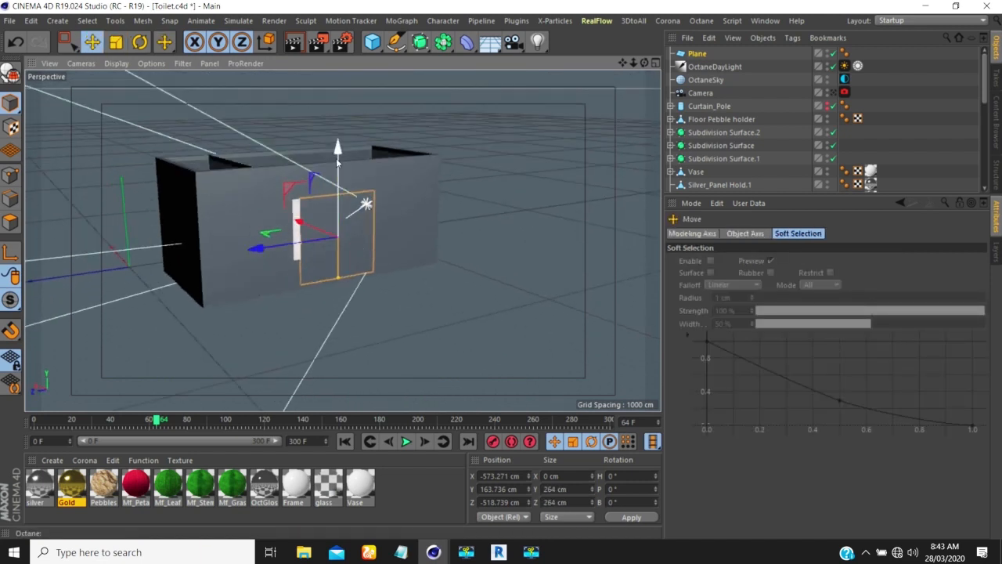
drag(337, 148, 299, 205)
drag(263, 243, 401, 248)
scroll(299, 208, up, 6)
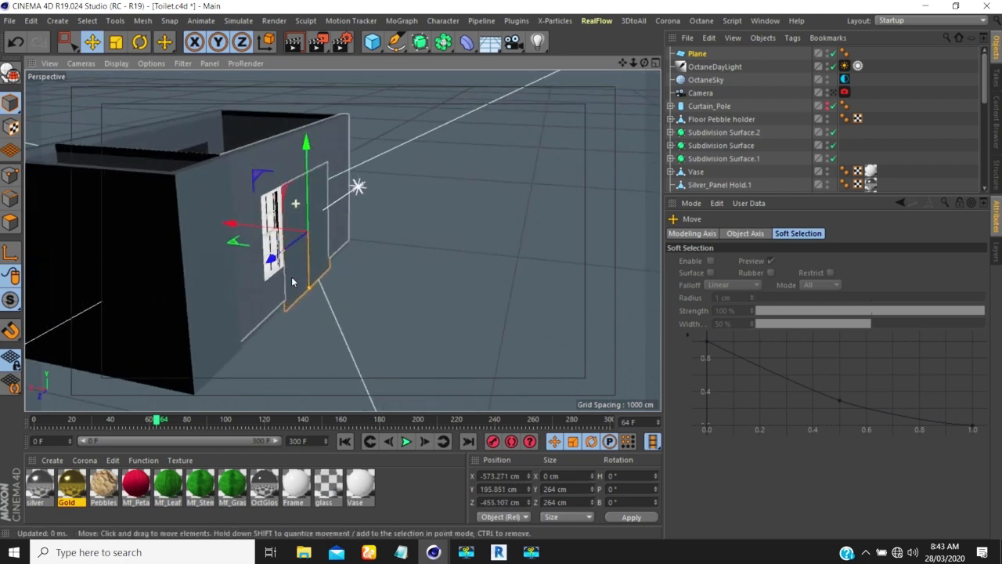
Reduce the plane's height to about 183 cm and move it nearer the window, at about X -505 cm, Y 172 cm, Z -503 cm
drag(311, 298, 313, 274)
drag(237, 215, 282, 215)
drag(210, 217, 244, 217)
drag(289, 171, 285, 187)
drag(295, 278, 295, 282)
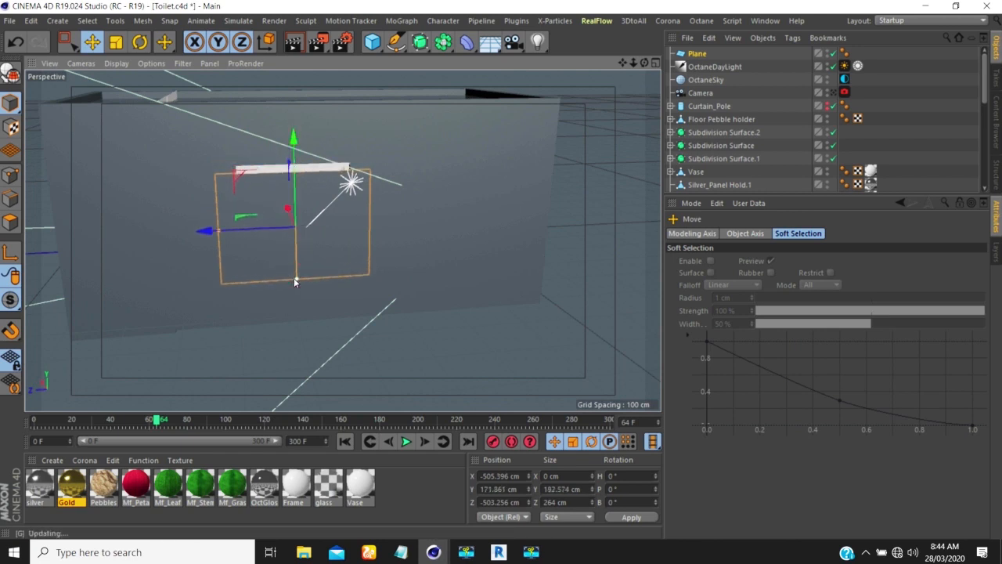
Resize the plane to about 220 × 221 cm and place it over the window at about X -489 cm, Y 184 cm
drag(297, 146, 296, 137)
drag(218, 223, 233, 223)
alt+drag(275, 195, 393, 266)
drag(227, 186, 270, 229)
drag(284, 279, 284, 285)
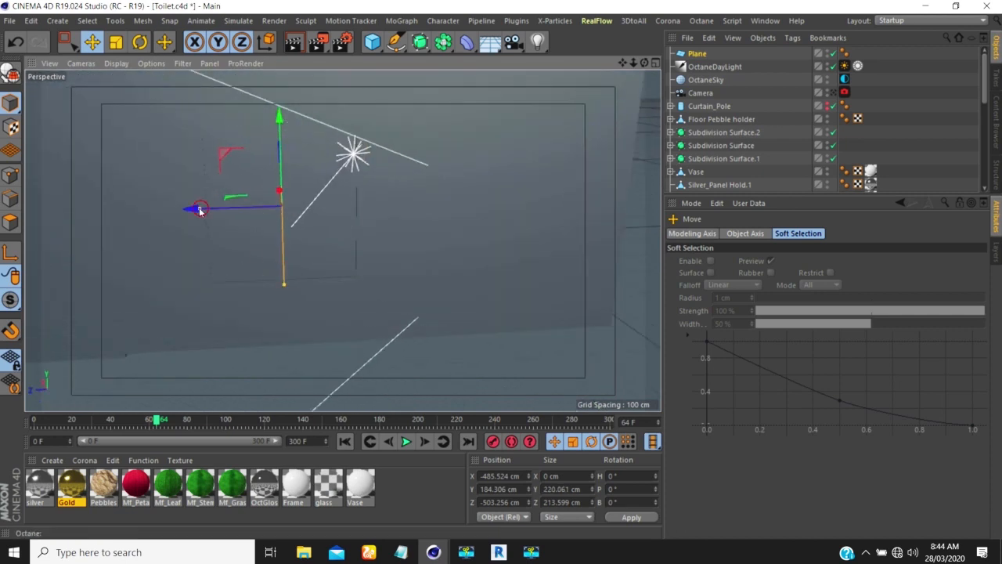
alt+drag(198, 211, 235, 216)
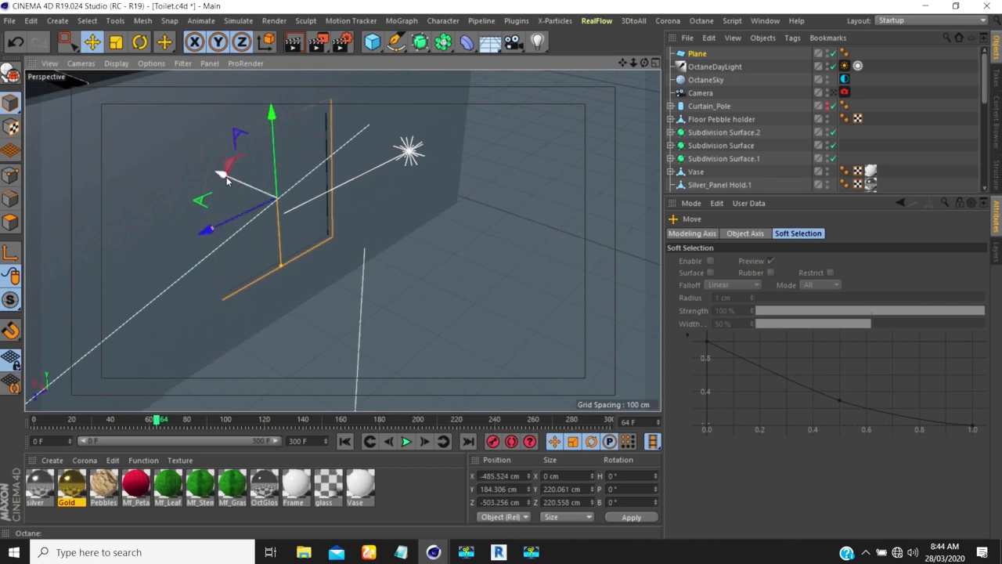
drag(238, 178, 241, 182)
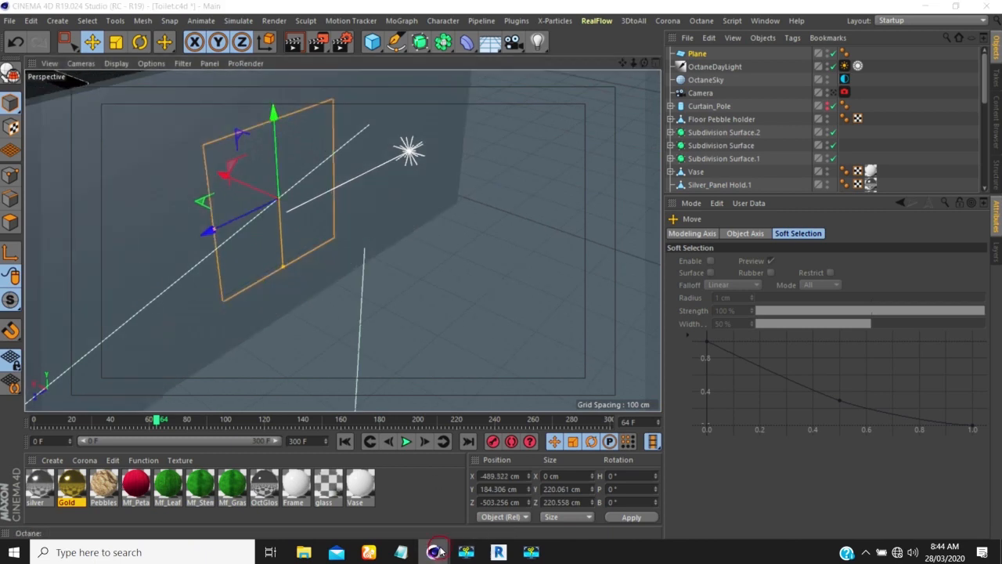
Bring the minimized Live Viewer back on screen
mouse_move(462, 552)
click(498, 493)
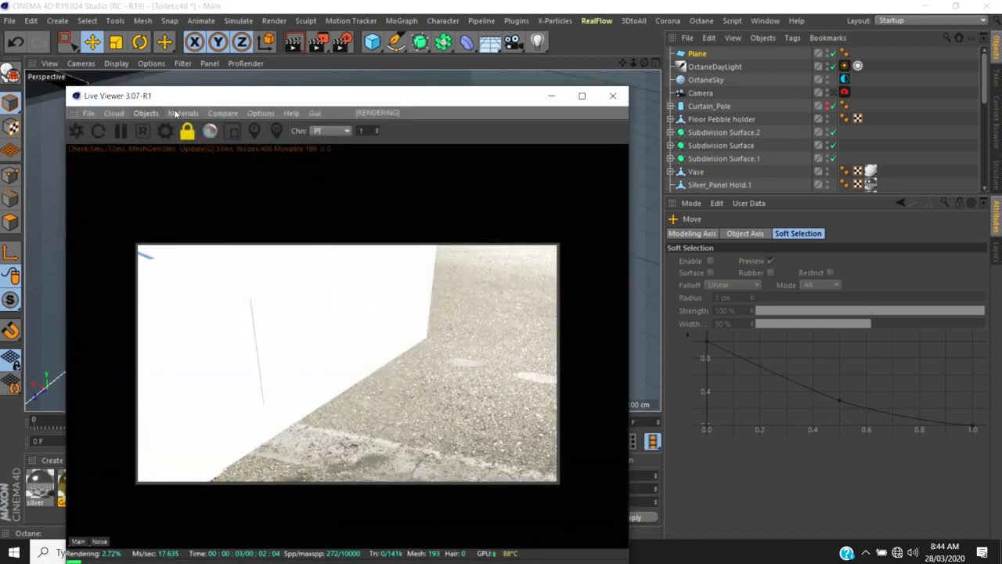
Create an Octane Portal material and apply it to the plane over the window
click(177, 114)
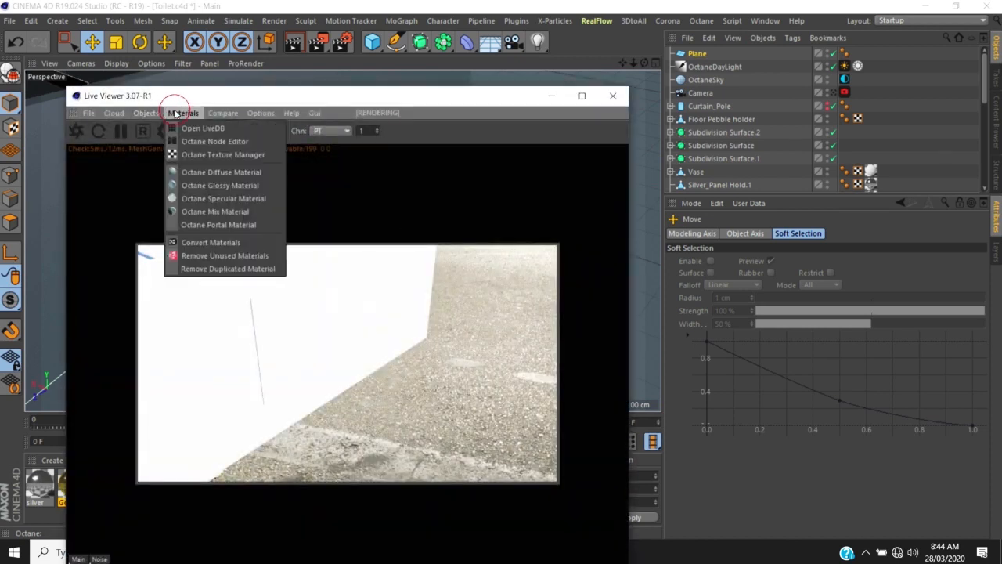
click(187, 224)
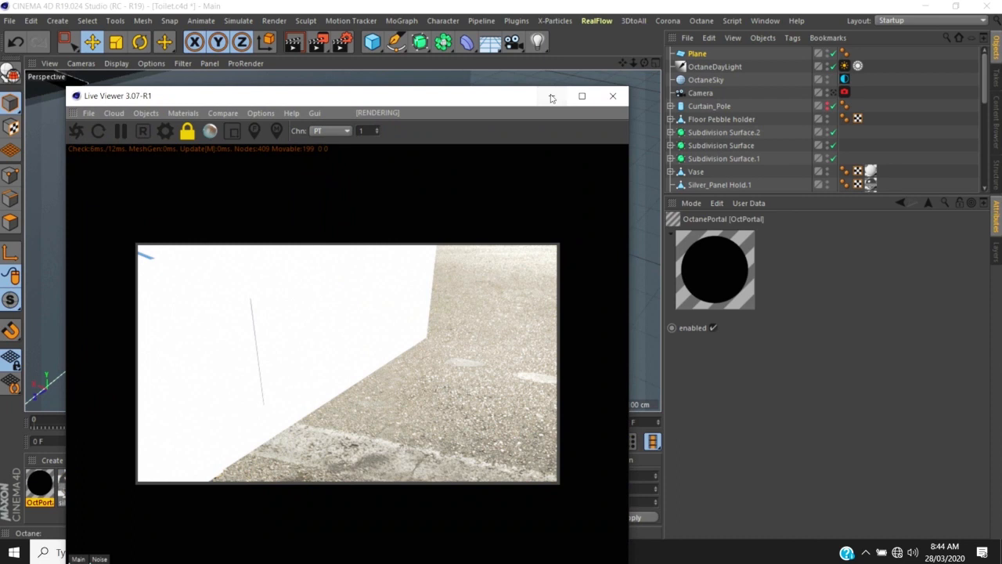
click(550, 97)
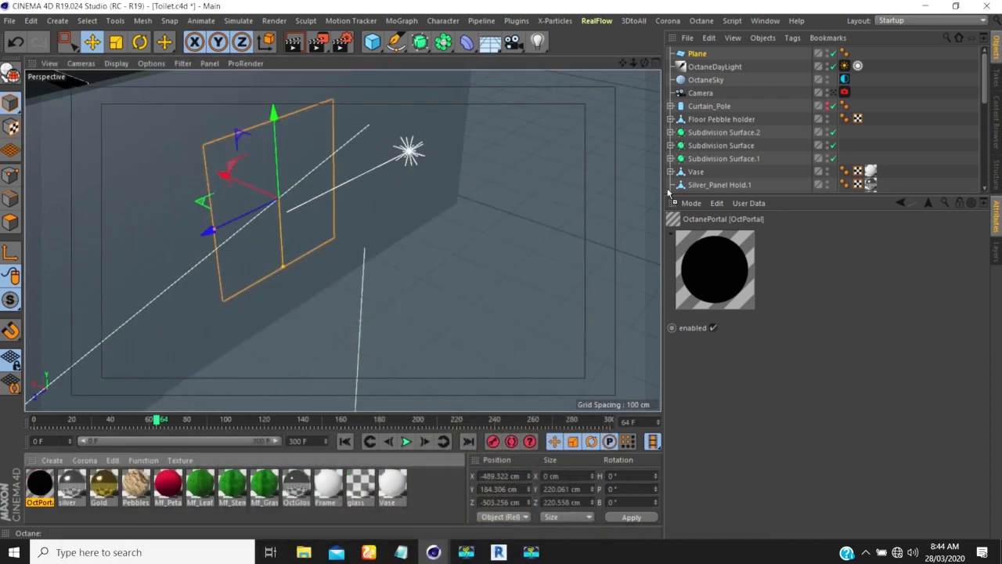
drag(694, 55, 694, 55)
Hide the portal plane from view at the window and look through the scene camera into the room
mouse_move(258, 180)
alt+mouse_down()
mouse_move(344, 213)
mouse_move(205, 201)
alt+mouse_up()
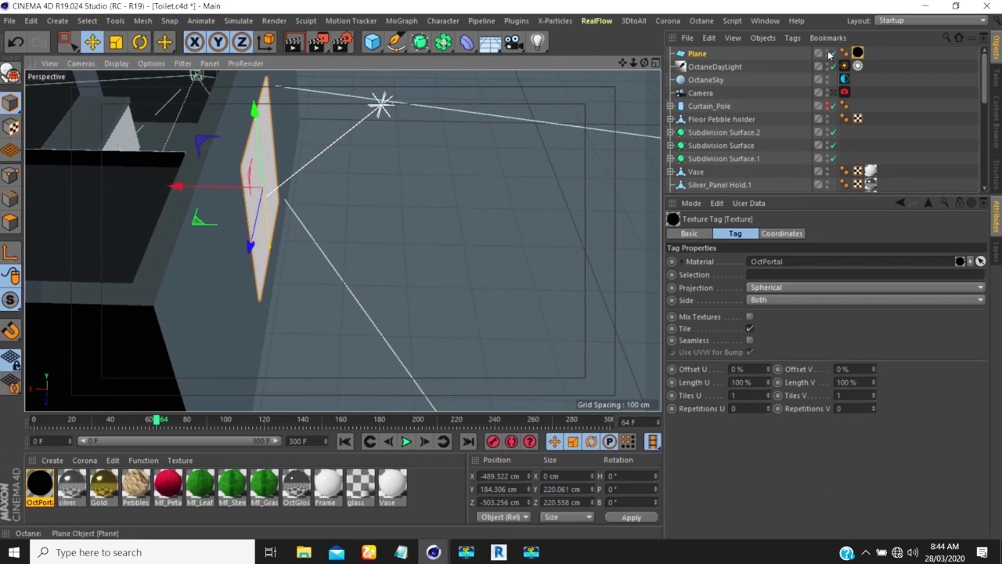
click(313, 159)
alt+drag(312, 157, 407, 78)
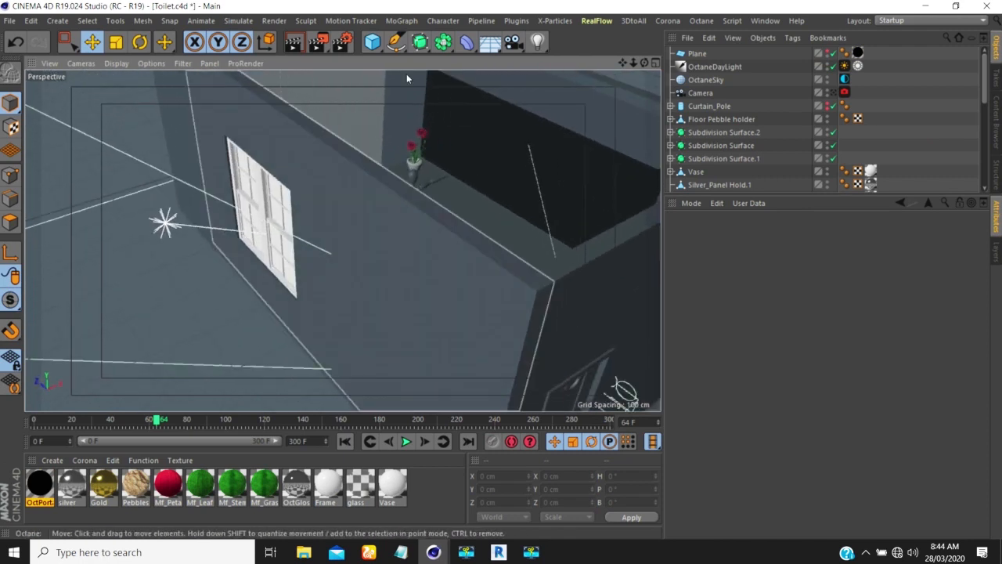
click(833, 93)
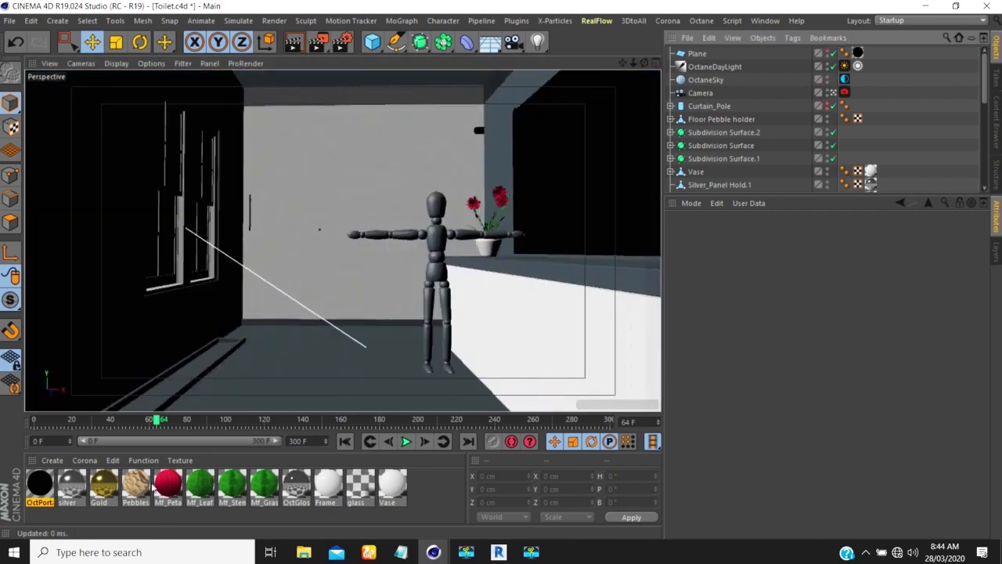
Check the OctPortal tag and material settings, and restart the Octane render in the Live Viewer
click(858, 53)
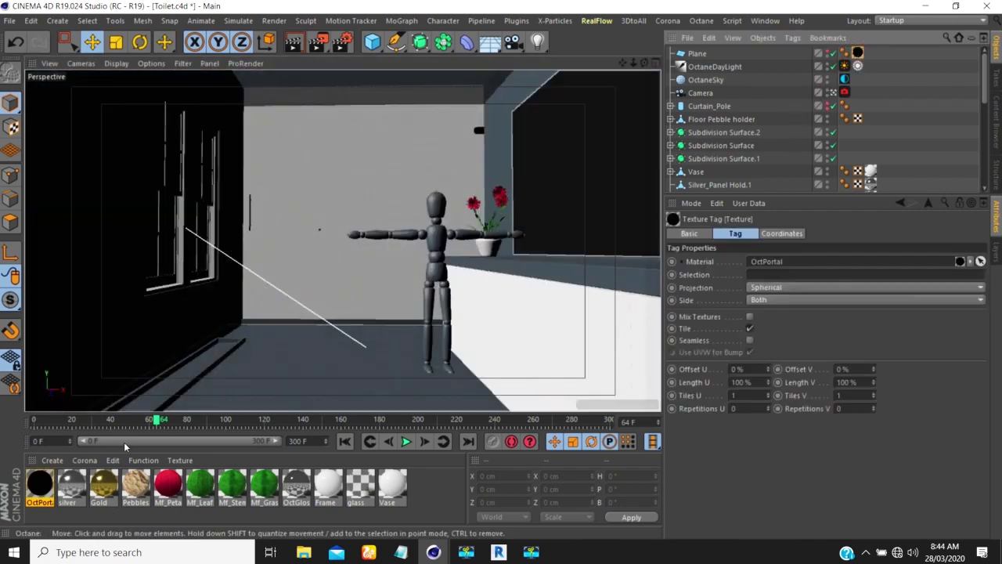
double_click(40, 484)
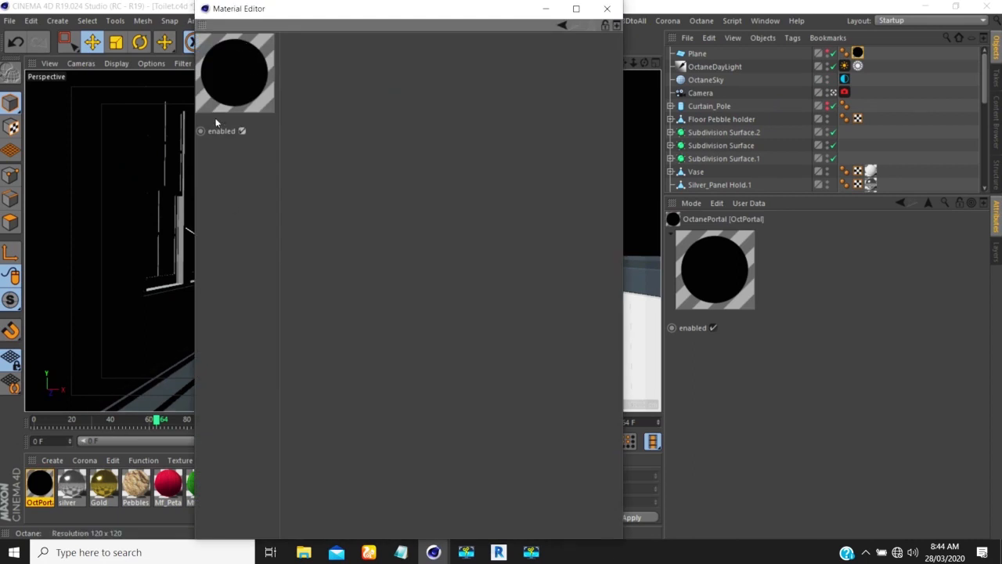
click(607, 10)
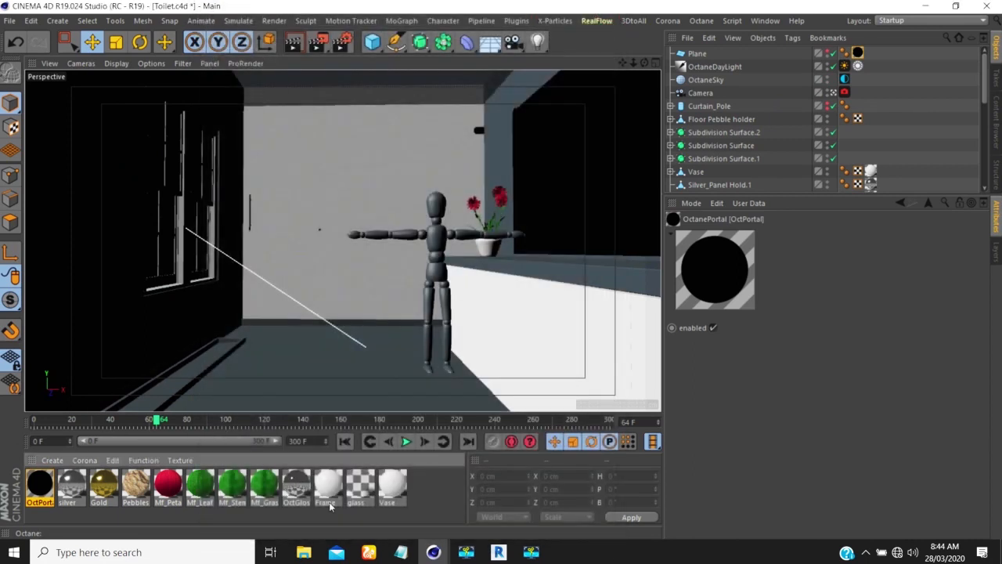
mouse_move(434, 552)
click(481, 503)
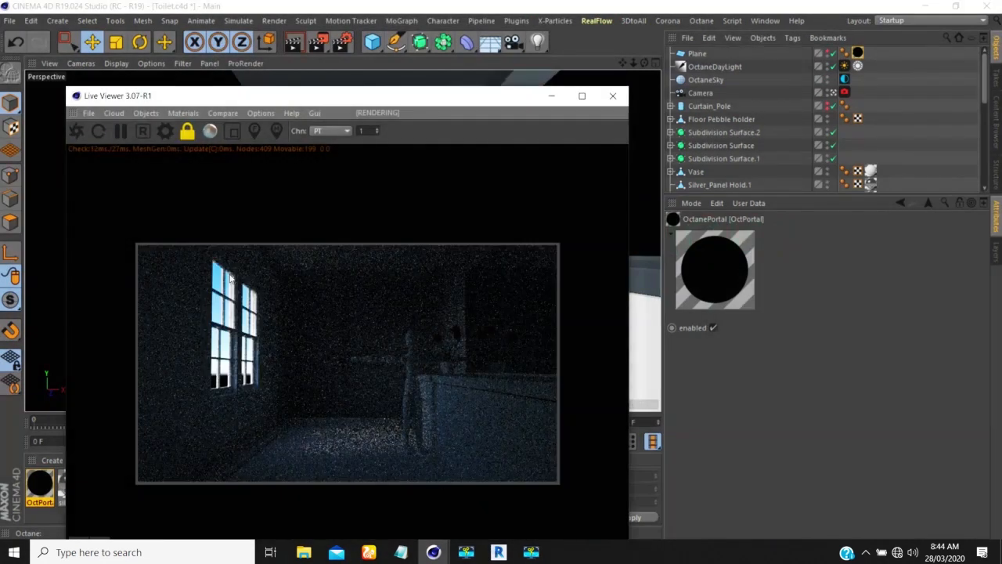
click(75, 131)
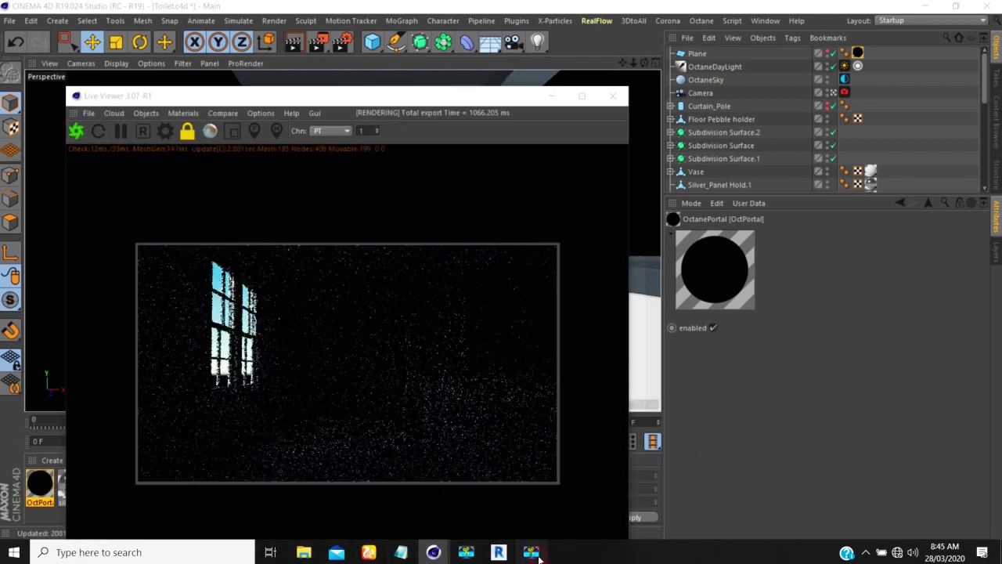
click(537, 555)
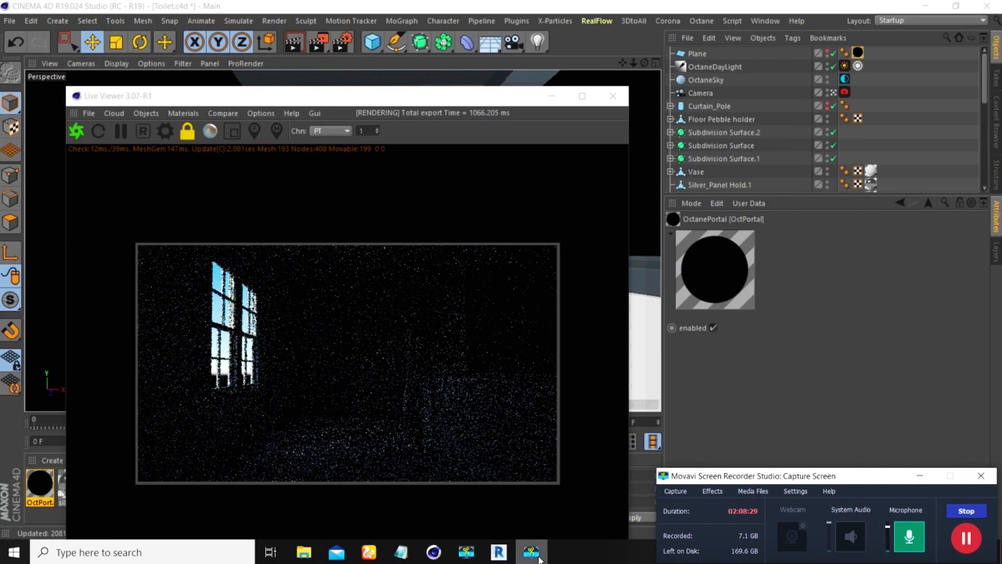
click(537, 555)
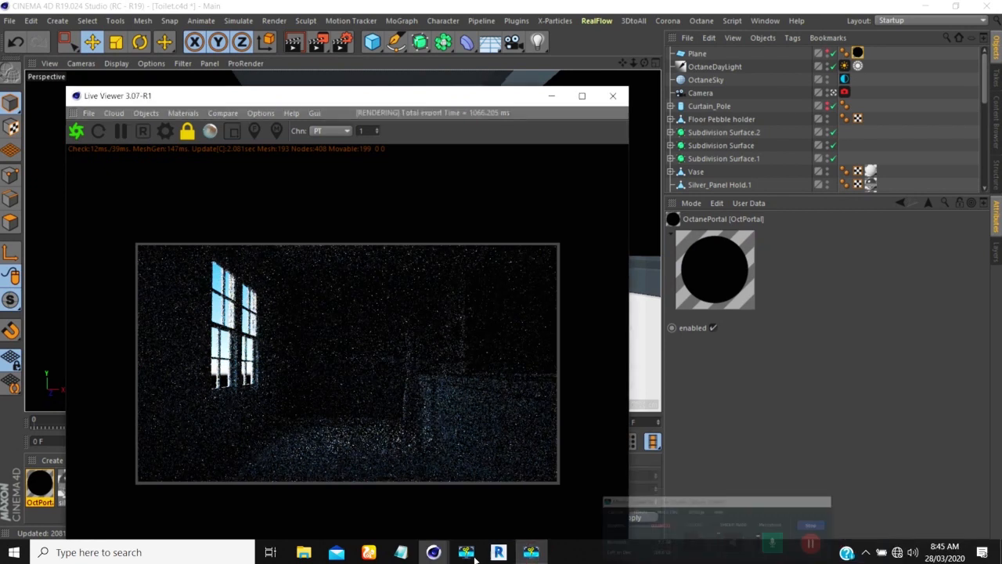